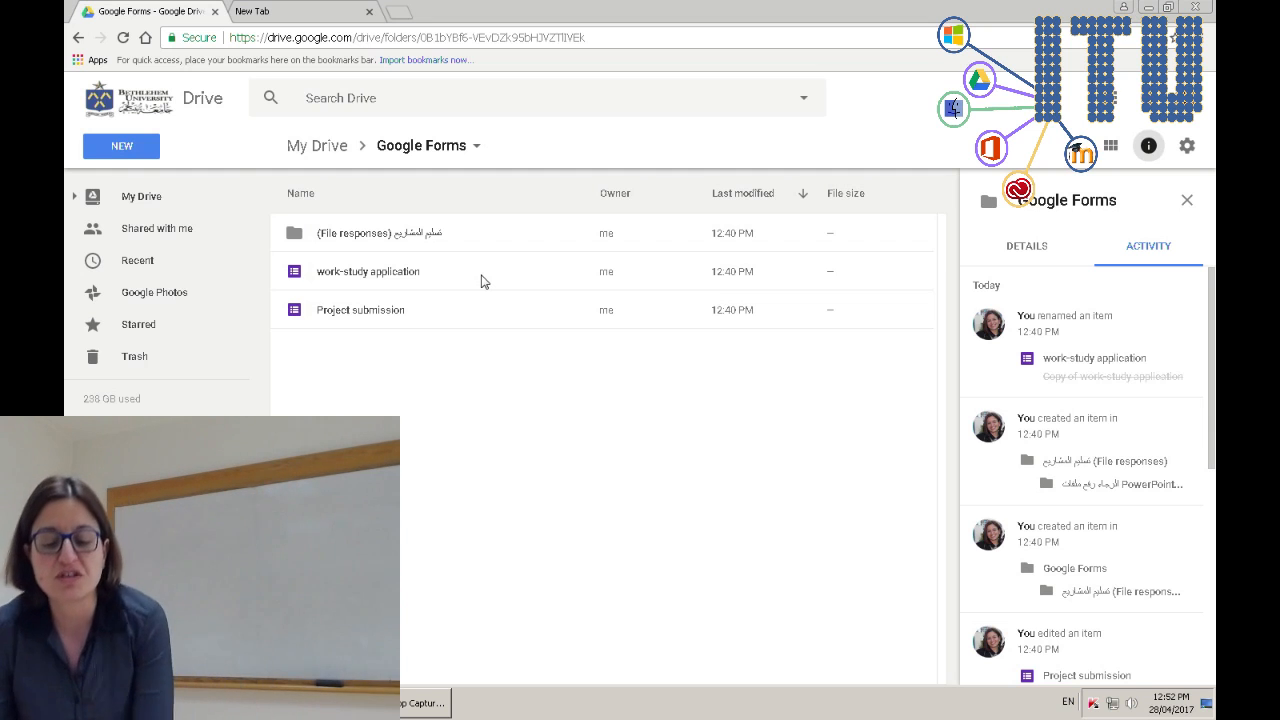
- Open the Project submission form from Drive and preview it as a respondent
double_click(391, 311)
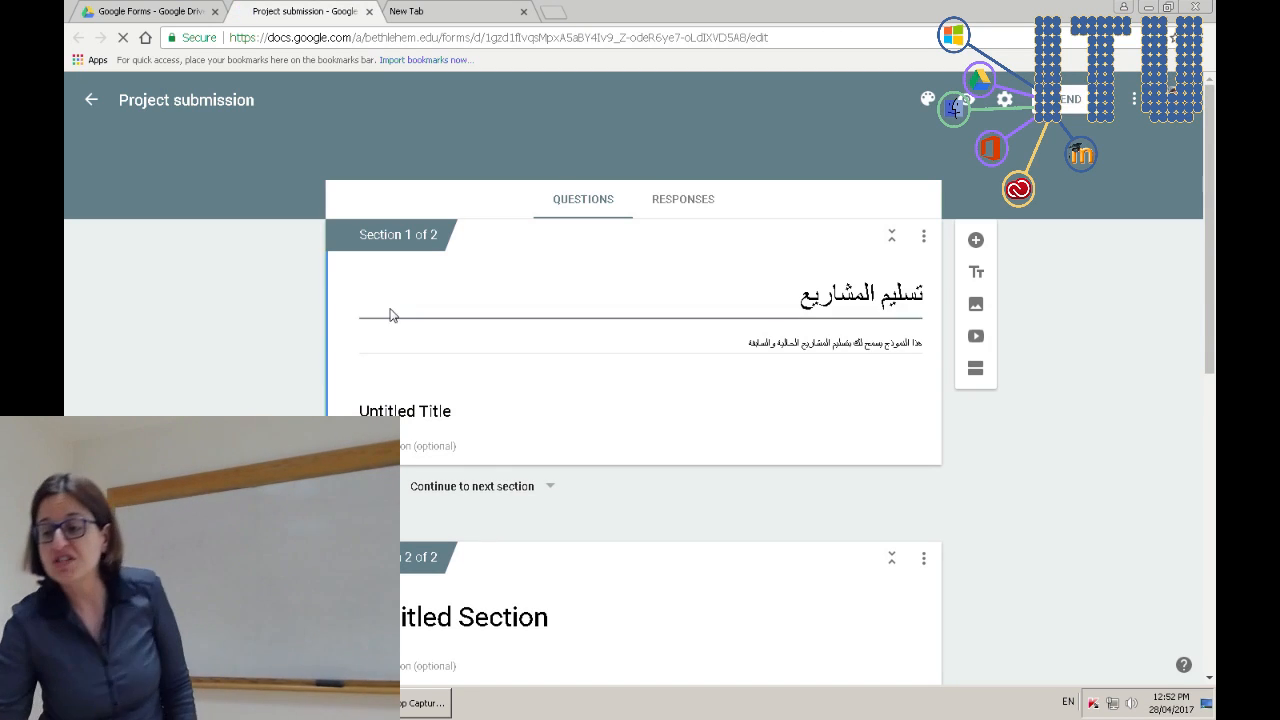
left_click(968, 98)
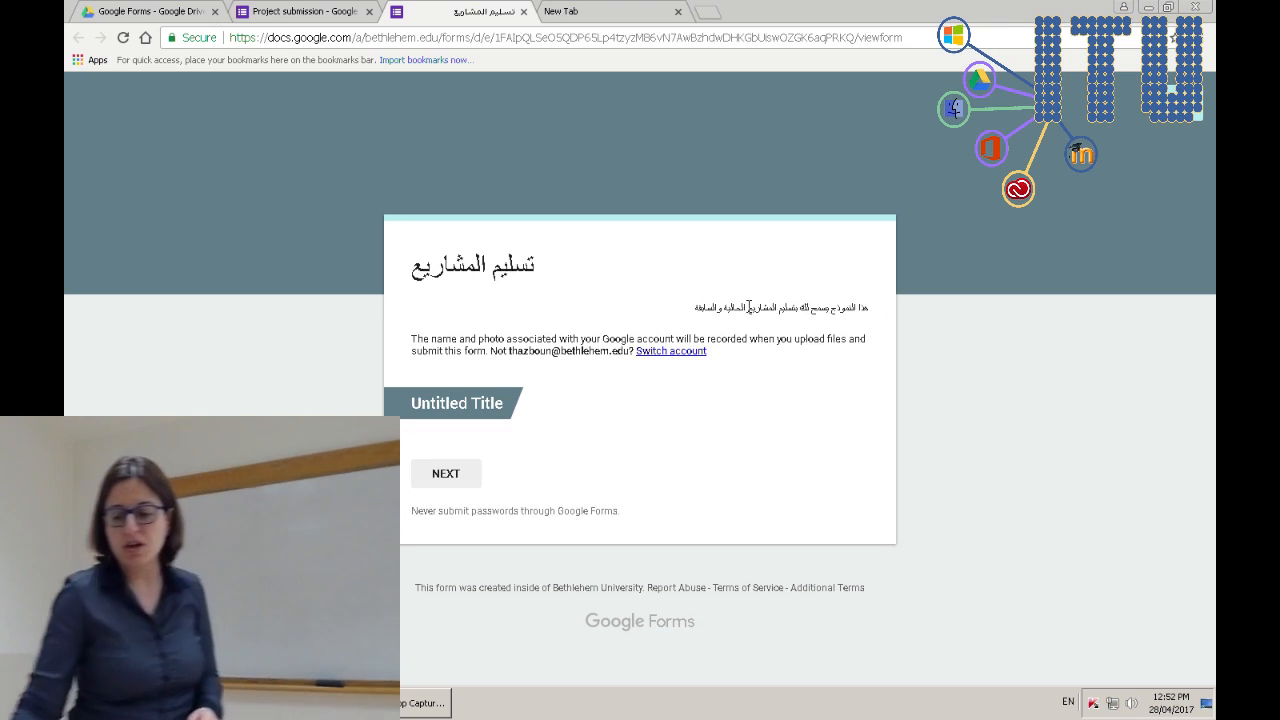
- Go to the questions page and try attaching a file to the PowerPoint question, then cancel
left_click(465, 485)
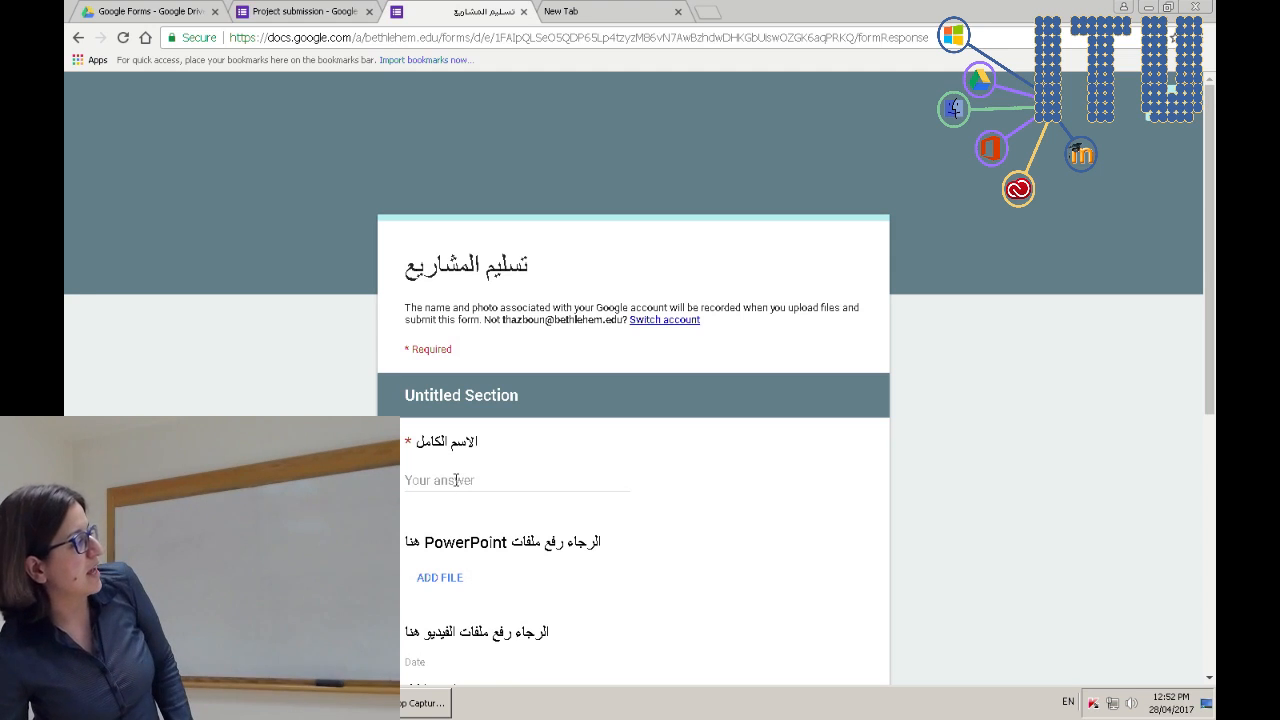
scroll(478, 498, "down", 1)
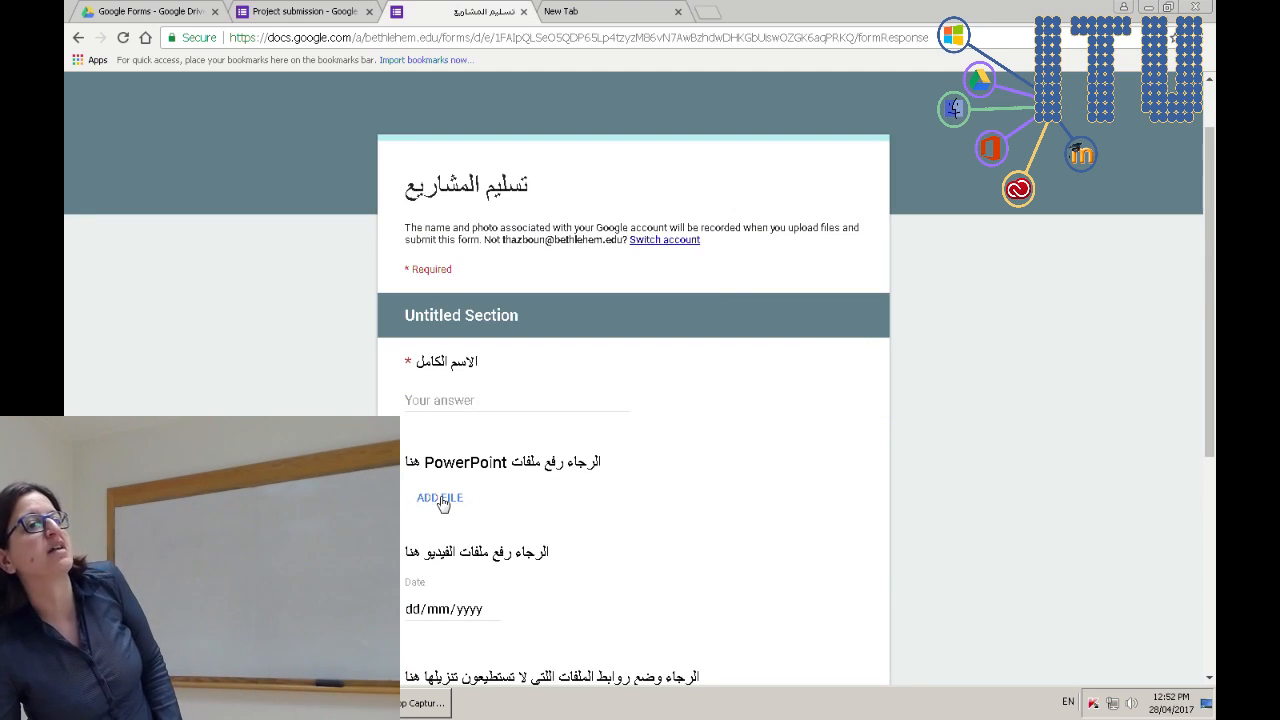
left_click(443, 505)
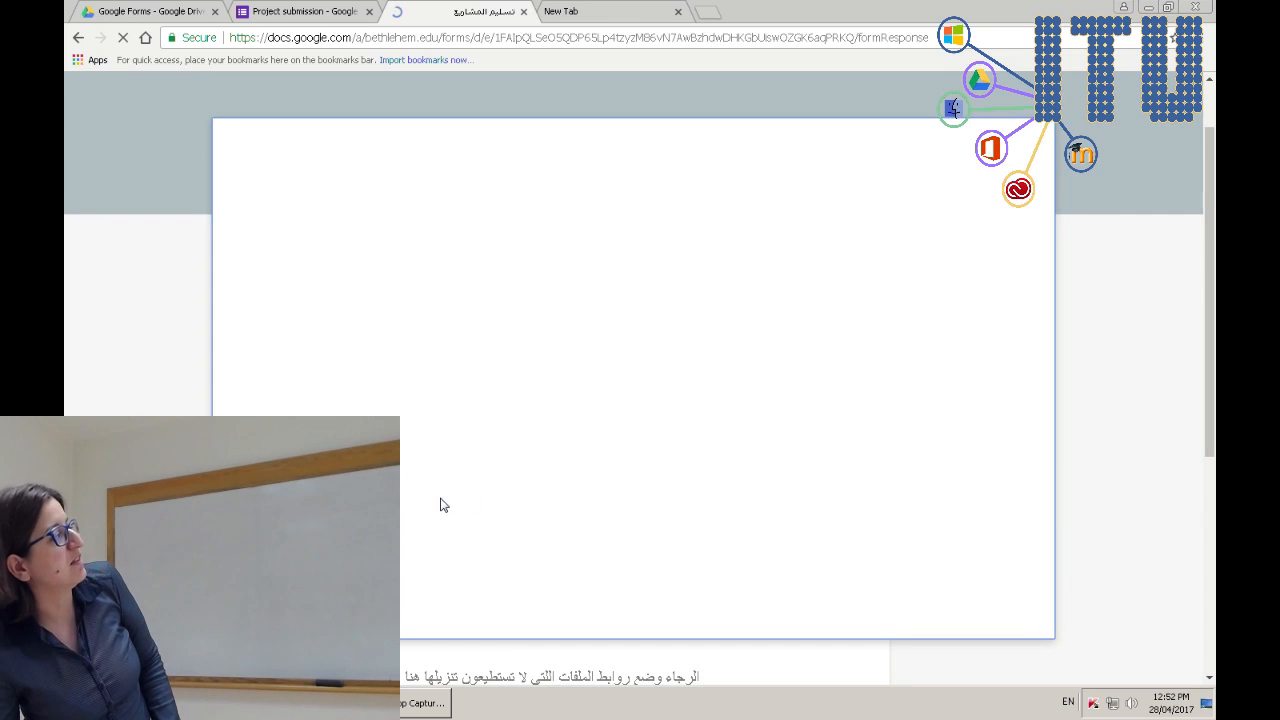
left_click(674, 421)
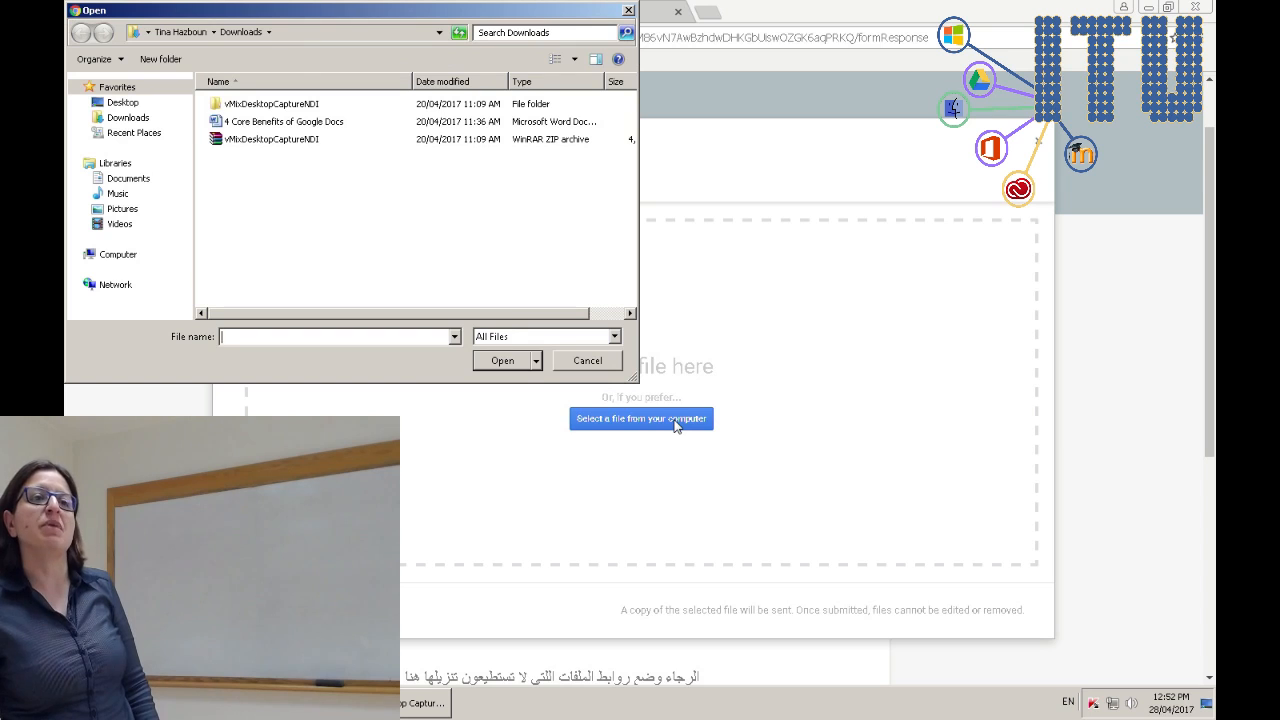
left_click(587, 360)
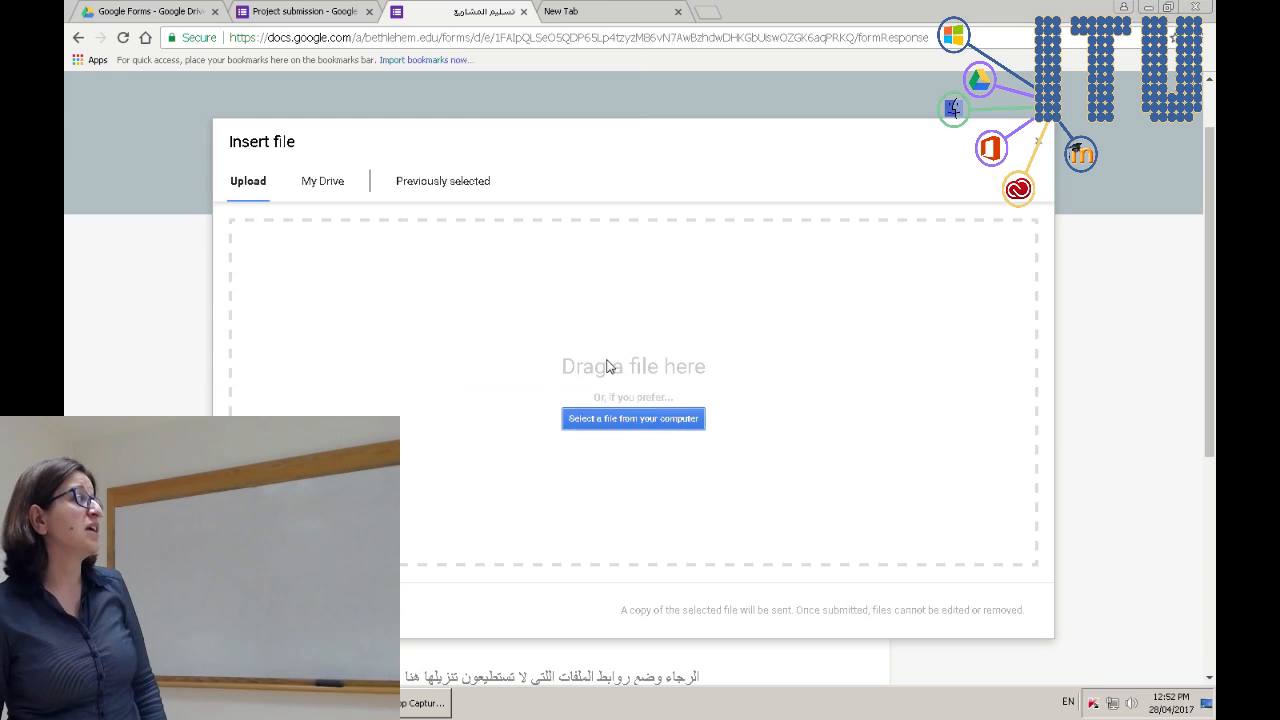
left_click(322, 610)
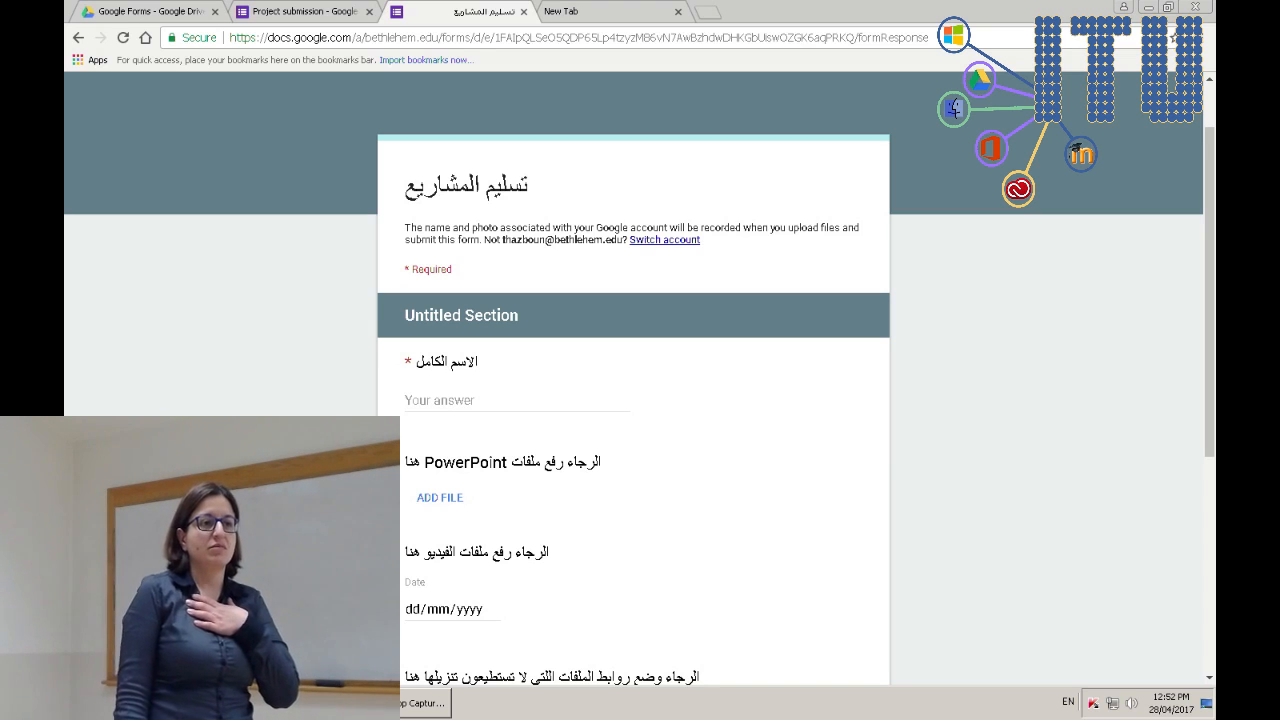
- Scroll down to the links question, click its answer field, and close the preview
scroll(560, 560, "down", 2)
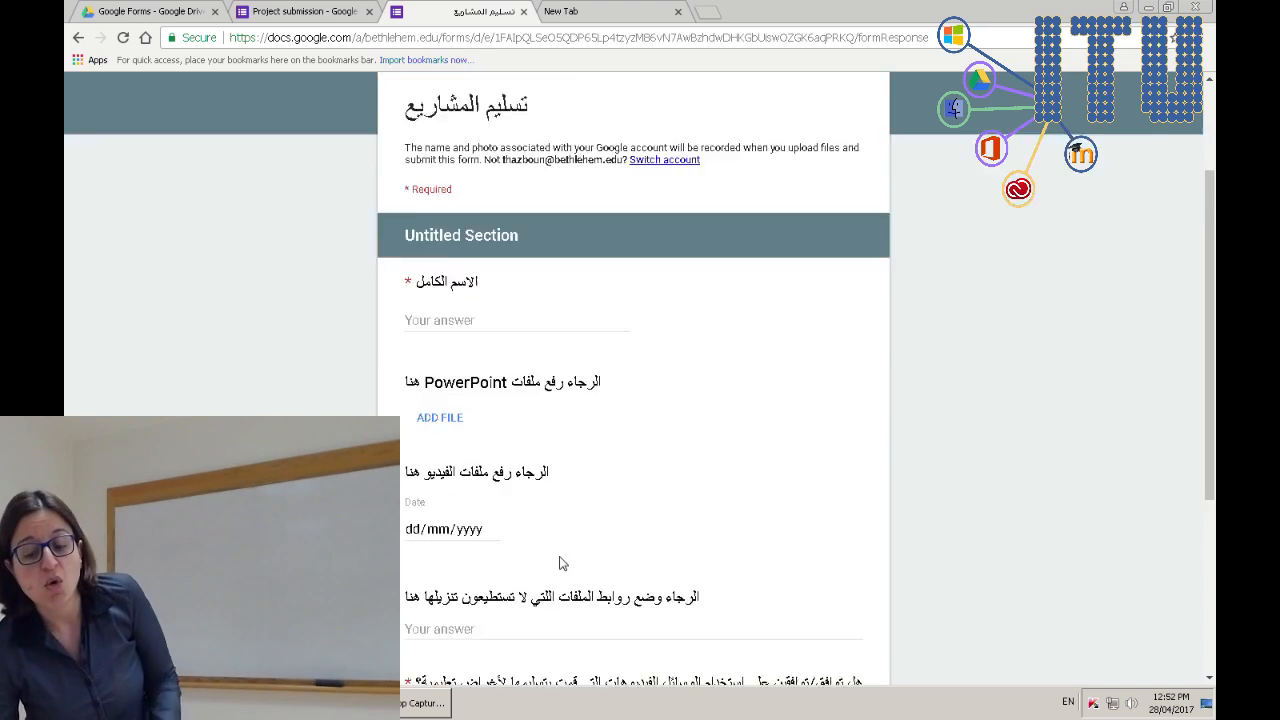
scroll(560, 556, "down", 2)
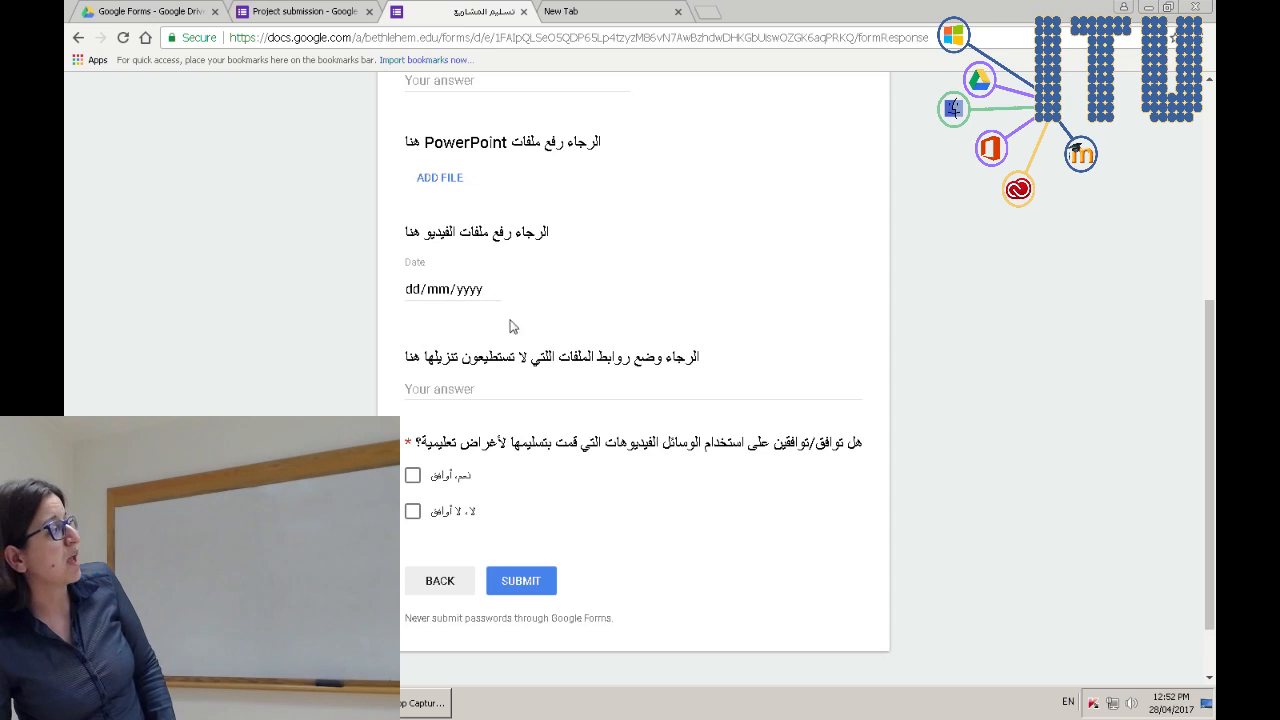
left_click(440, 394)
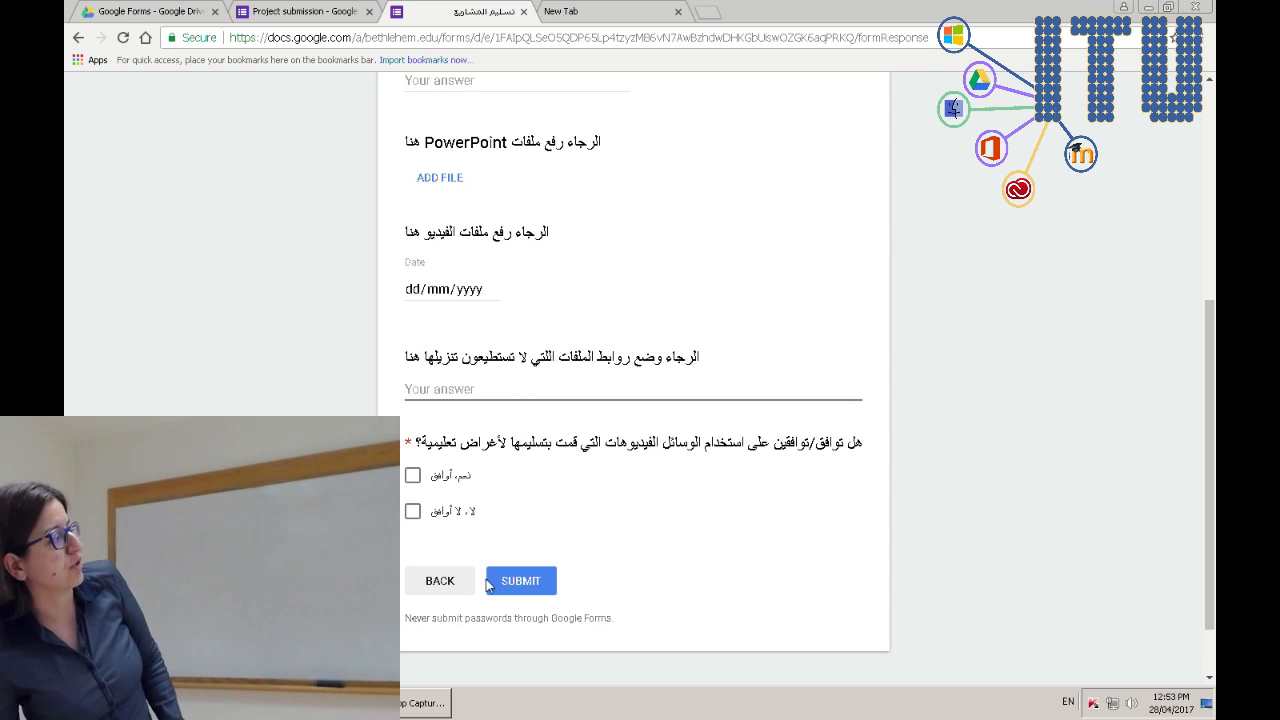
left_click(524, 12)
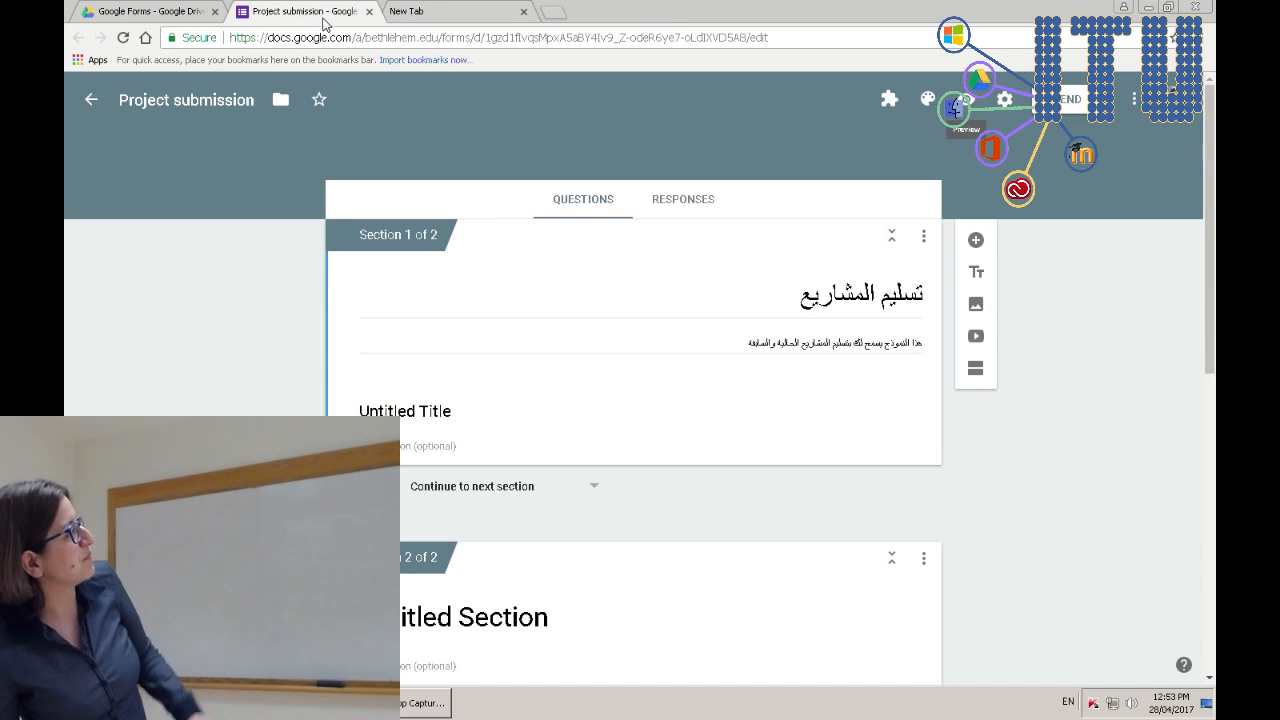
- Close Project submission and open the work-study application form from the Google Forms folder
left_click(369, 12)
left_click(200, 12)
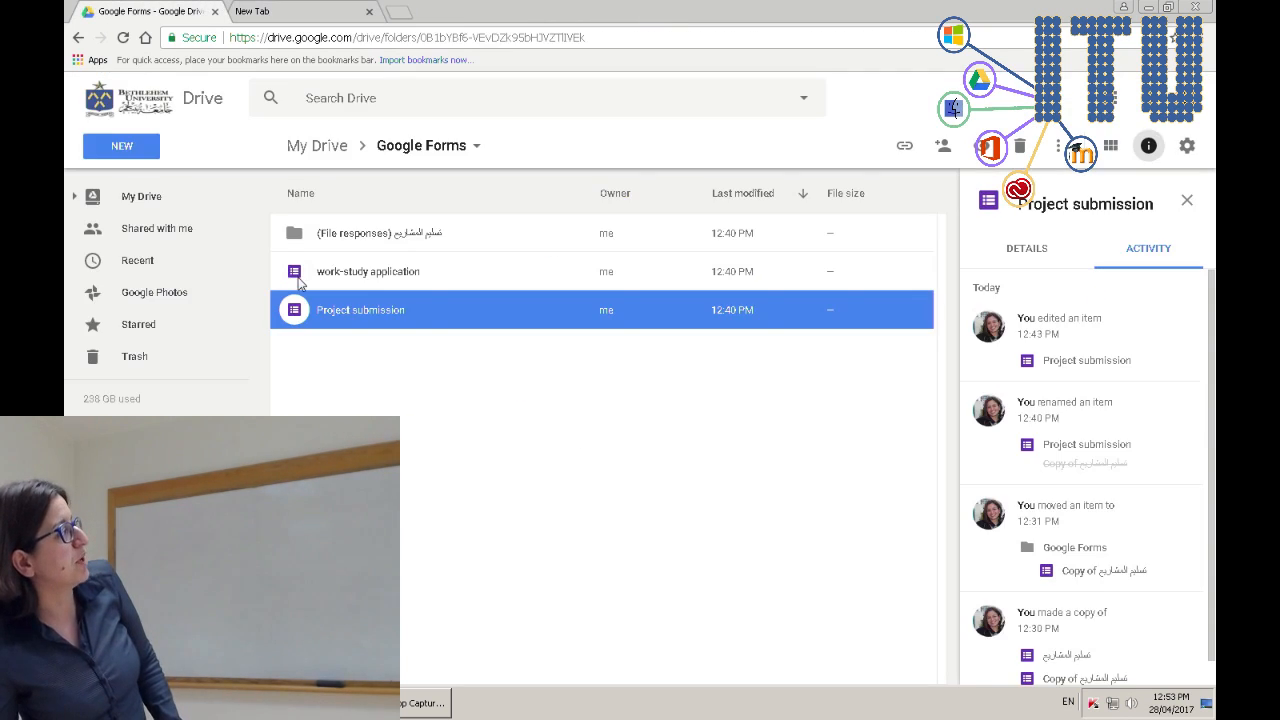
left_click(364, 279)
double_click(380, 280)
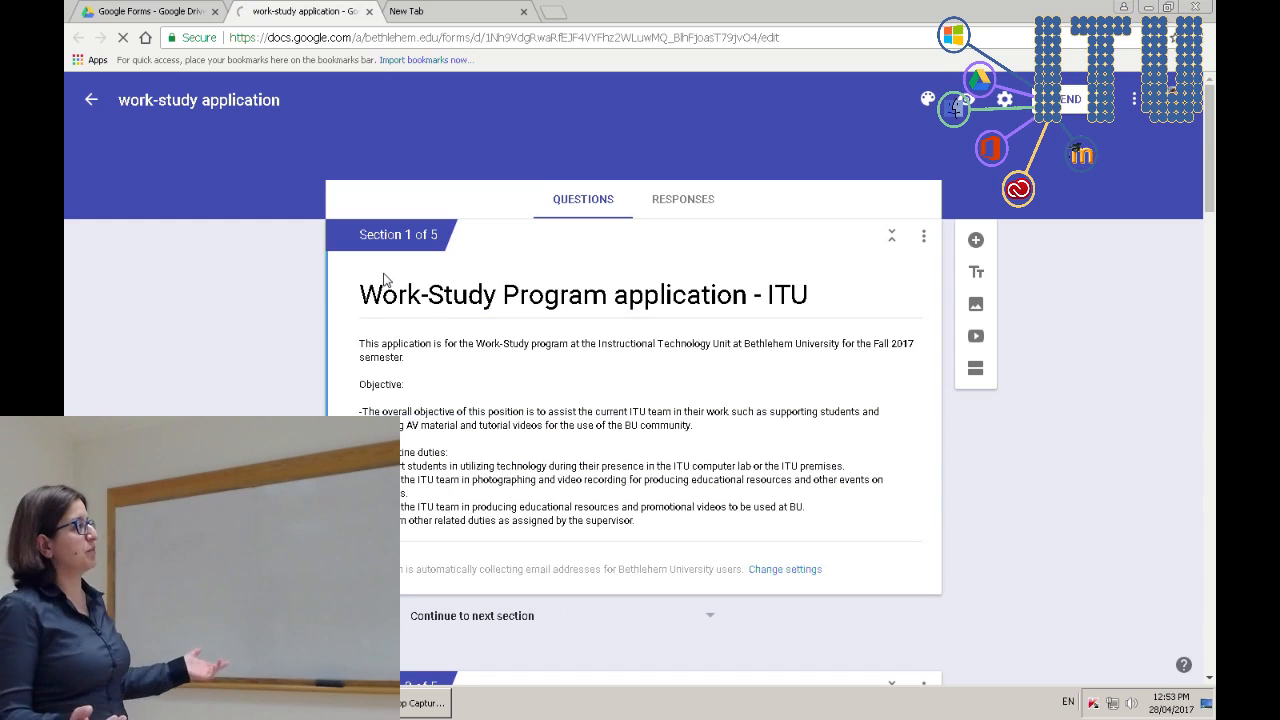
- Scroll through the work-study application's sections, inspect the join-our-team question, then close the form
scroll(384, 280, "down", 5)
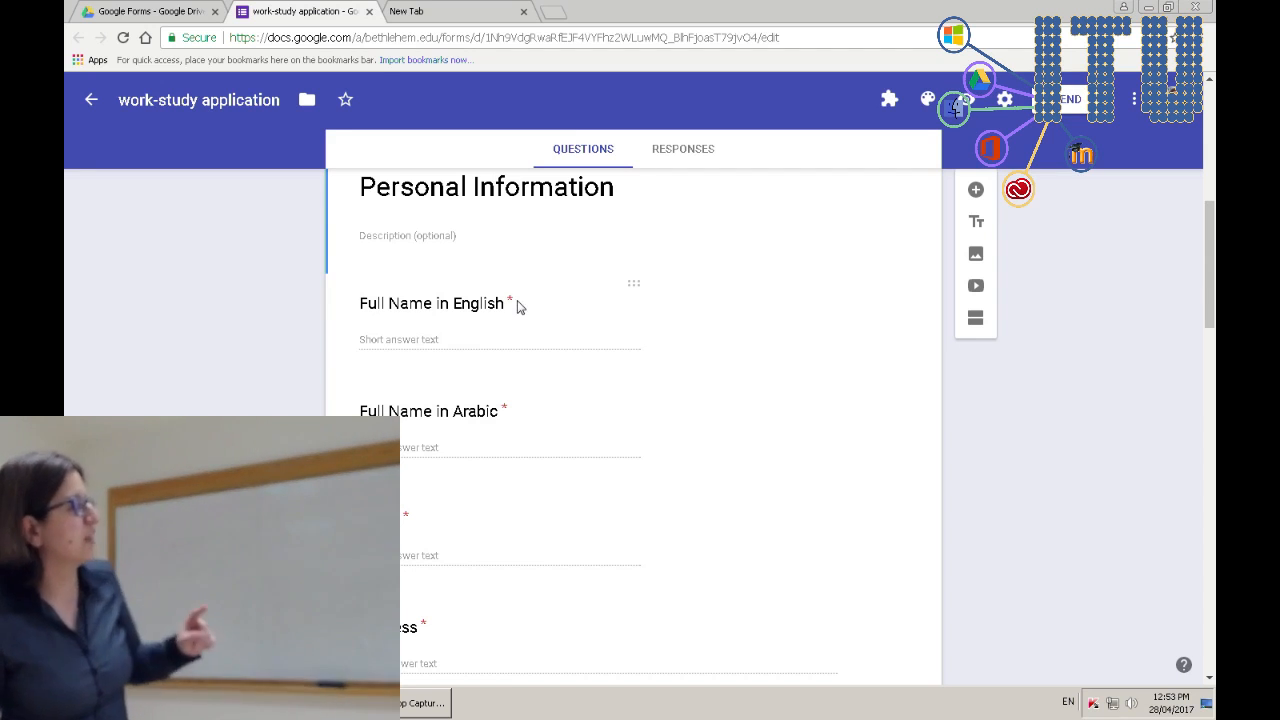
scroll(557, 371, "down", 3)
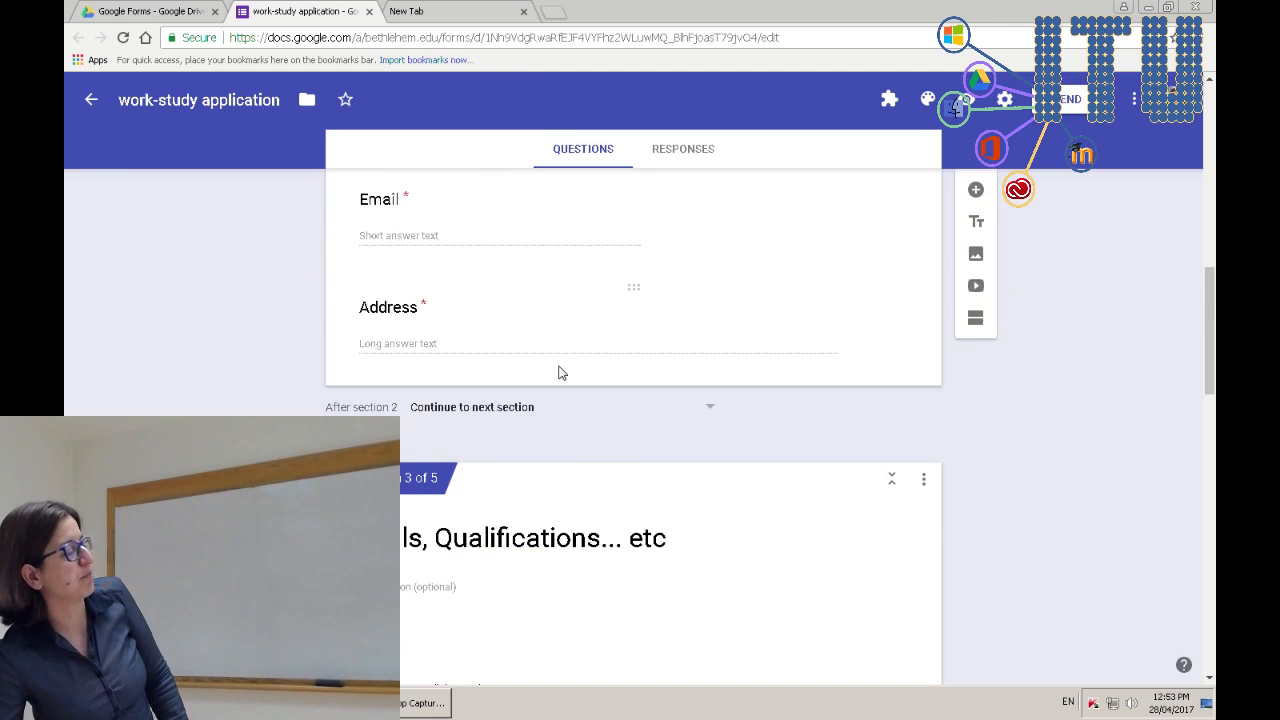
scroll(560, 372, "down", 2)
scroll(382, 362, "up", 7)
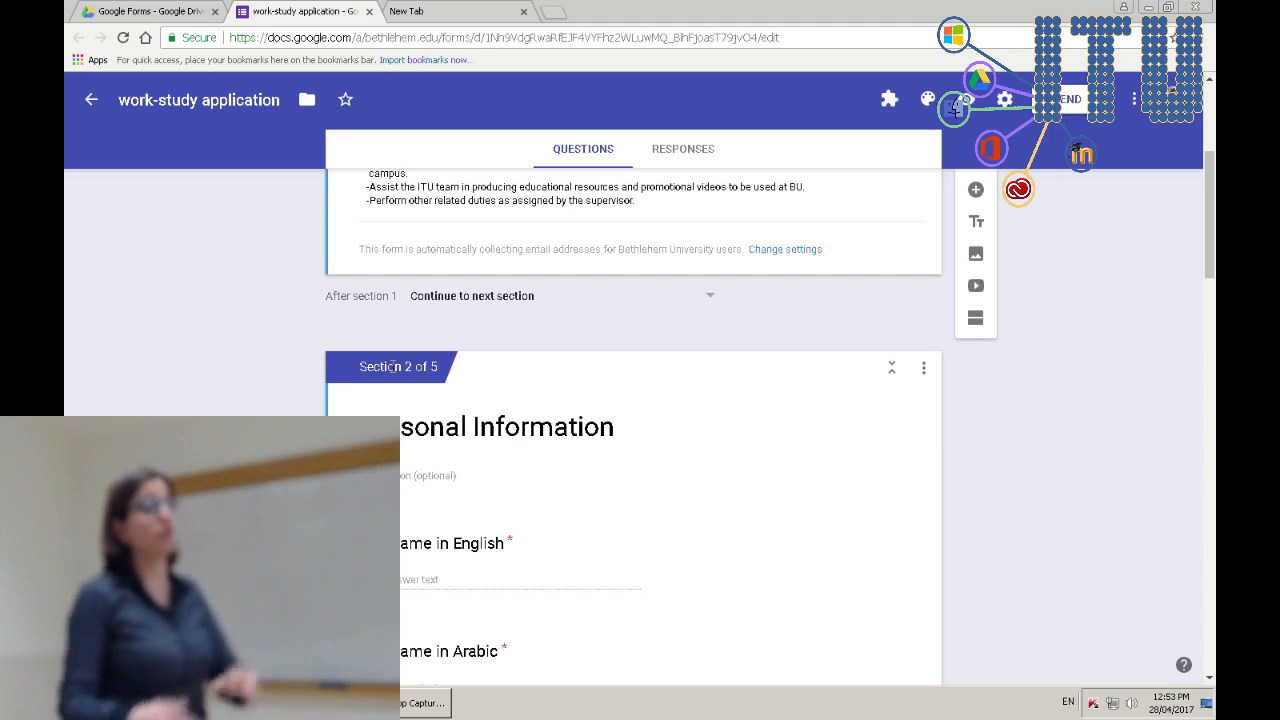
scroll(633, 450, "down", 10)
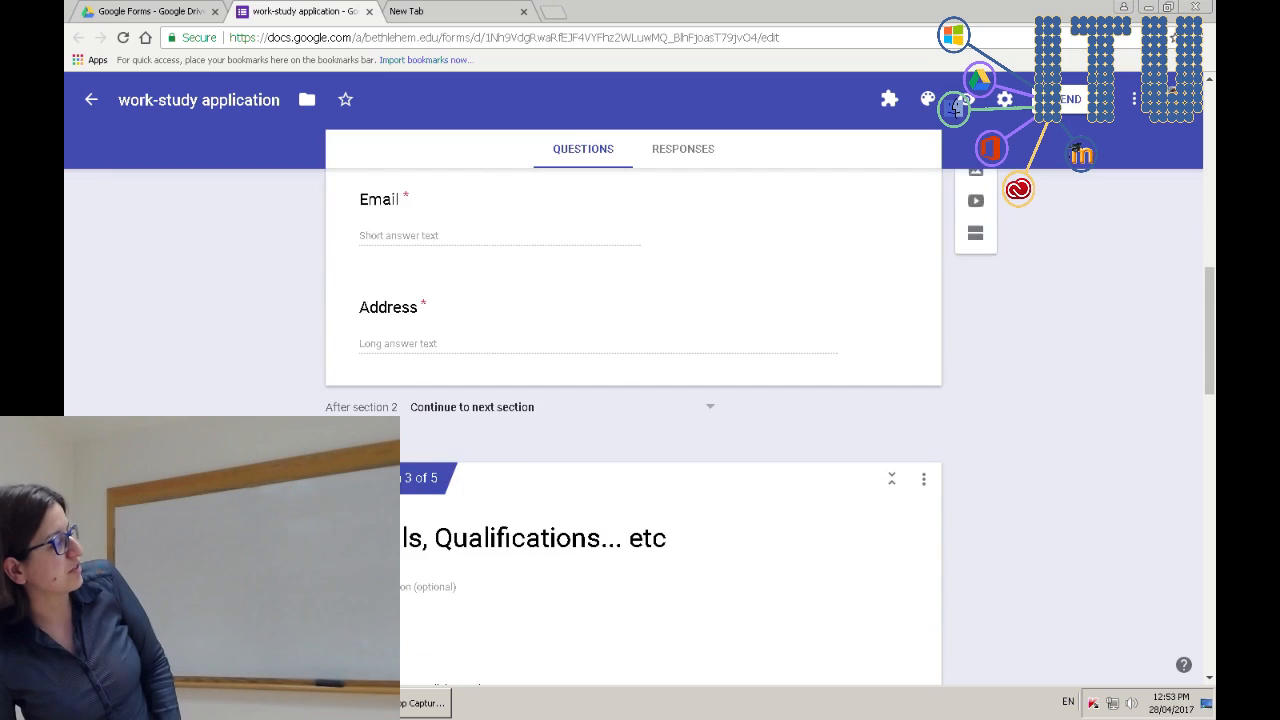
scroll(633, 430, "down", 10)
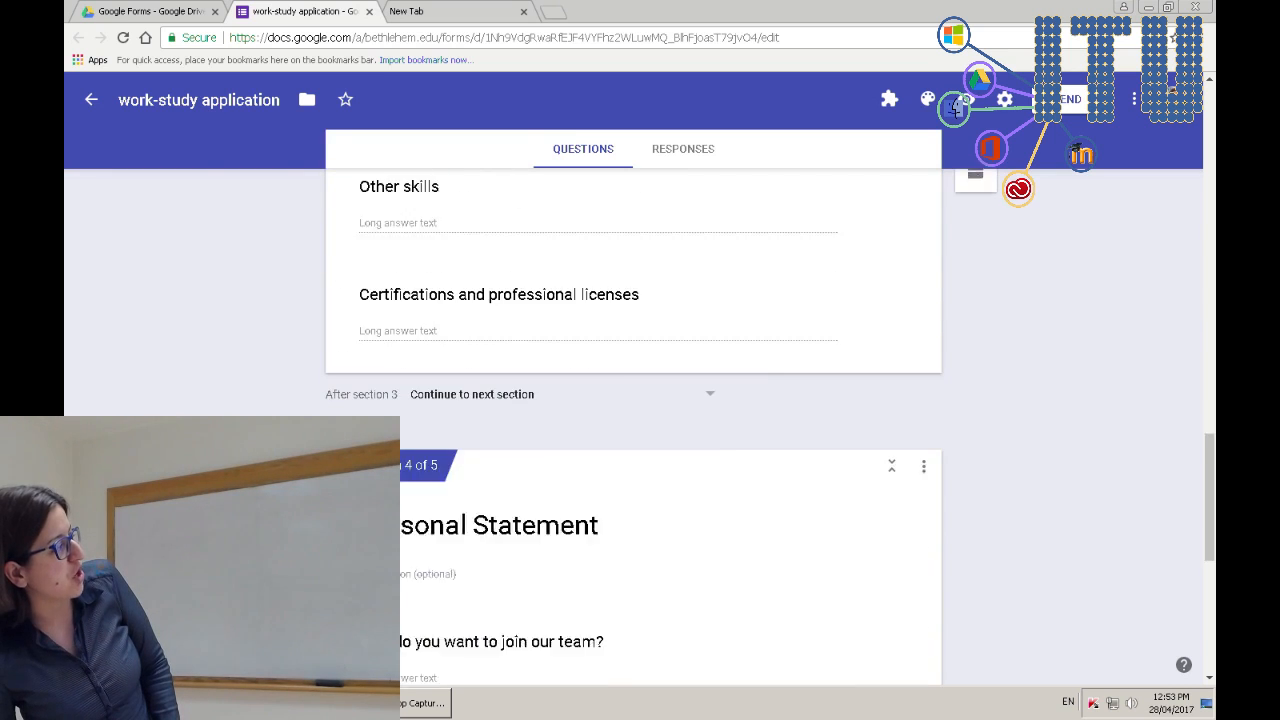
scroll(416, 505, "up", 4)
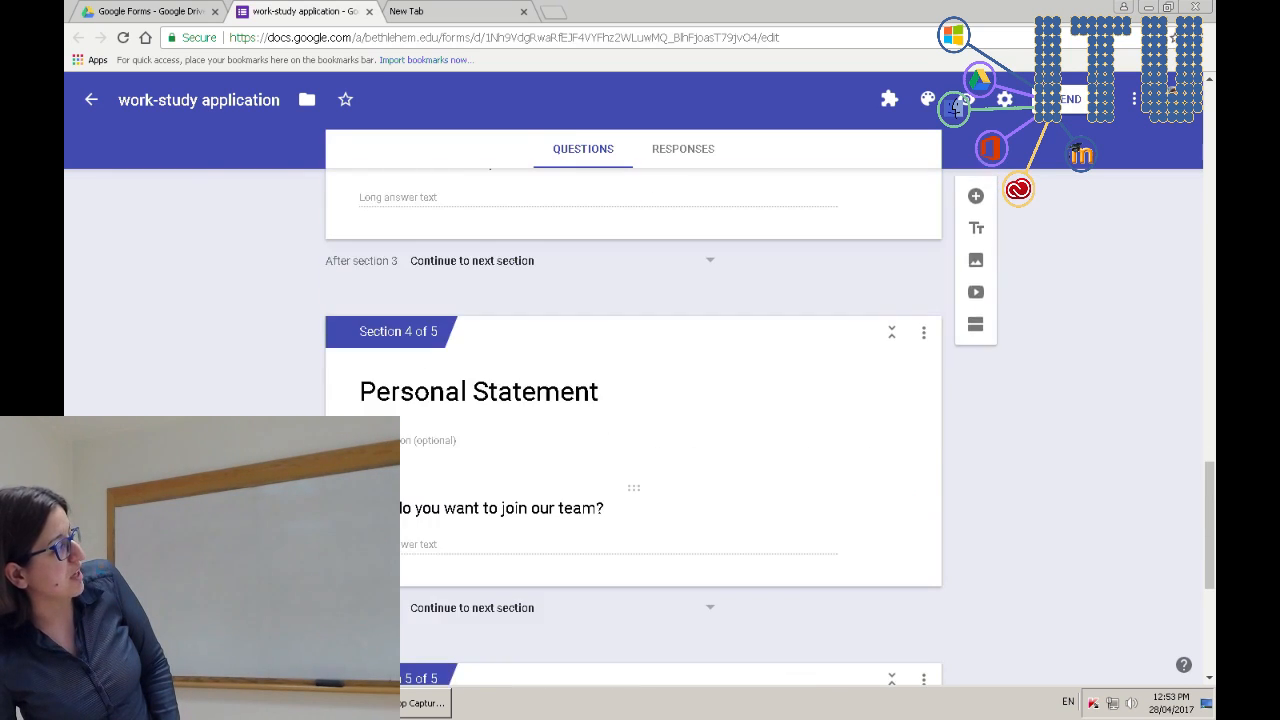
left_click(408, 553)
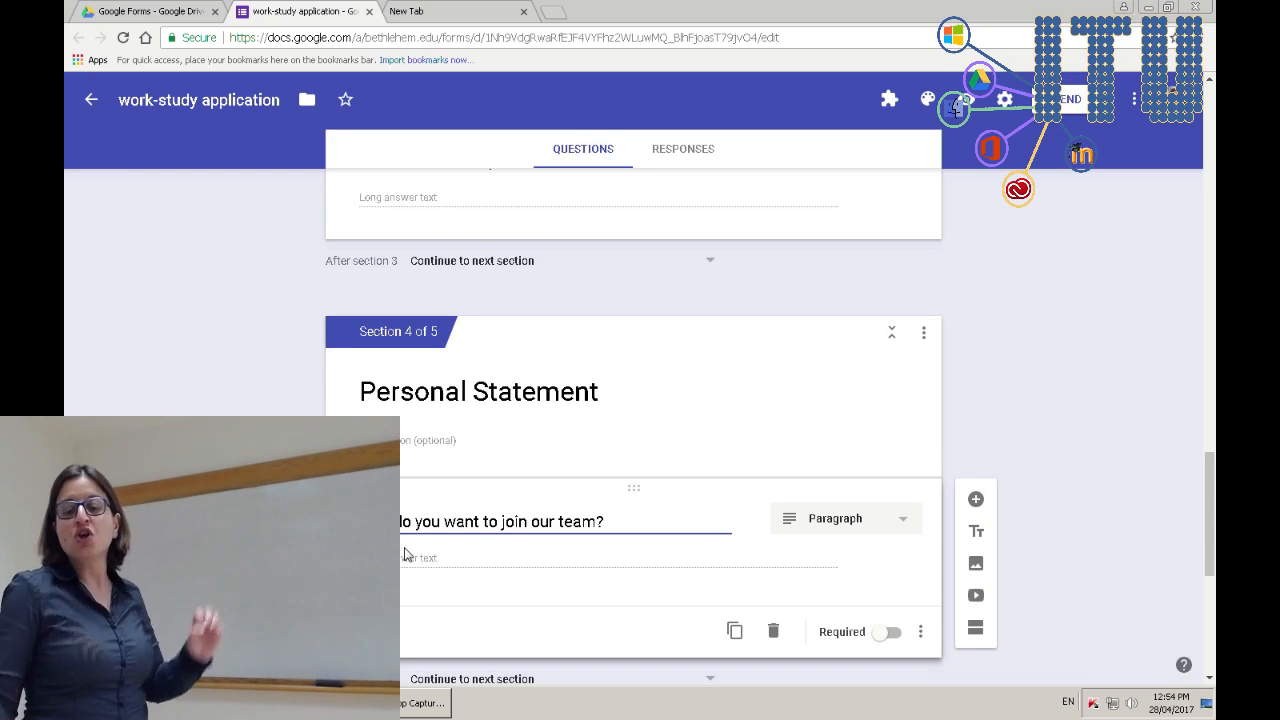
left_click(369, 12)
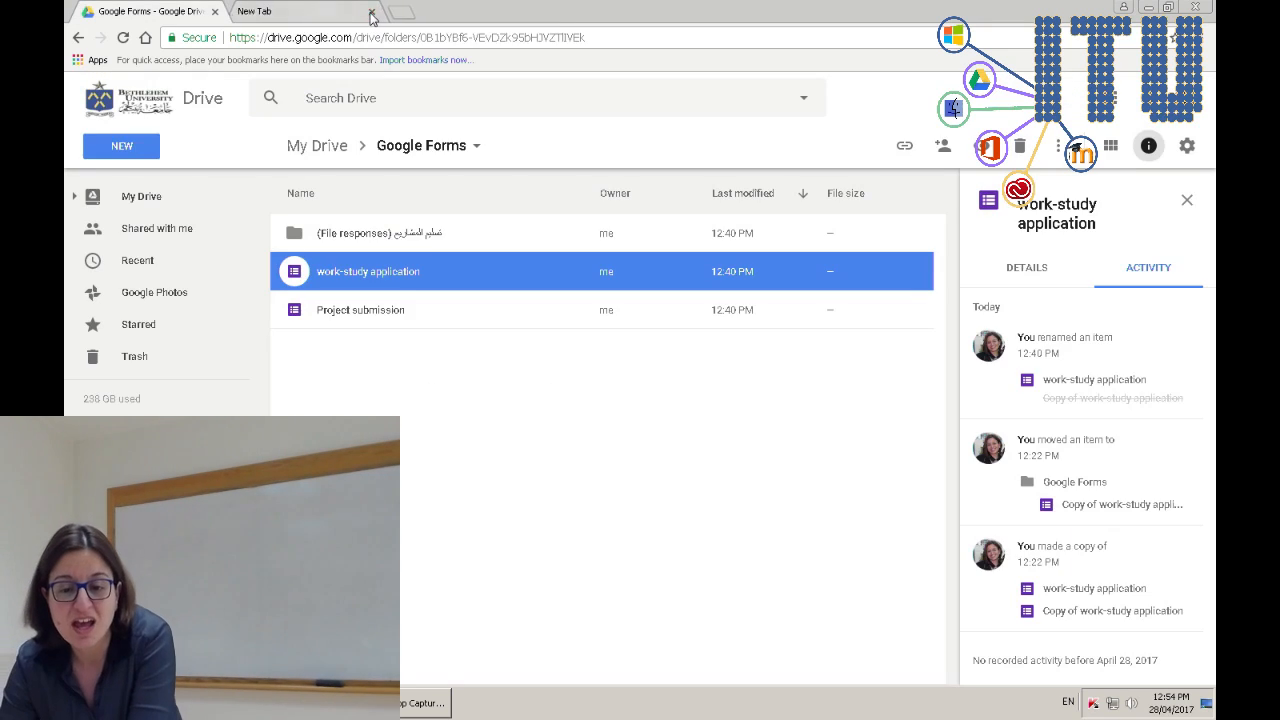
- Close the empty extra tab and bring up Drive's NEW creation menu
left_click(369, 12)
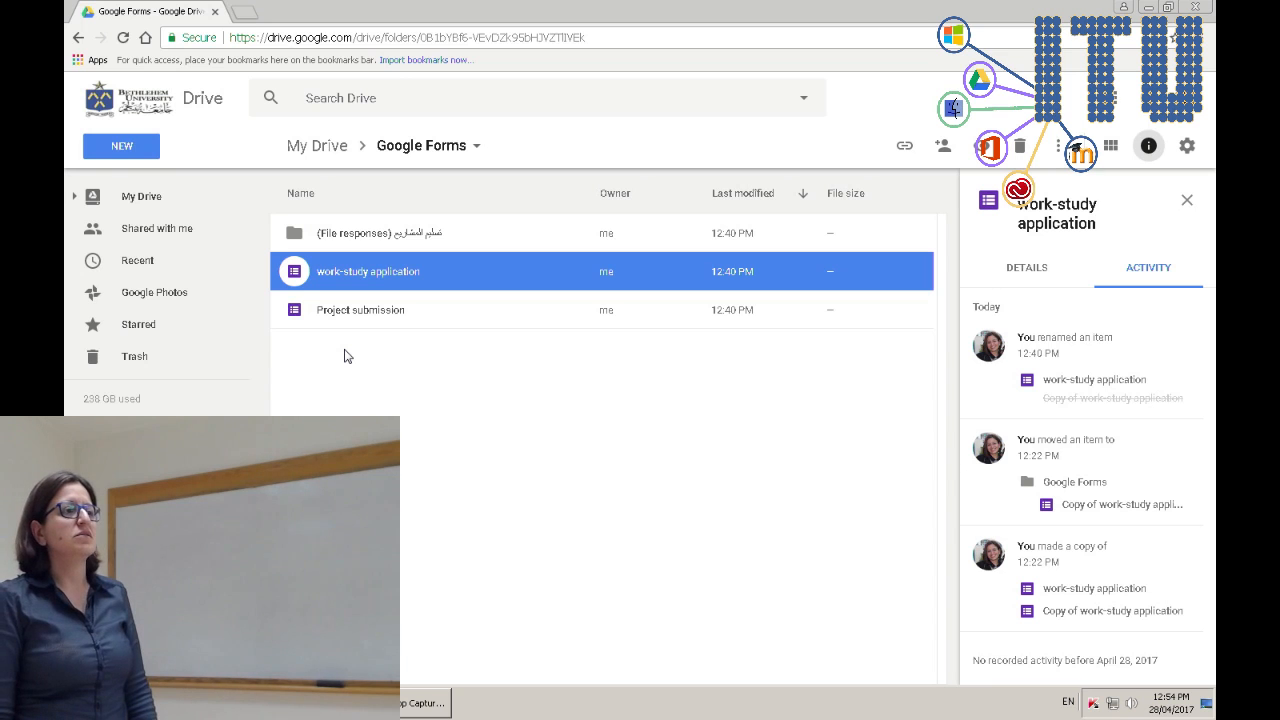
left_click(135, 158)
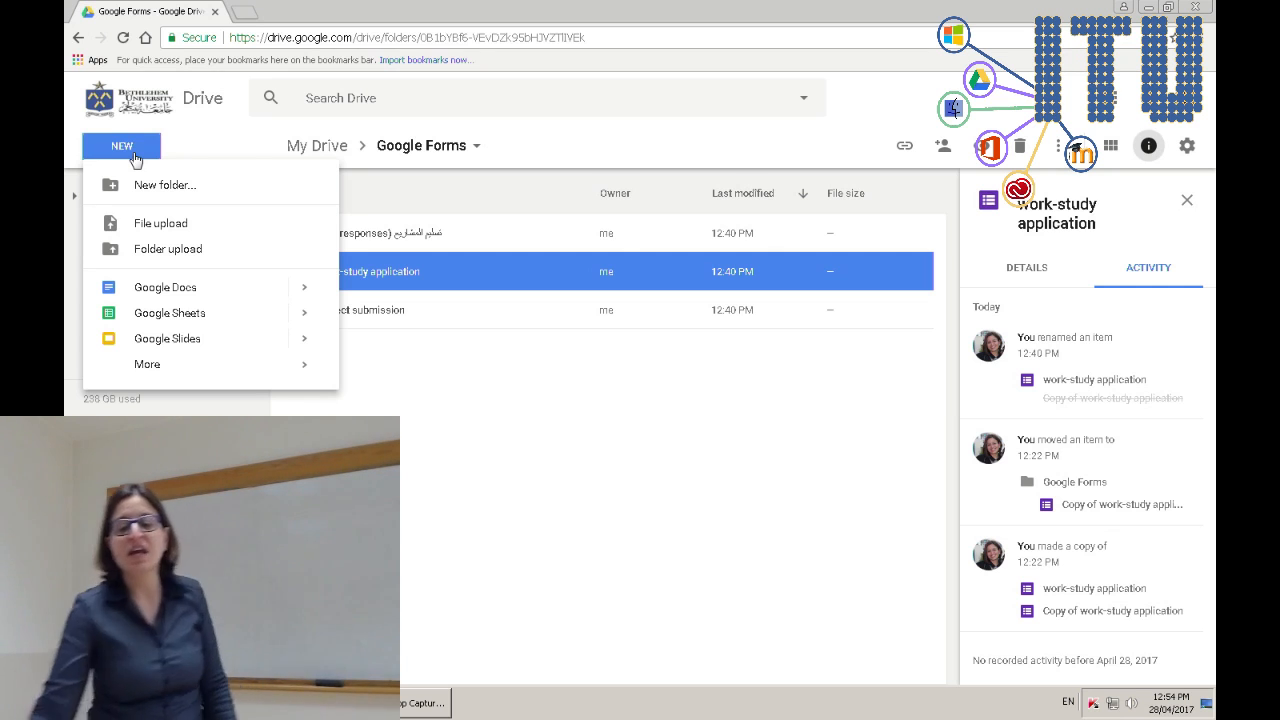
- Create a new blank Google Form via NEW > More > Google Forms
mouse_move(294, 372)
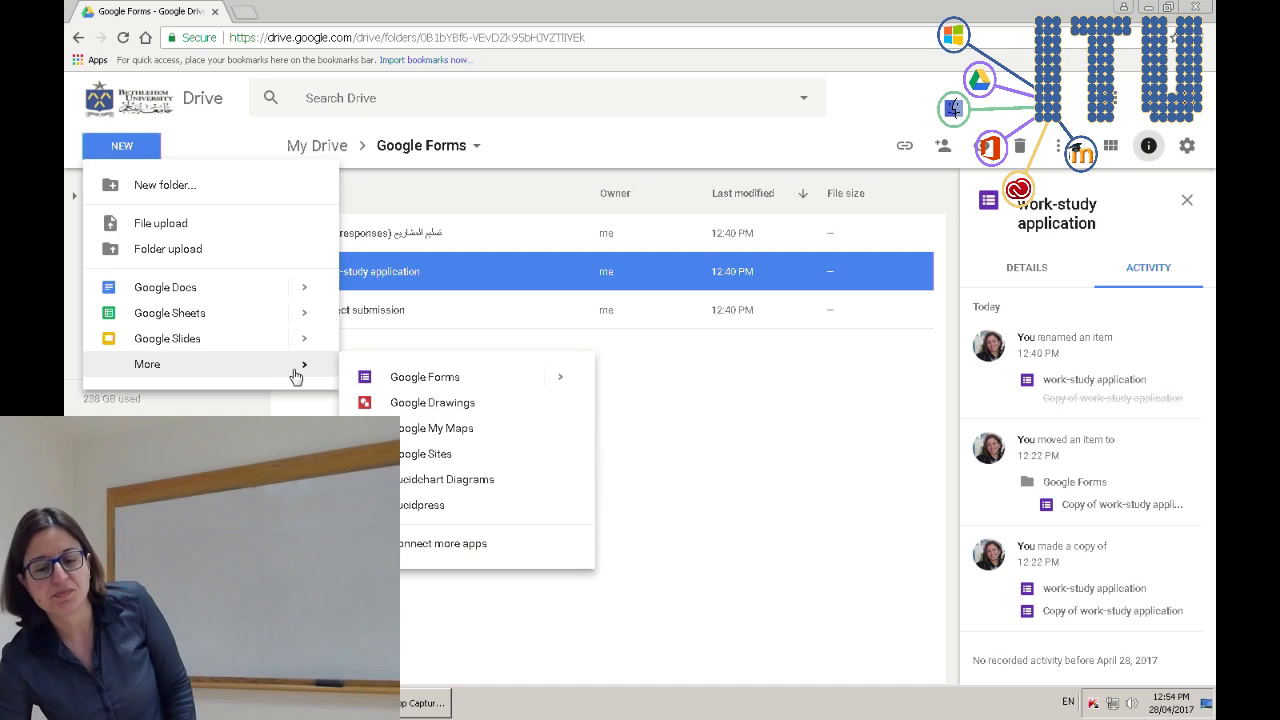
left_click(405, 379)
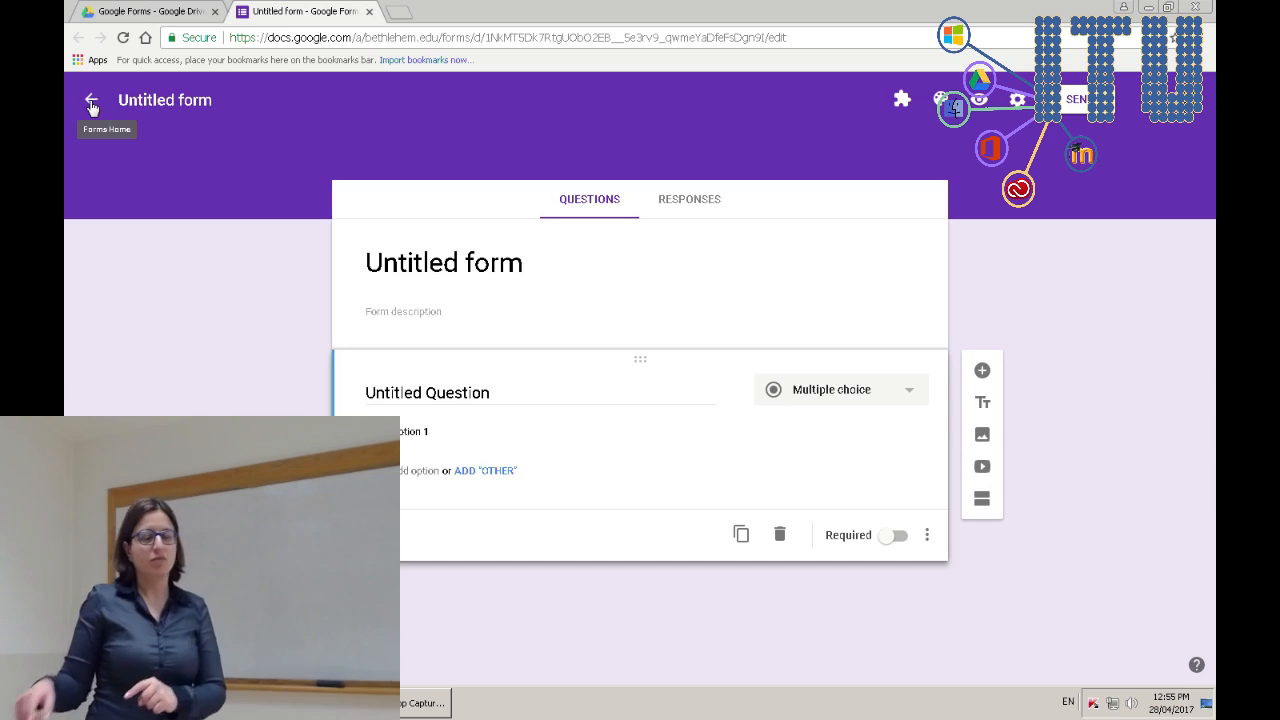
- Go to the Google Forms home page (forms.google) in a new tab
left_click(399, 12)
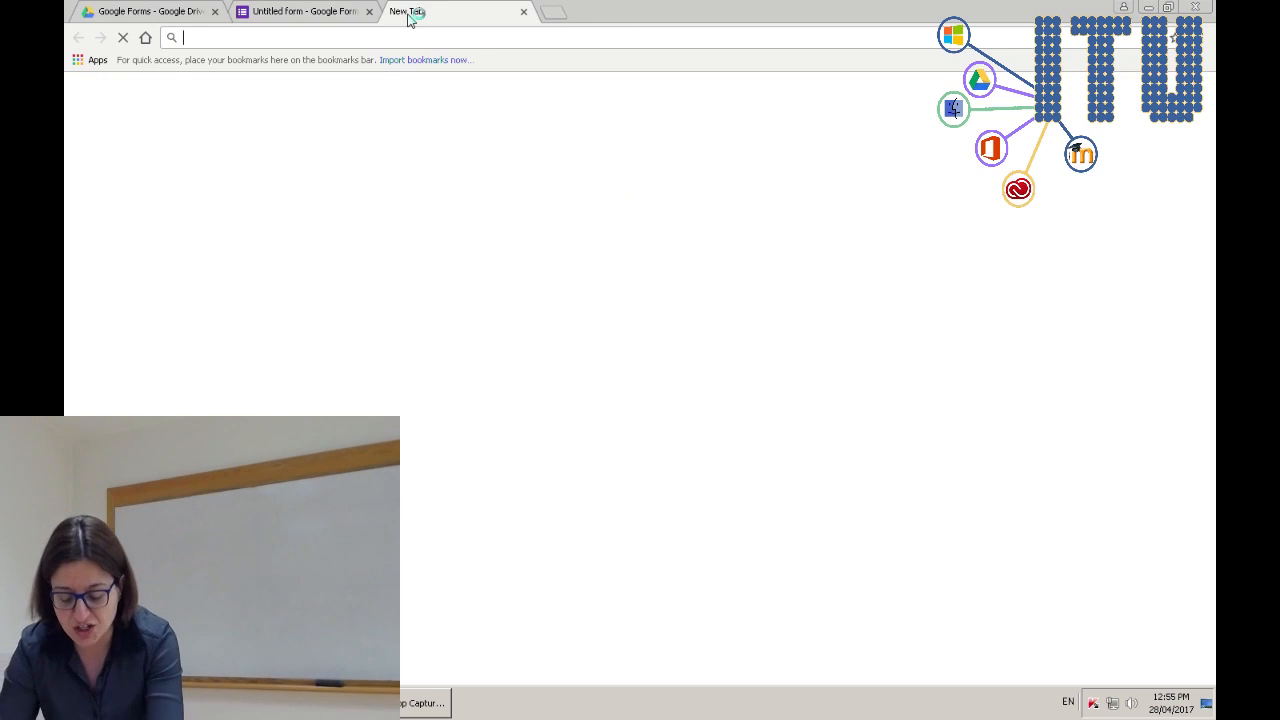
type("forms.google.com")
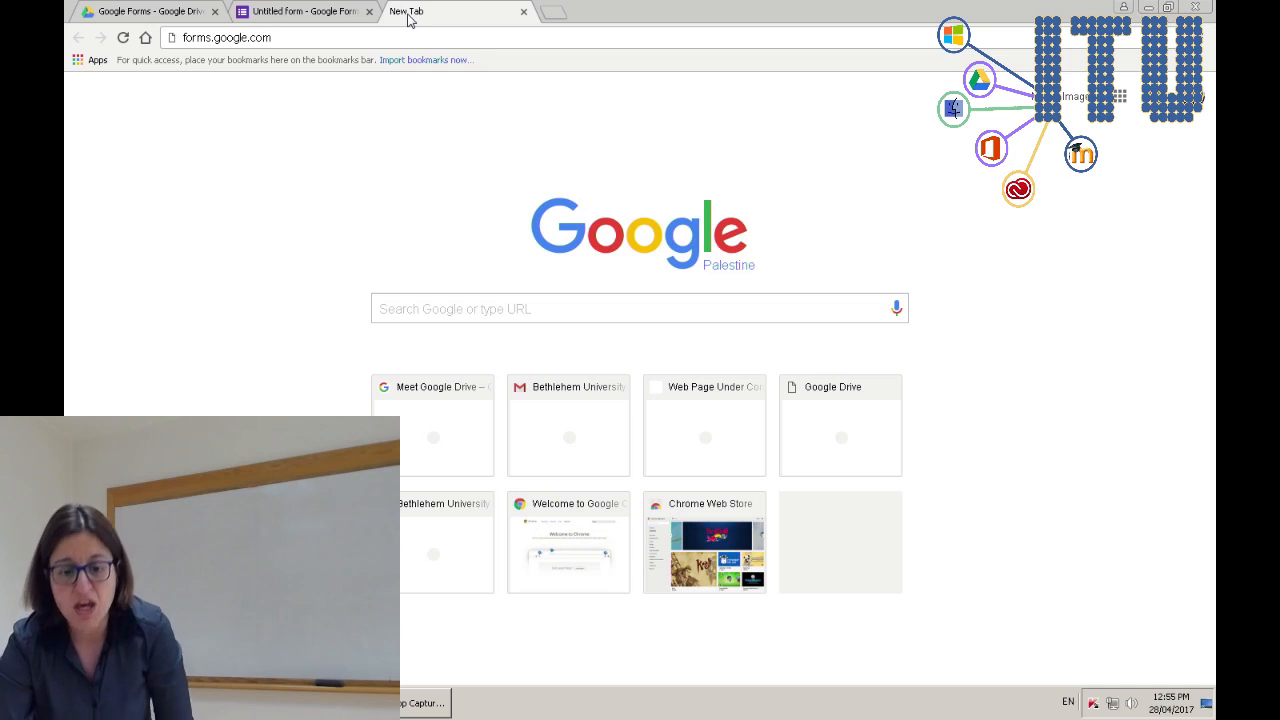
key("Return")
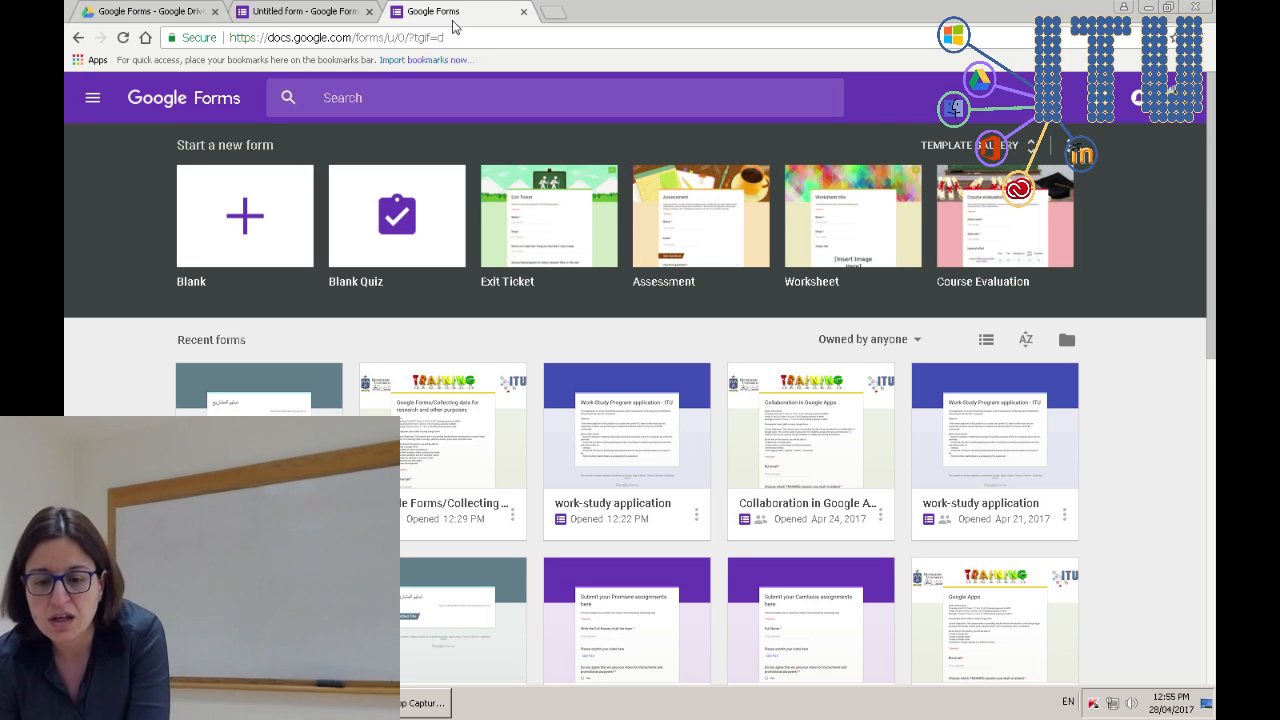
- Close the extra Forms home tab, look over the theme and More options, then show the colour palette
left_click(524, 12)
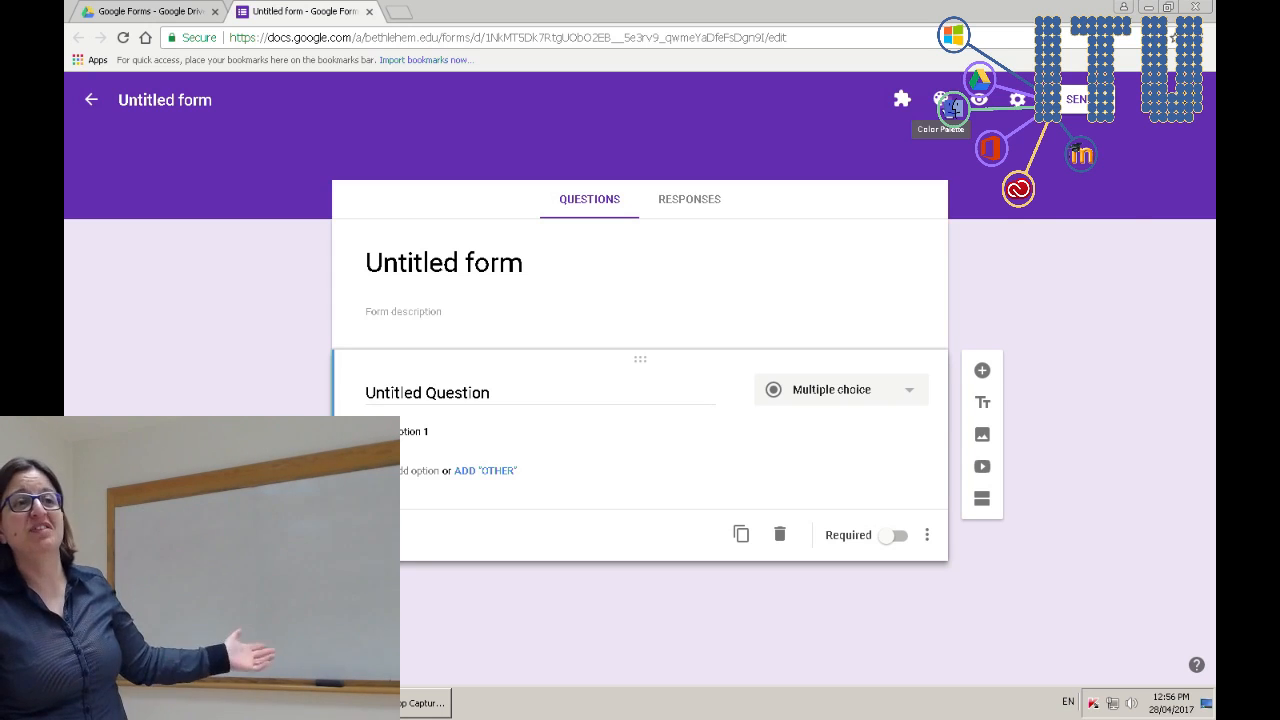
left_click(945, 102)
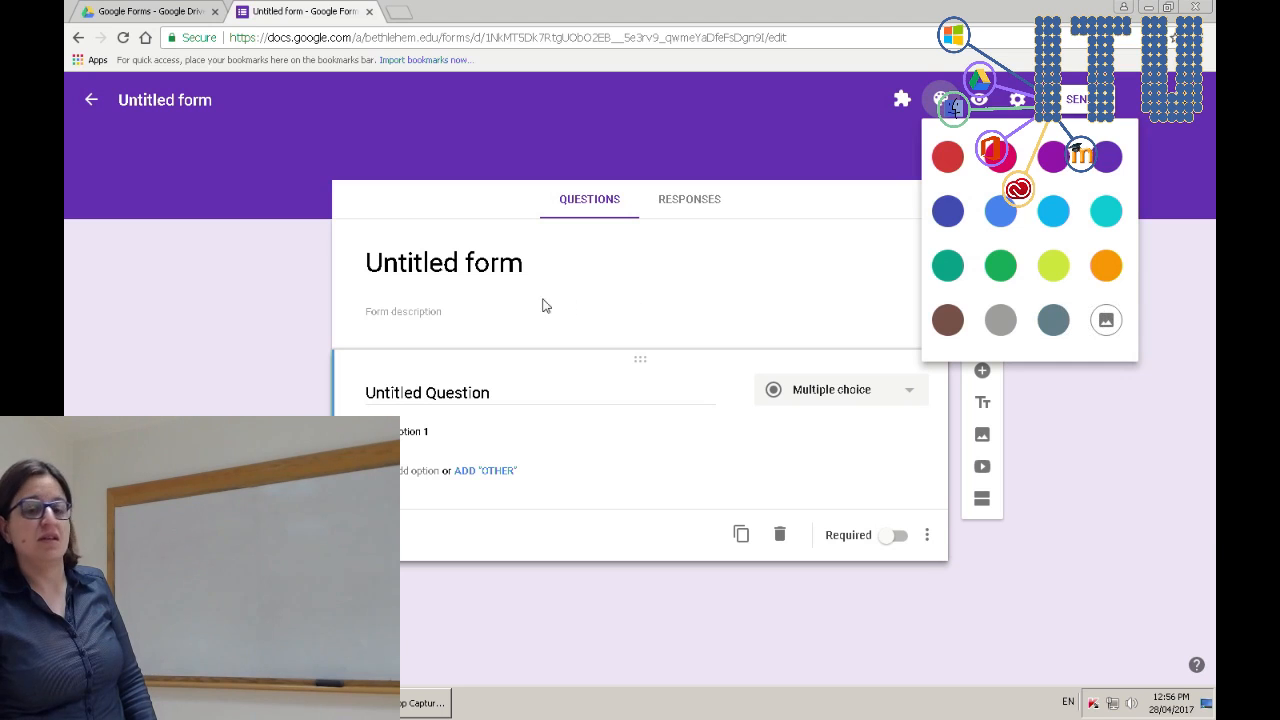
left_click(422, 144)
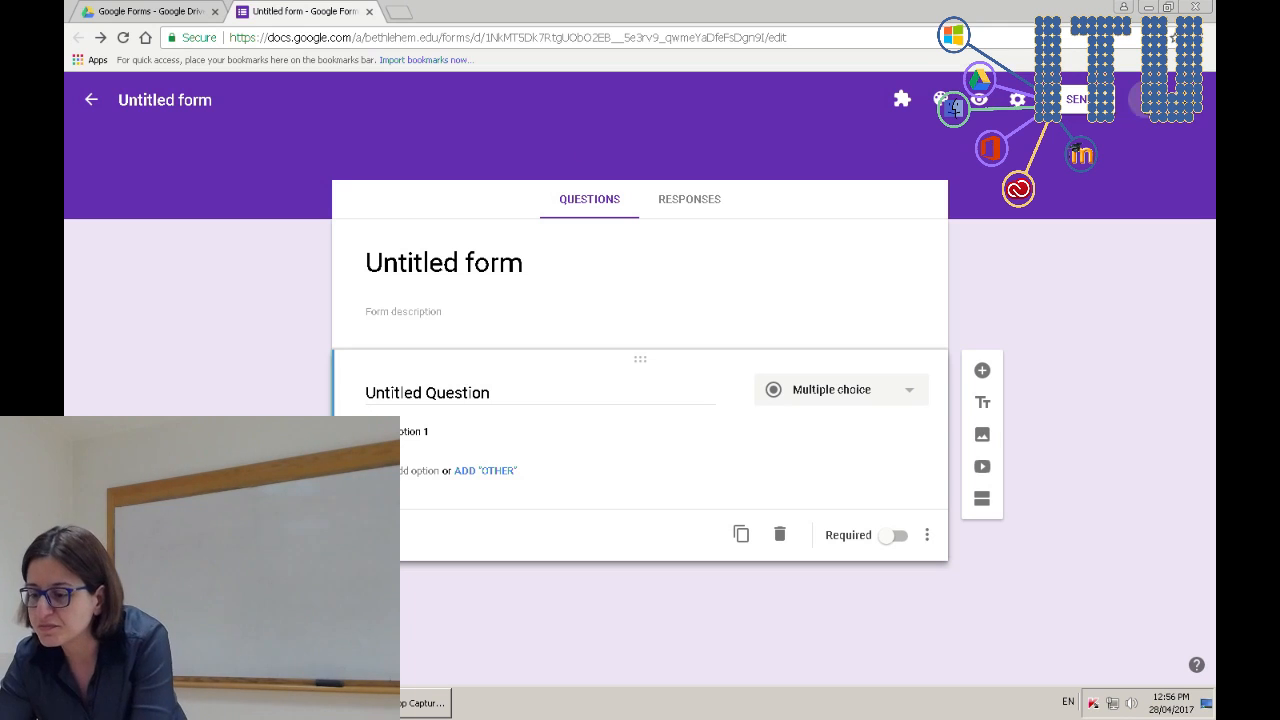
left_click(1150, 98)
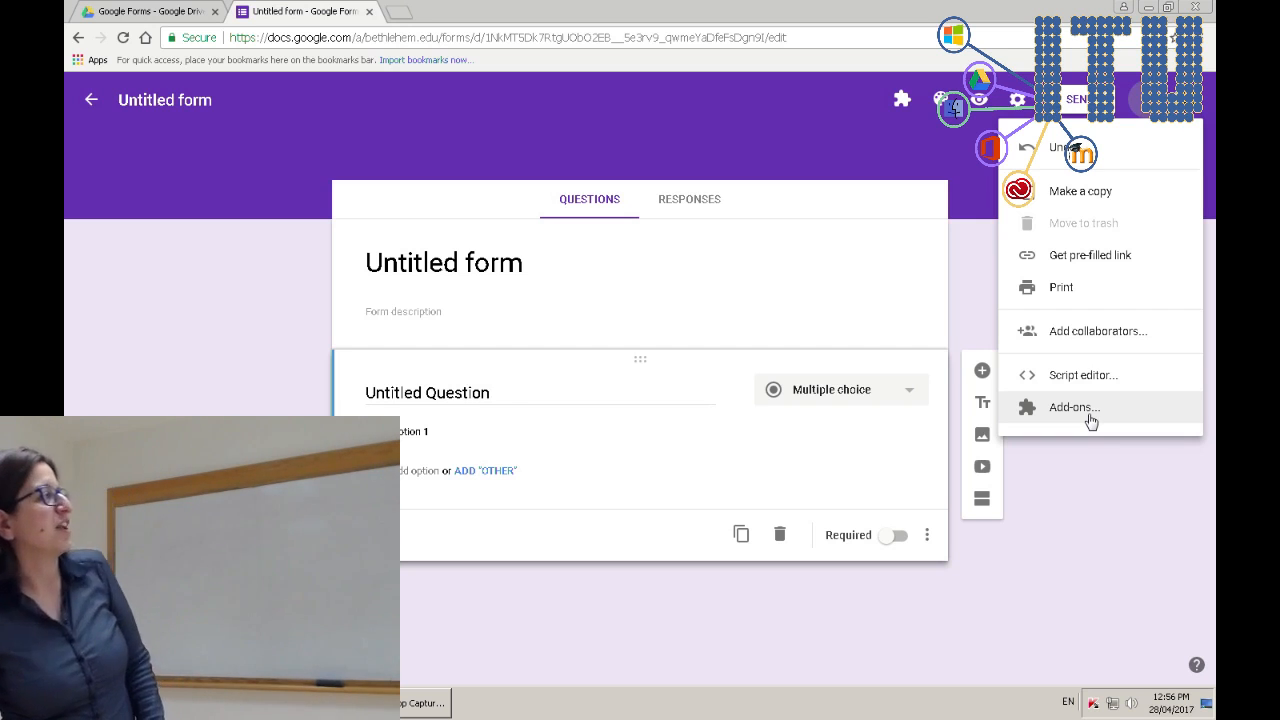
left_click(858, 140)
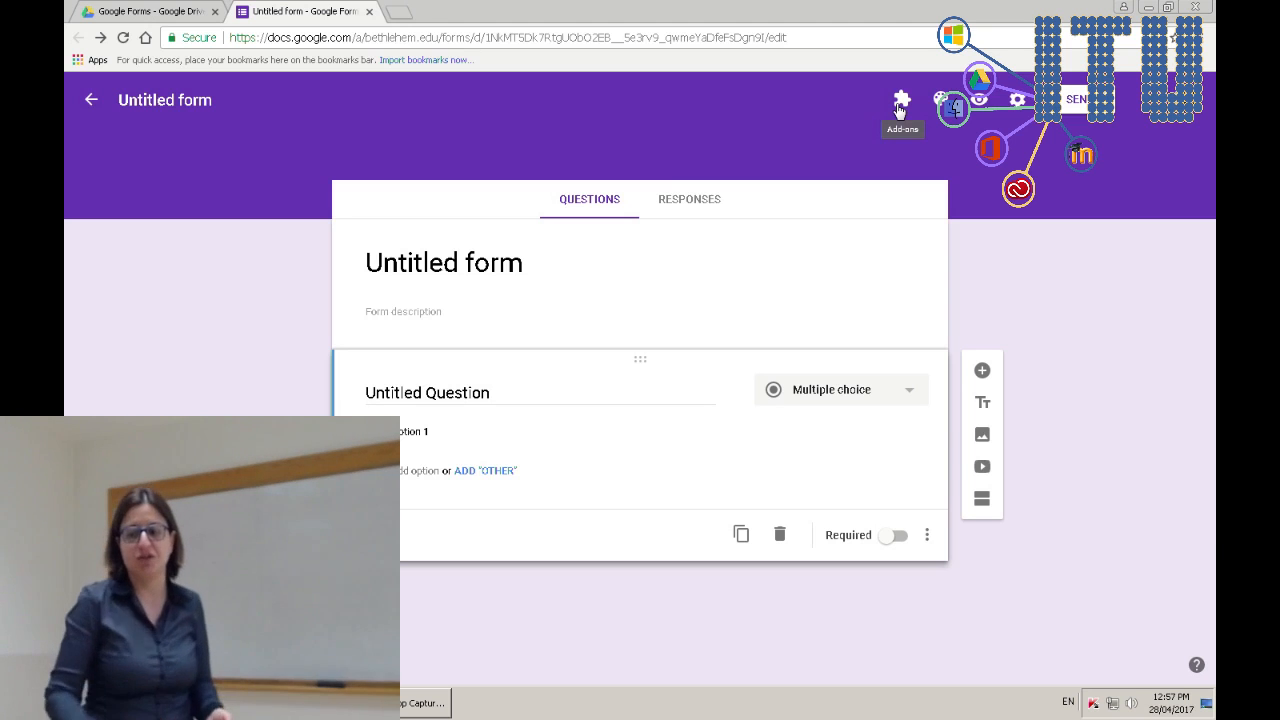
left_click(940, 101)
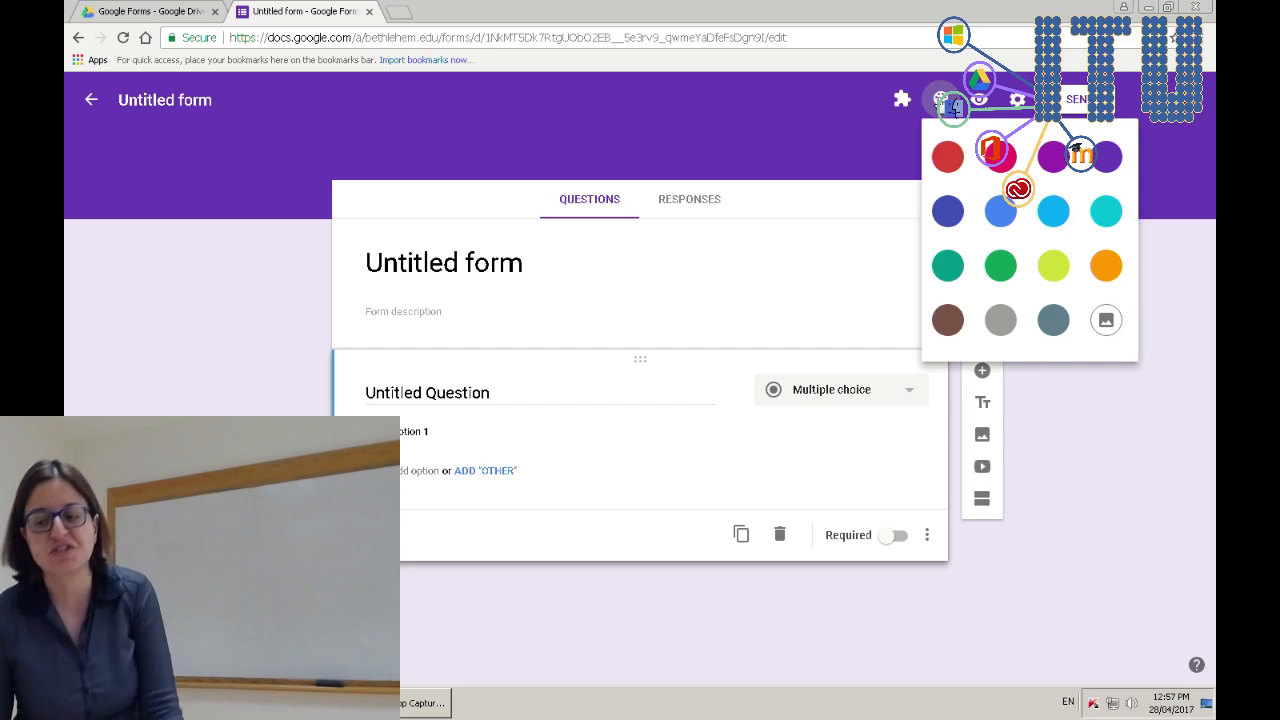
left_click(1114, 329)
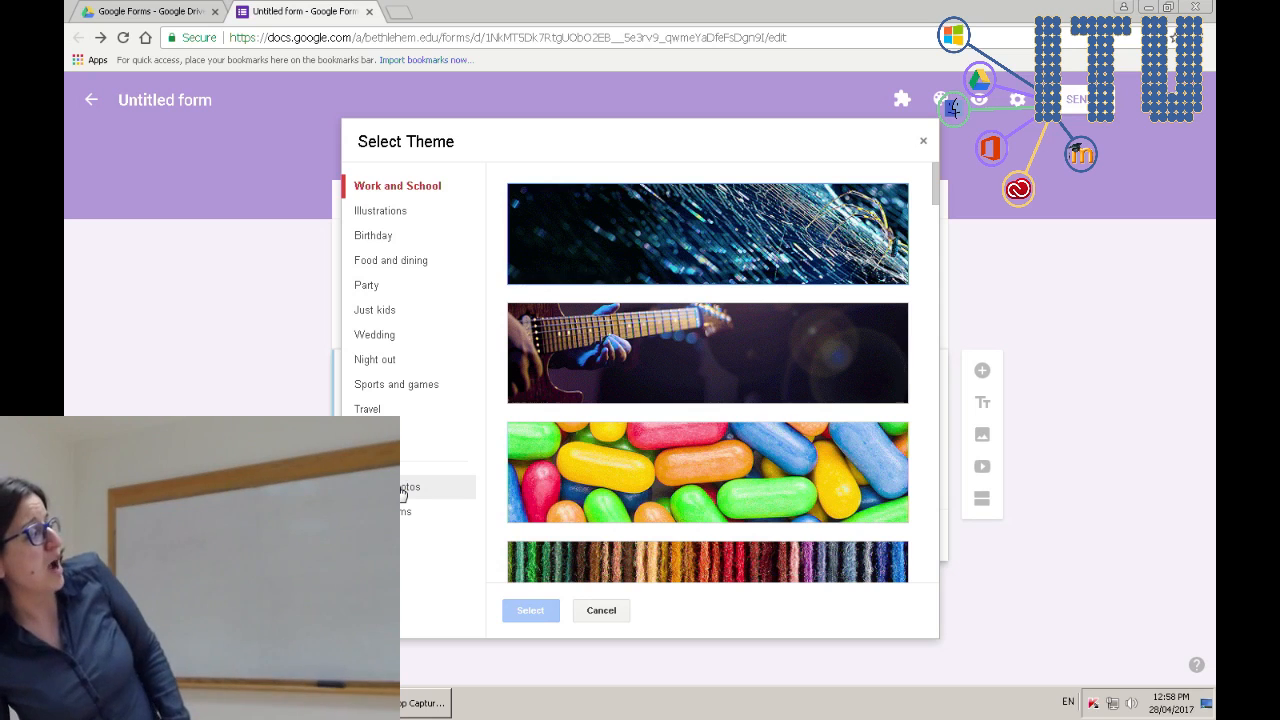
left_click(403, 488)
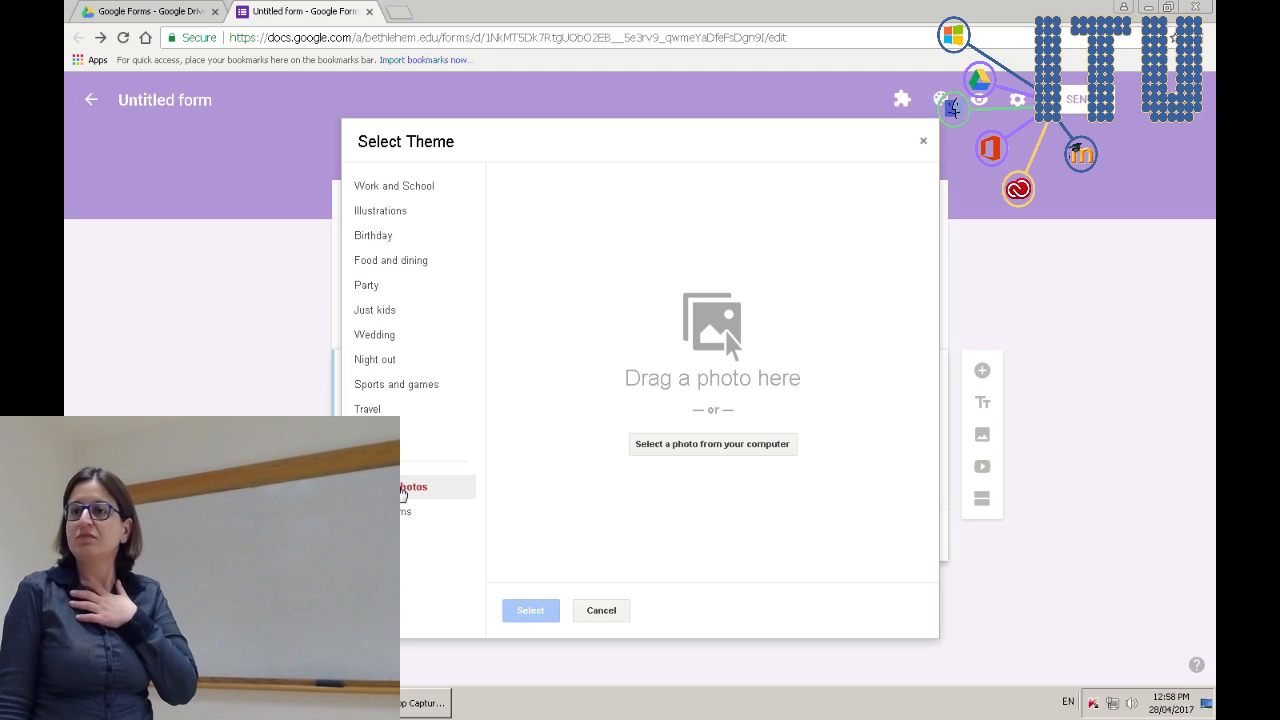
left_click(406, 513)
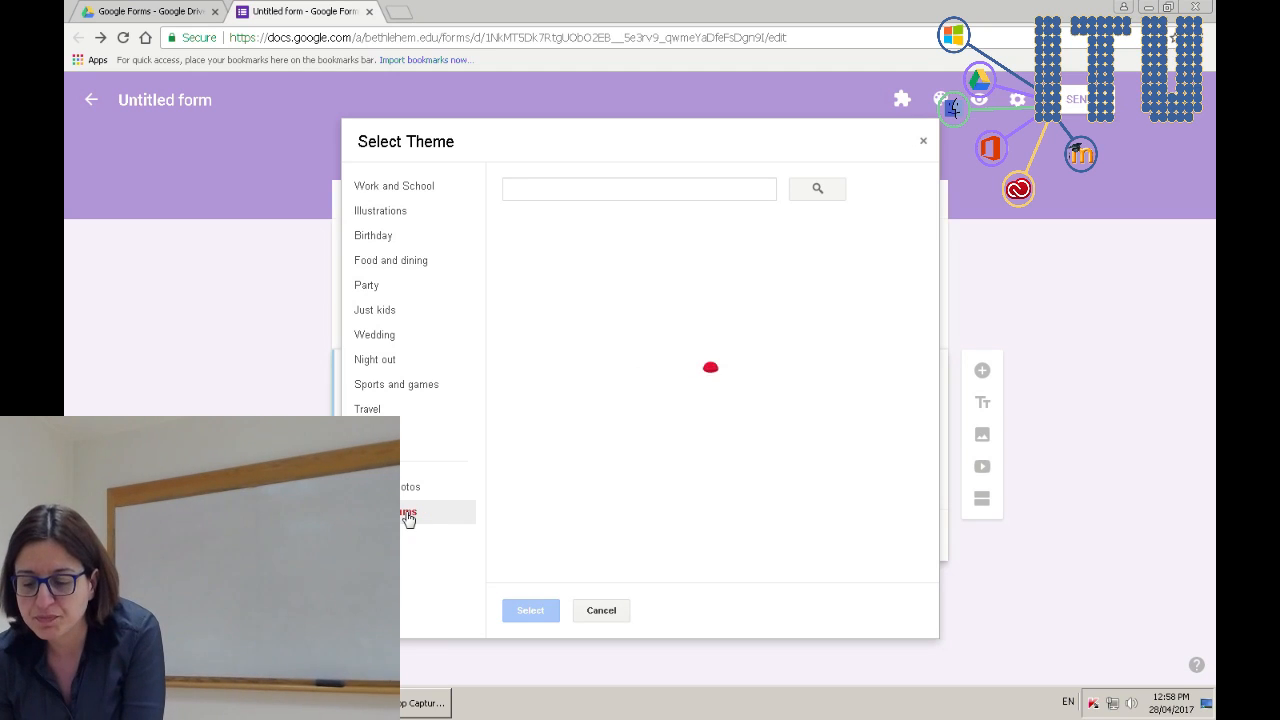
left_click(710, 290)
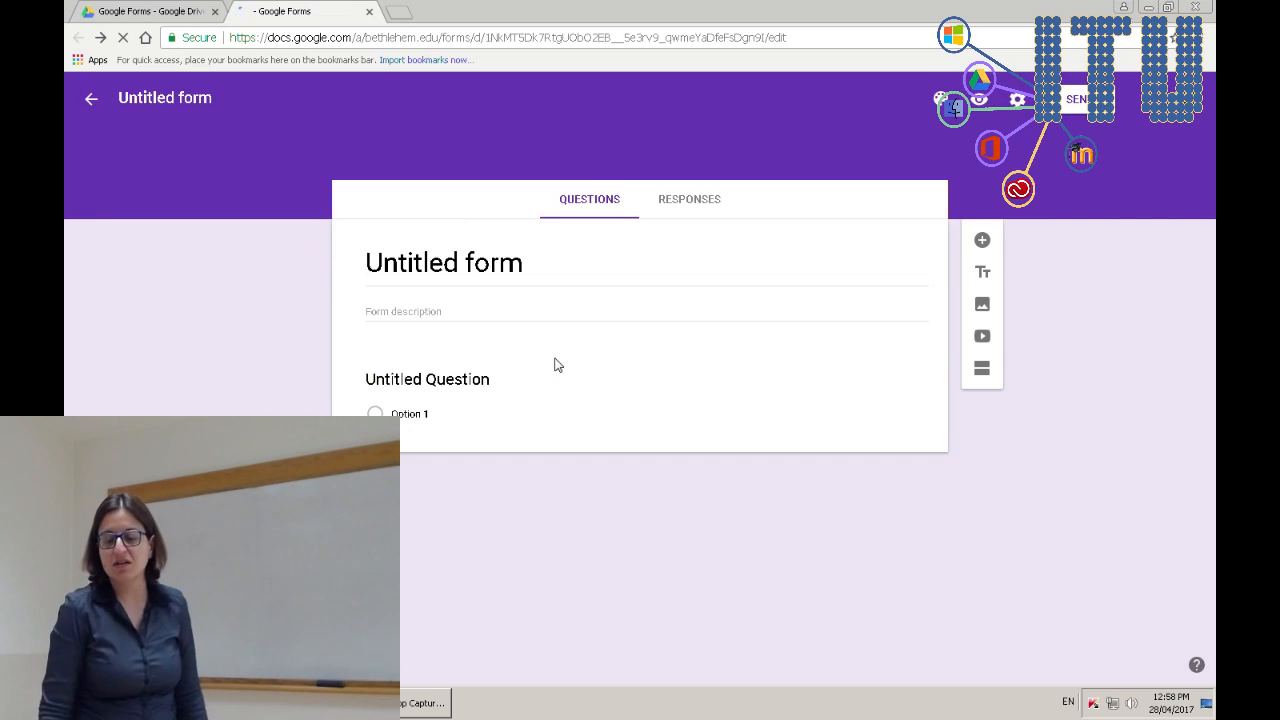
- Select the question card, briefly preview the form, and open then close Settings
left_click(556, 360)
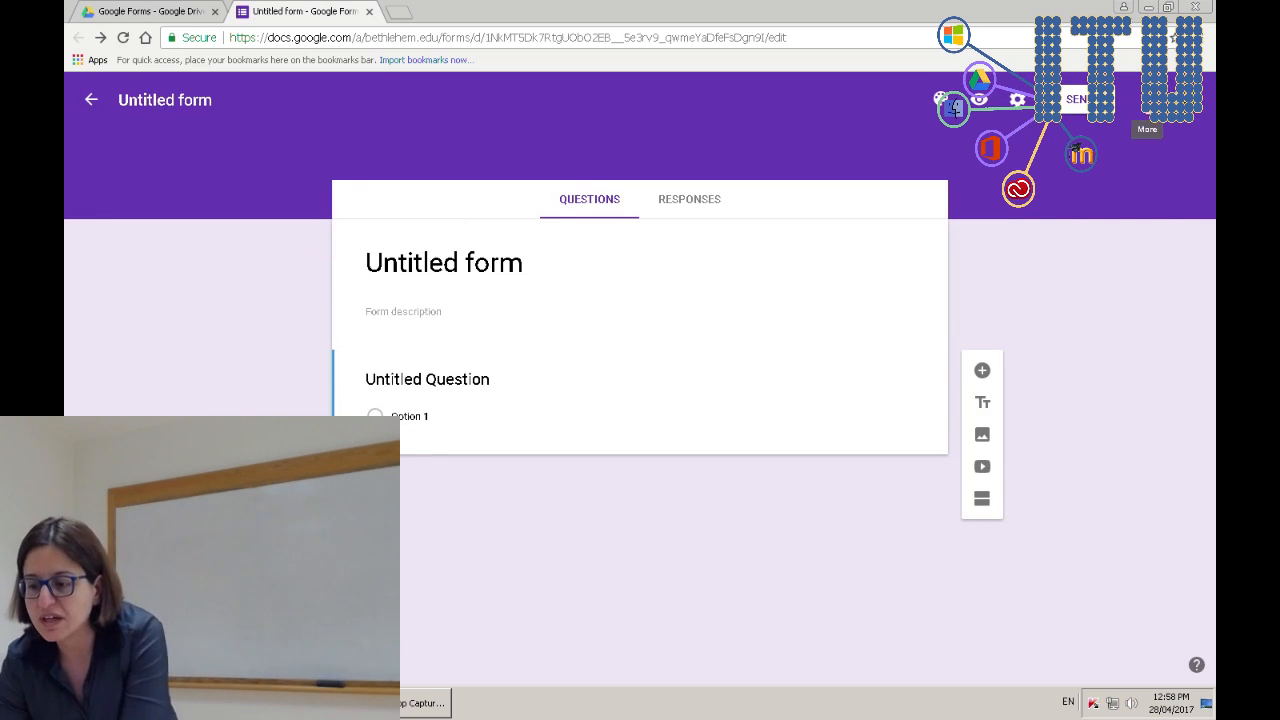
left_click(979, 99)
left_click(343, 10)
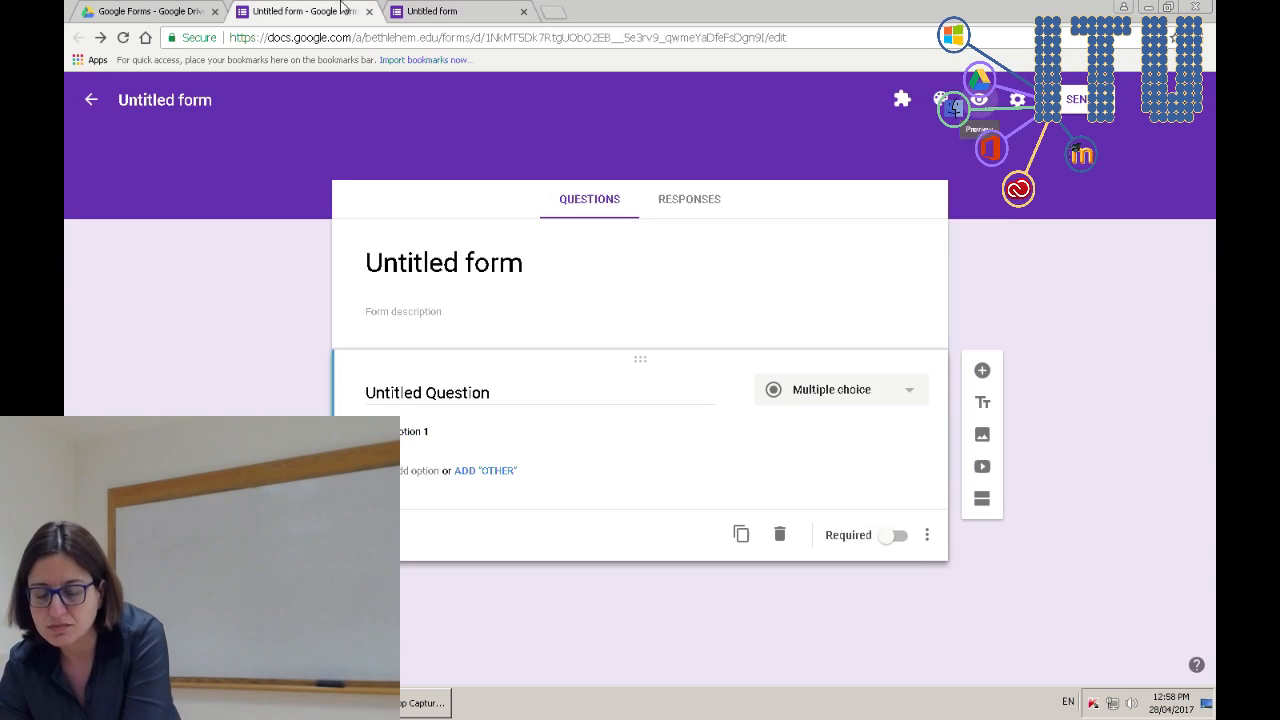
left_click(1017, 99)
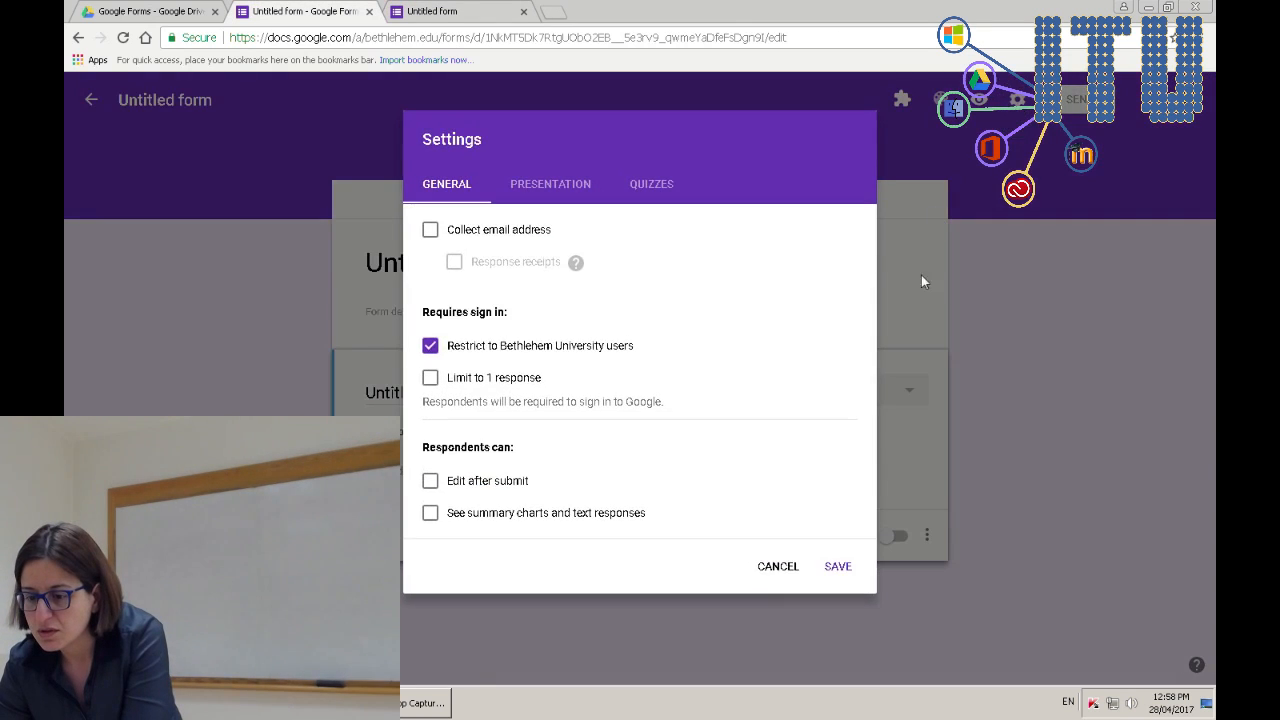
left_click(778, 566)
- Set the TRAINING banner from the March 17, 2017 album, cropped to both logos, as the header
left_click(940, 100)
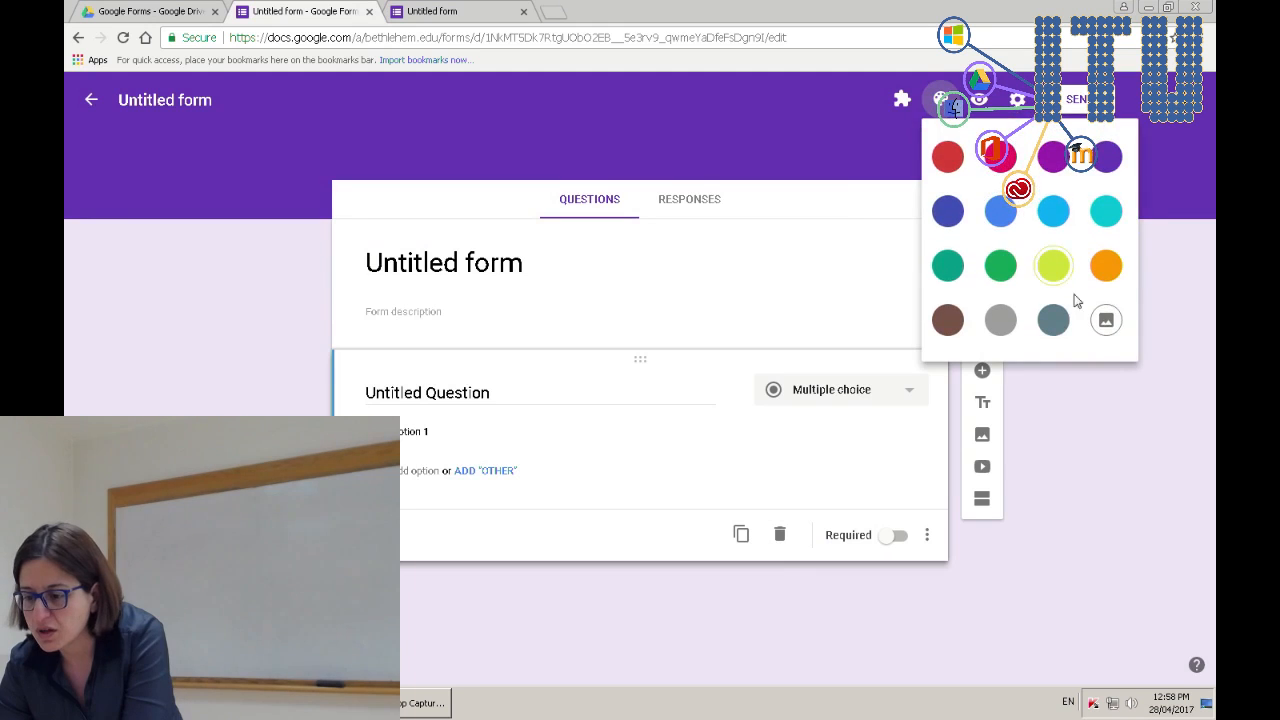
left_click(1105, 320)
left_click(404, 515)
left_click(714, 300)
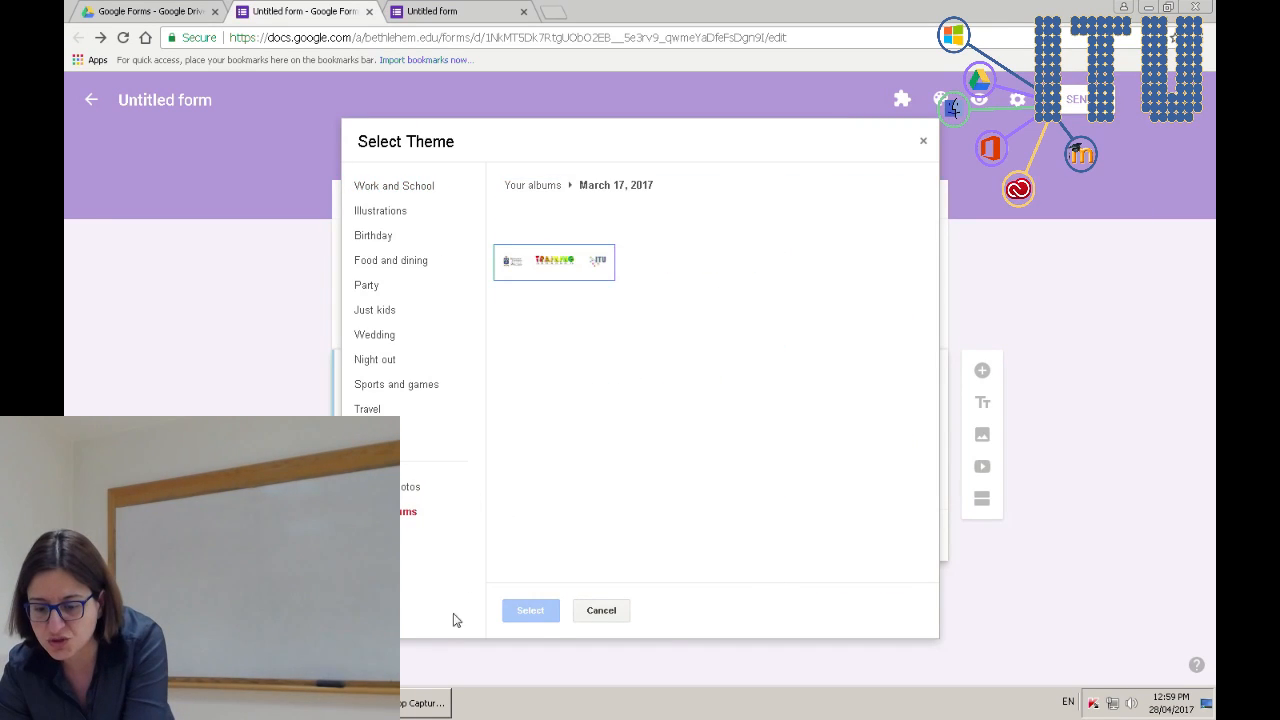
left_click(571, 260)
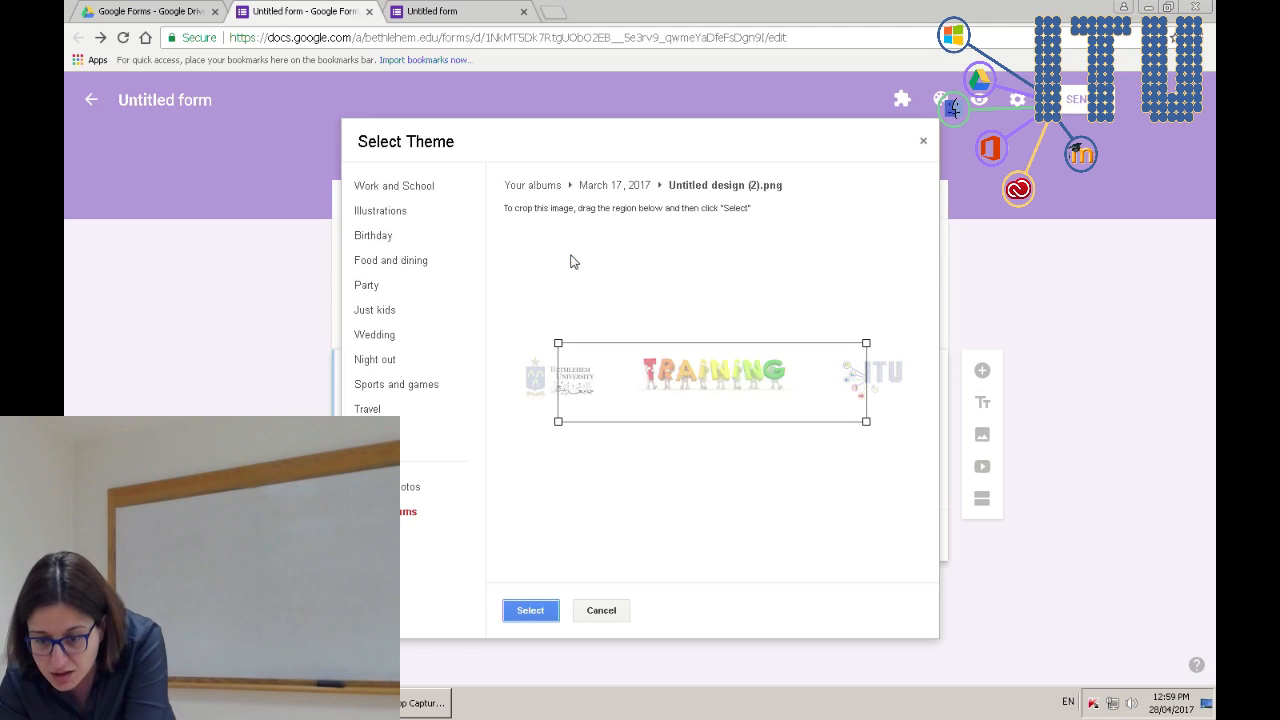
left_click_drag(556, 421, 514, 431)
left_click_drag(866, 344, 915, 336)
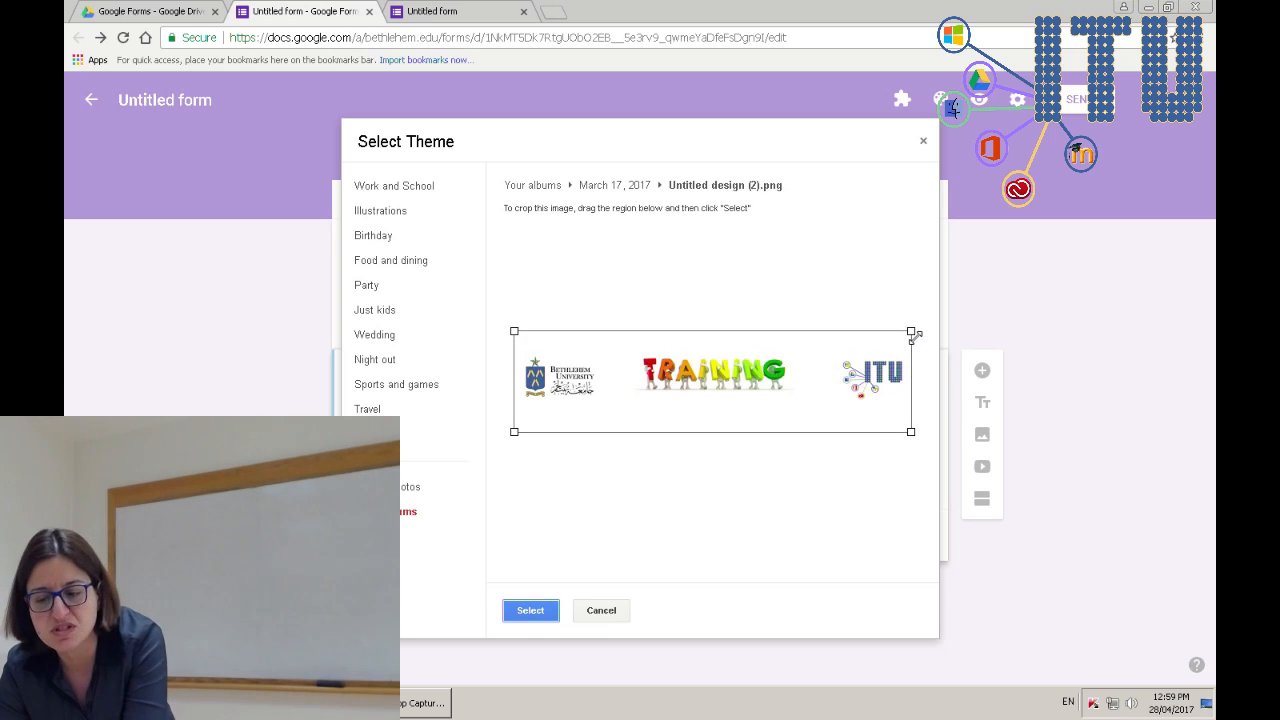
left_click(525, 614)
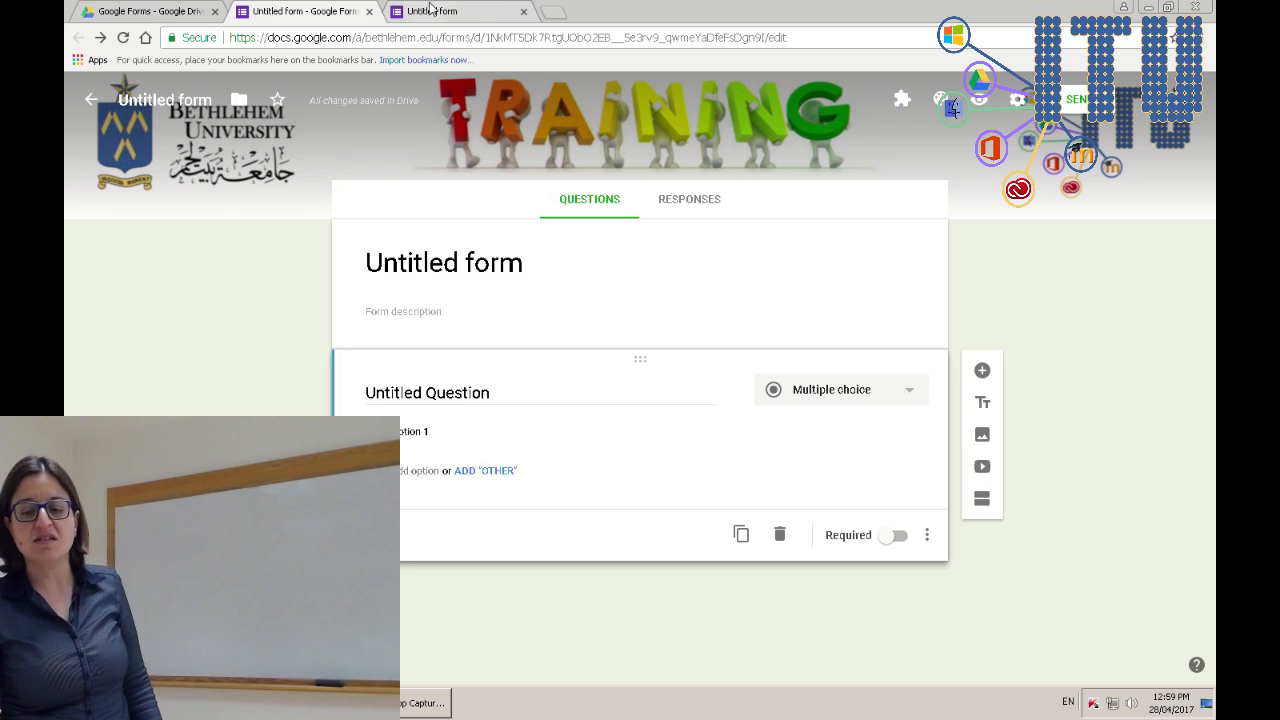
- Close the old preview, check the TRAINING header in a fresh preview, then select the form title in the editor
left_click(523, 11)
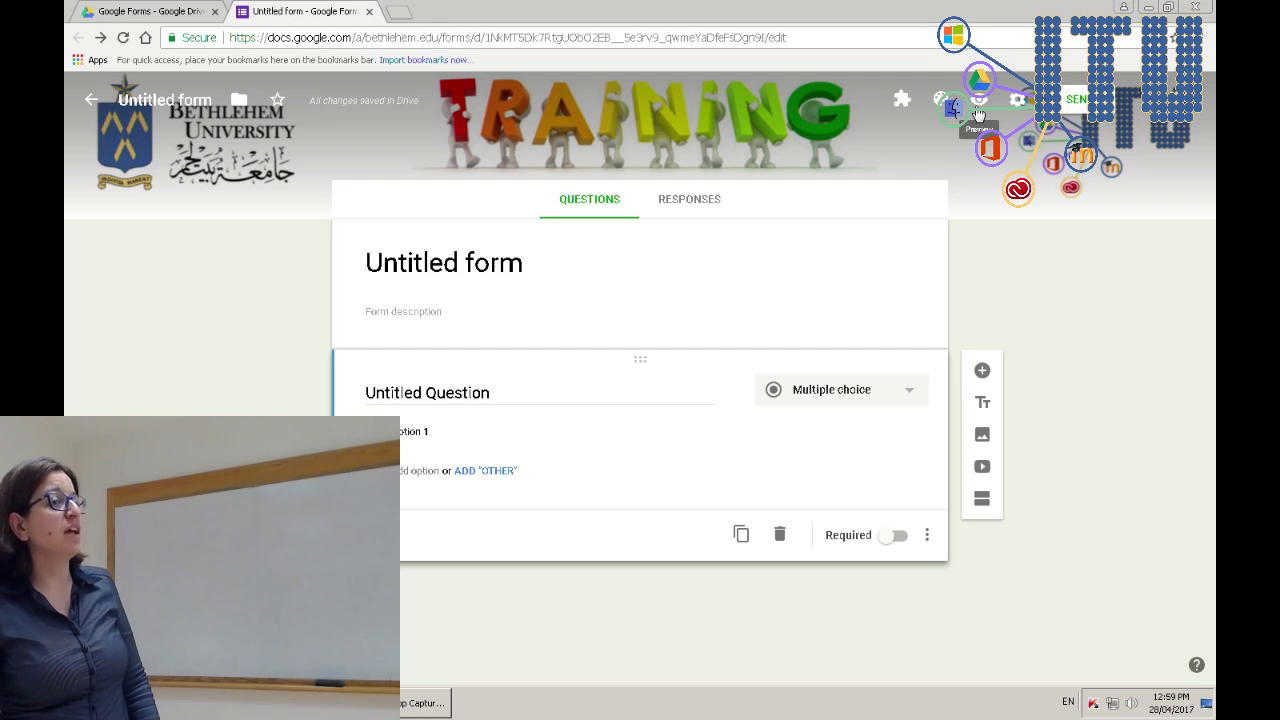
left_click(978, 110)
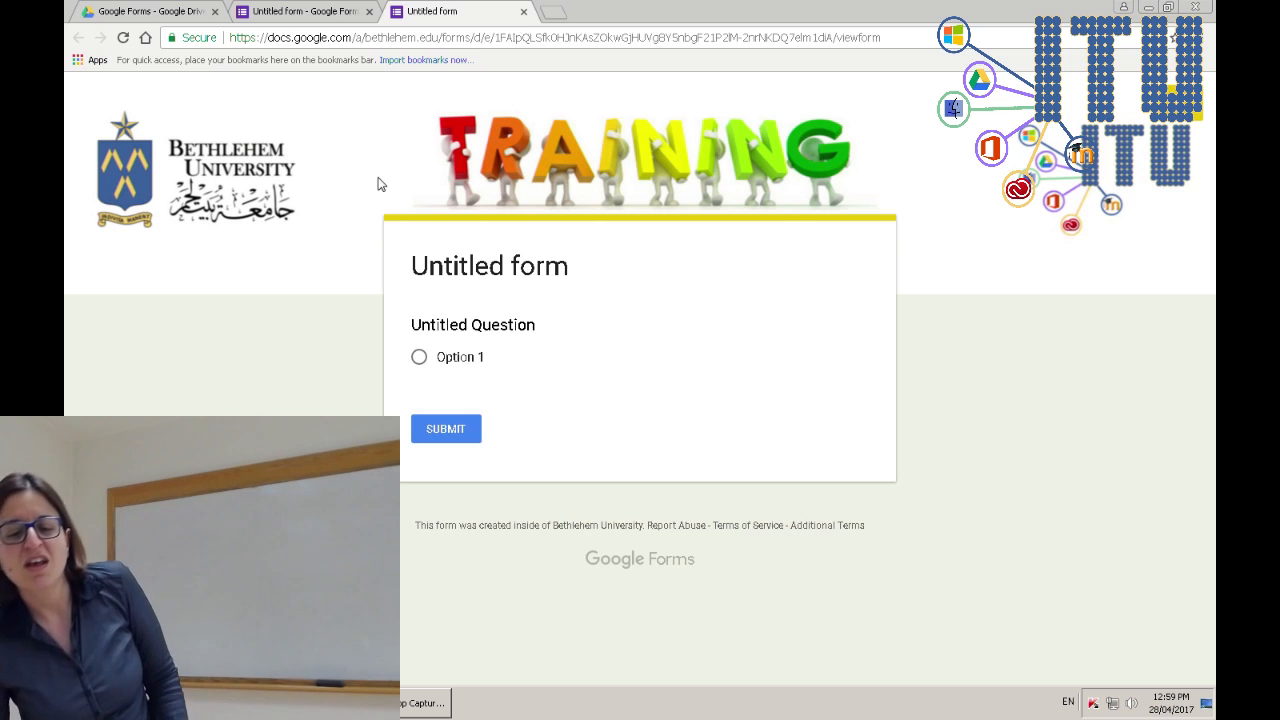
left_click(340, 11)
left_click(495, 13)
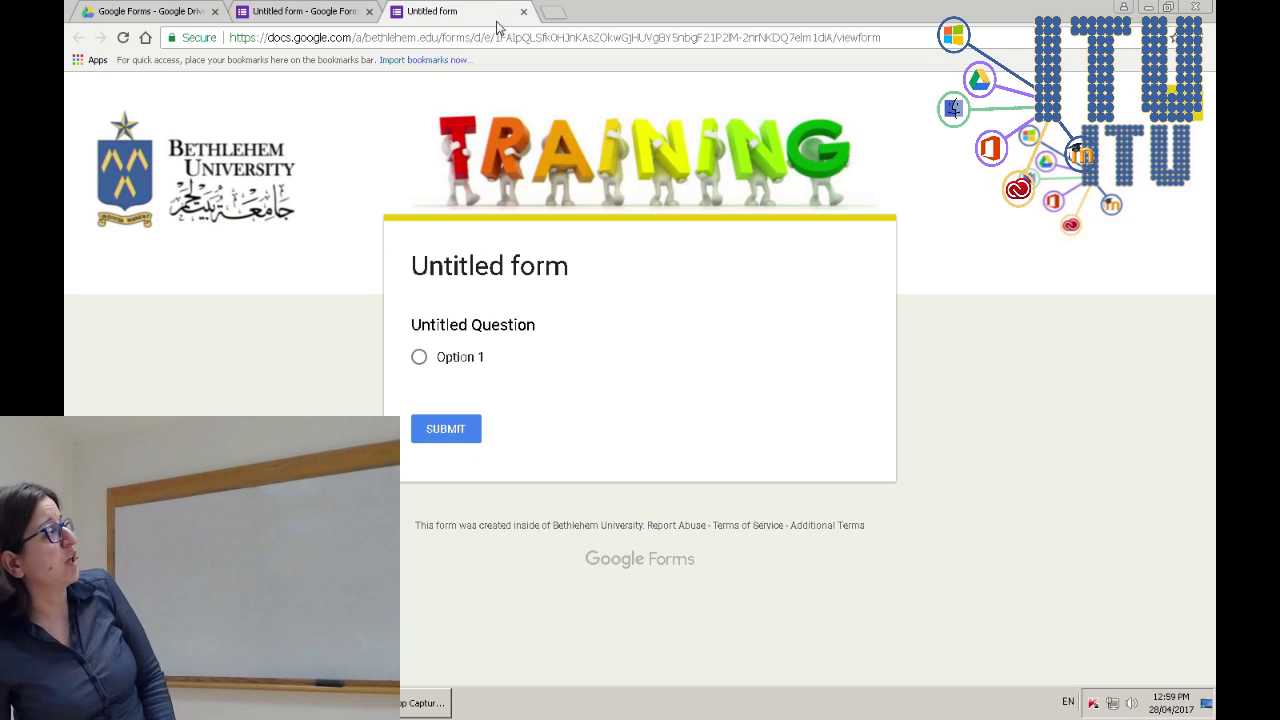
left_click(341, 11)
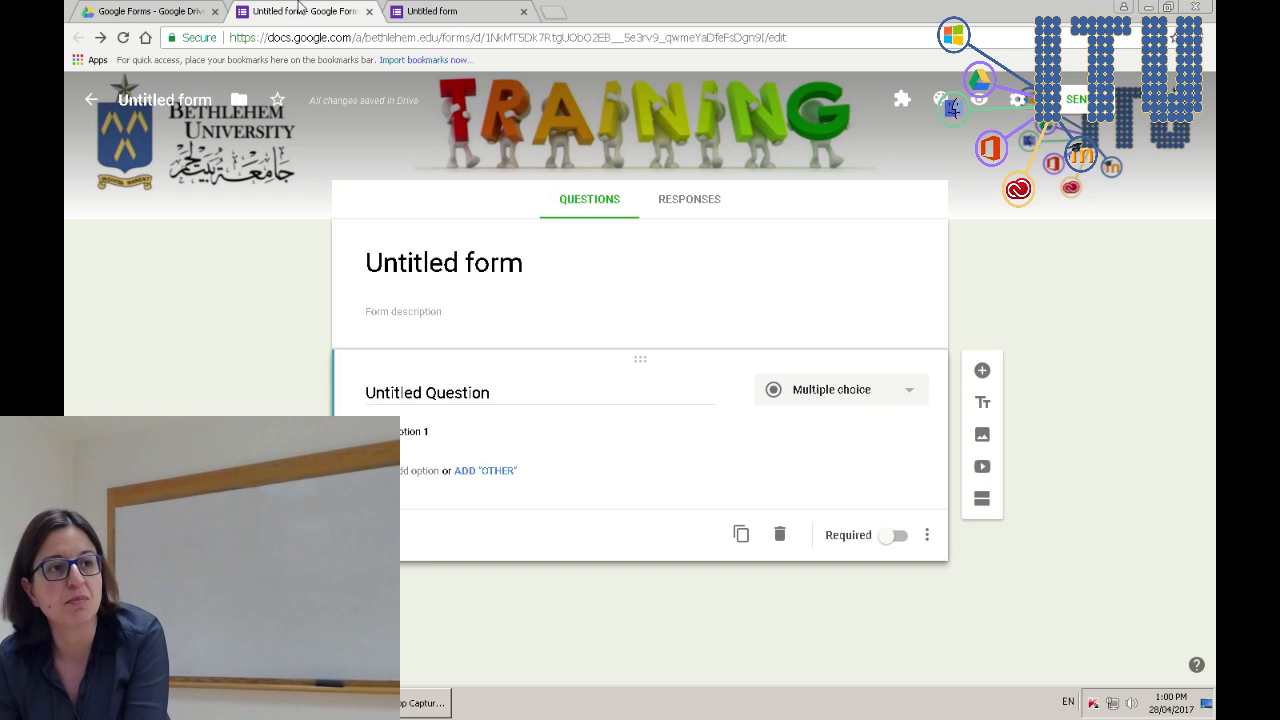
left_click(437, 10)
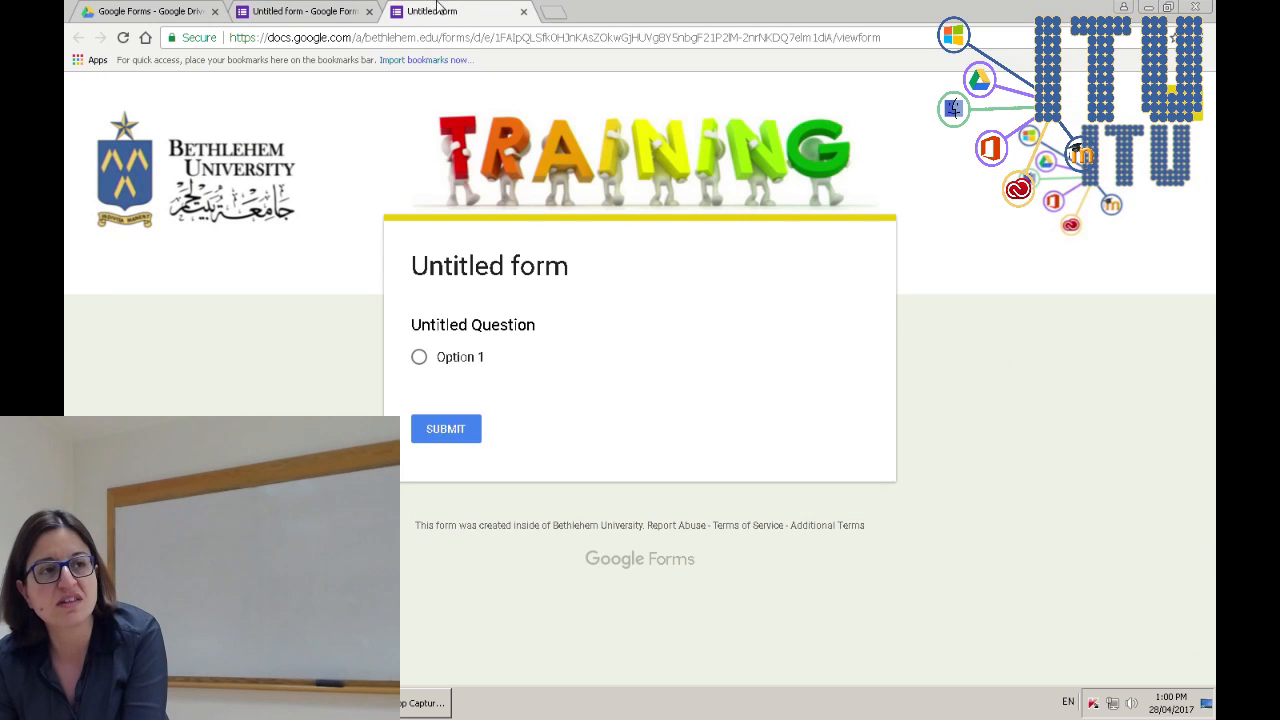
left_click(355, 9)
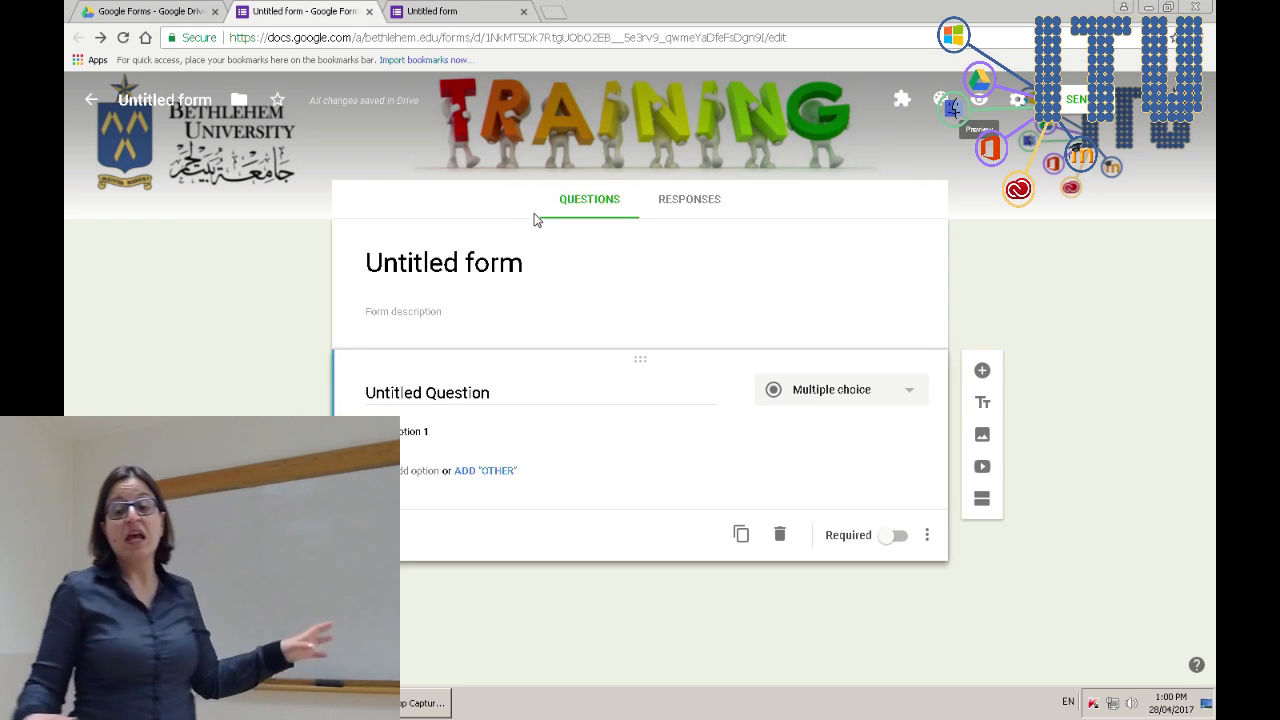
left_click(501, 270)
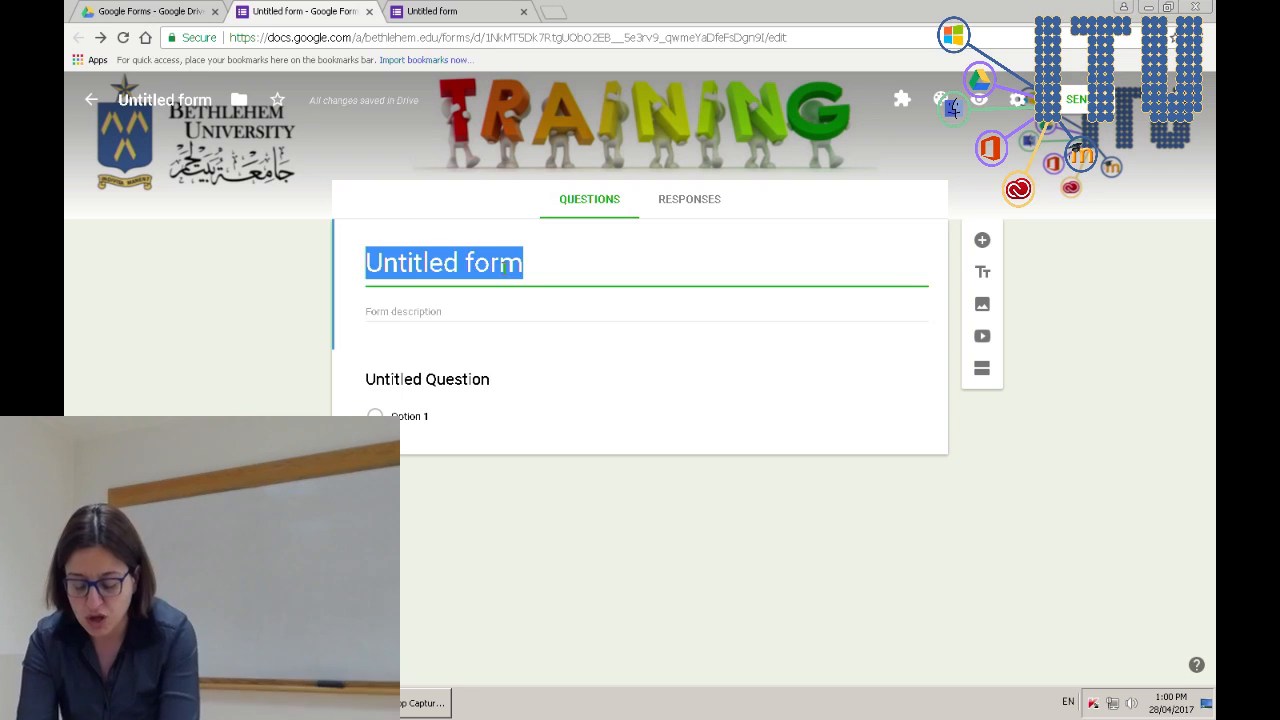
- Type 'Google Forms training session attendance' as the form's title
type("Goog")
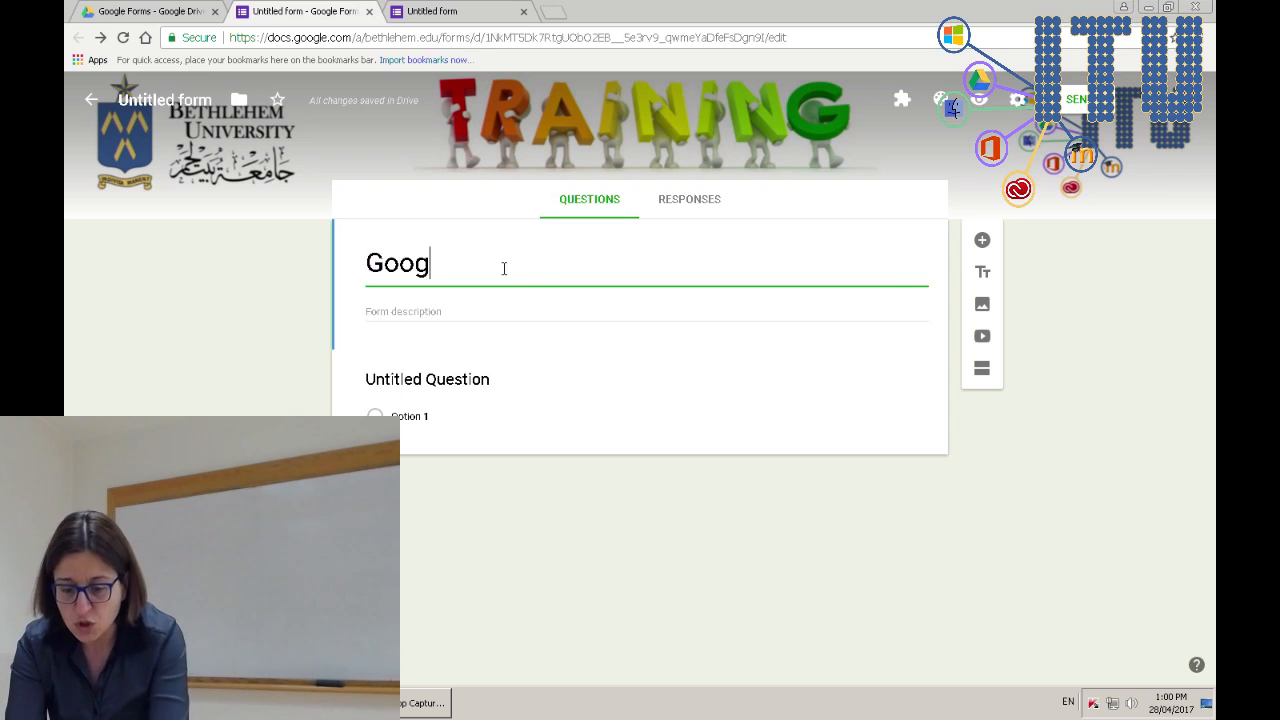
type("le Forms")
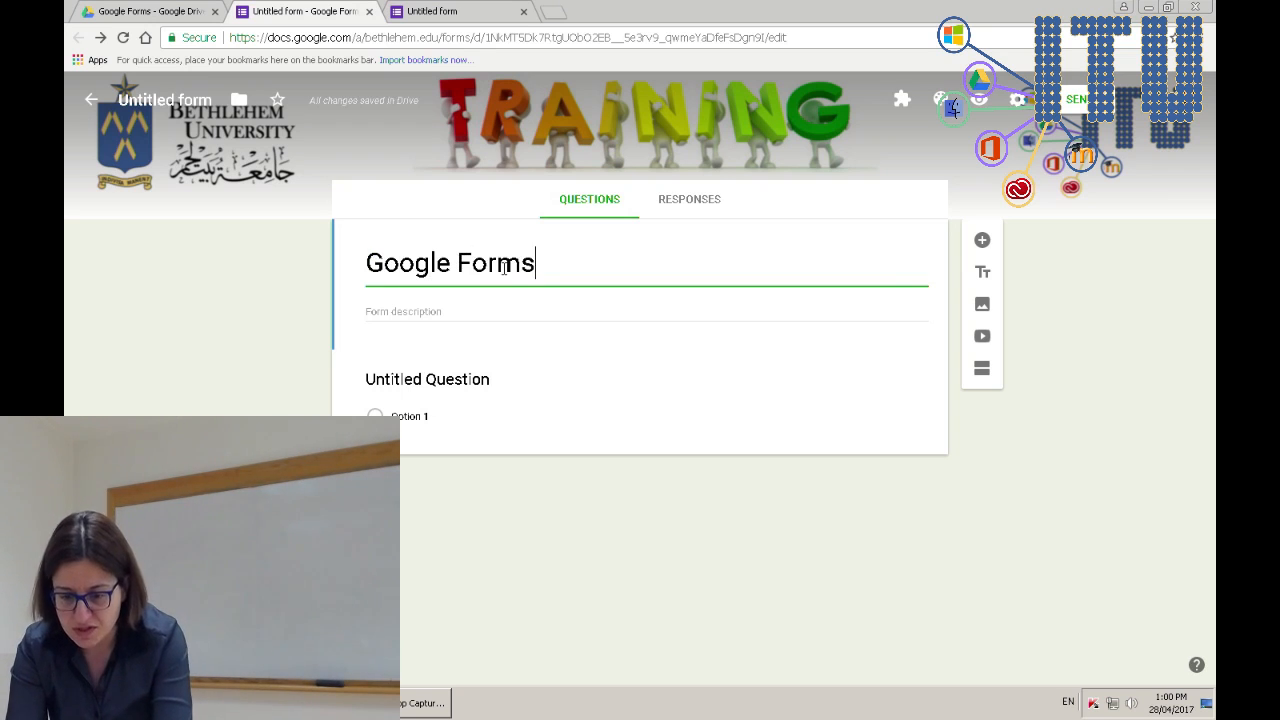
type(" training se")
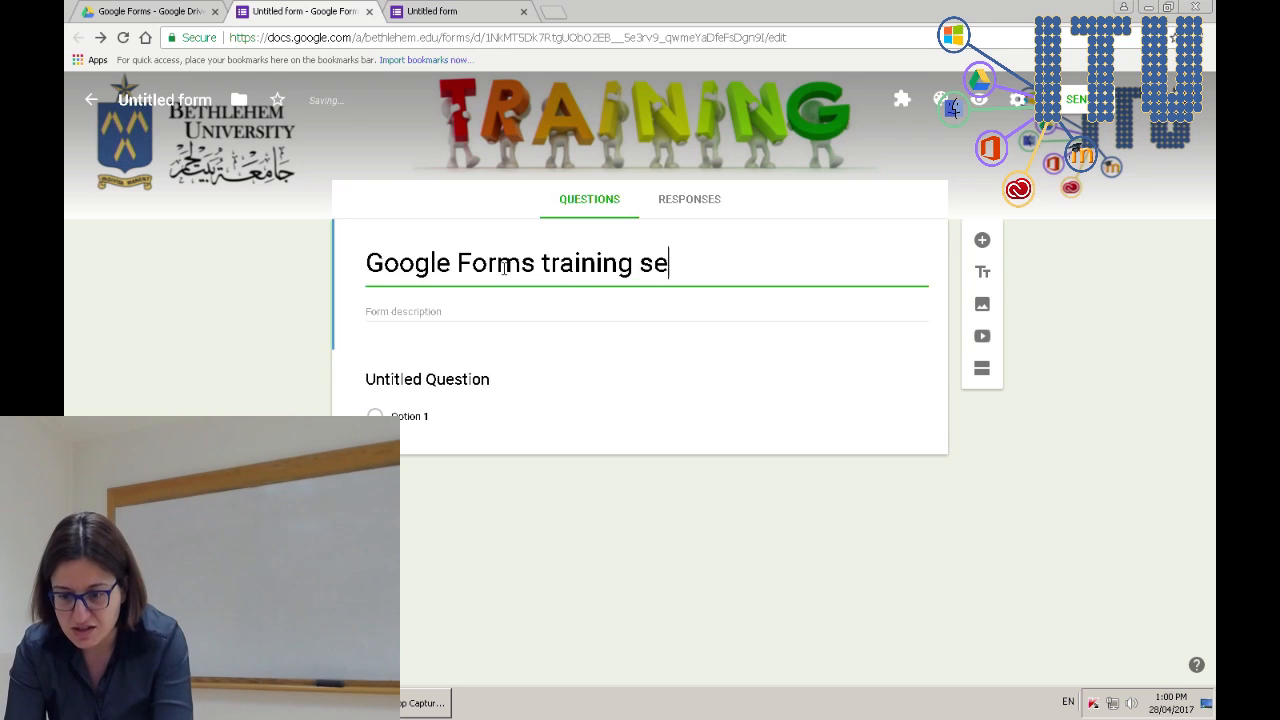
type("ssion attendance")
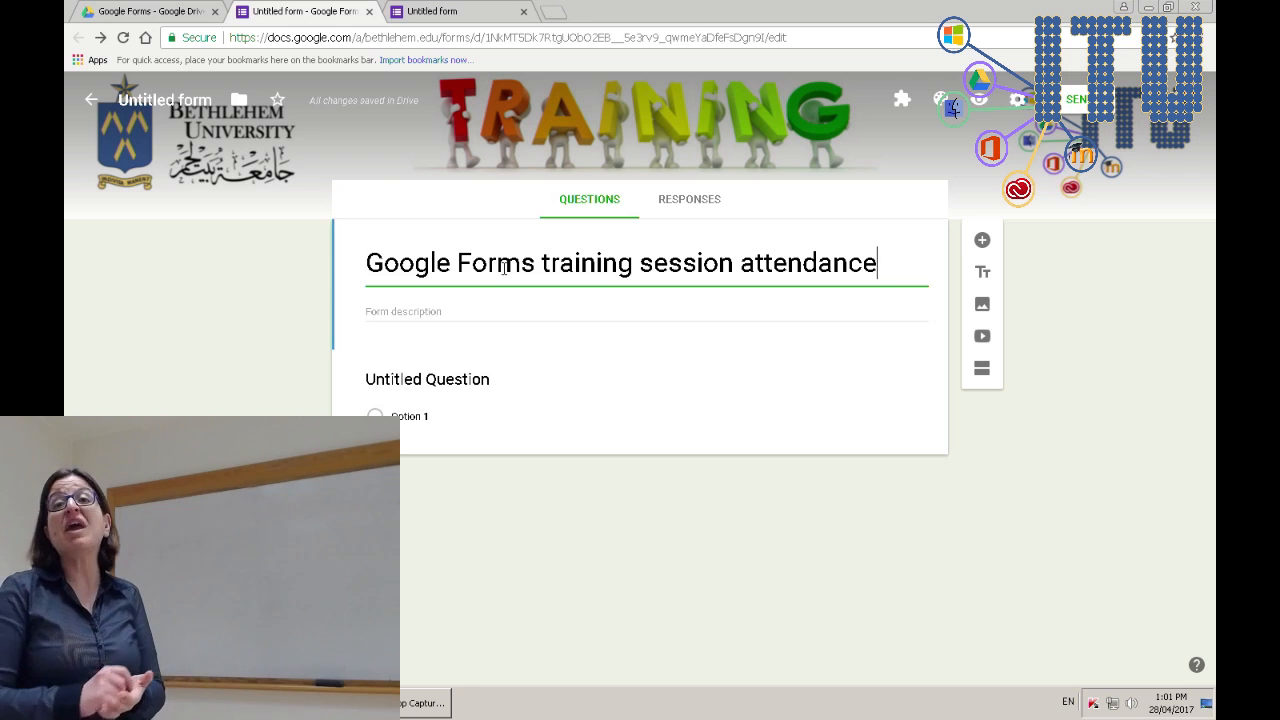
- Enter the form description 'This form is for you to fill to let us know if you wish to attend the session'
left_click(457, 308)
type("This form is for you to fill to")
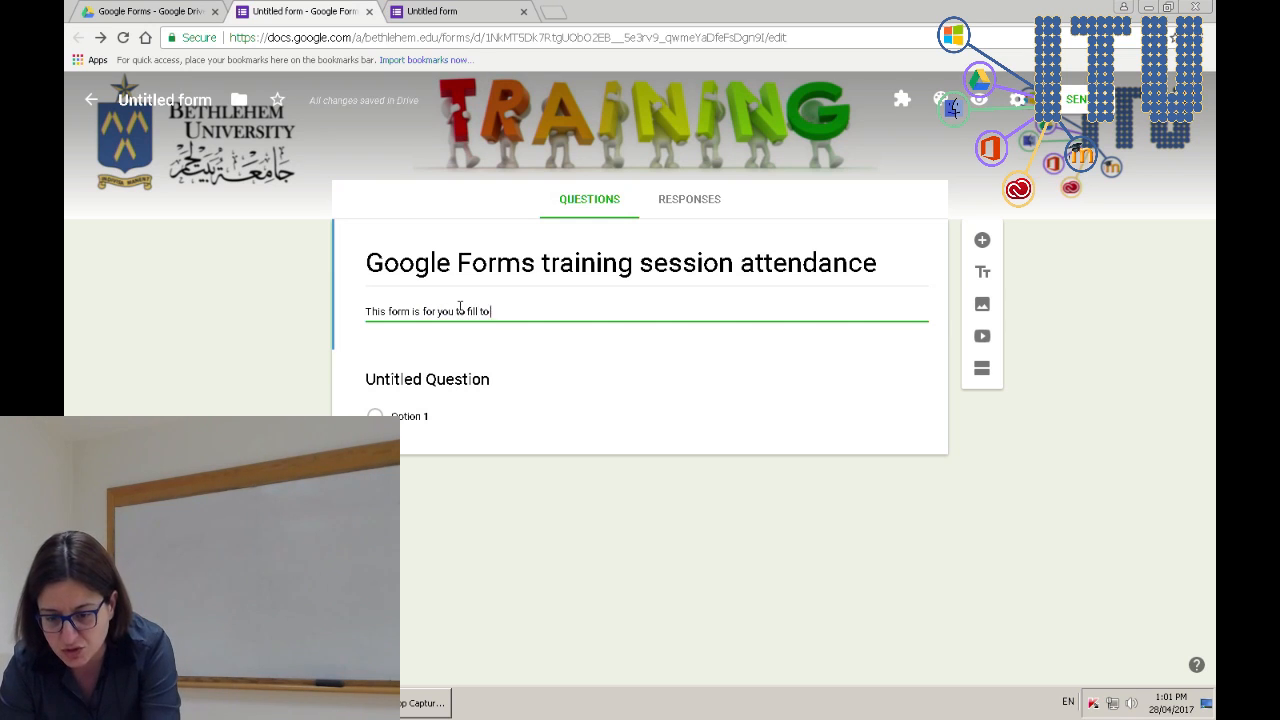
type(" let us know if you wish to att")
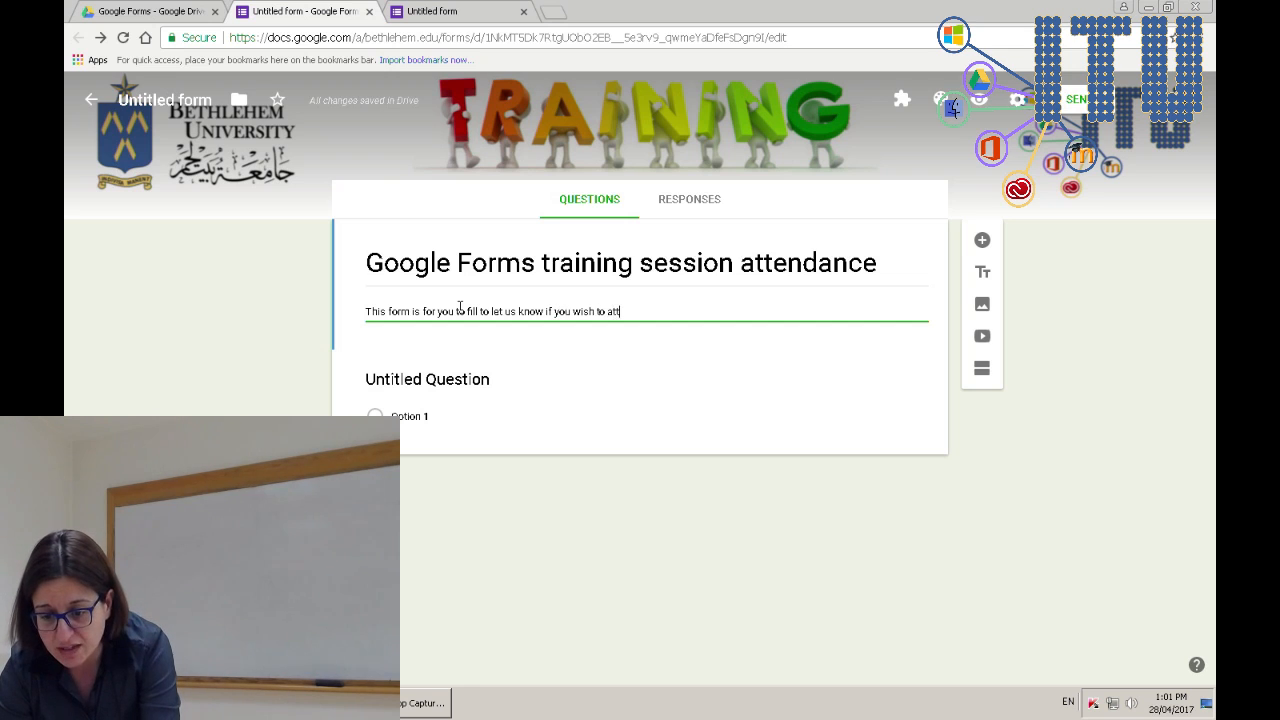
type("session")
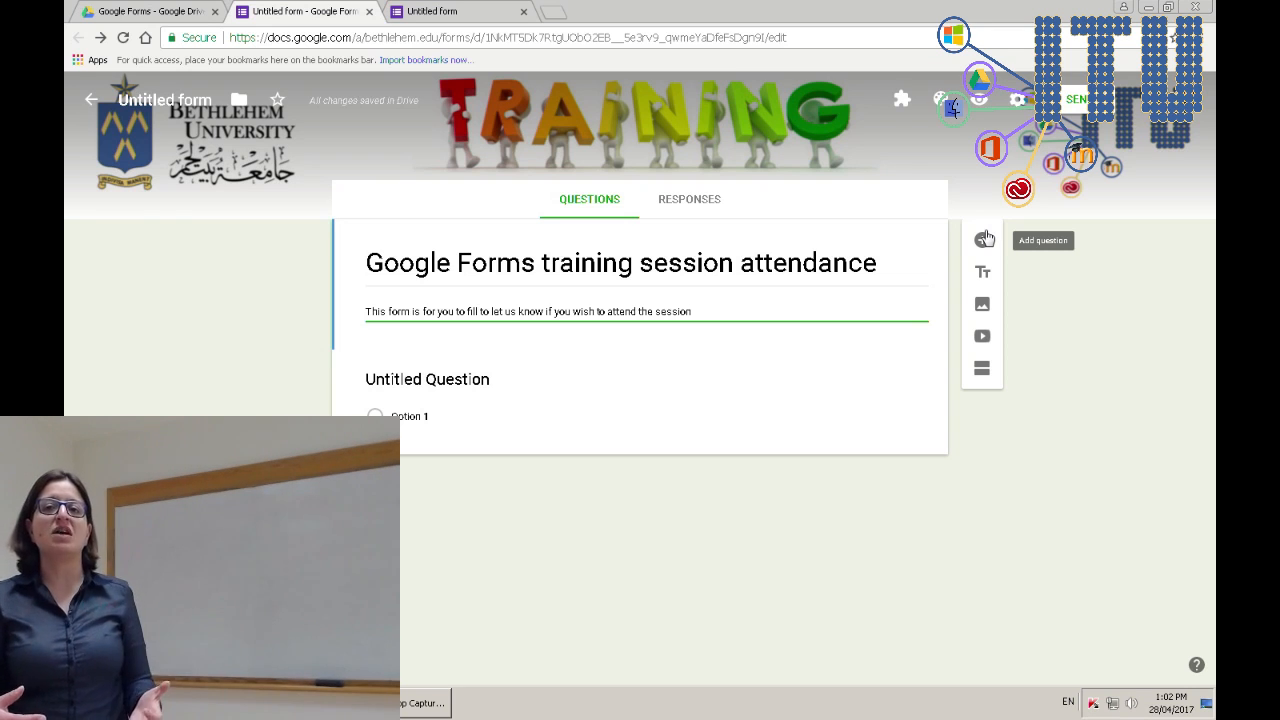
- Insert the ITU image from the February 27, 2017 album below the form description
left_click(983, 306)
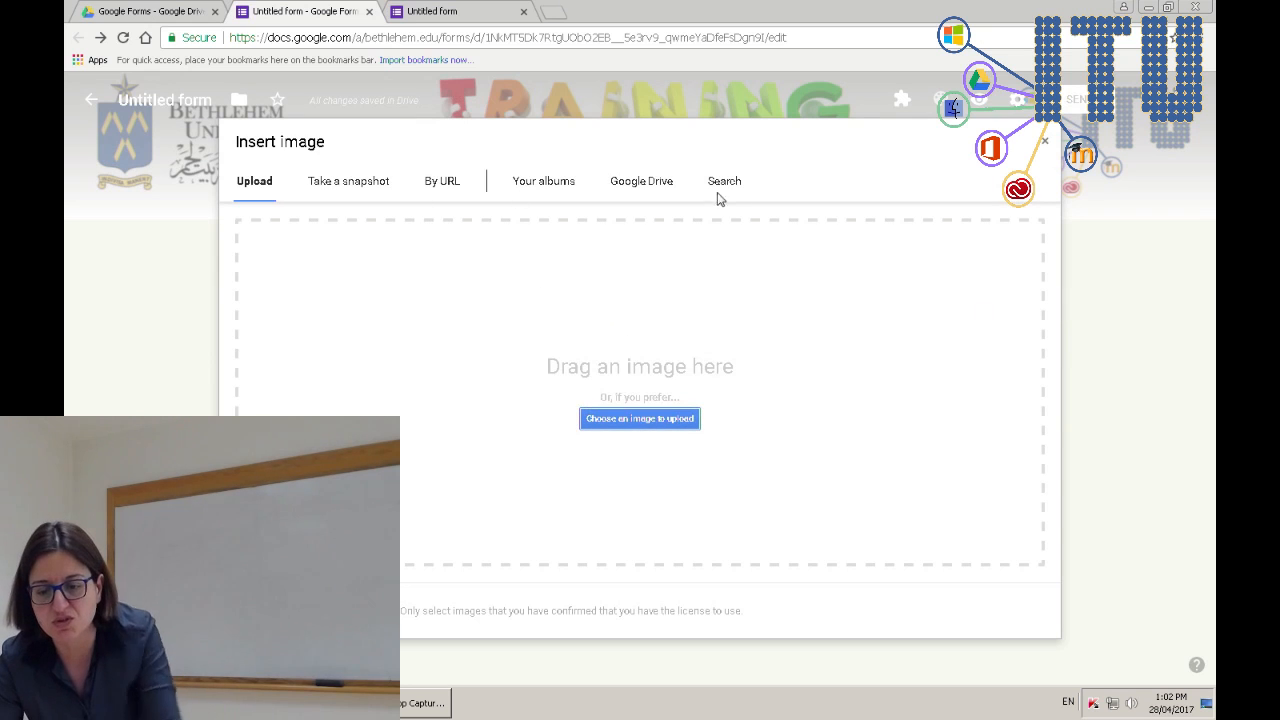
left_click(555, 188)
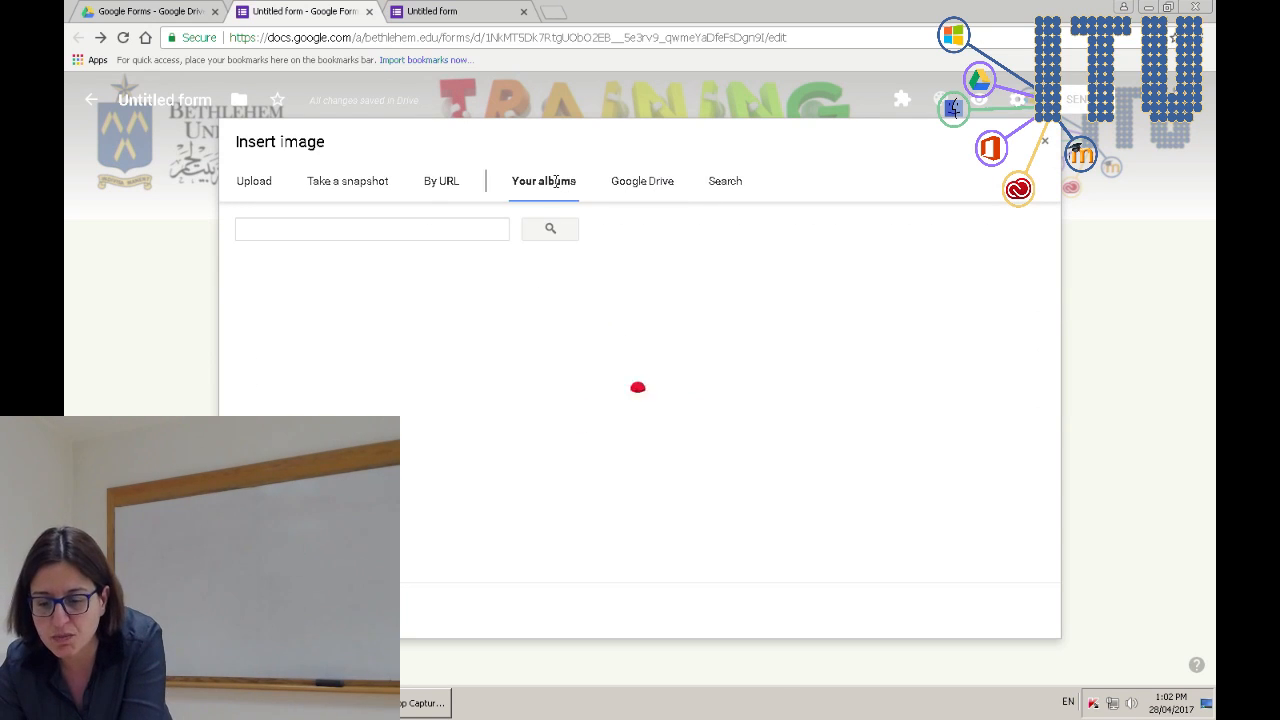
left_click(913, 309)
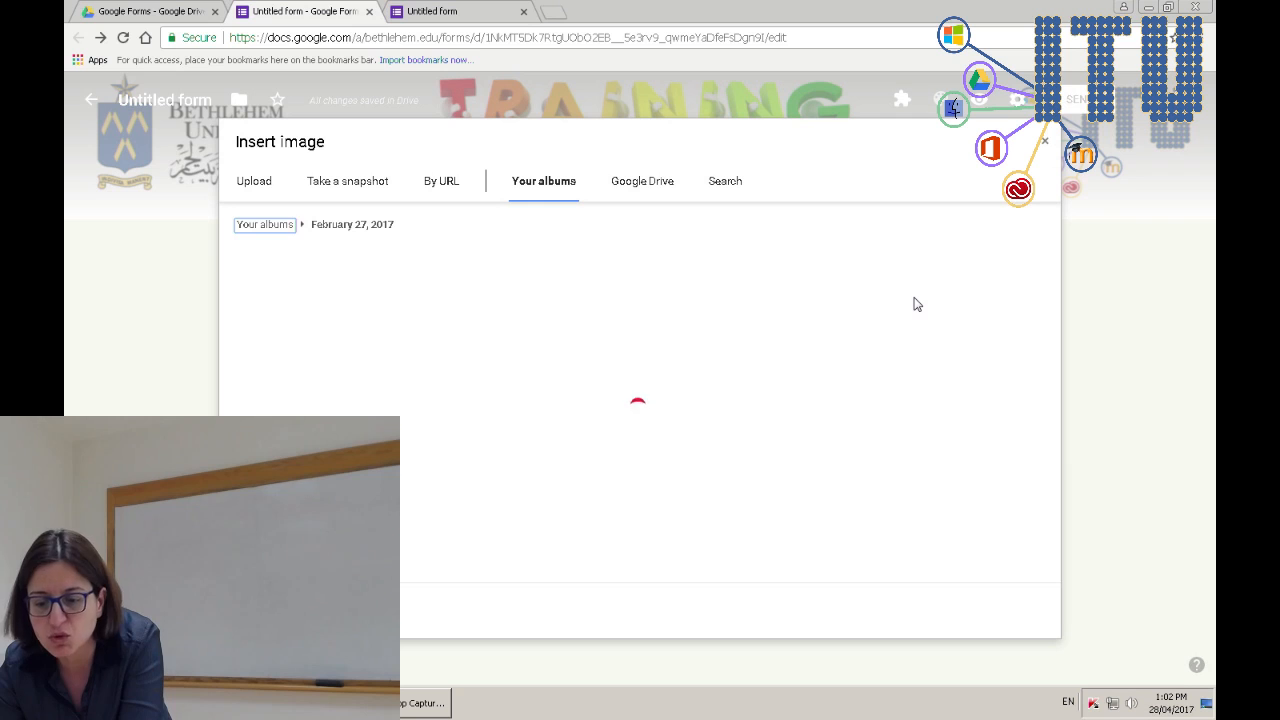
left_click(280, 305)
left_click(262, 611)
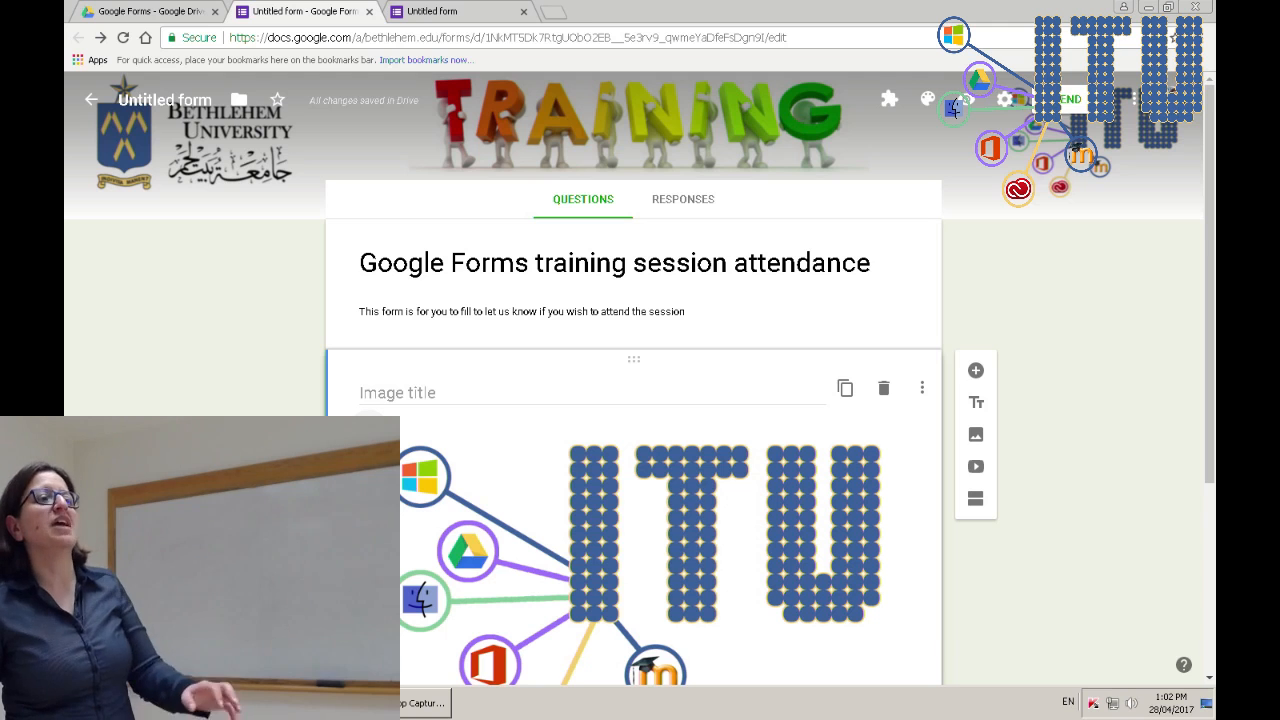
scroll(633, 430, "down", 3)
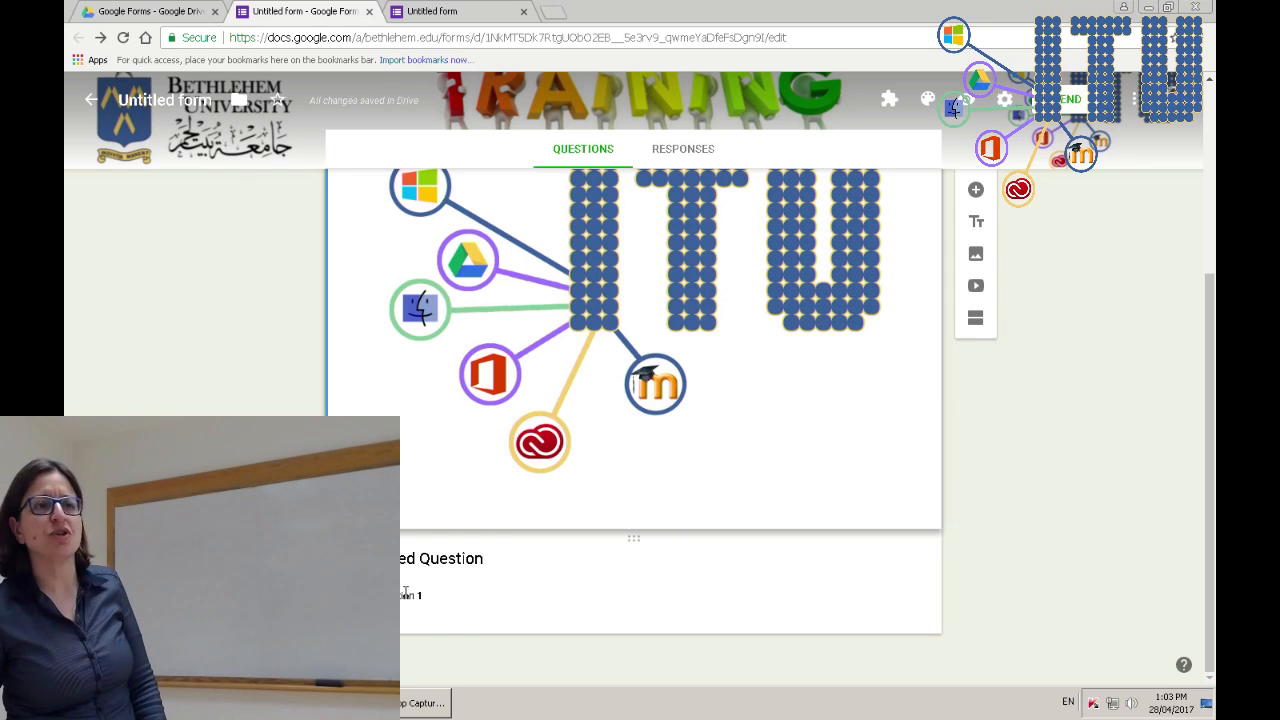
left_click(448, 594)
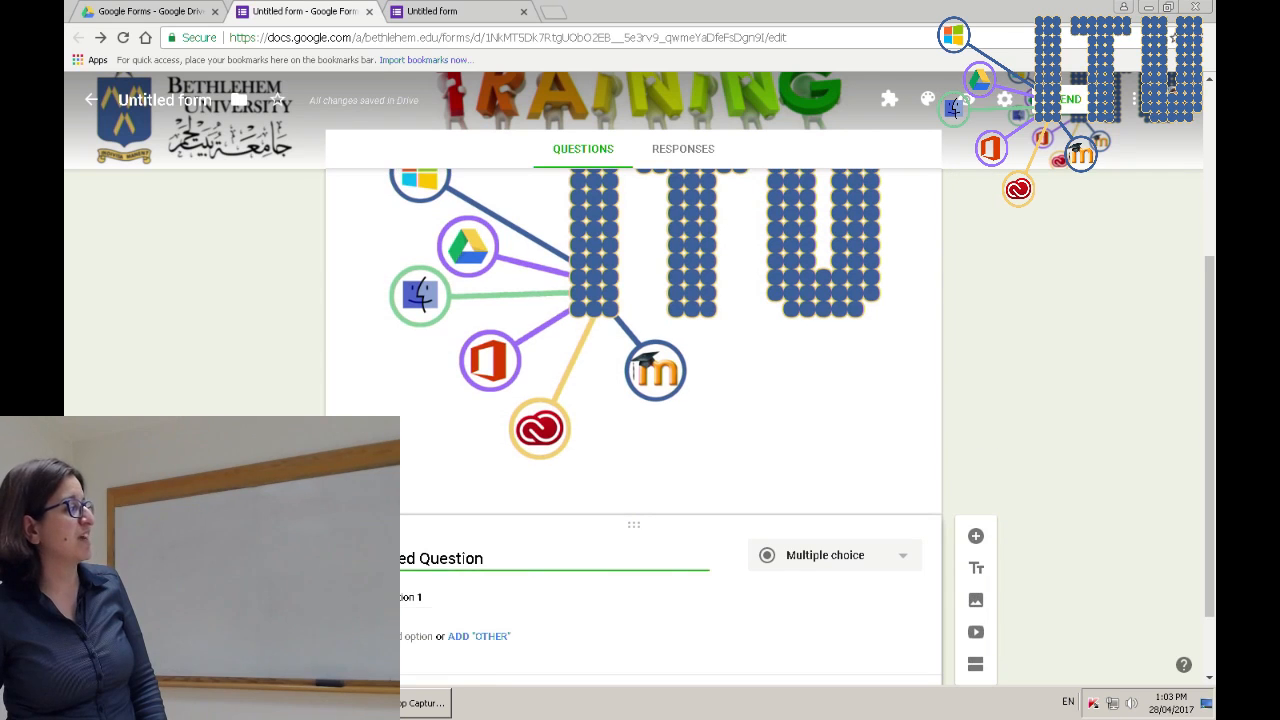
left_click(640, 420)
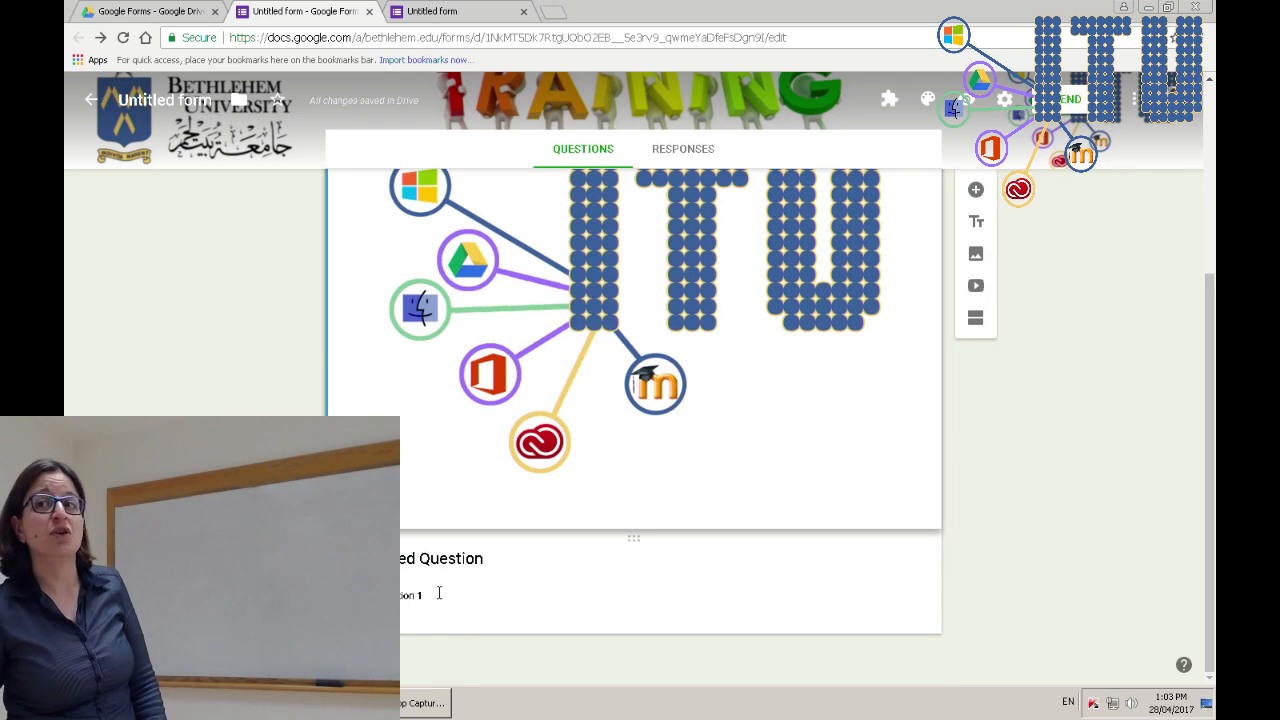
left_click(495, 595)
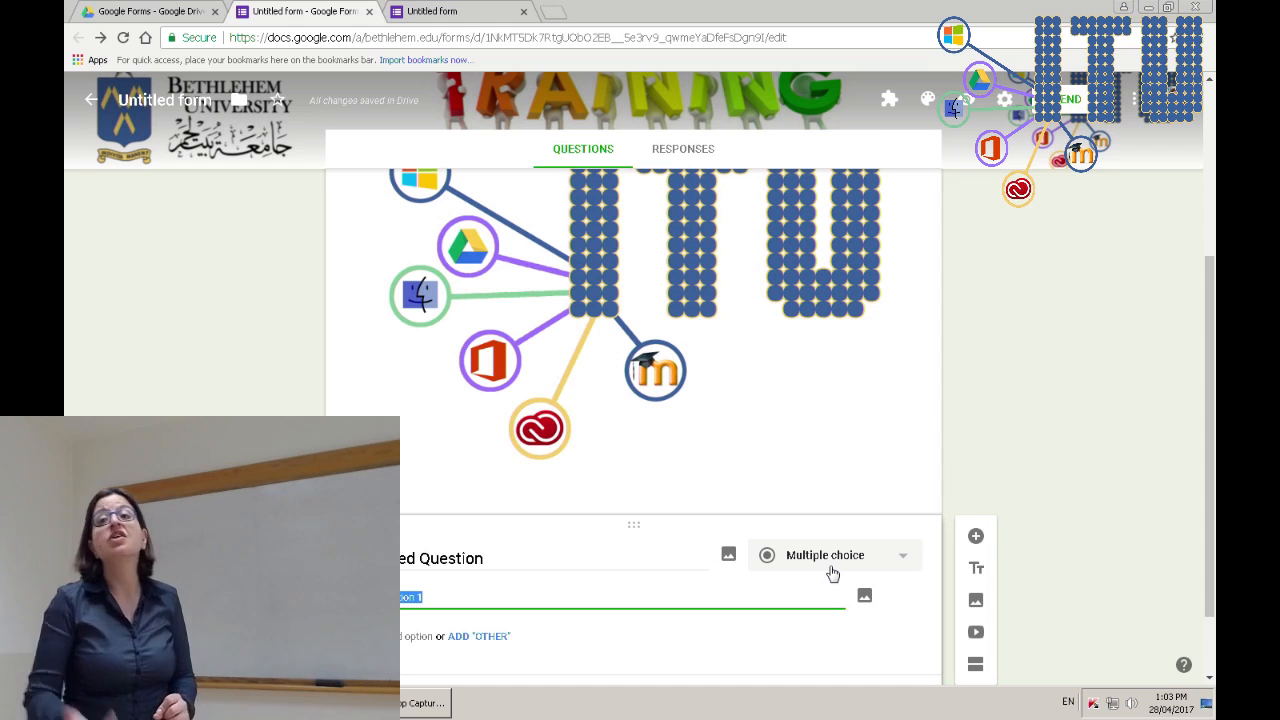
- Change the Untitled Question's type to Linear scale running from 1 to 5
left_click(906, 561)
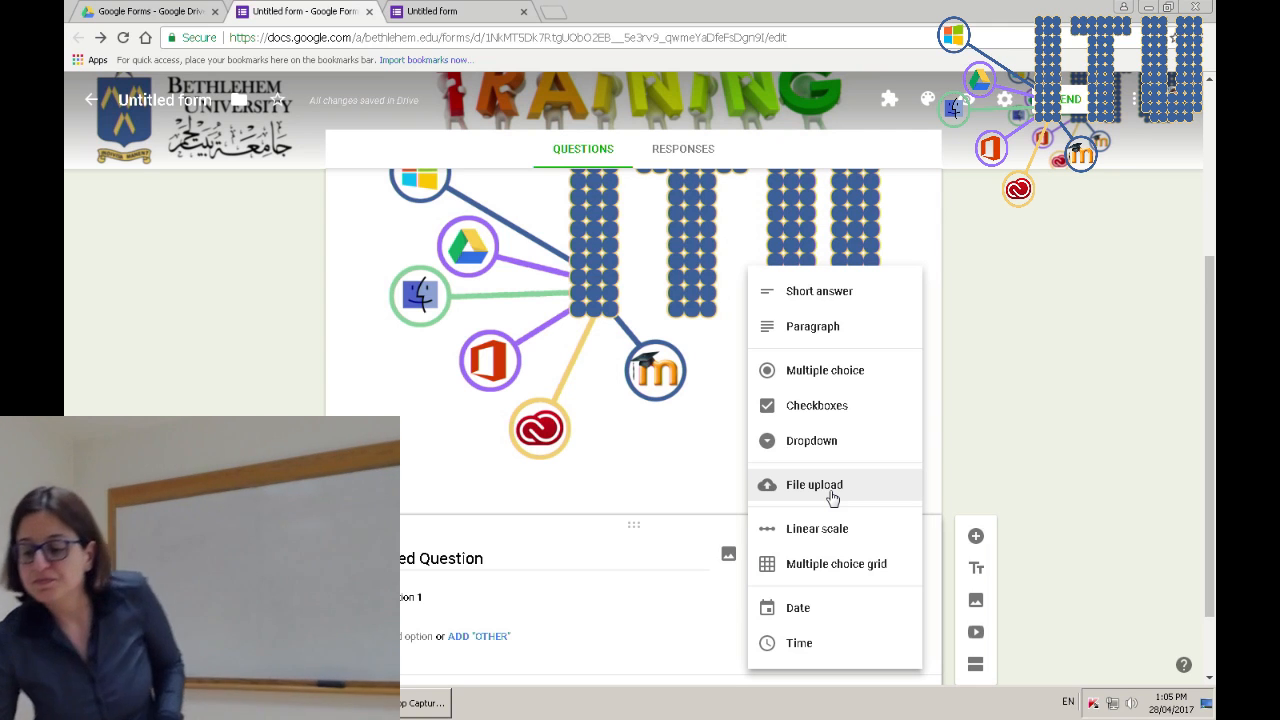
left_click(832, 528)
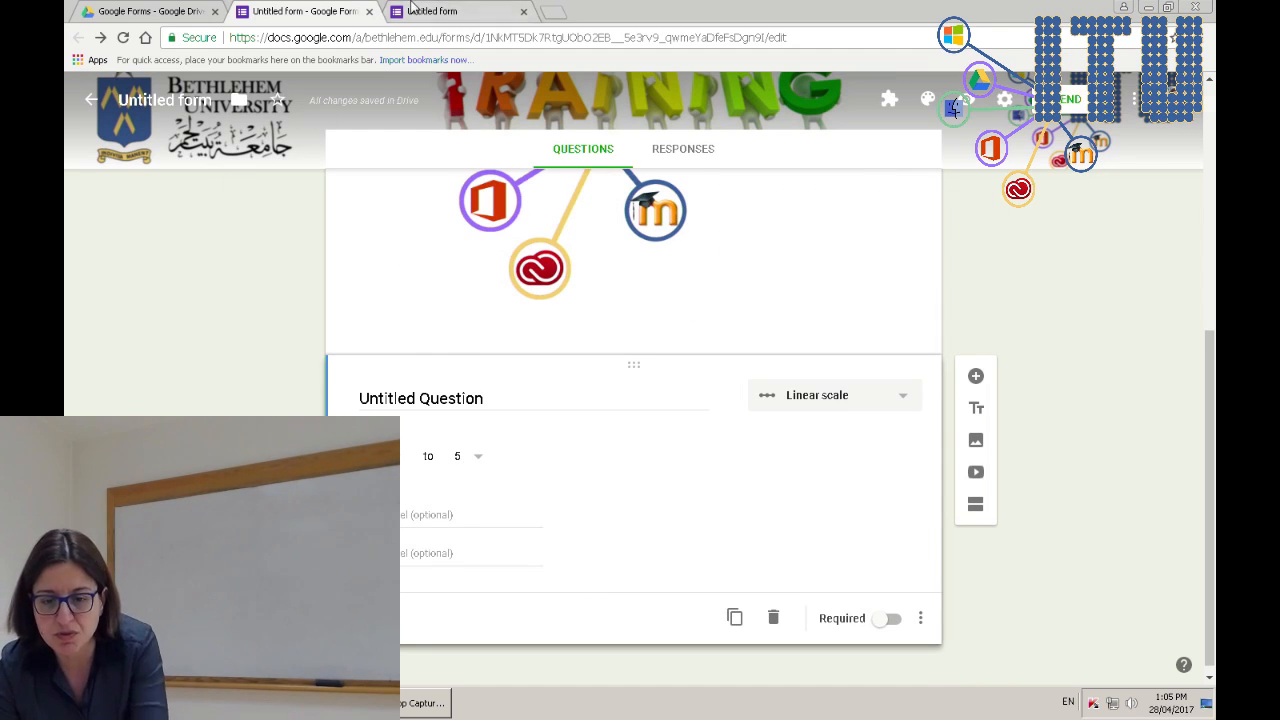
- Reload the live form preview and test the scale by choosing 1, 2 and 3
left_click(412, 11)
key("F5")
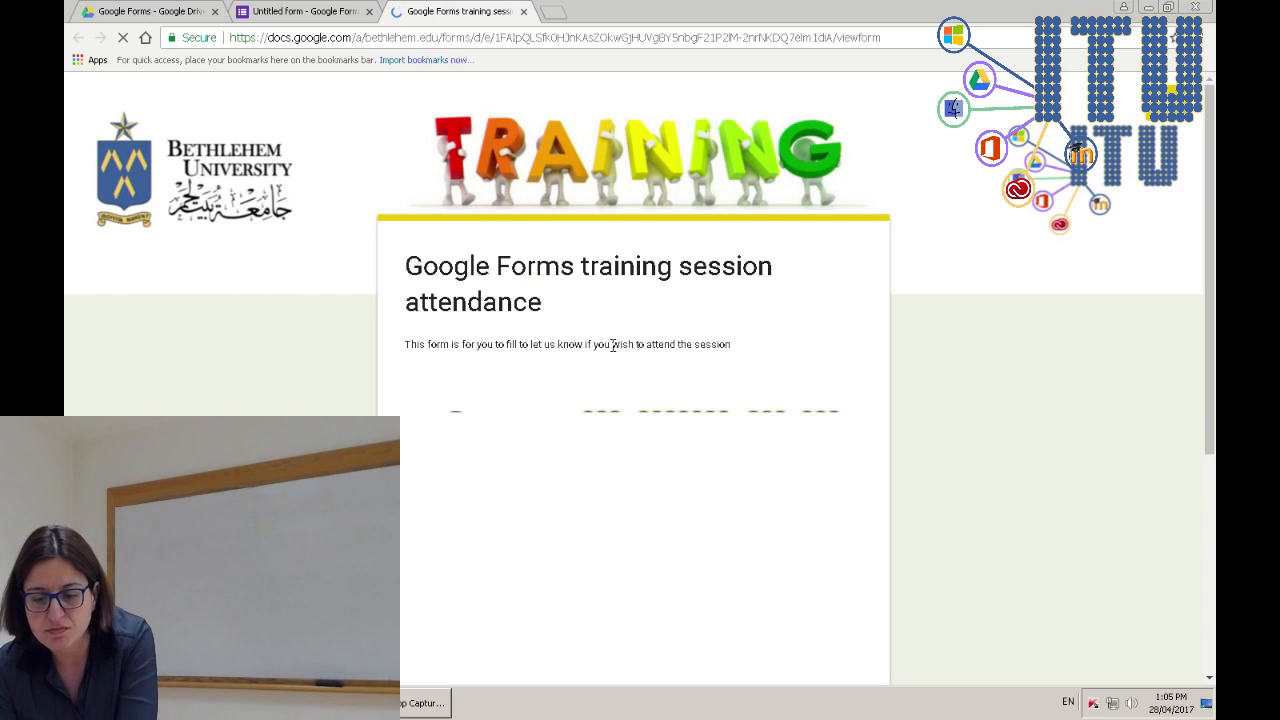
scroll(665, 485, "down", 3)
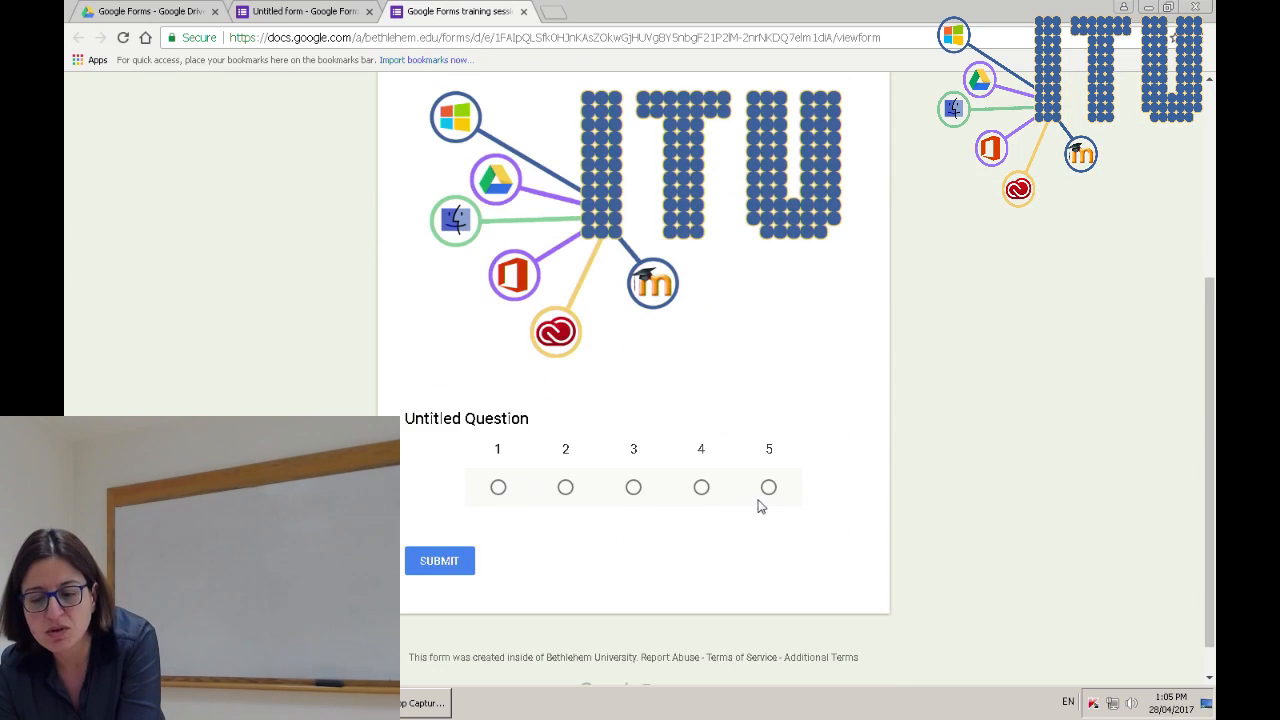
left_click(498, 488)
left_click(566, 489)
left_click(634, 489)
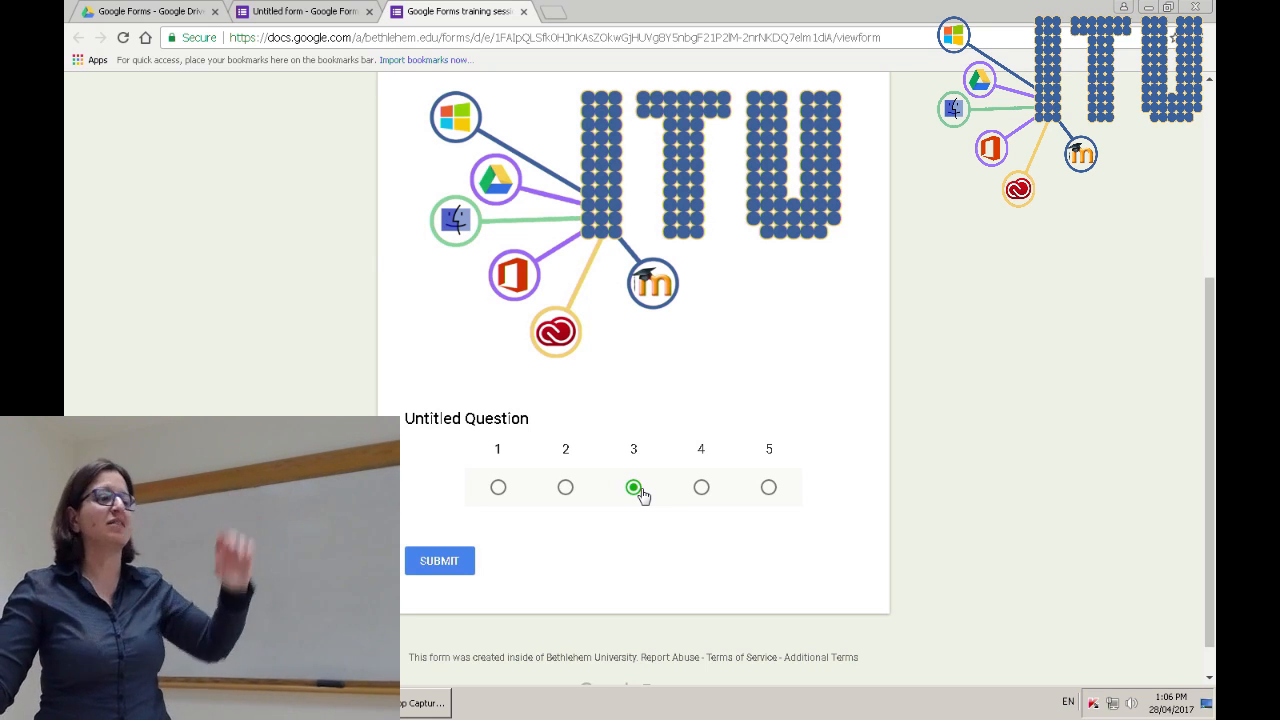
left_click(277, 9)
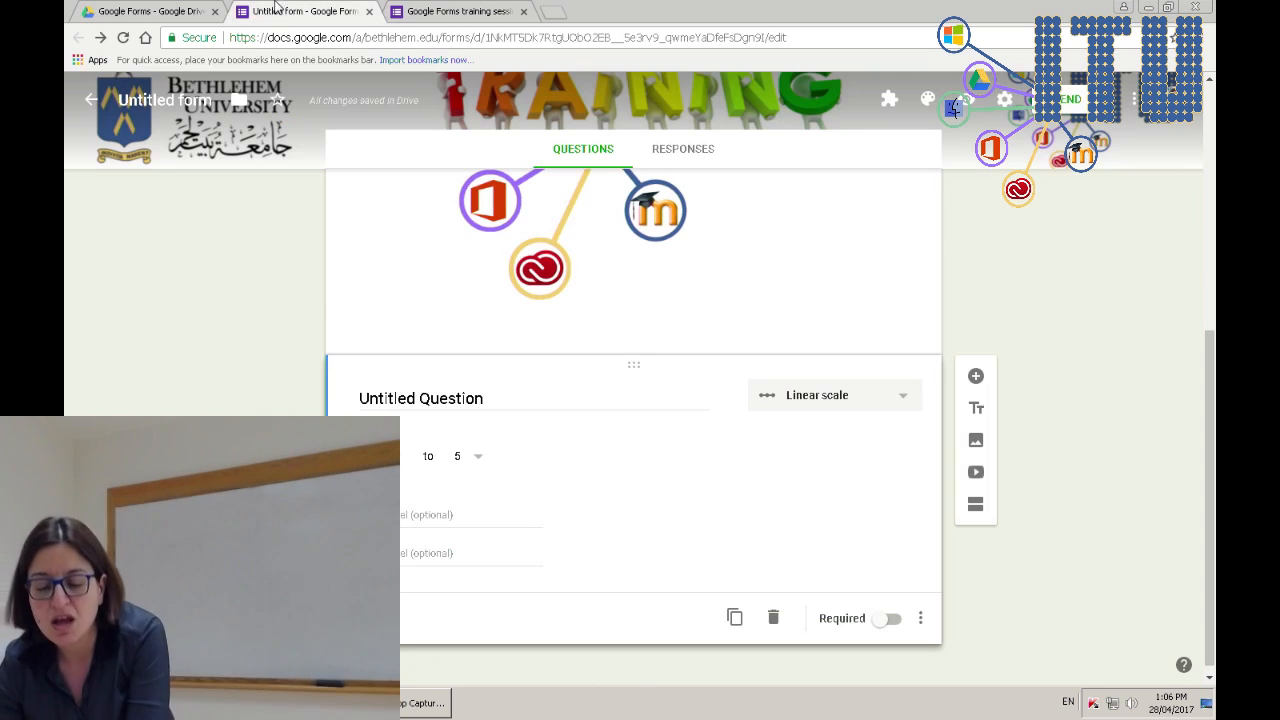
- Switch the Untitled Question's type from Linear scale to Short answer
left_click(886, 397)
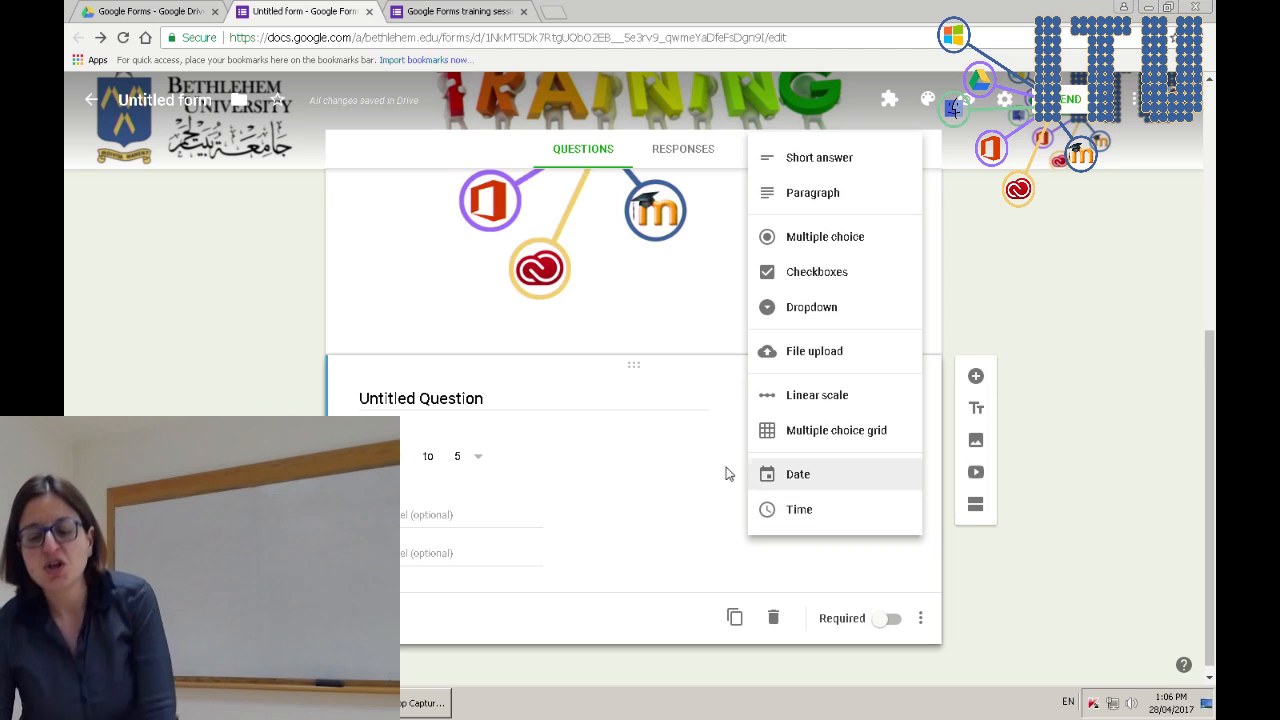
left_click(448, 408)
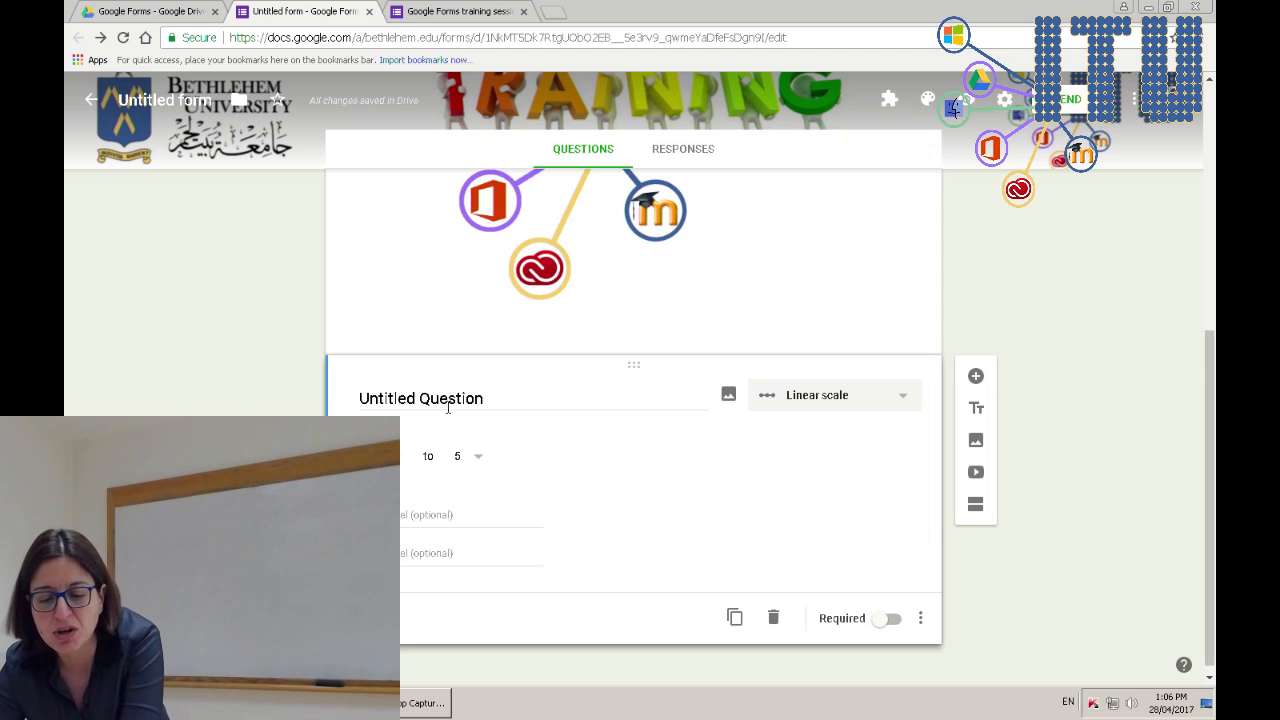
left_click(536, 401)
left_click(852, 400)
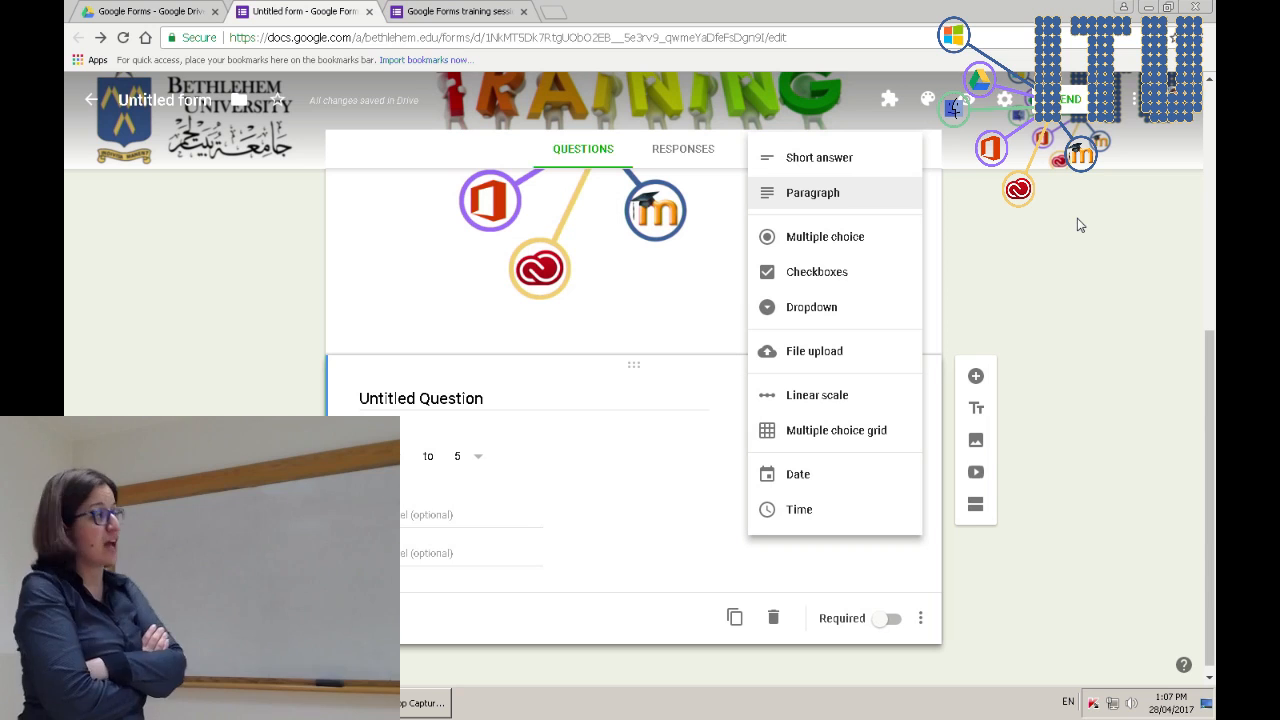
left_click(819, 157)
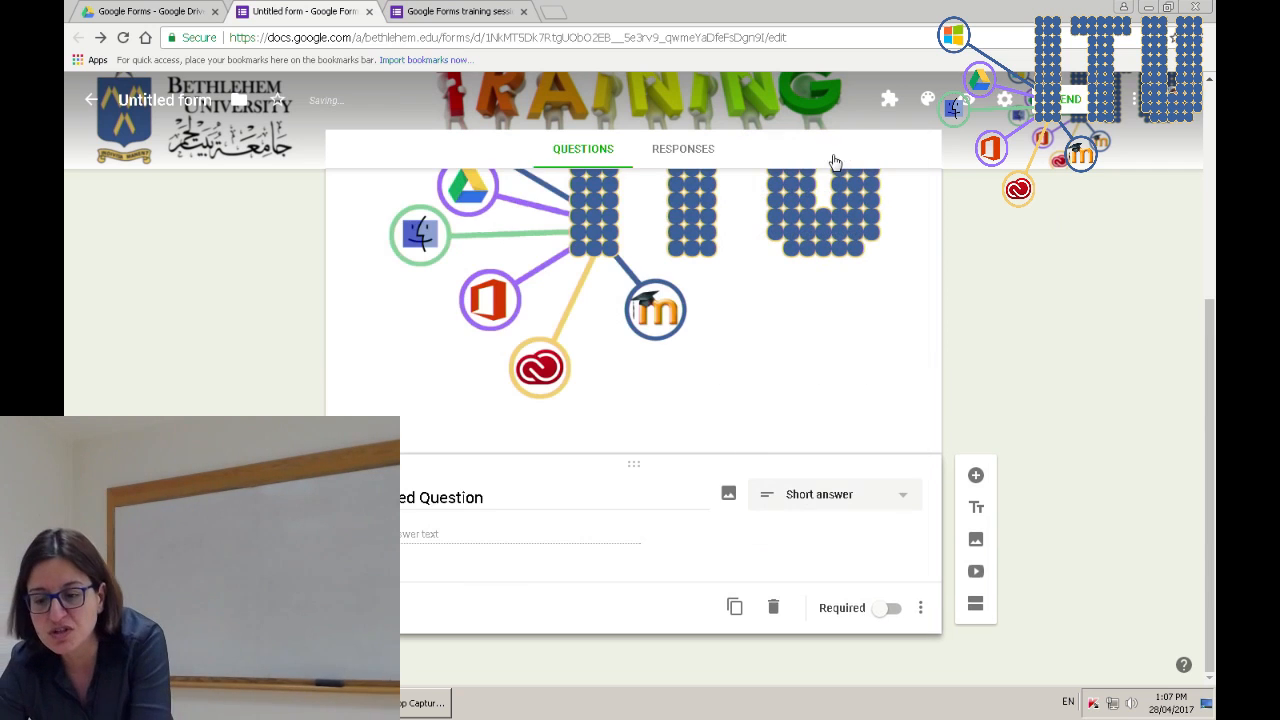
- Clear the default title and give the Name question the description 'Write your full name here'
left_click(470, 490)
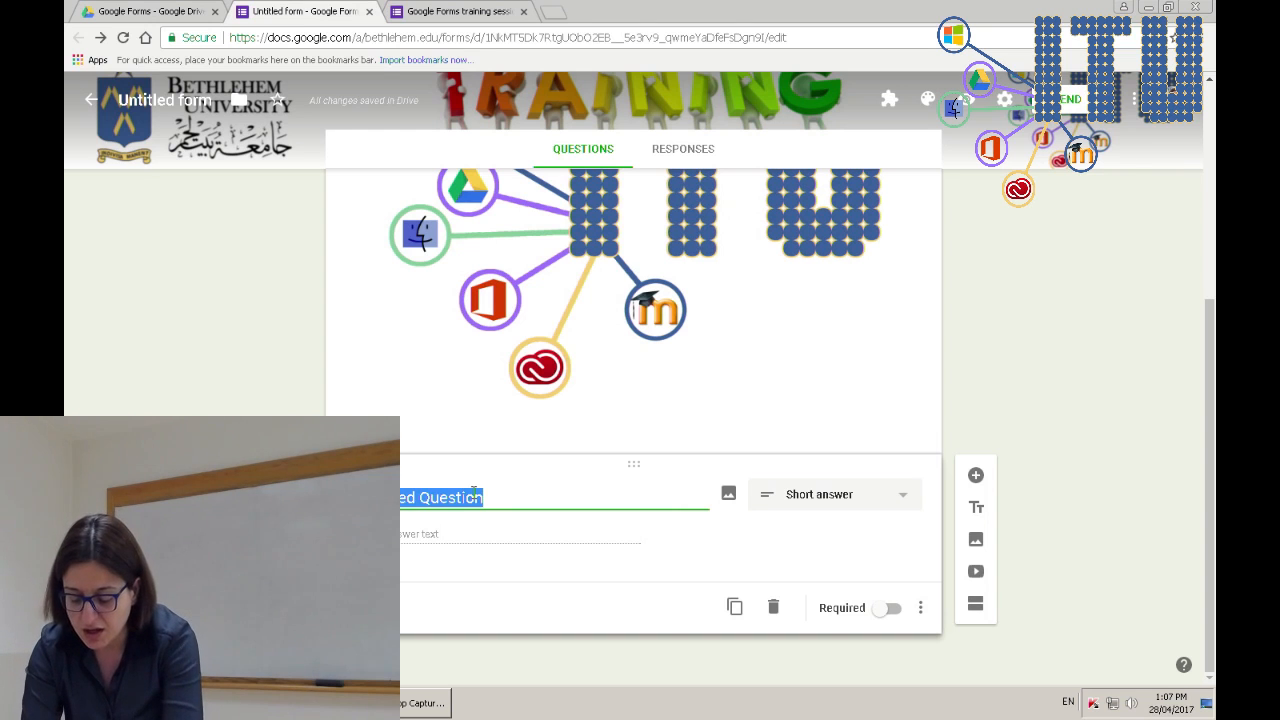
key("BackSpace")
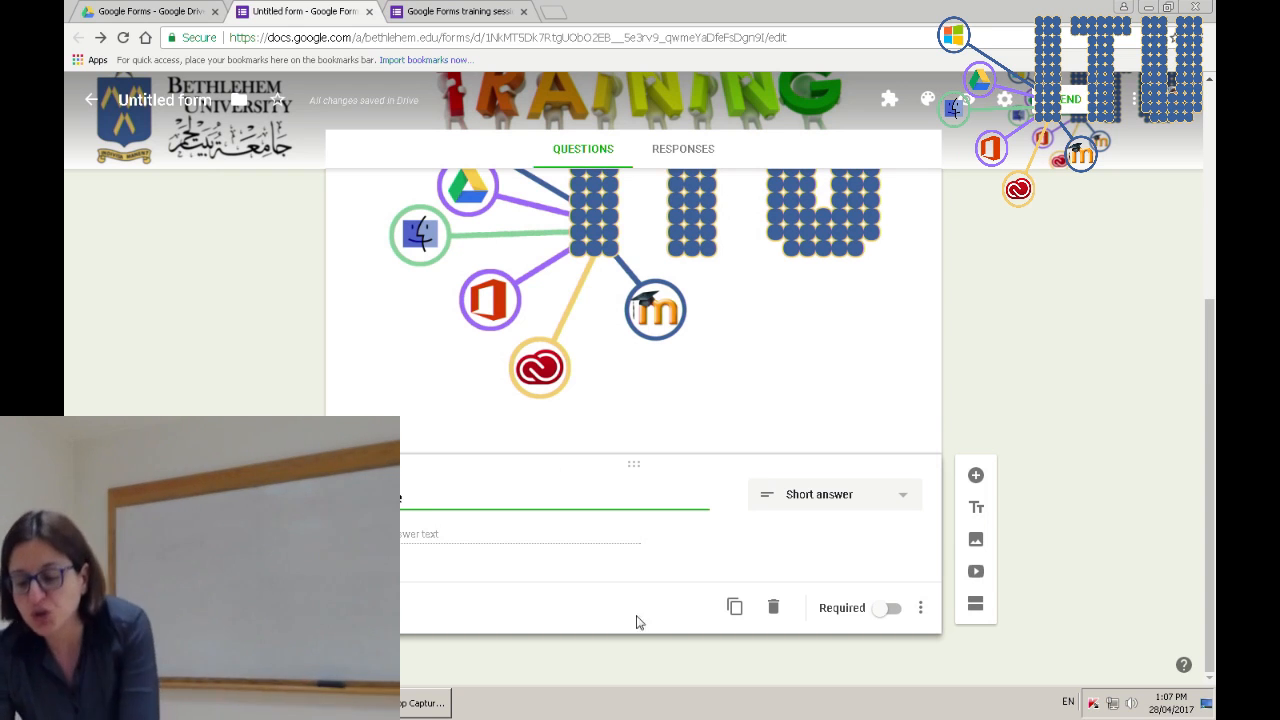
left_click(920, 607)
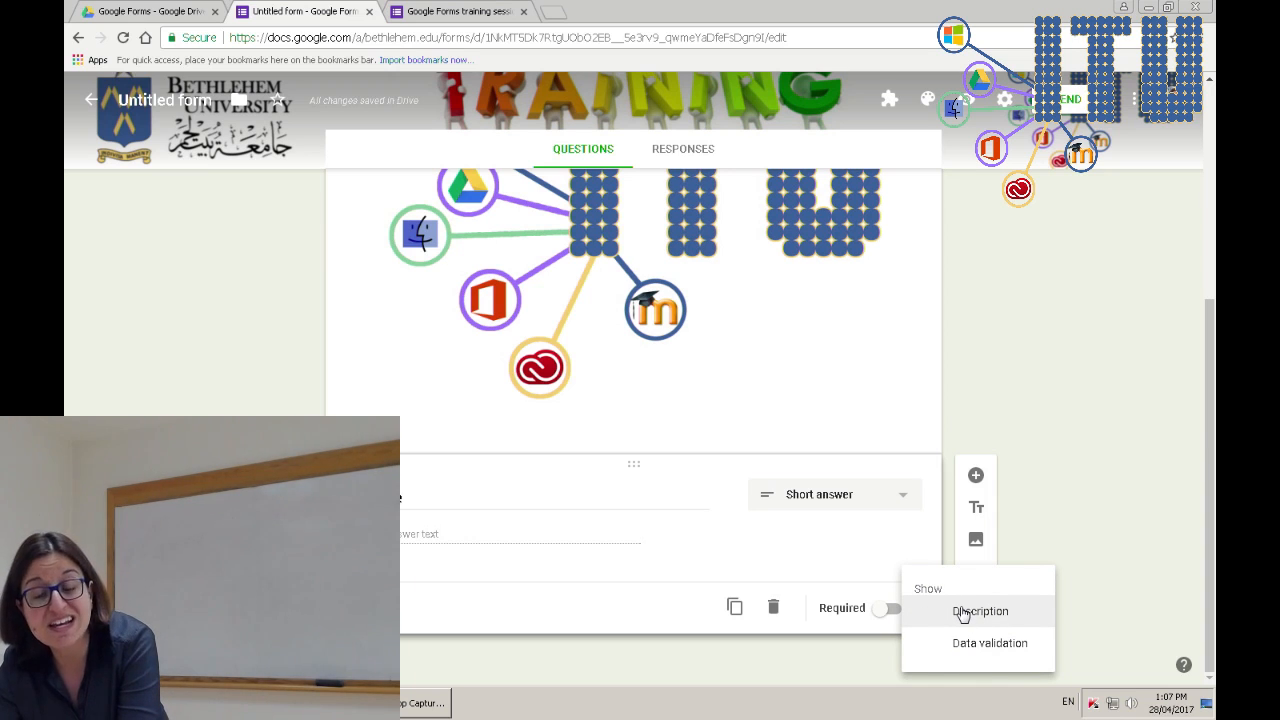
left_click(963, 613)
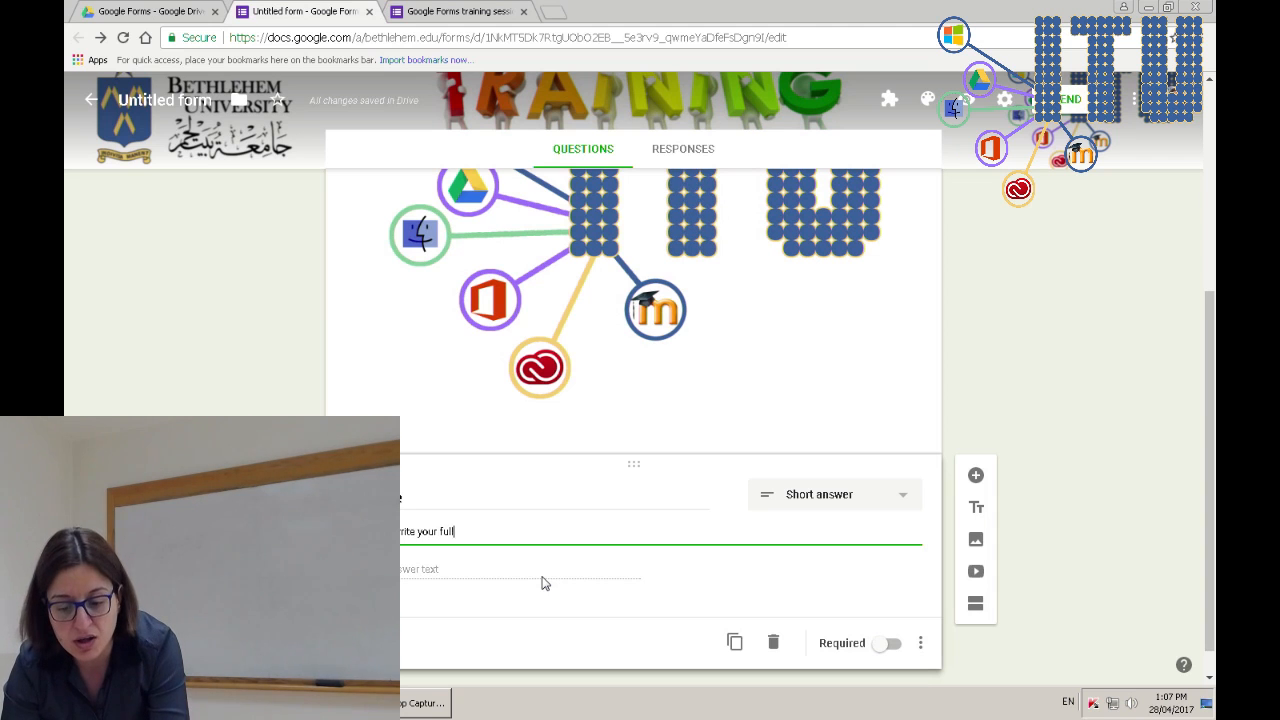
type("e here")
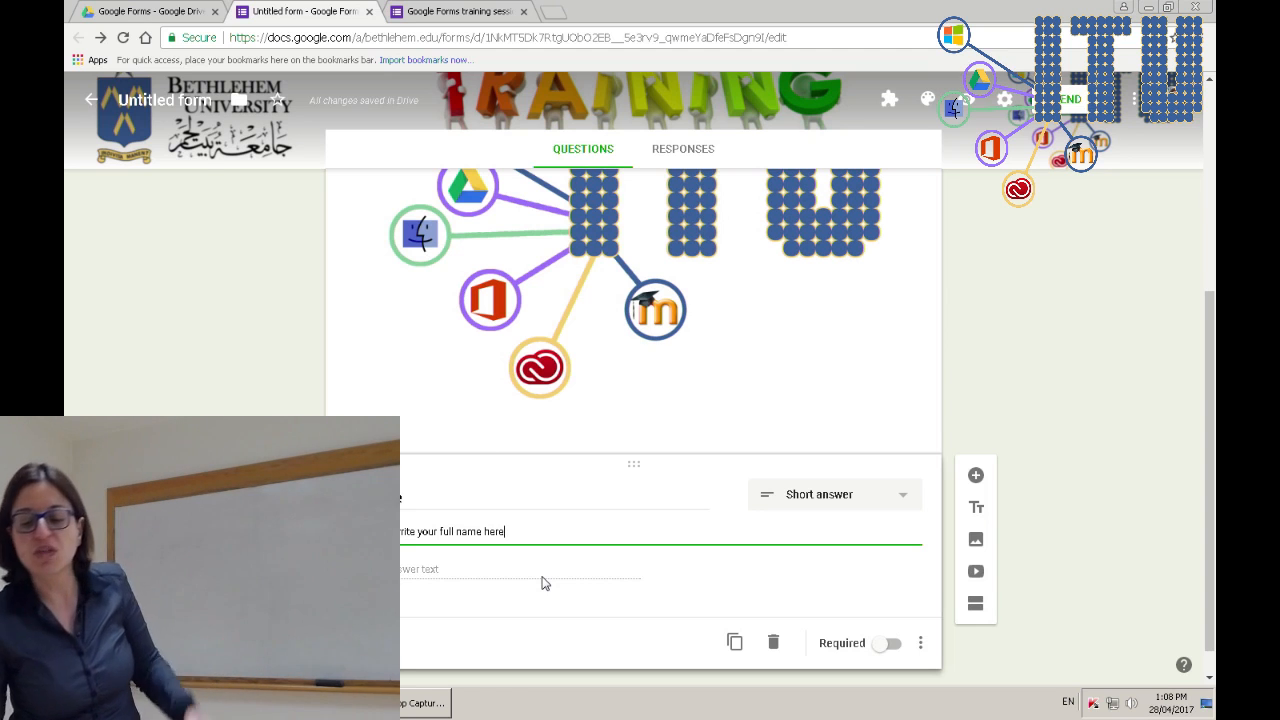
left_click(920, 643)
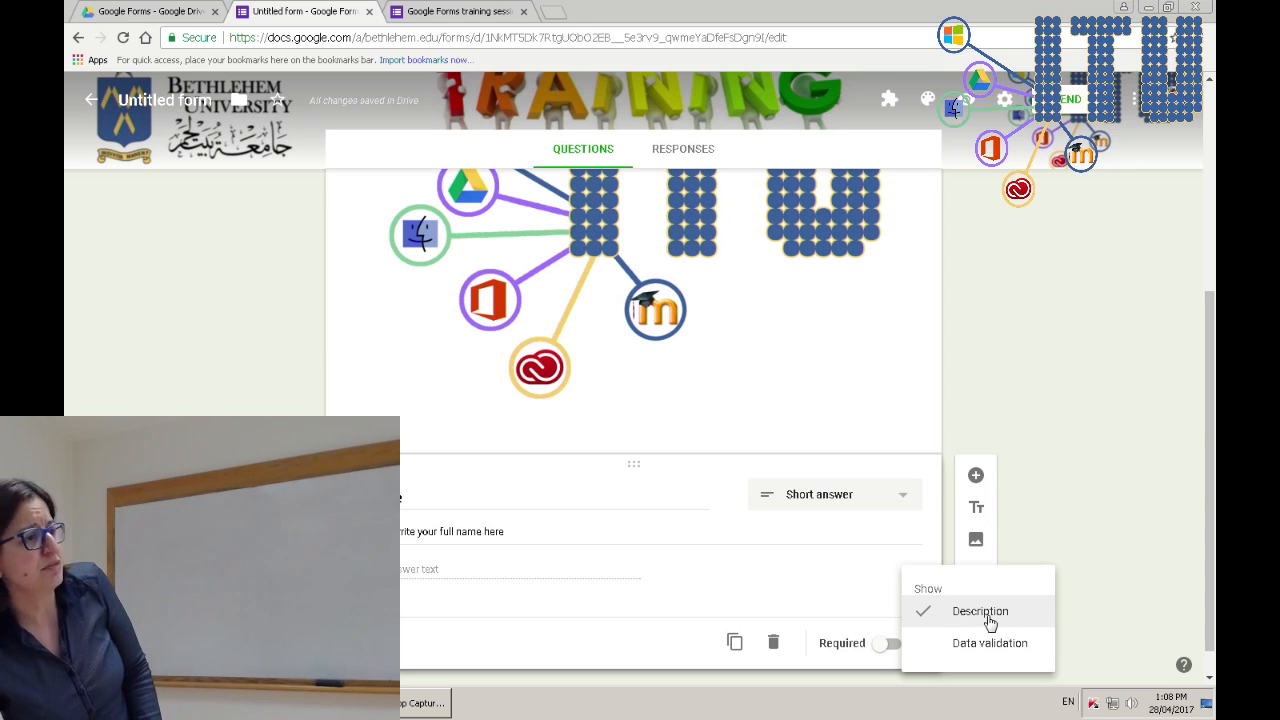
left_click(527, 576)
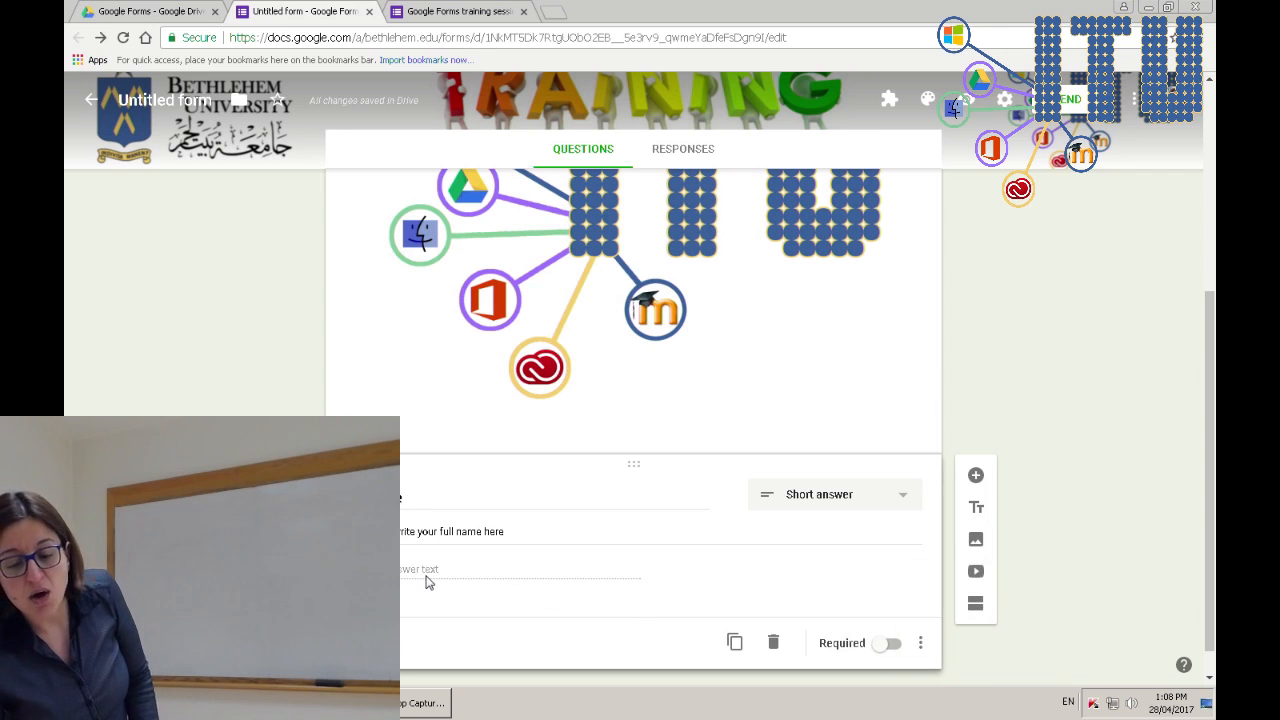
- Add a new question after Name as a Date question titled 'Date of Birth'
left_click(979, 478)
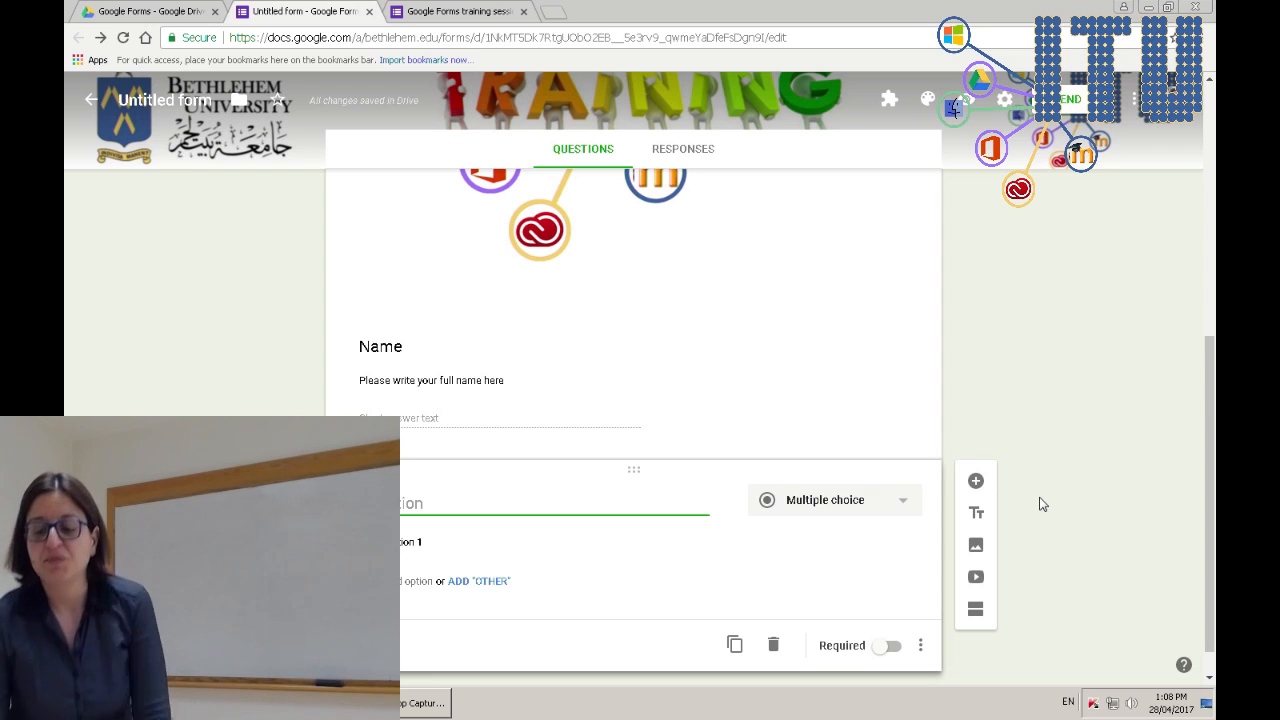
left_click(889, 503)
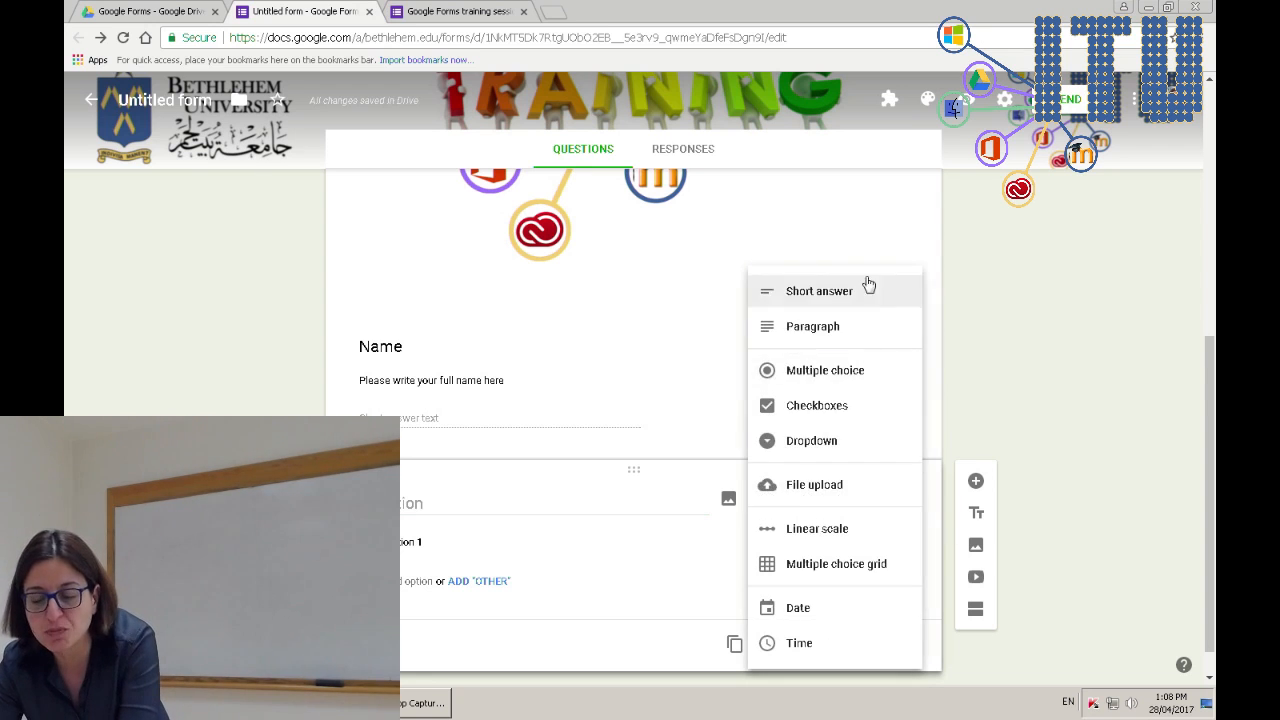
left_click(829, 609)
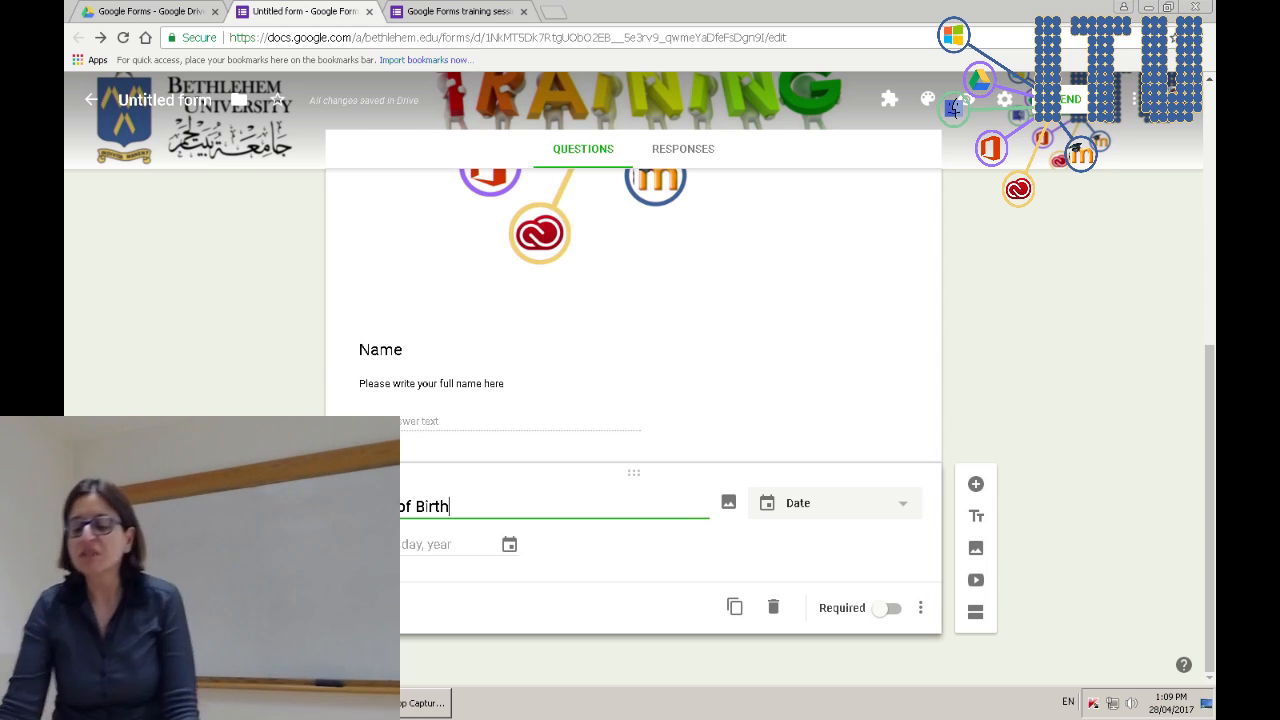
- Turn on the Required toggle for the Date of Birth question and the Name question
left_click(893, 609)
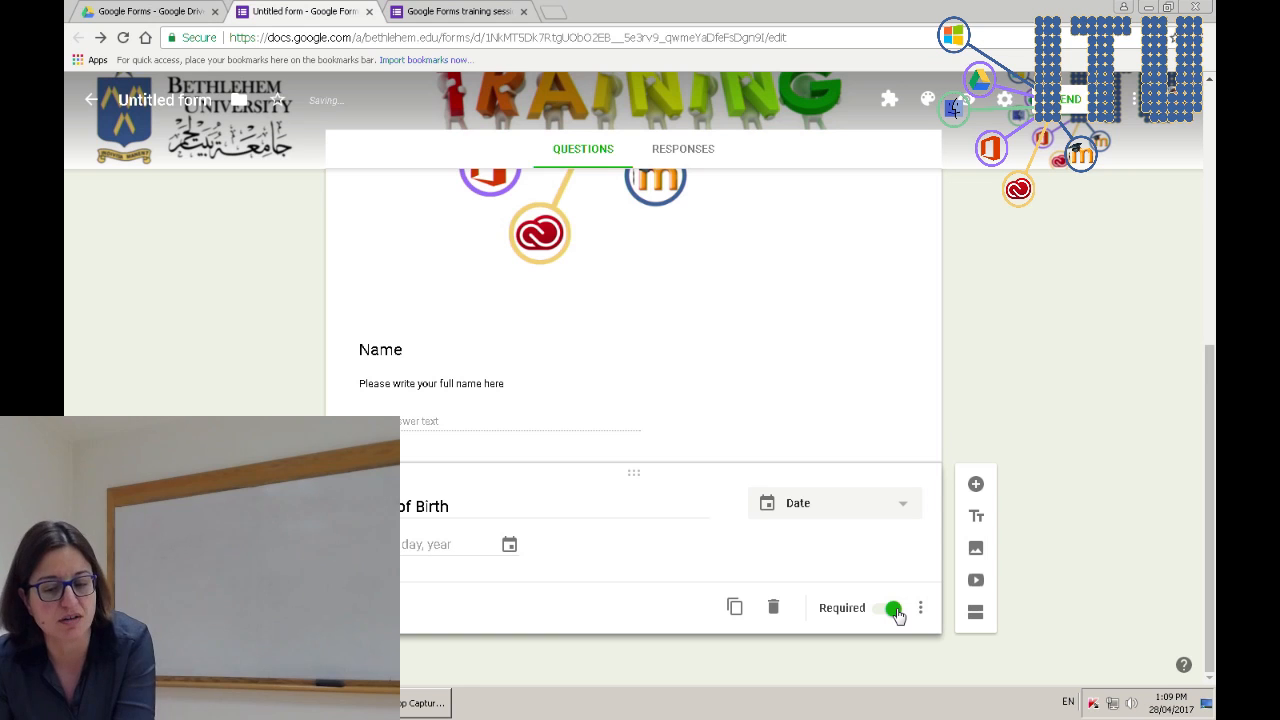
left_click(846, 405)
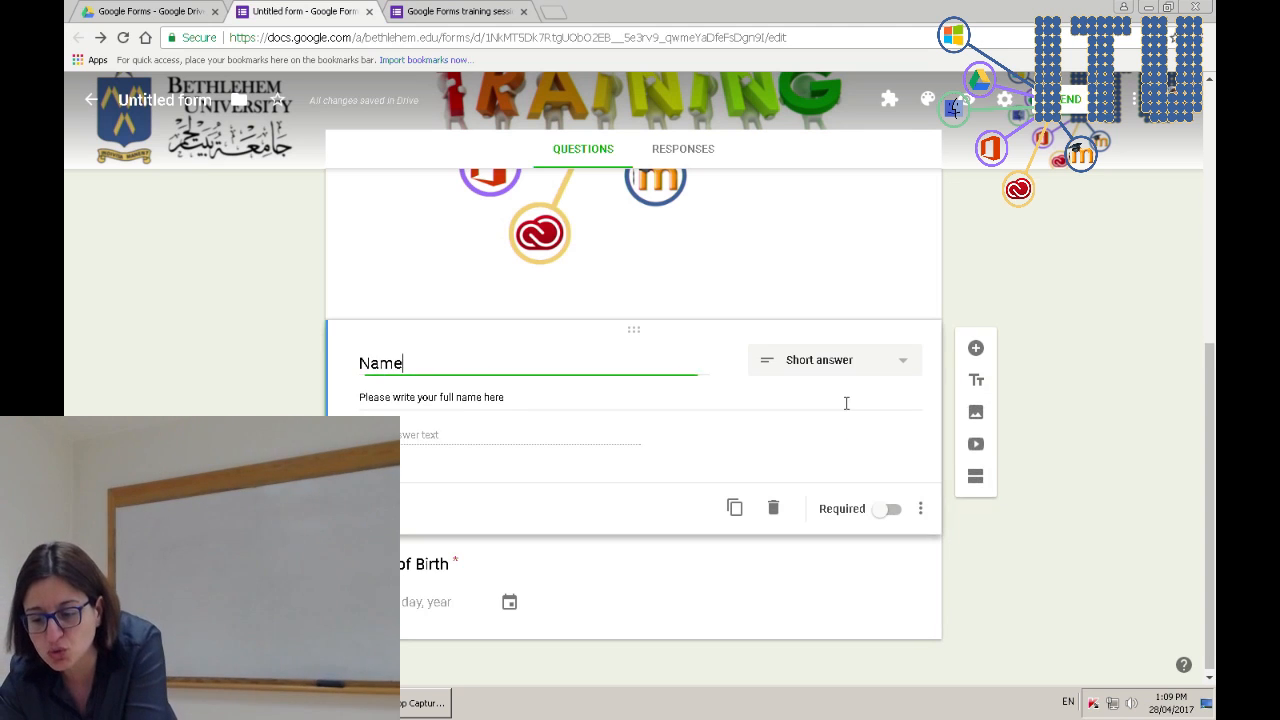
left_click(890, 511)
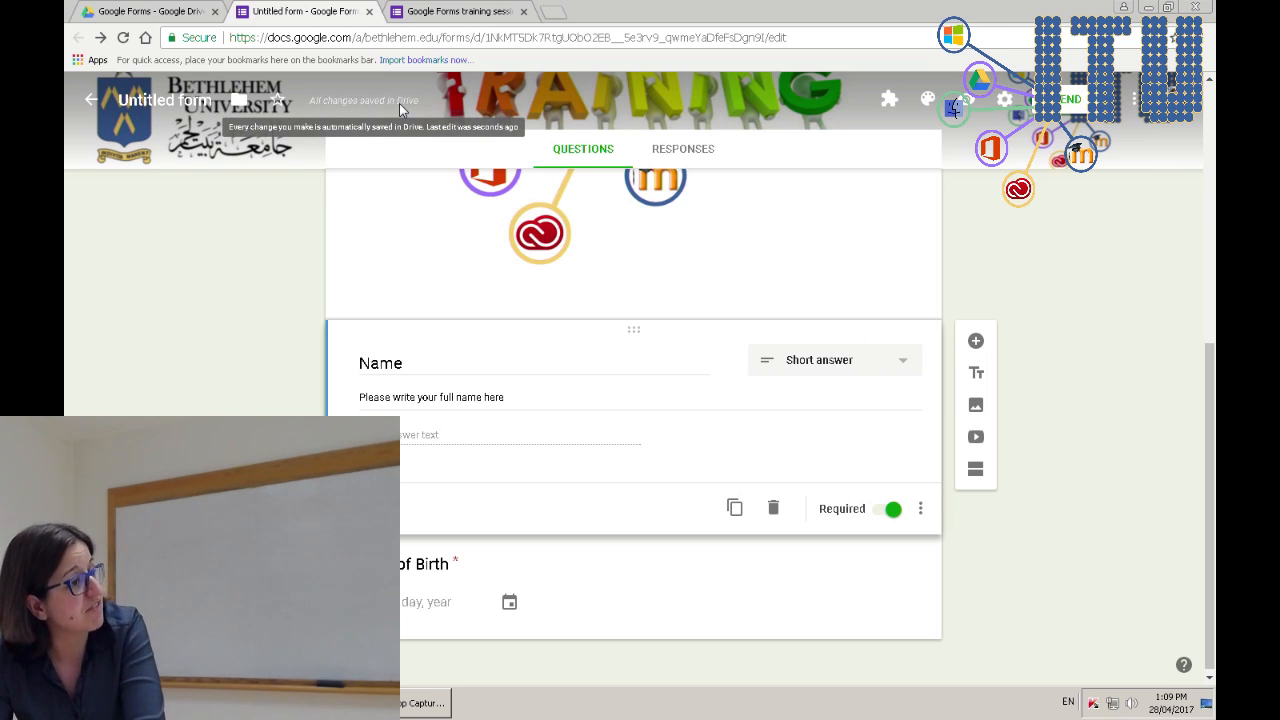
- Reload the live form, then check the respondent preview for required Name and Date of Birth fields
left_click(437, 8)
key("F5")
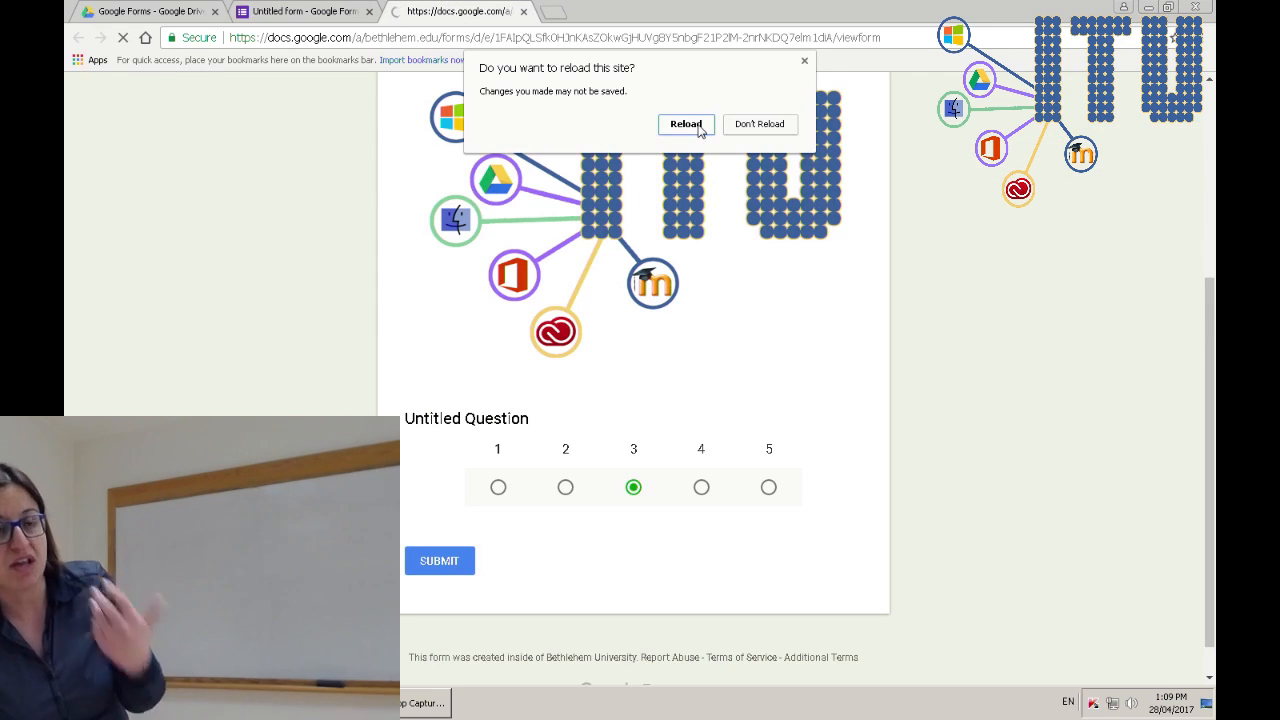
left_click(698, 127)
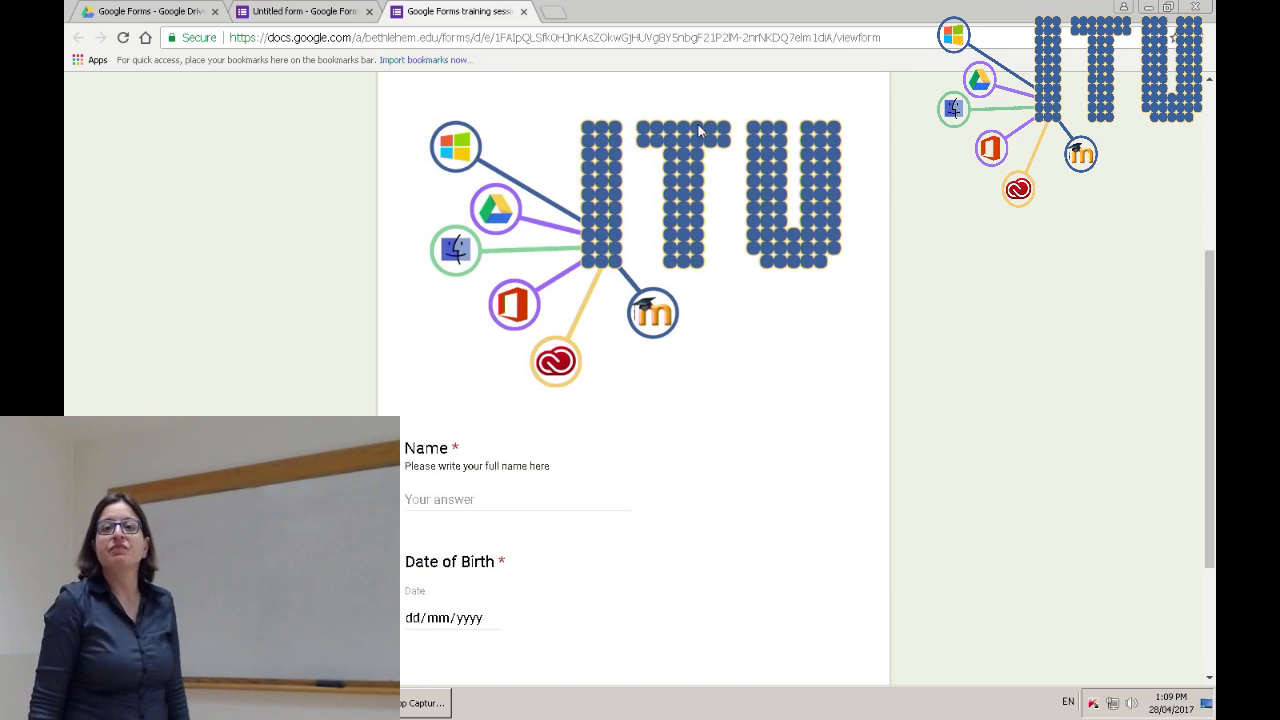
left_click(339, 9)
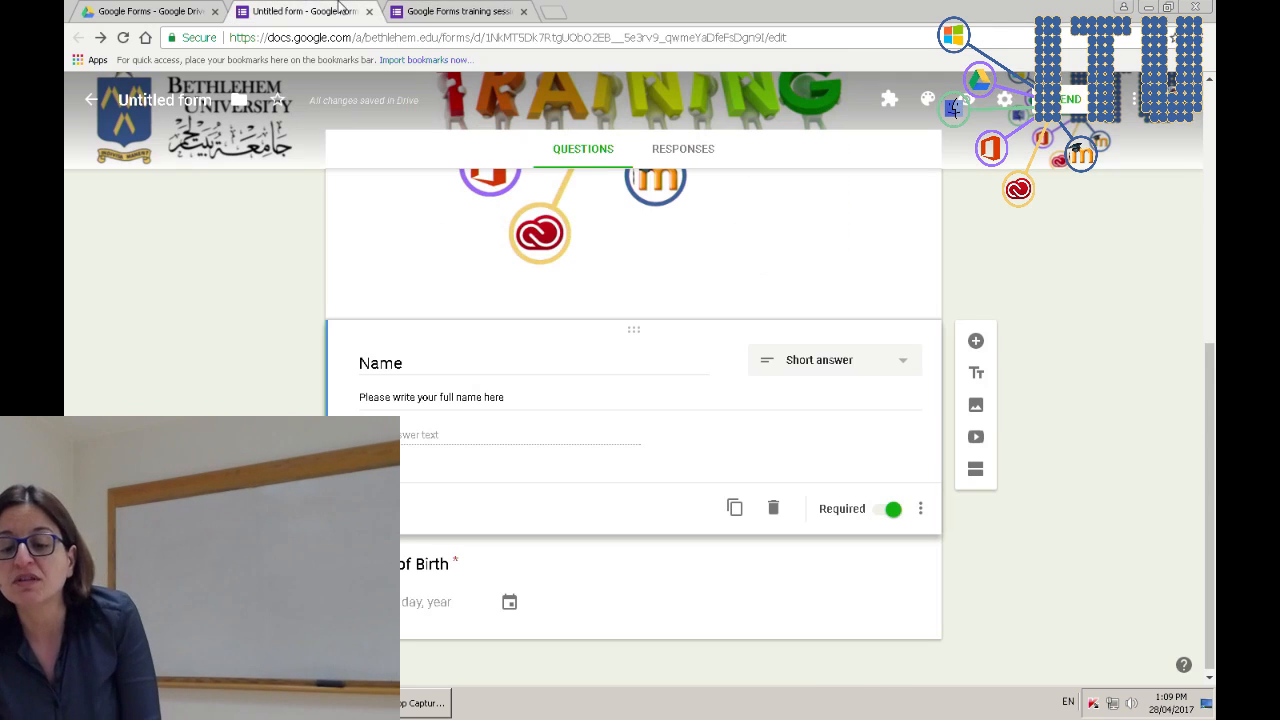
left_click(957, 108)
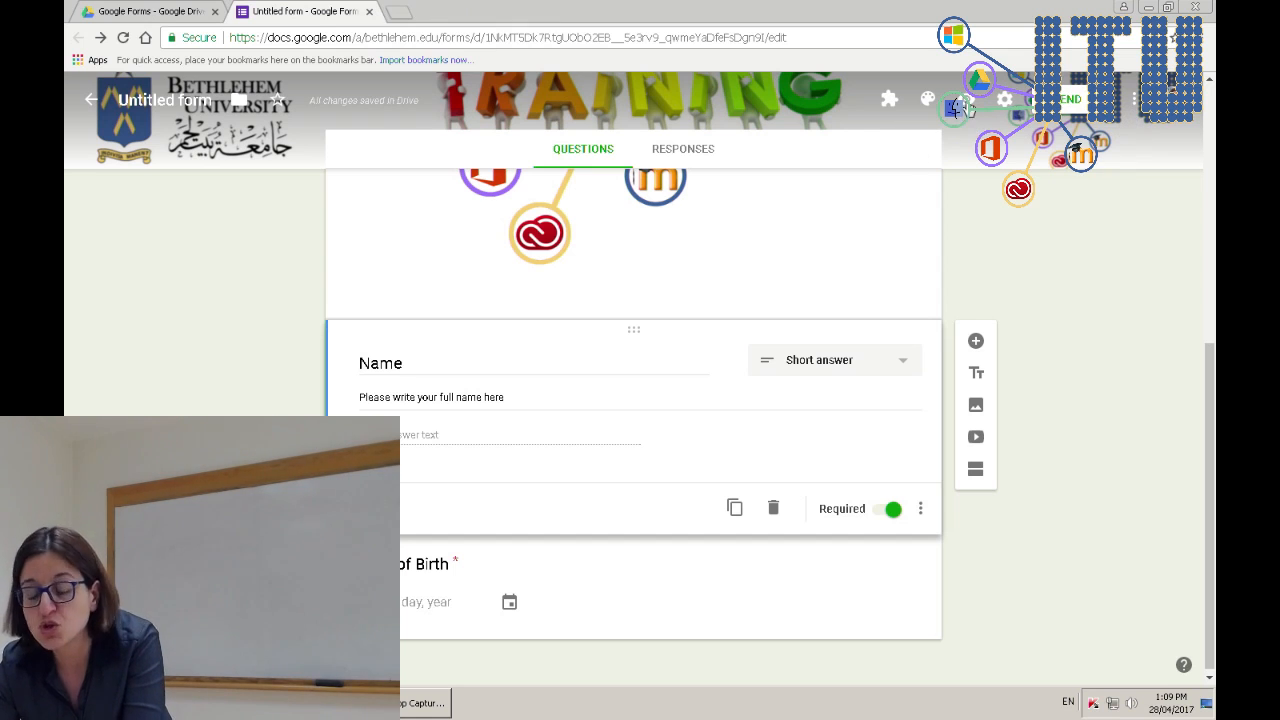
left_click(957, 108)
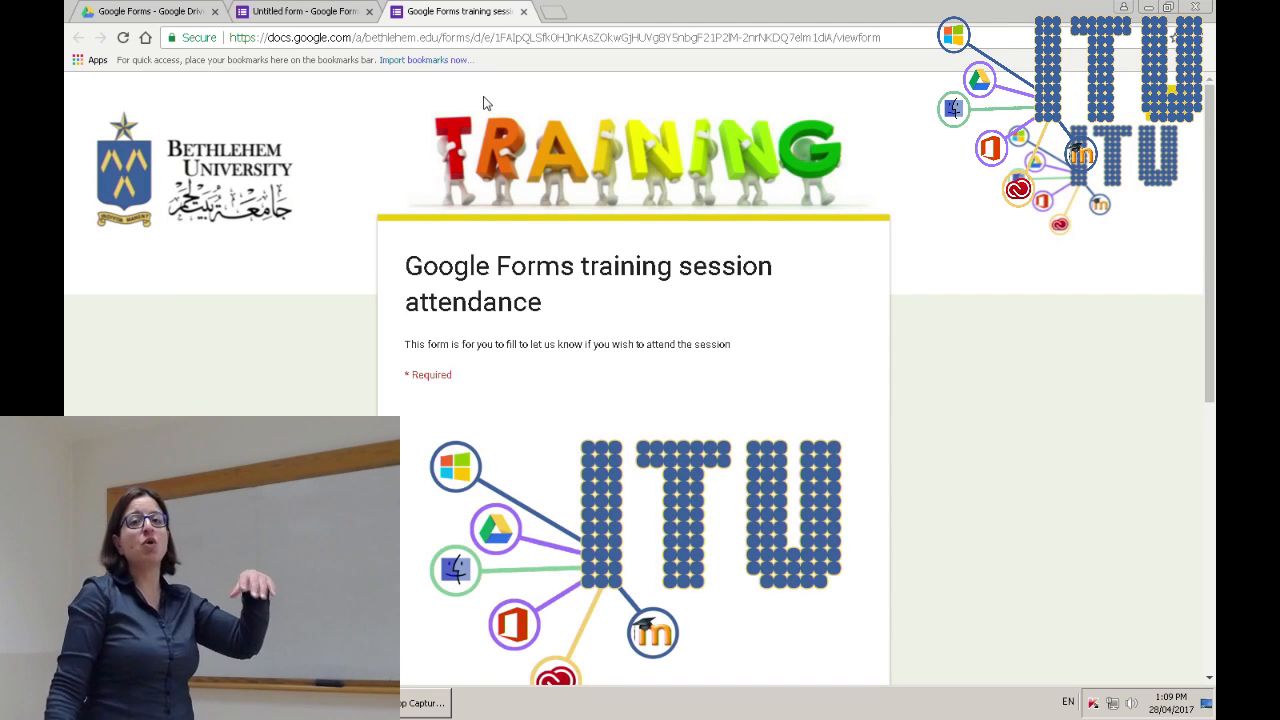
scroll(683, 468, "down", 4)
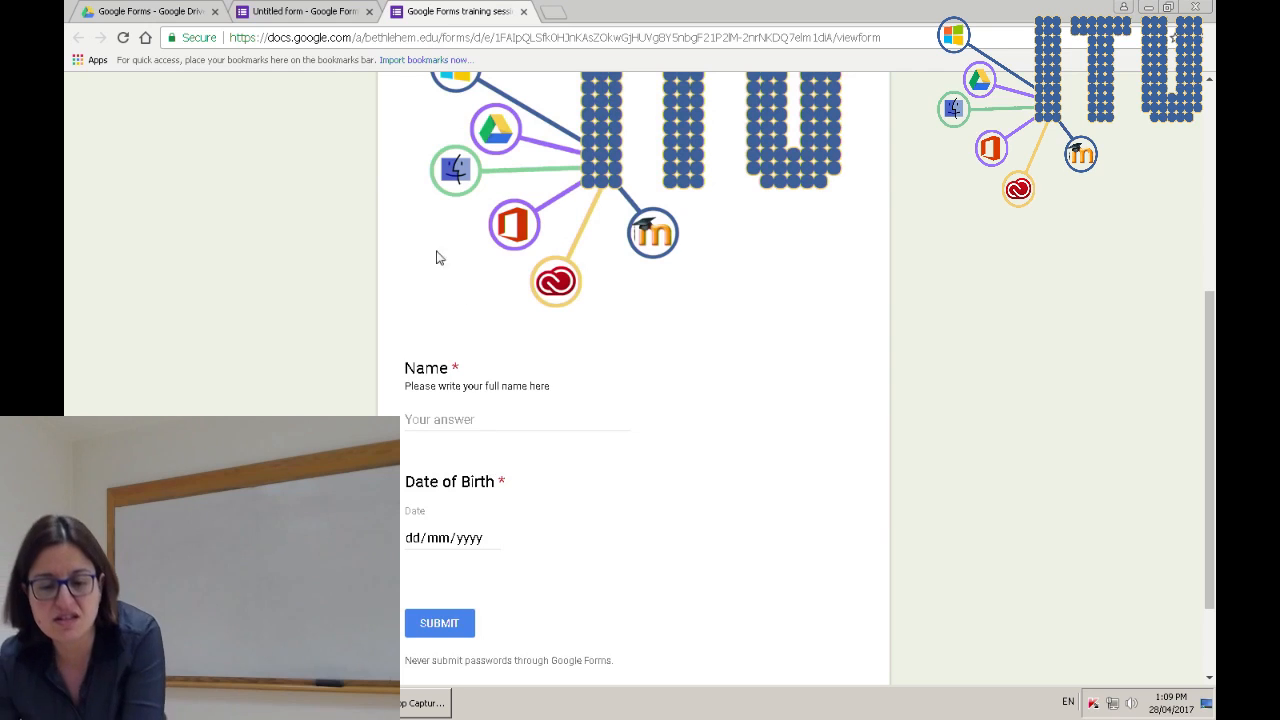
- Go back to the 'Untitled form' editor tab showing the Name and Date of Birth questions
left_click(341, 10)
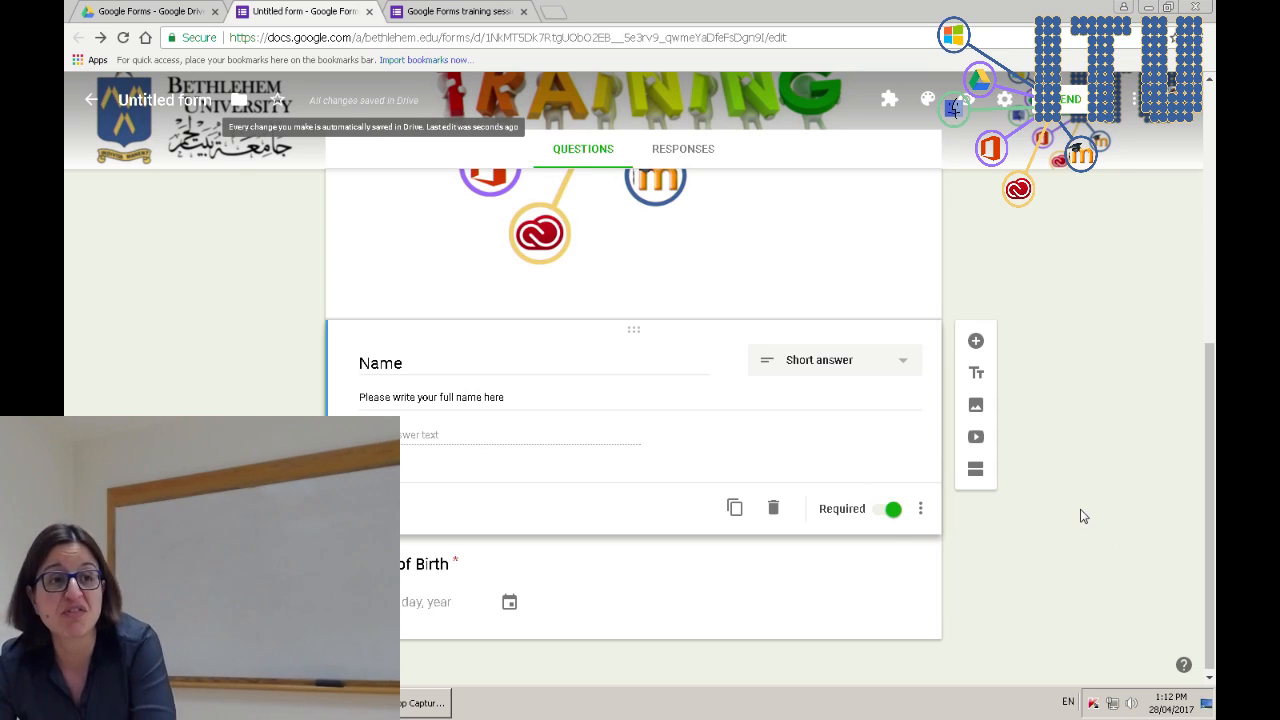
- Add a 'Choose session' question with option Thursday 5/5 and a second day option
scroll(1083, 517, "down", 1)
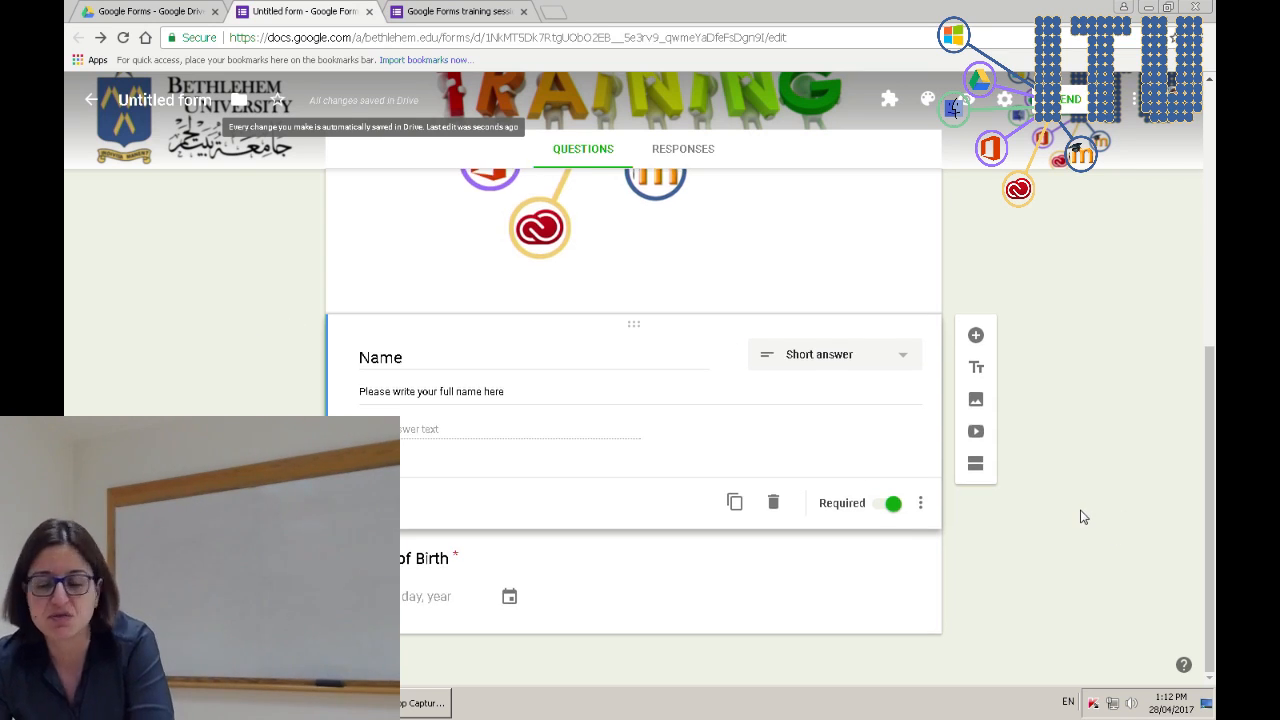
left_click(979, 337)
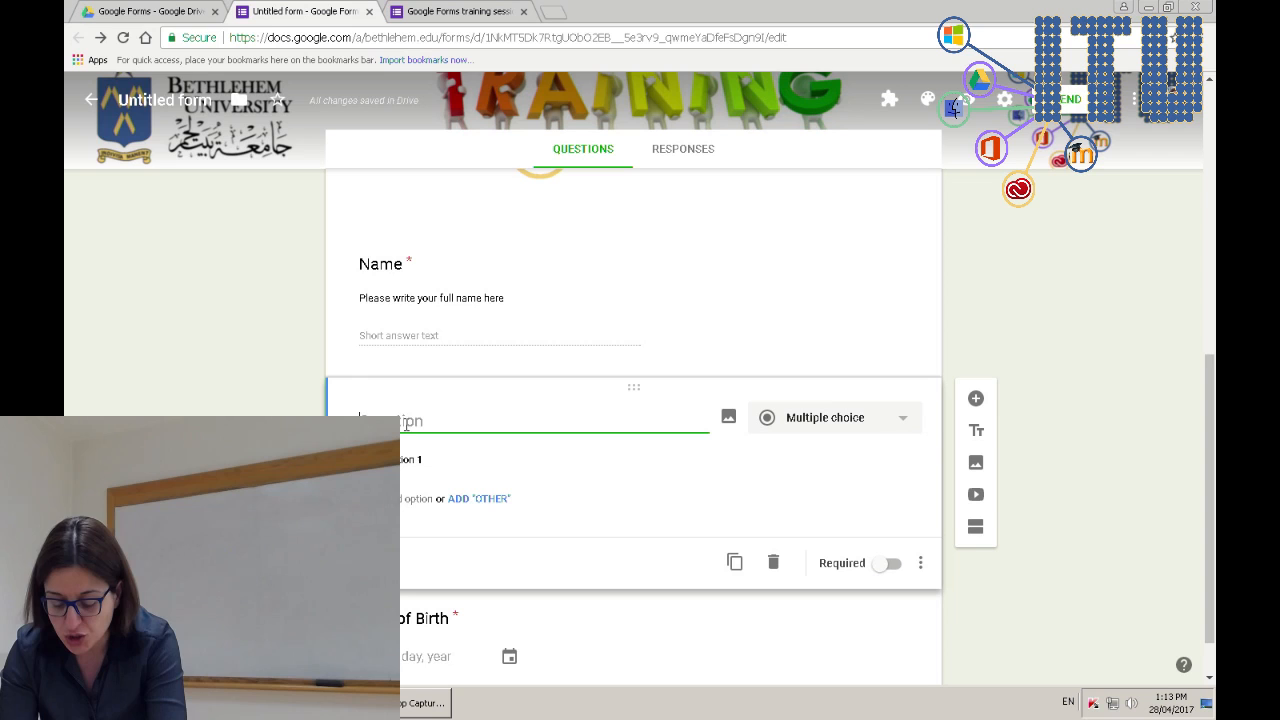
type("session")
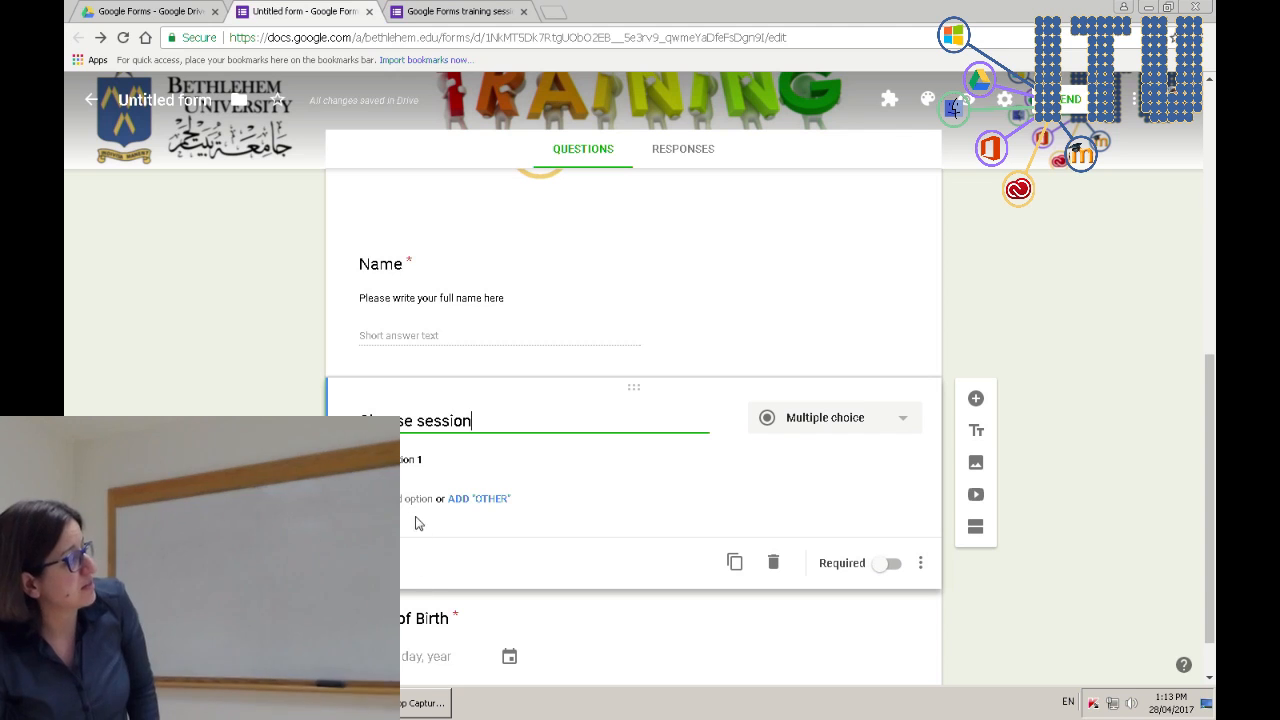
left_click(435, 458)
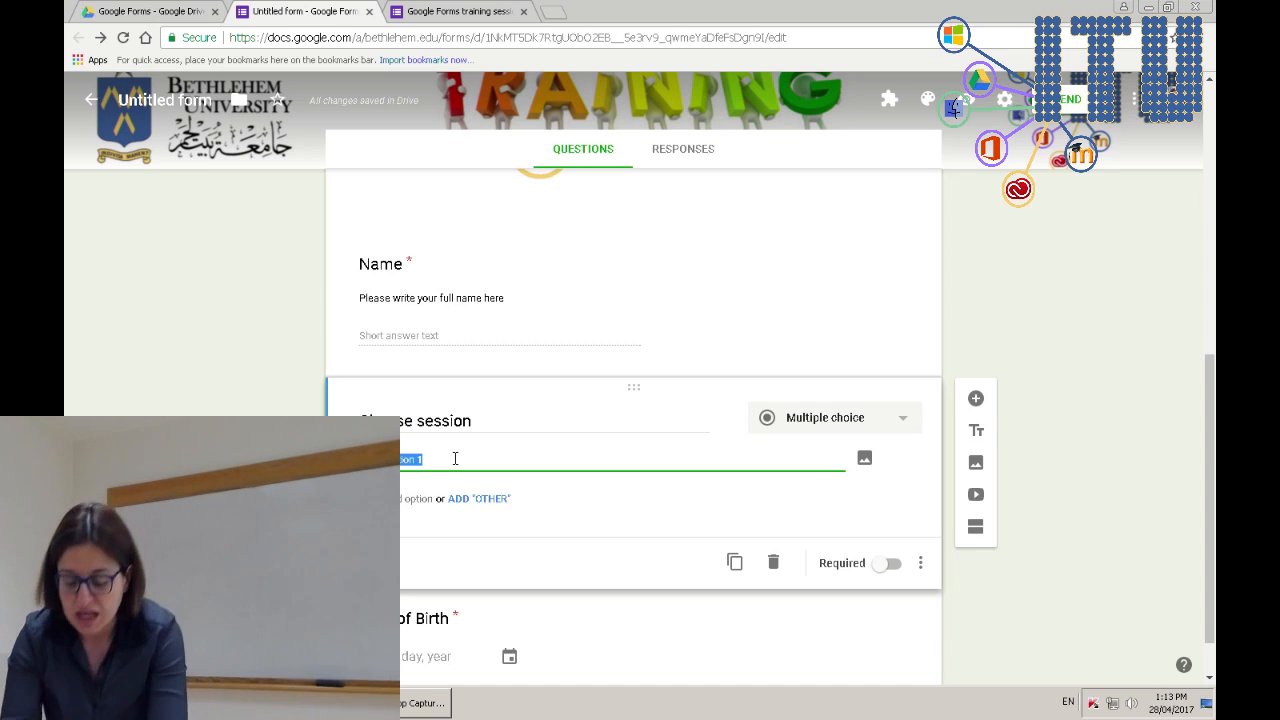
type("Thur")
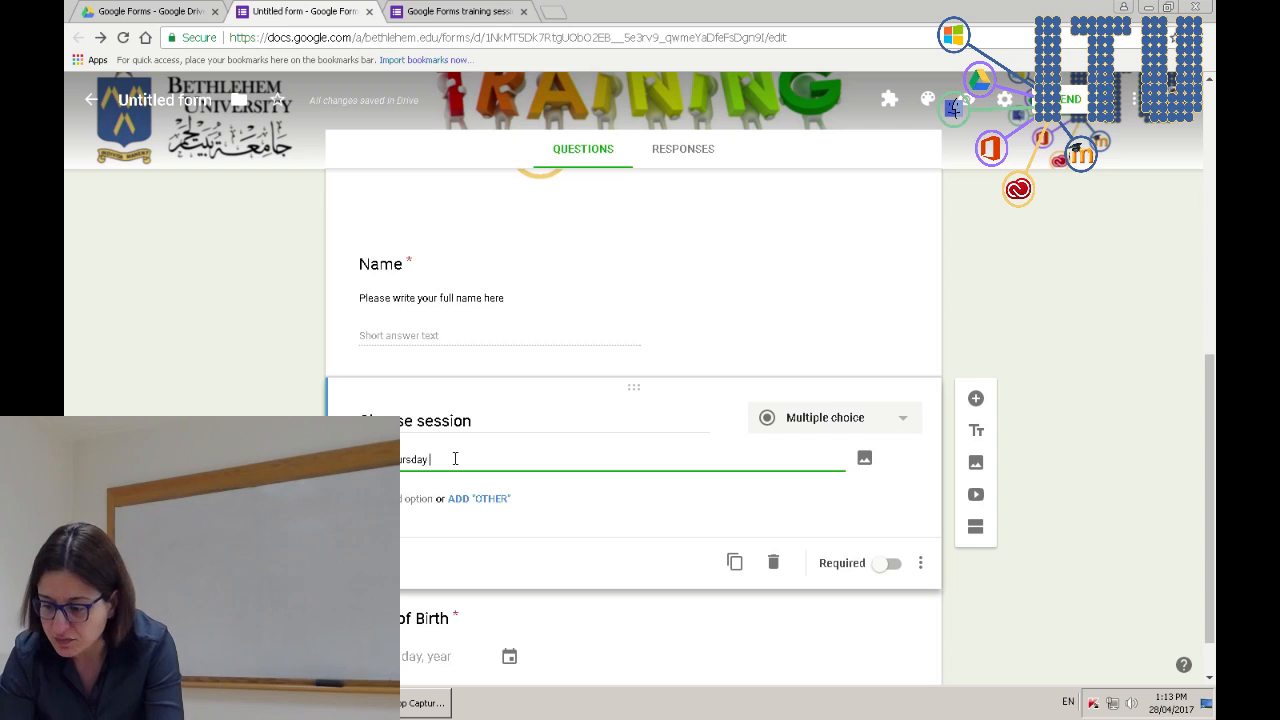
type("5/5")
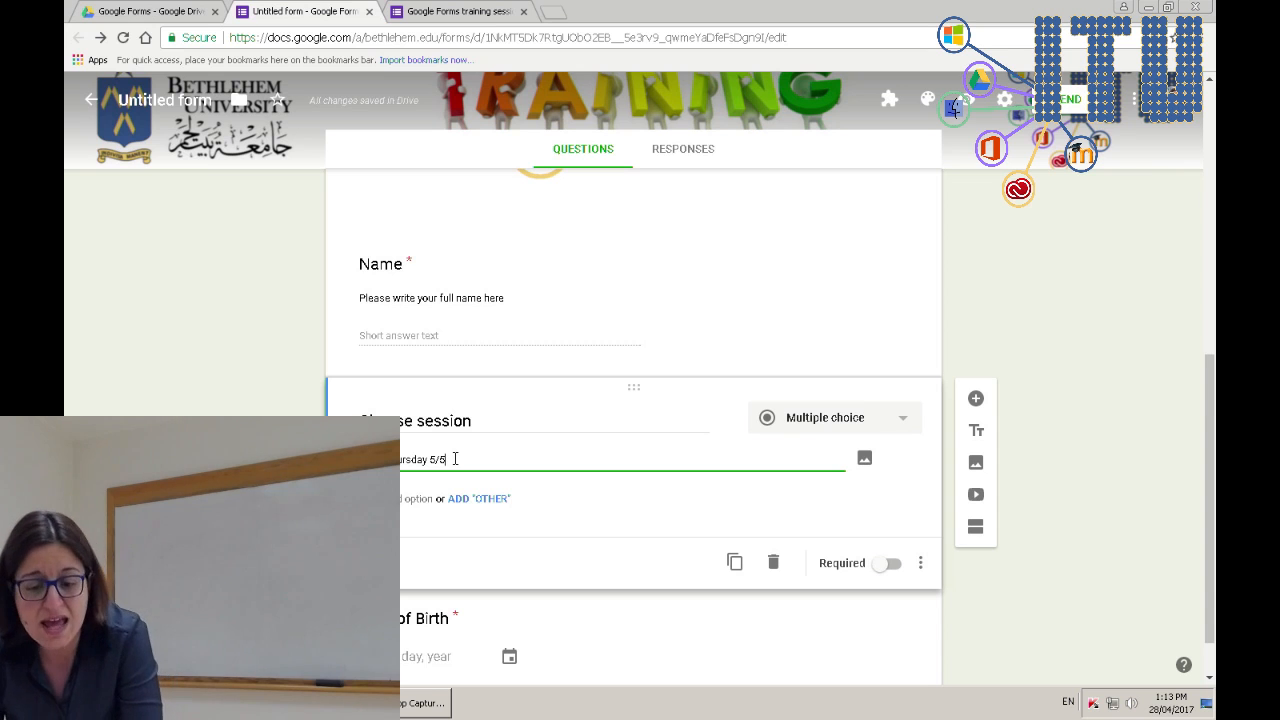
left_click(416, 496)
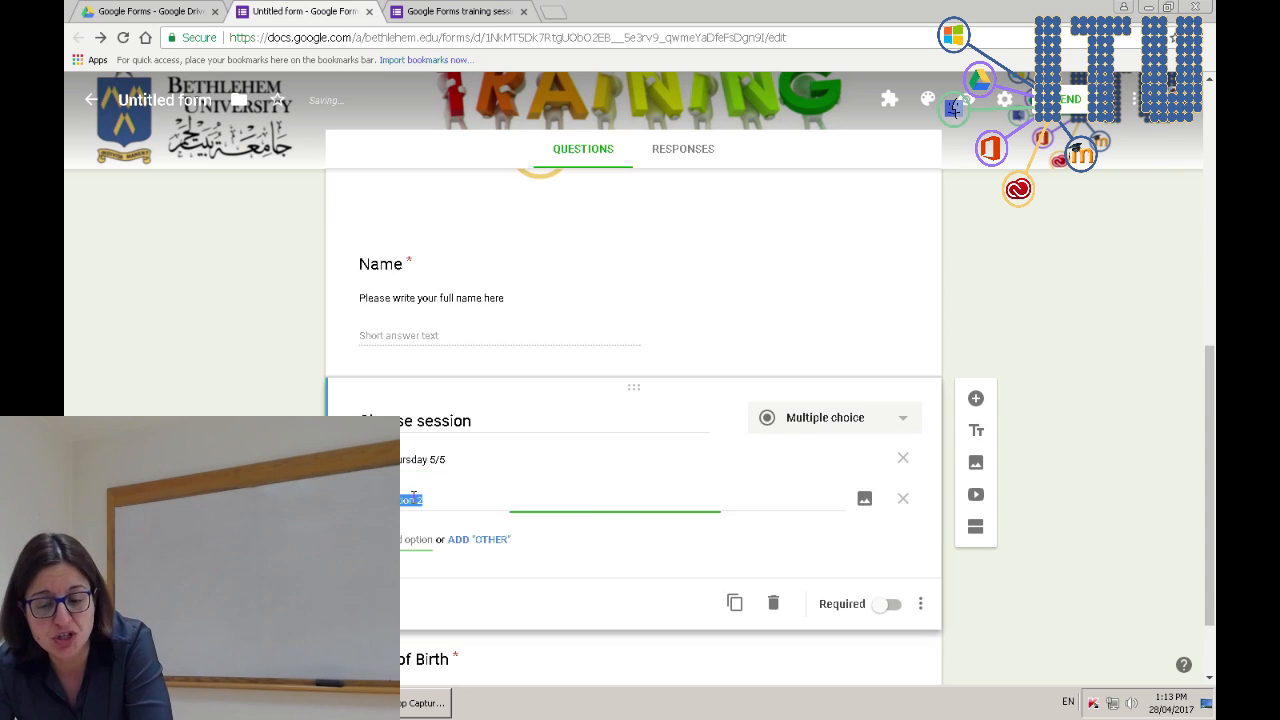
type("Thu")
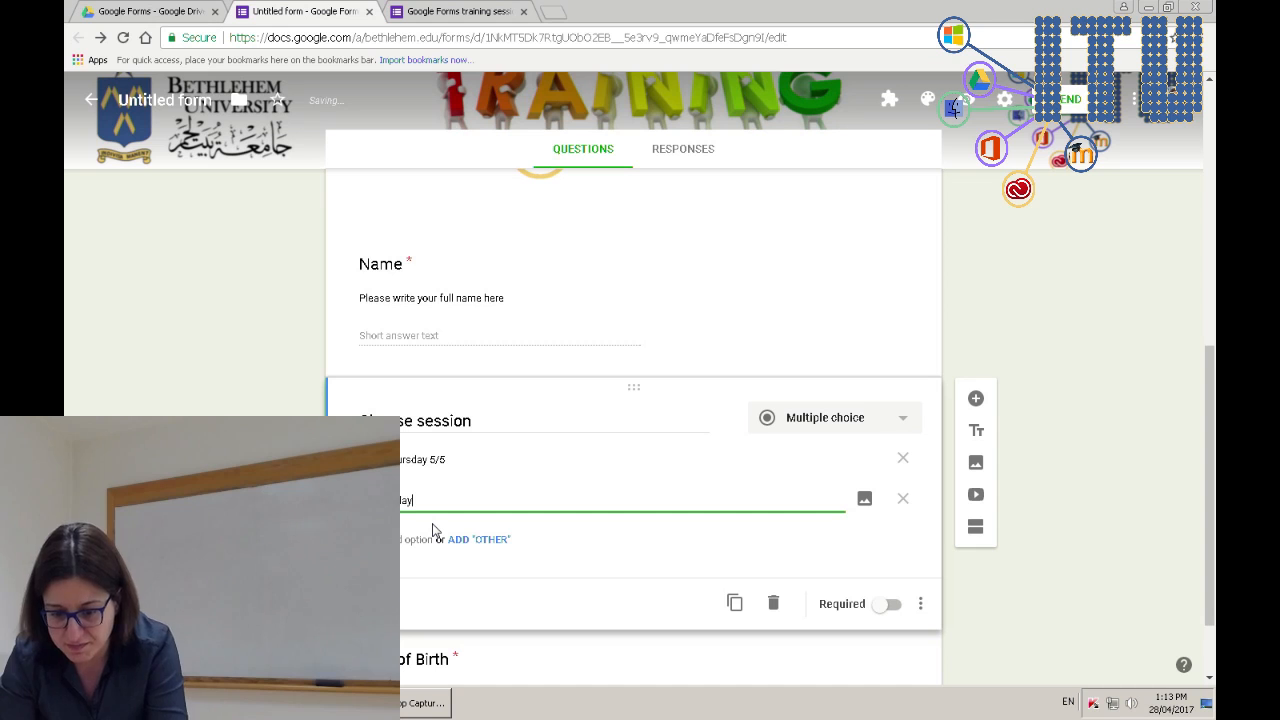
type("5")
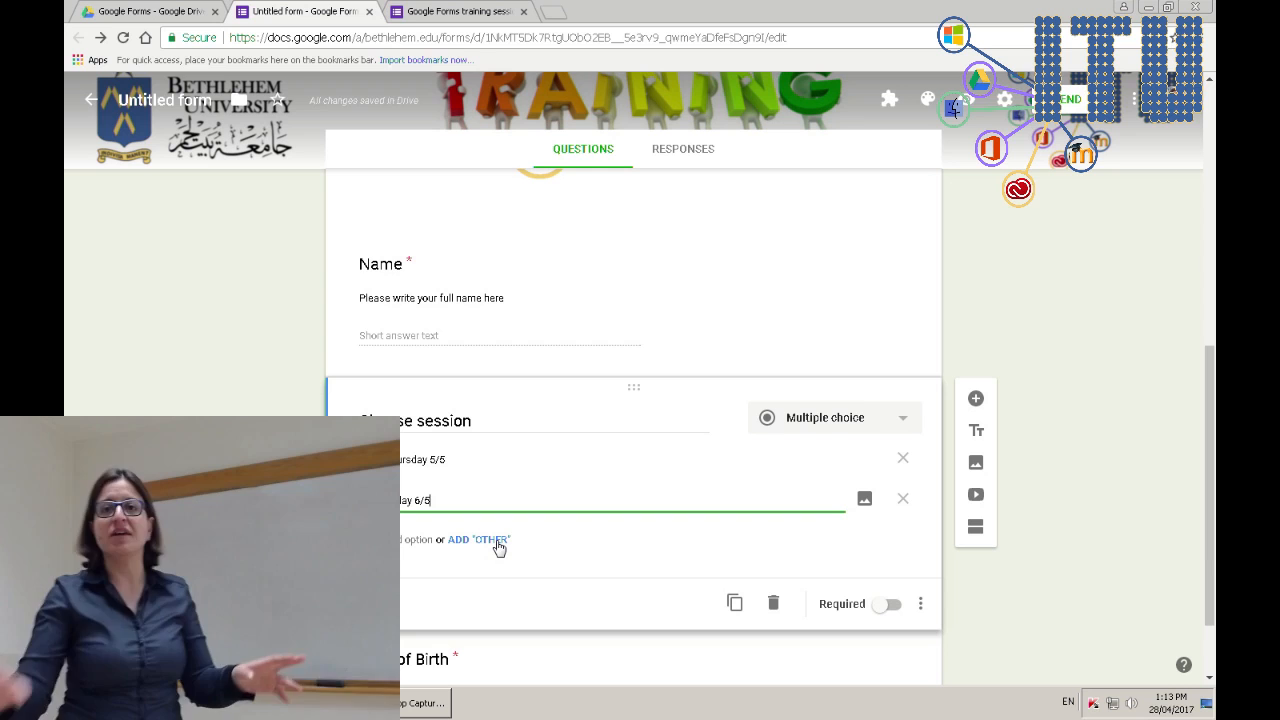
- Add an Other choice to Choose session and make the question required
left_click(498, 546)
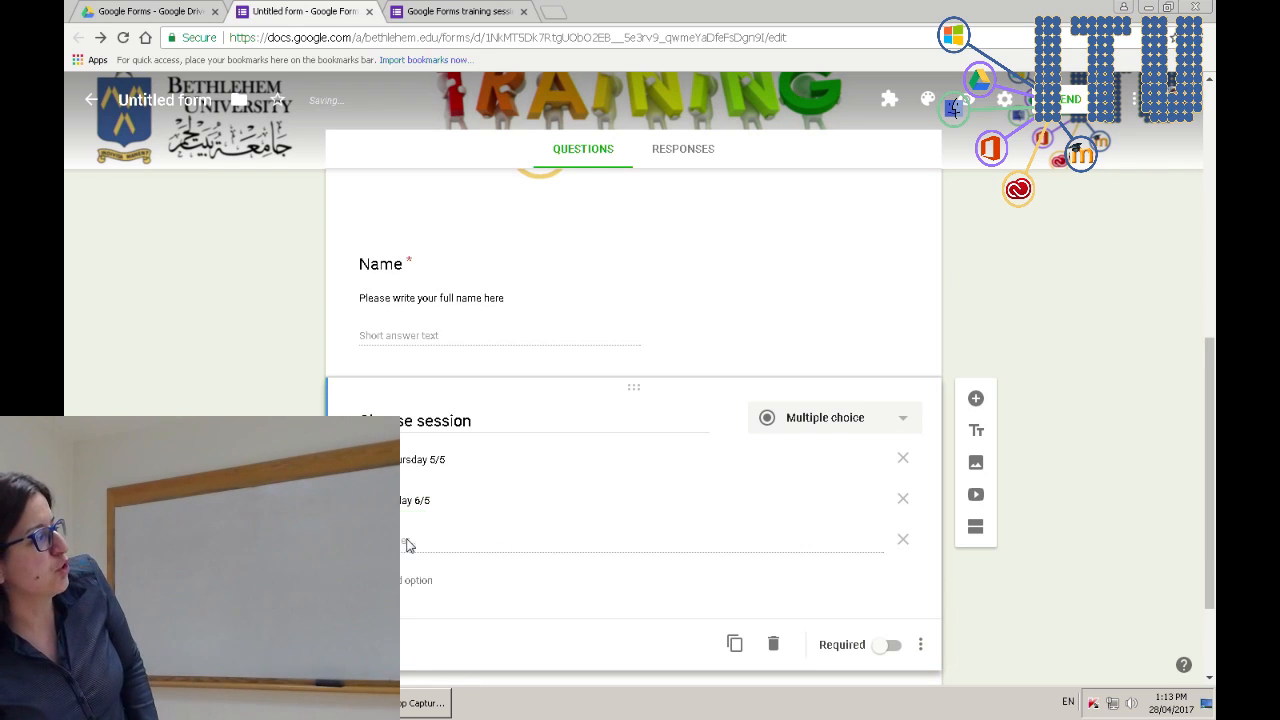
left_click(893, 646)
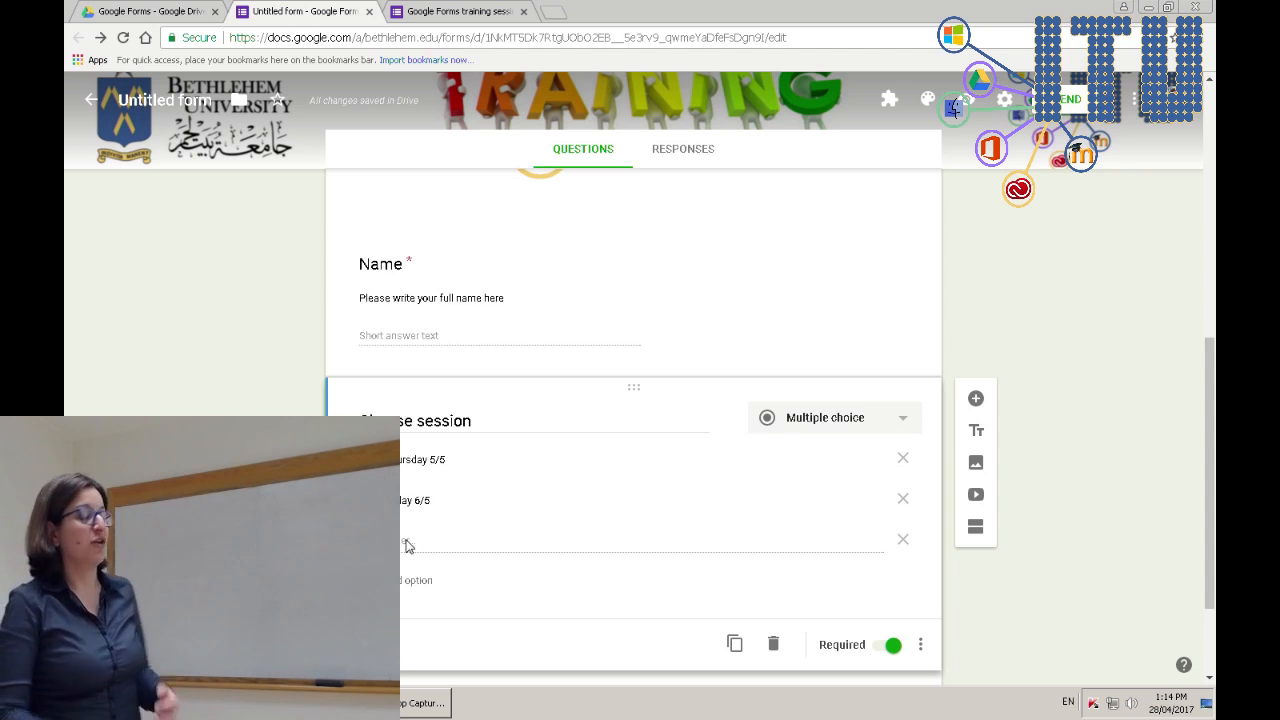
left_click(447, 10)
key("F5")
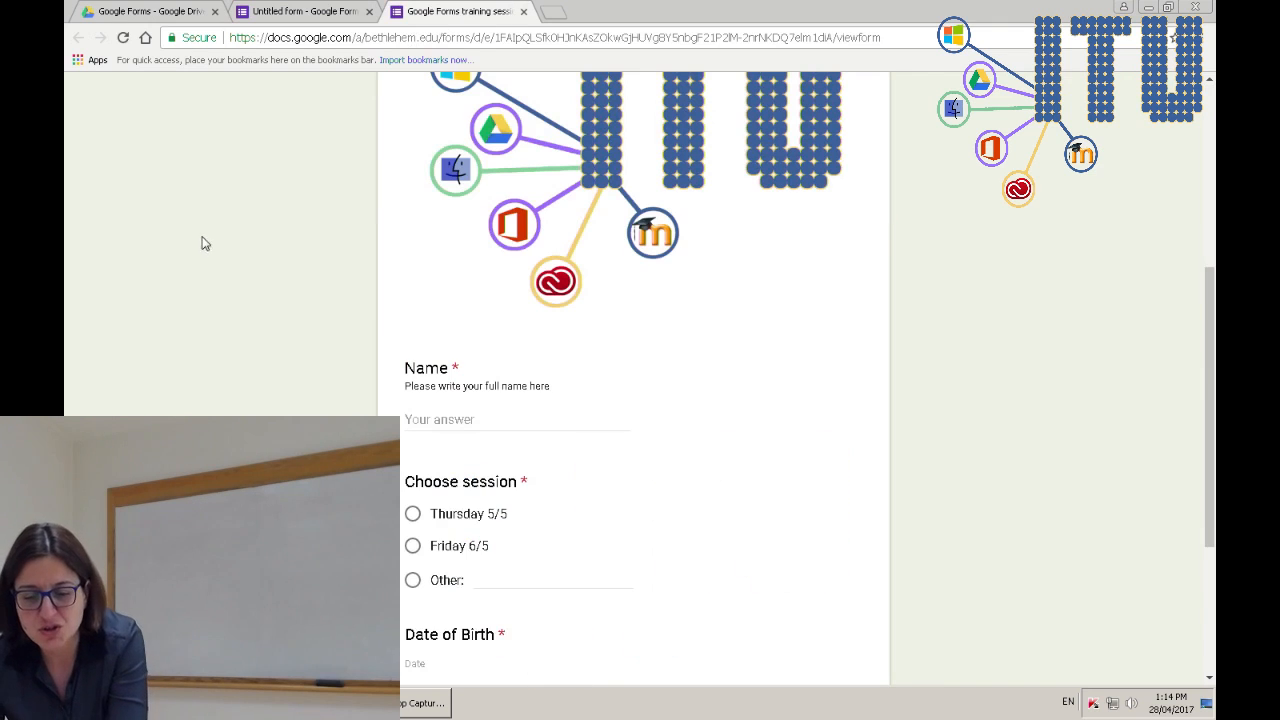
scroll(200, 328, "down", 3)
left_click(495, 339)
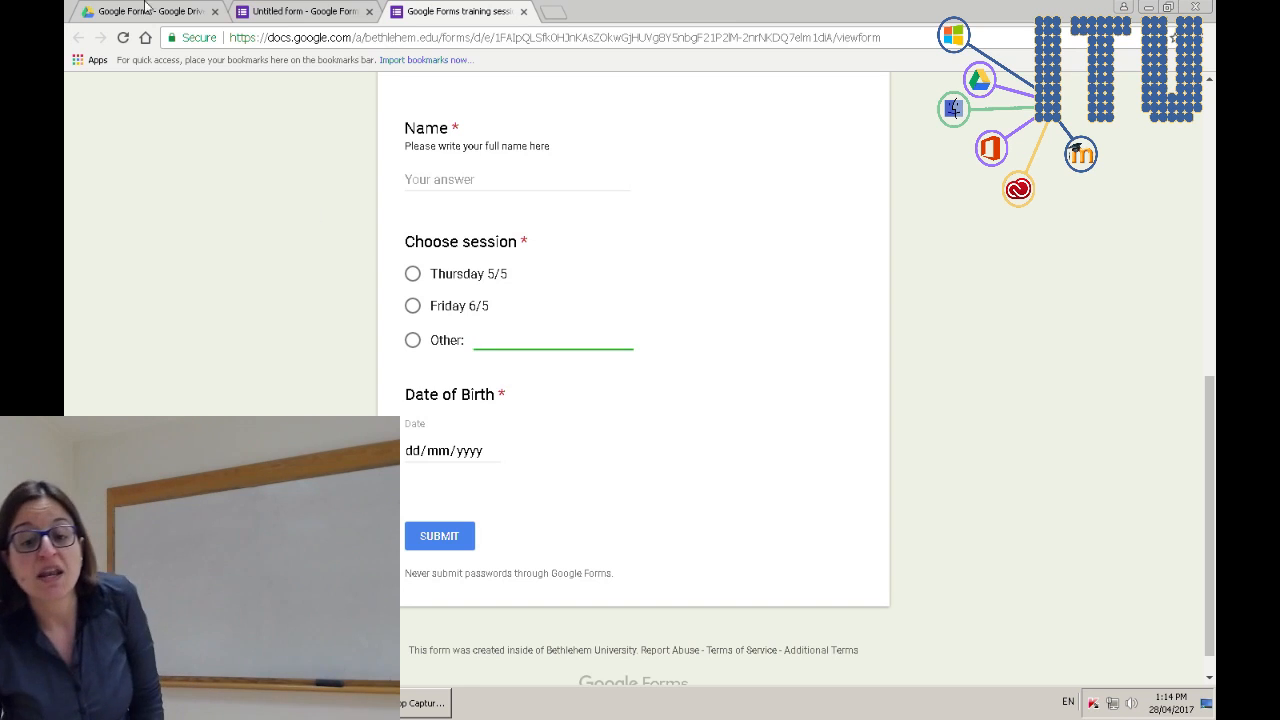
left_click(290, 11)
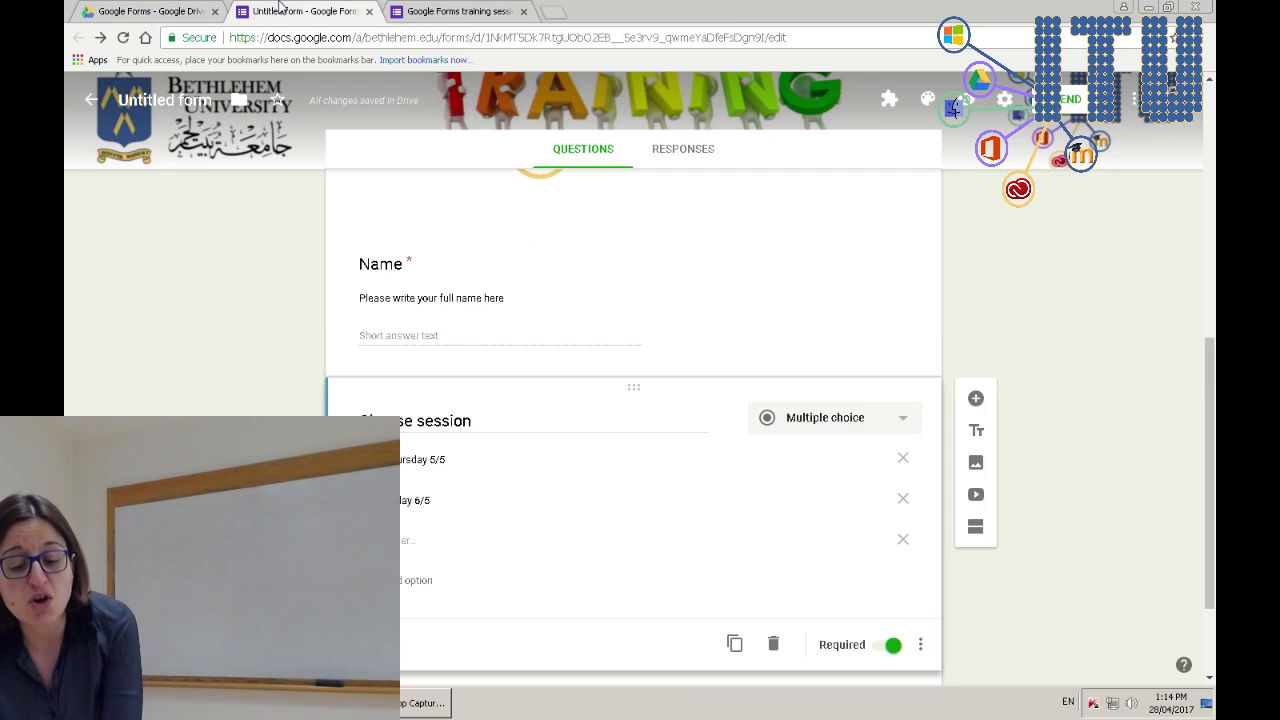
left_click(423, 580)
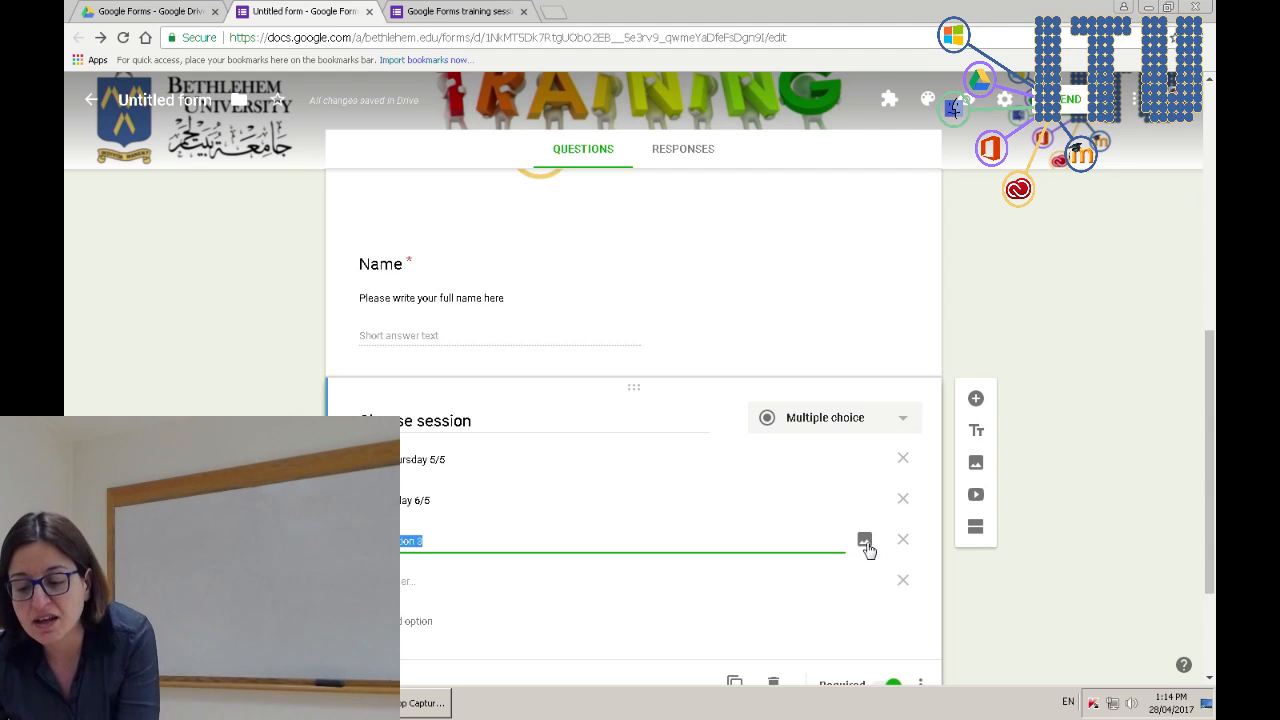
left_click(865, 543)
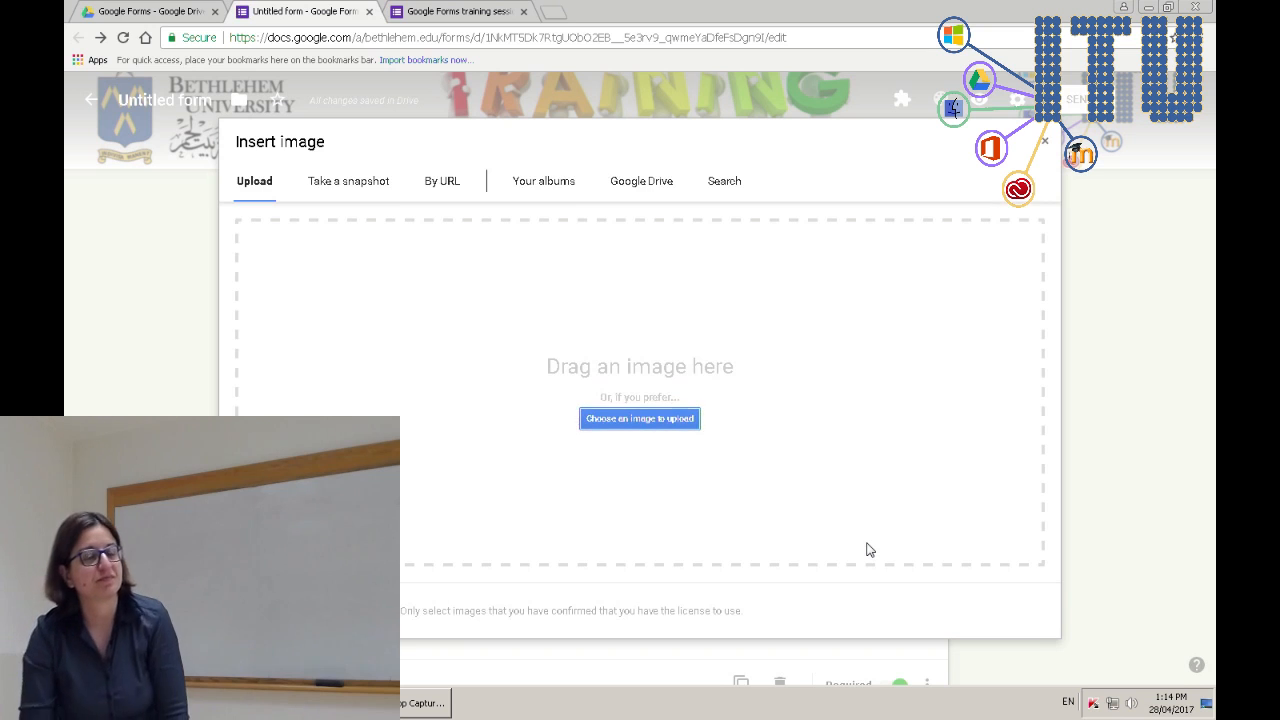
left_click(1044, 141)
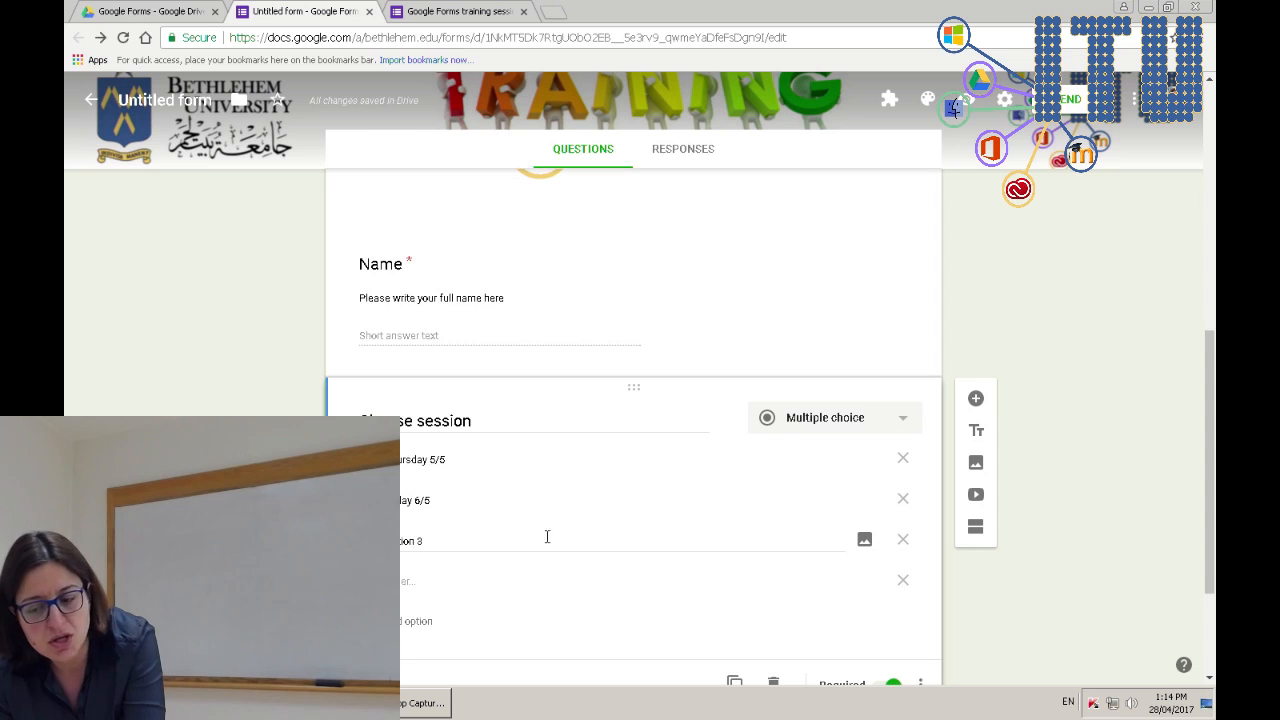
left_click(865, 540)
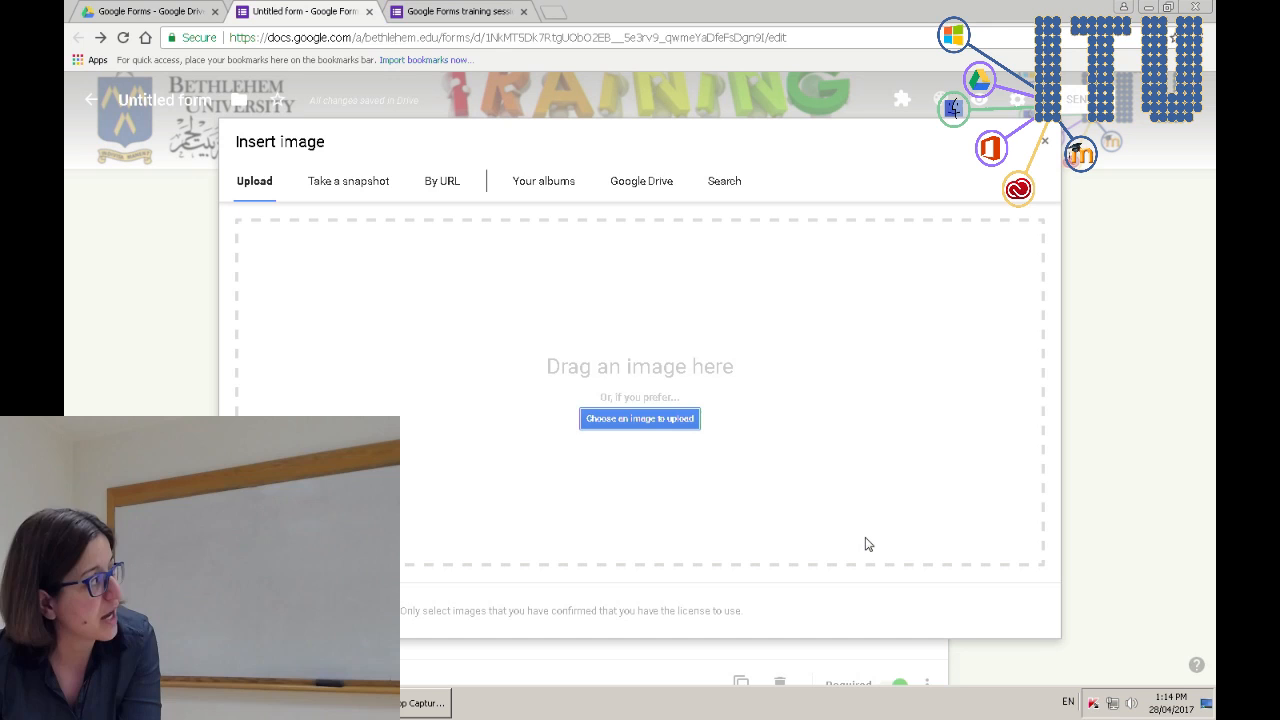
left_click(533, 181)
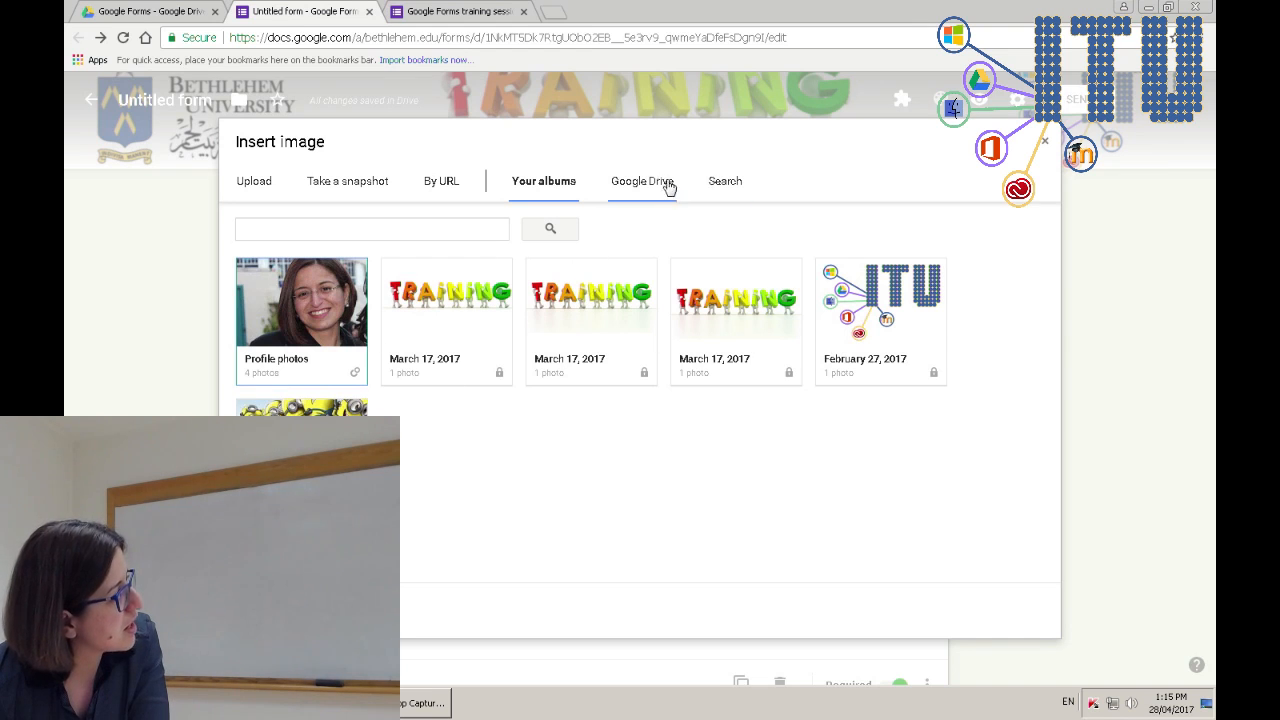
left_click(724, 186)
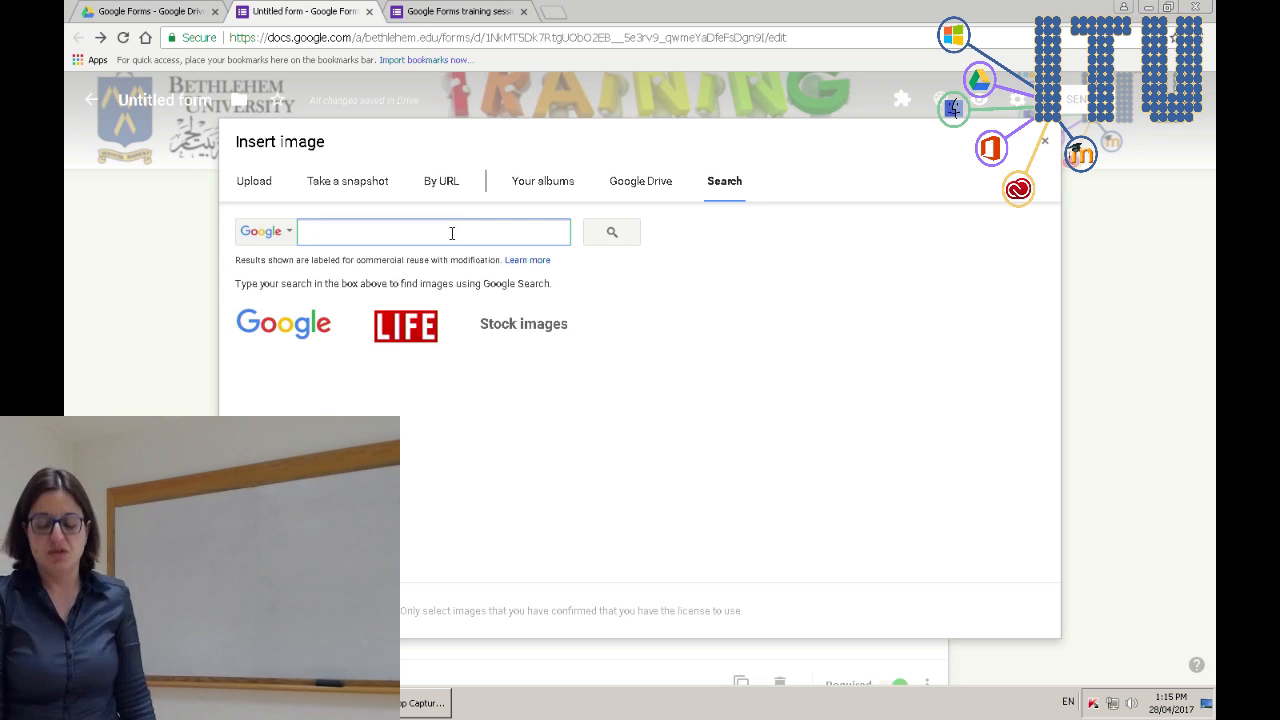
type("mug")
key("Return")
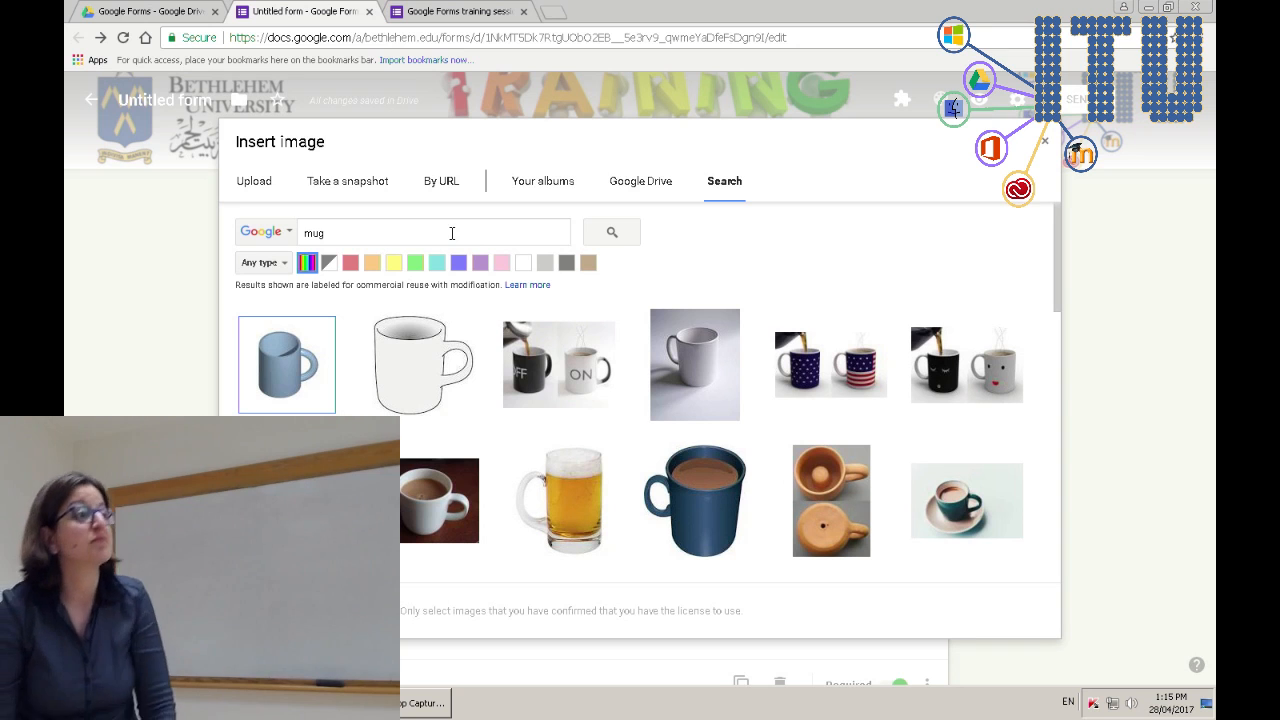
left_click(1048, 142)
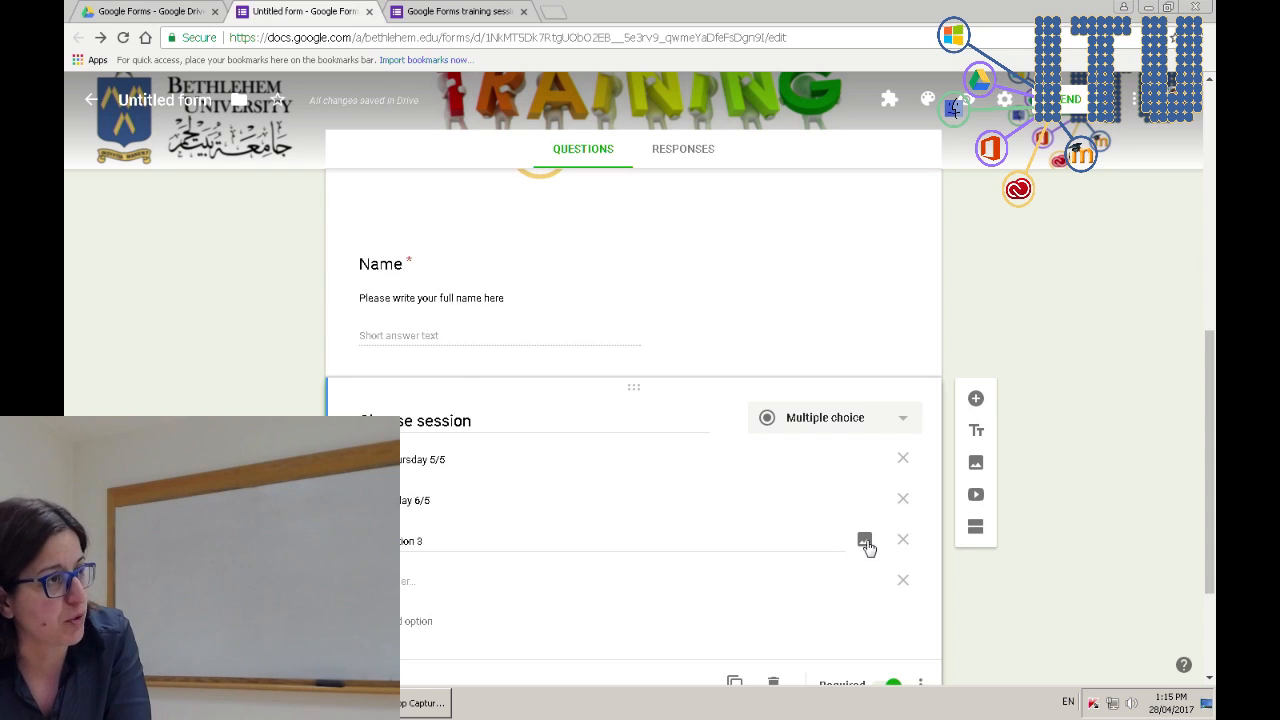
- Insert the blue mug picture from a 'mug' image search into Option 3, then preview the form
left_click(865, 541)
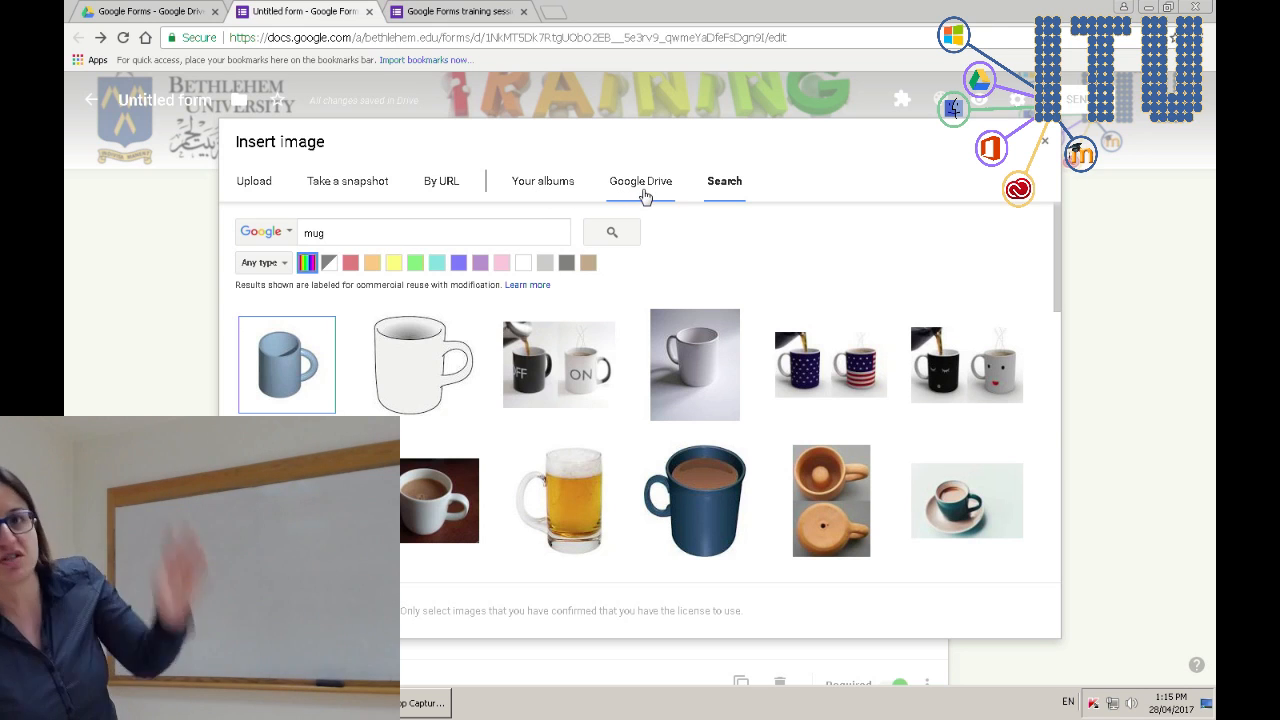
left_click(738, 195)
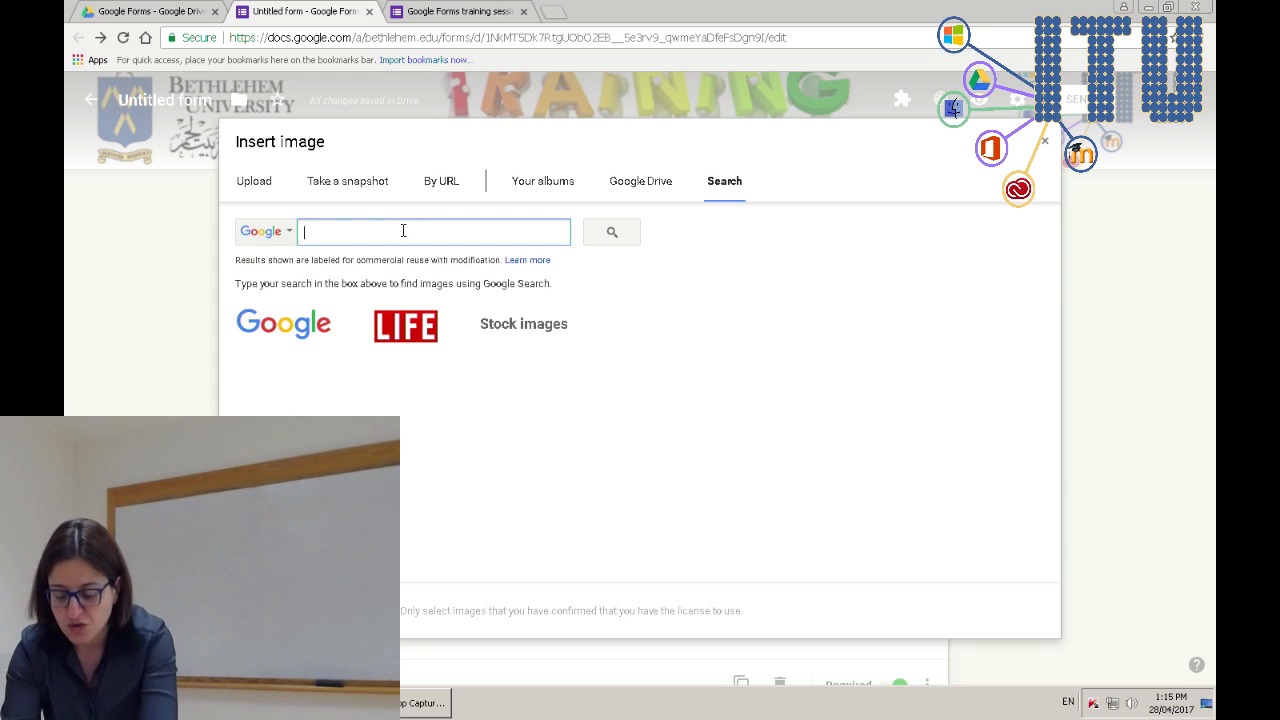
type("mug")
key("Return")
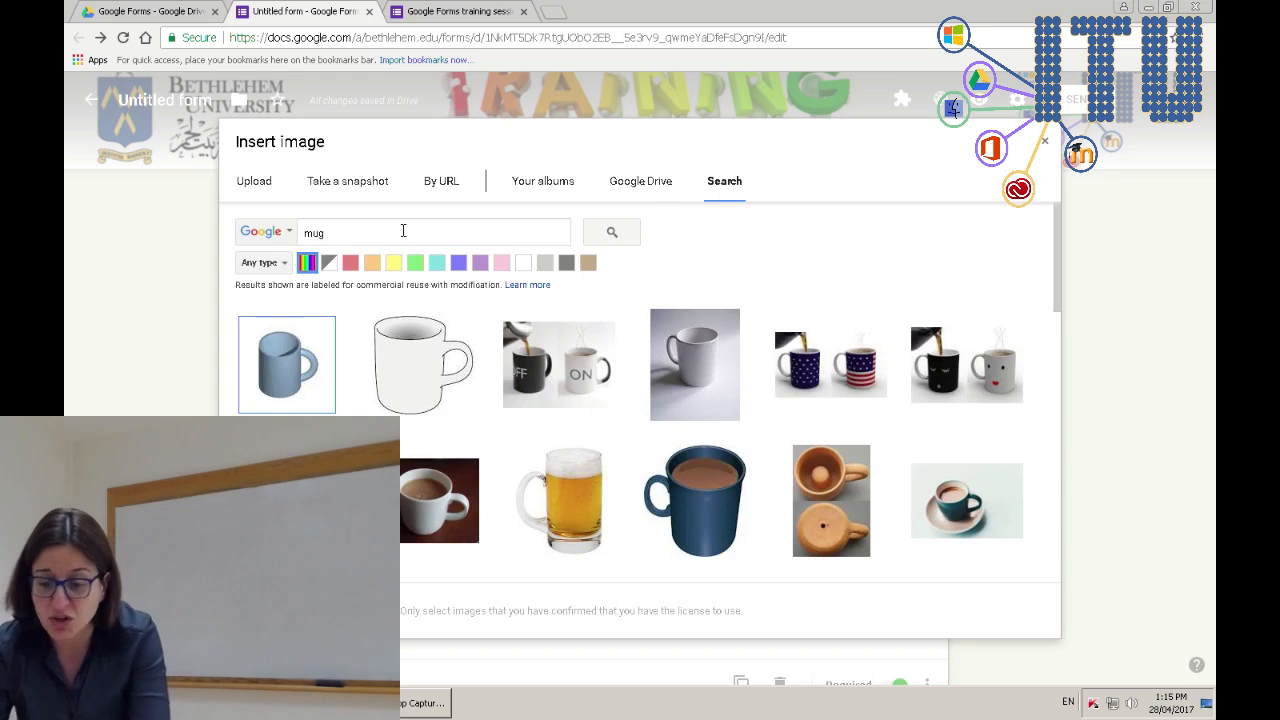
left_click(703, 487)
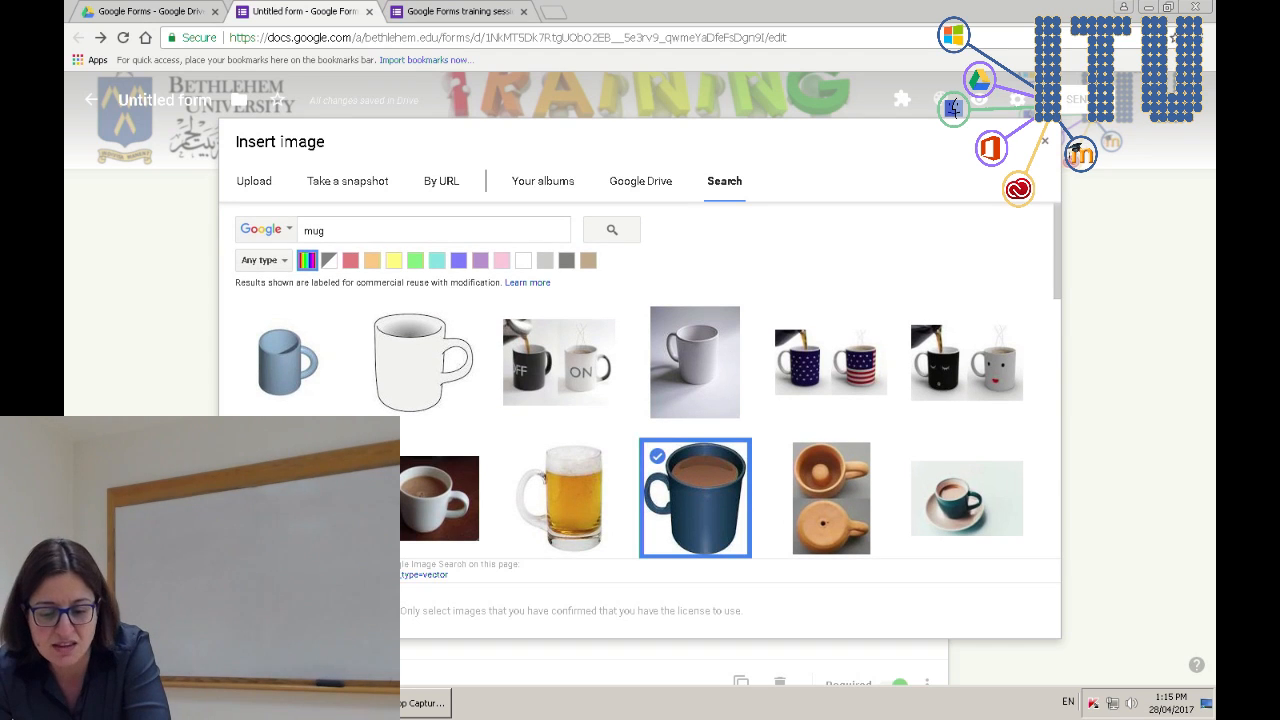
left_click(263, 611)
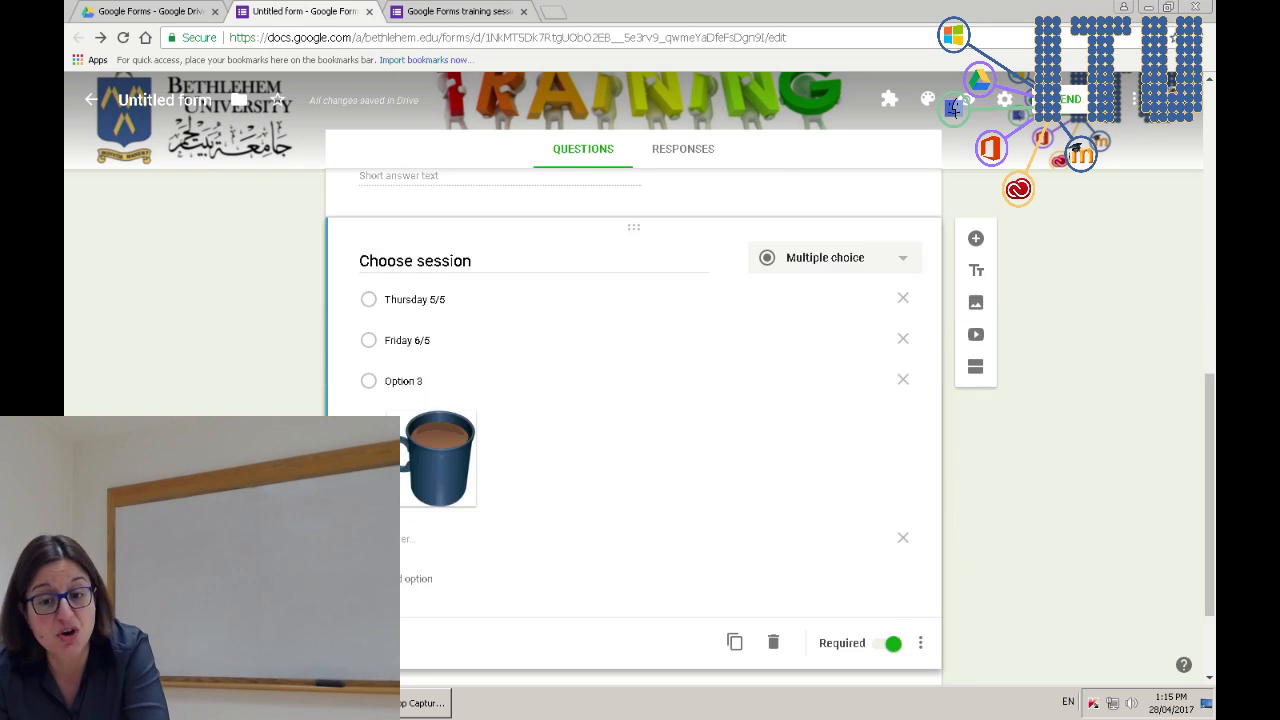
left_click(965, 100)
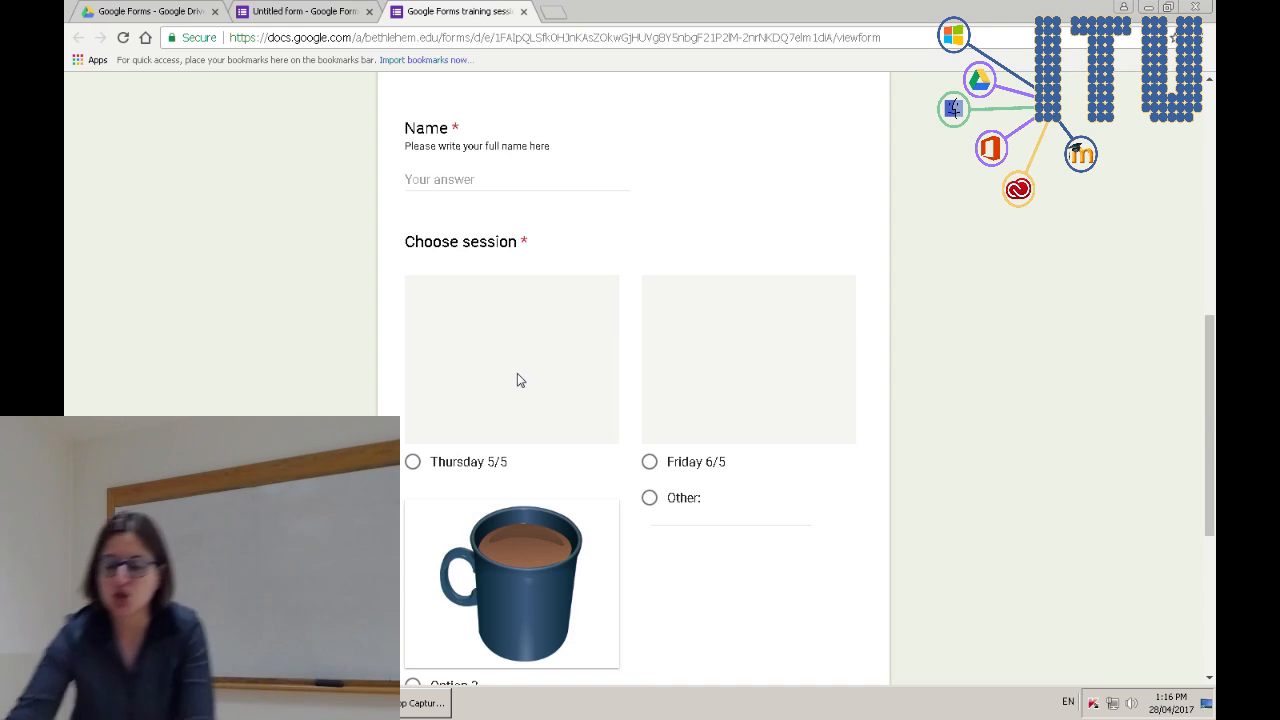
- Label the third option 'Mug' and reload the form preview
scroll(505, 548, "down", 2)
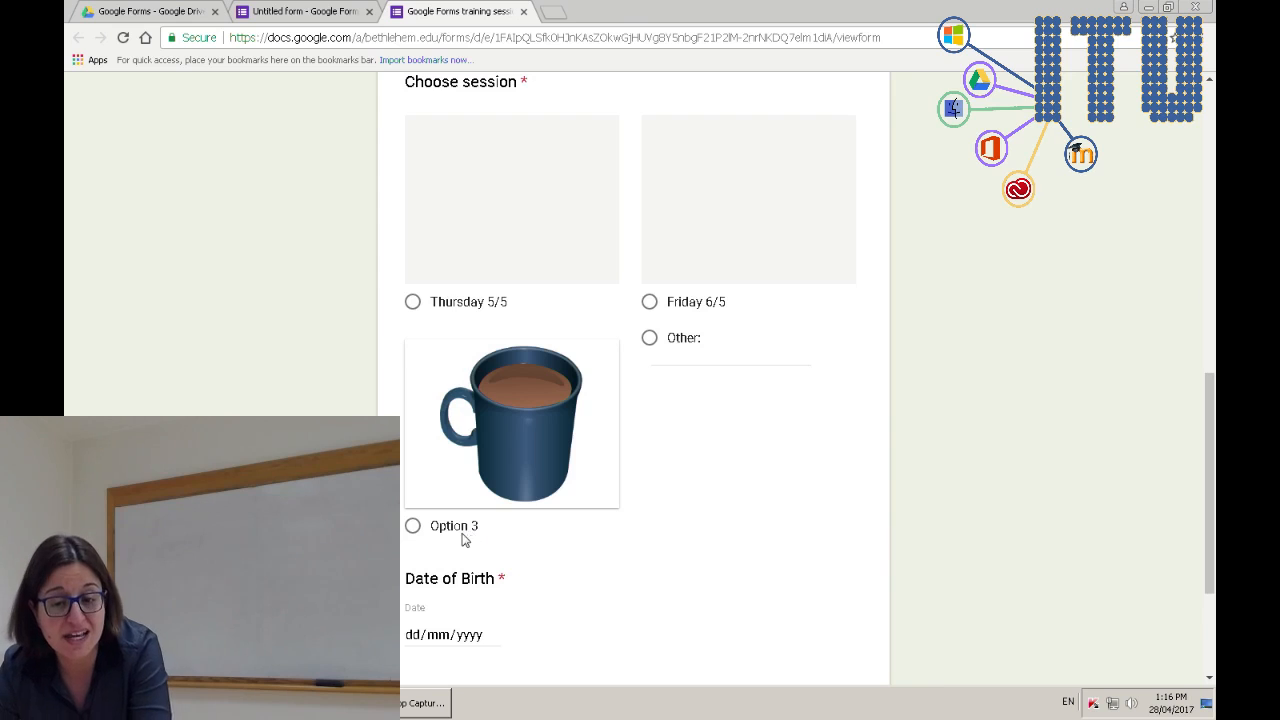
left_click(328, 10)
left_click(410, 381)
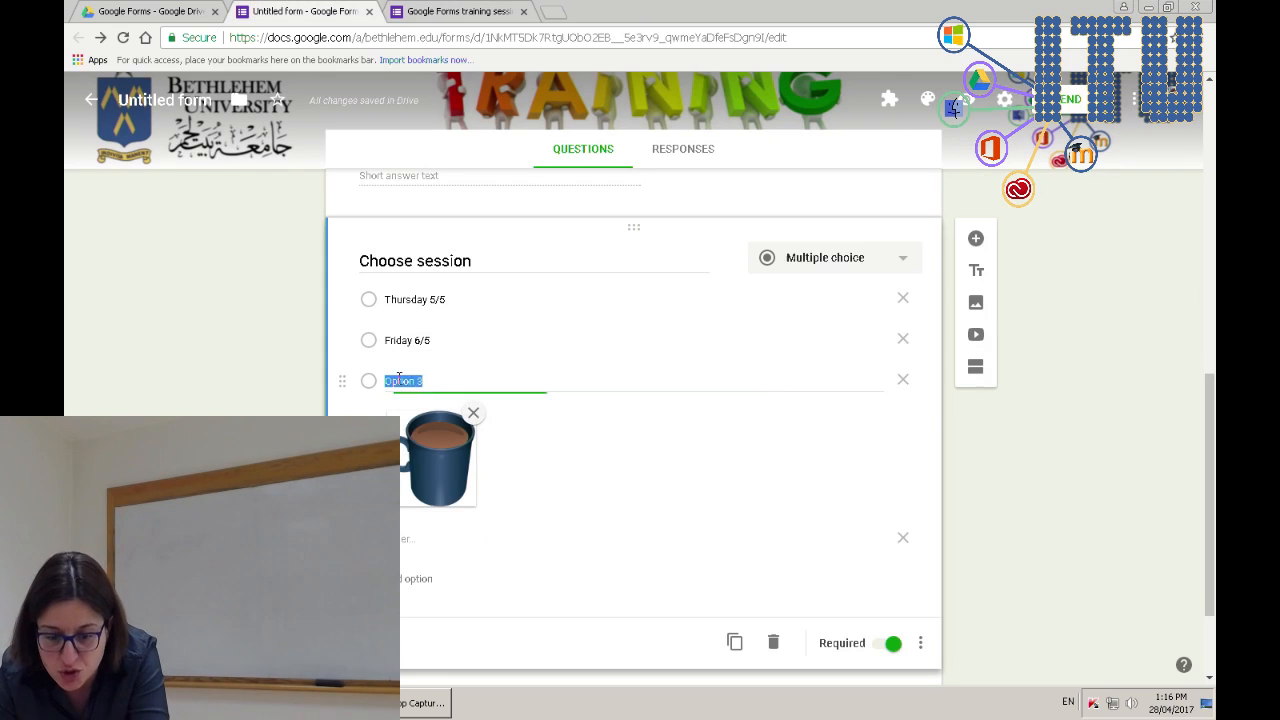
type("Mug")
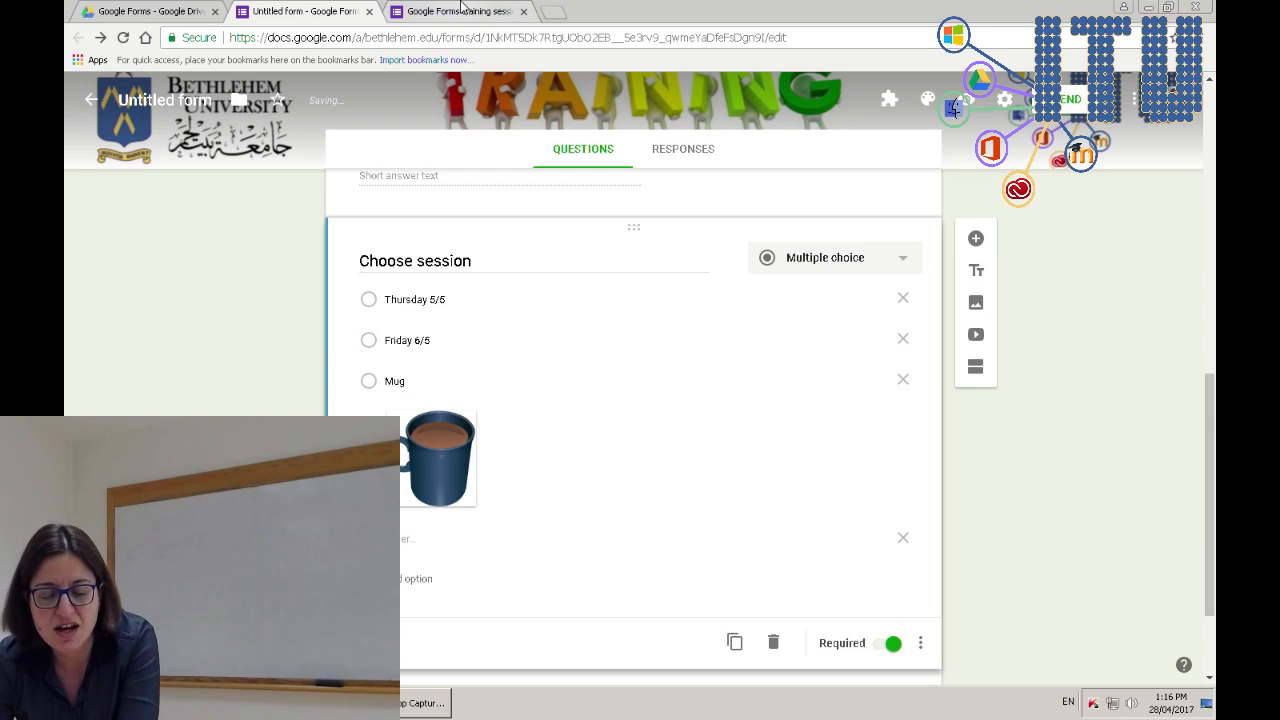
left_click(462, 8)
key("F5")
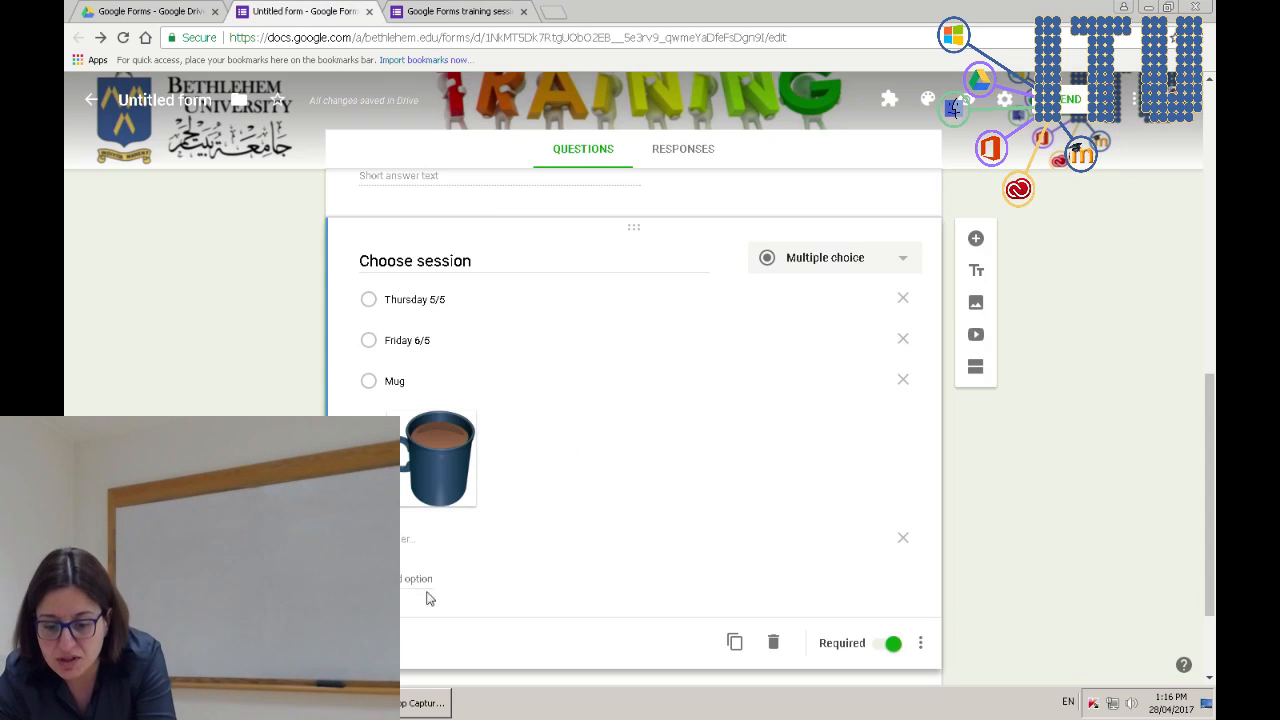
- Clear the existing label from the third session option
double_click(424, 382)
key("BackSpace")
left_click(430, 341)
left_click(435, 381)
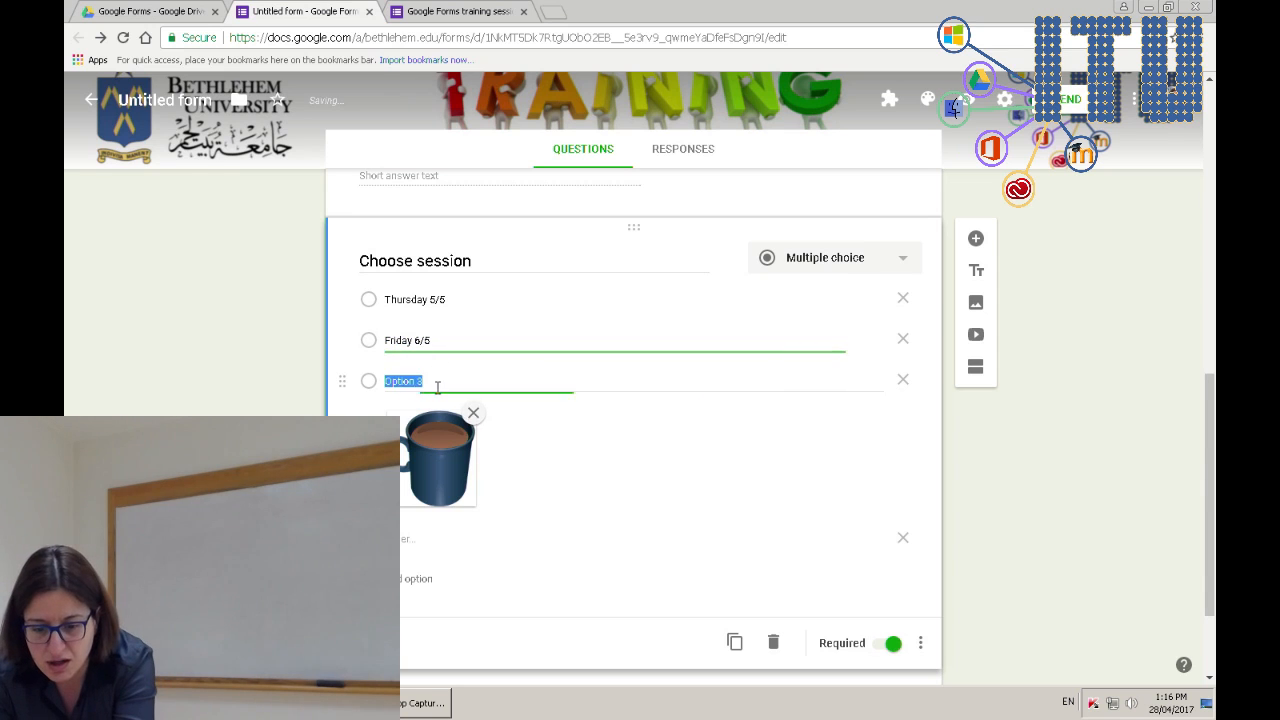
key("BackSpace")
left_click(443, 341)
left_click(426, 382)
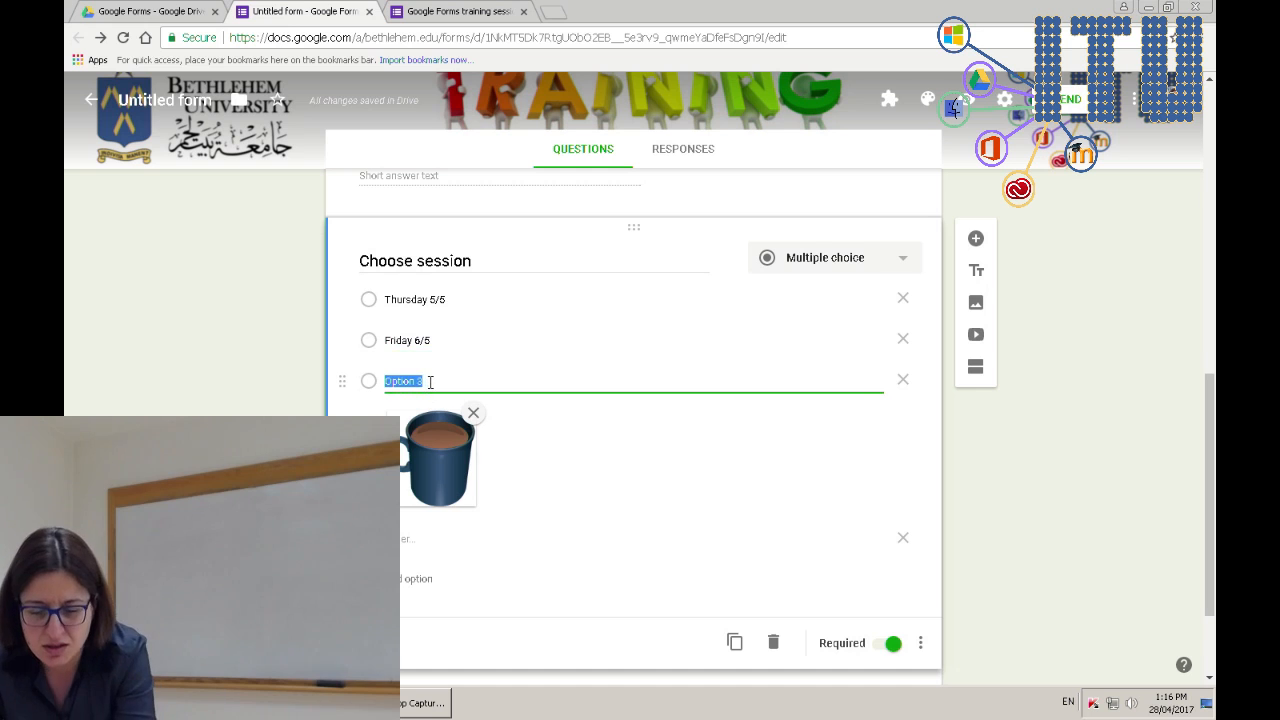
key("BackSpace")
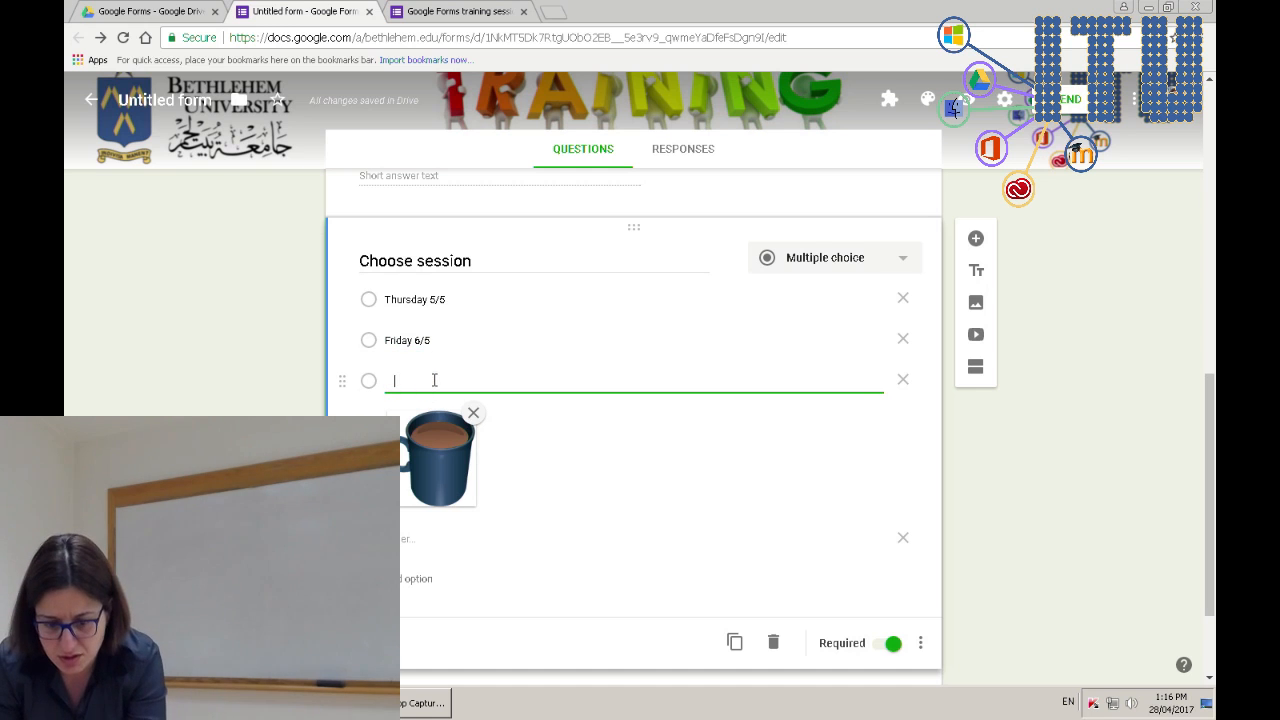
- Relabel the third option 'mug' and duplicate the Choose session question
left_click(362, 450)
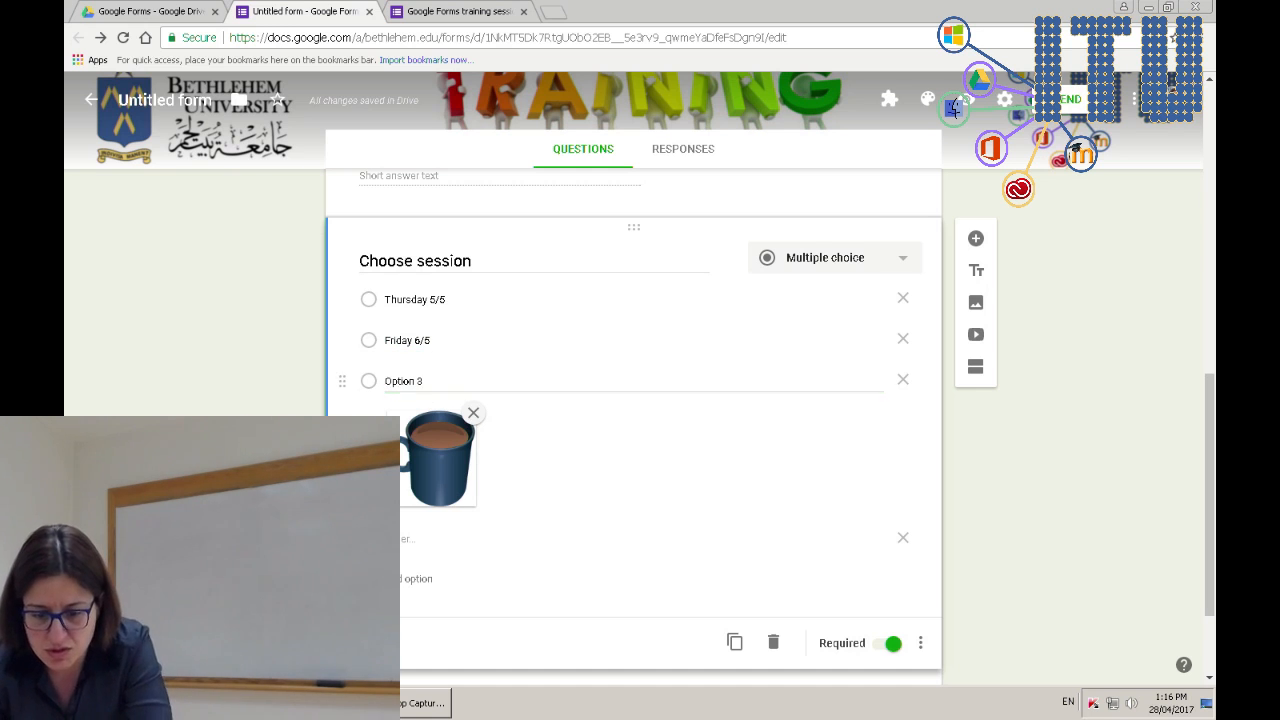
left_click(400, 380)
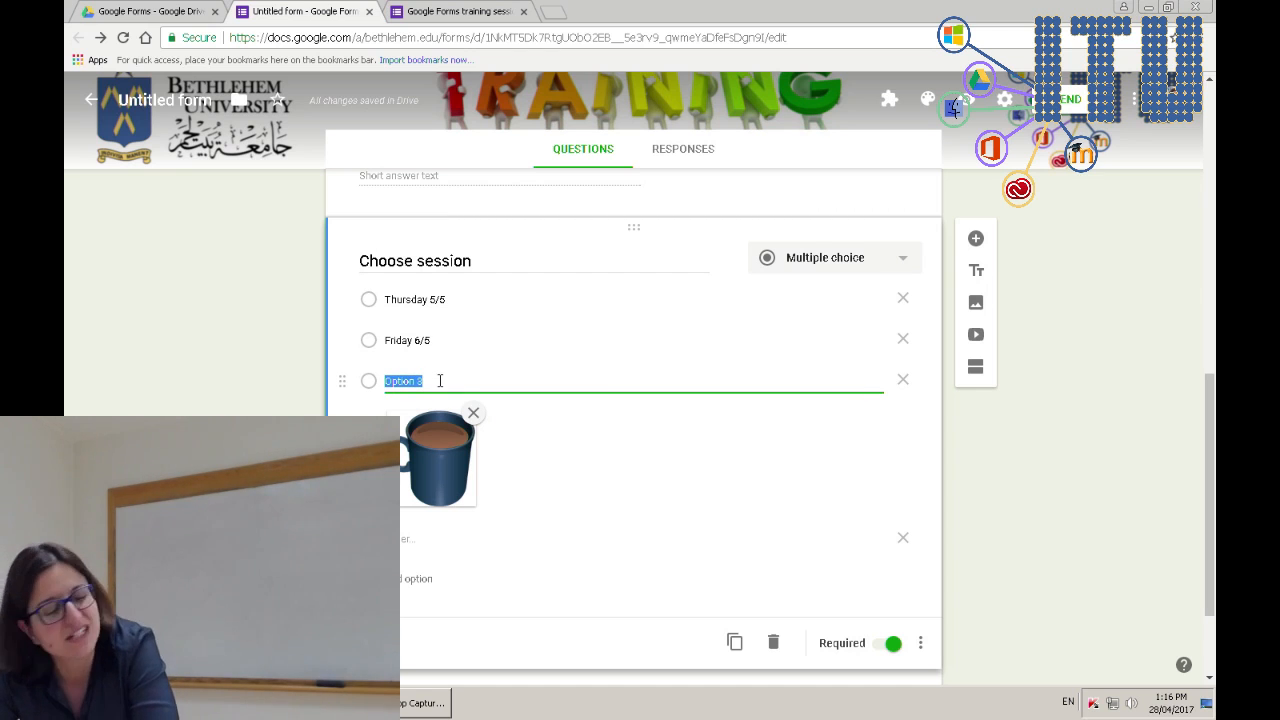
type("mug")
key("Tab")
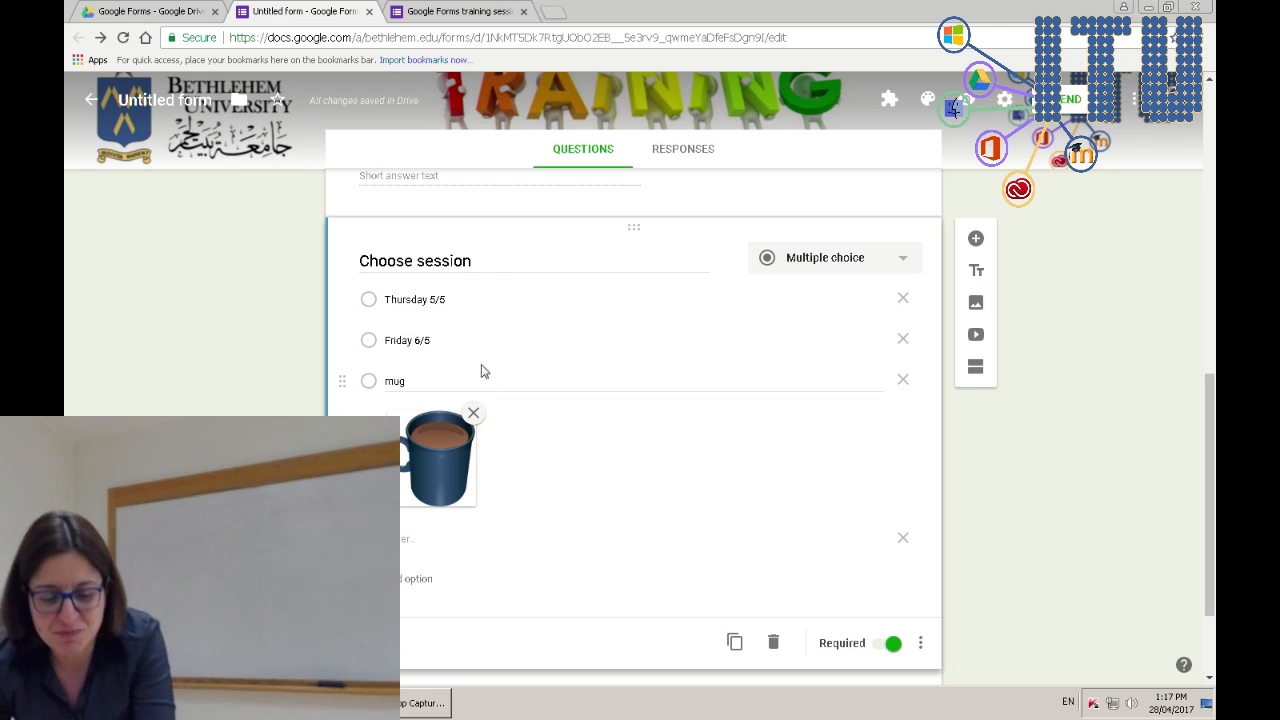
left_click(413, 341)
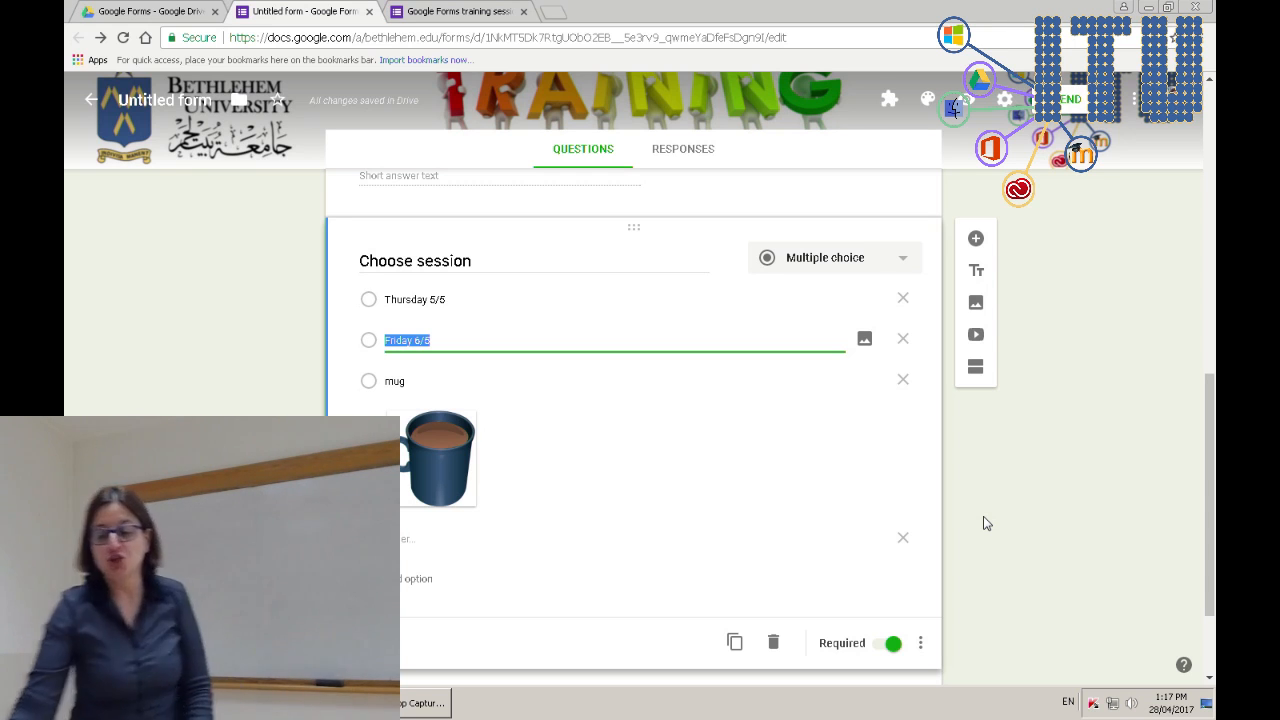
left_click(734, 642)
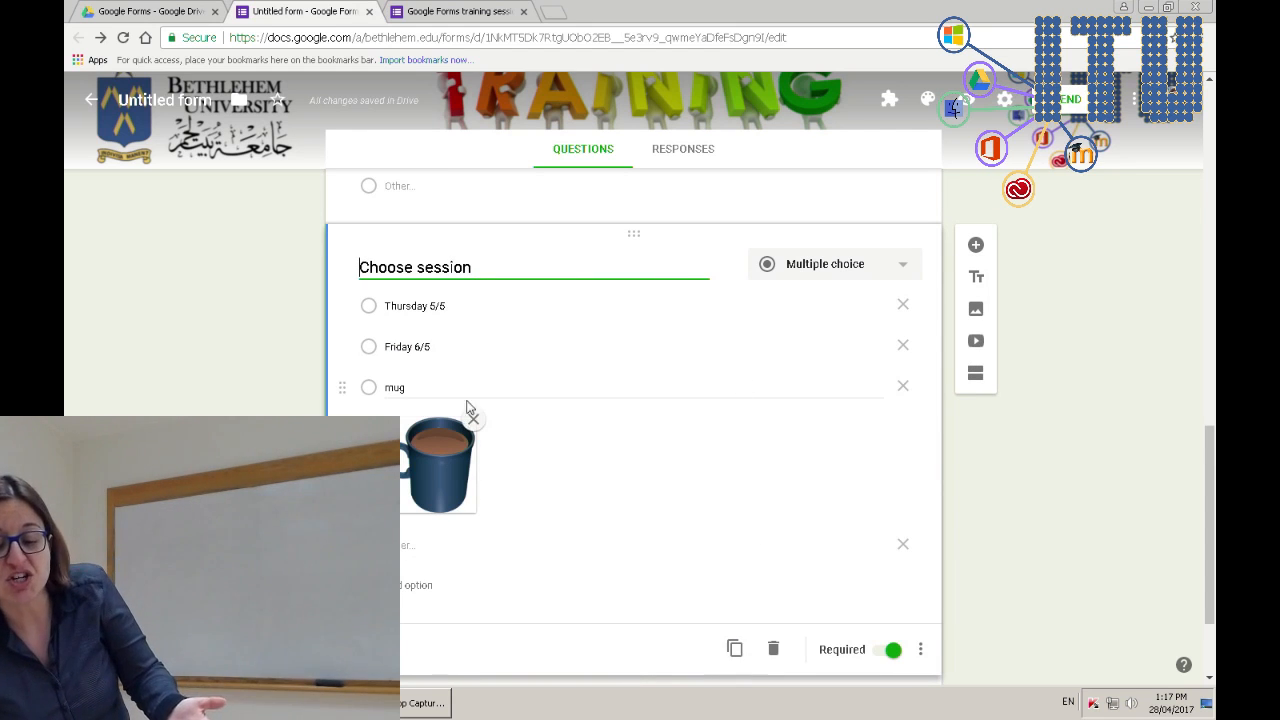
- Remove the mug picture from the duplicated question's option
left_click(473, 421)
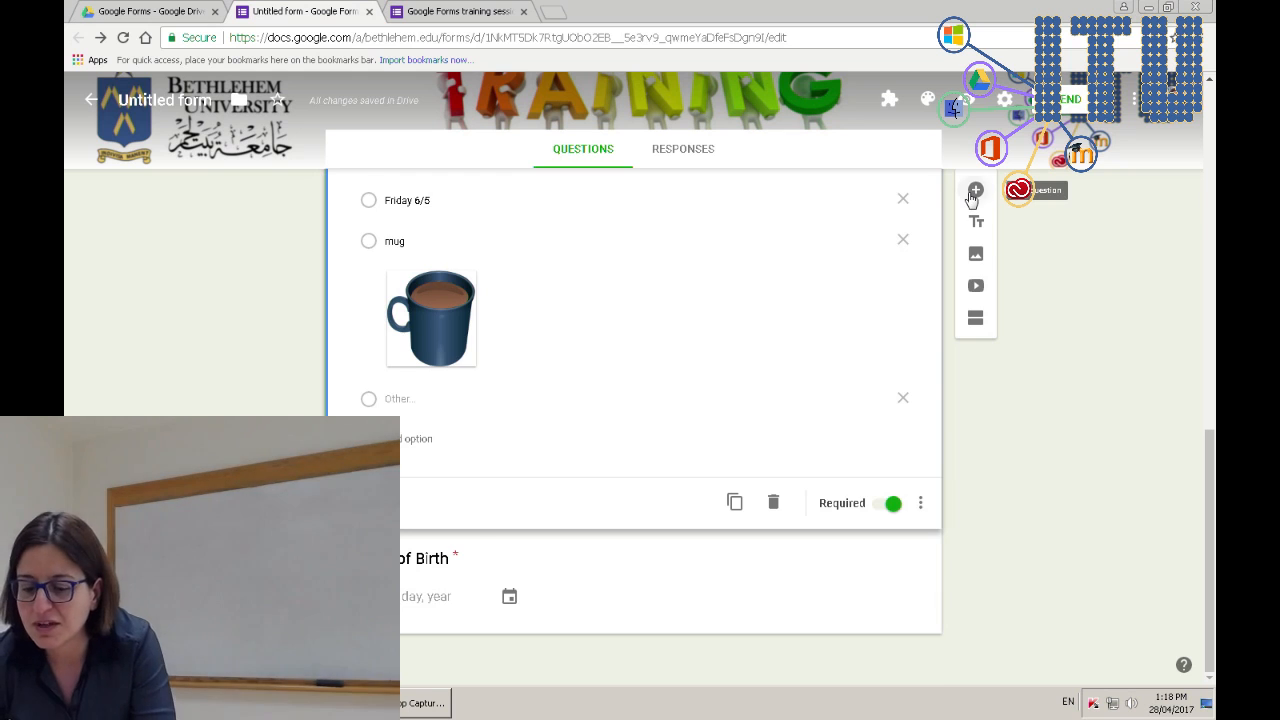
- Add a Date question titled 'date' below Choose session, followed by another blank question
left_click(975, 190)
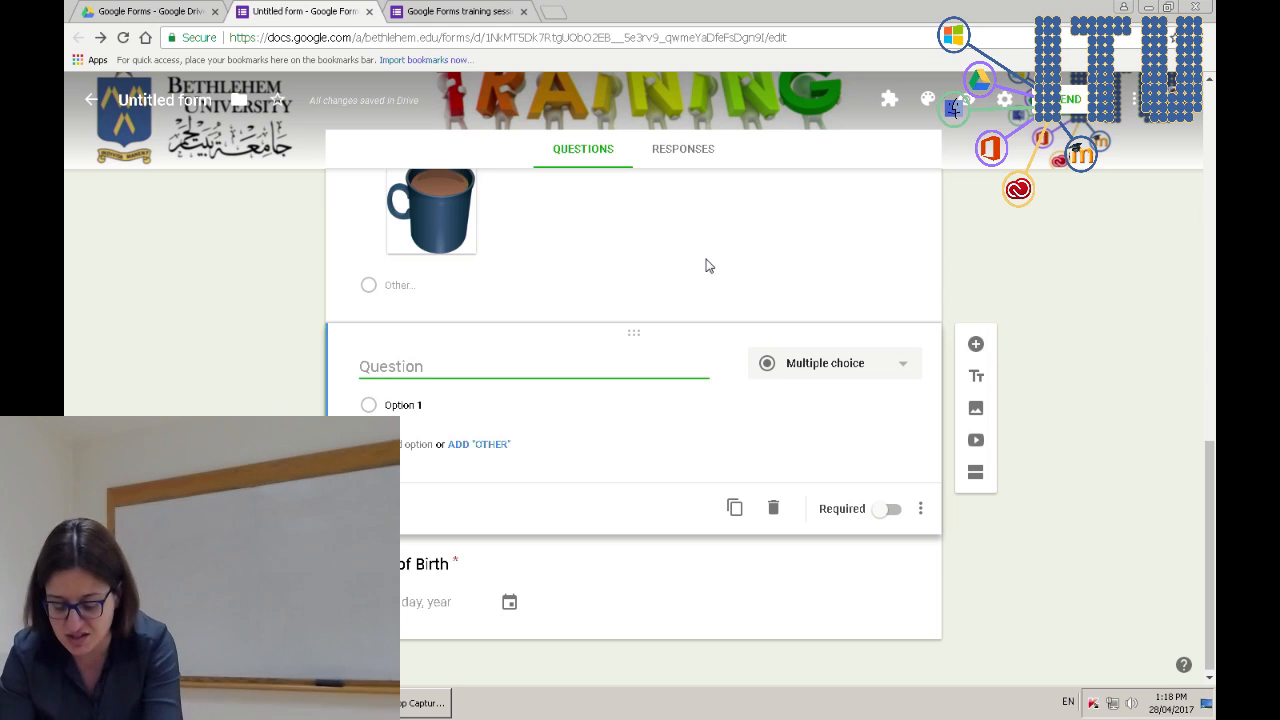
type("date")
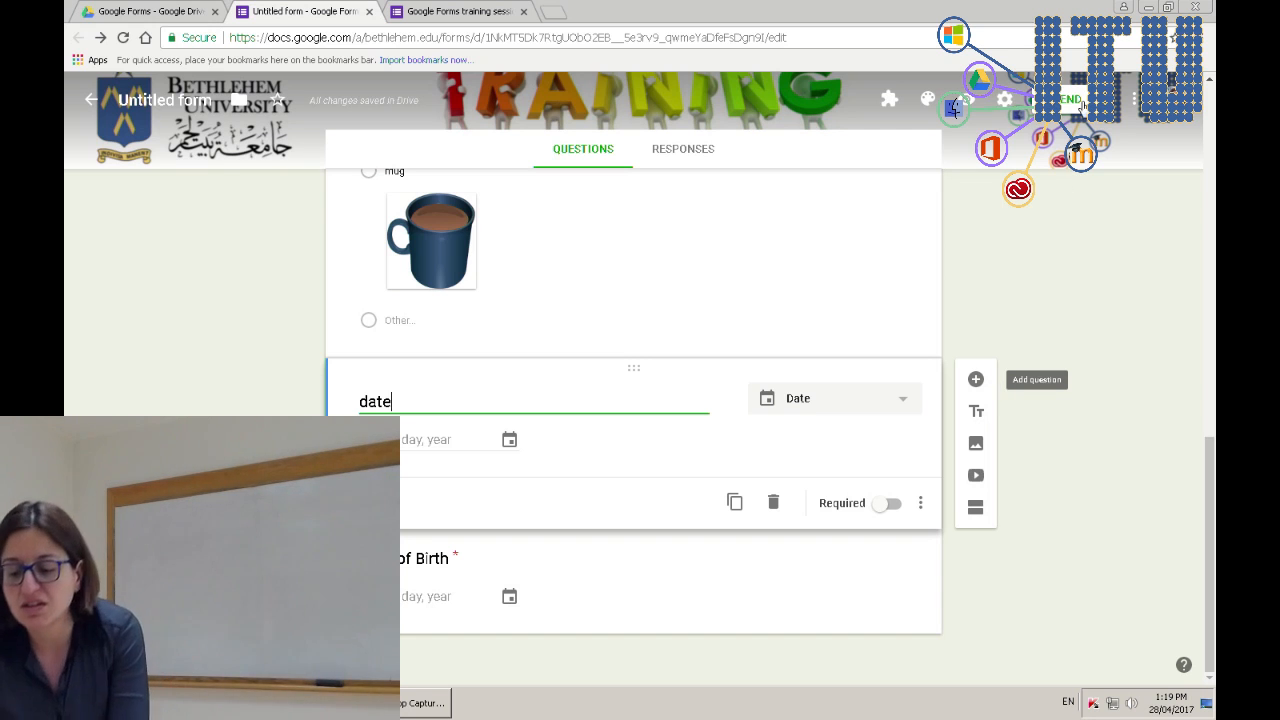
left_click(976, 380)
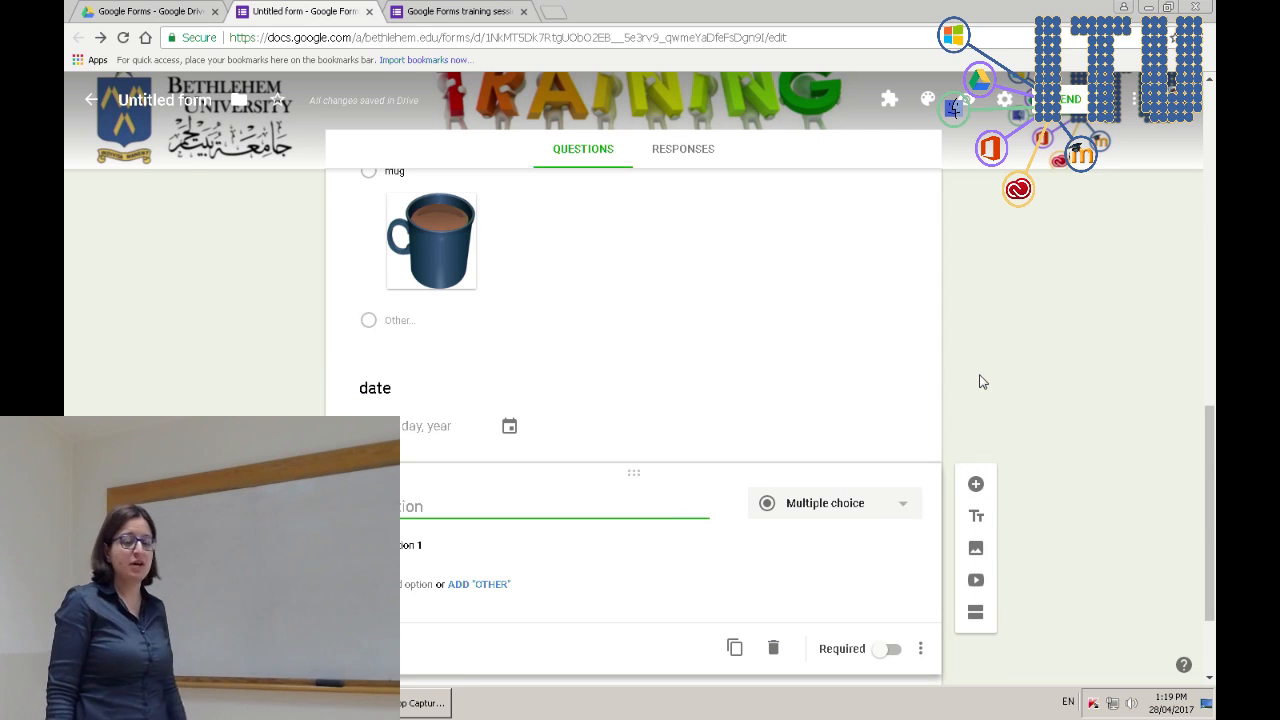
- Make the new question a Checkboxes question asking about favourite colours
left_click(864, 505)
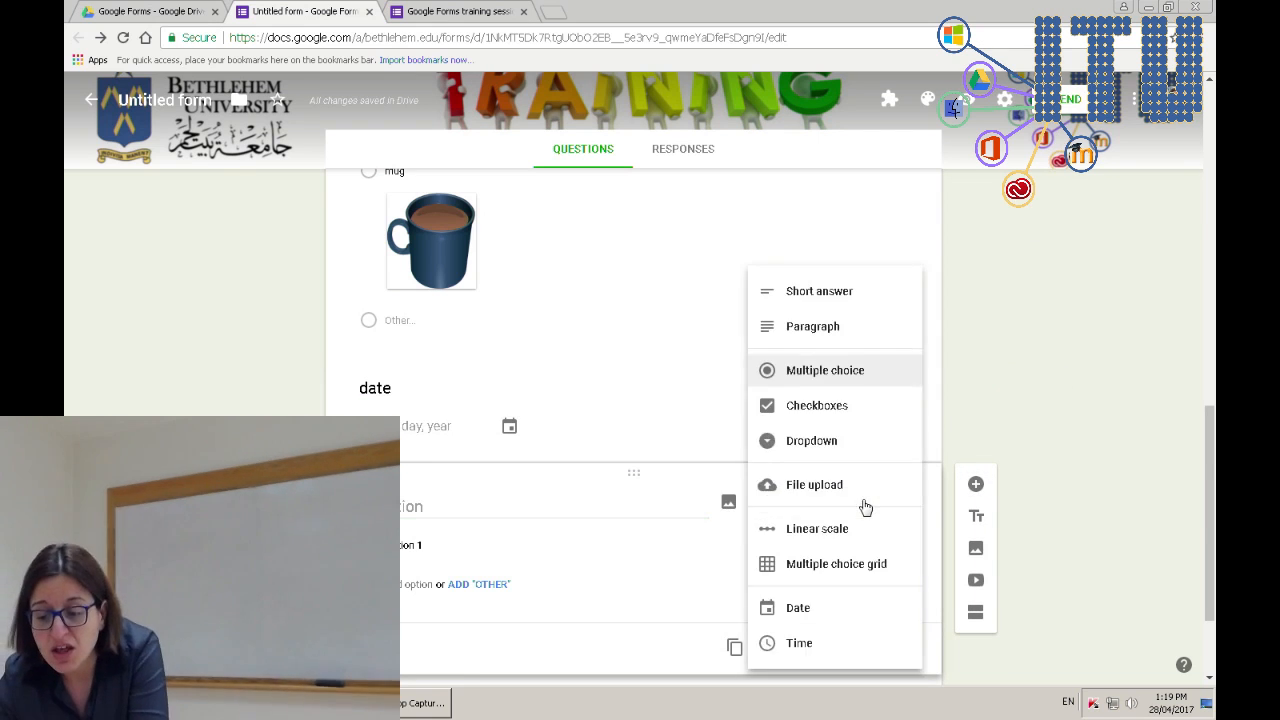
left_click(850, 410)
left_click(458, 510)
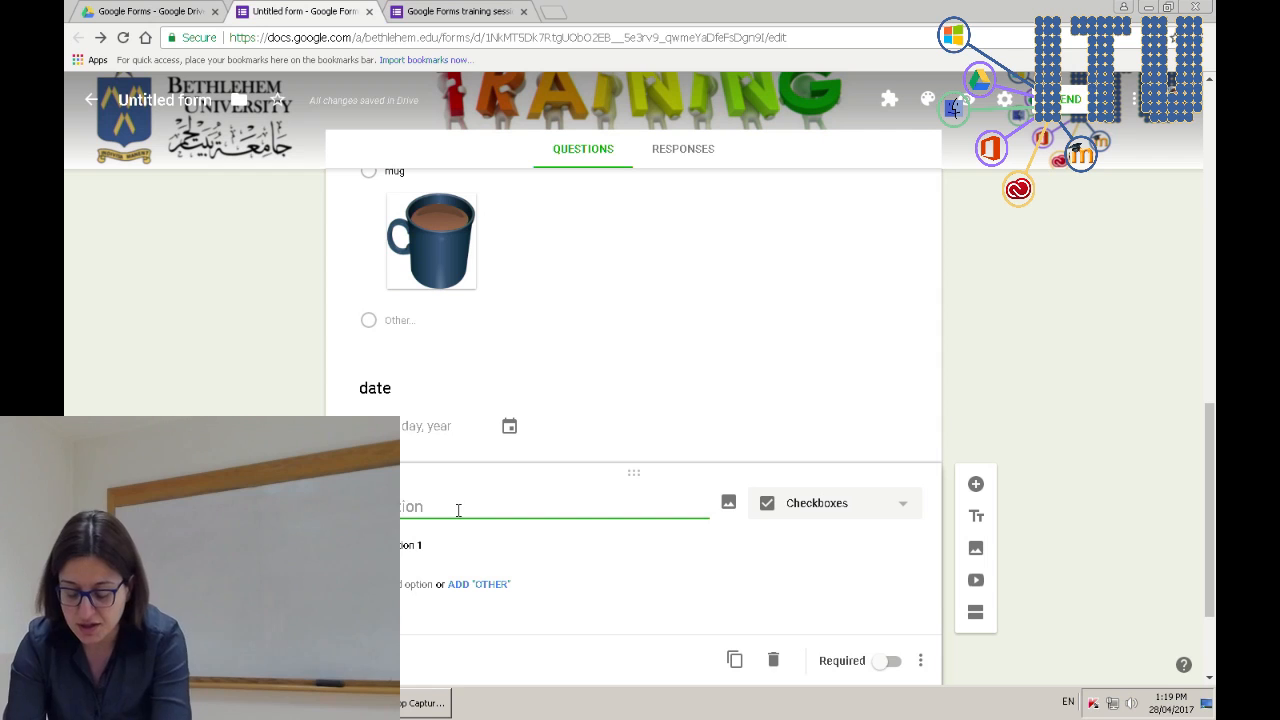
type("Which do you")
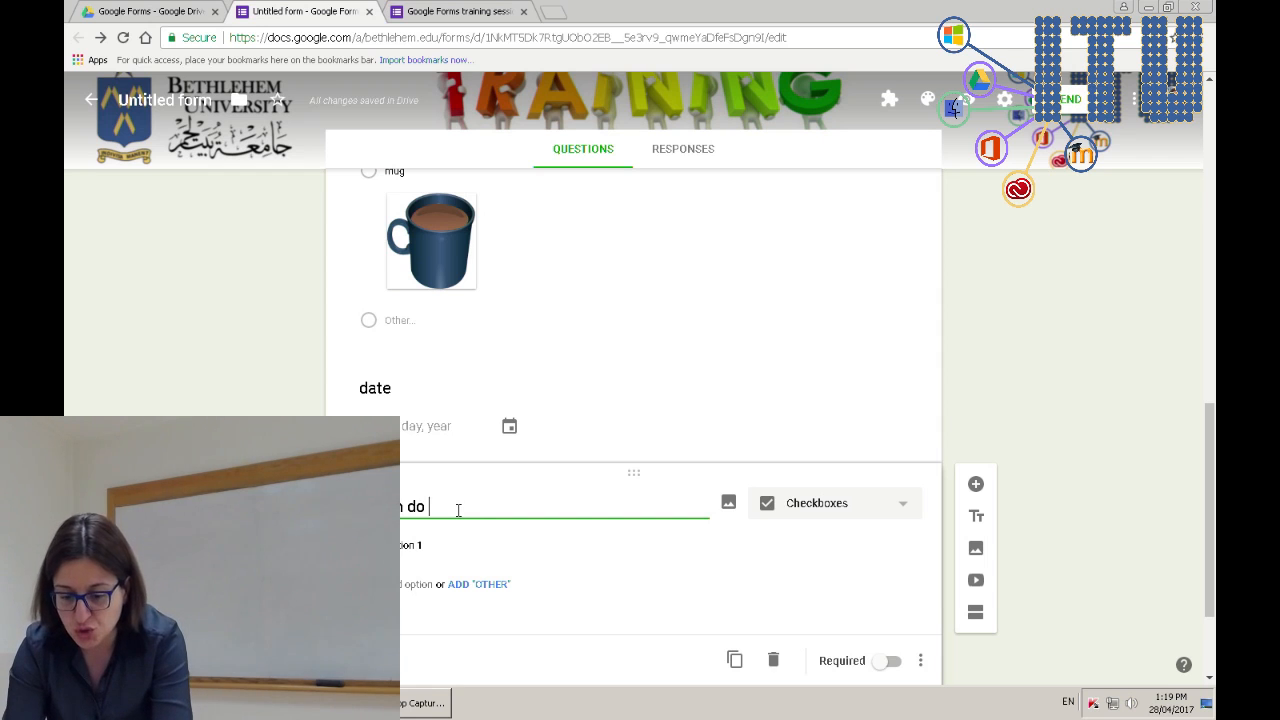
key("BackSpace")
key("BackSpace")
key("BackSpace")
key("BackSpace")
key("BackSpace")
key("BackSpace")
key("BackSpace")
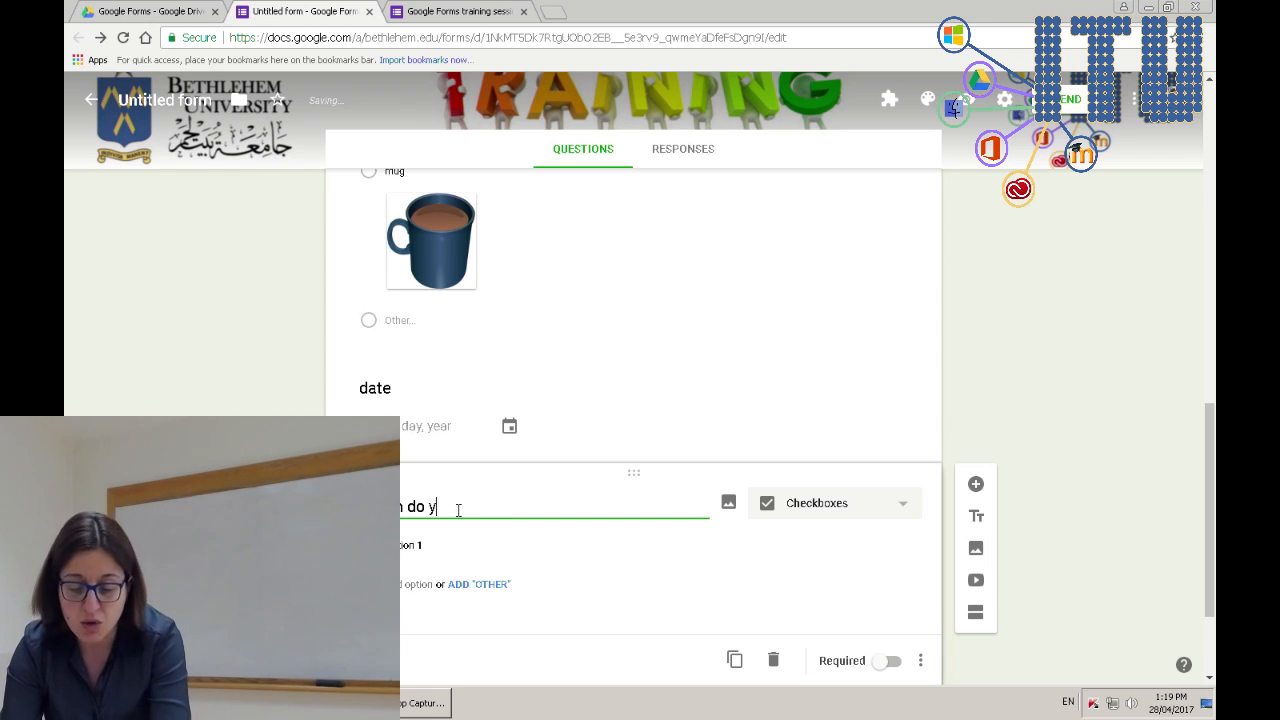
type("are your f")
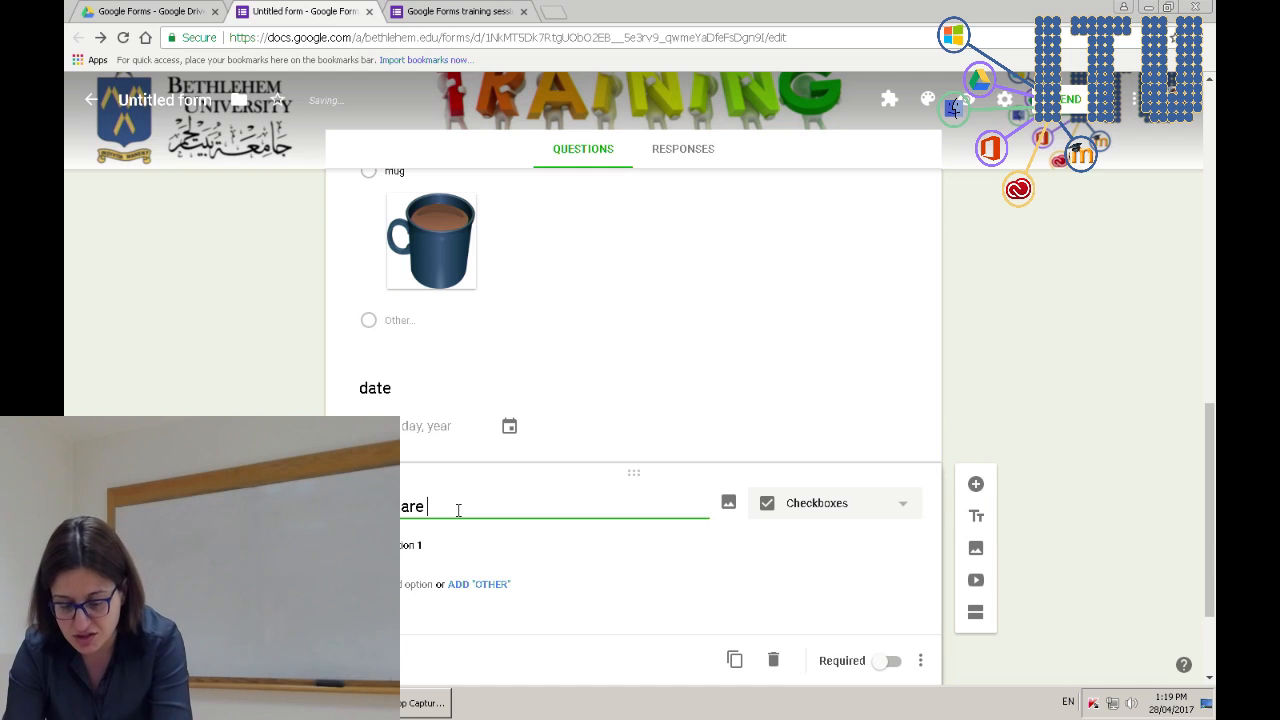
type("ou")
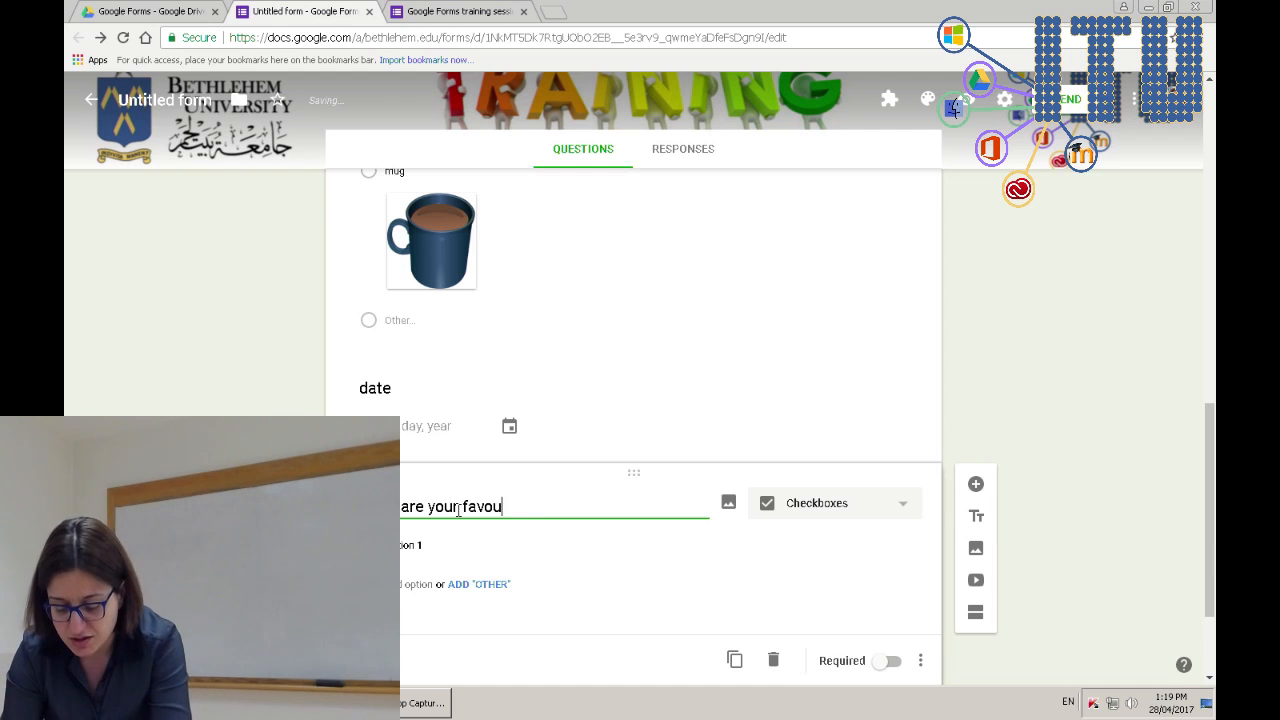
type("rite colour")
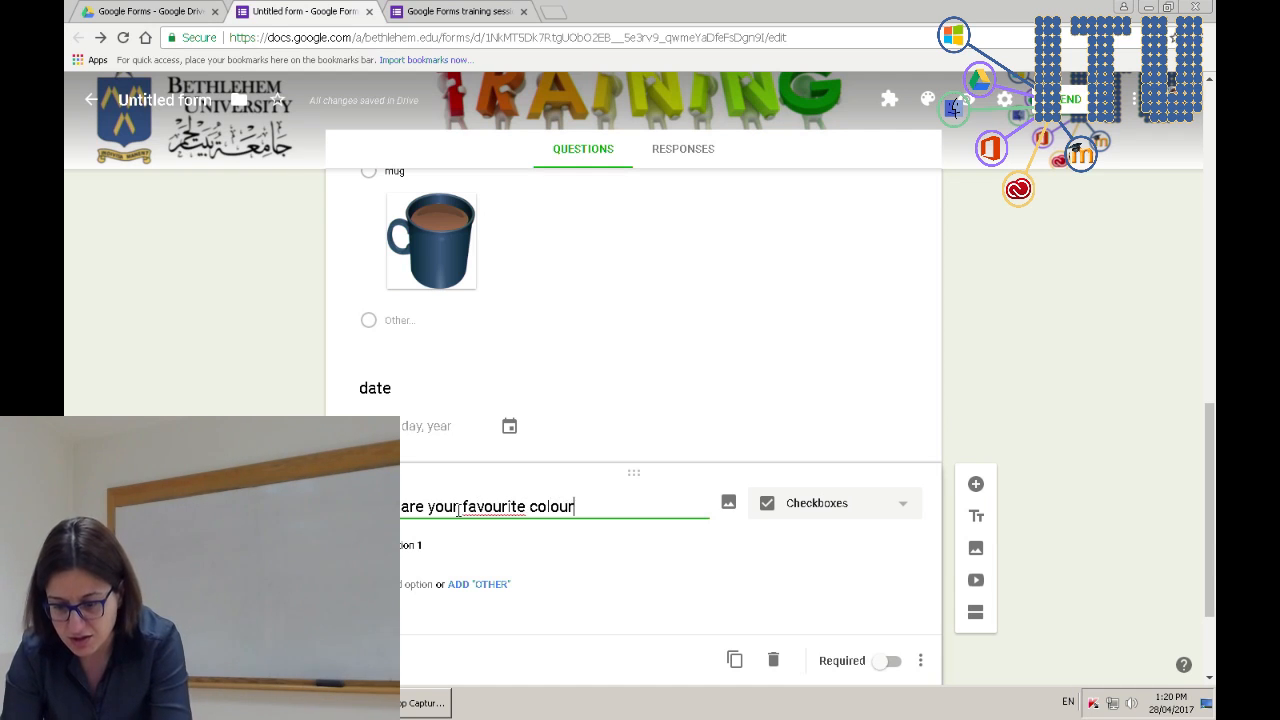
type("s?")
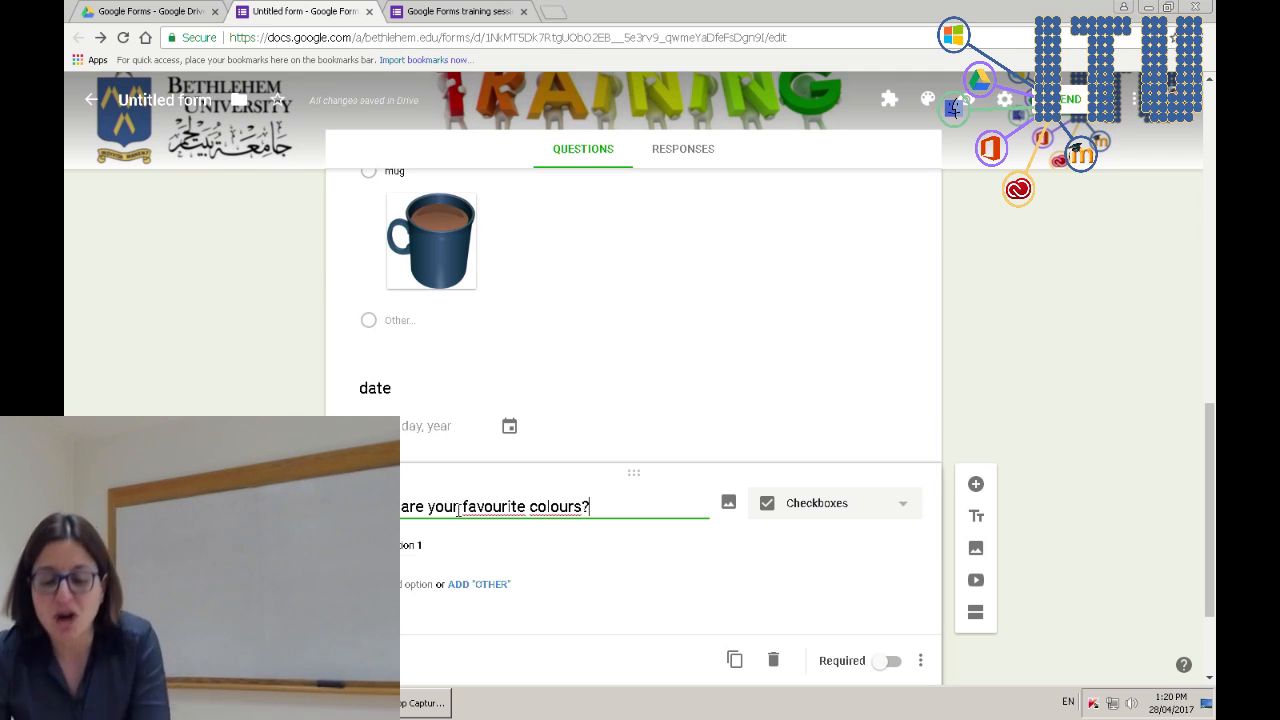
- Add colour options blue and red, plus a third option
left_click(405, 547)
type("blue")
left_click(417, 588)
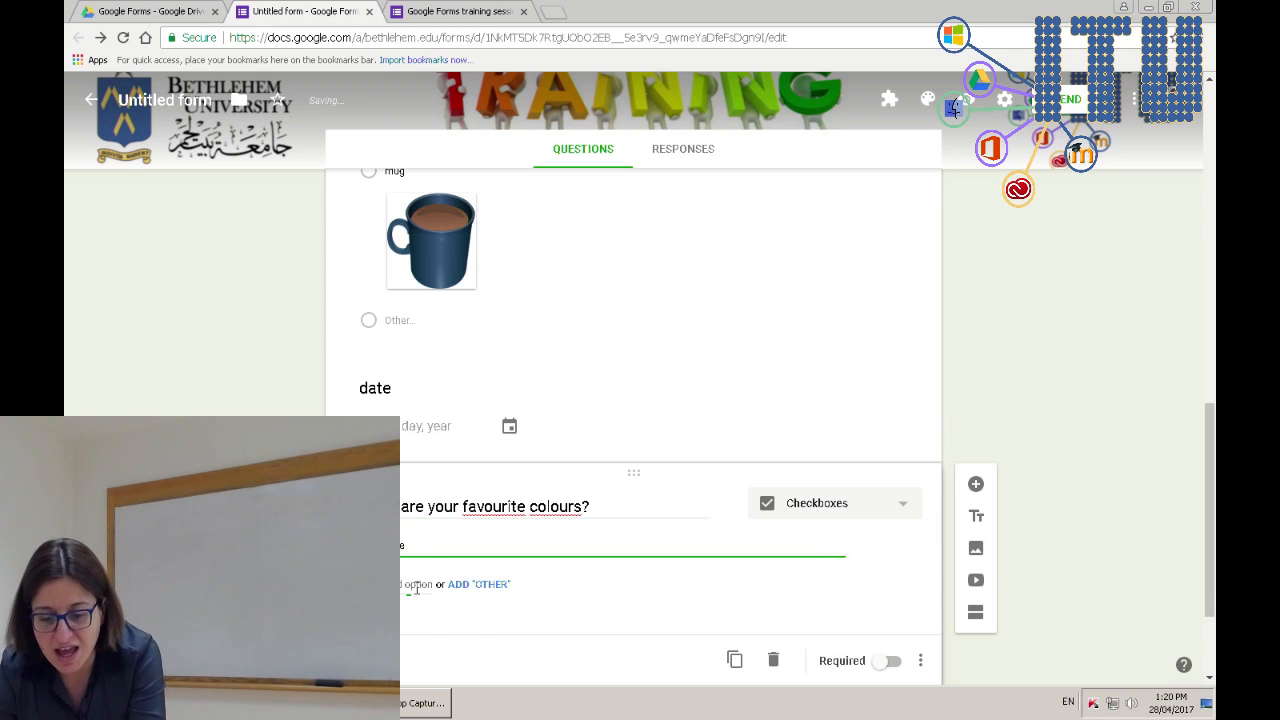
type("red")
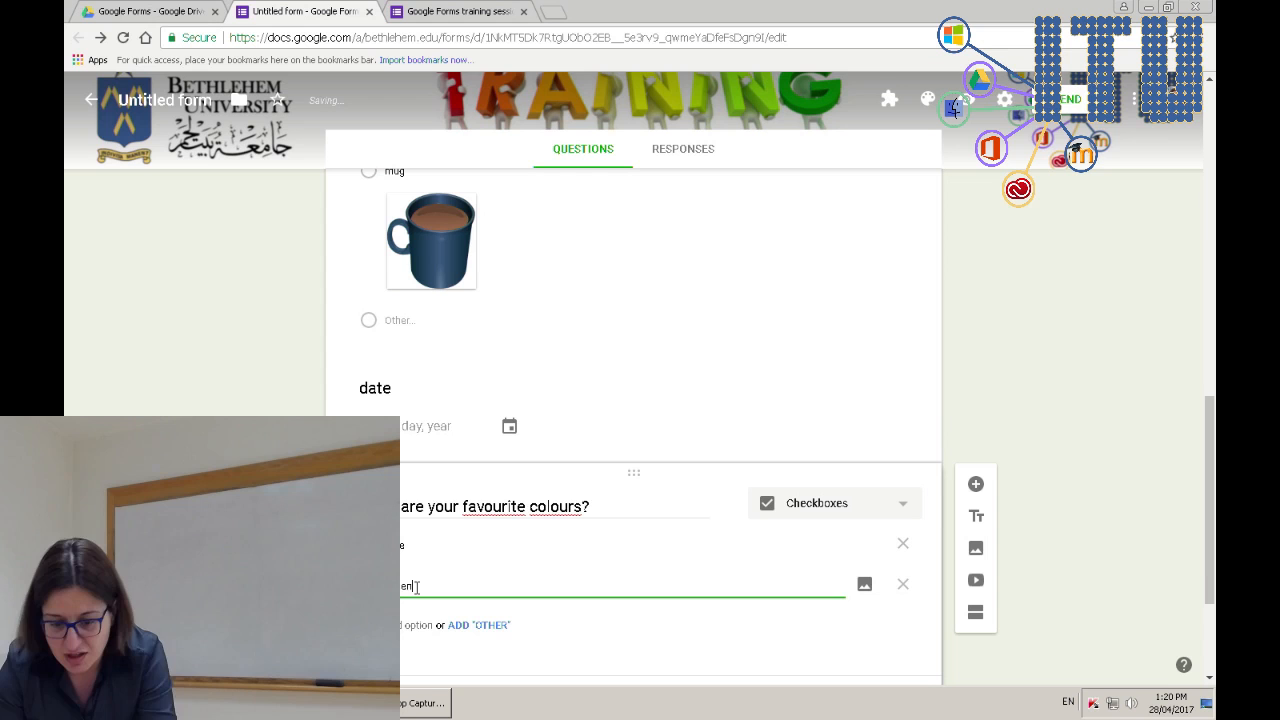
left_click(421, 625)
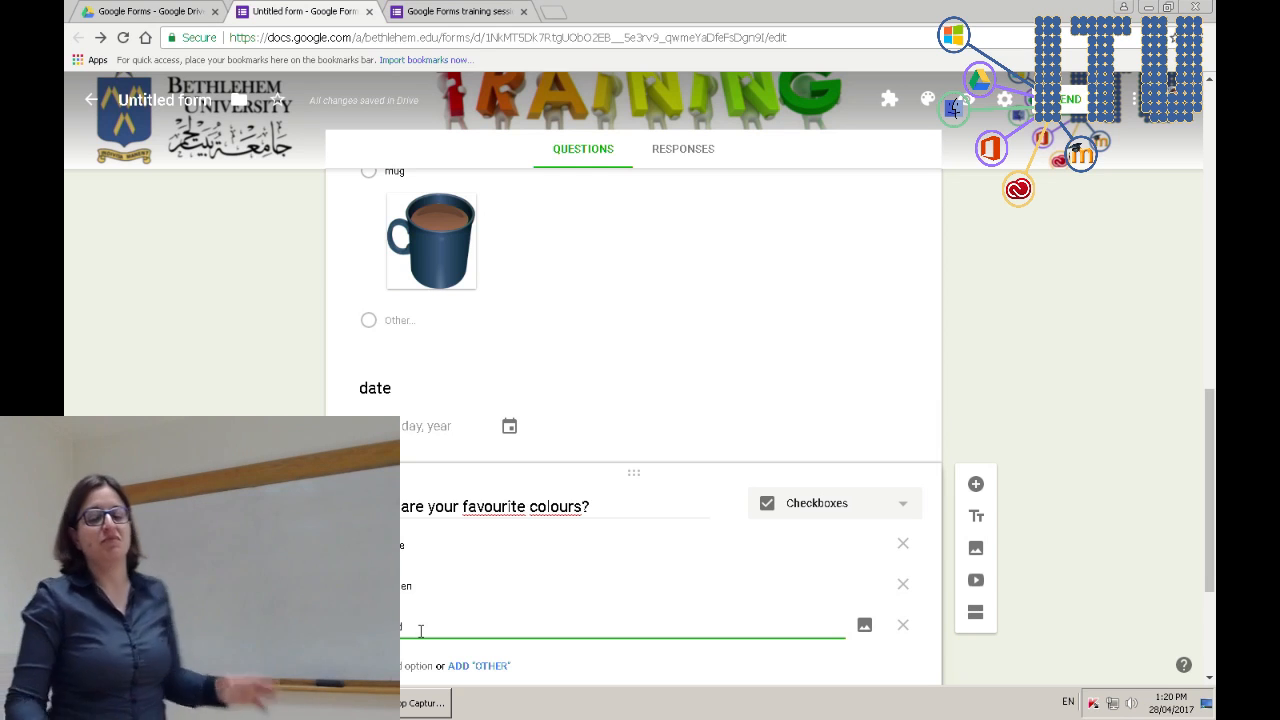
left_click(488, 10)
key("F5")
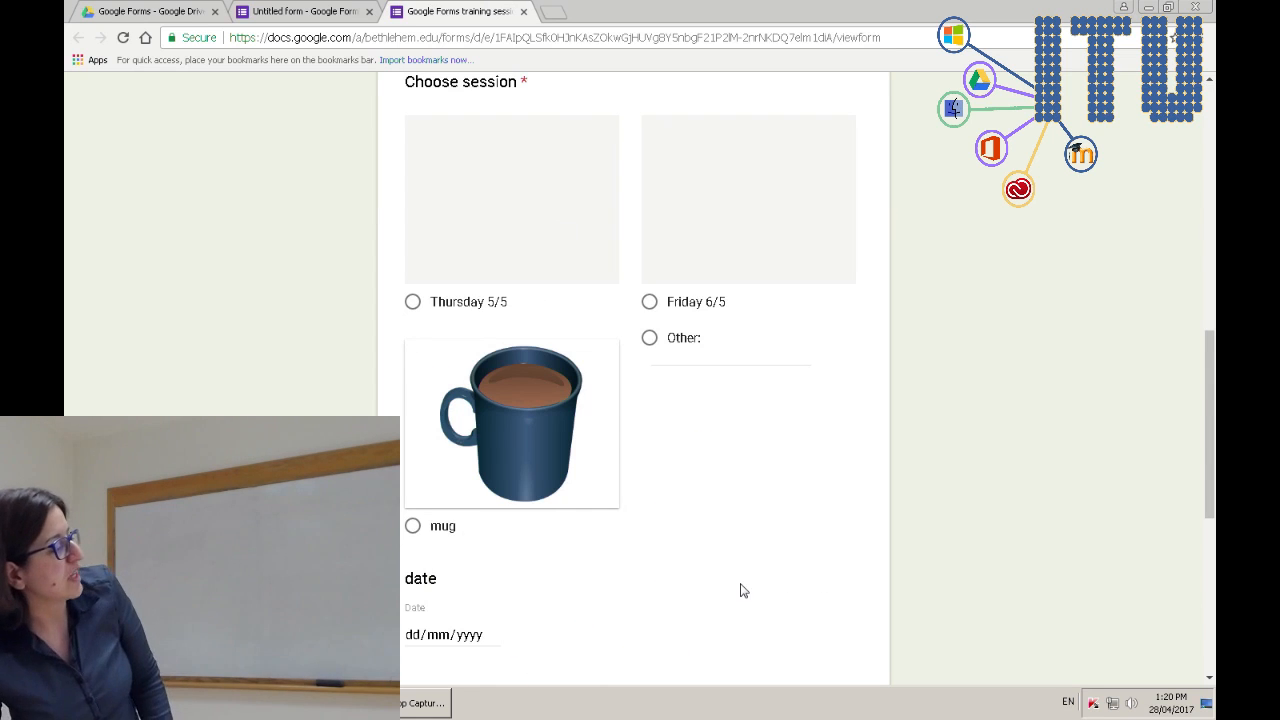
scroll(740, 589, "down", 4)
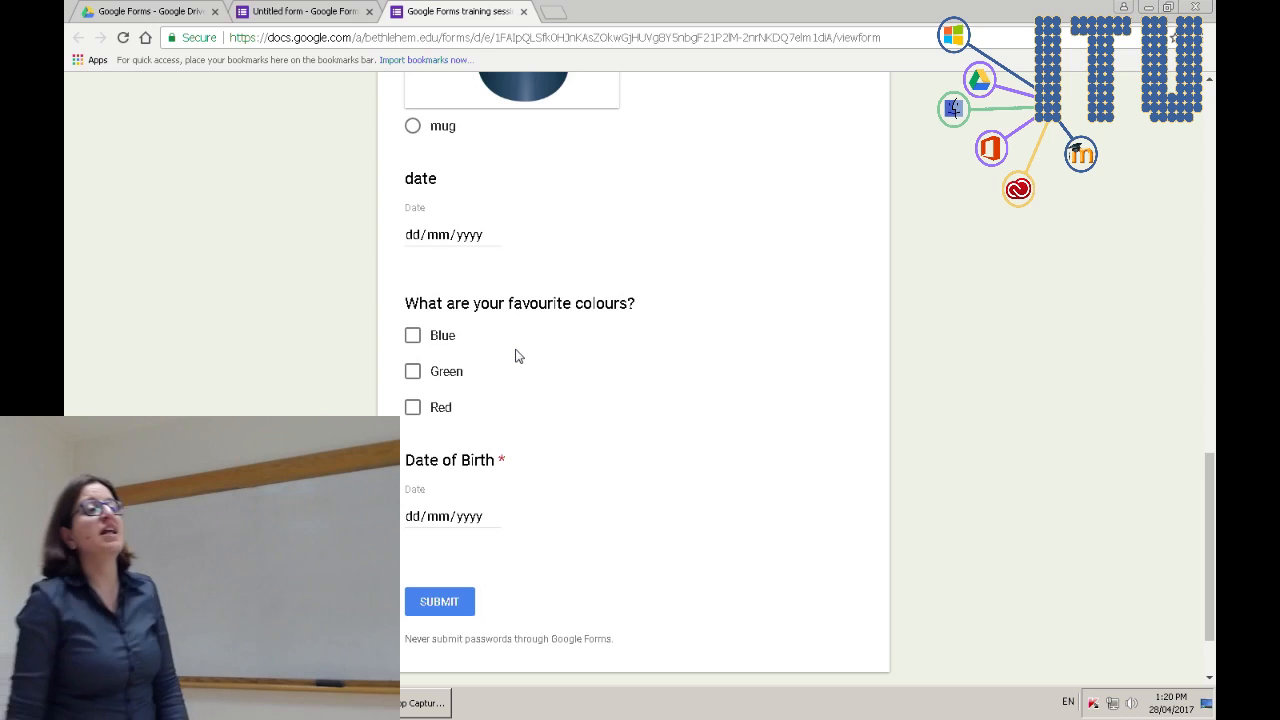
left_click(445, 345)
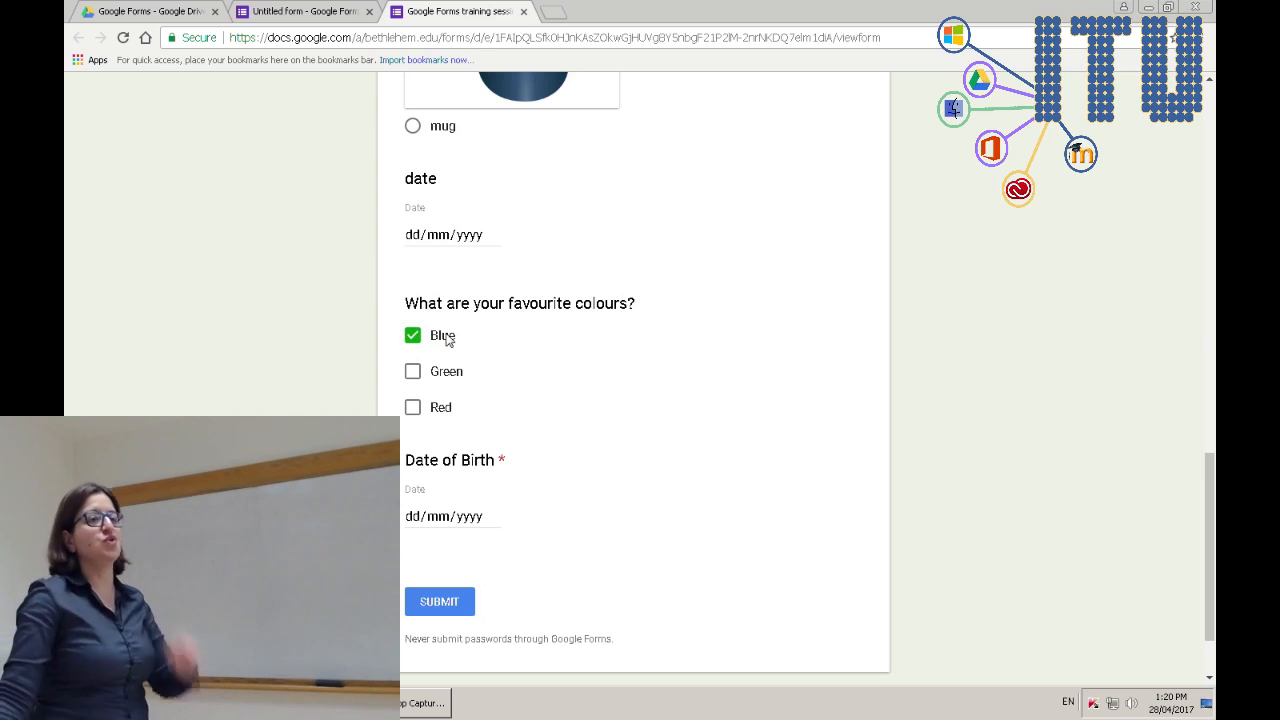
left_click(440, 380)
left_click(427, 413)
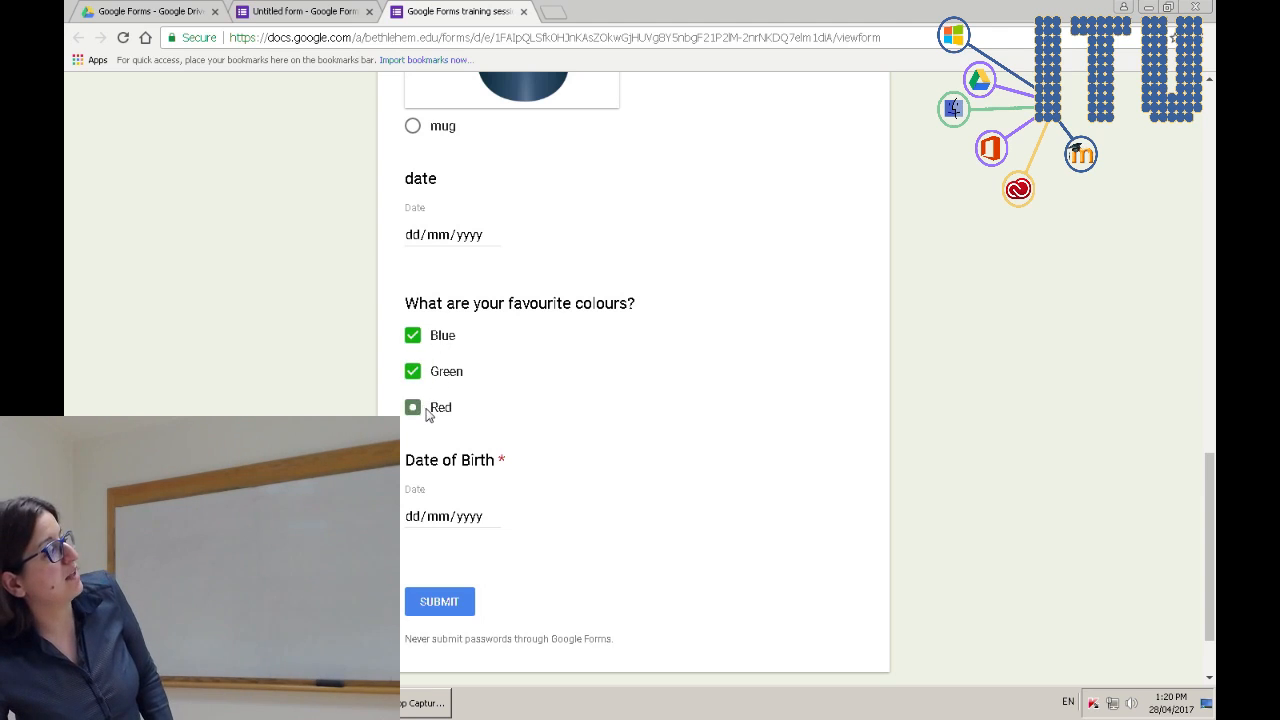
left_click(427, 412)
left_click(426, 375)
left_click(425, 338)
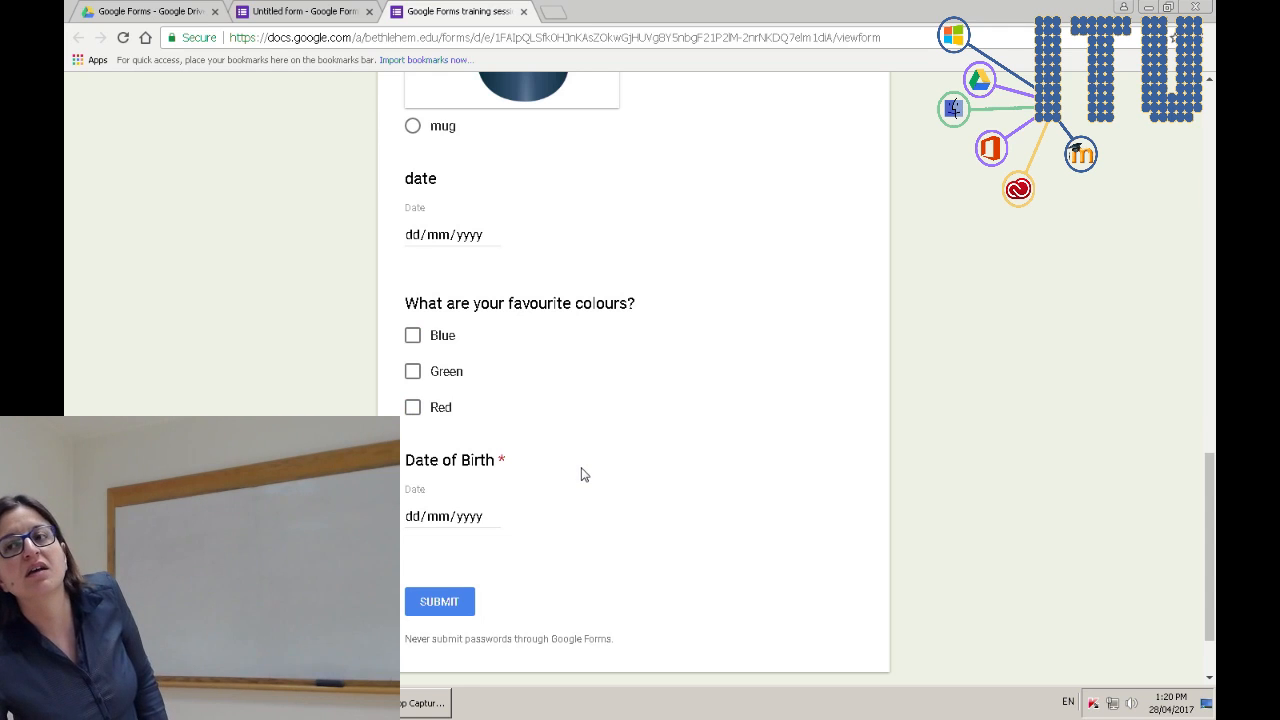
scroll(584, 474, "up", 3)
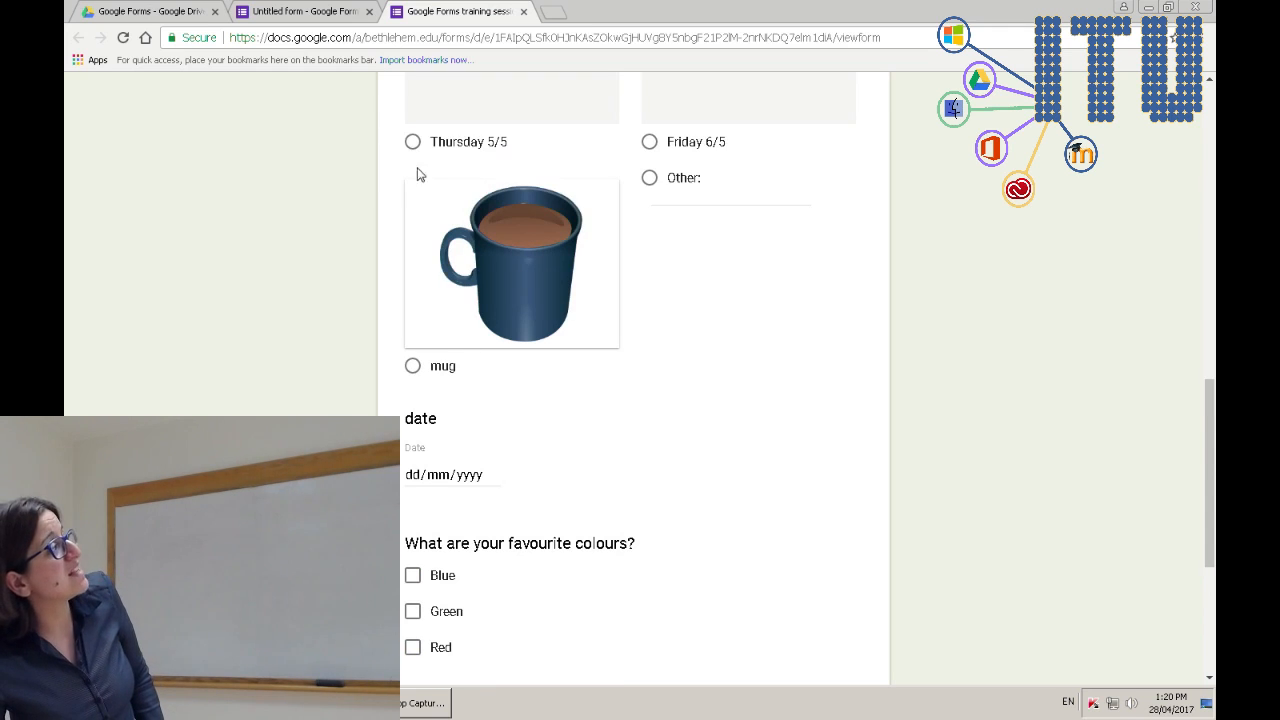
scroll(521, 373, "up", 1)
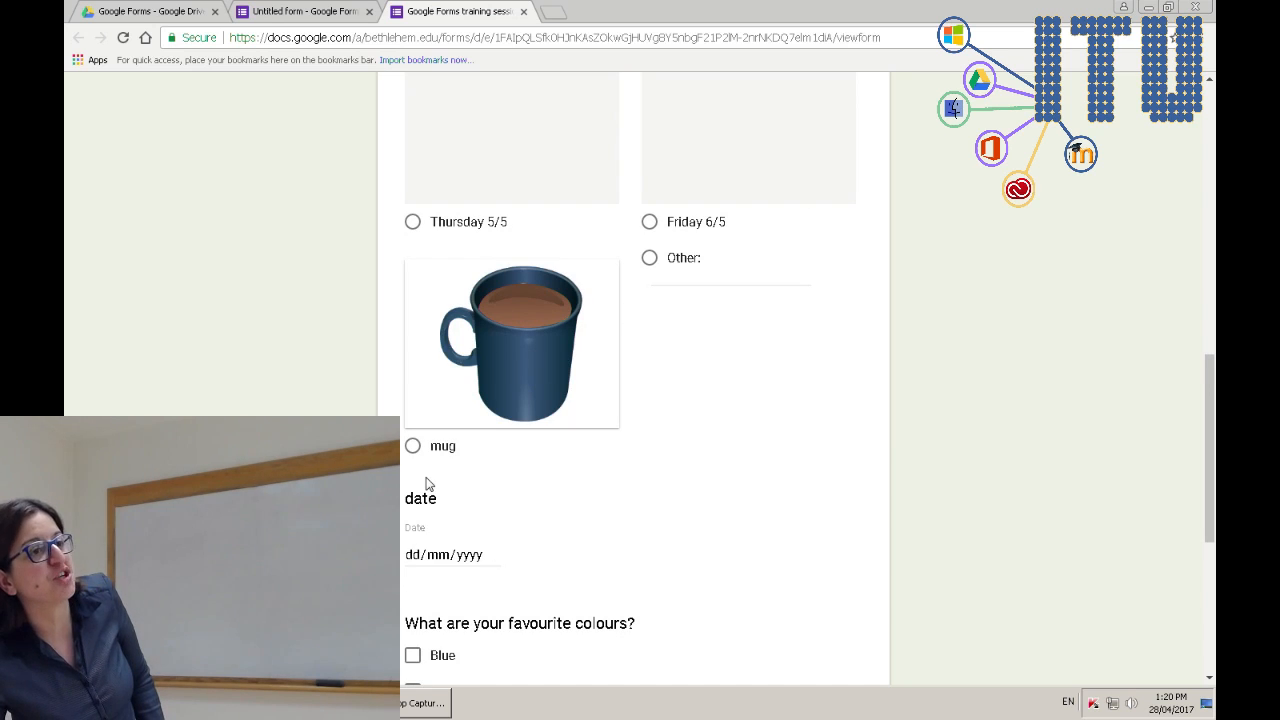
left_click(413, 223)
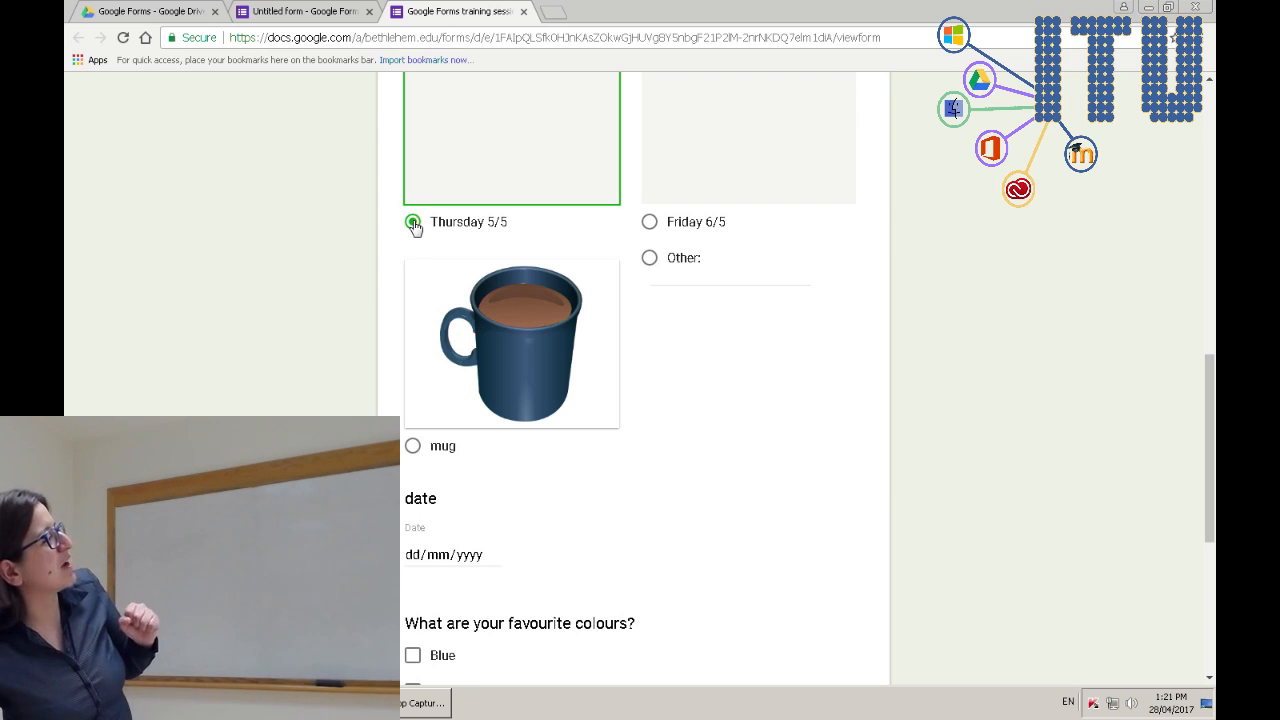
left_click(651, 223)
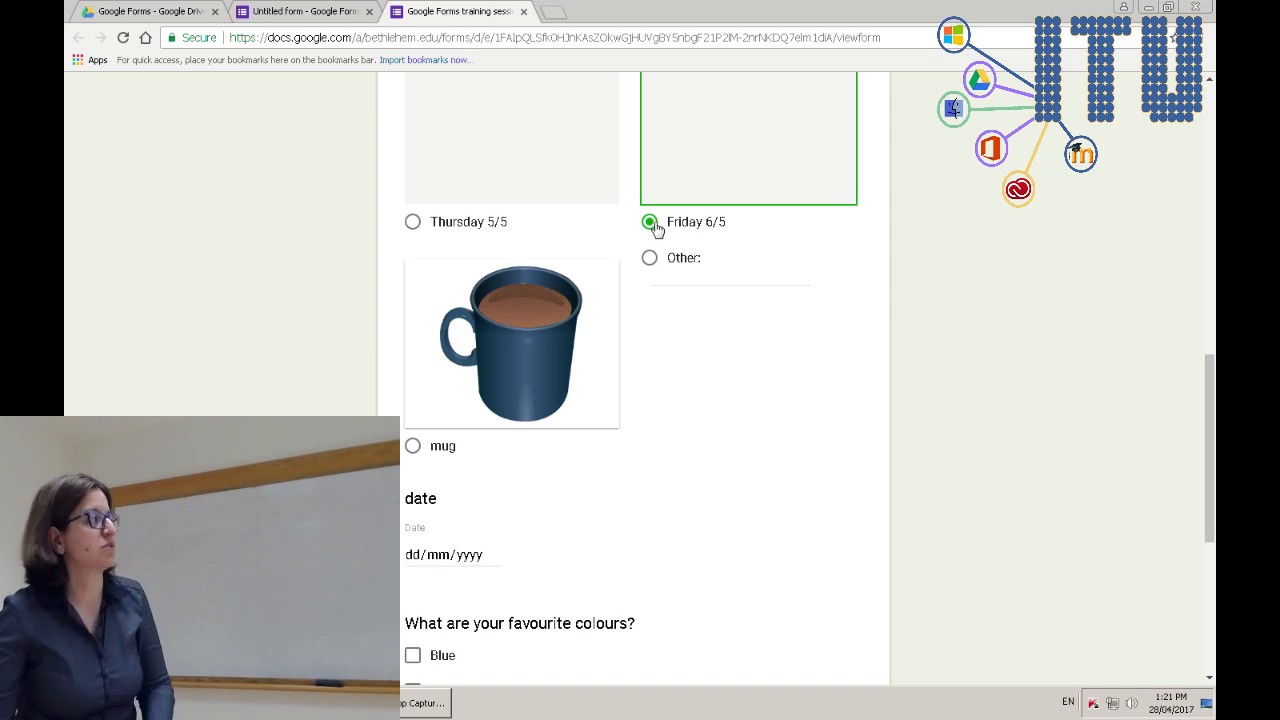
left_click(272, 8)
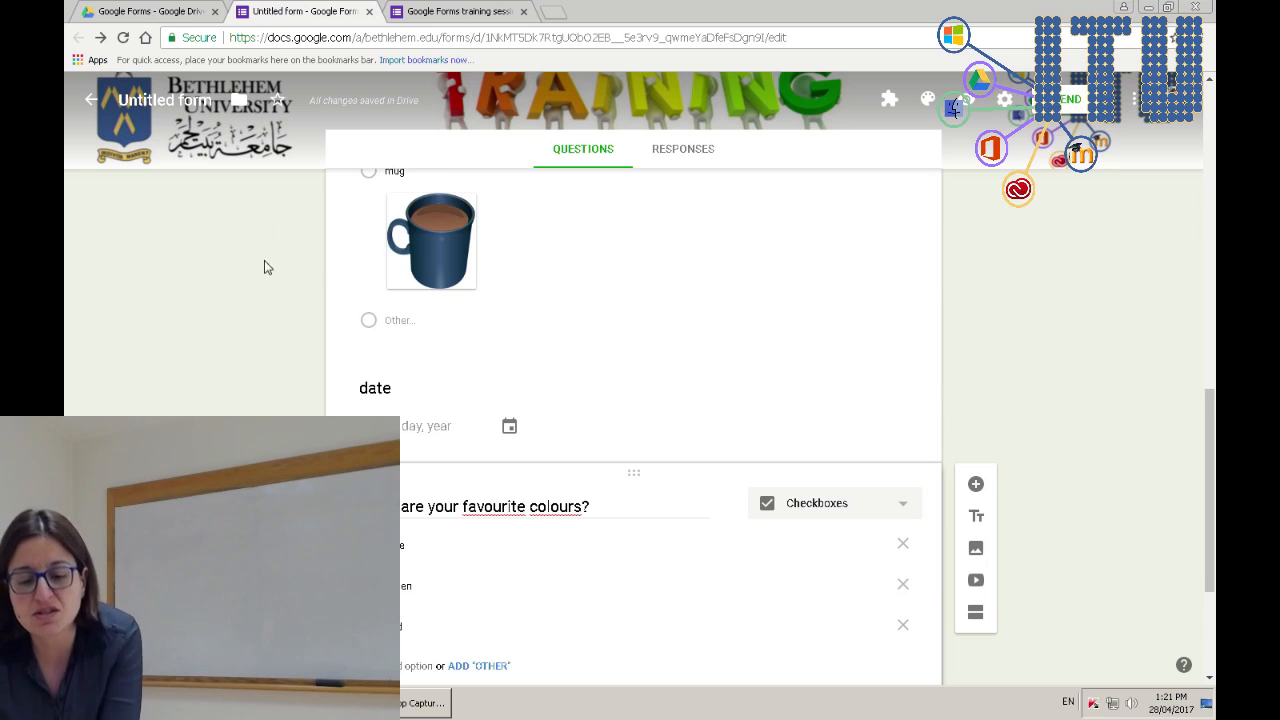
- Drag the favourite colours question up beneath Choose session, then reposition the Choose session card
scroll(633, 420, "down", 2)
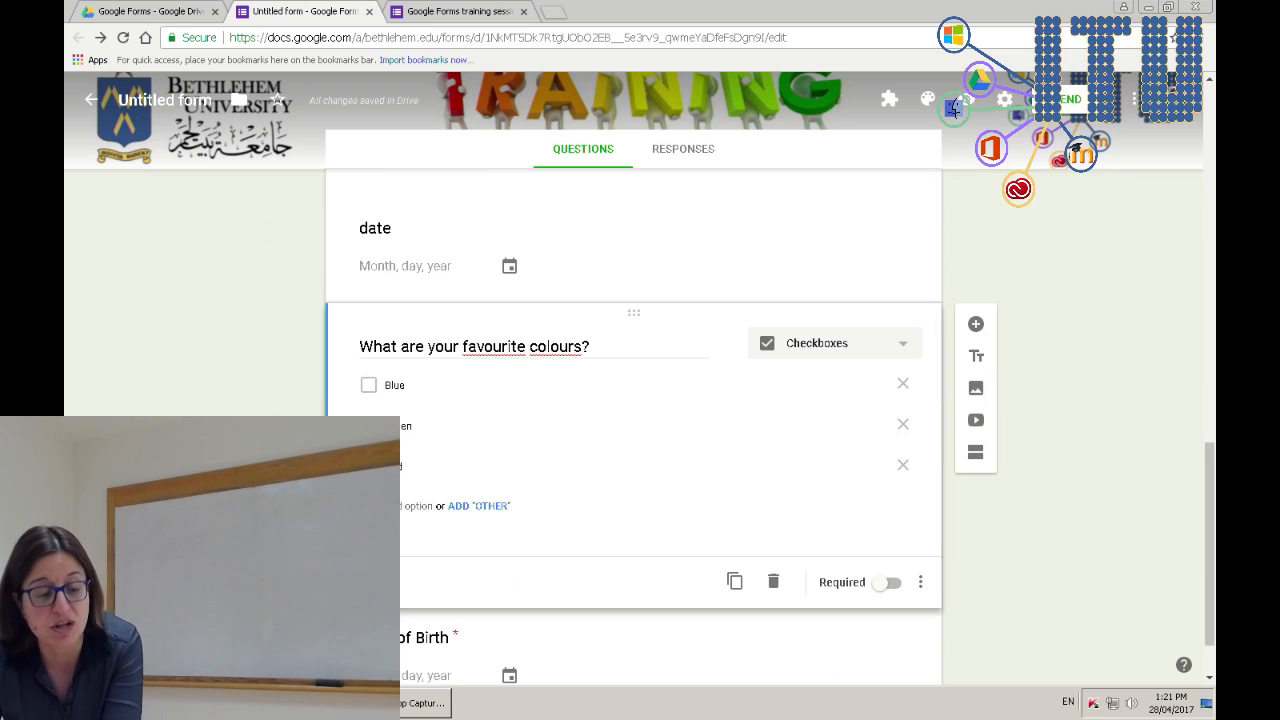
scroll(633, 420, "down", 1)
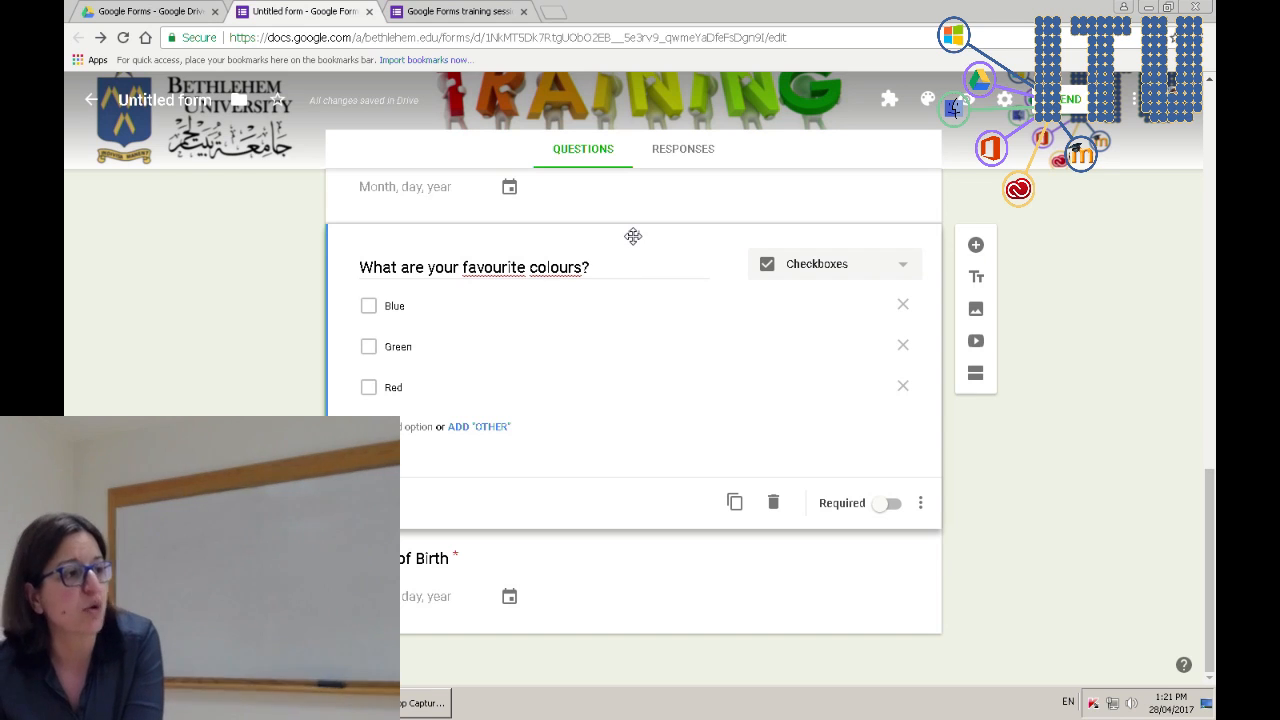
left_click_drag(633, 236, 615, 127)
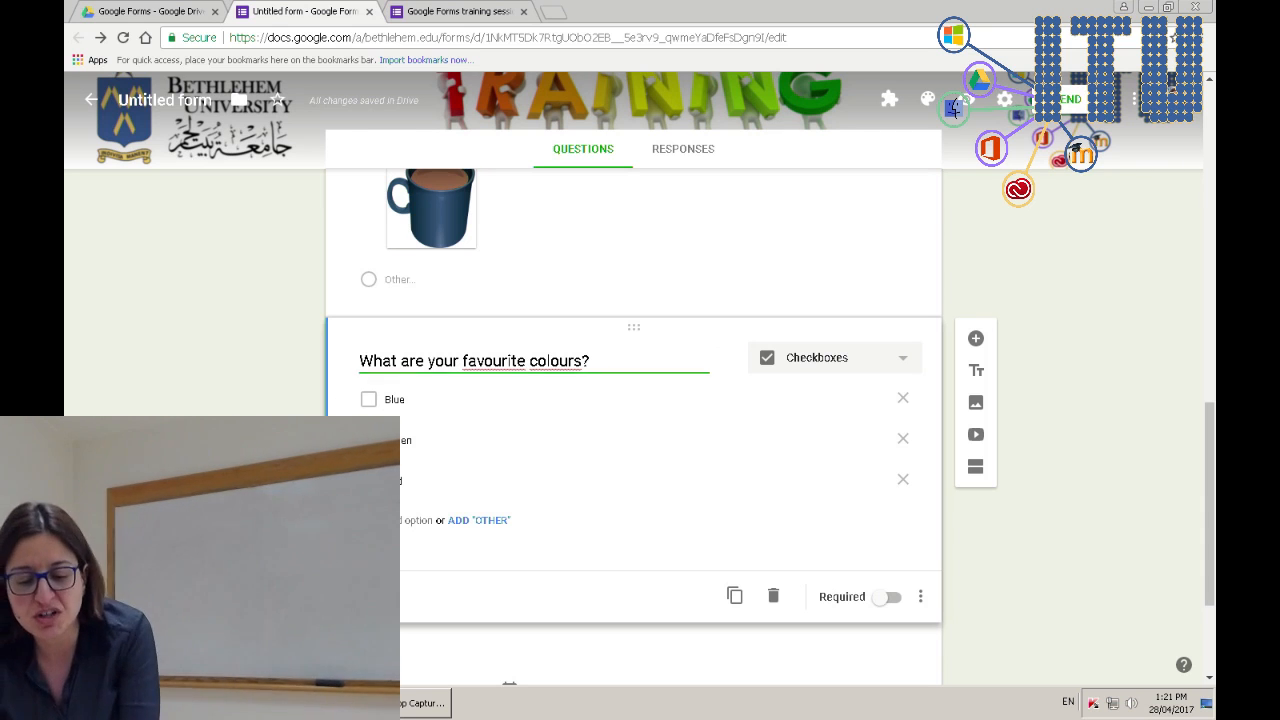
left_click(500, 278)
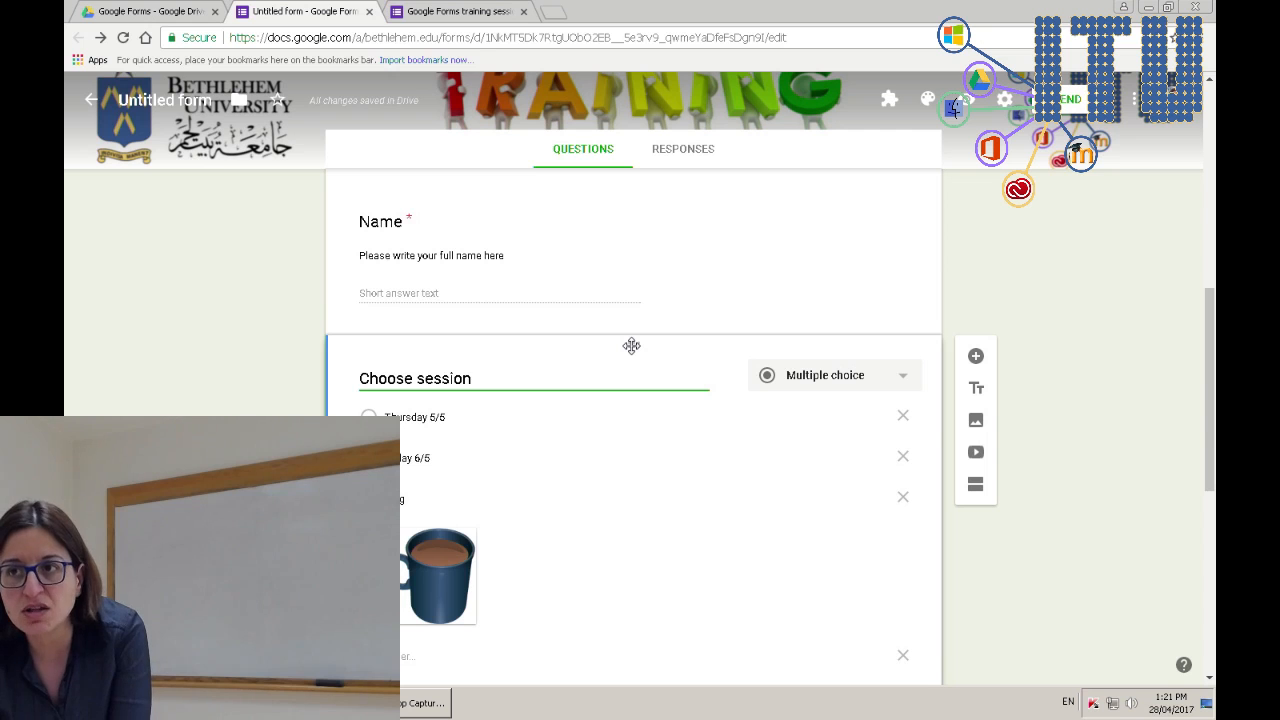
left_click_drag(631, 345, 634, 307)
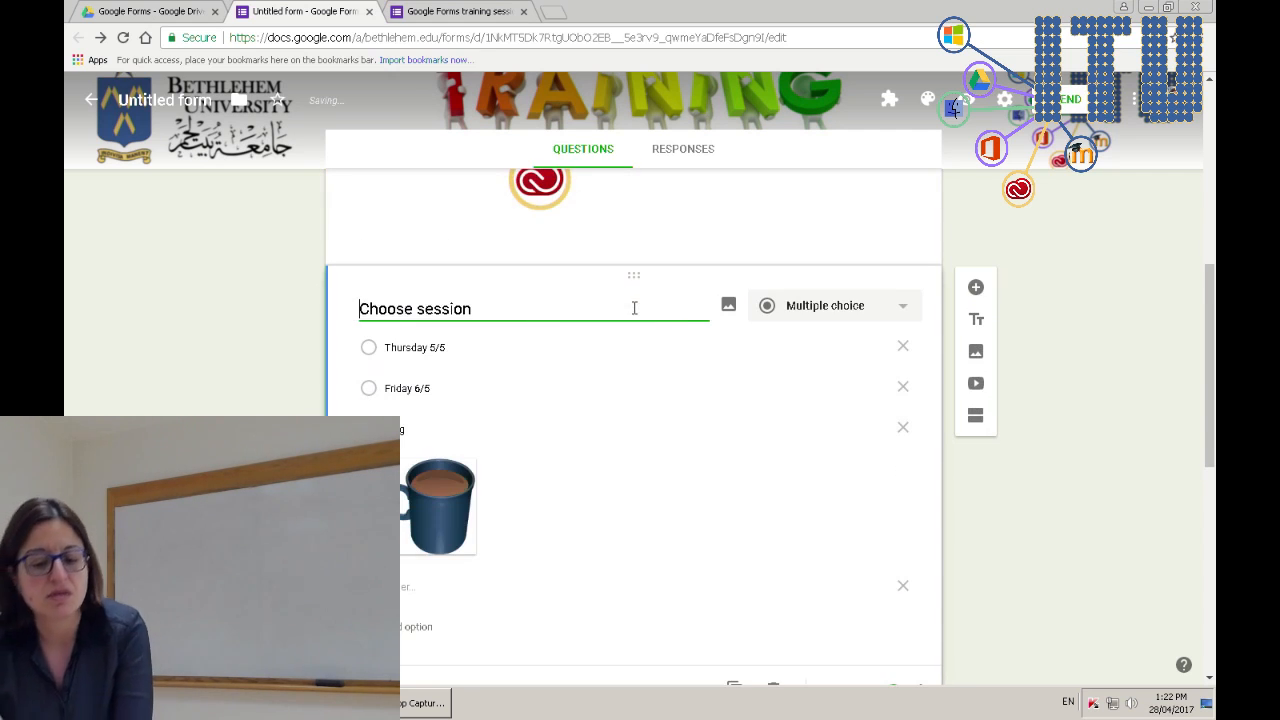
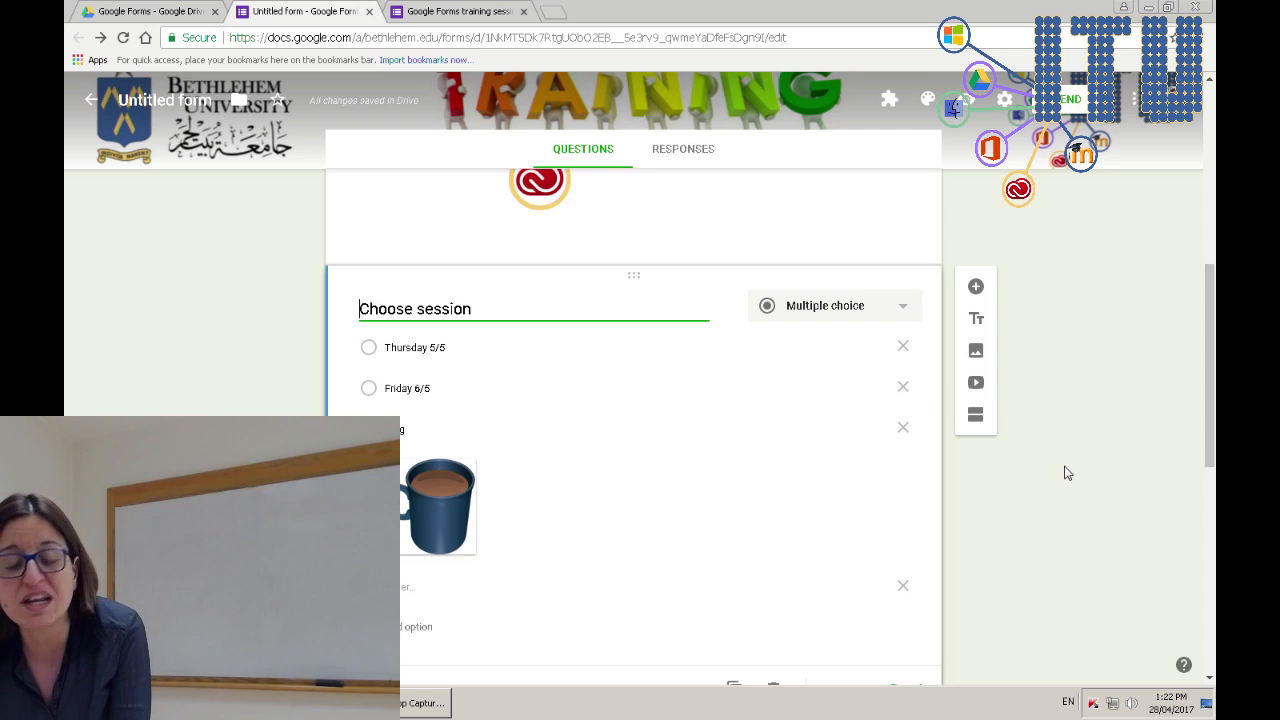
- Insert a new empty Section 2 directly after the Date of Birth question
scroll(1066, 514, "down", 6)
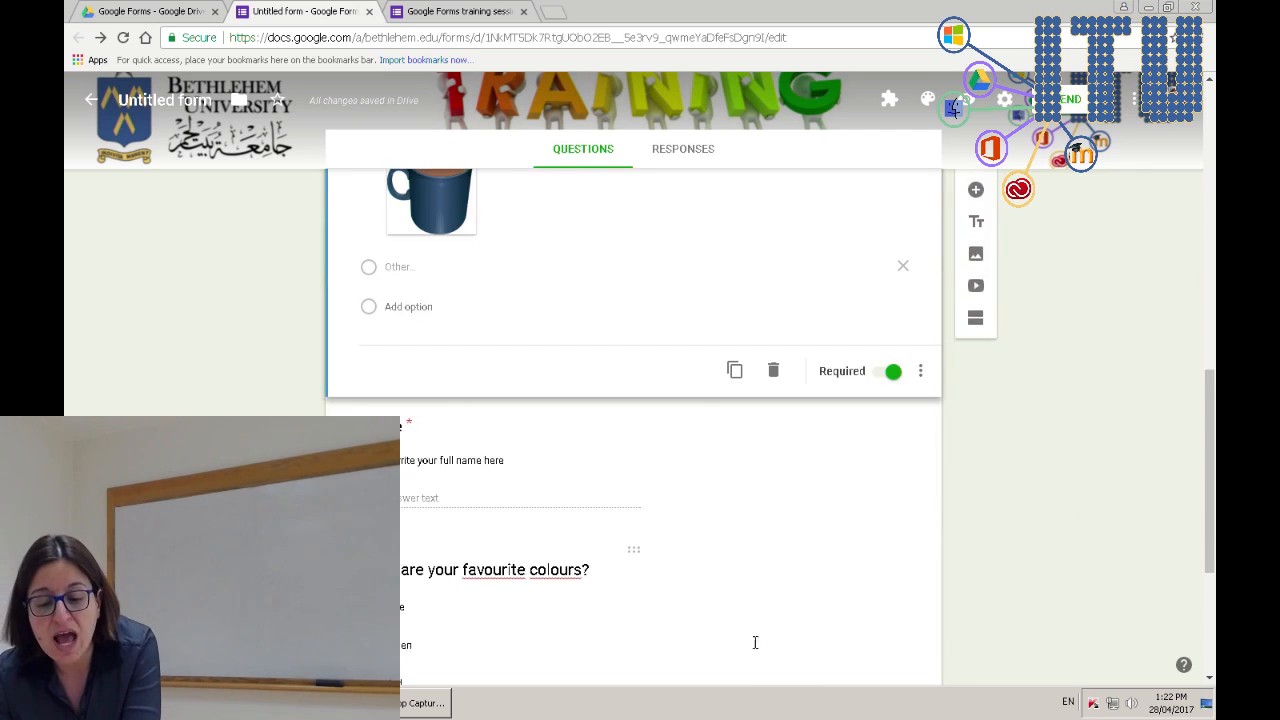
left_click(584, 559)
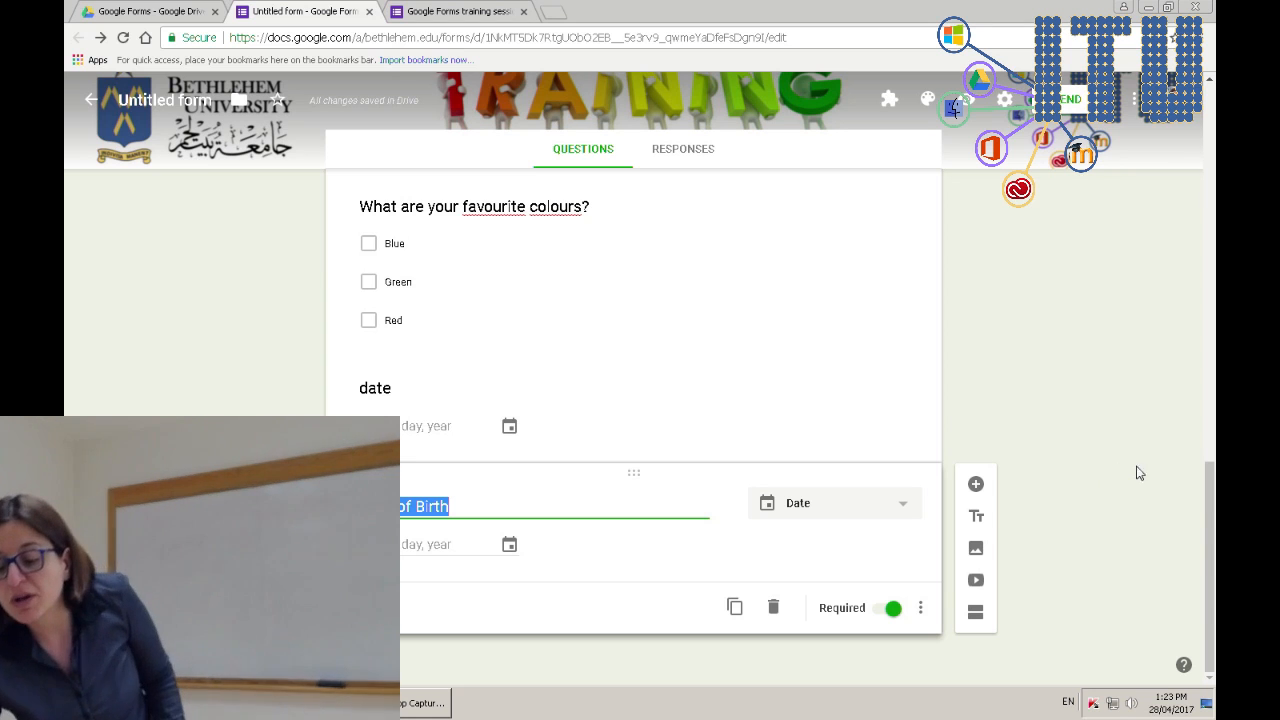
left_click(976, 614)
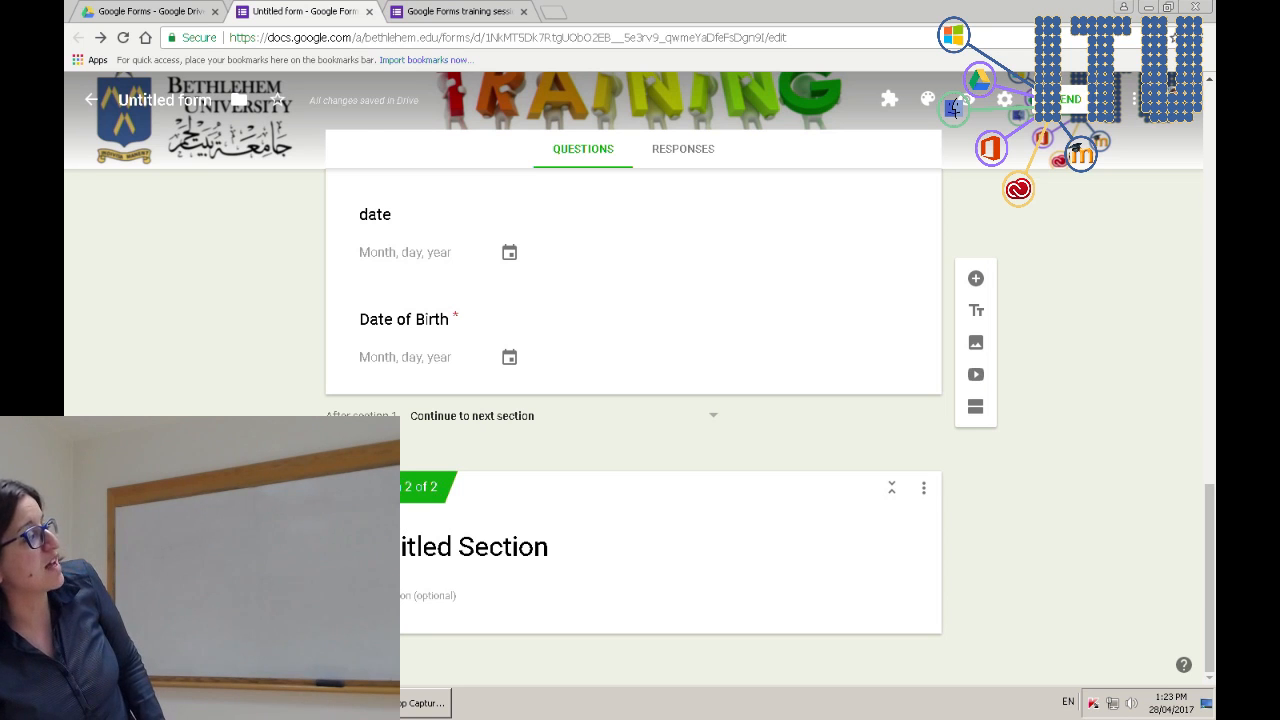
scroll(434, 489, "up", 20)
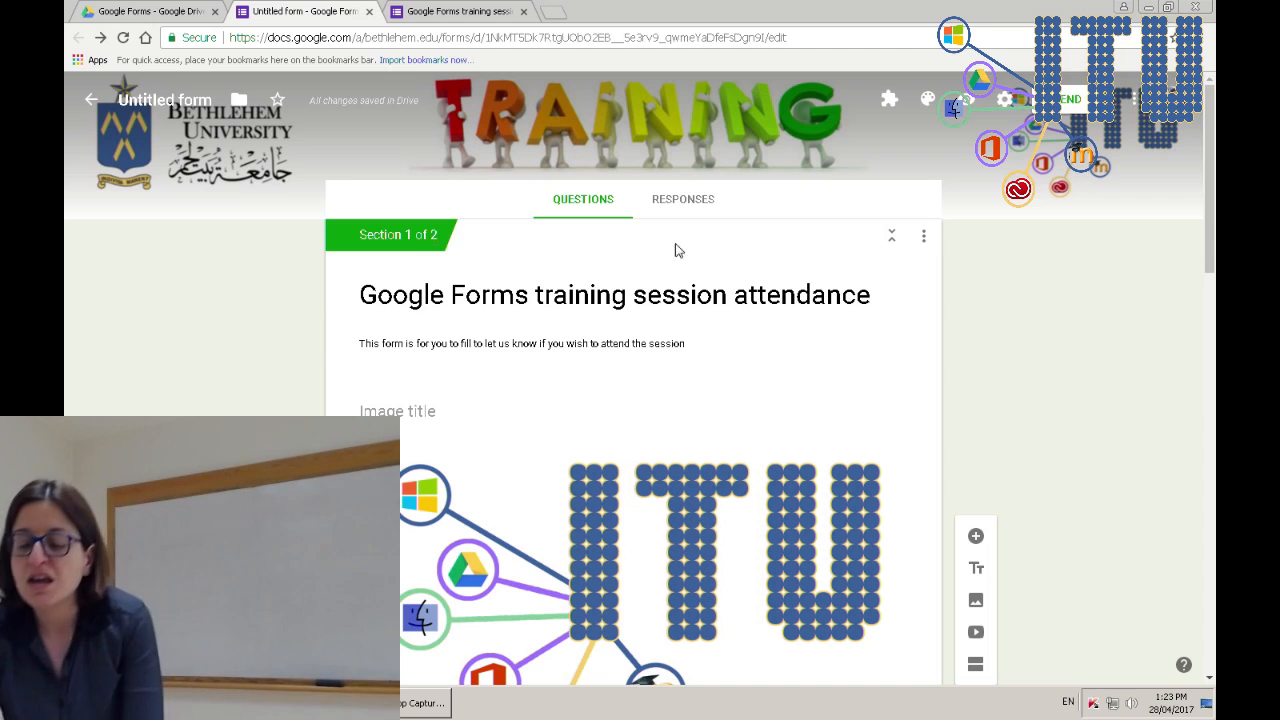
scroll(945, 590, "down", 15)
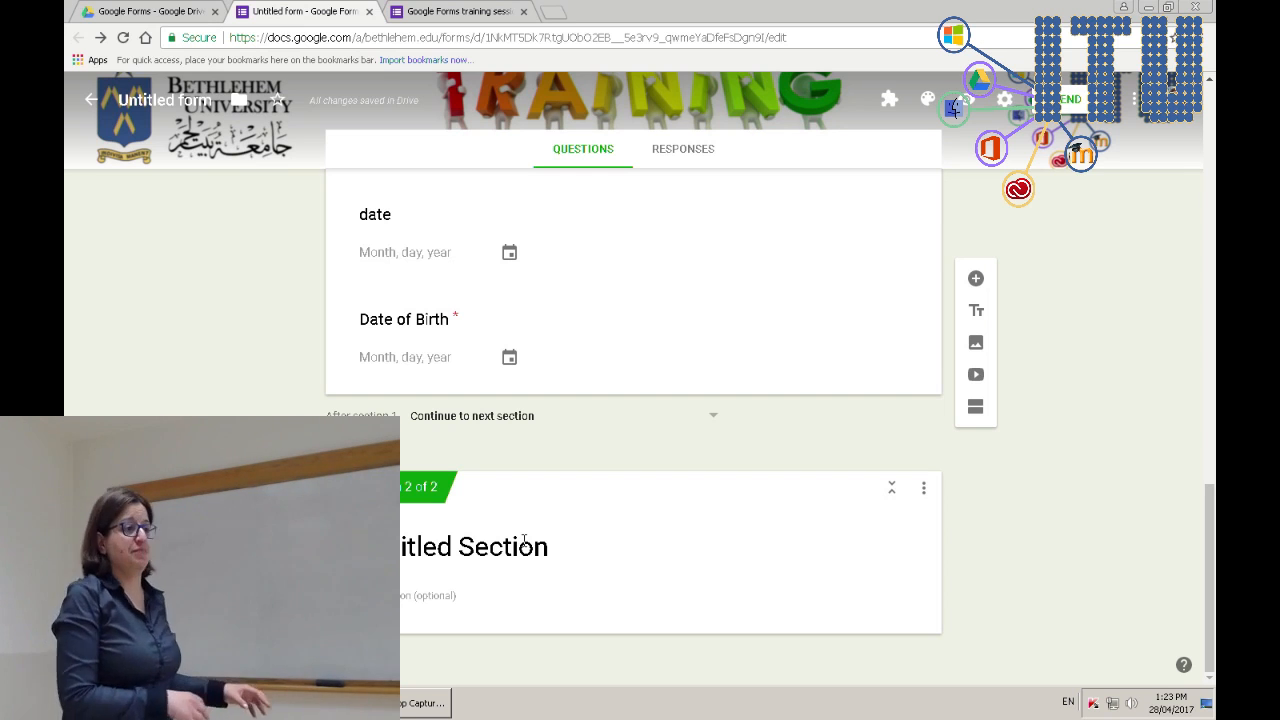
- Title the new section 'Research questions'
left_click(524, 540)
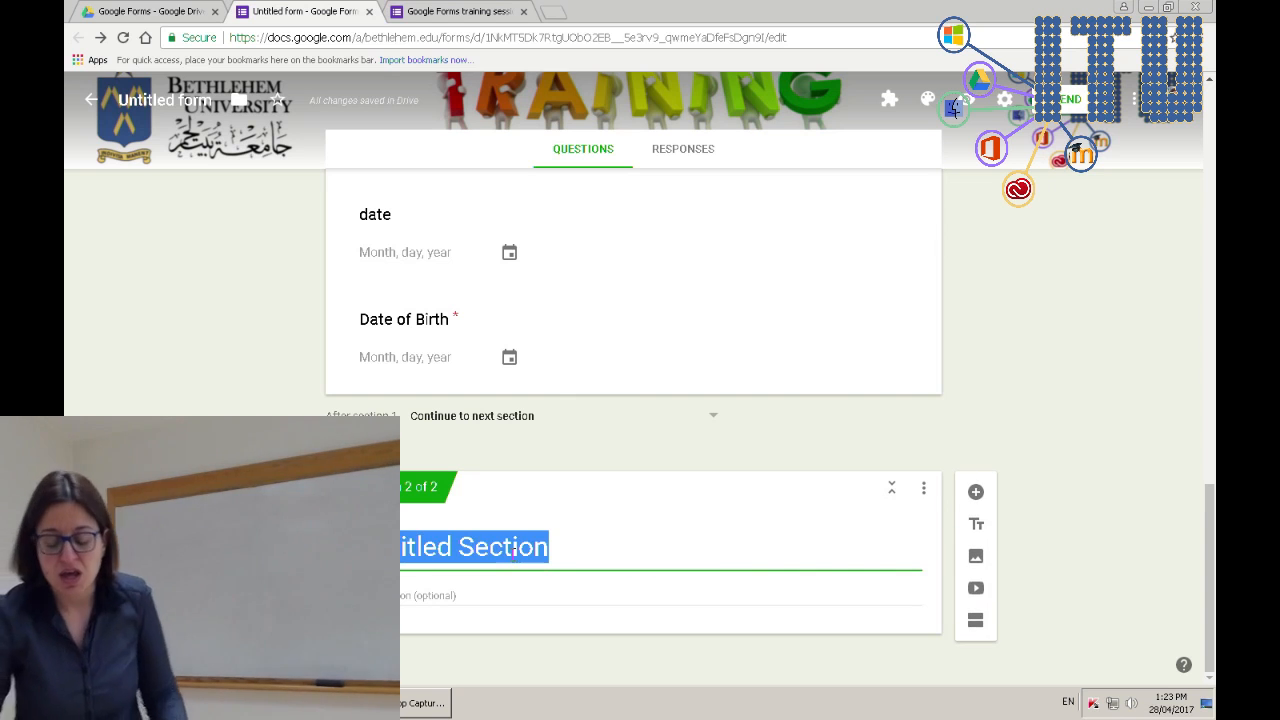
type("Form")
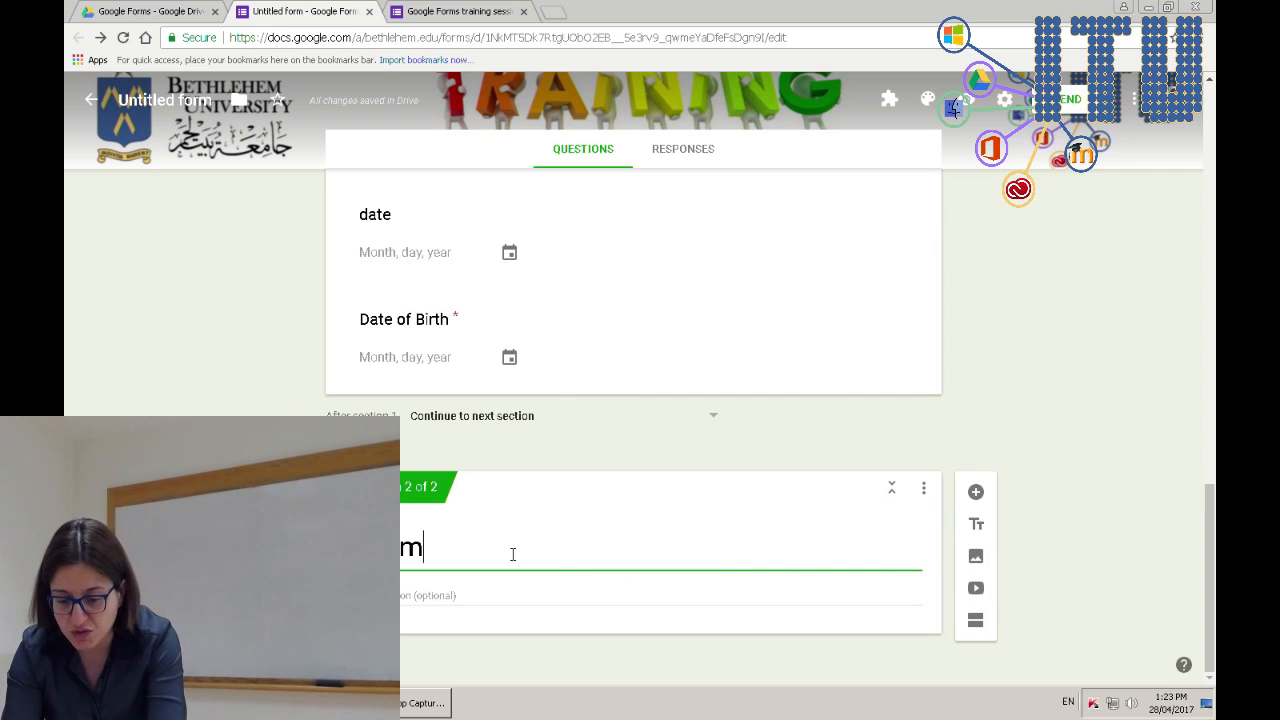
type(" que")
key("BackSpace")
key("BackSpace")
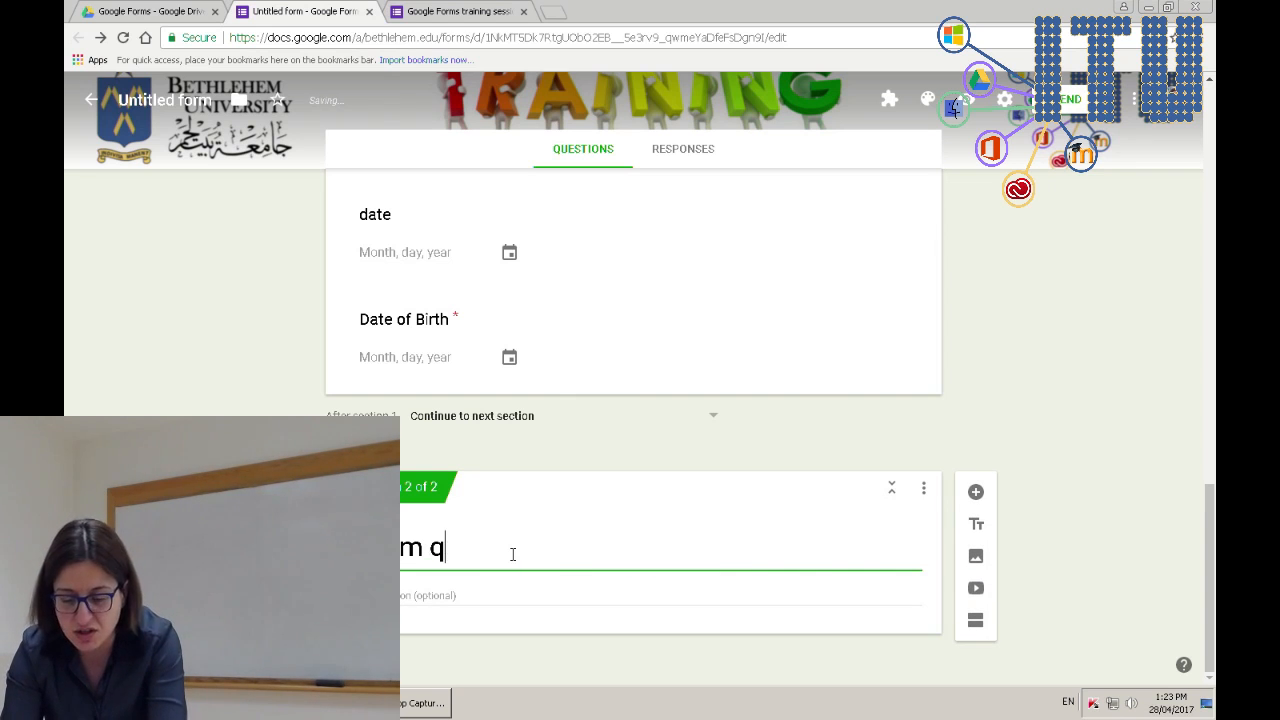
key("ctrl+a")
key("BackSpace")
type("Research")
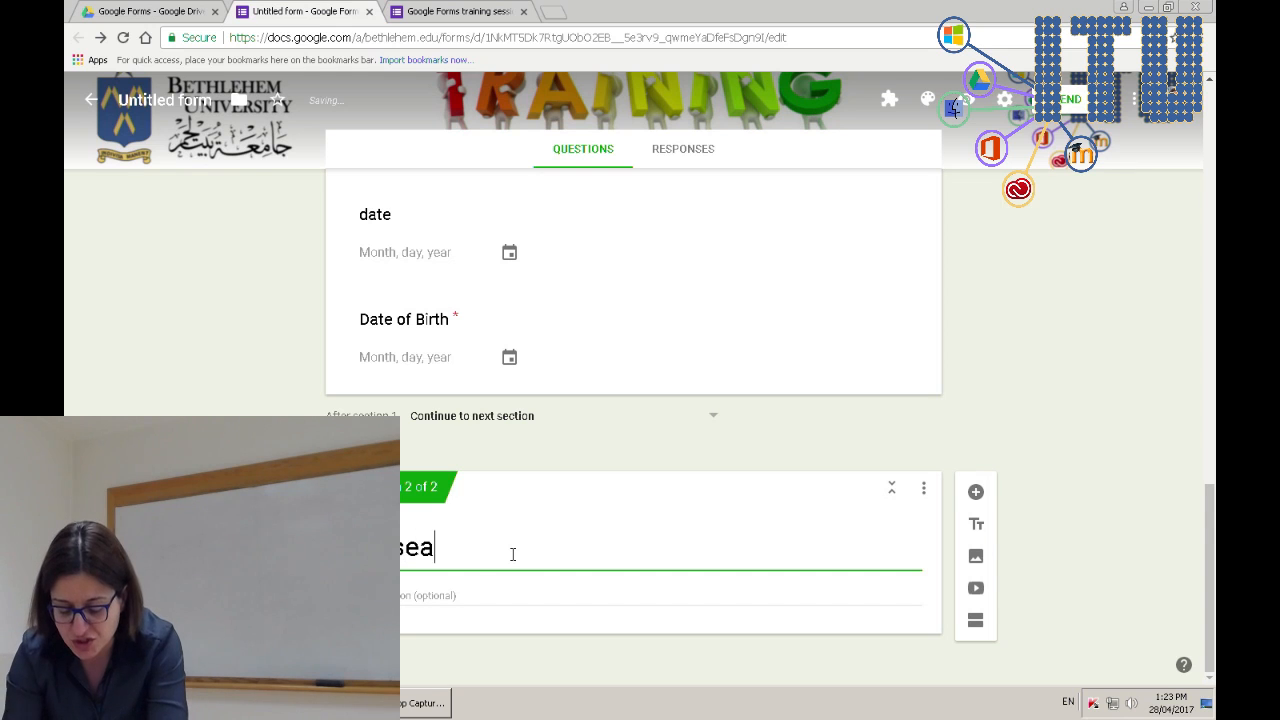
type(" questions")
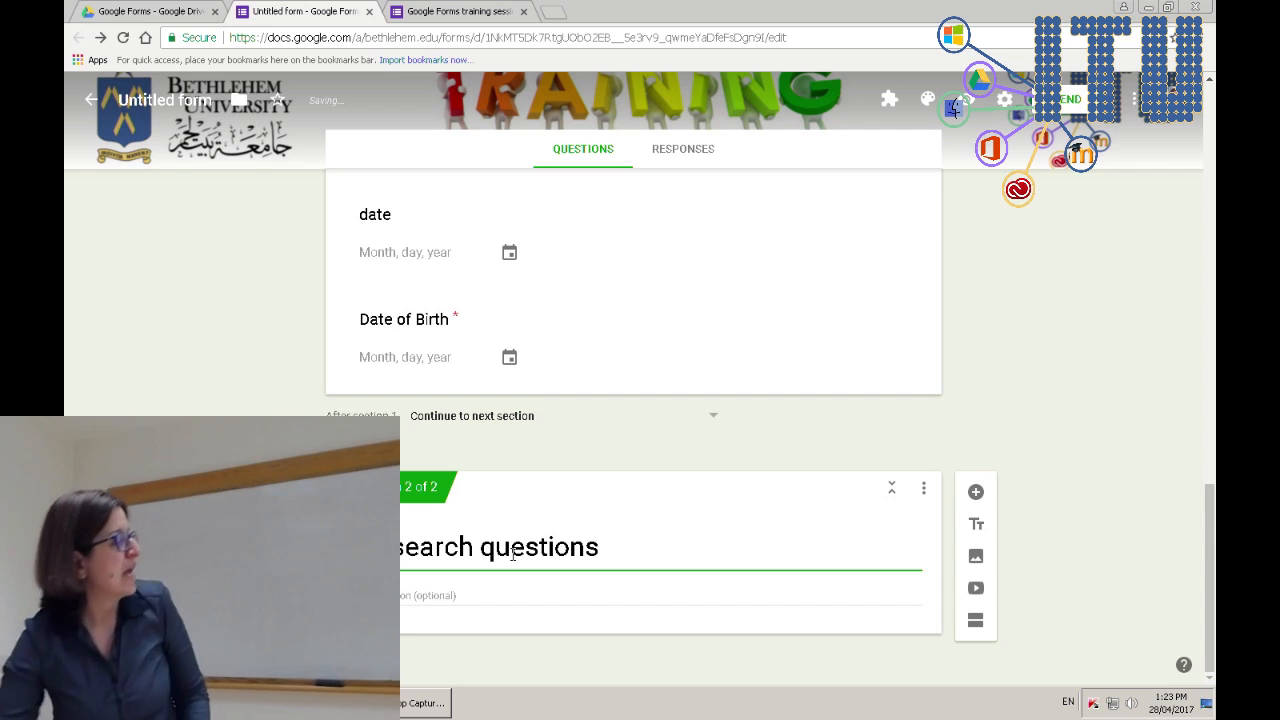
- Add a section description asking respondents to rate questions from totally agree to totally disagree
left_click(460, 594)
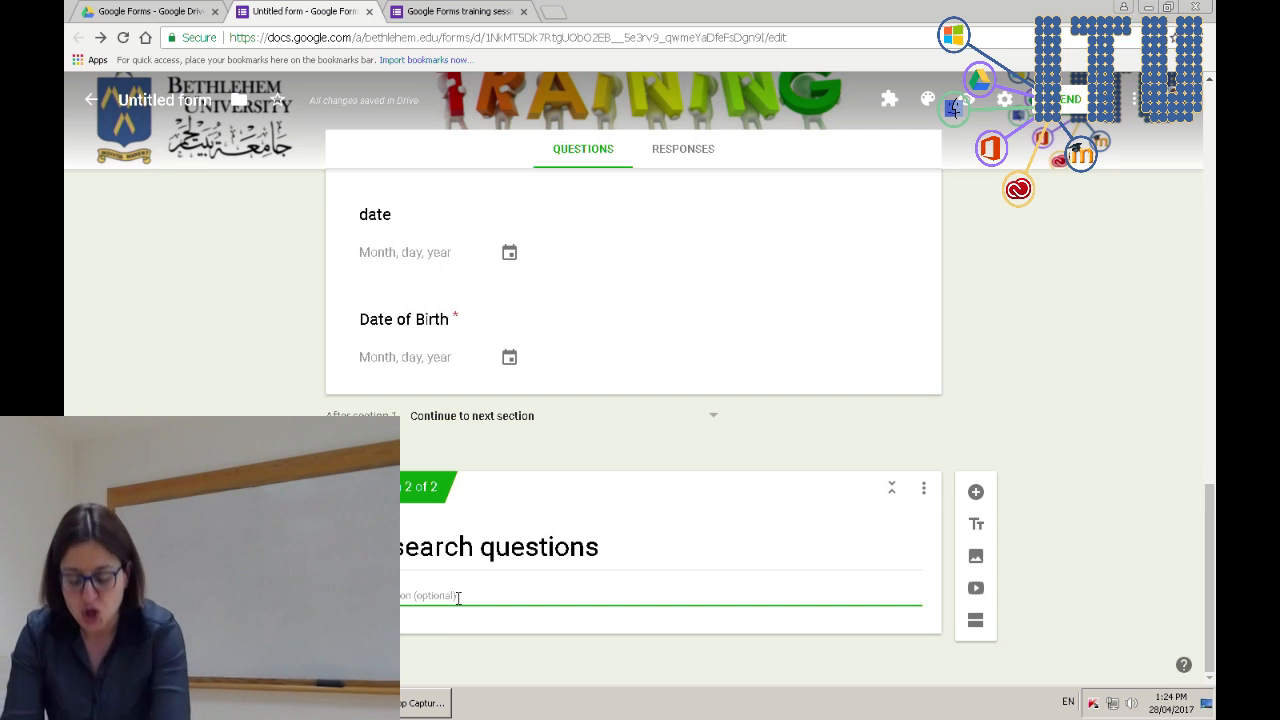
type("these ")
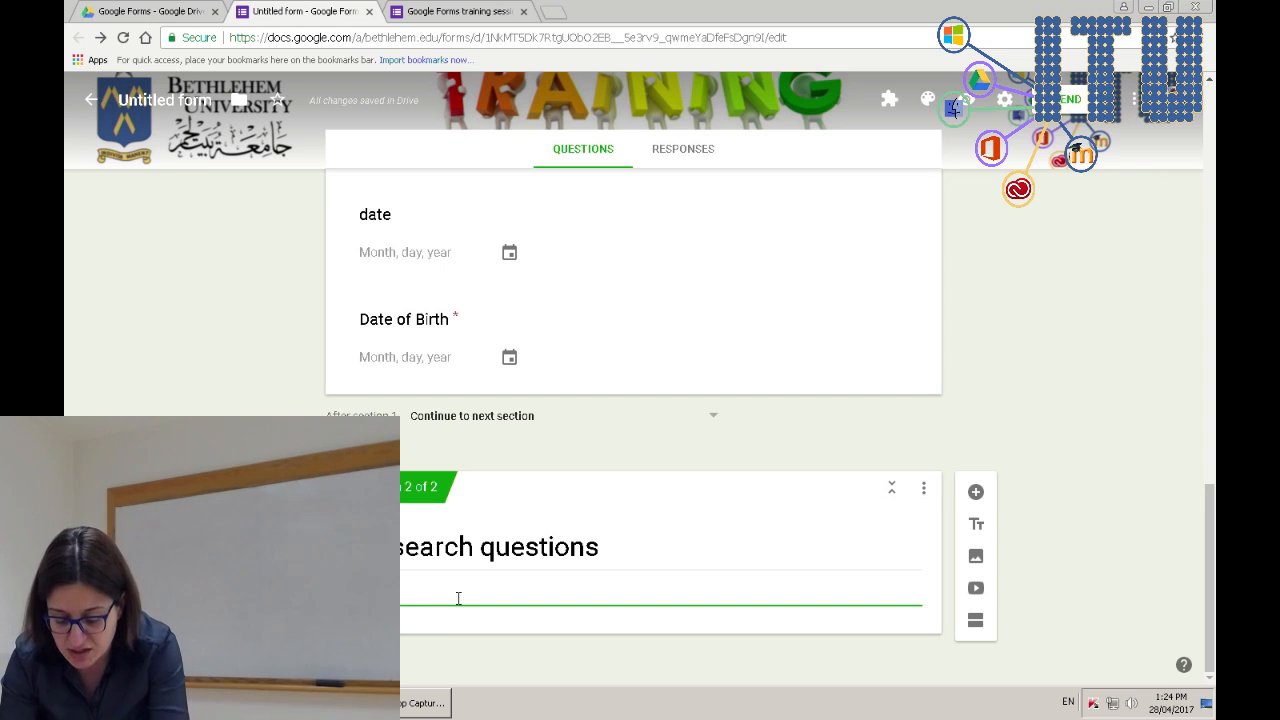
type("questions by choosing you")
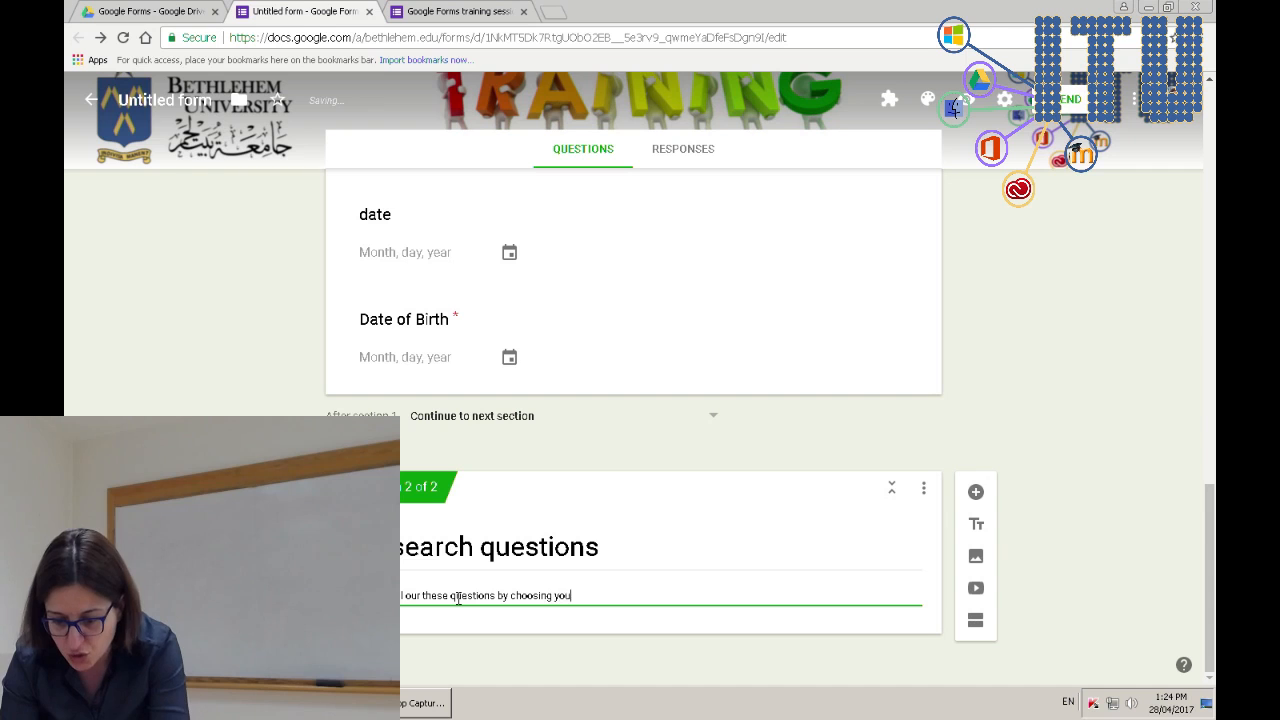
type("r preferen")
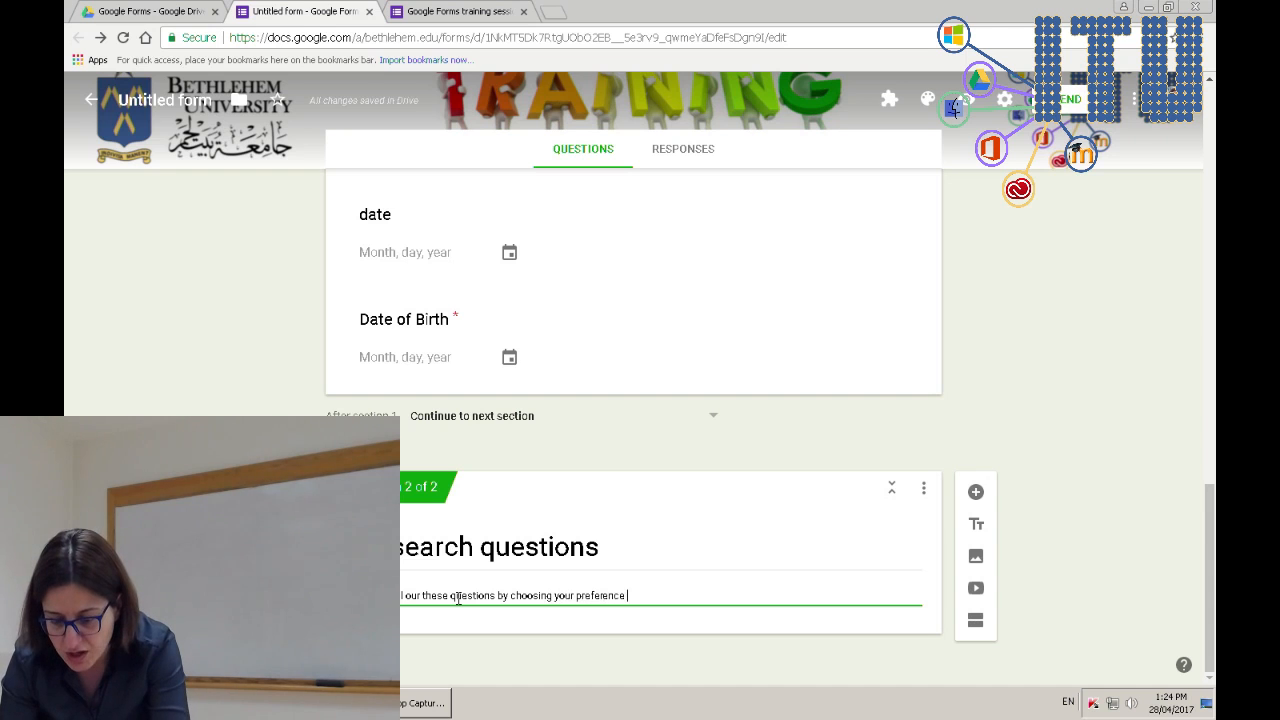
type("ce ranging from")
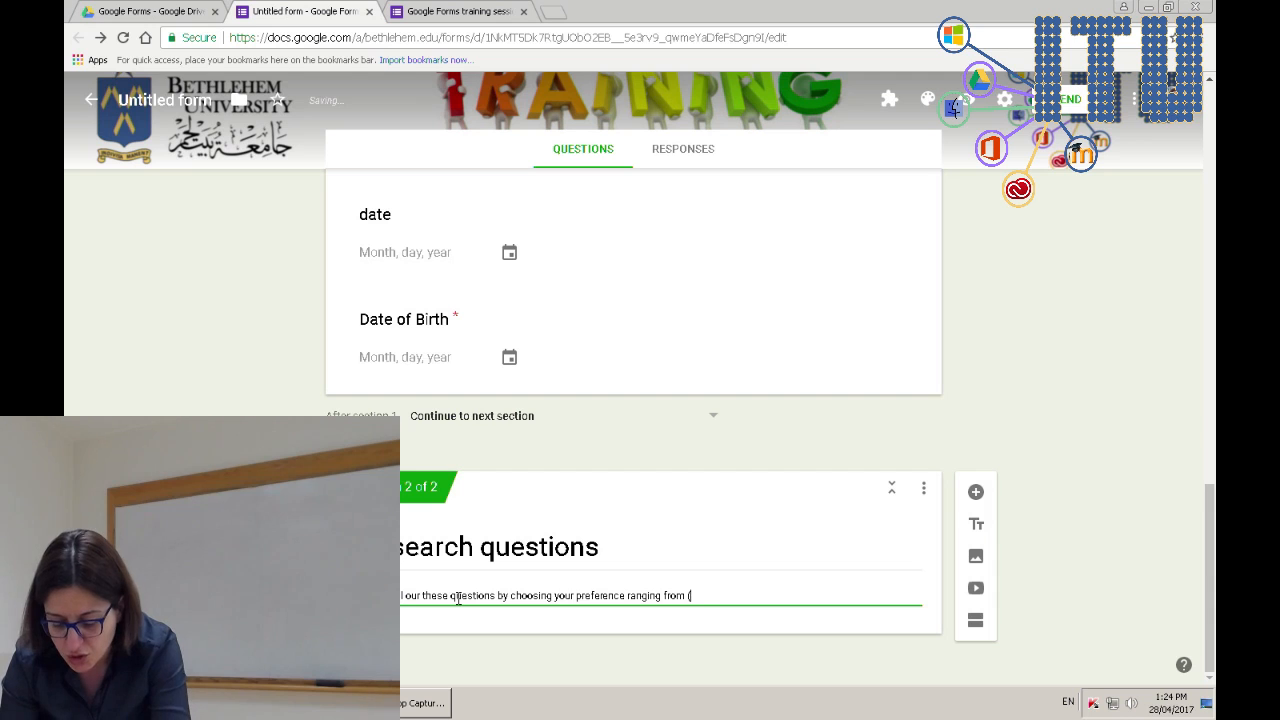
type(" totallty agree to totally disagree")
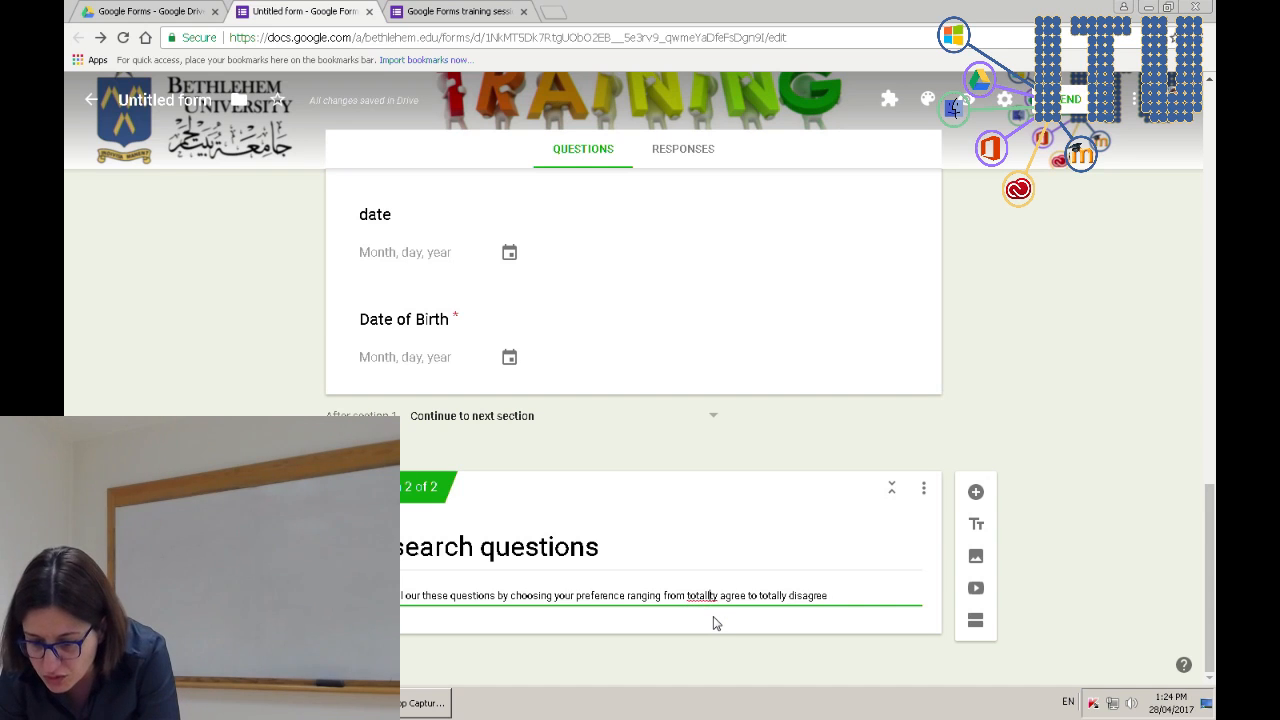
key("BackSpace")
key("BackSpace")
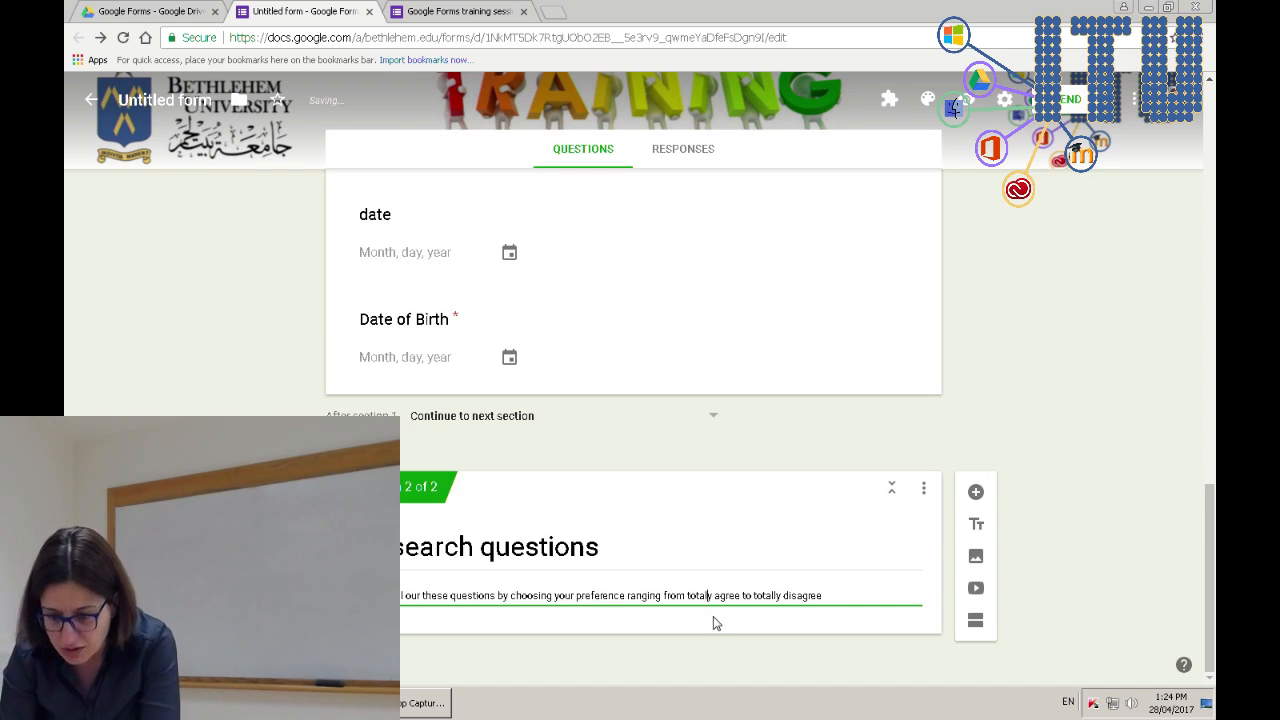
type("l")
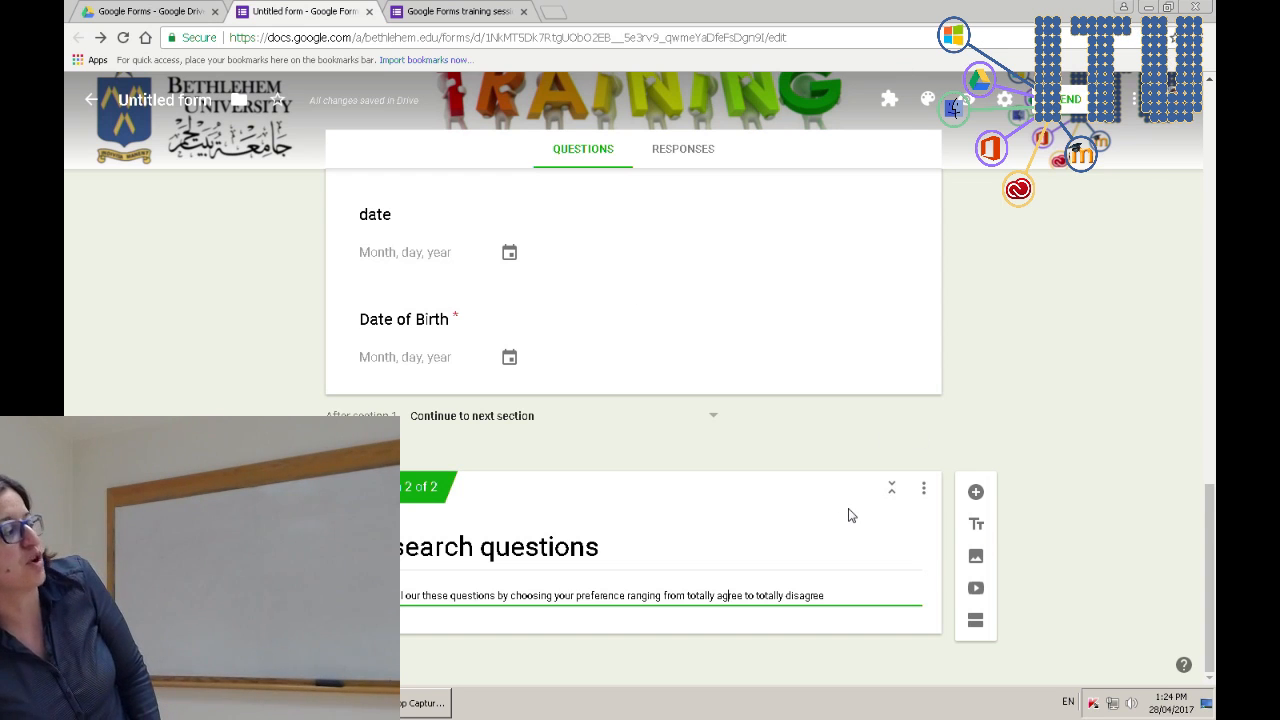
left_click(238, 357)
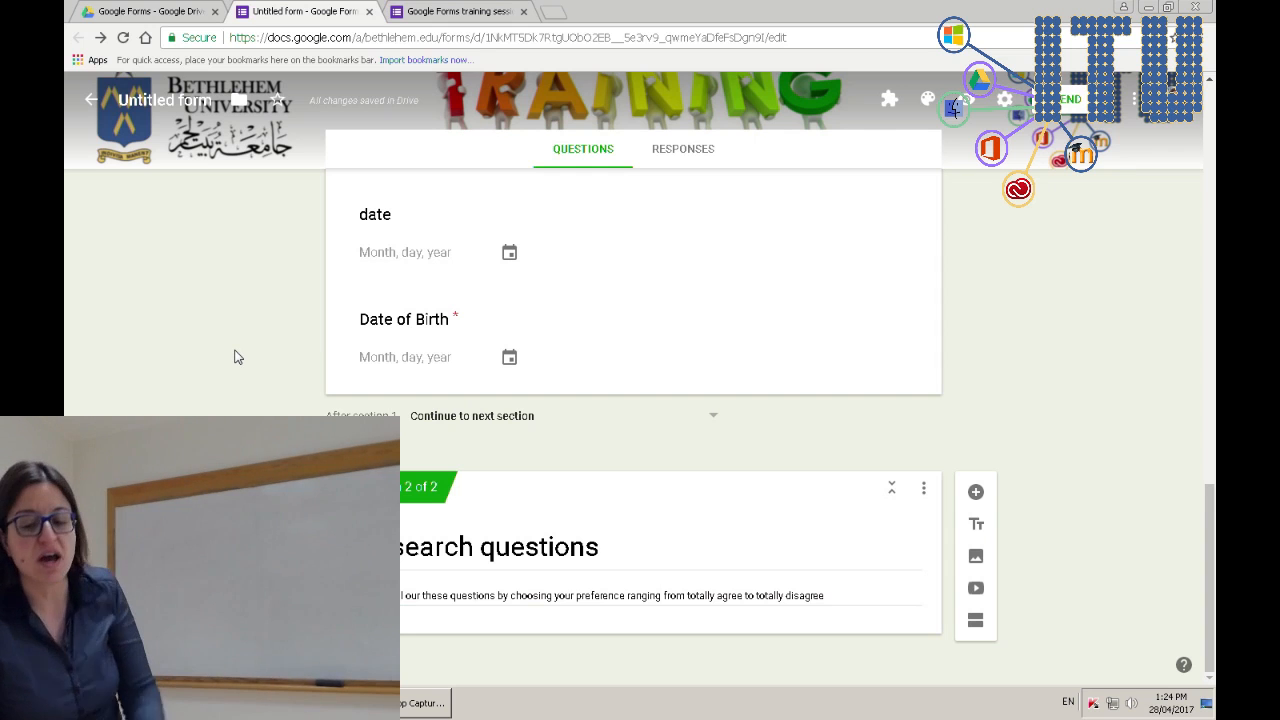
- Reload the live form preview so it shows the latest edits
left_click(450, 11)
key("F5")
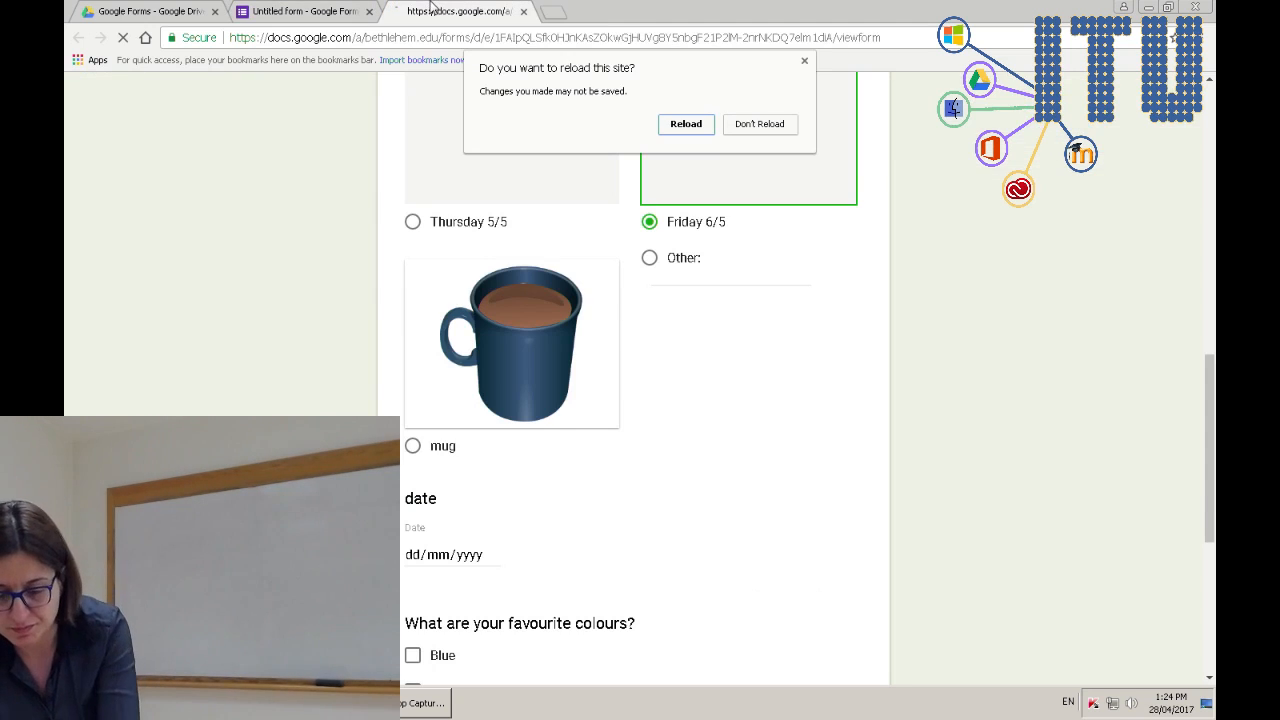
left_click(690, 125)
scroll(174, 393, "up", 10)
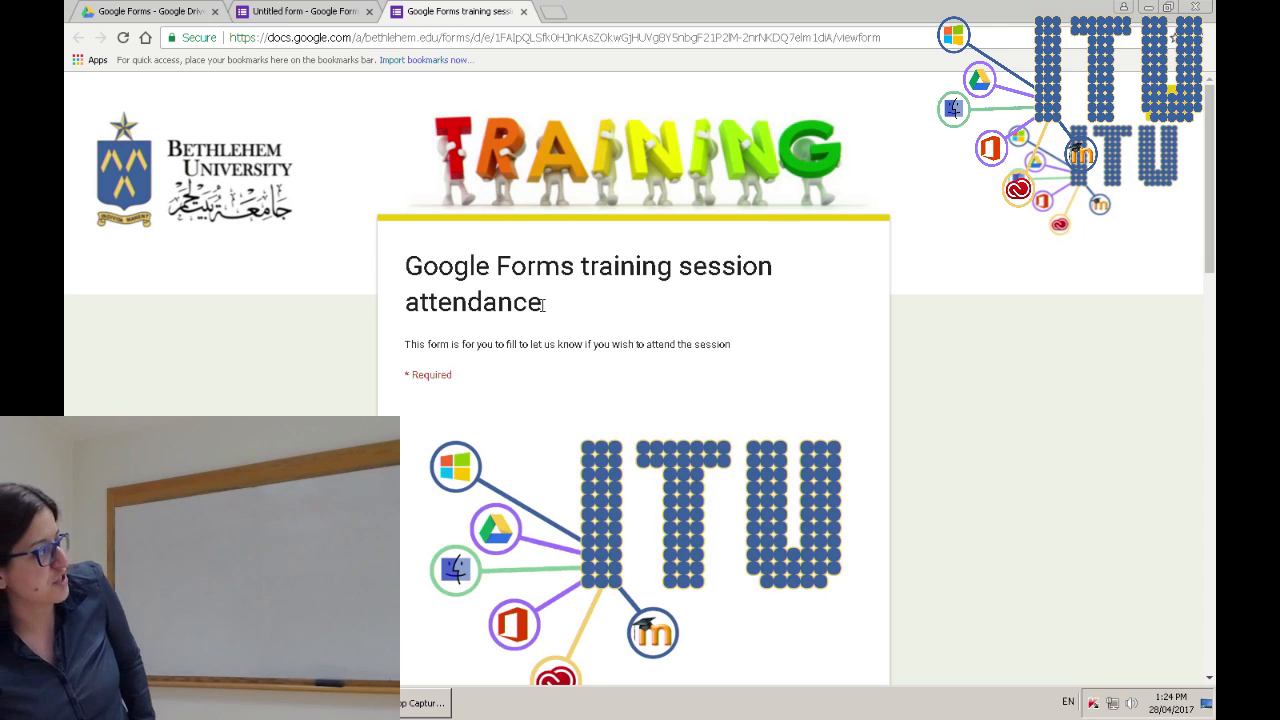
scroll(518, 348, "down", 10)
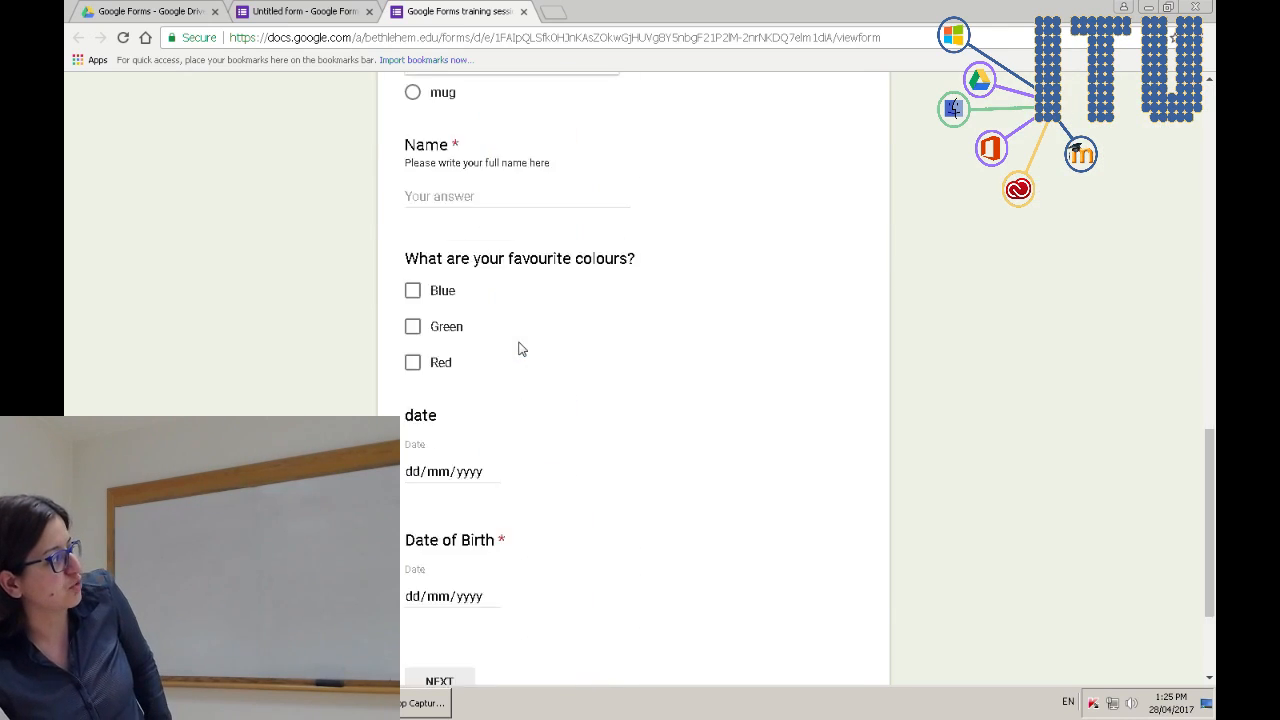
scroll(519, 348, "down", 2)
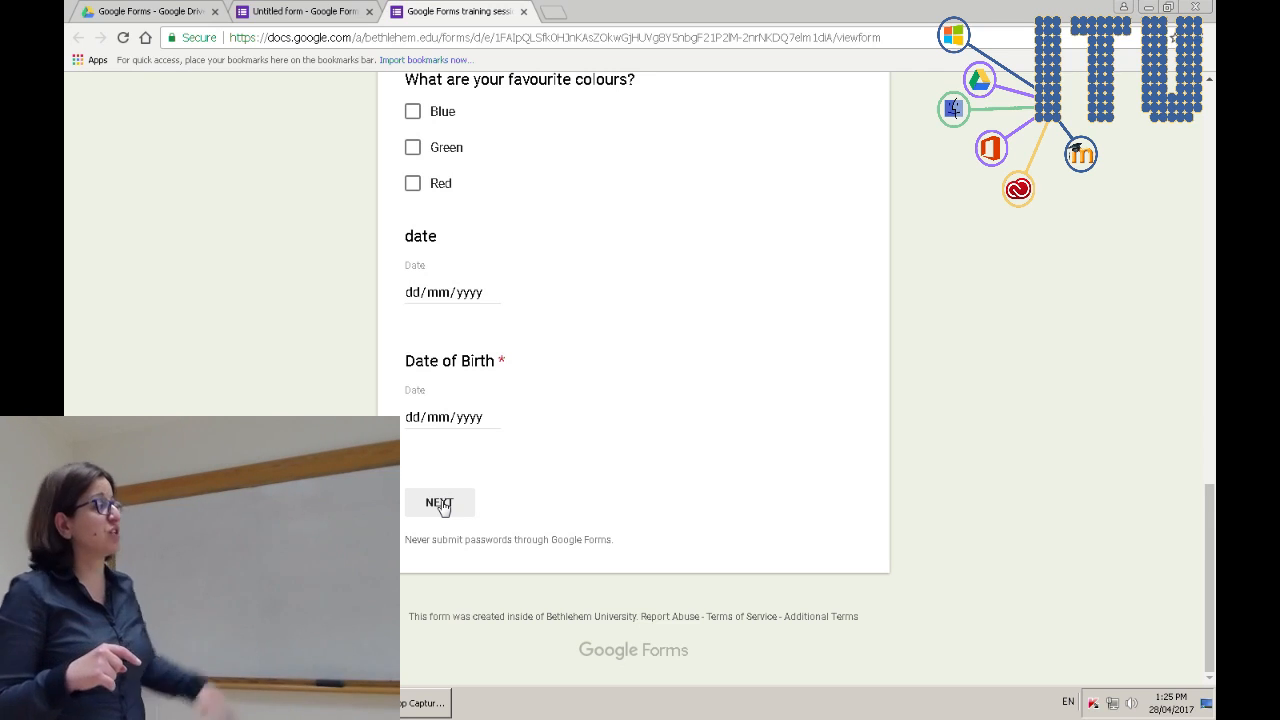
- Fill in a test Date of Birth with day 29 and month 10, then try the other date field
left_click(445, 420)
left_click(467, 418)
type("198")
left_click(445, 420)
left_click(468, 419)
type("19")
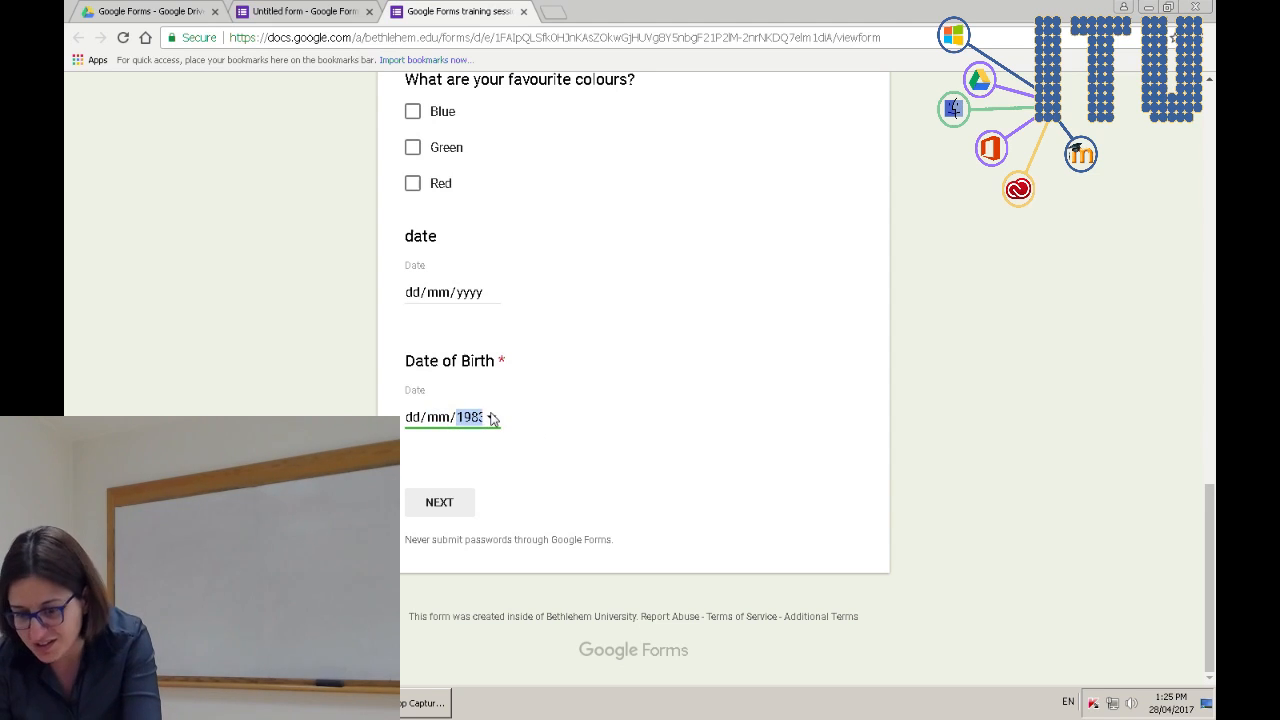
left_click(441, 419)
type("10")
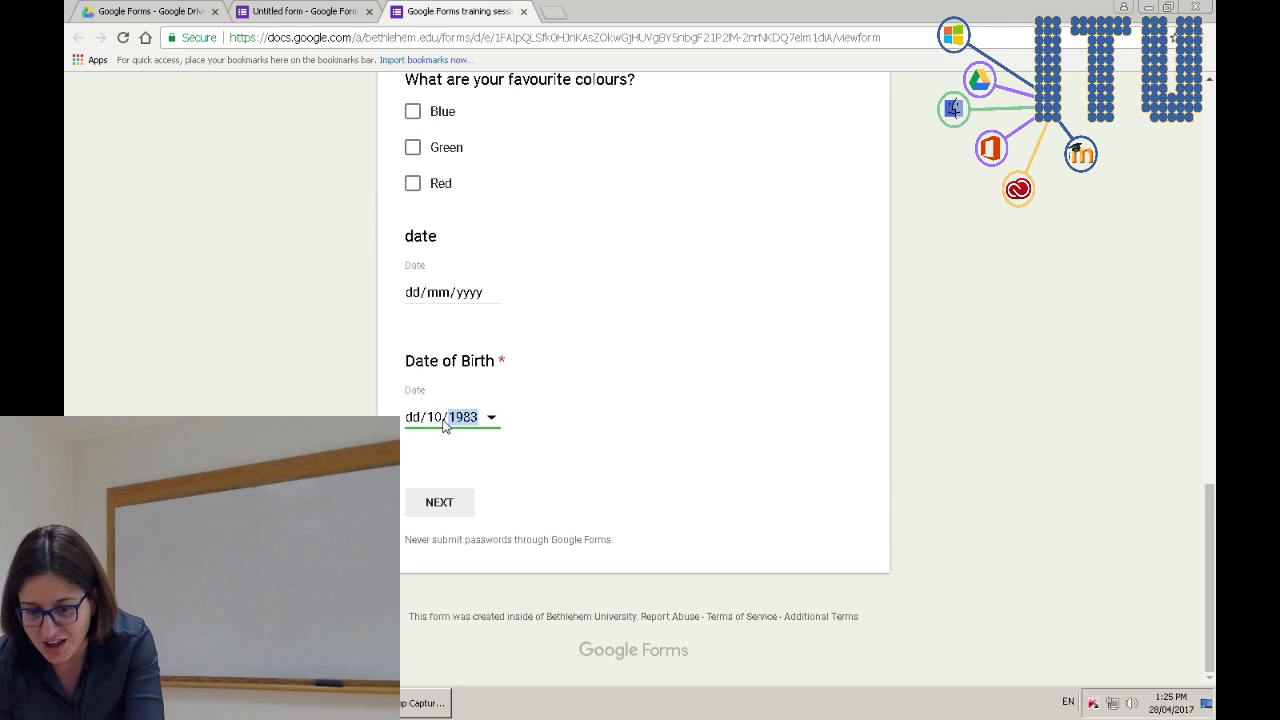
left_click(416, 419)
type("29")
left_click(556, 403)
left_click(447, 292)
- Make the Choose session question optional by turning off Required
left_click(322, 11)
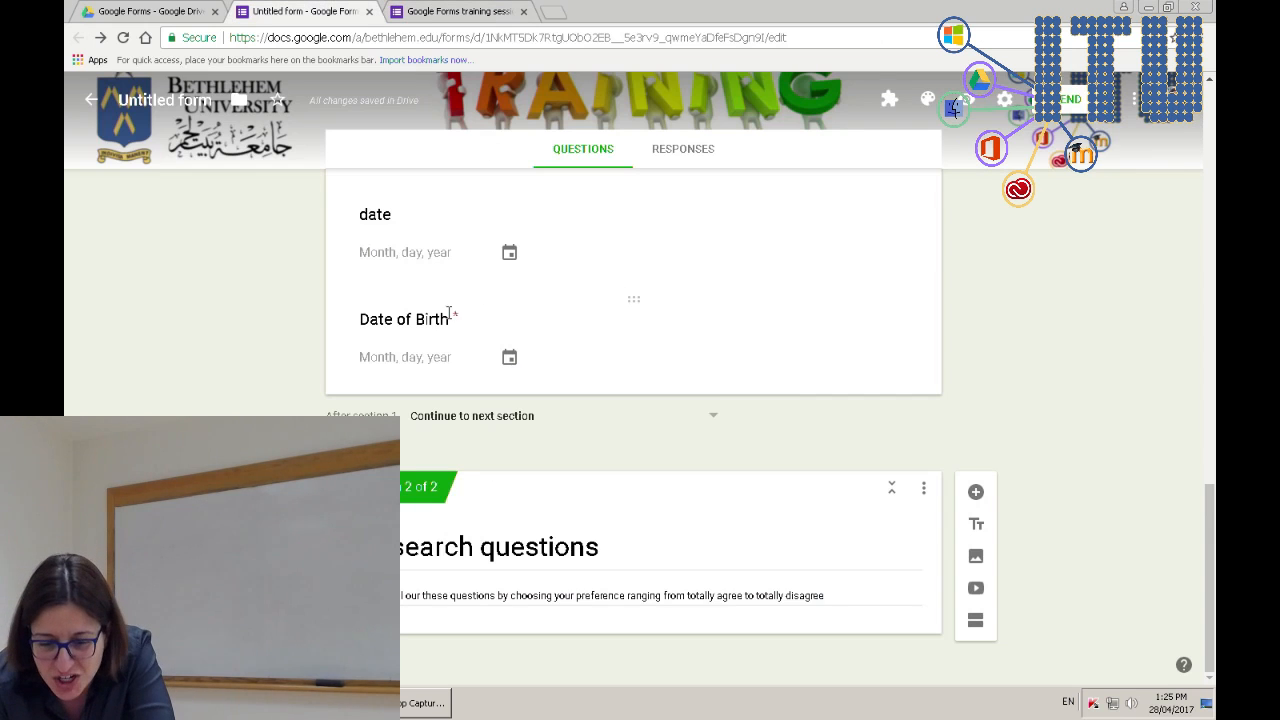
scroll(778, 381, "up", 15)
scroll(778, 381, "up", 2)
scroll(778, 381, "down", 6)
left_click(787, 342)
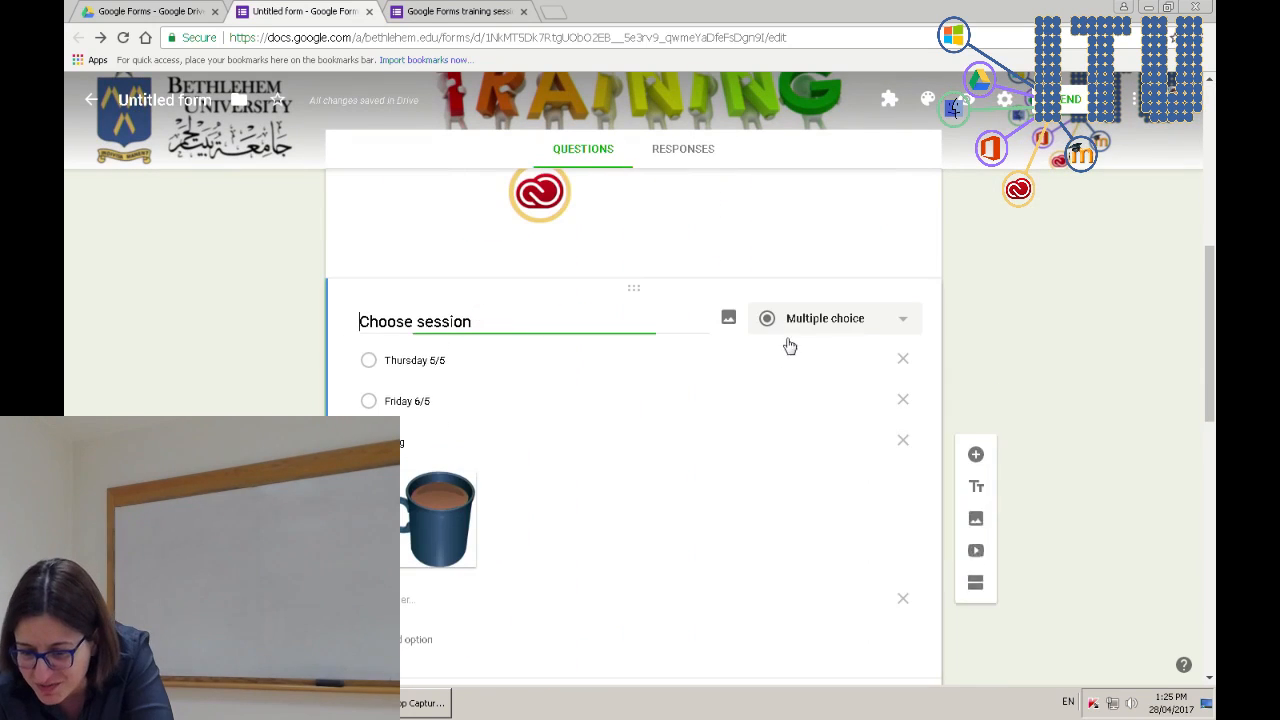
scroll(838, 595, "down", 3)
left_click(880, 465)
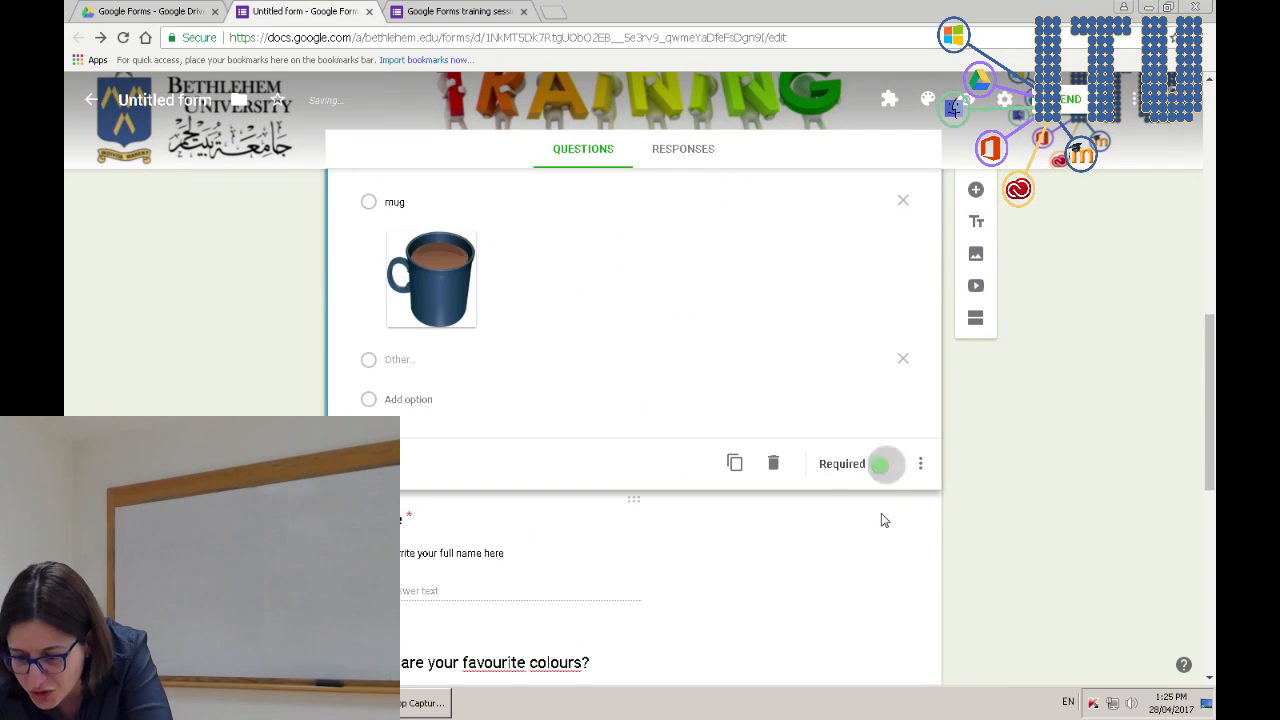
- Turn off Required on the Date of Birth question and scroll back to the form header
scroll(884, 520, "down", 6)
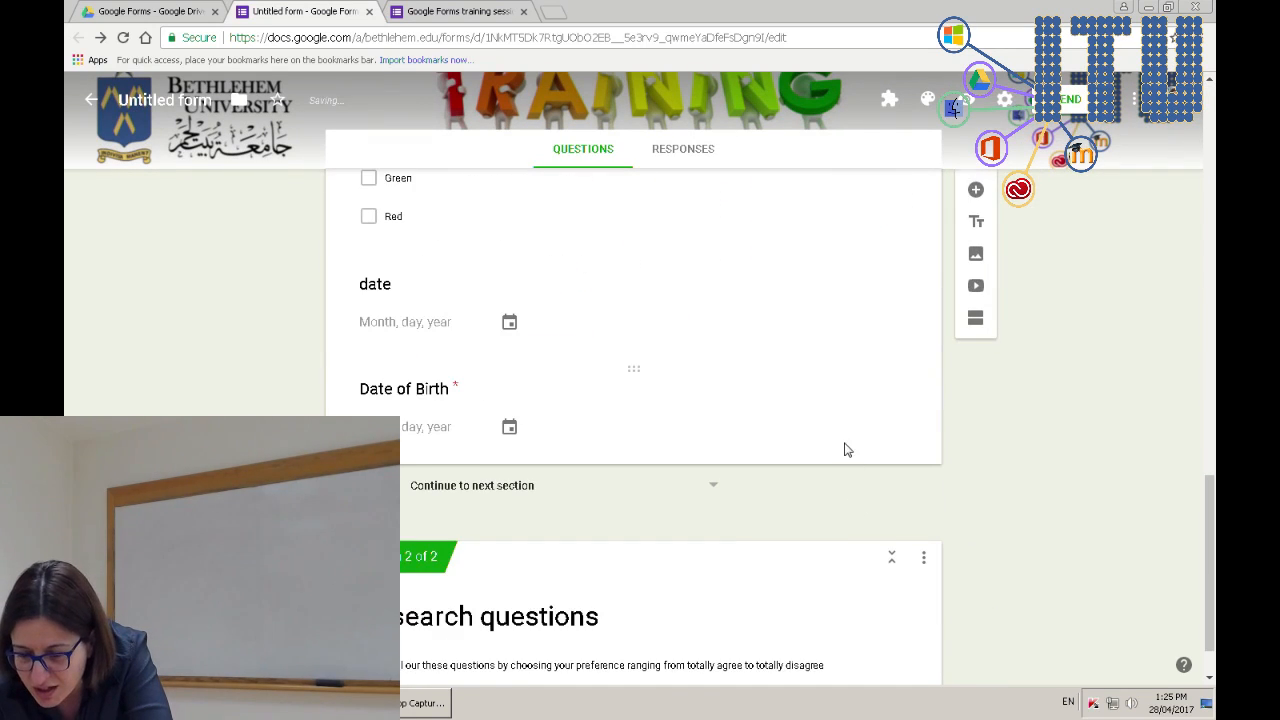
left_click(845, 450)
left_click(888, 377)
scroll(870, 405, "up", 2)
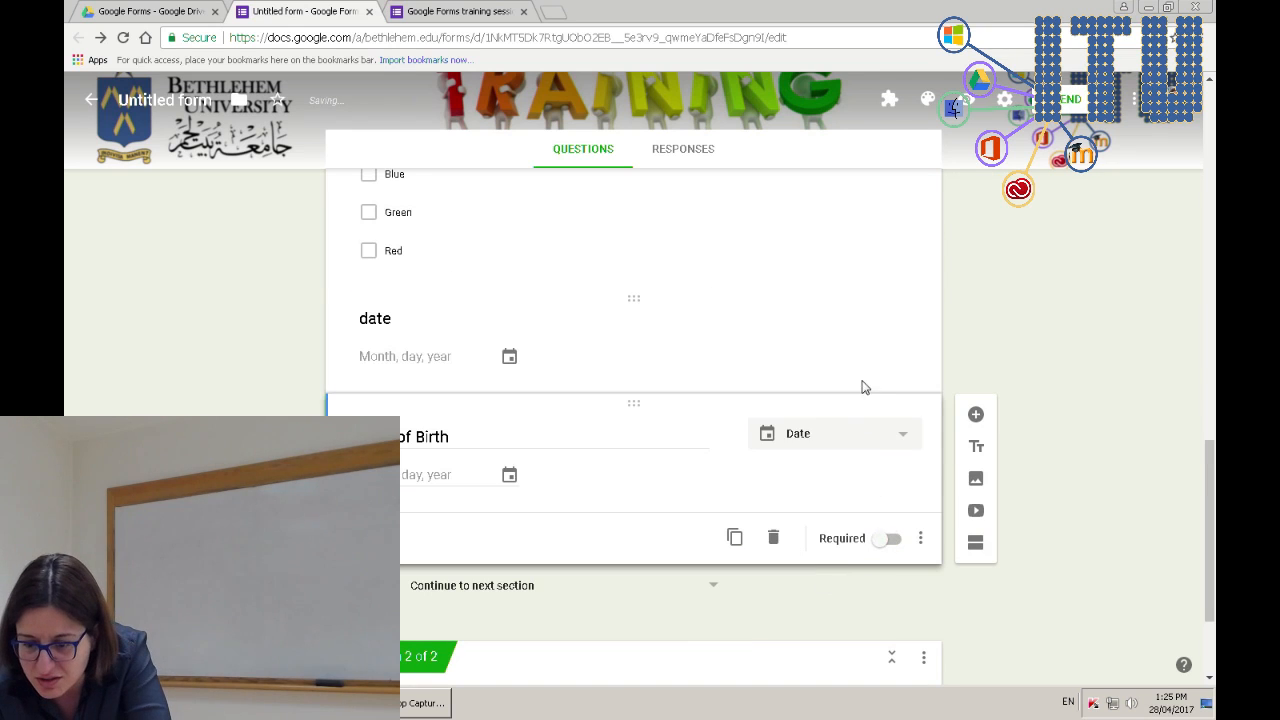
left_click(865, 387)
scroll(846, 425, "up", 7)
scroll(846, 428, "down", 3)
scroll(228, 367, "up", 3)
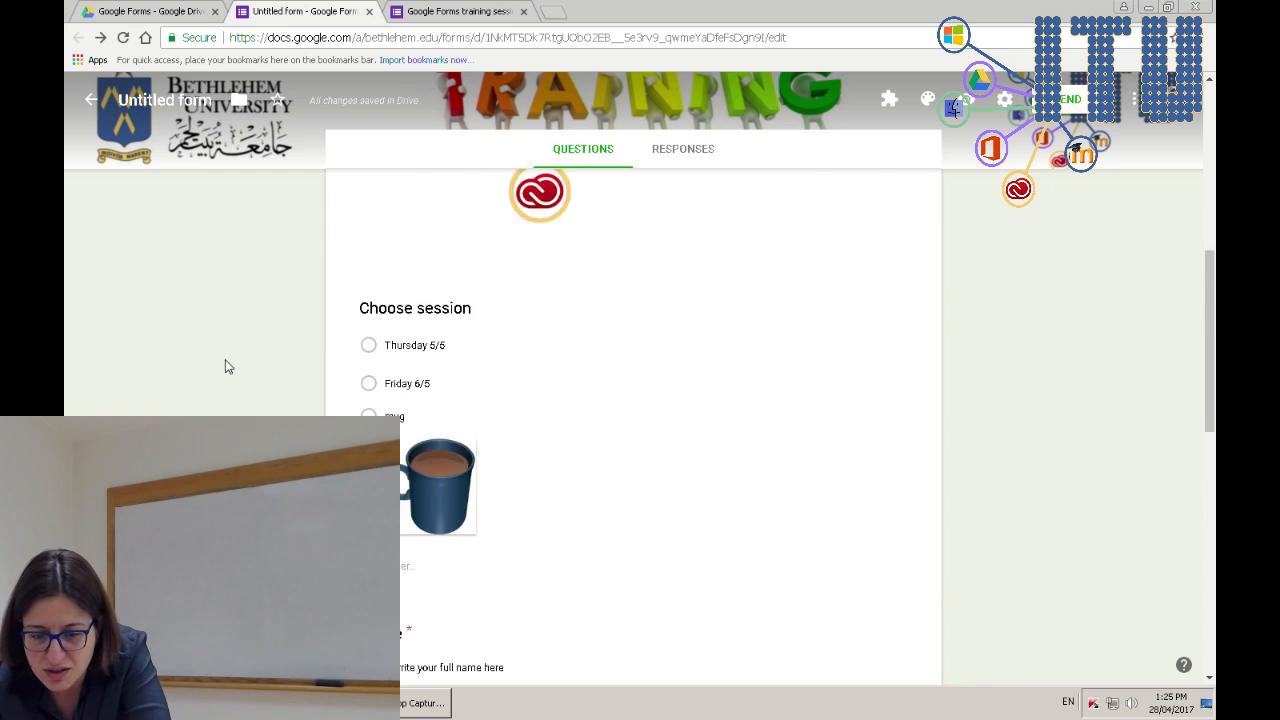
scroll(228, 367, "up", 8)
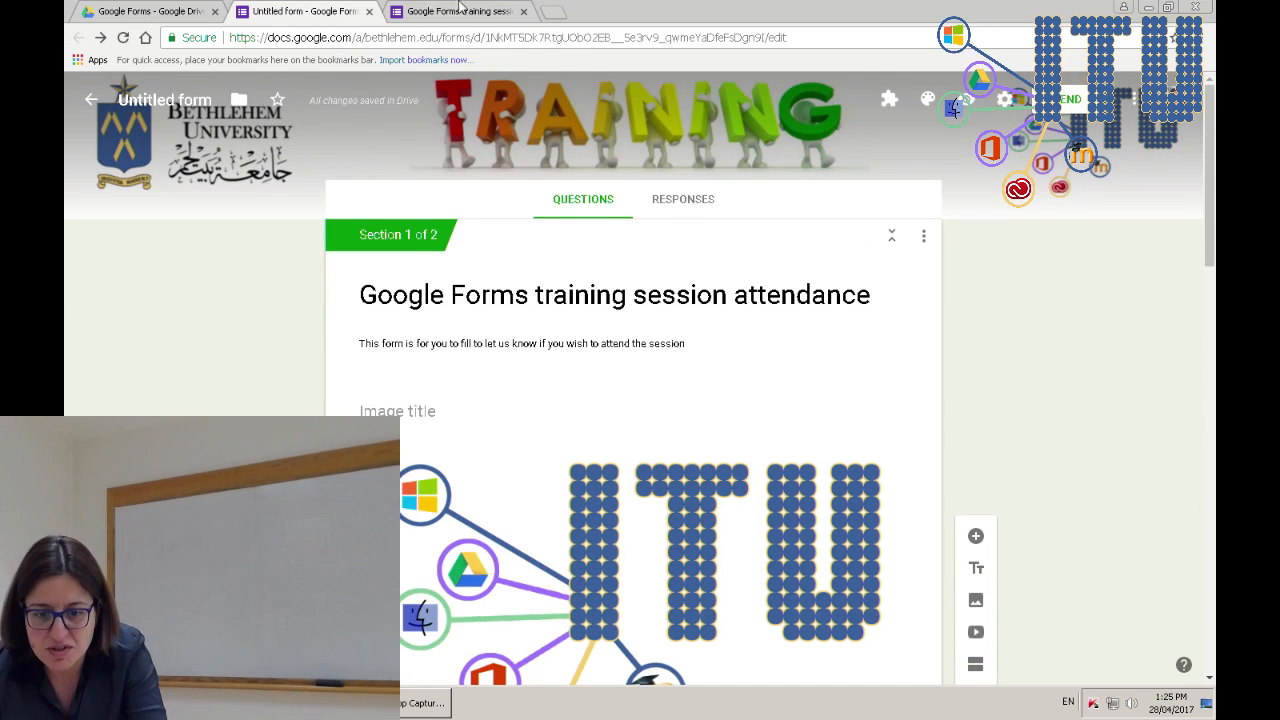
- Reload the live form preview
left_click(460, 10)
key("F5")
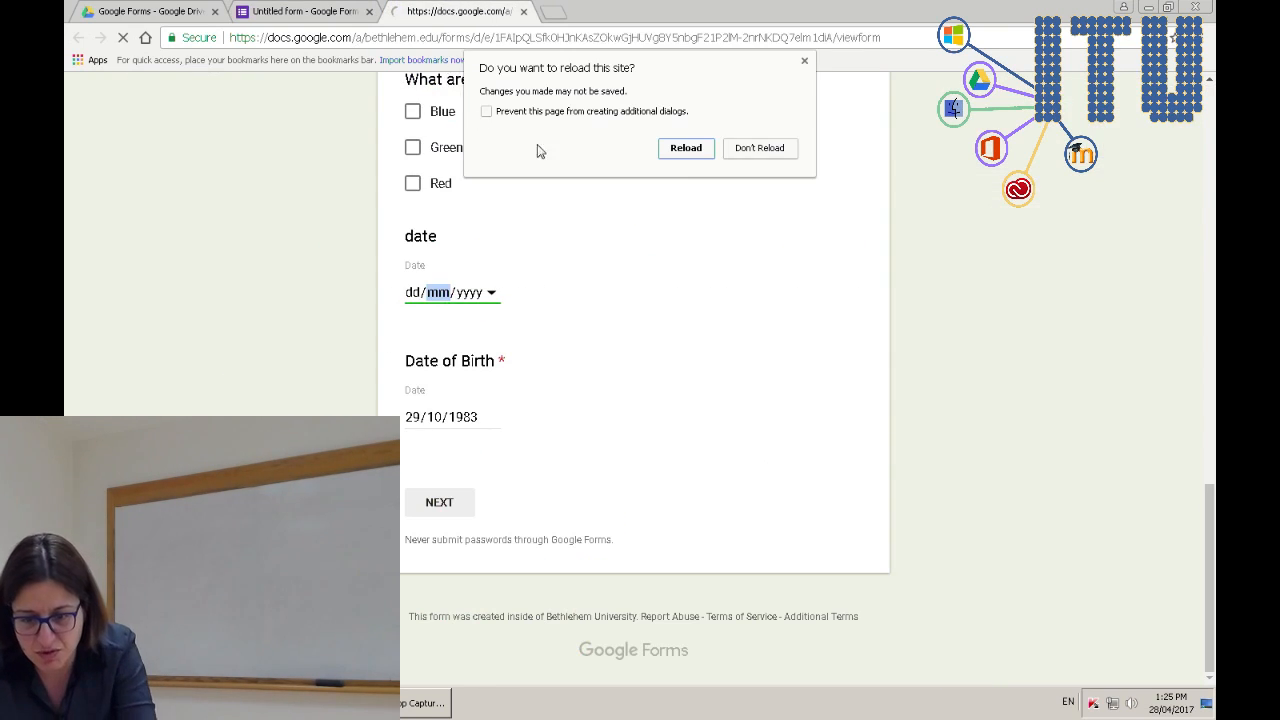
left_click(686, 153)
scroll(272, 380, "up", 3)
- Enter a test name, go NEXT to the Research questions page, then return to the editor
left_click(461, 345)
type("tina")
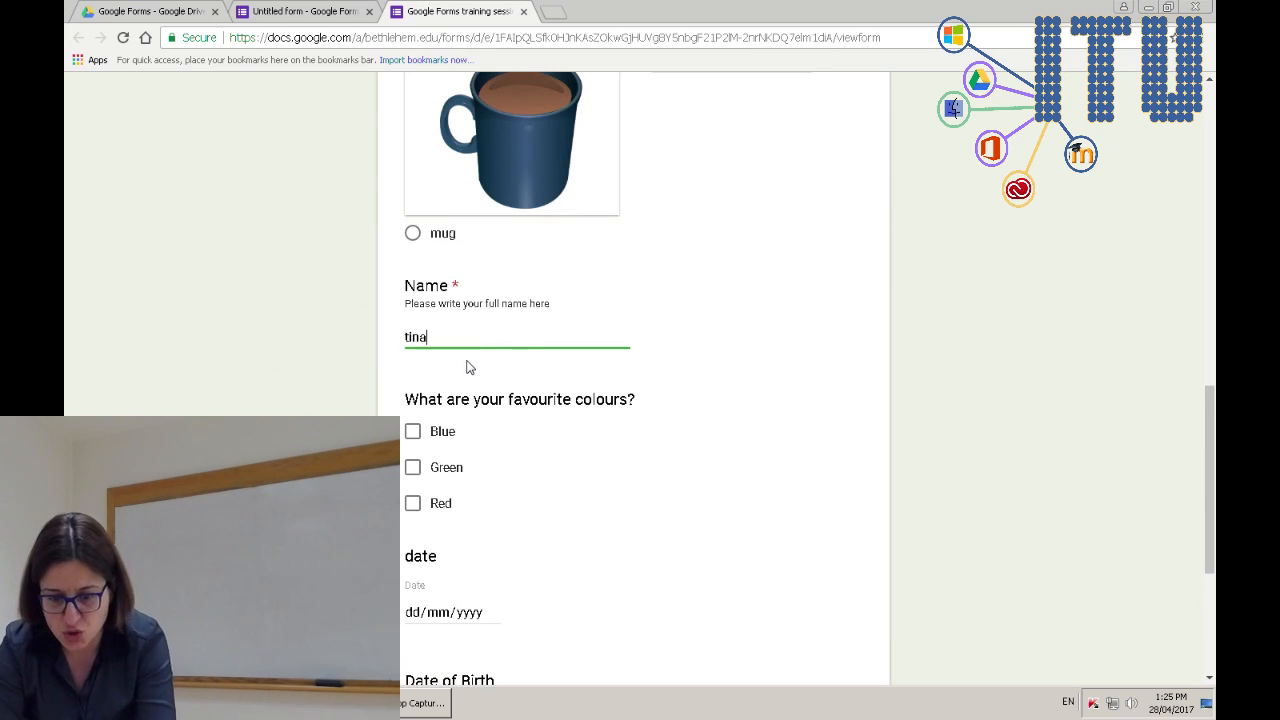
scroll(645, 380, "down", 3)
left_click(430, 502)
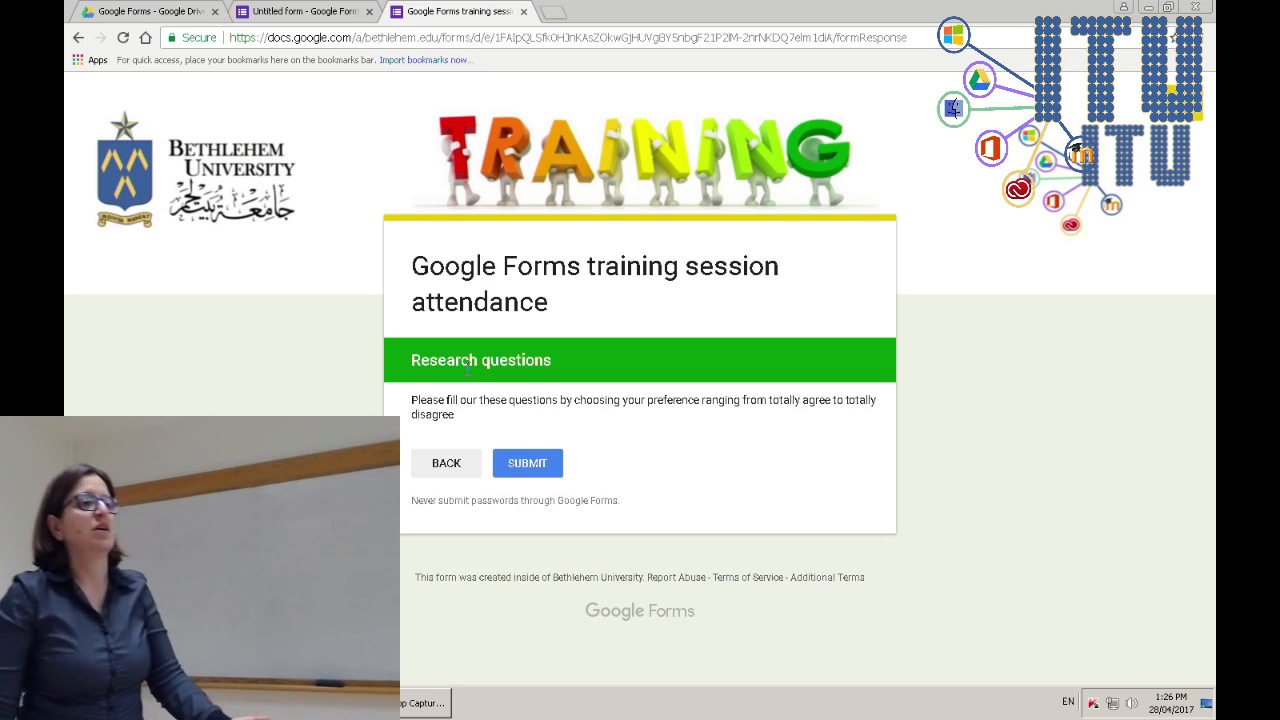
left_click(300, 11)
scroll(495, 375, "down", 10)
- Add a Multiple choice grid question to the Research questions section
scroll(490, 376, "down", 10)
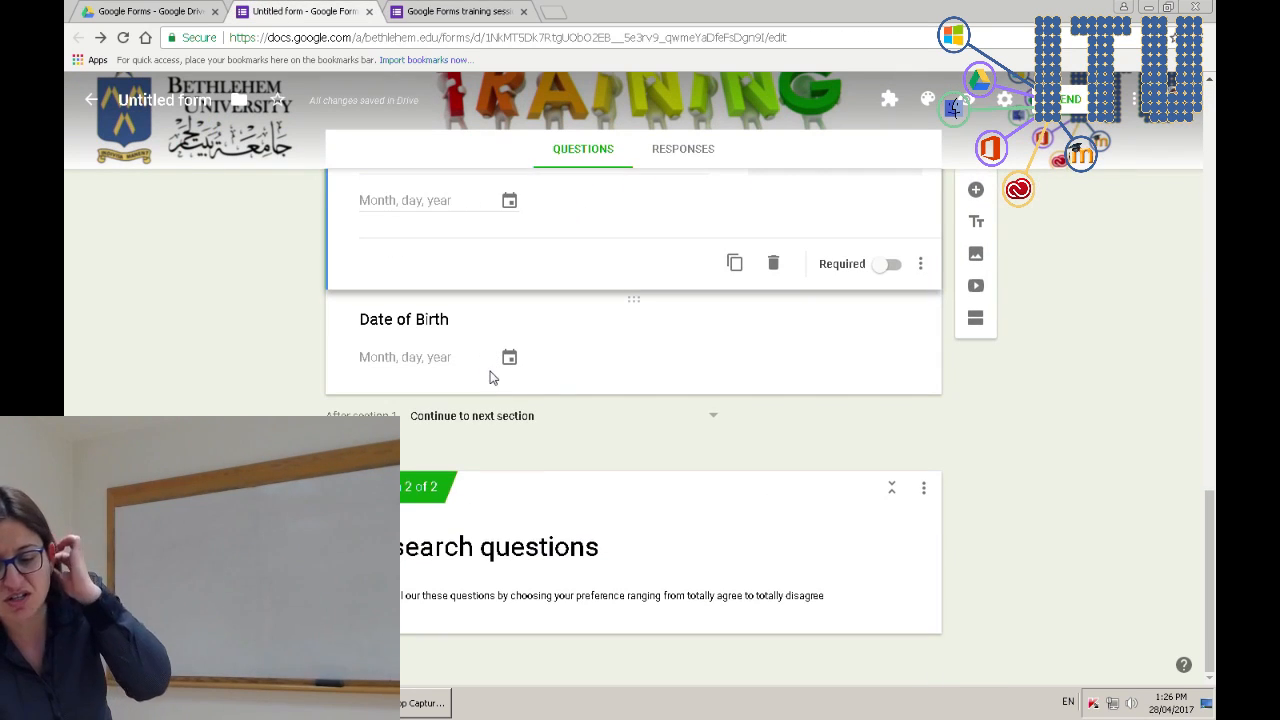
left_click(897, 529)
left_click(976, 493)
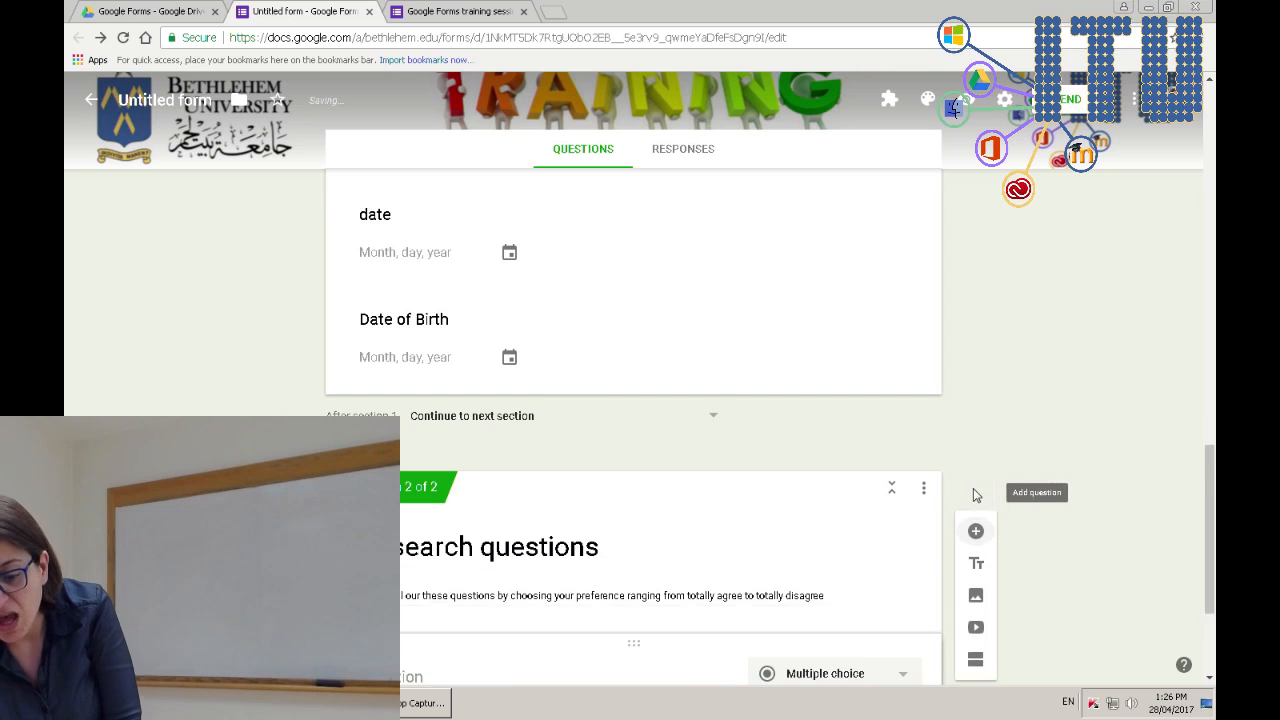
left_click(819, 466)
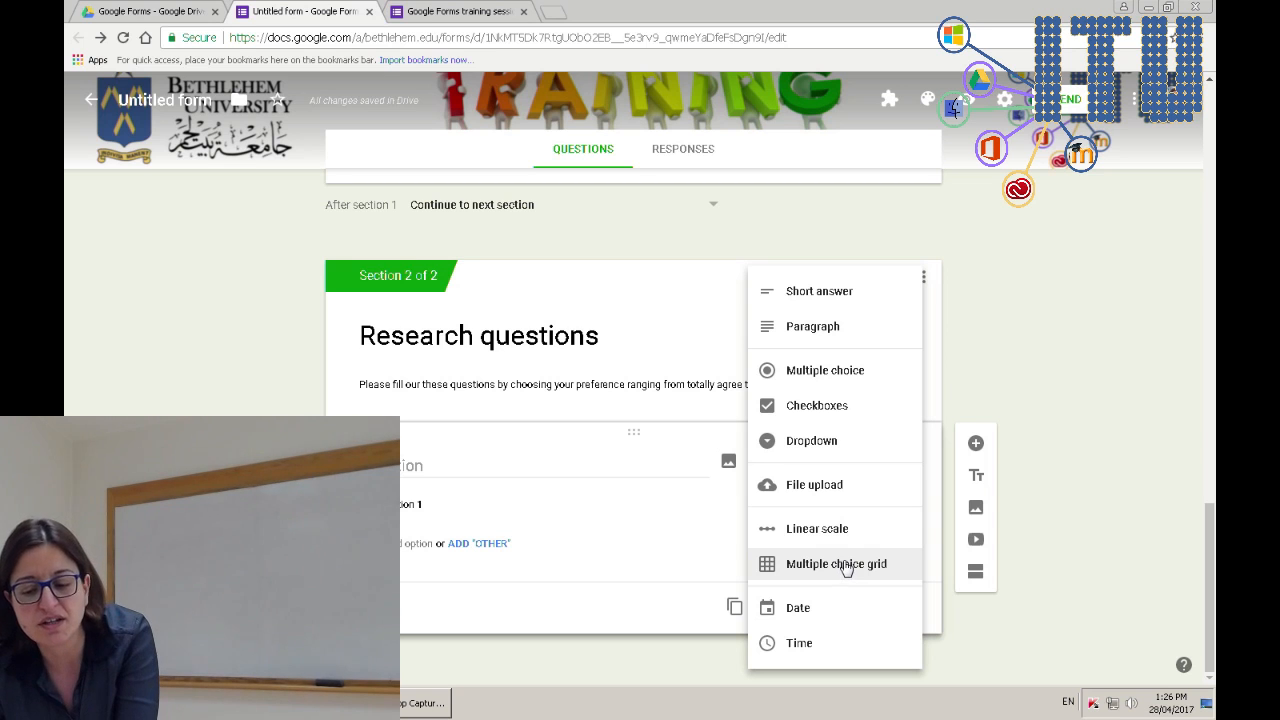
left_click(846, 566)
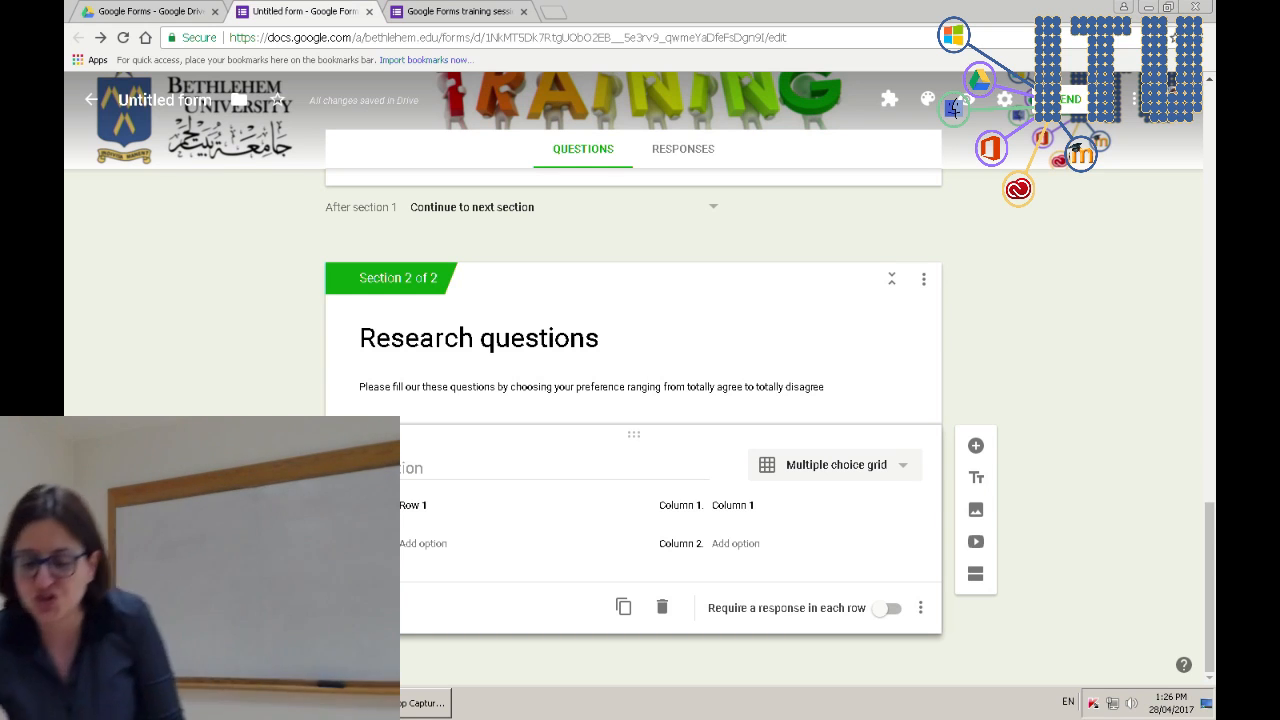
- Label the grid rows 'Parents should hit their children' and one about parents' obsessive behaviour with their children
left_click(414, 505)
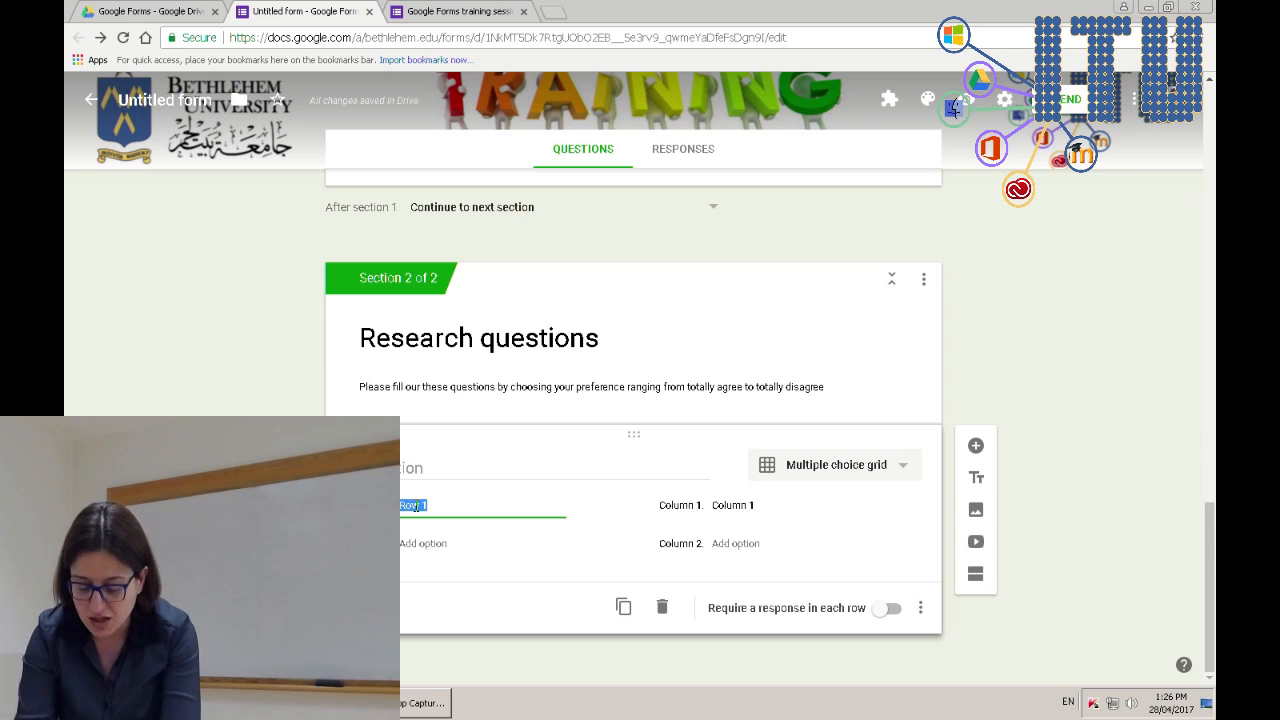
type("Parents should h")
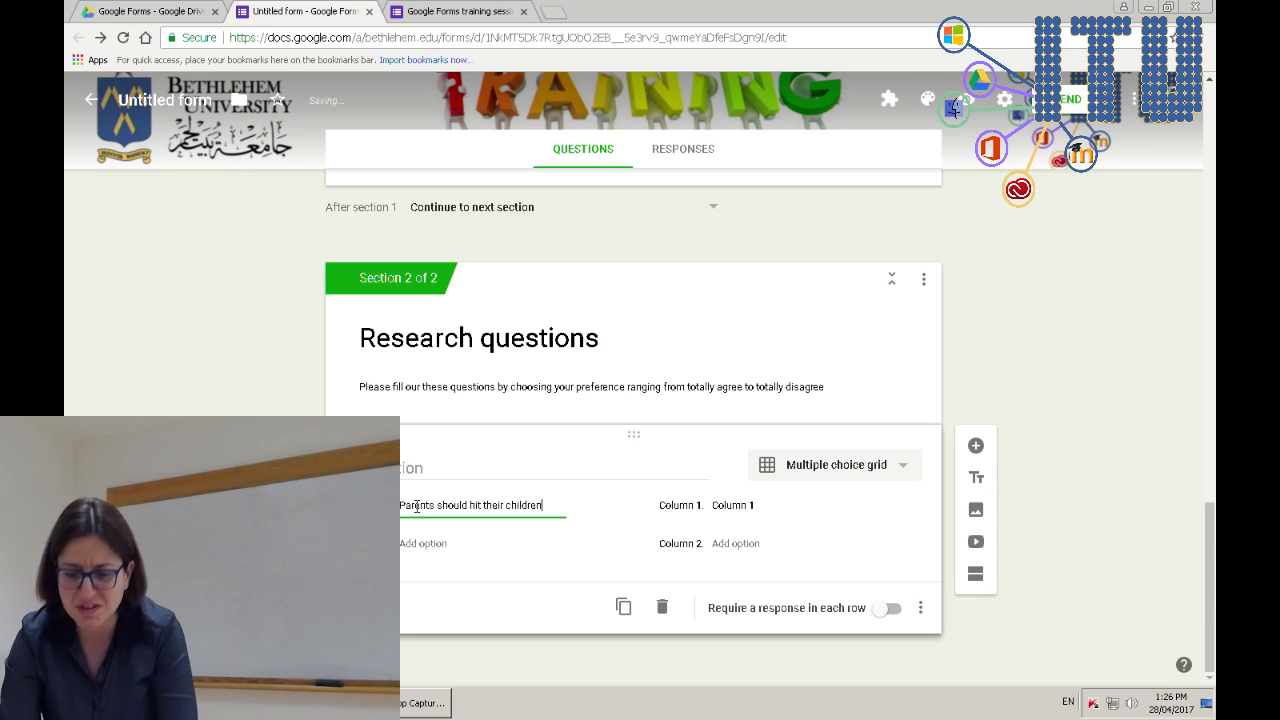
type("it their children")
left_click(412, 543)
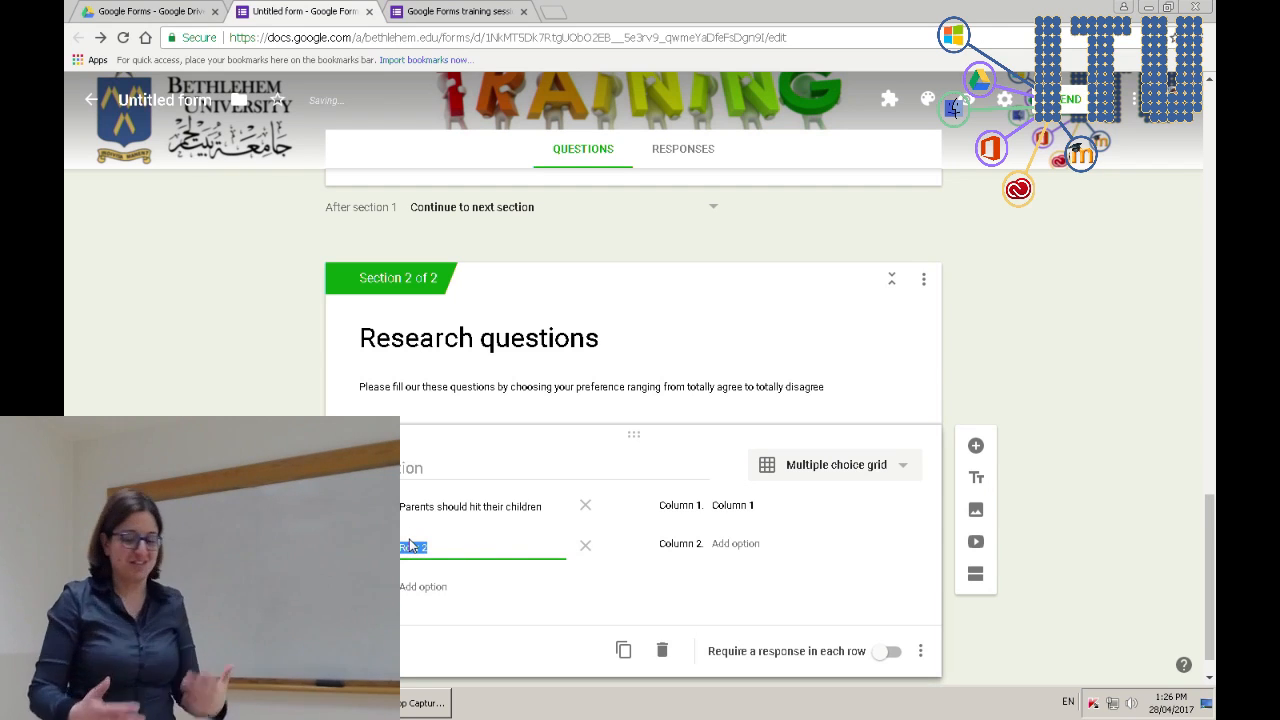
type("Parents should use o")
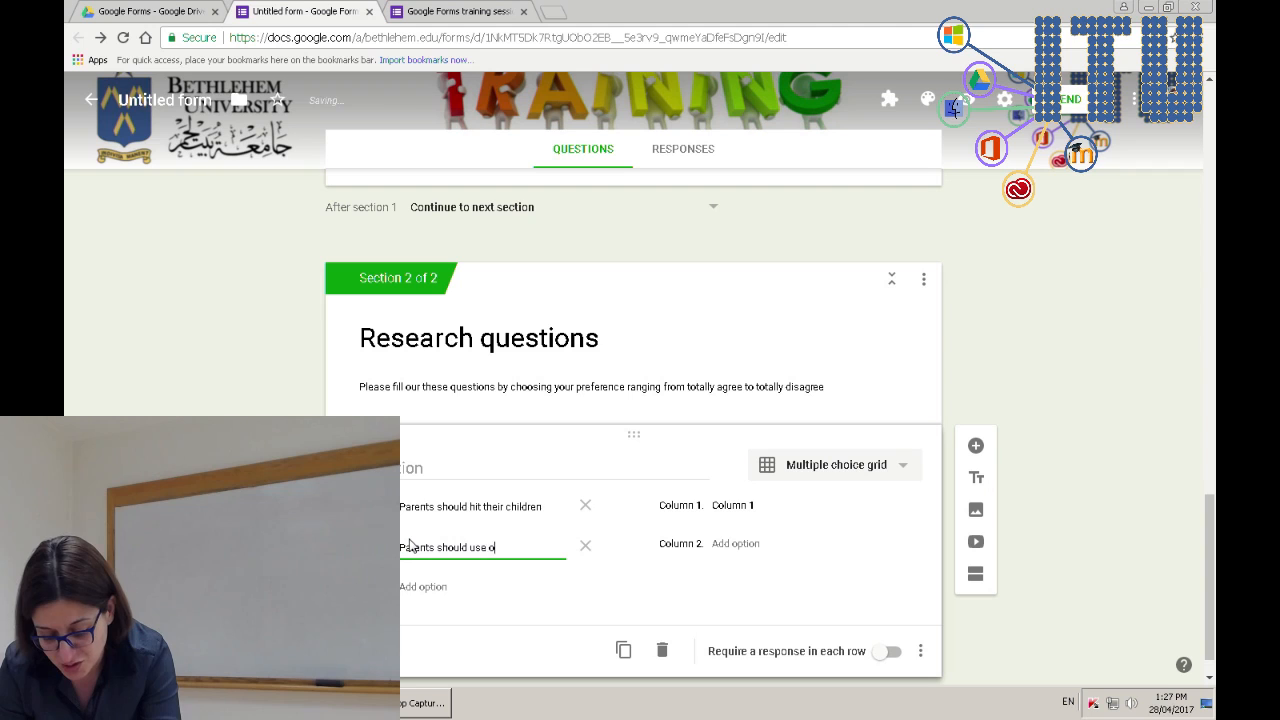
type("bsessive")
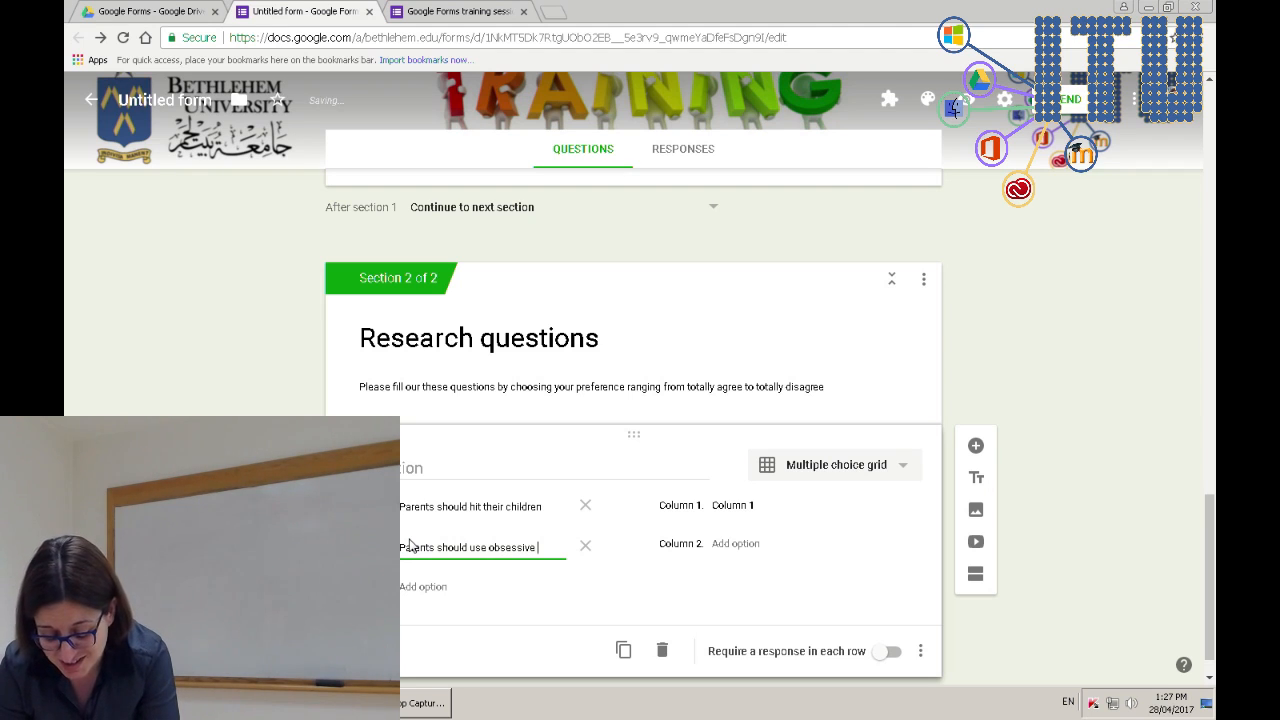
type(" behaviour with hi")
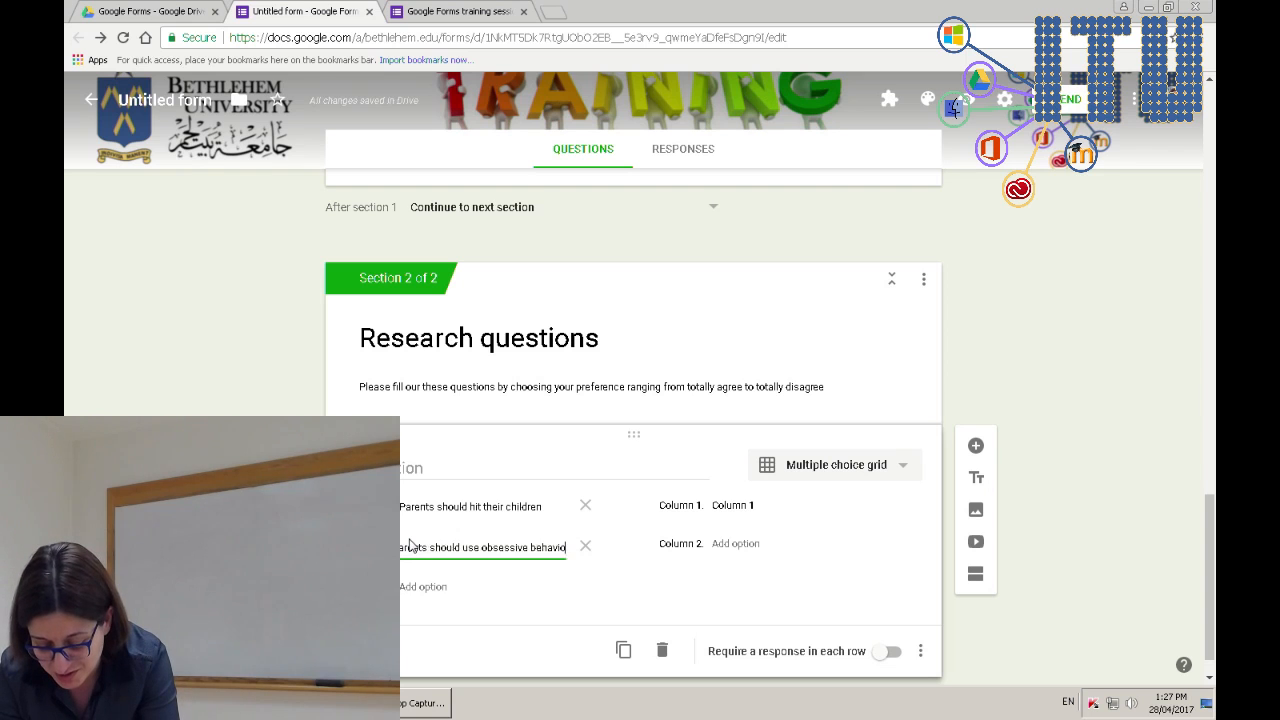
key("BackSpace")
key("BackSpace")
type("thw")
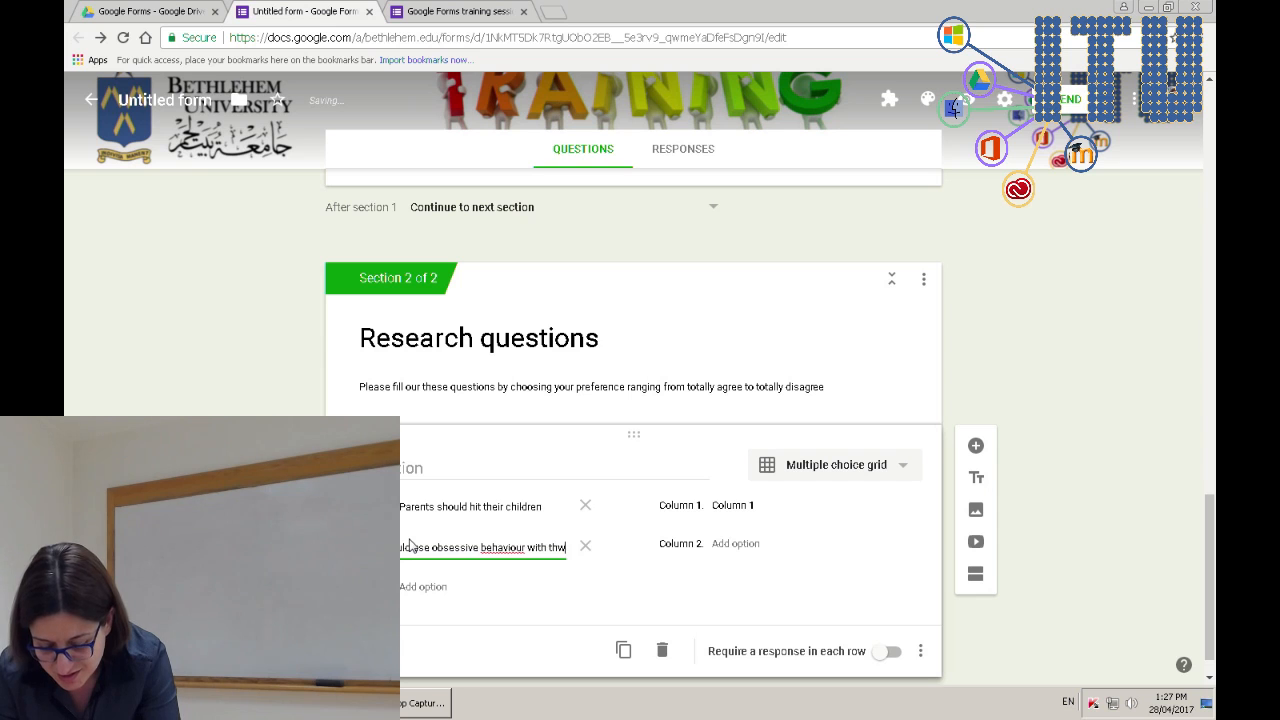
key("BackSpace")
type("eir c")
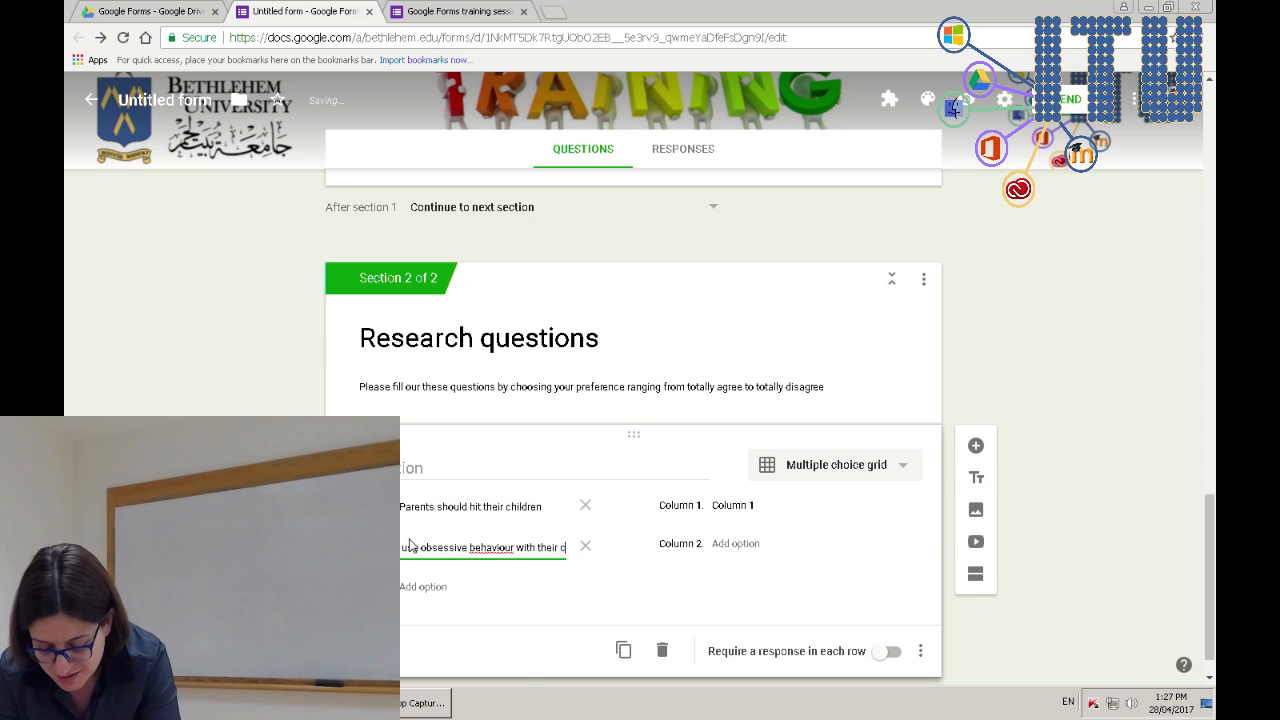
type("hildren")
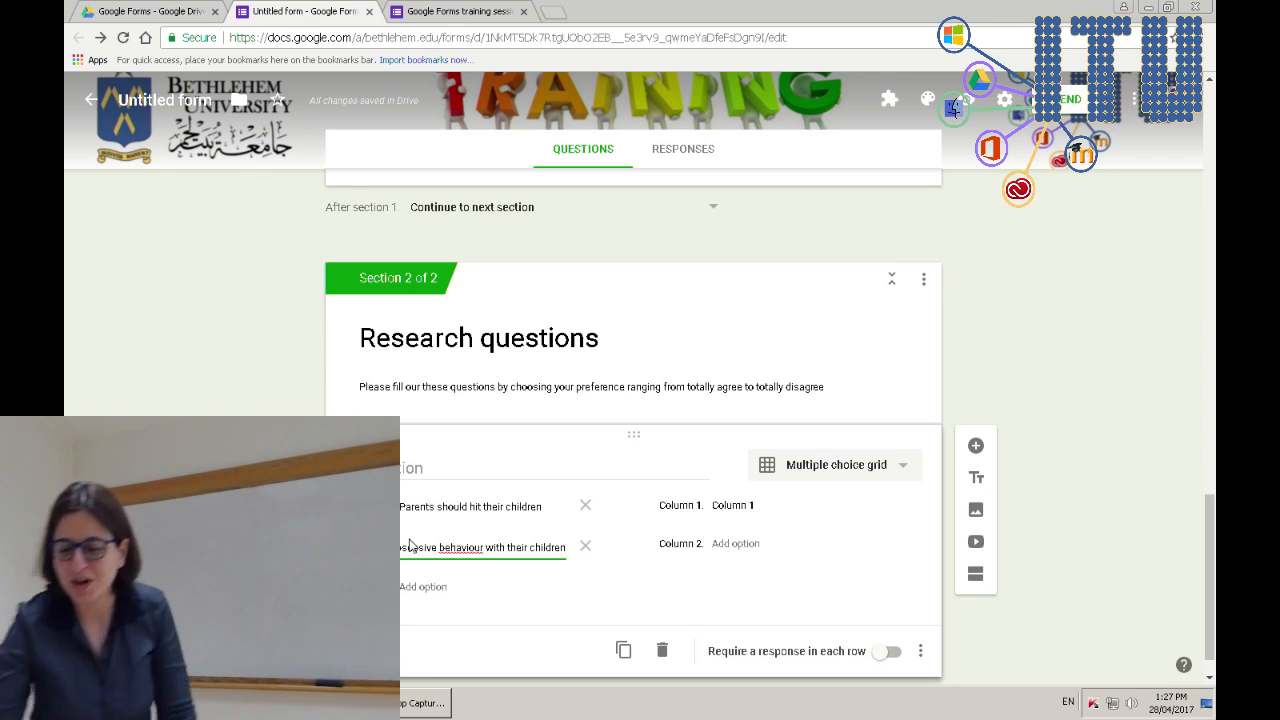
left_click(766, 505)
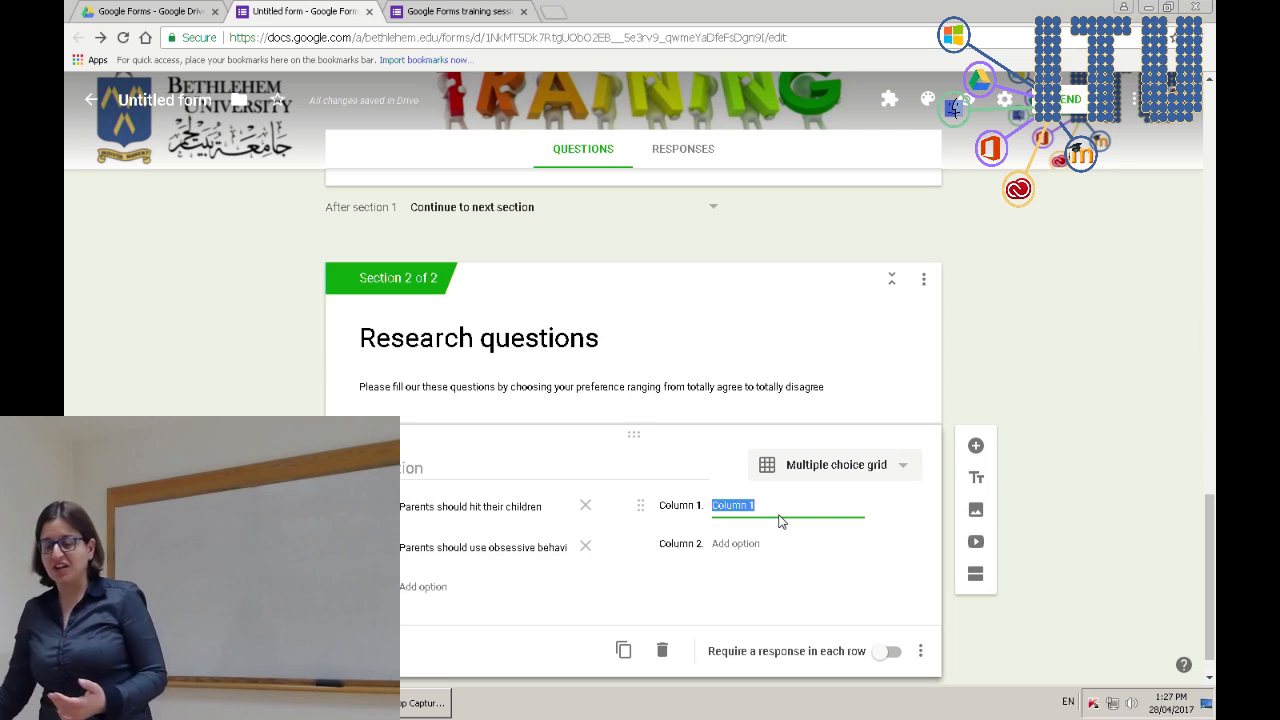
- Name the grid columns Totally agree, somehow agree, nor agree nor disagree, somehow disagree, totally disagree
type("Totally agree")
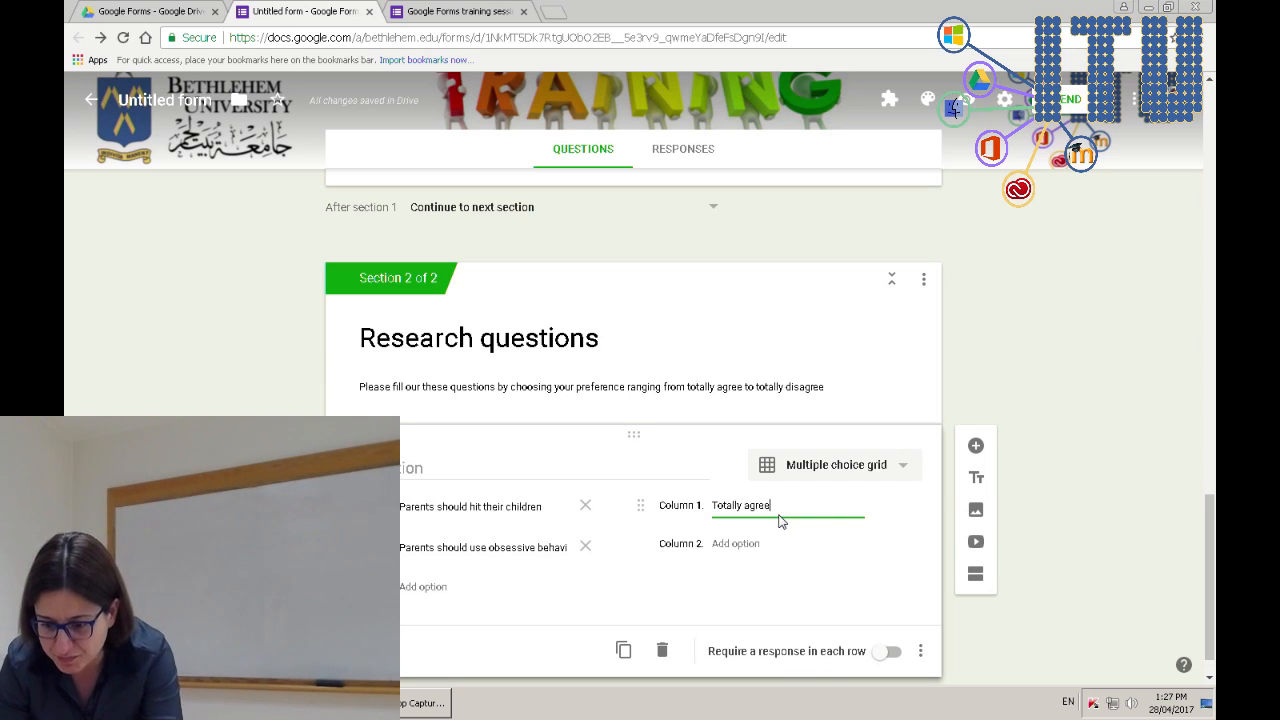
left_click(740, 545)
type("so")
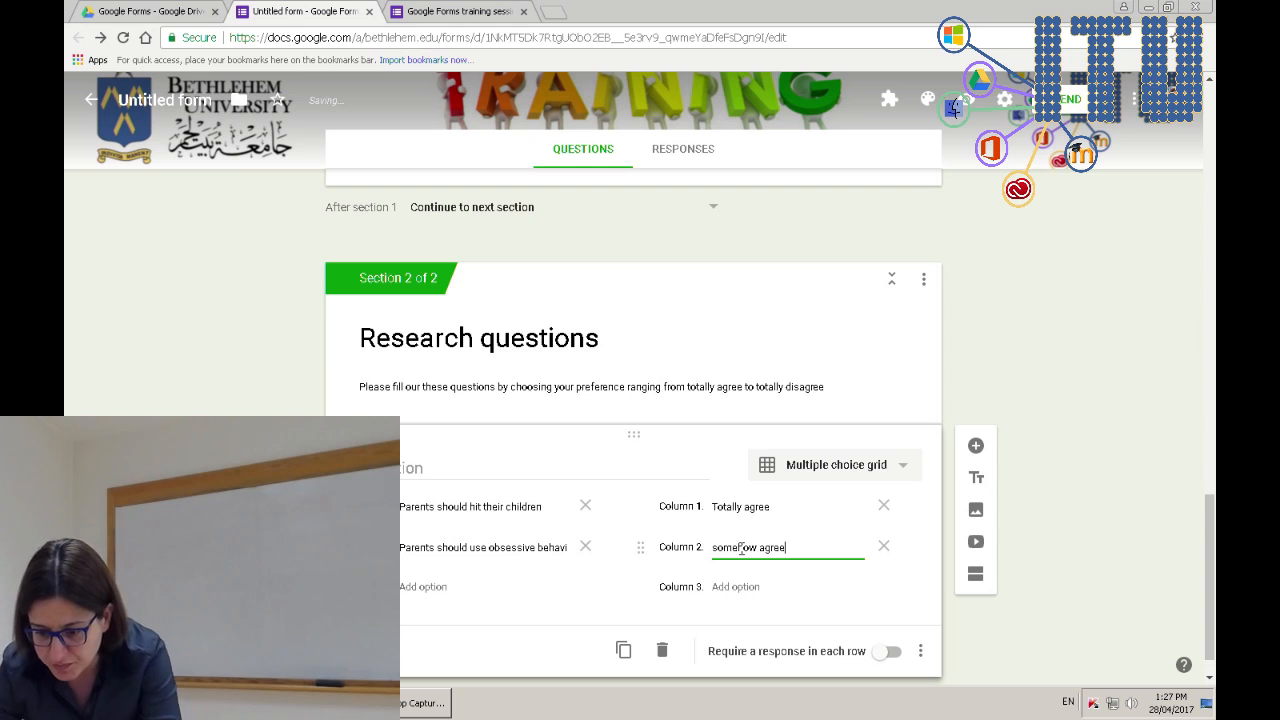
type("mehow agree")
left_click(738, 587)
type("nor")
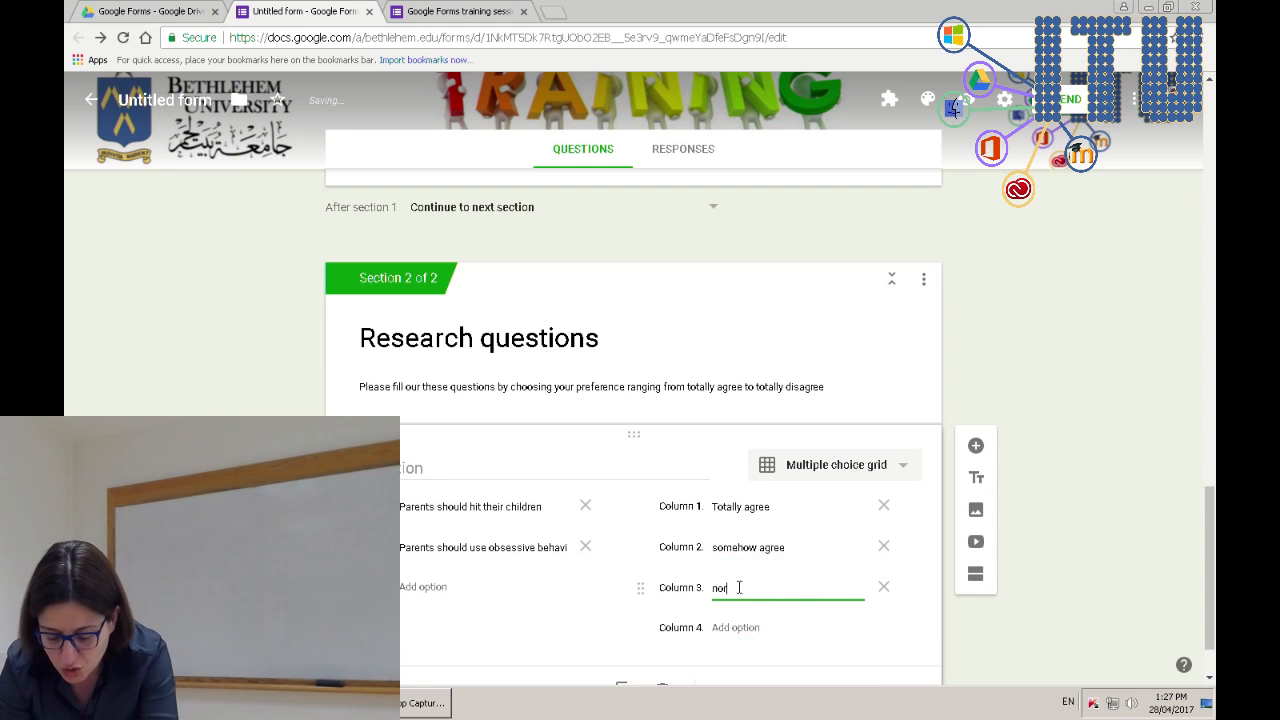
type(" agree now")
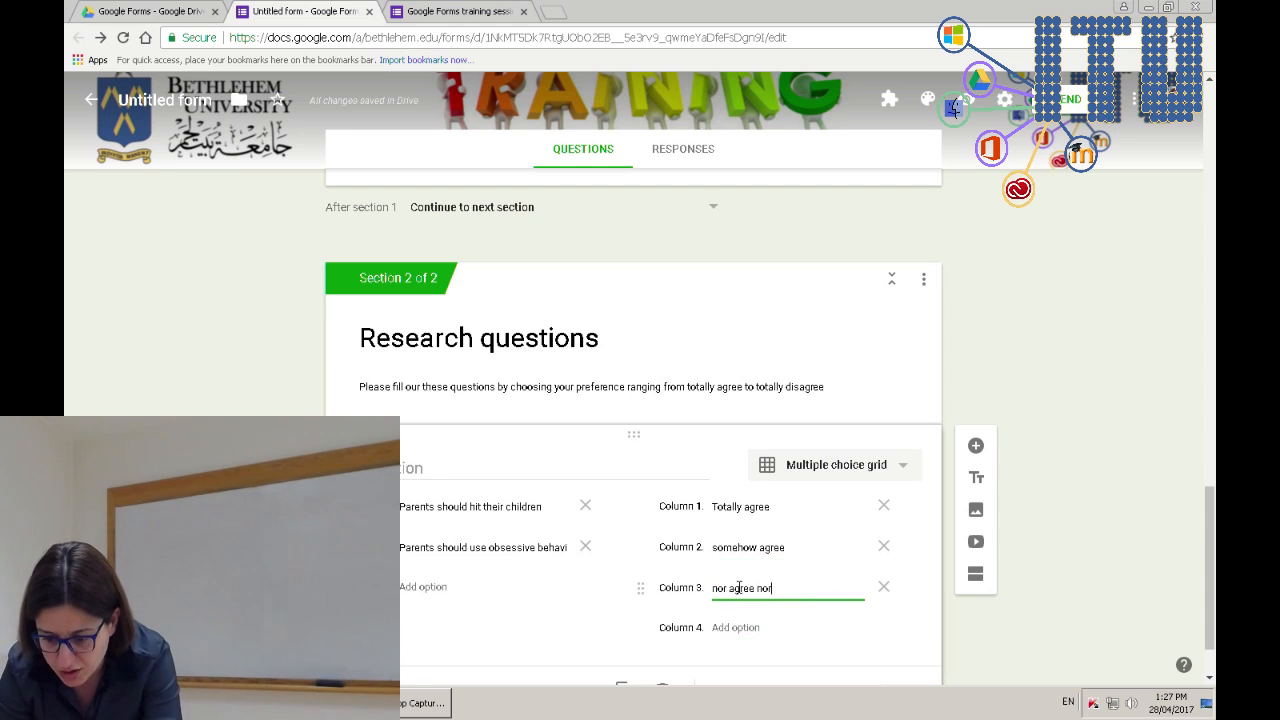
type(" disagree")
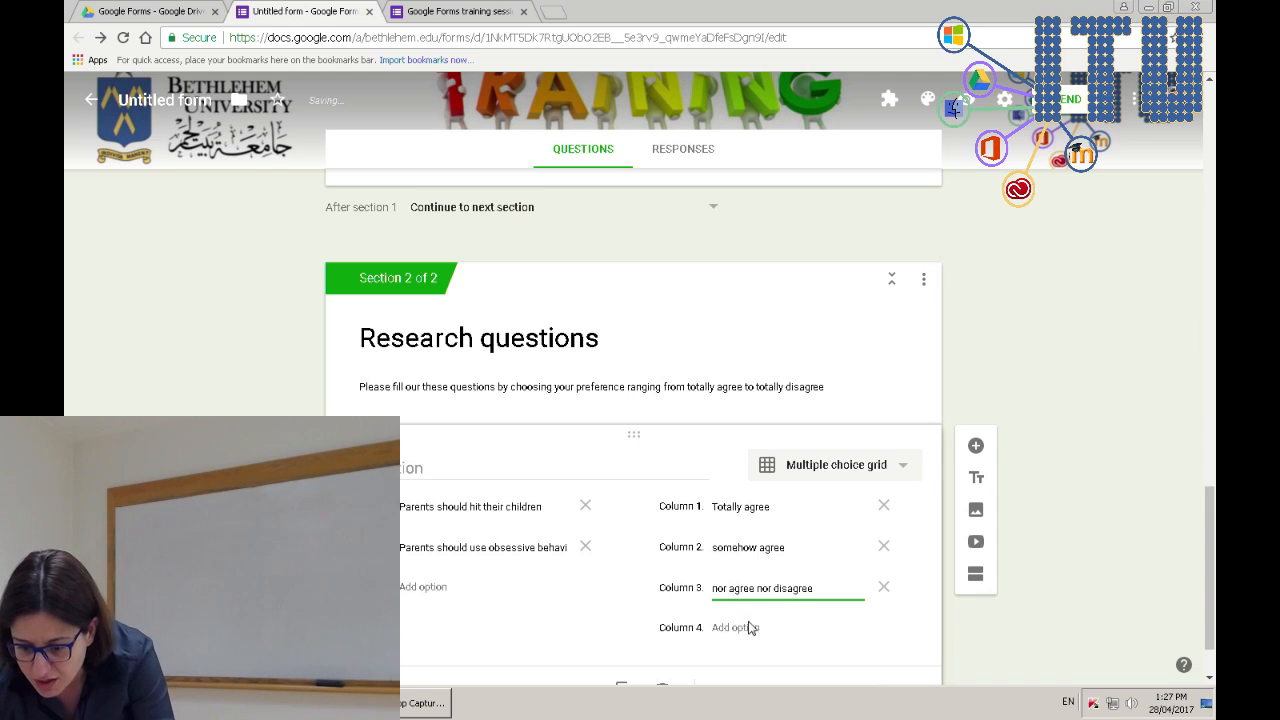
left_click(748, 627)
type("somehow disagr")
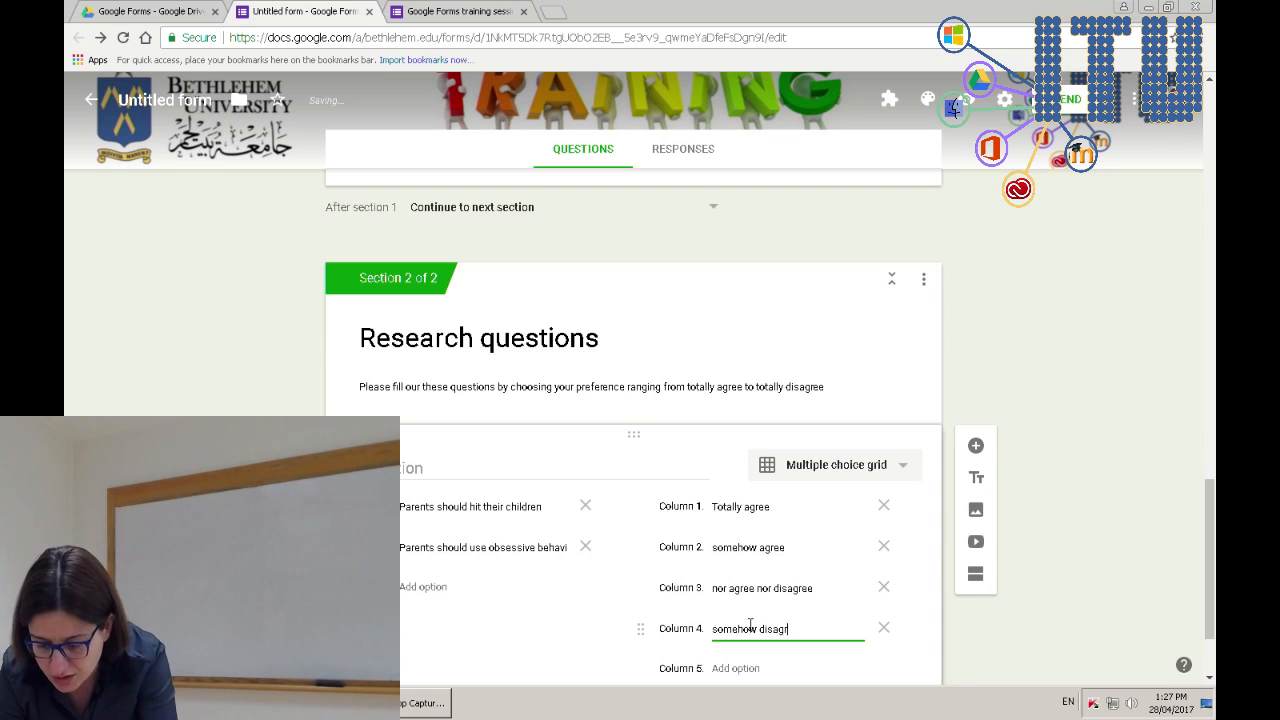
scroll(750, 624, "down", 1)
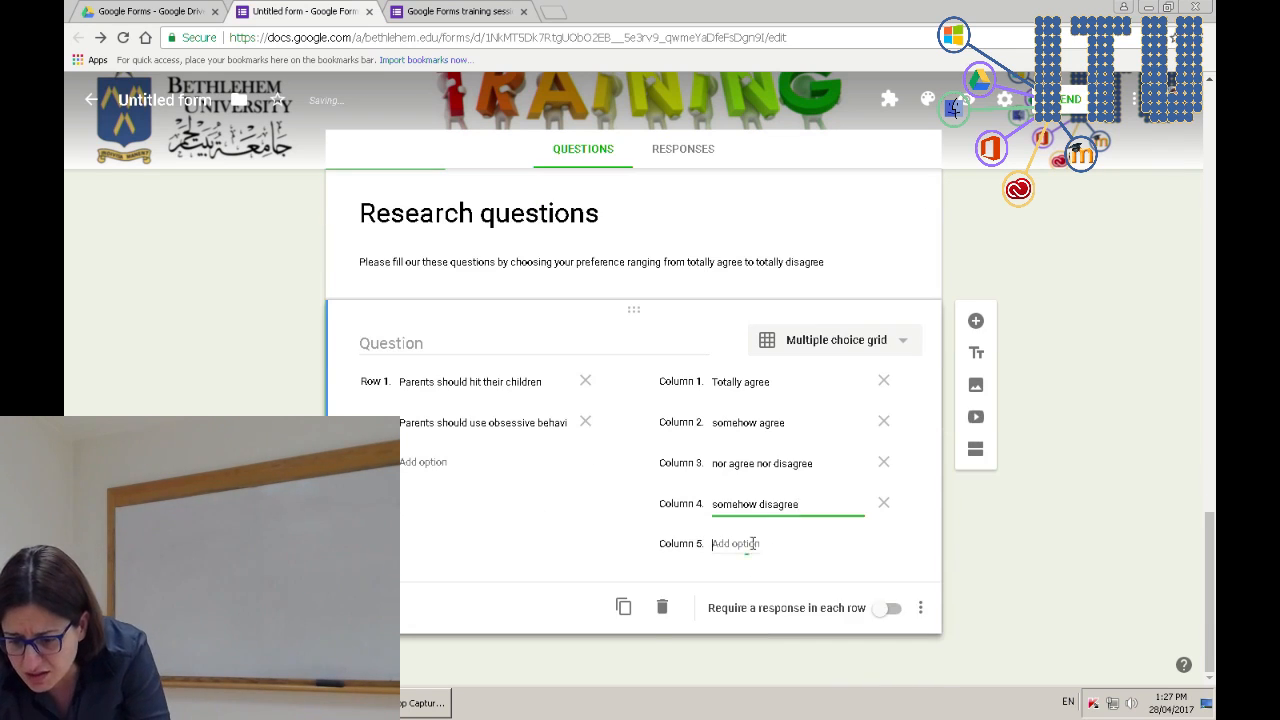
left_click(752, 543)
type("totally disagree")
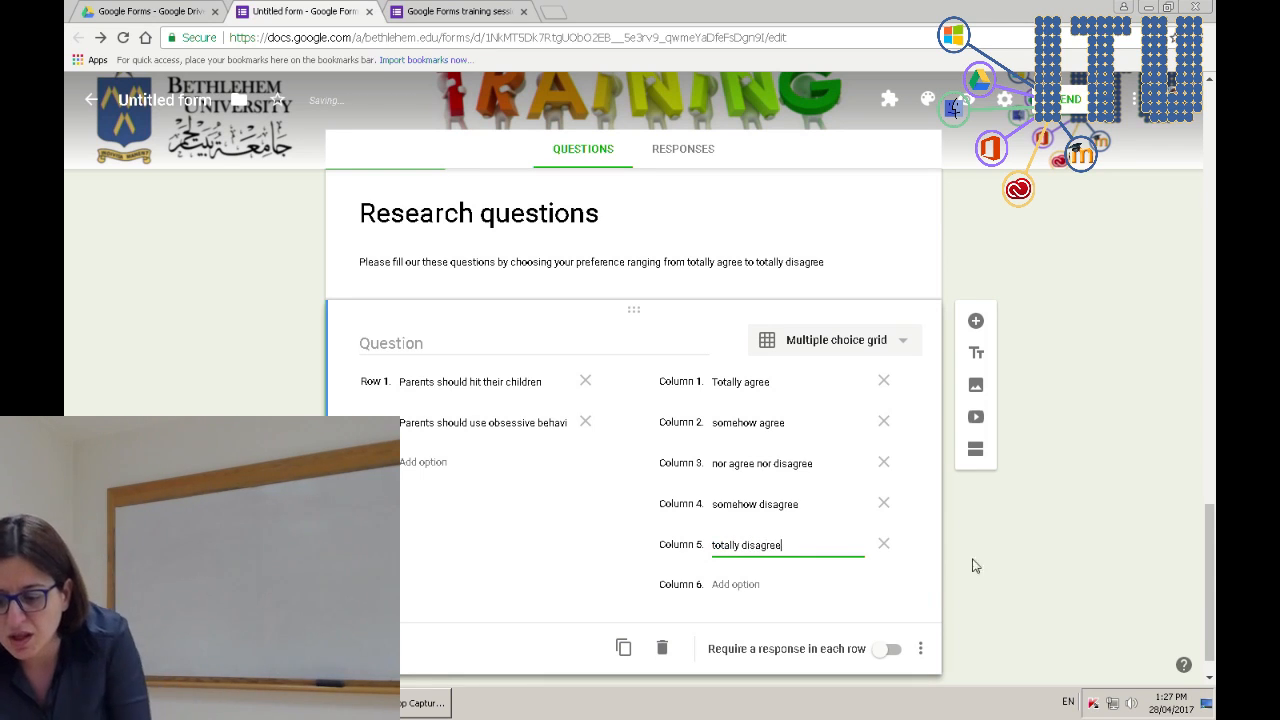
left_click(1033, 576)
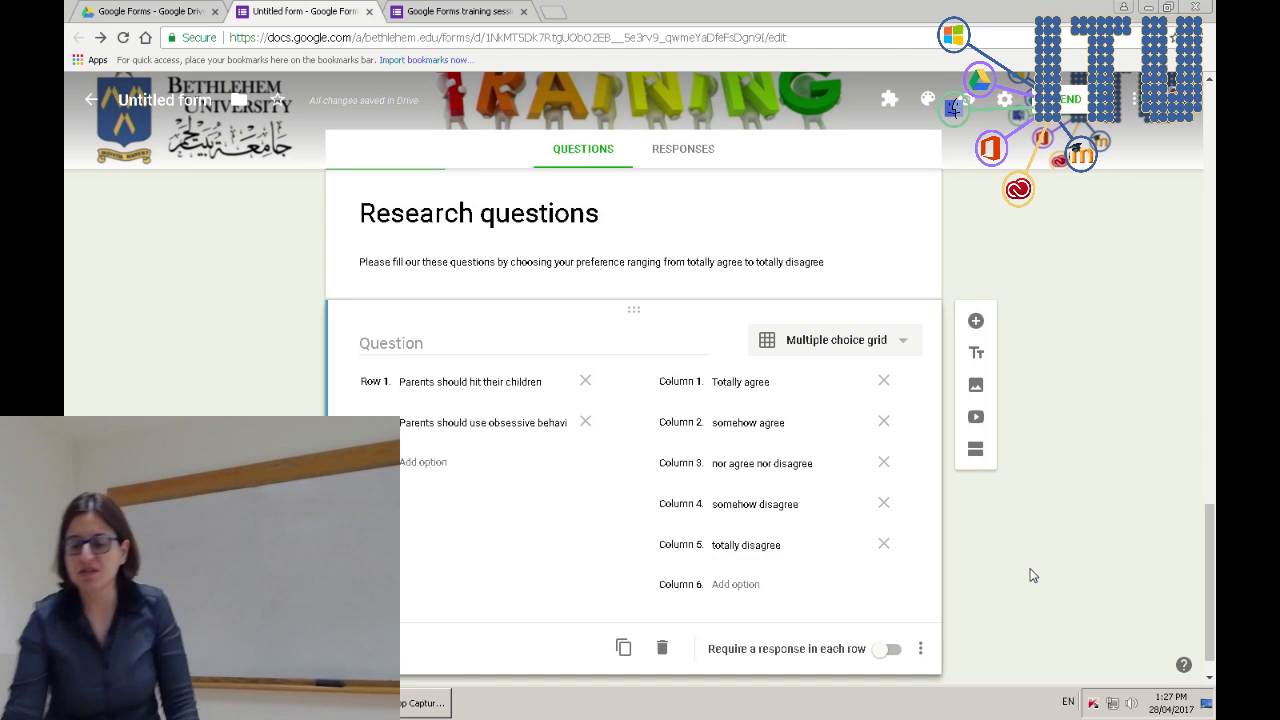
- Reload the live form, enter a test name, and continue to the Research questions page
left_click(458, 9)
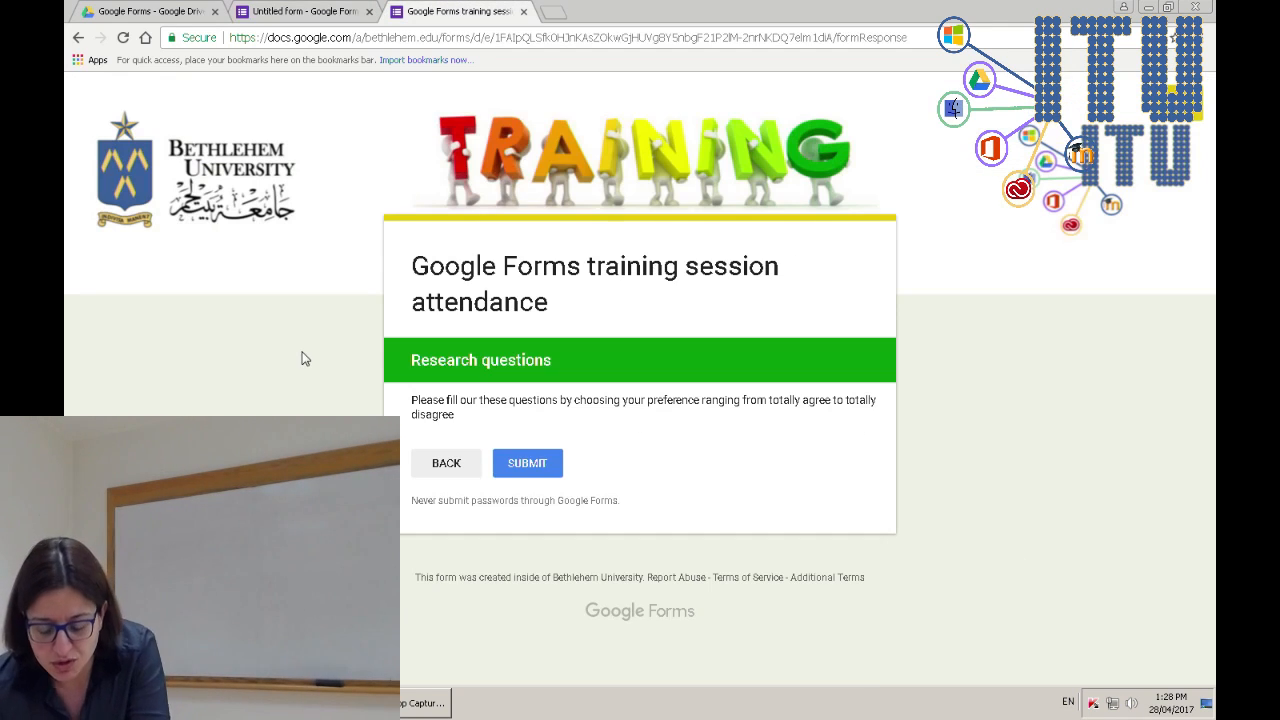
key("F5")
left_click(680, 125)
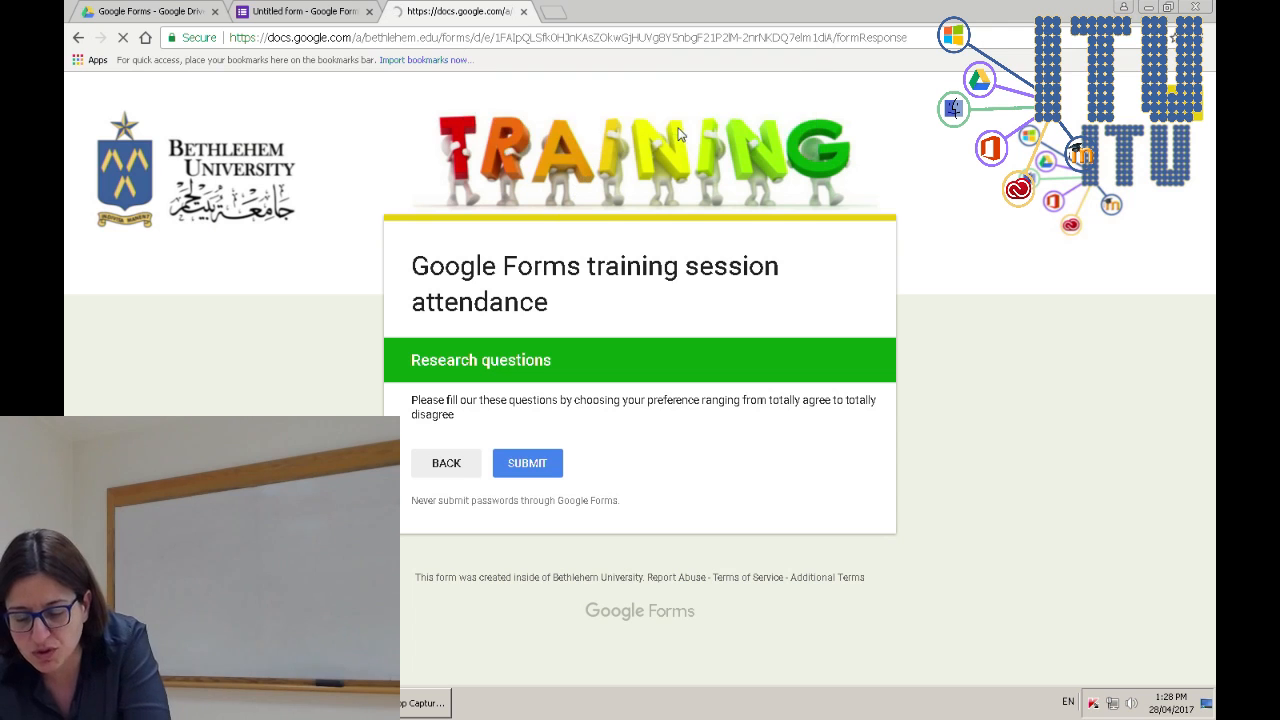
scroll(594, 486, "down", 4)
scroll(482, 408, "up", 4)
scroll(478, 410, "down", 10)
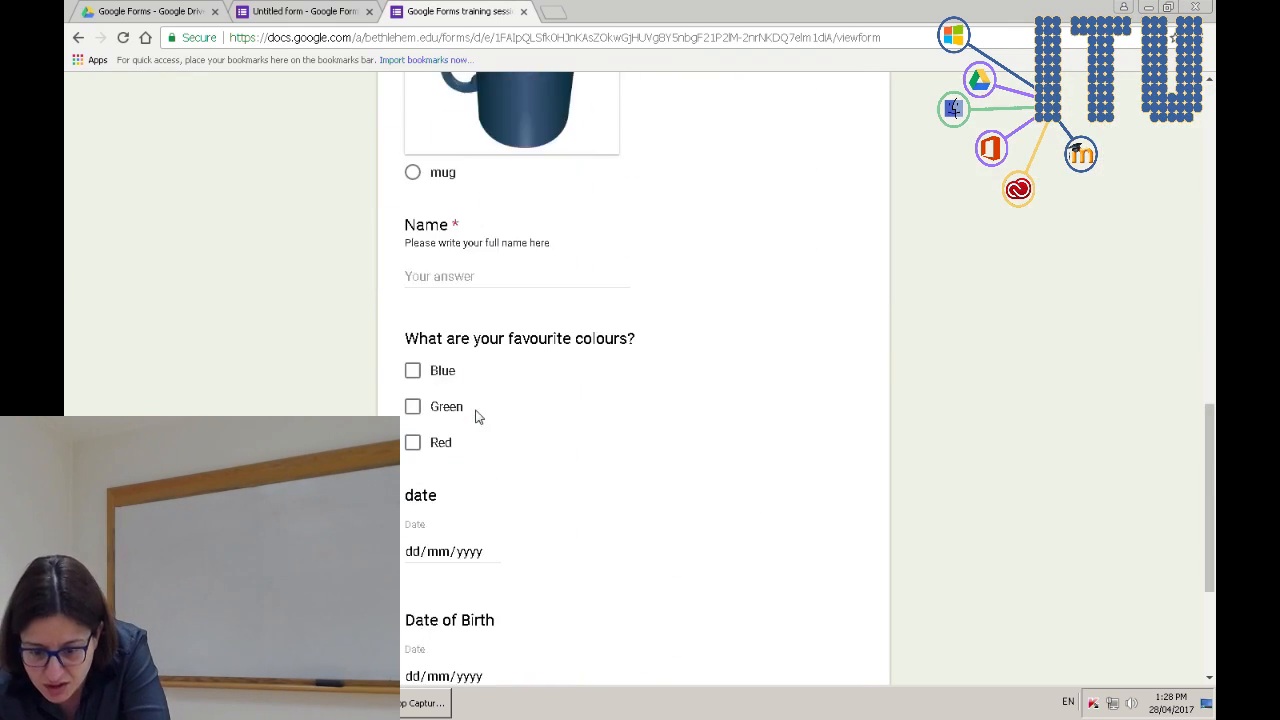
type("tin")
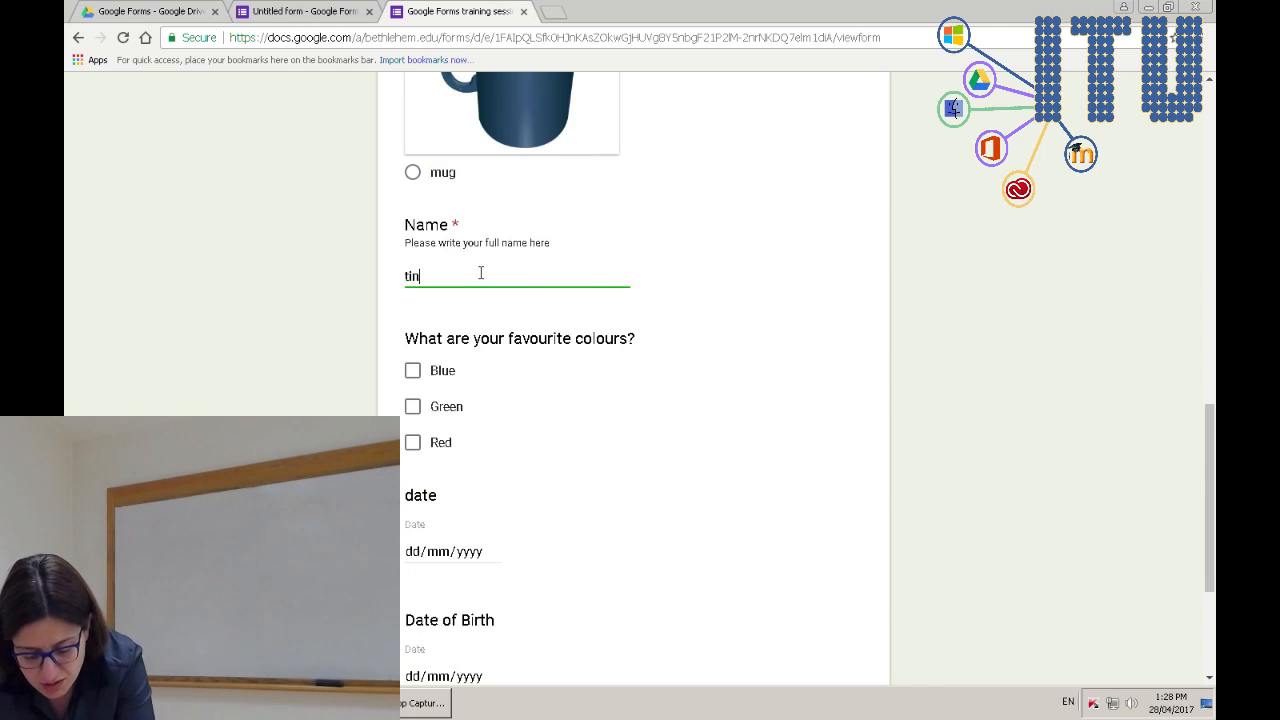
type("a")
scroll(523, 363, "down", 3)
left_click(474, 519)
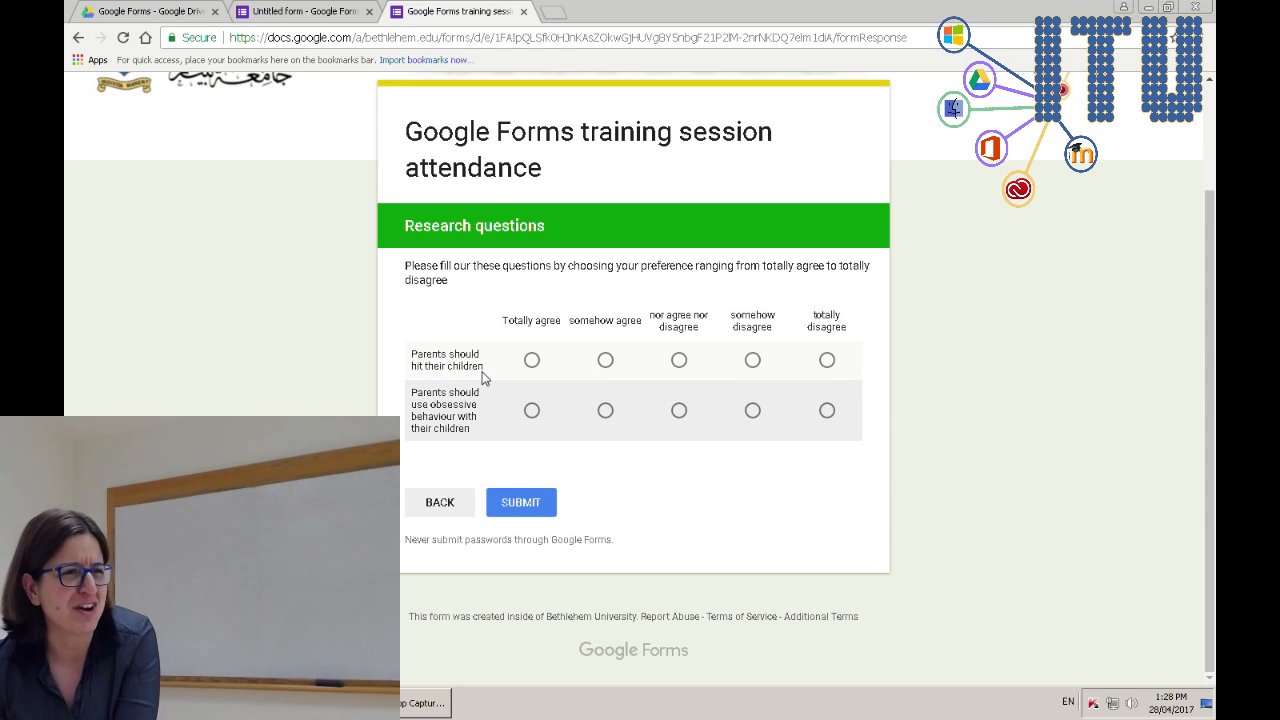
- Answer the parenting statements in the live grid with totally disagree
left_click(827, 361)
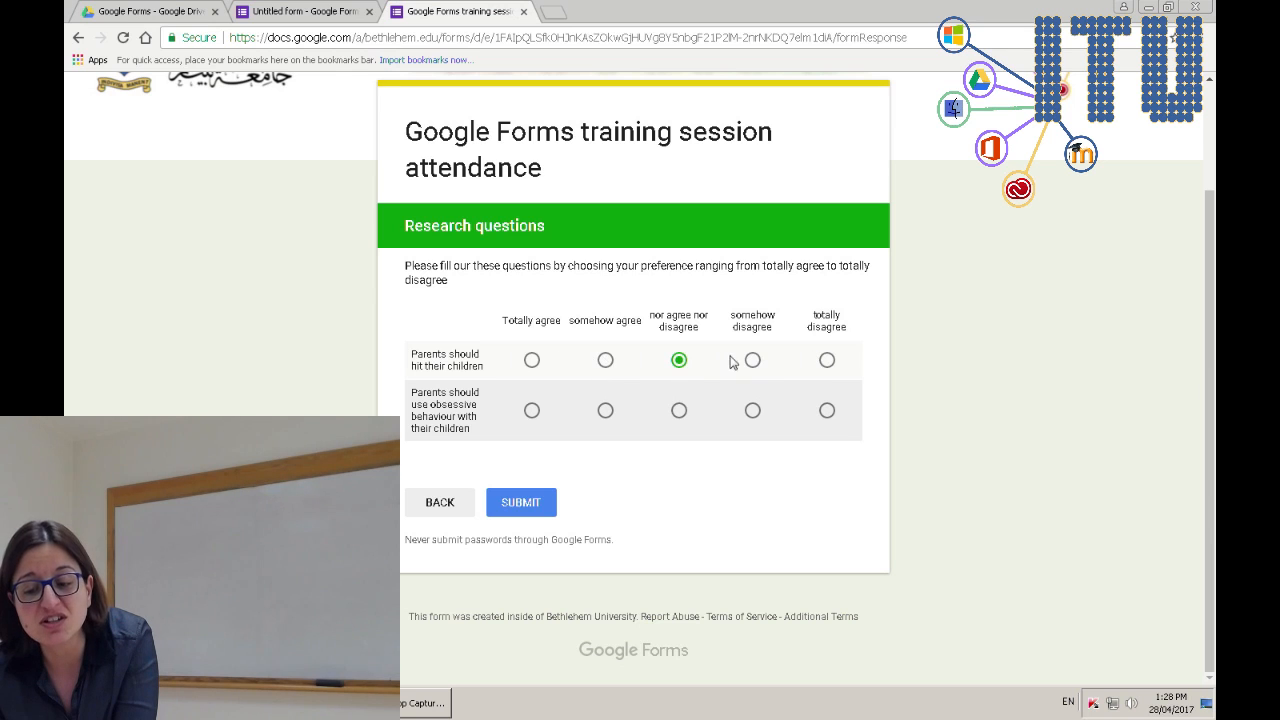
left_click(827, 361)
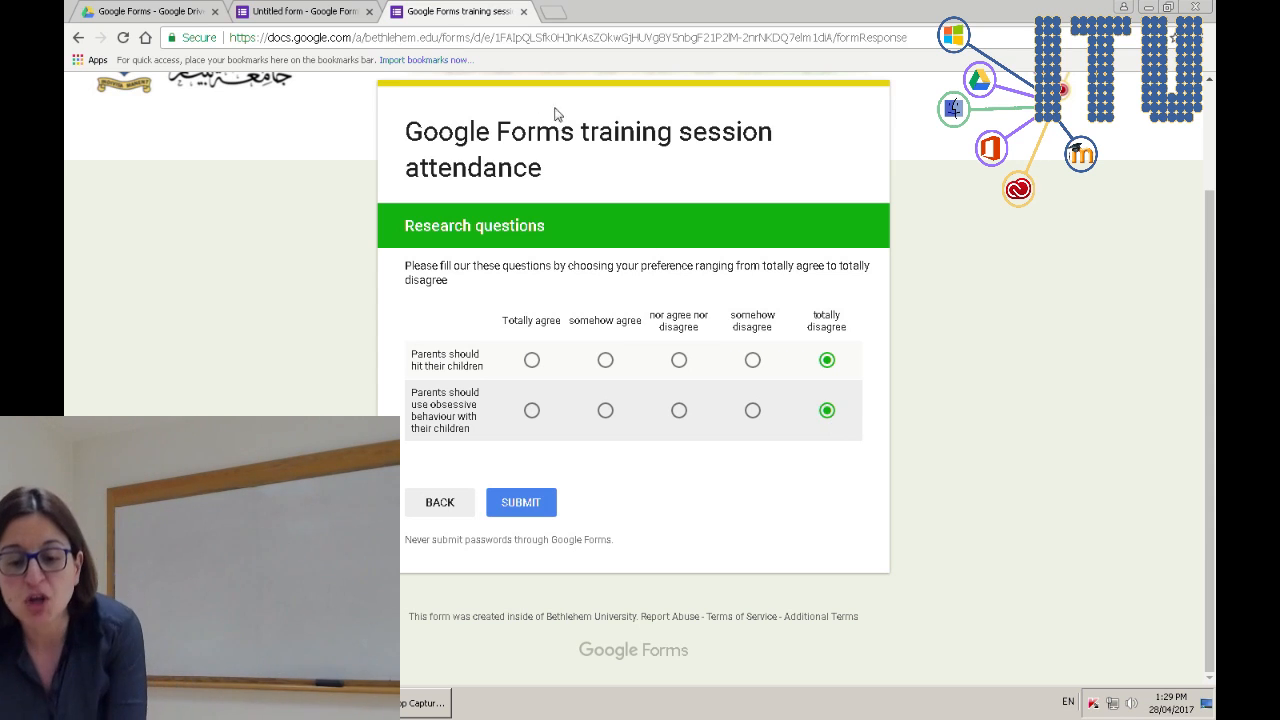
left_click(360, 10)
left_click(505, 10)
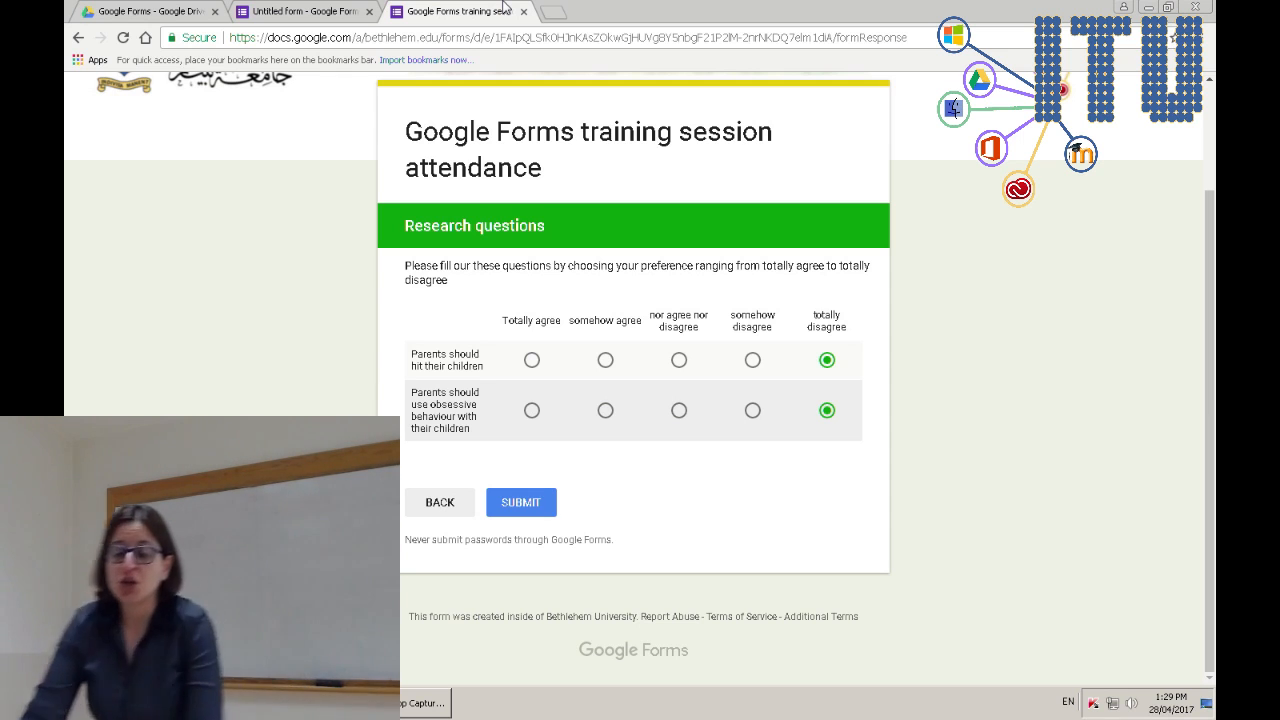
- Add another question below the agreement grid and make it a Multiple choice grid
left_click(300, 11)
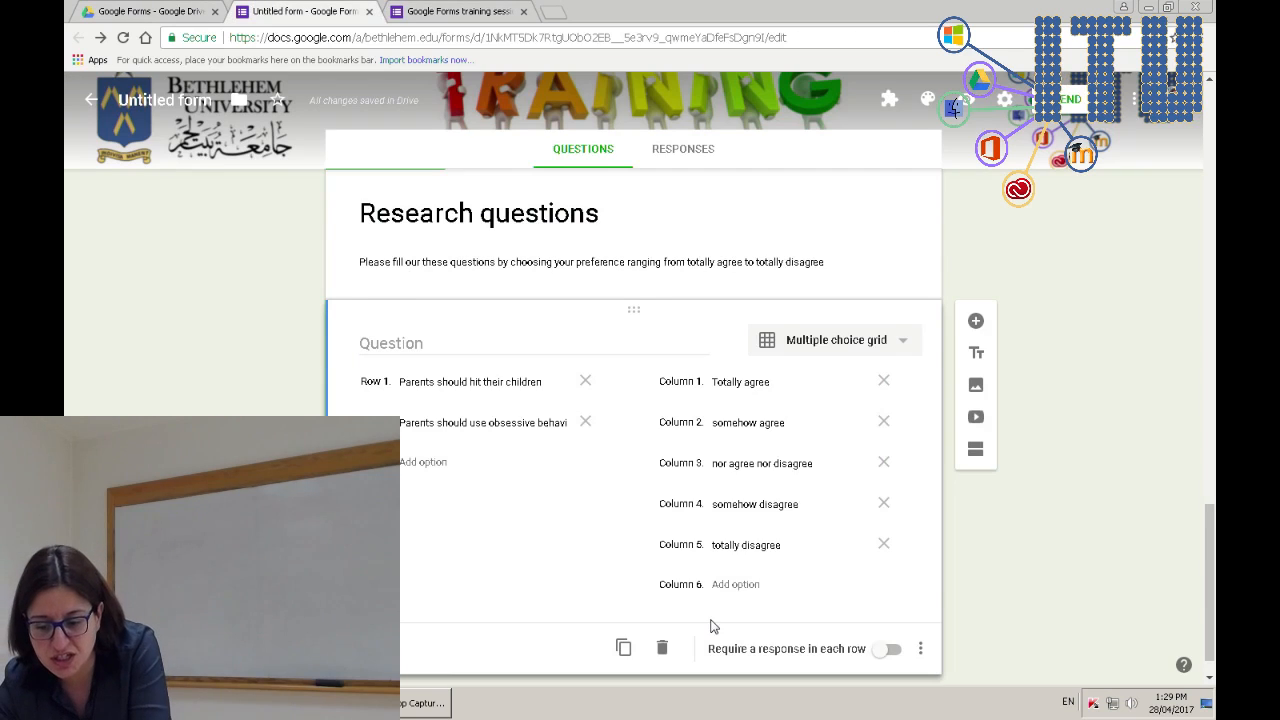
left_click(976, 282)
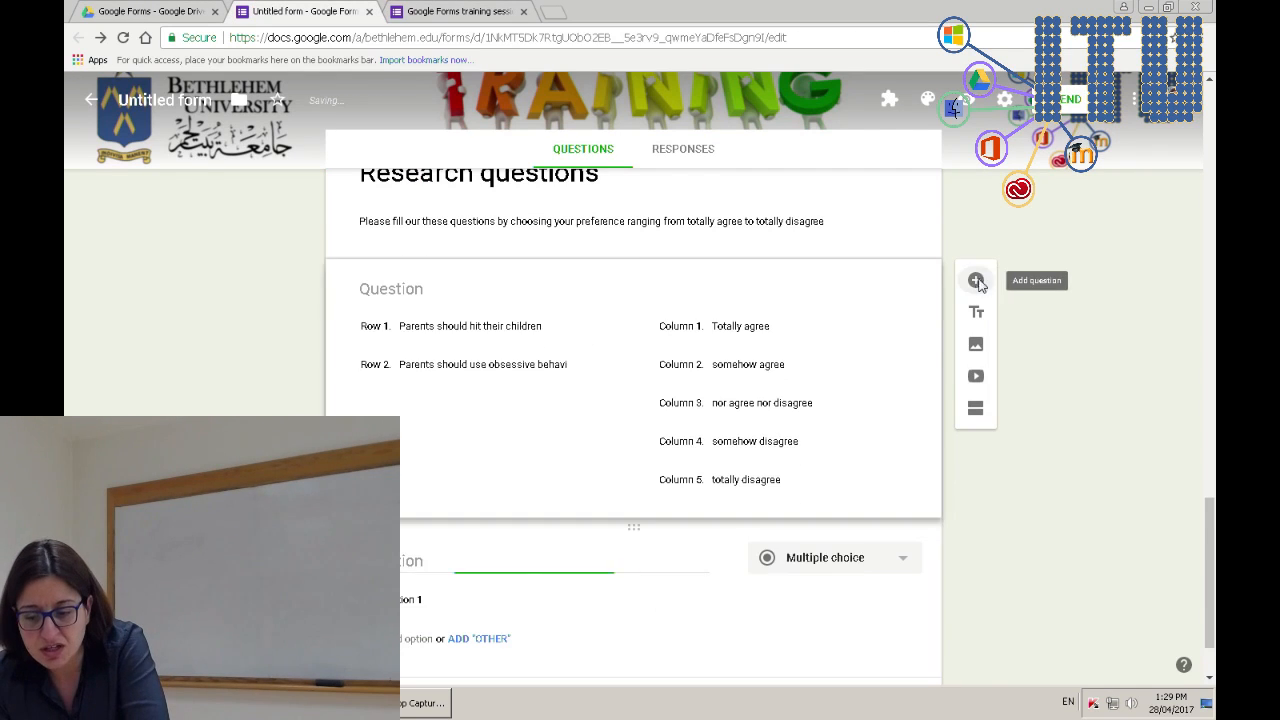
left_click(823, 560)
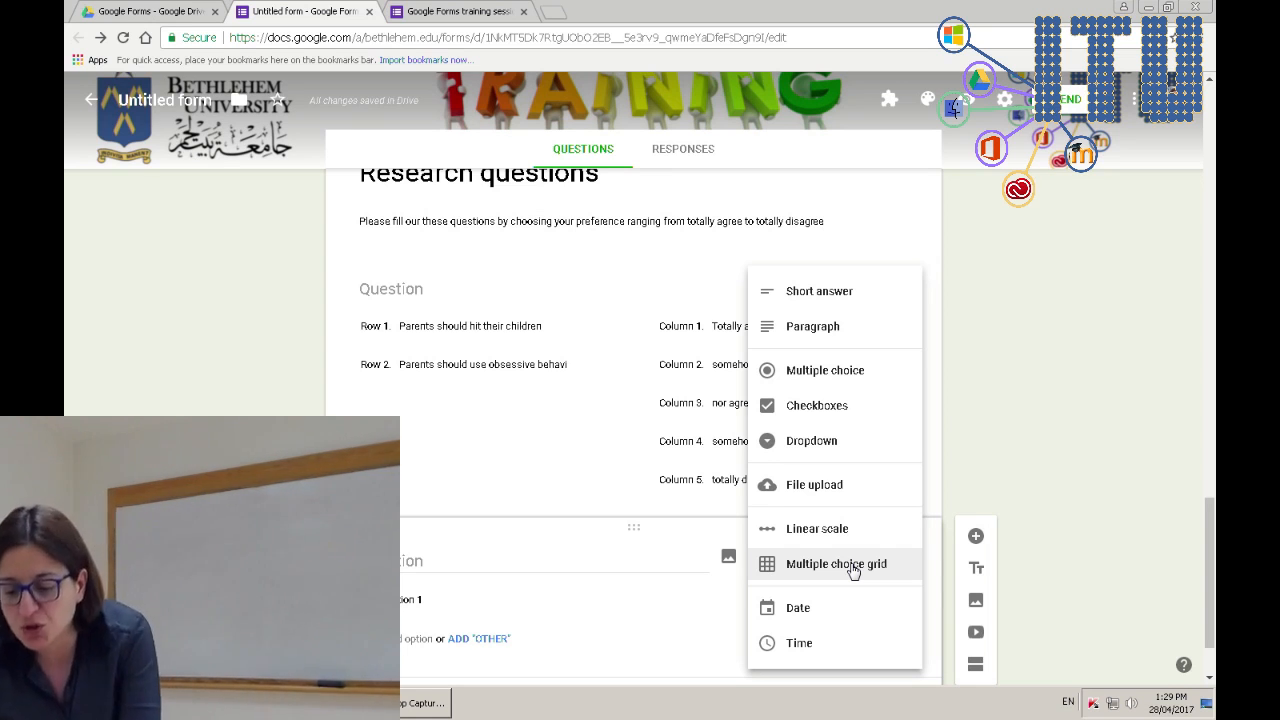
left_click(853, 571)
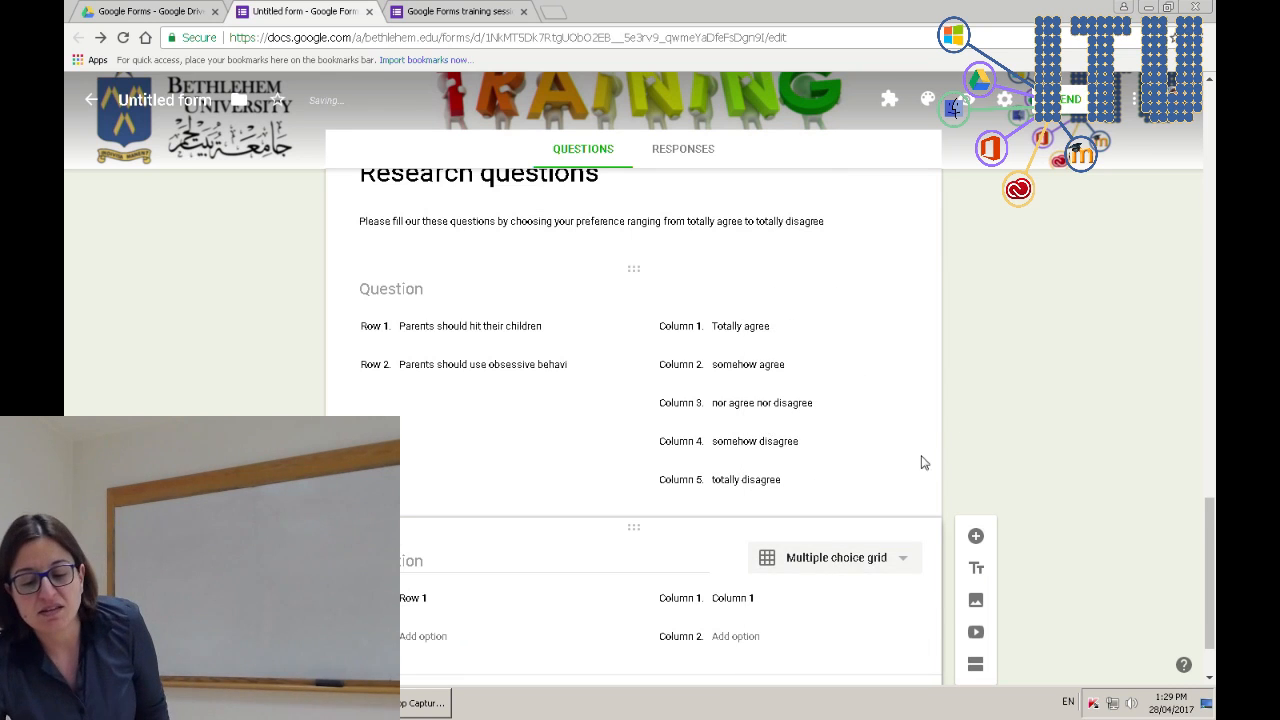
- Label the first two grid rows 'Google sessions were informative' and 'The teacher was terrible'
left_click(418, 506)
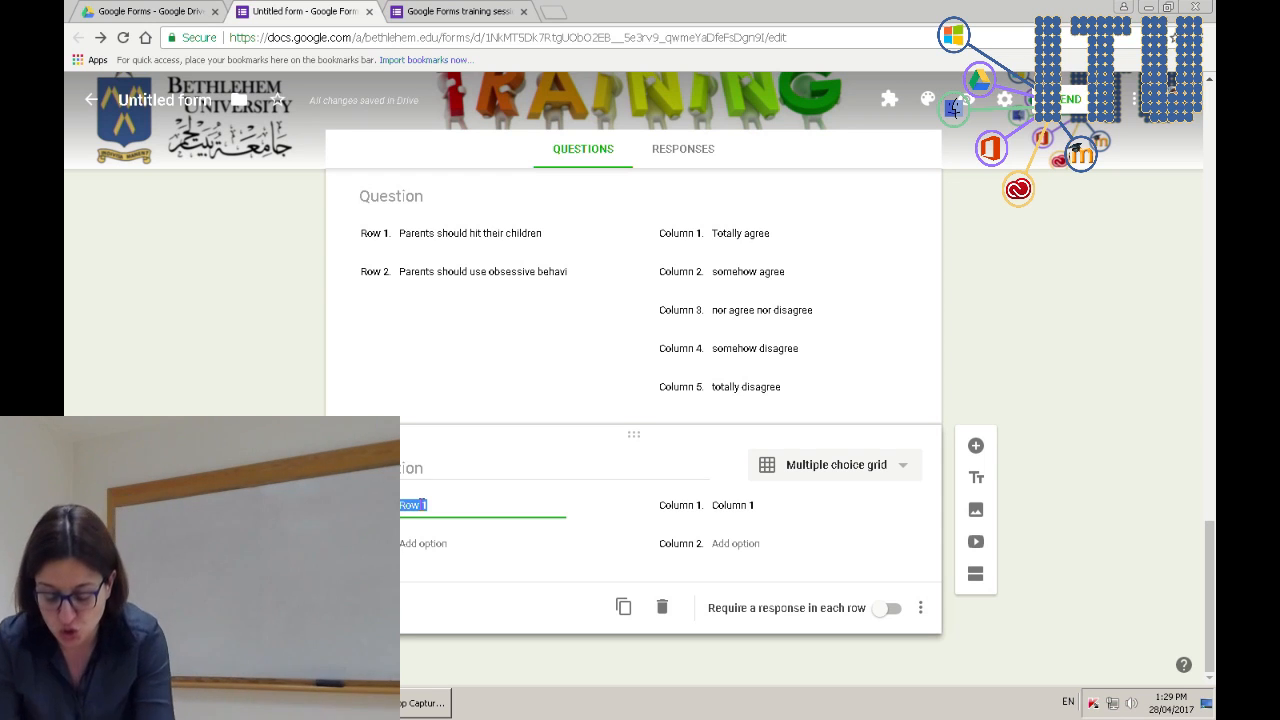
type("Google sessions")
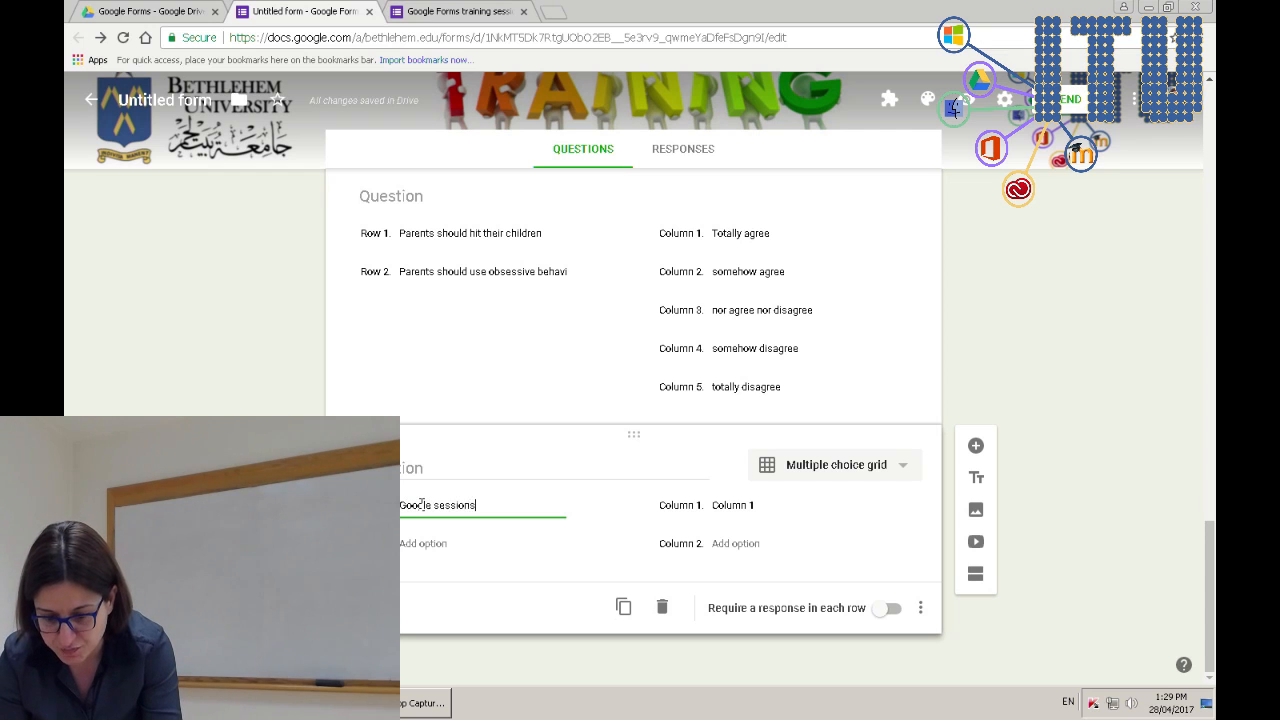
type("mative")
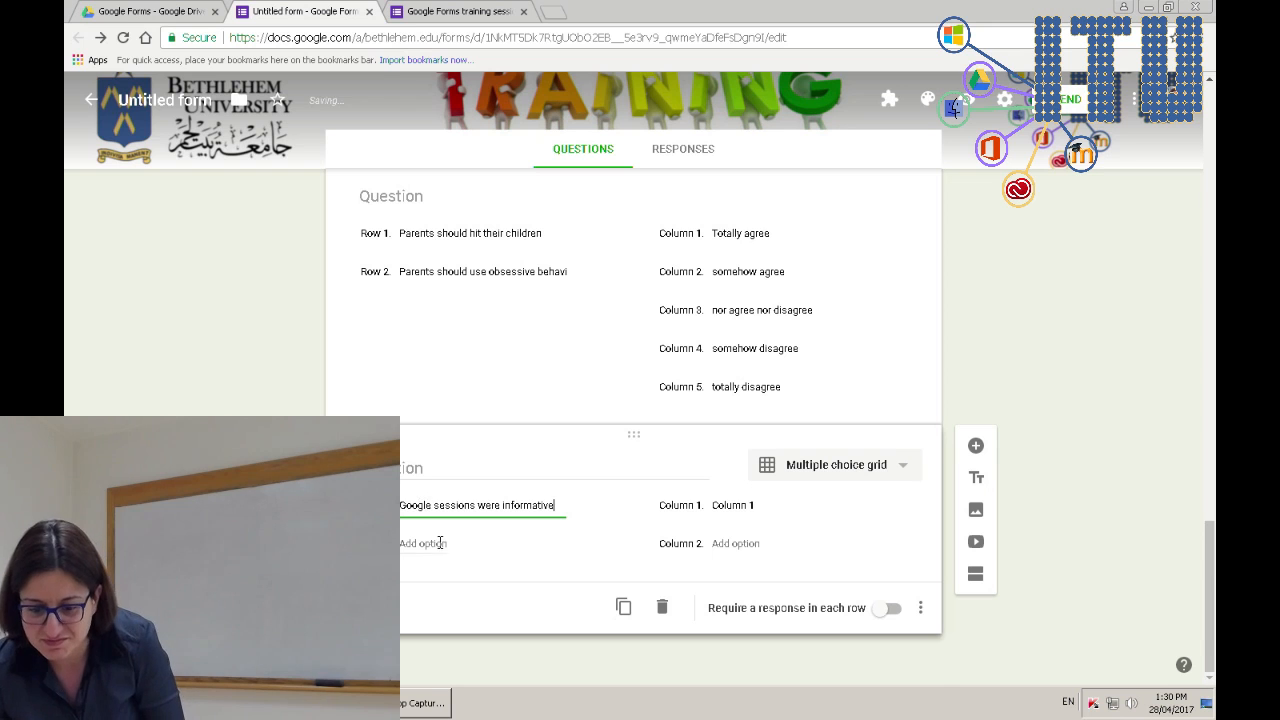
left_click(440, 542)
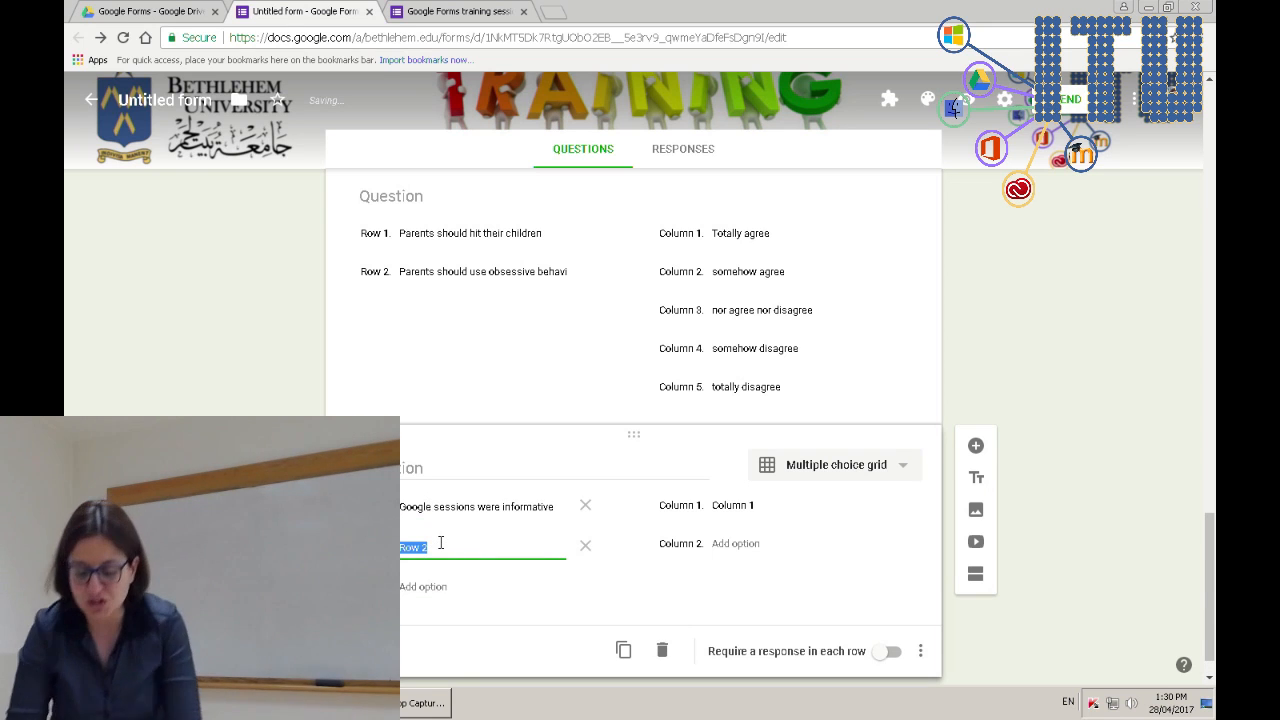
type("The tea")
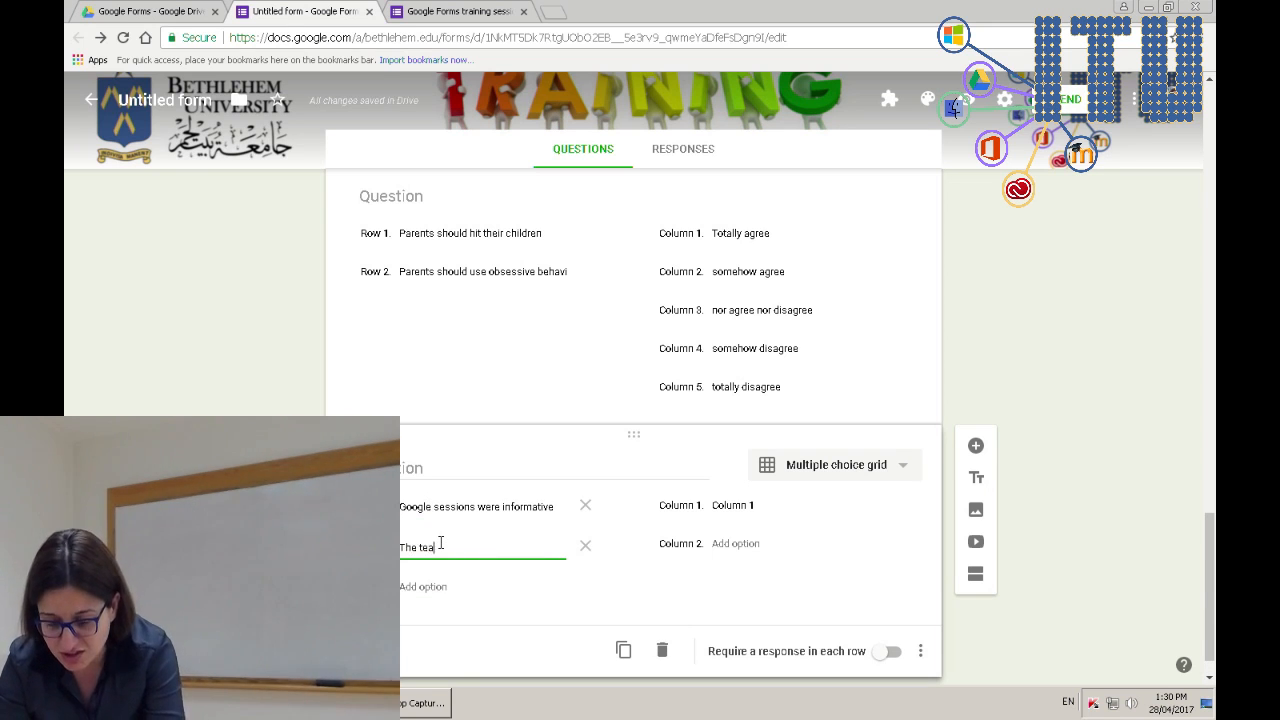
type("cher was terrible")
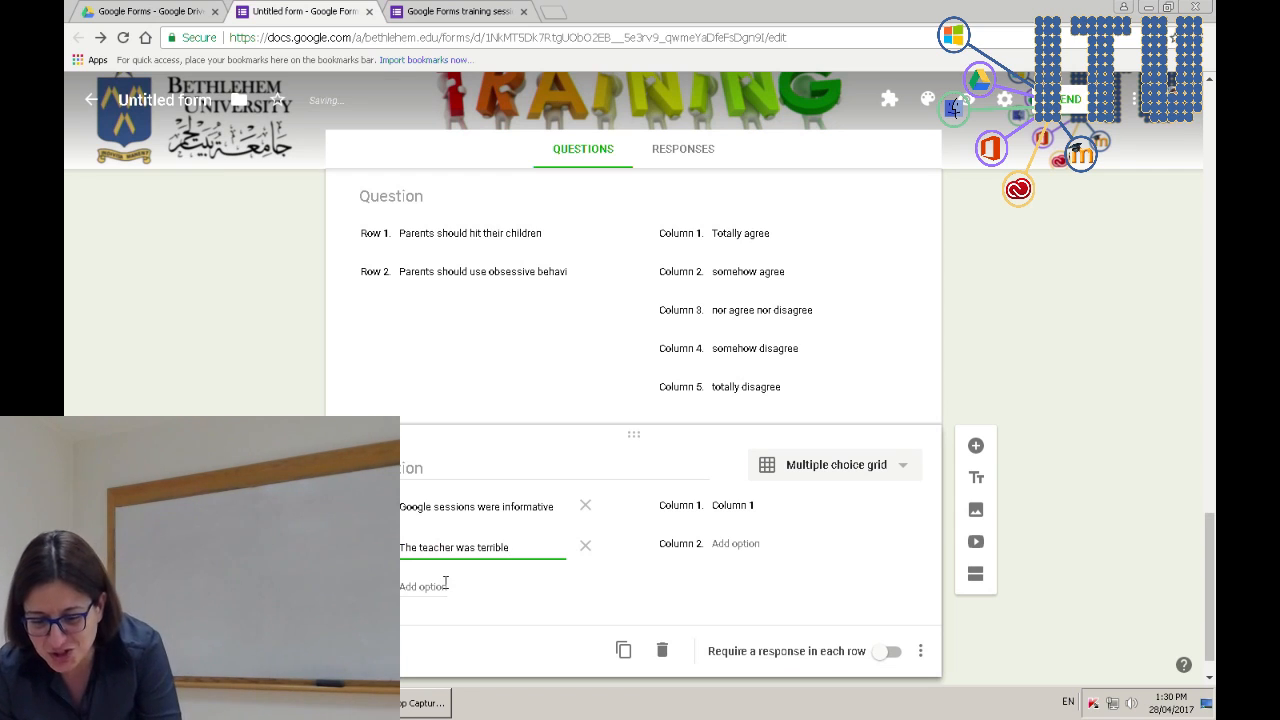
- Add grid rows 'Google is awesome' and 'I am going to use Google Drive from now on'
left_click(445, 585)
type("Google I")
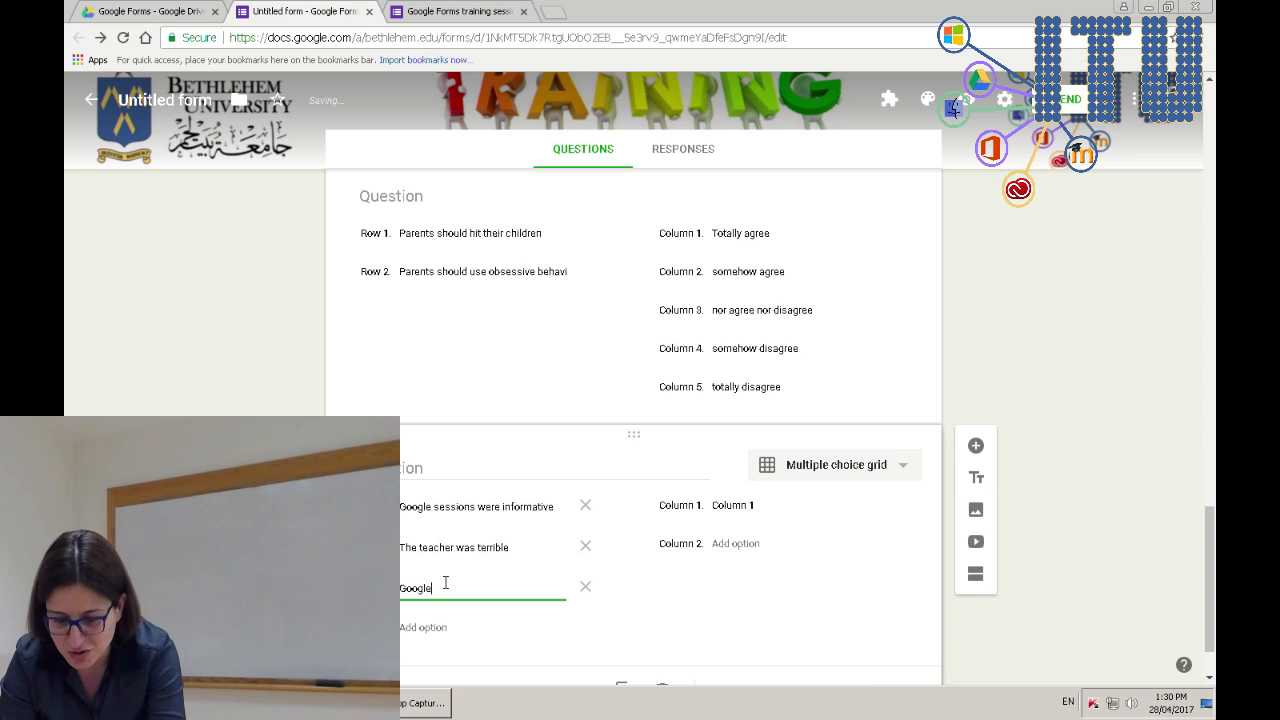
key("BackSpace")
key("BackSpace")
type("s awesome")
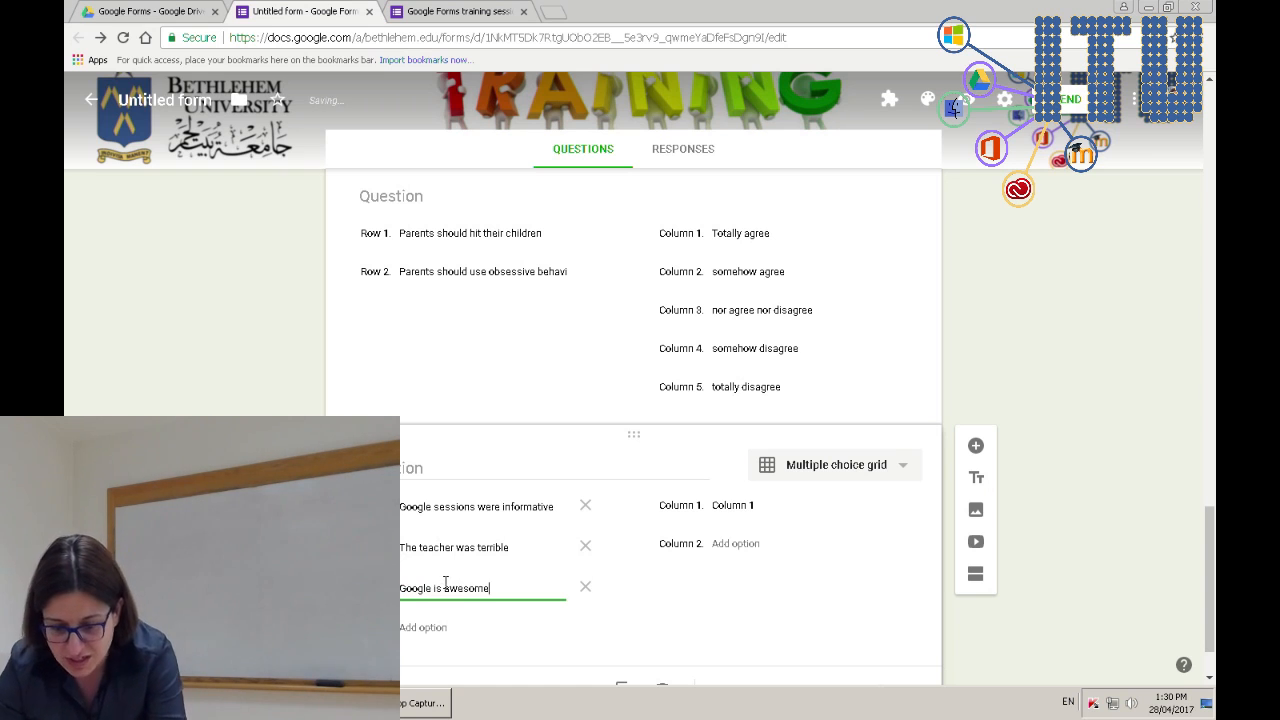
left_click(440, 626)
type("I am")
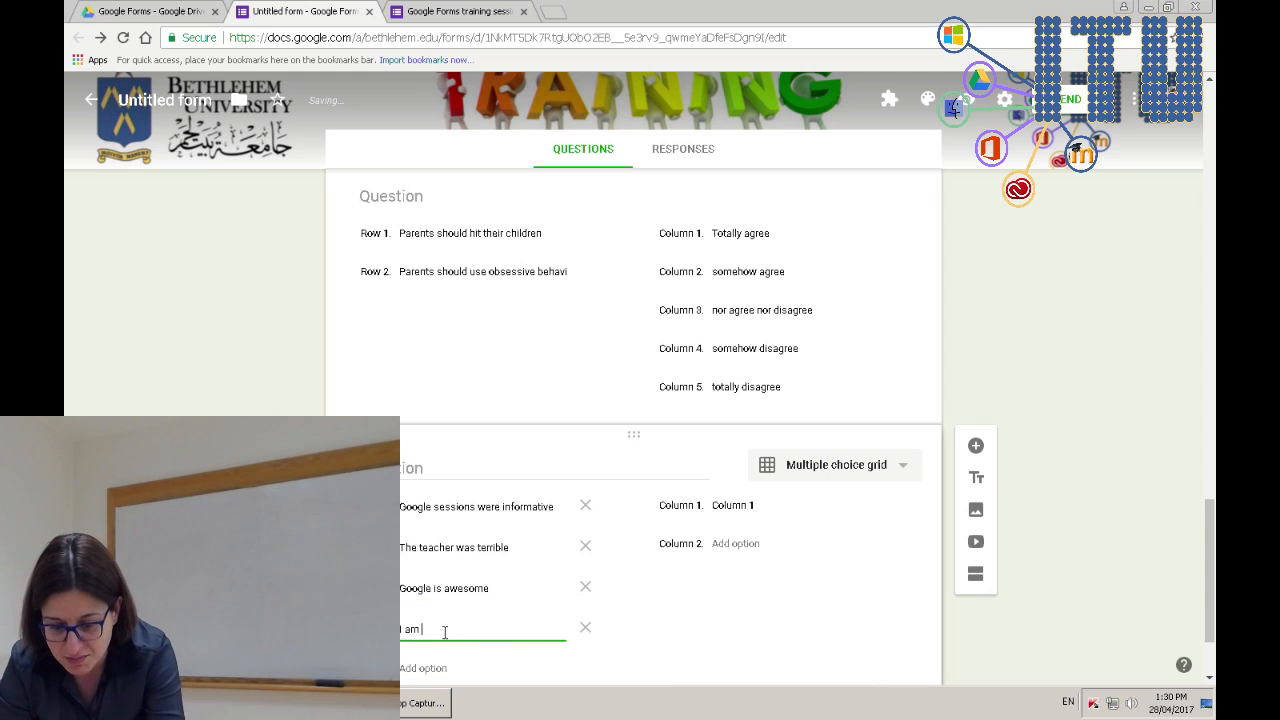
type(" going to u")
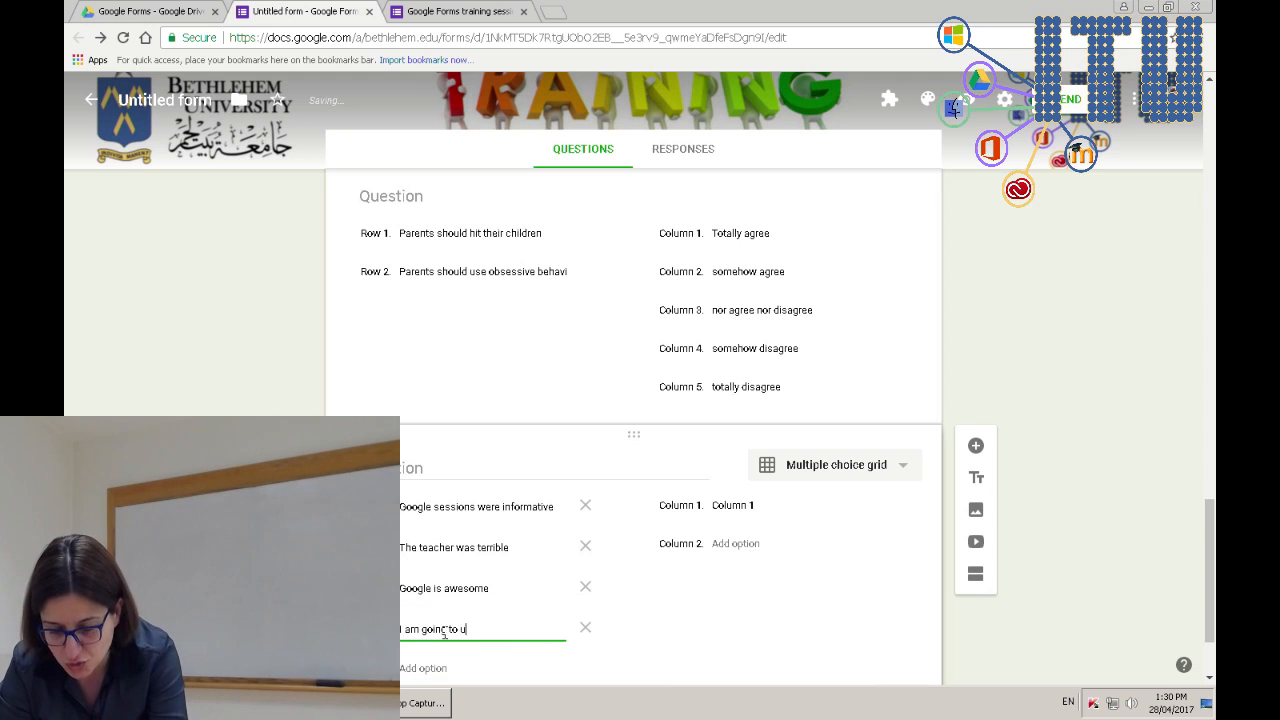
type("se Google ")
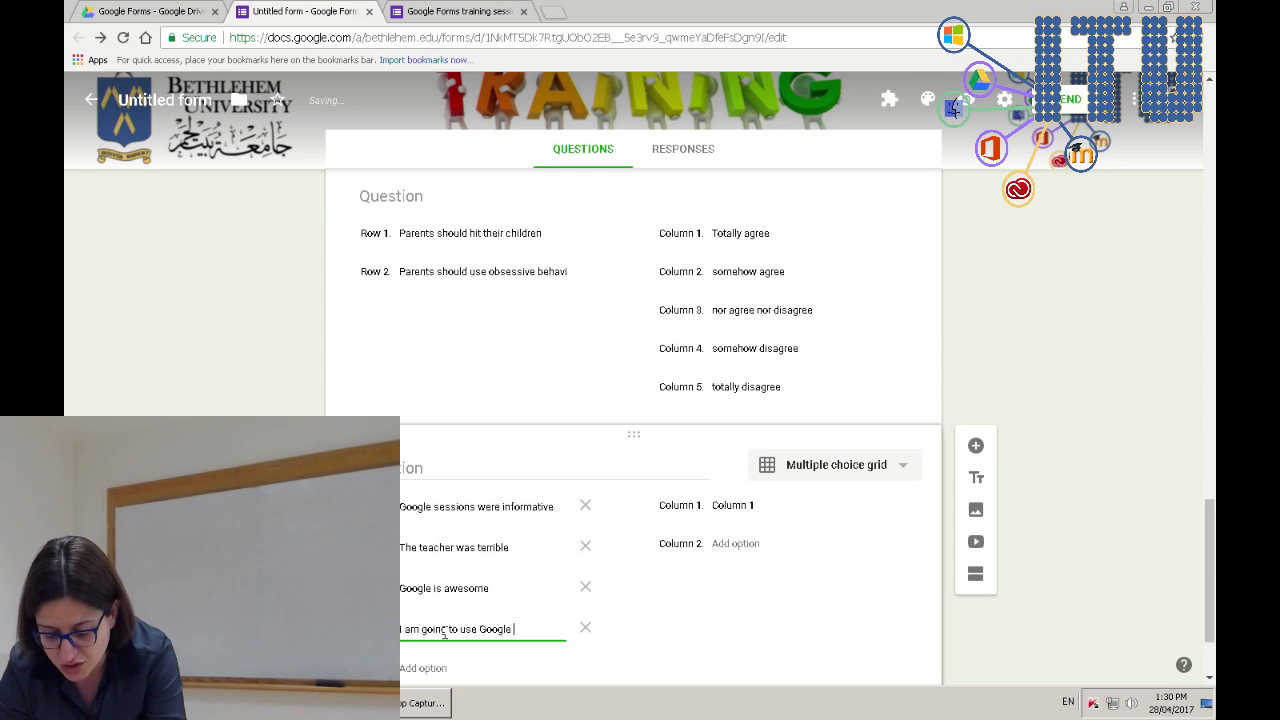
type("Drive from now on")
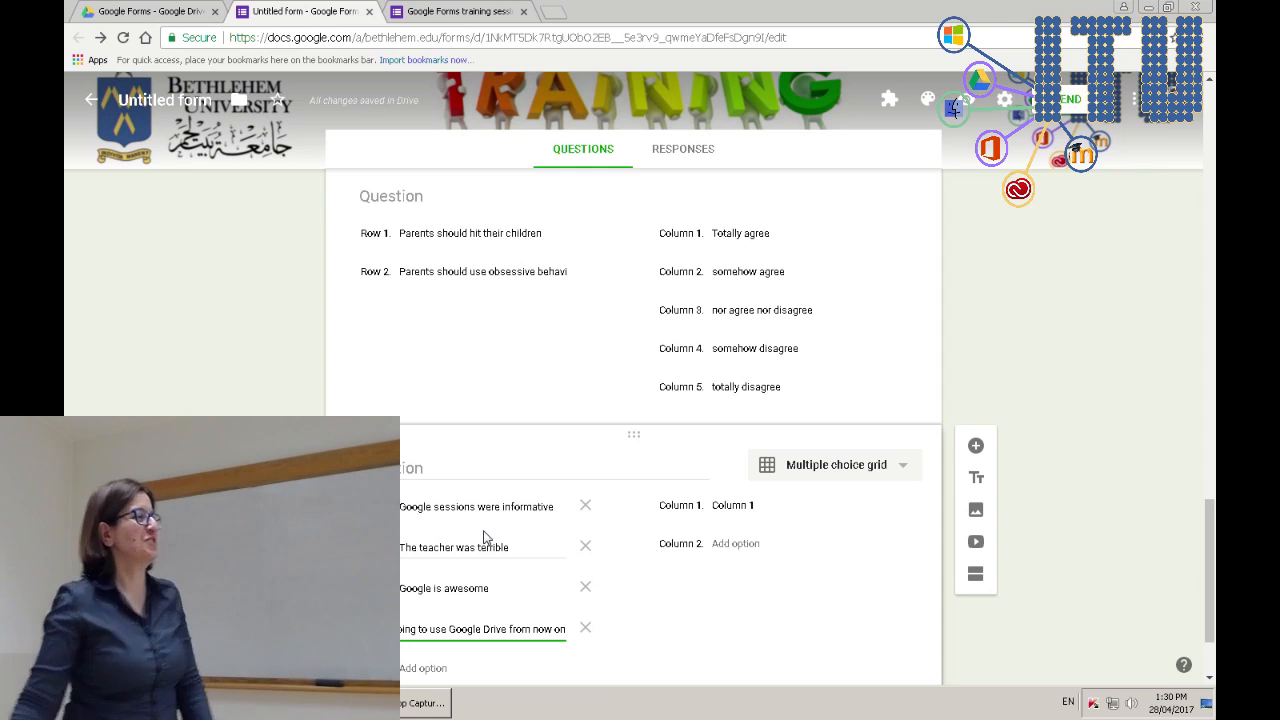
left_click(732, 504)
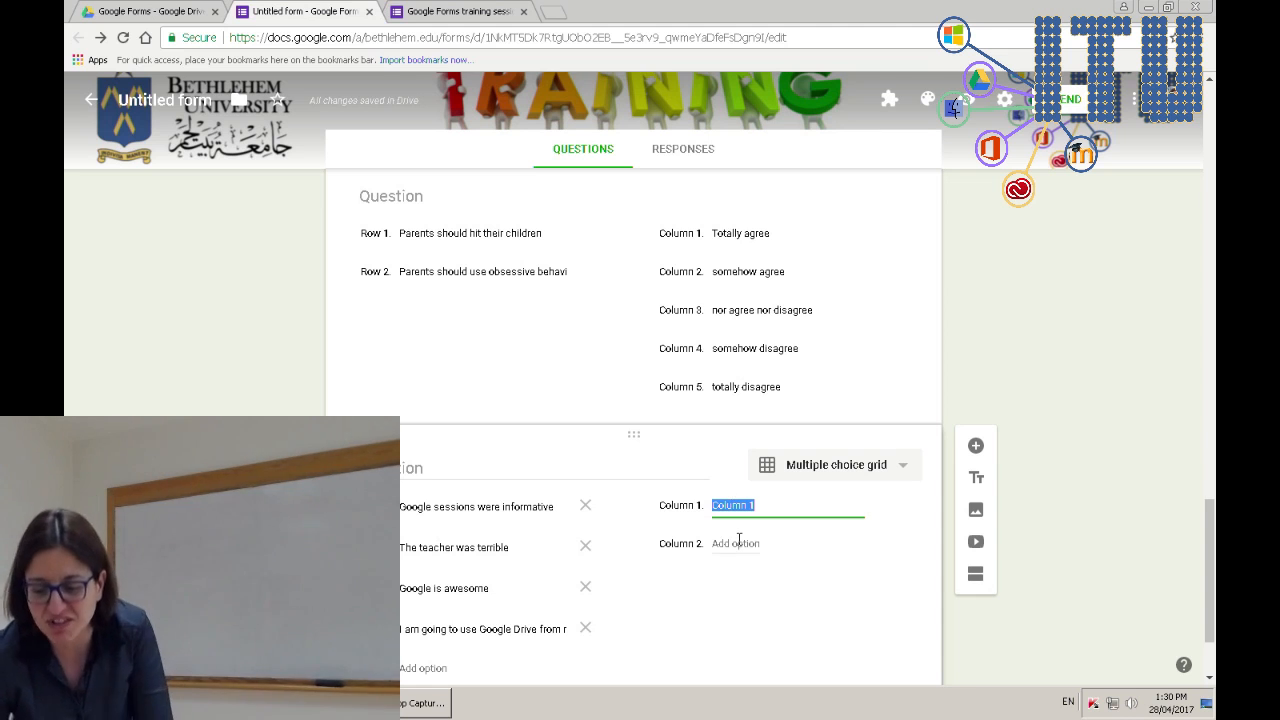
- Set the first grid column label to 'totally agree'
type("totall")
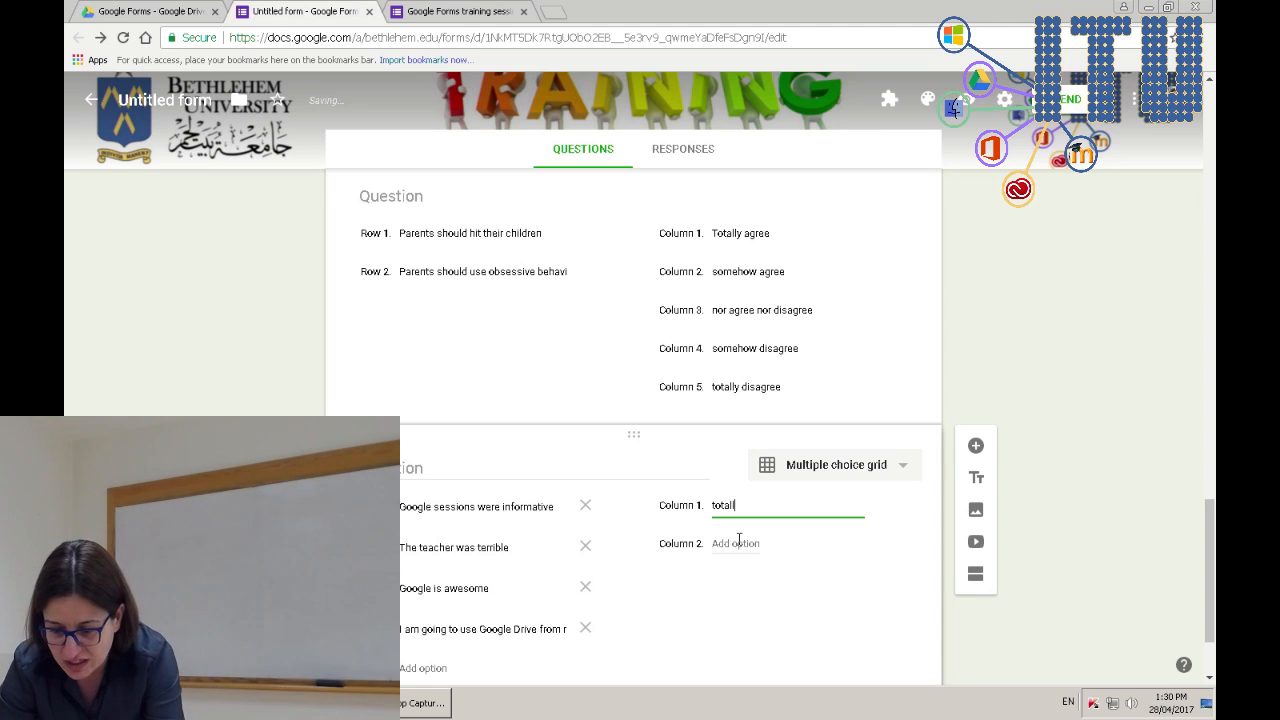
type("y agree")
left_click(739, 543)
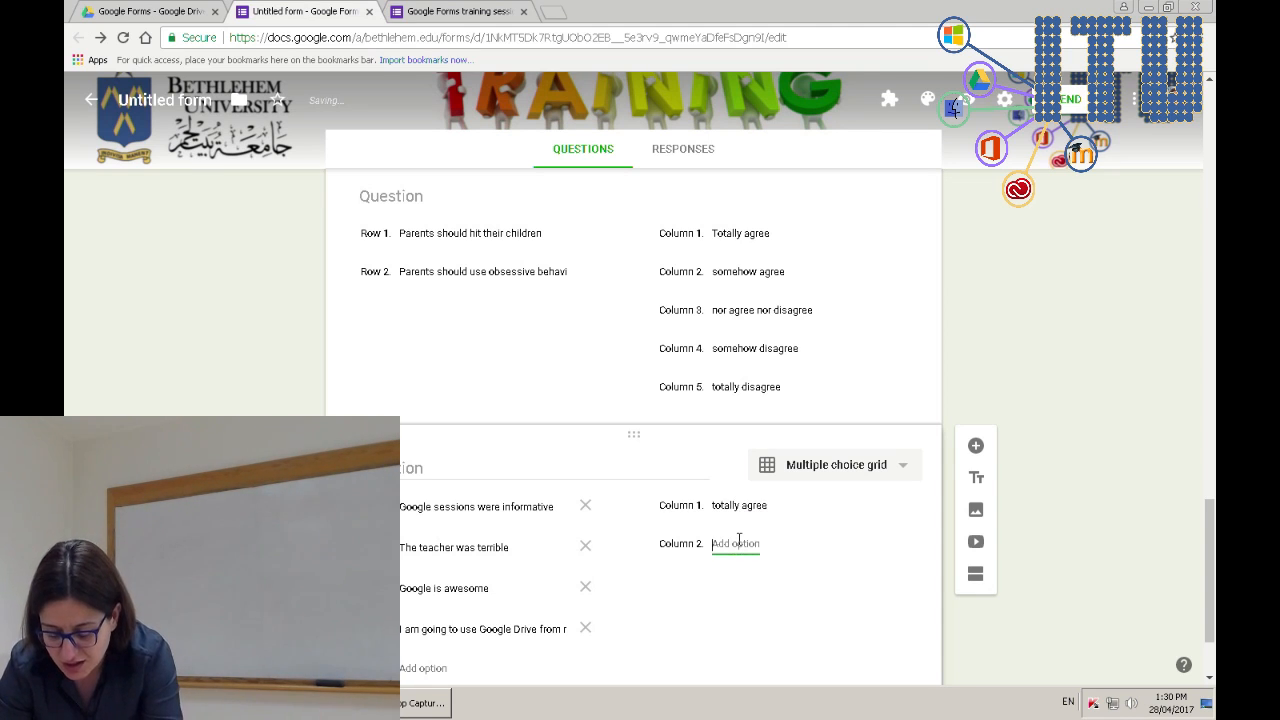
type("somehow agree")
key("Tab")
key("space")
type("agree nor disag")
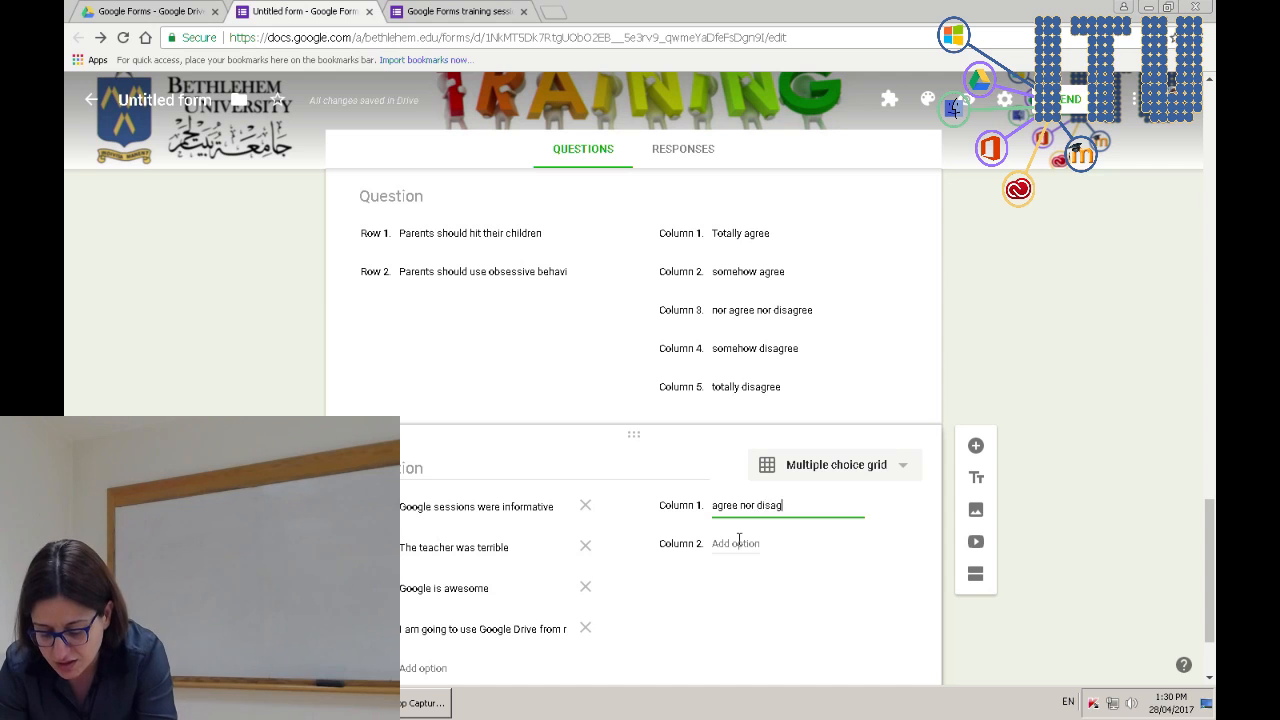
left_click(769, 512)
left_click(769, 512)
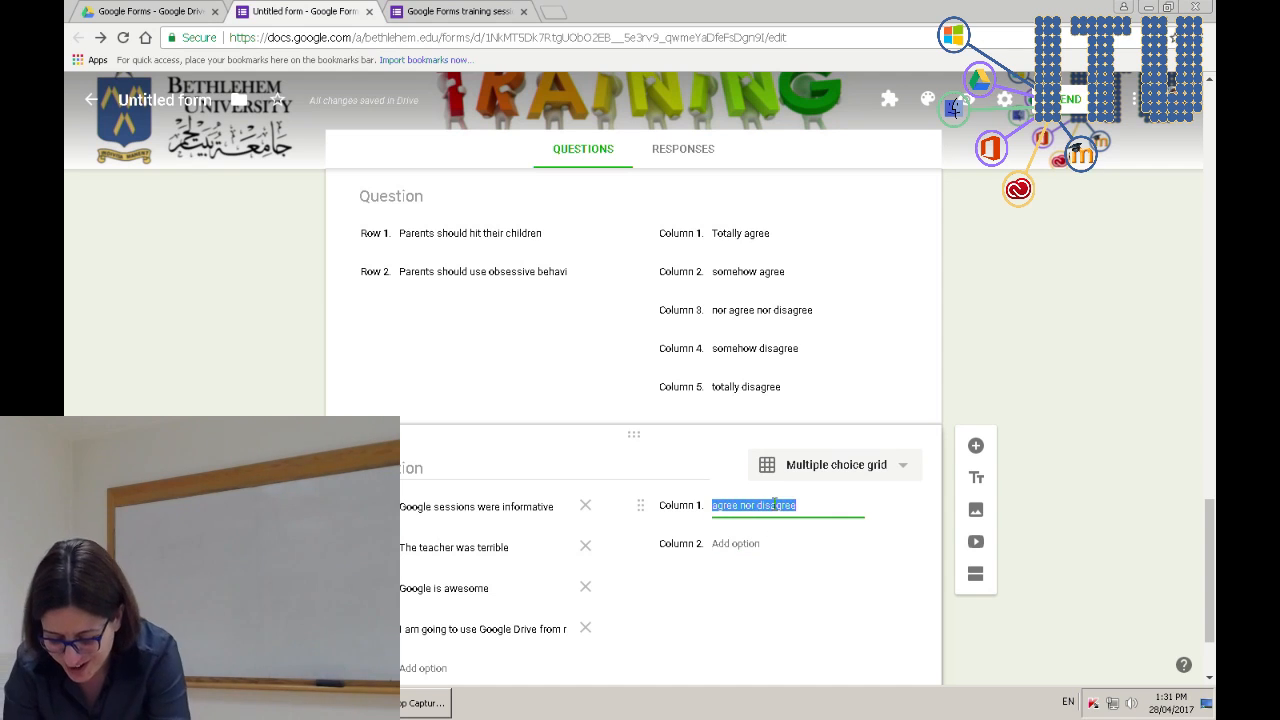
type("totqal")
key("BackSpace")
key("BackSpace")
key("BackSpace")
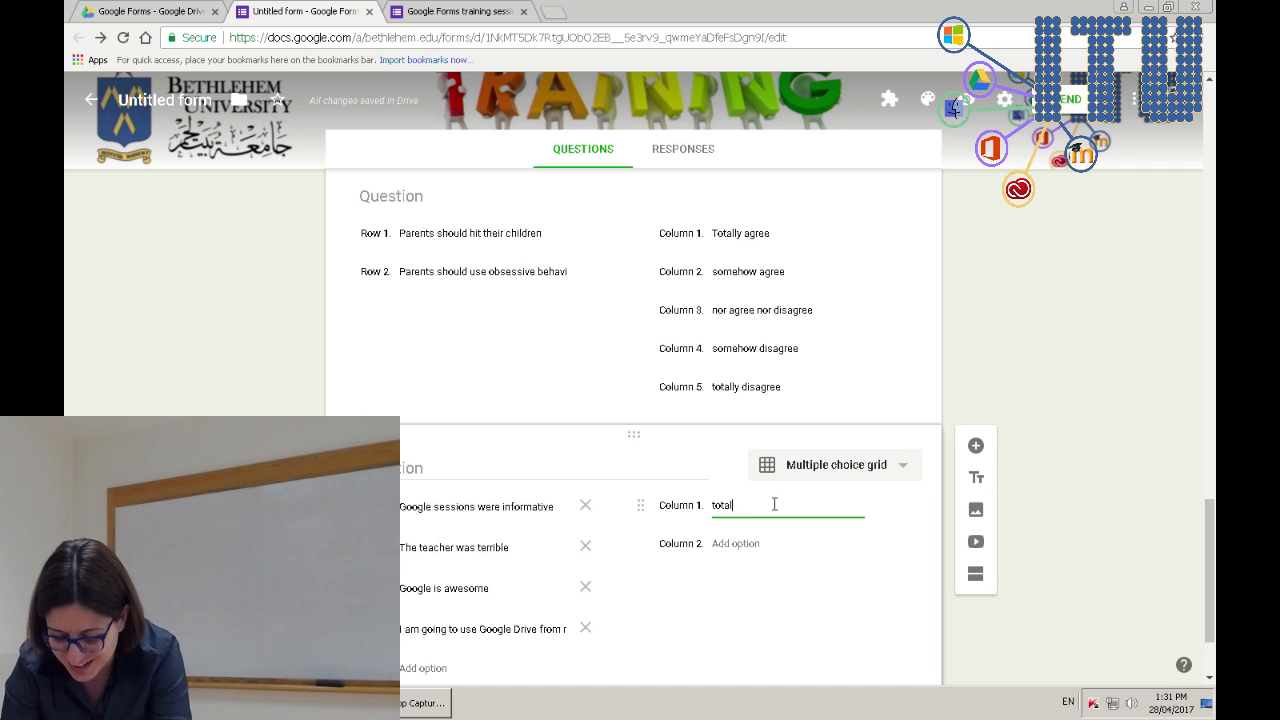
type("ally agree")
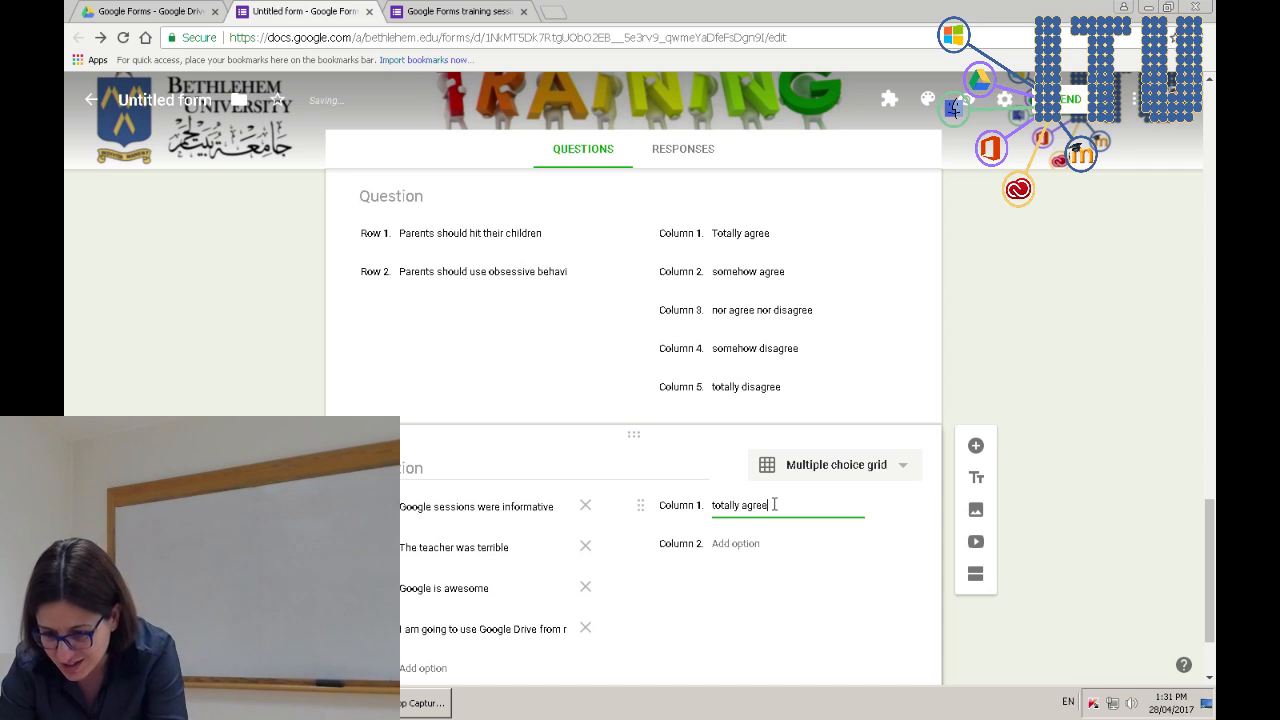
- Add 'somehow agree' as the second grid column
key("Return")
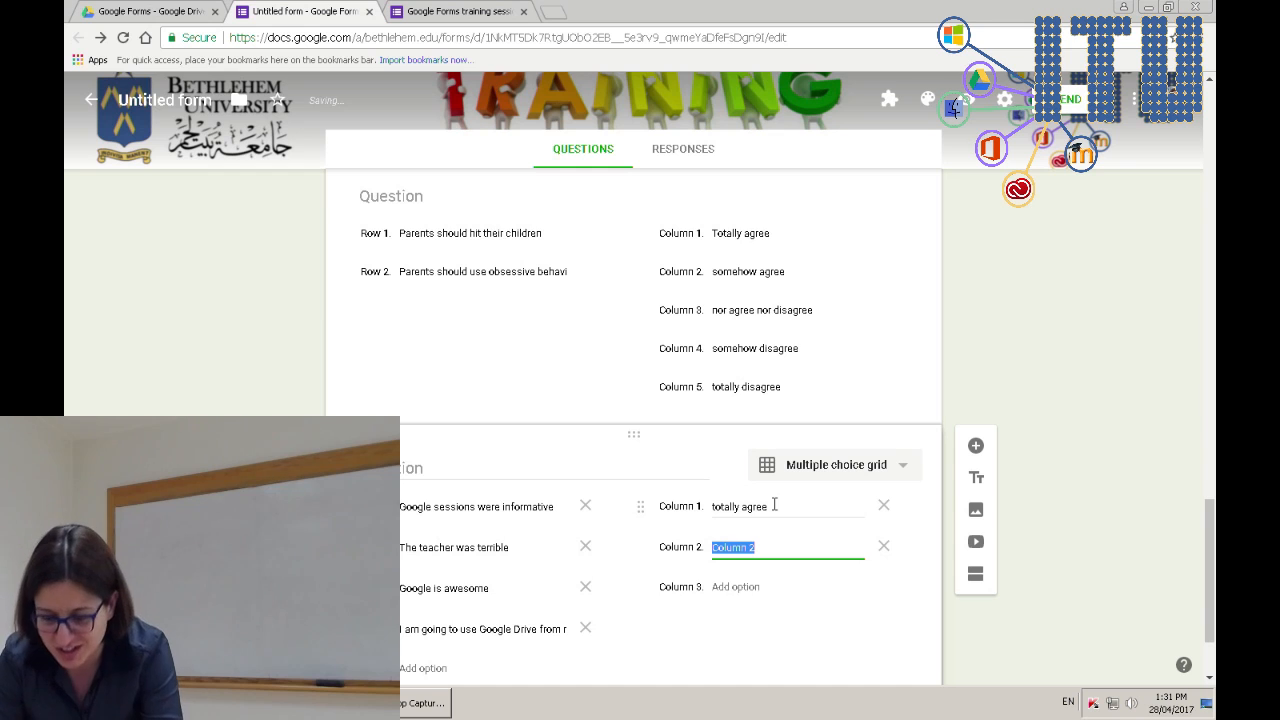
type("some")
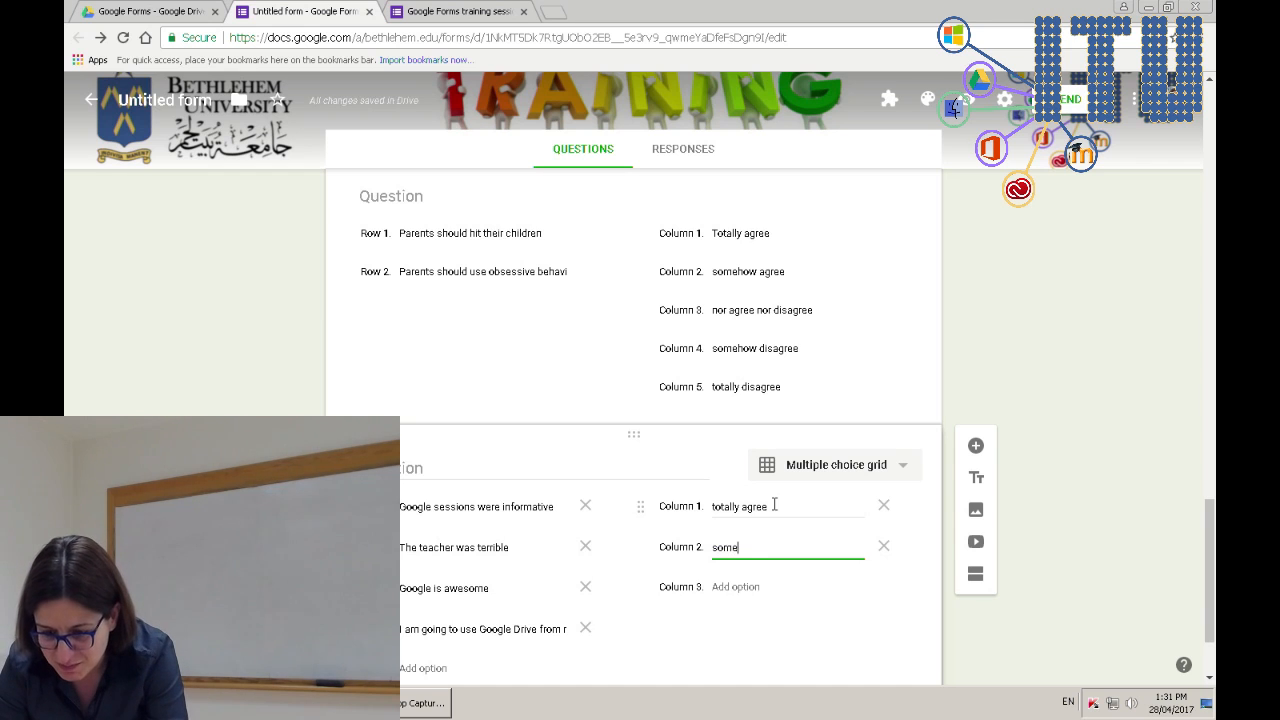
type("how agree")
key("Tab")
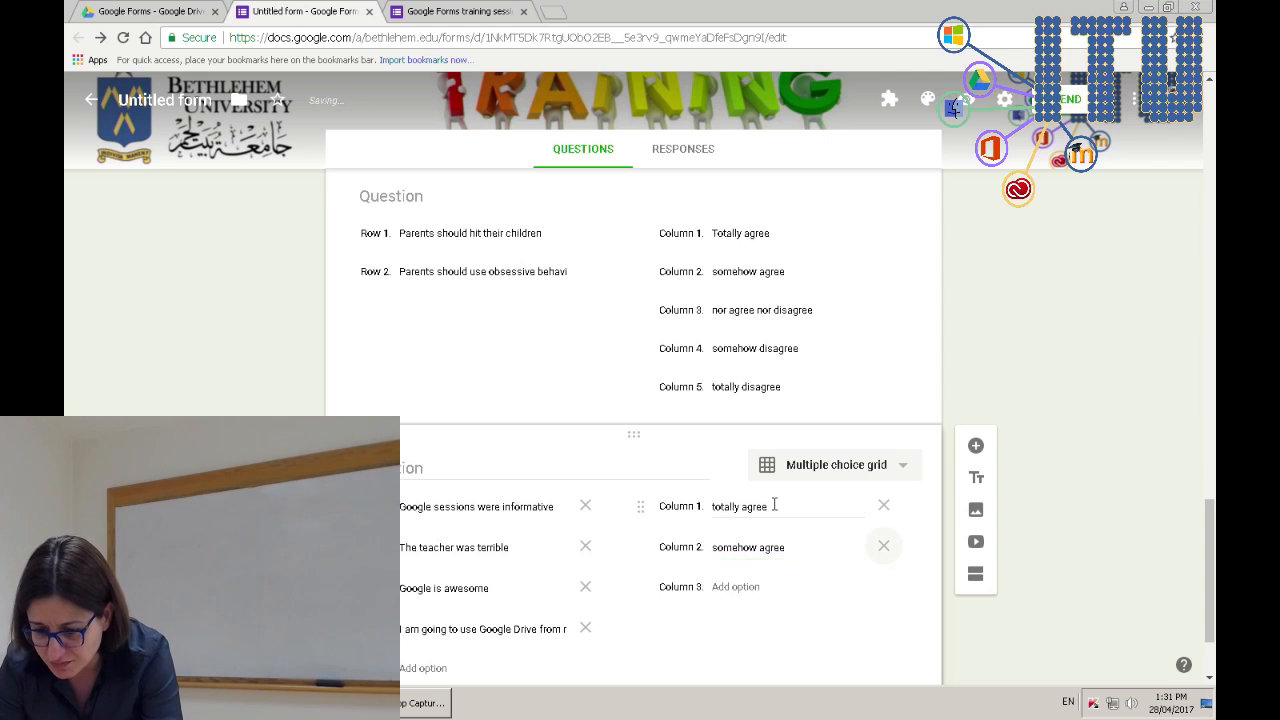
key("Return")
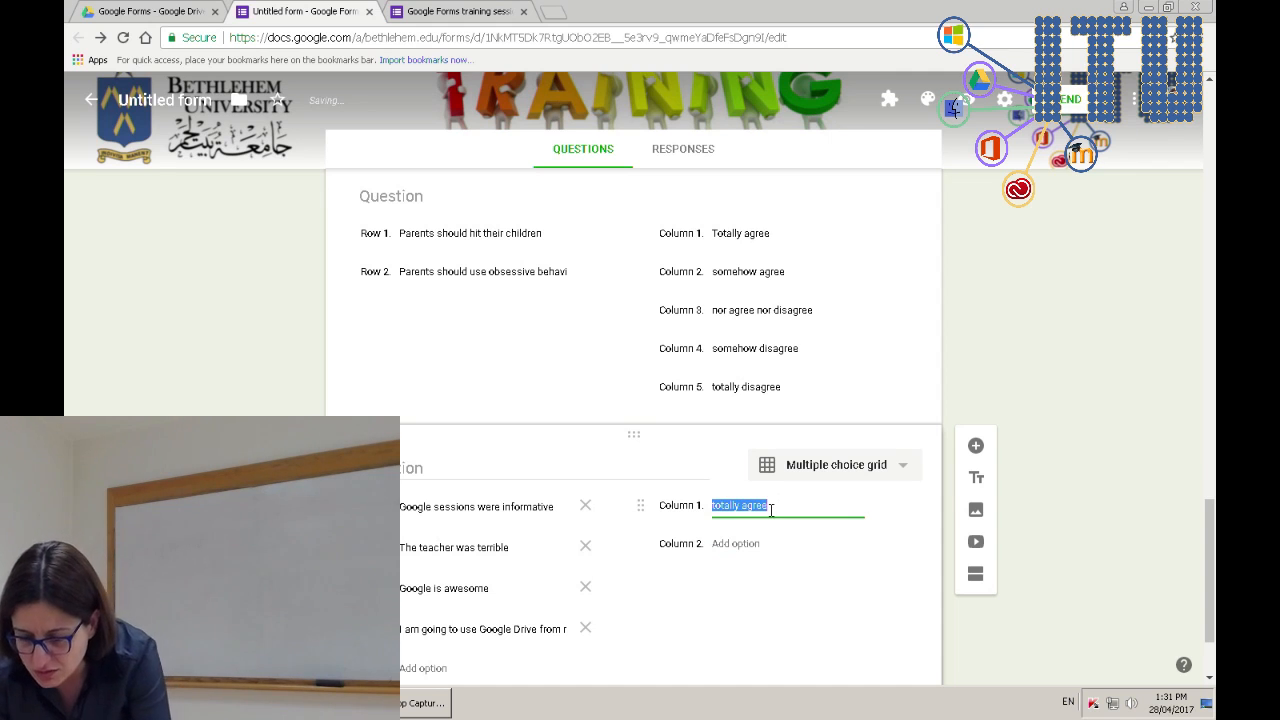
left_click(766, 546)
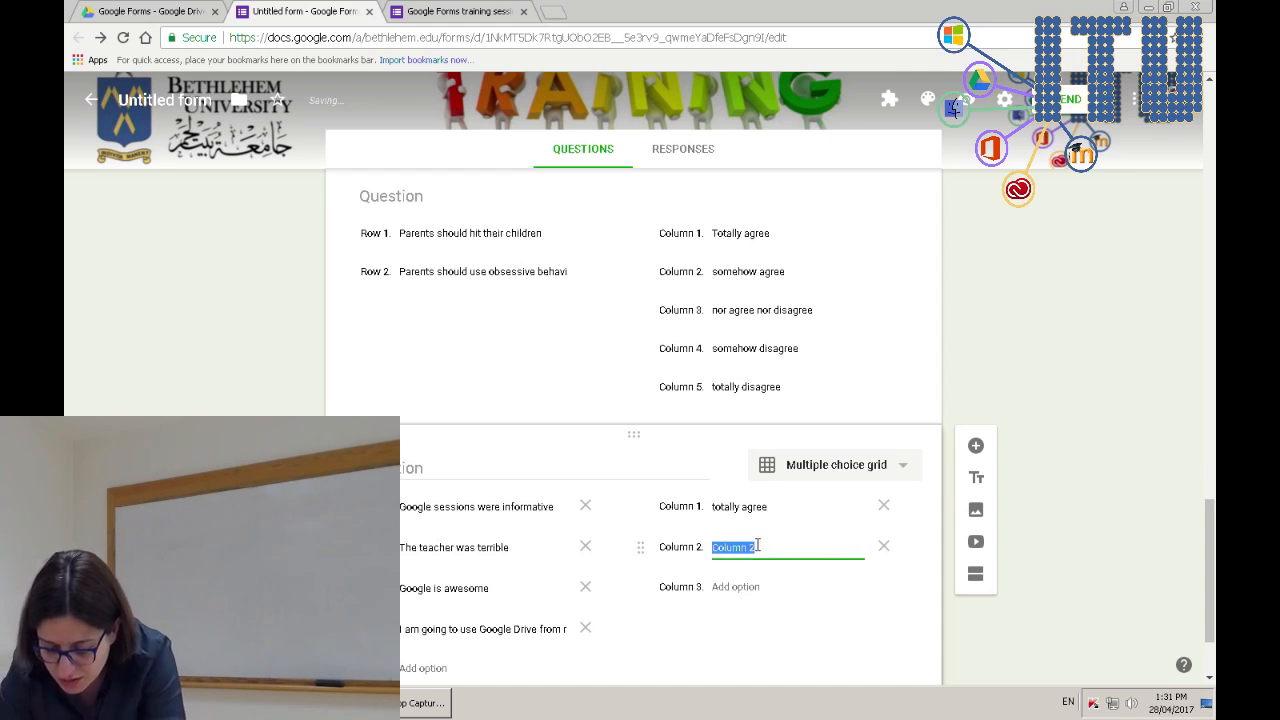
type("somehow agree")
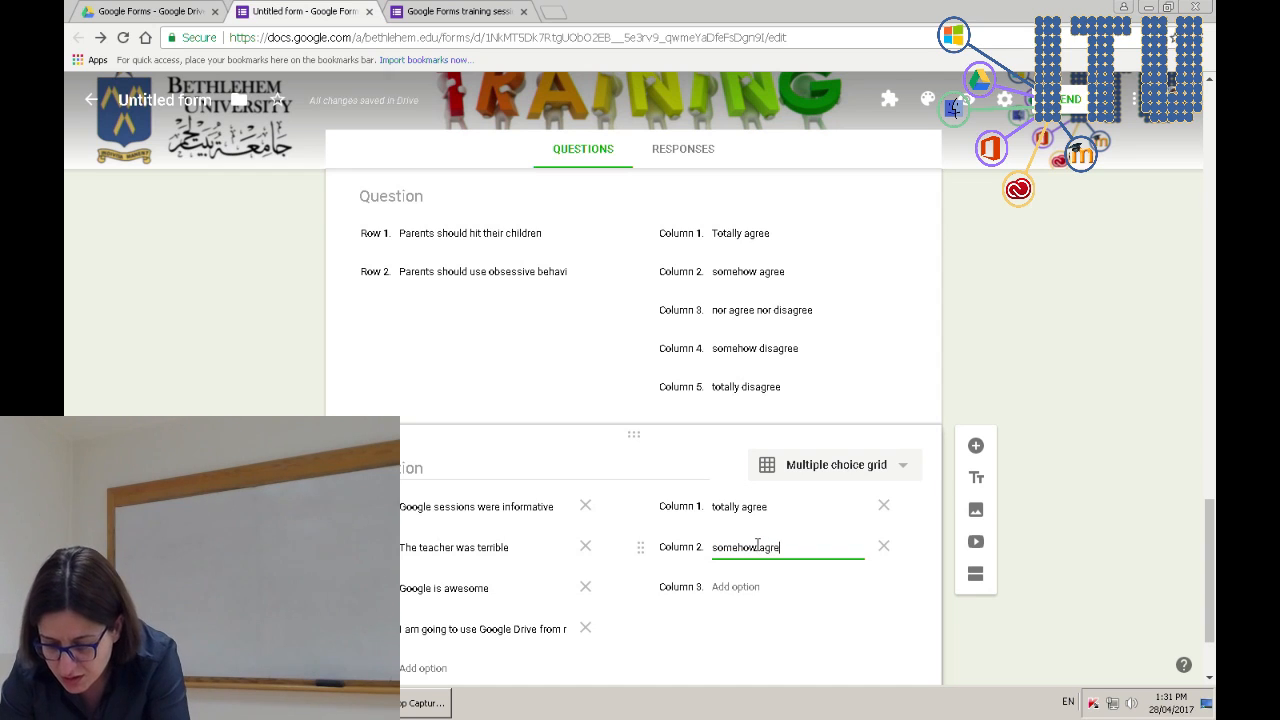
- Add columns 'nor agree nor disagree', 'somehow disagree', 'totally disagree', then delete the empty sixth column
key("Return")
key("BackSpace")
type("nor agree nor ")
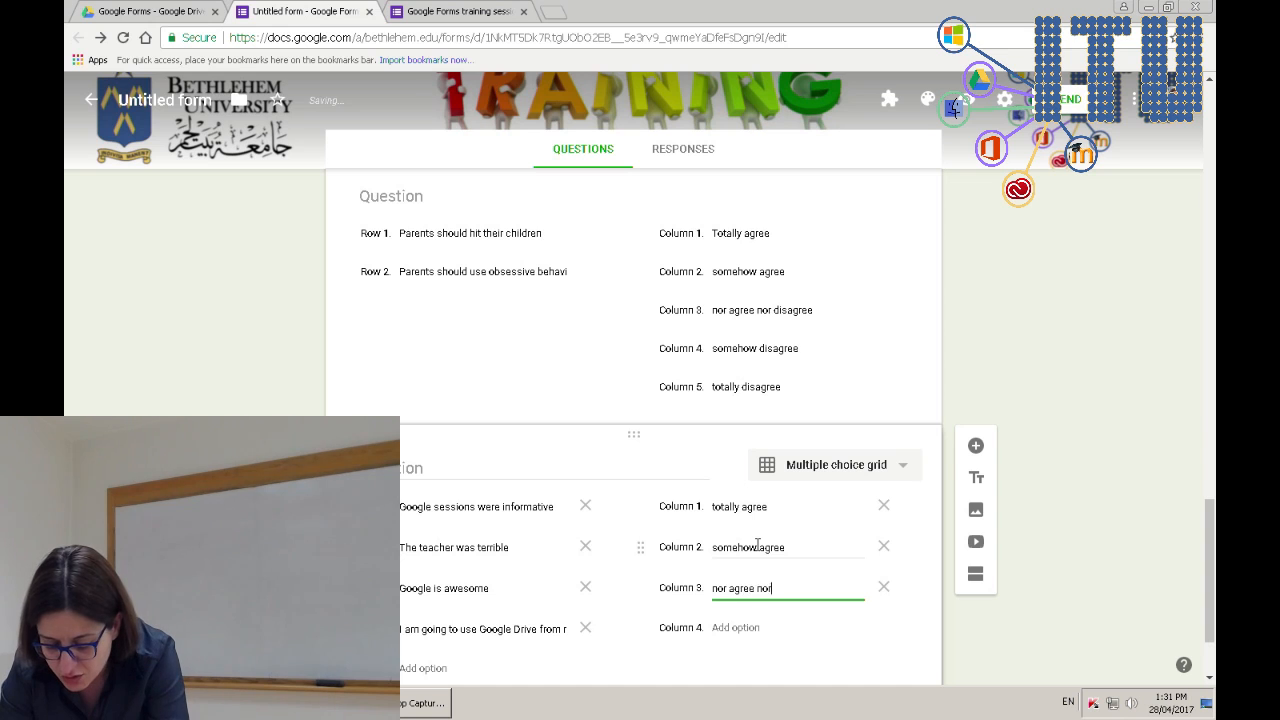
type("dis")
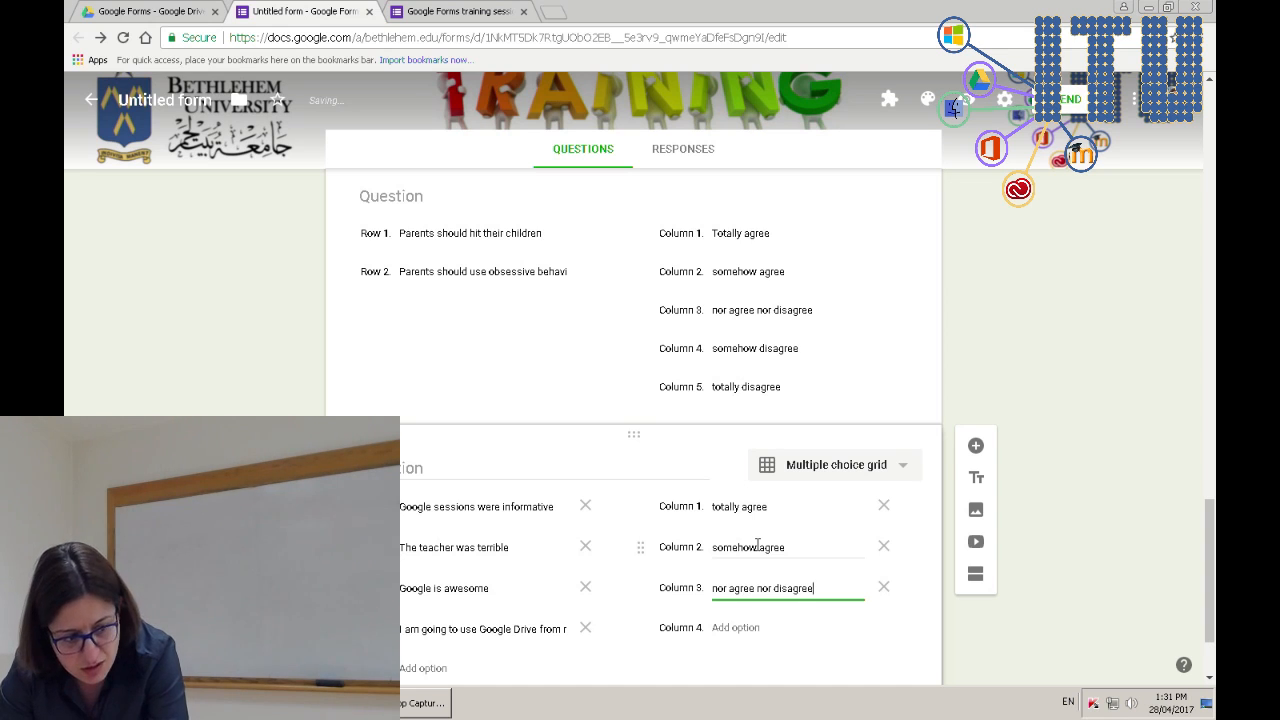
type("agree")
key("Return")
type("somehow disagr")
key("Return")
type("totally di")
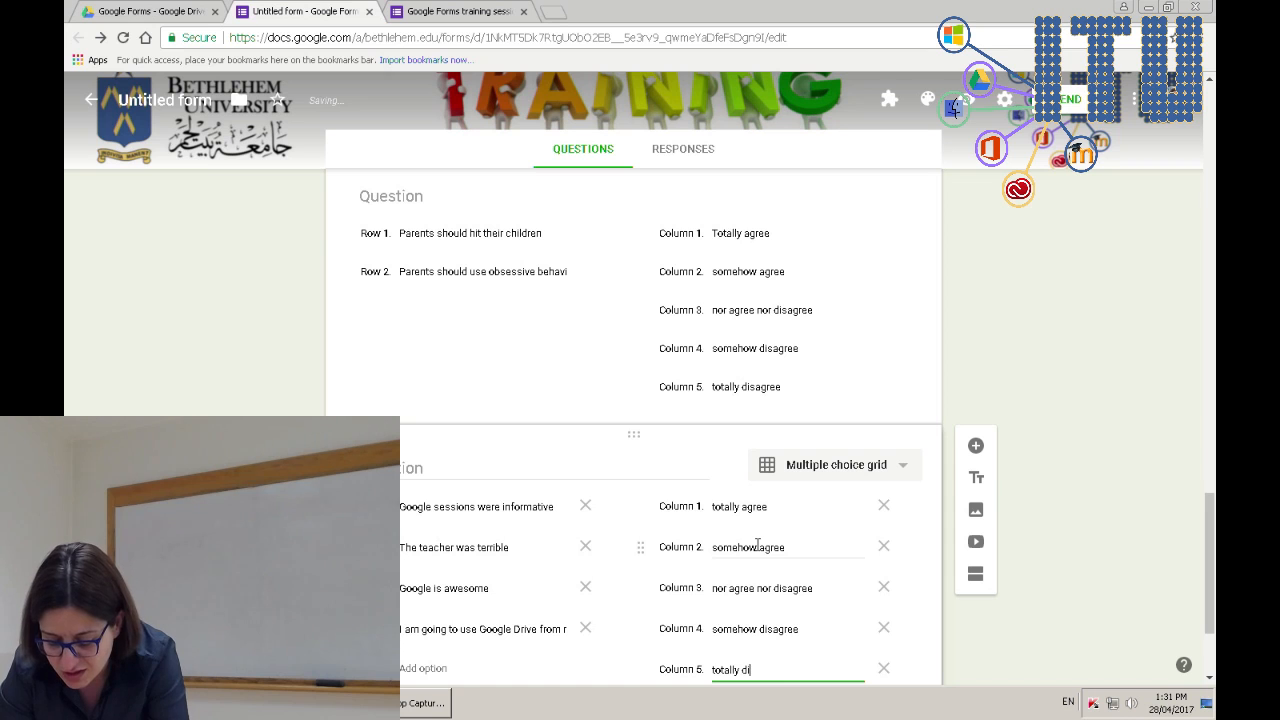
key("Return")
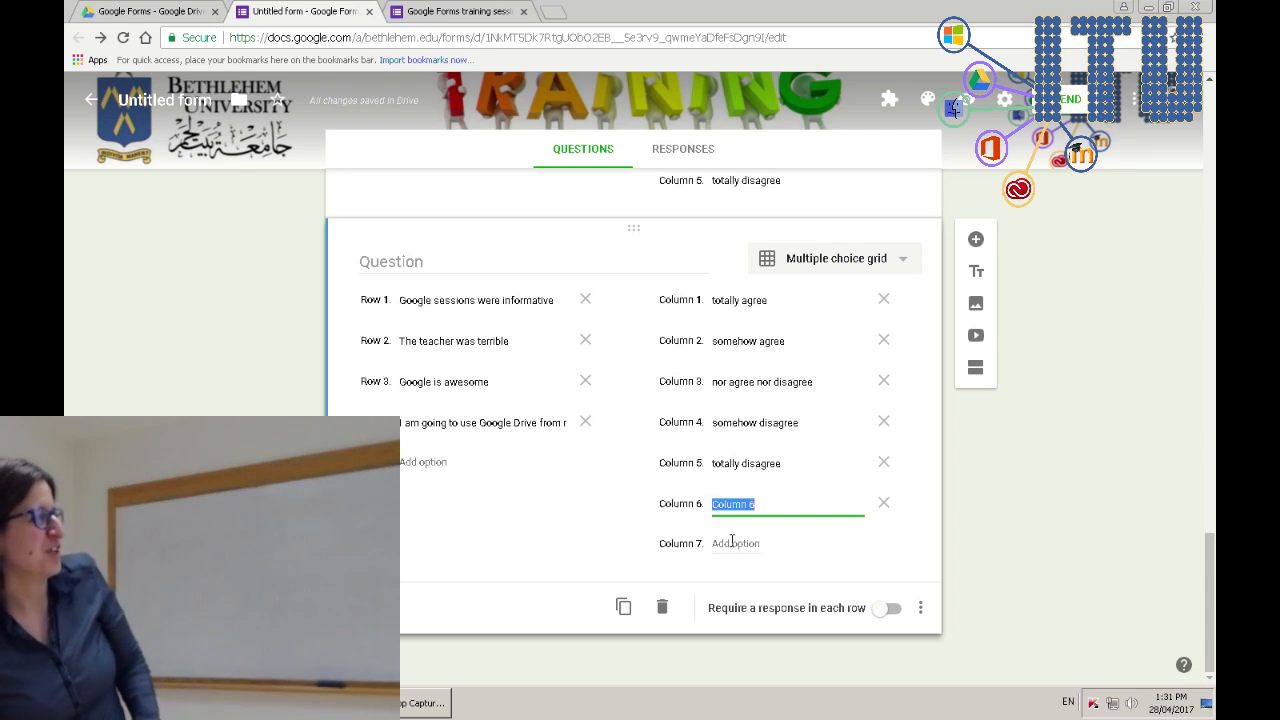
left_click(885, 506)
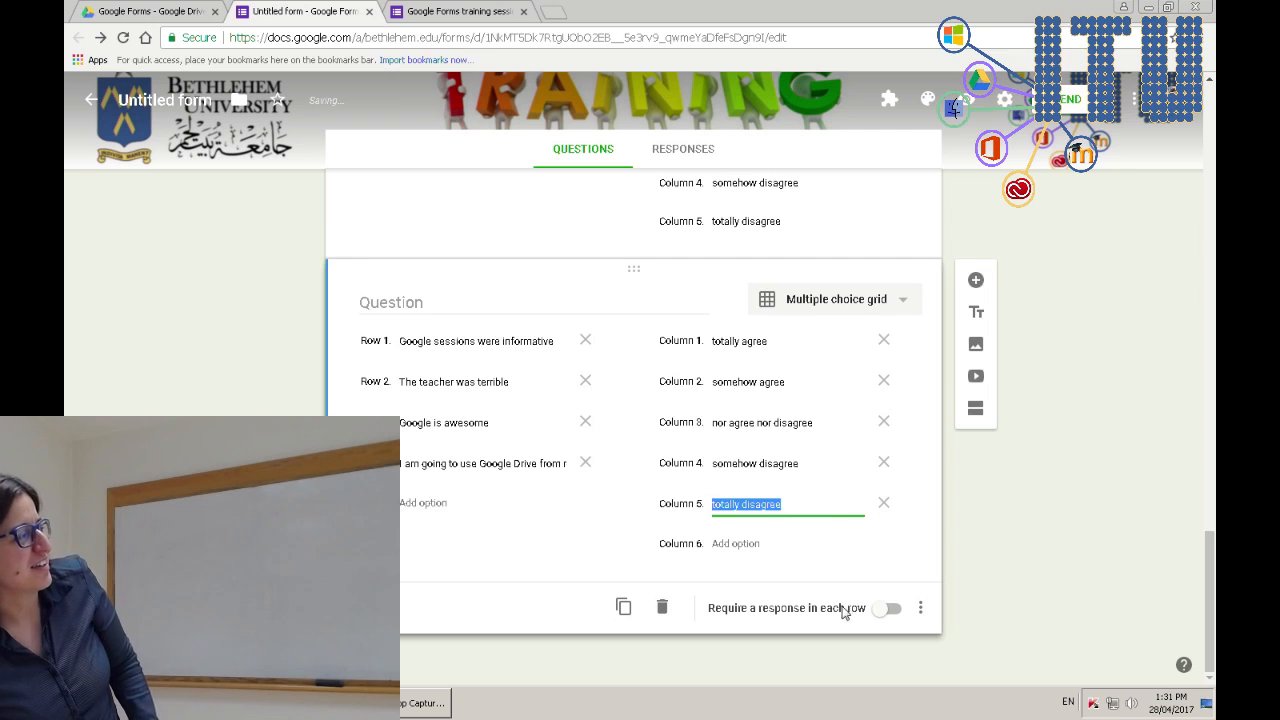
left_click(1007, 570)
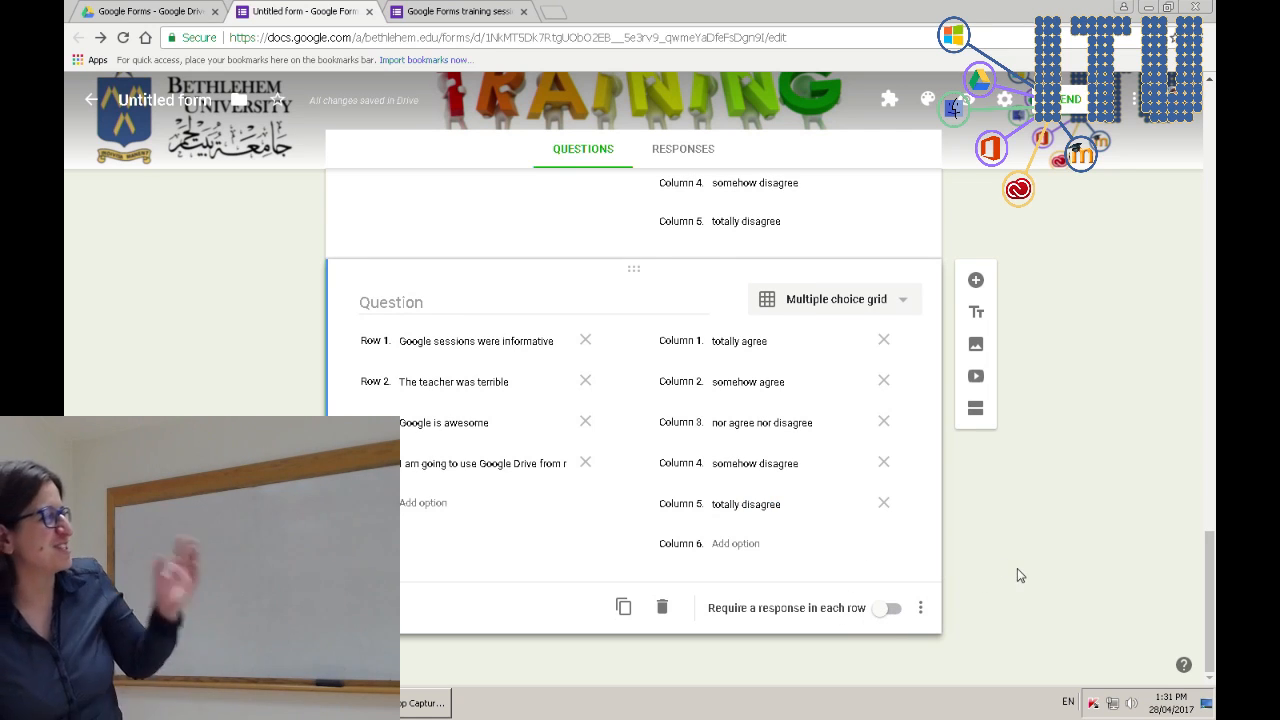
left_click(505, 10)
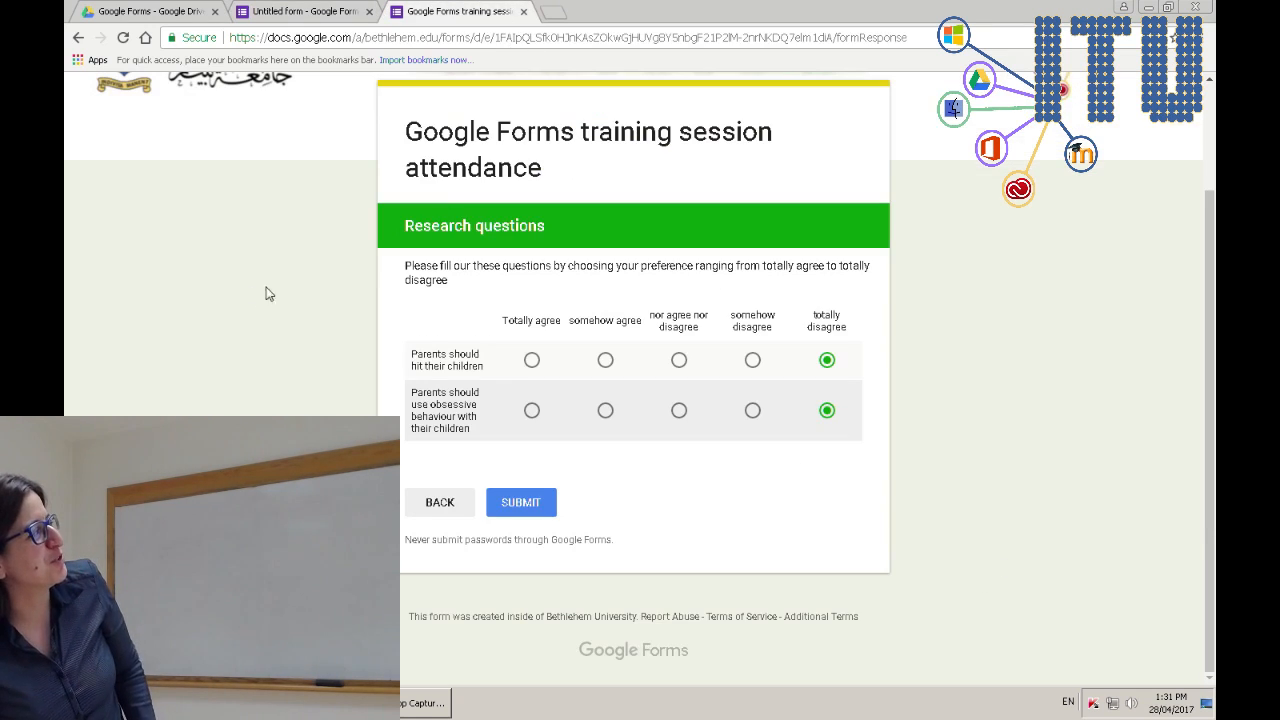
key("F5")
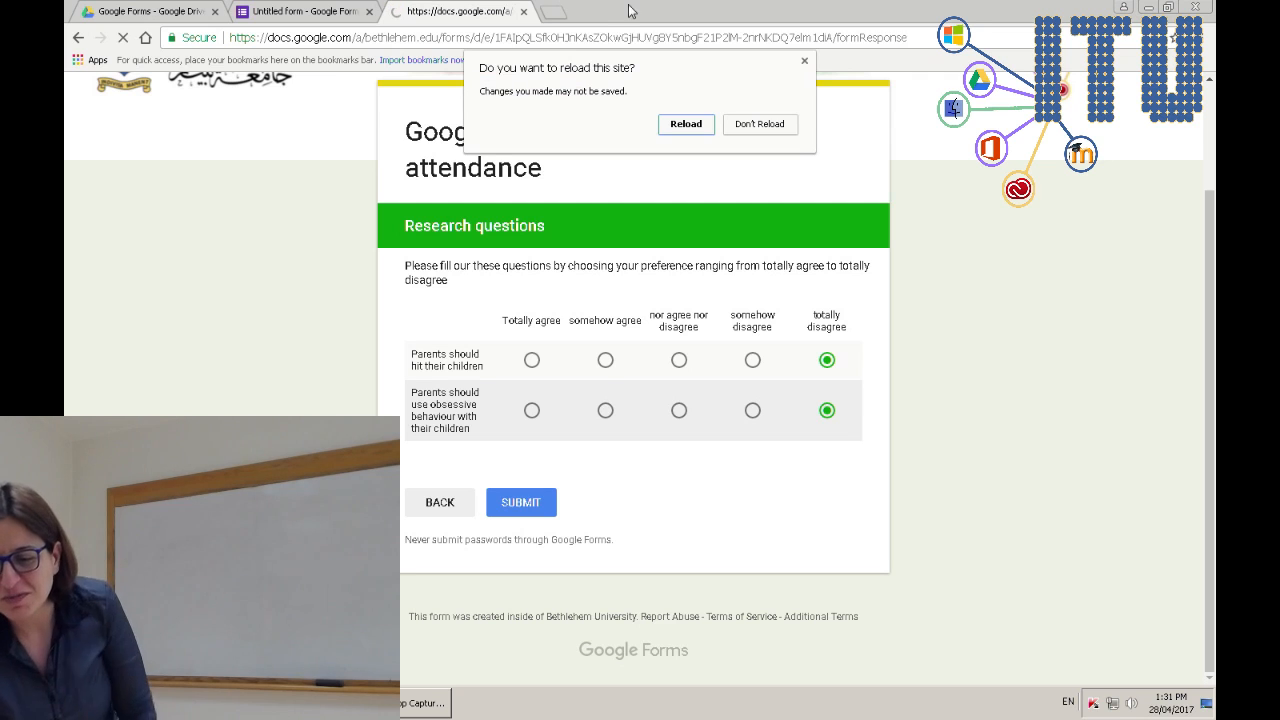
left_click(672, 124)
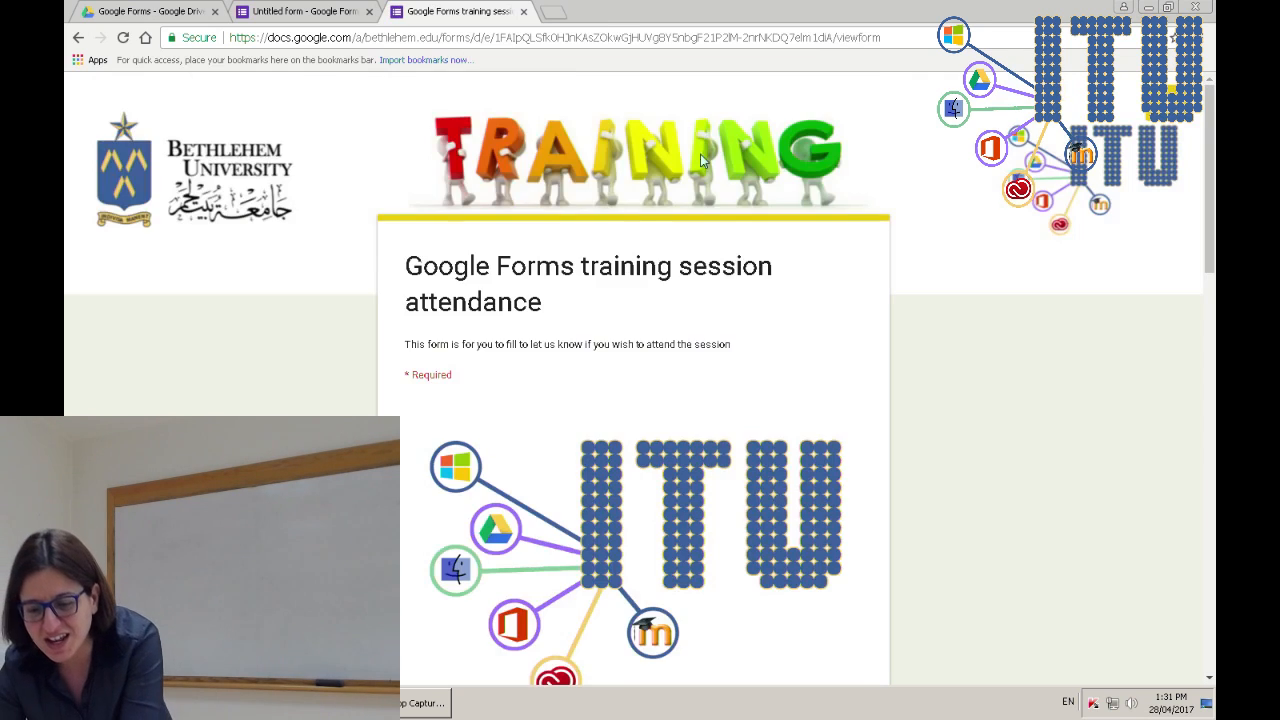
scroll(597, 337, "down", 10)
left_click(495, 352)
type("tin")
scroll(666, 517, "down", 3)
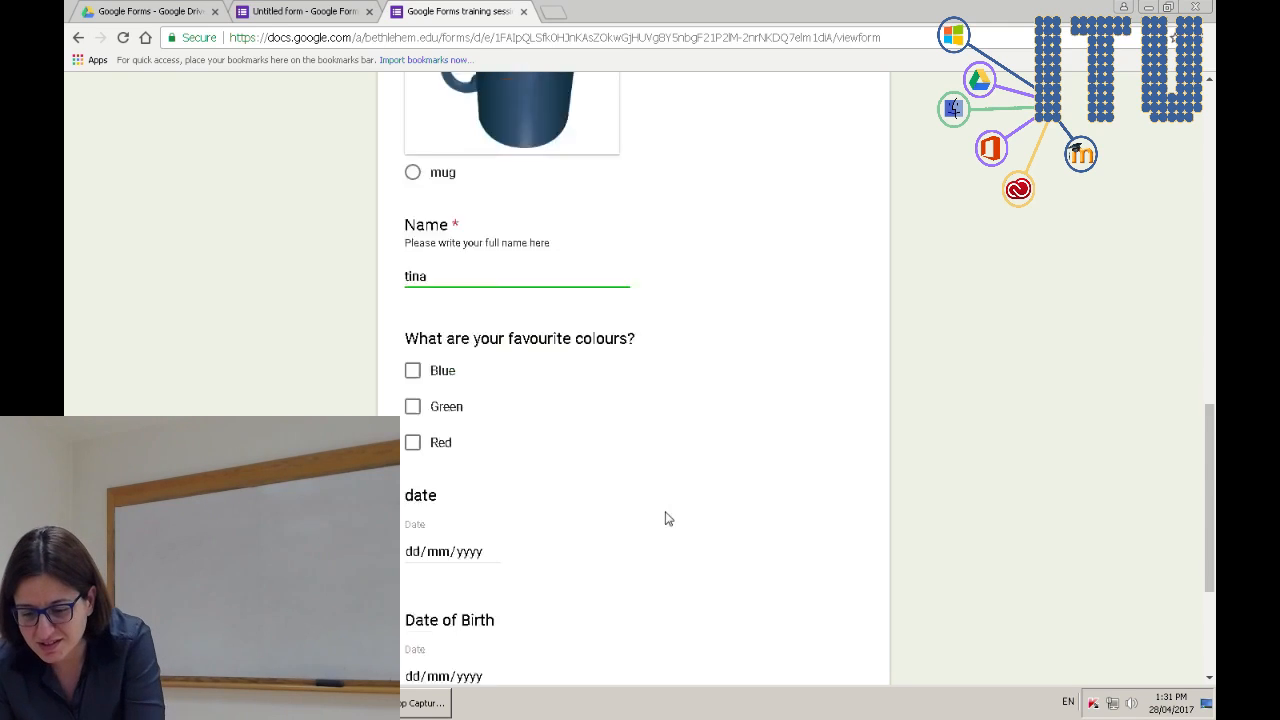
left_click(465, 508)
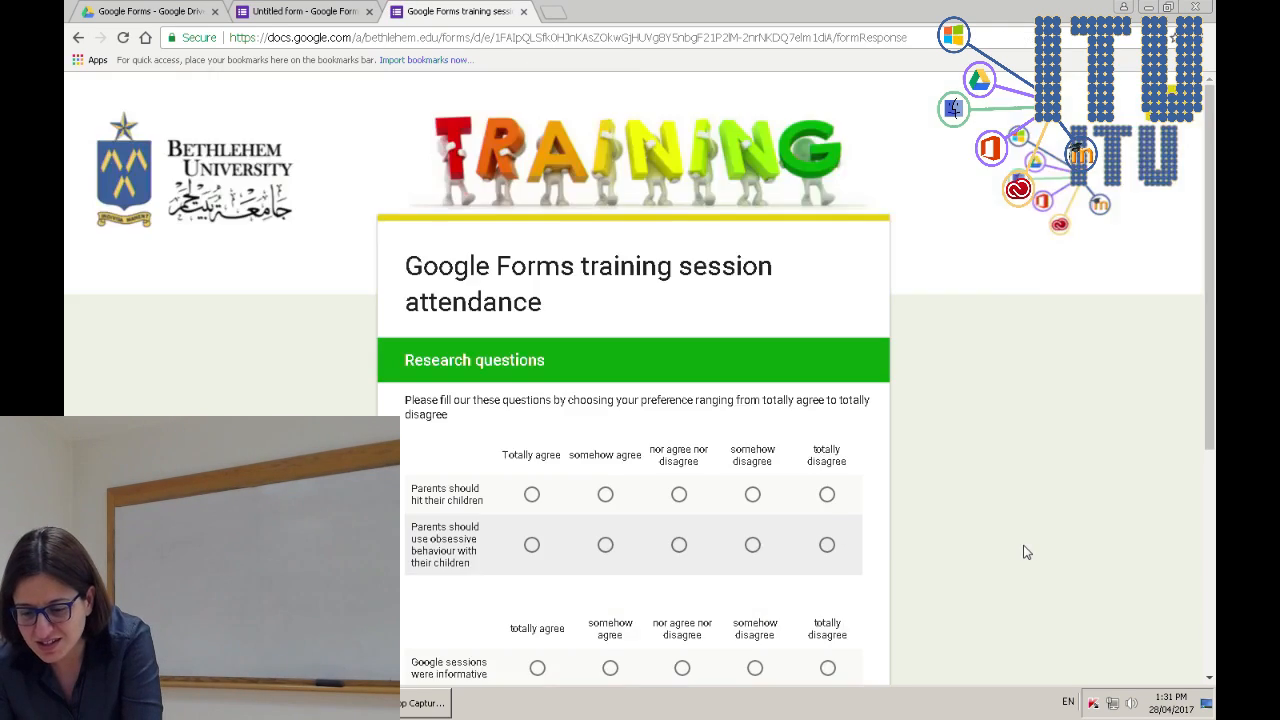
scroll(1026, 552, "down", 3)
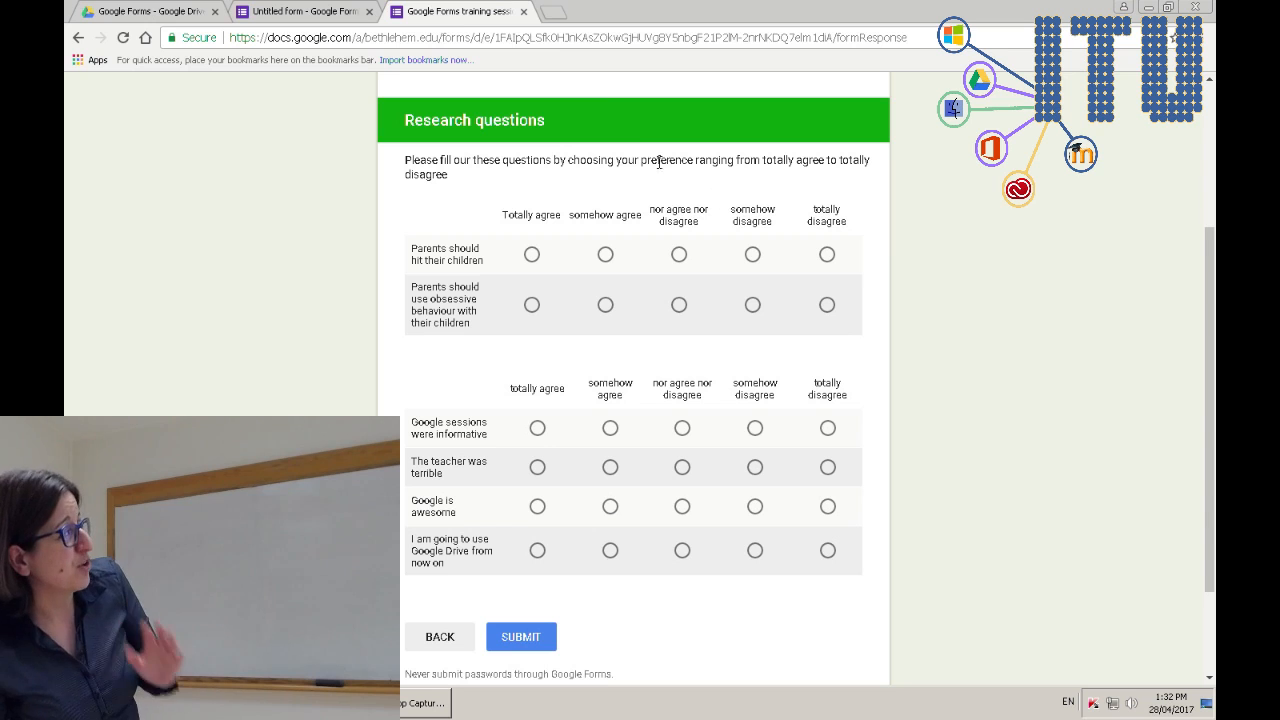
left_click(524, 12)
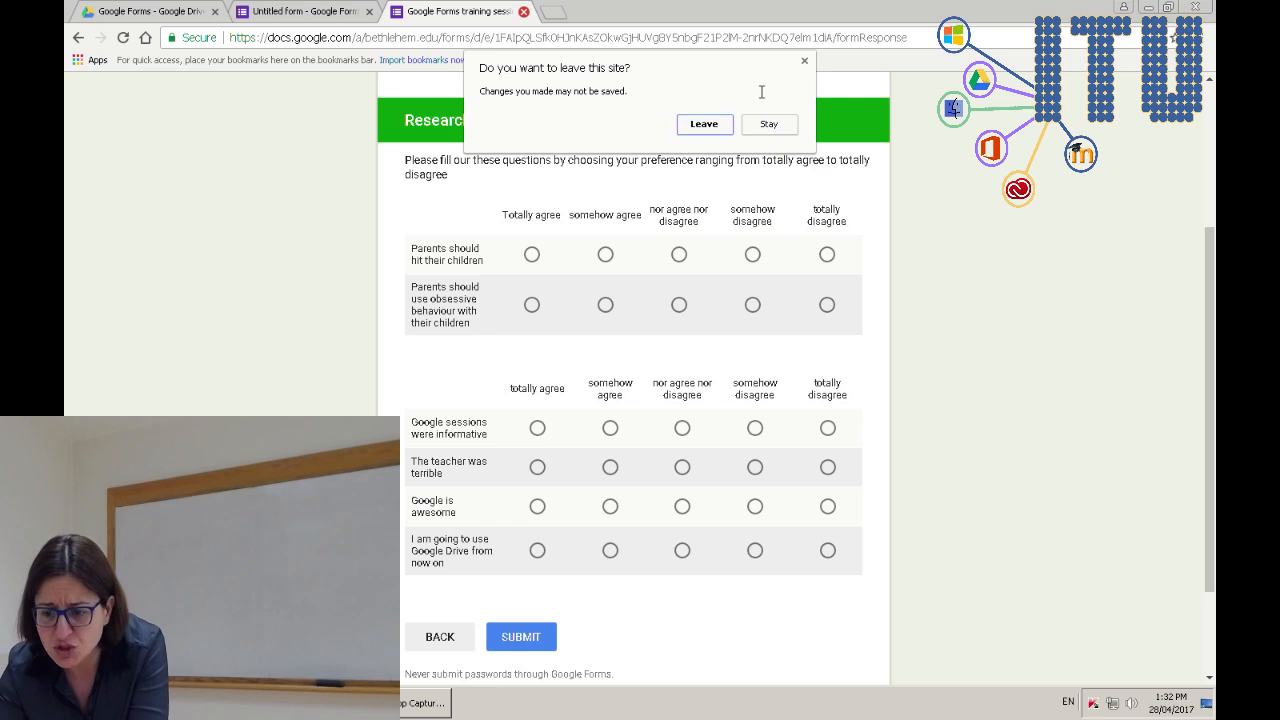
left_click(776, 128)
left_click(274, 10)
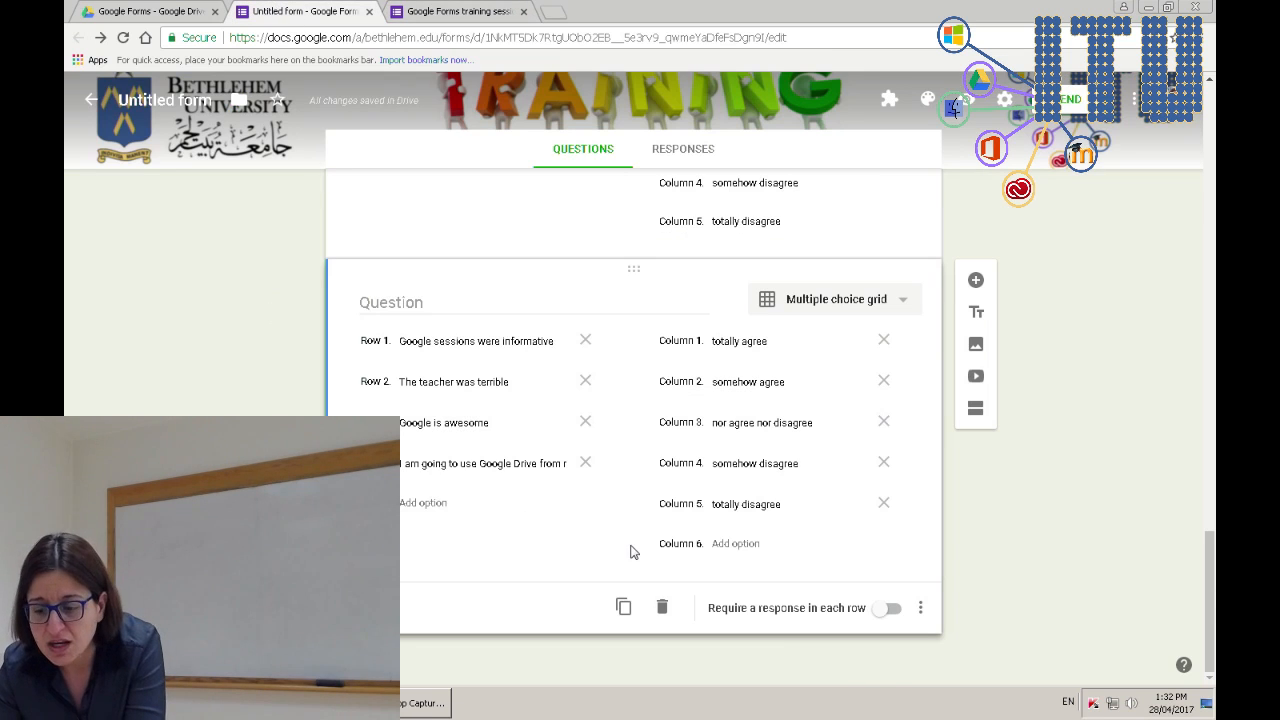
- Add a Dropdown question titled 'Which hall do you prefer to do the session in'
left_click(976, 281)
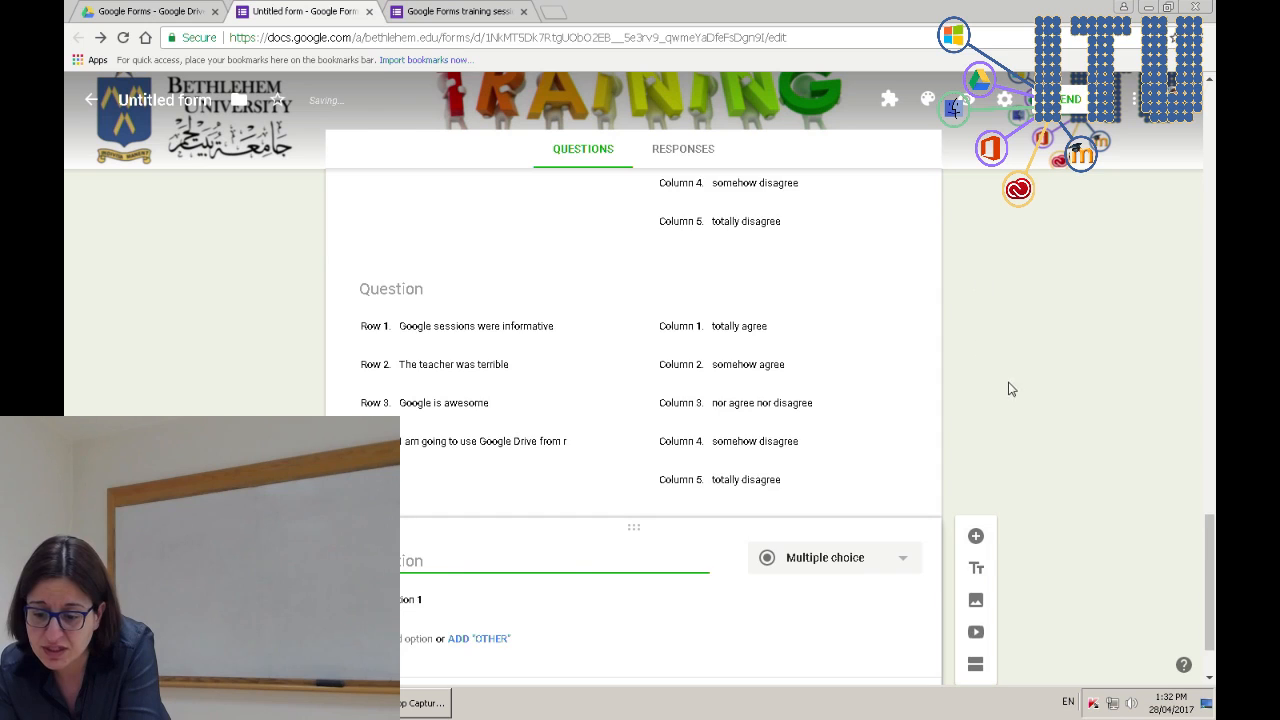
left_click(860, 465)
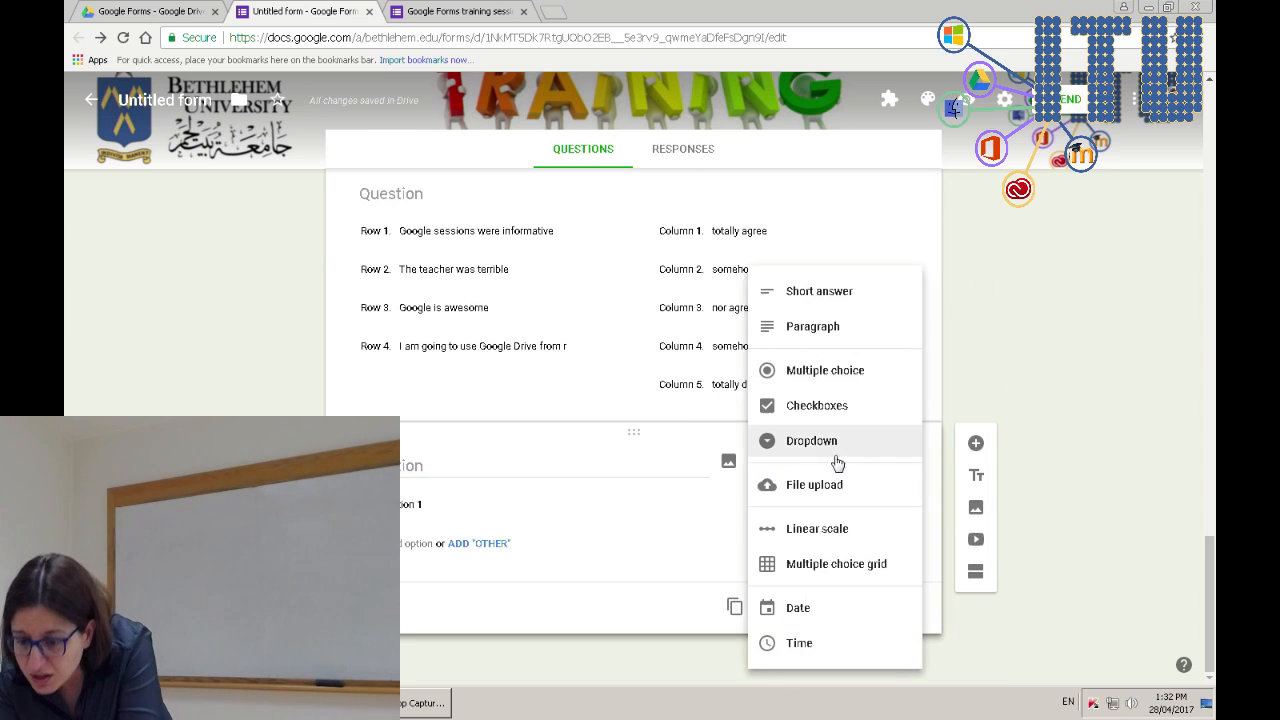
left_click(834, 452)
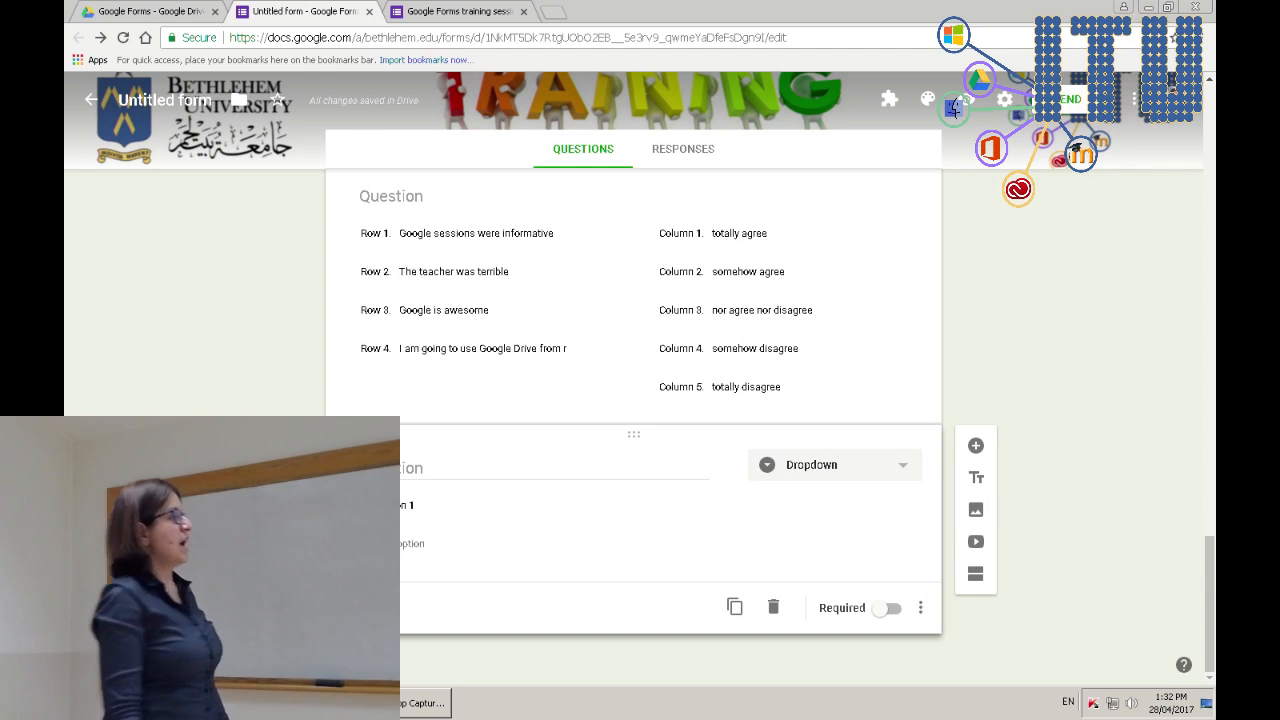
left_click(404, 470)
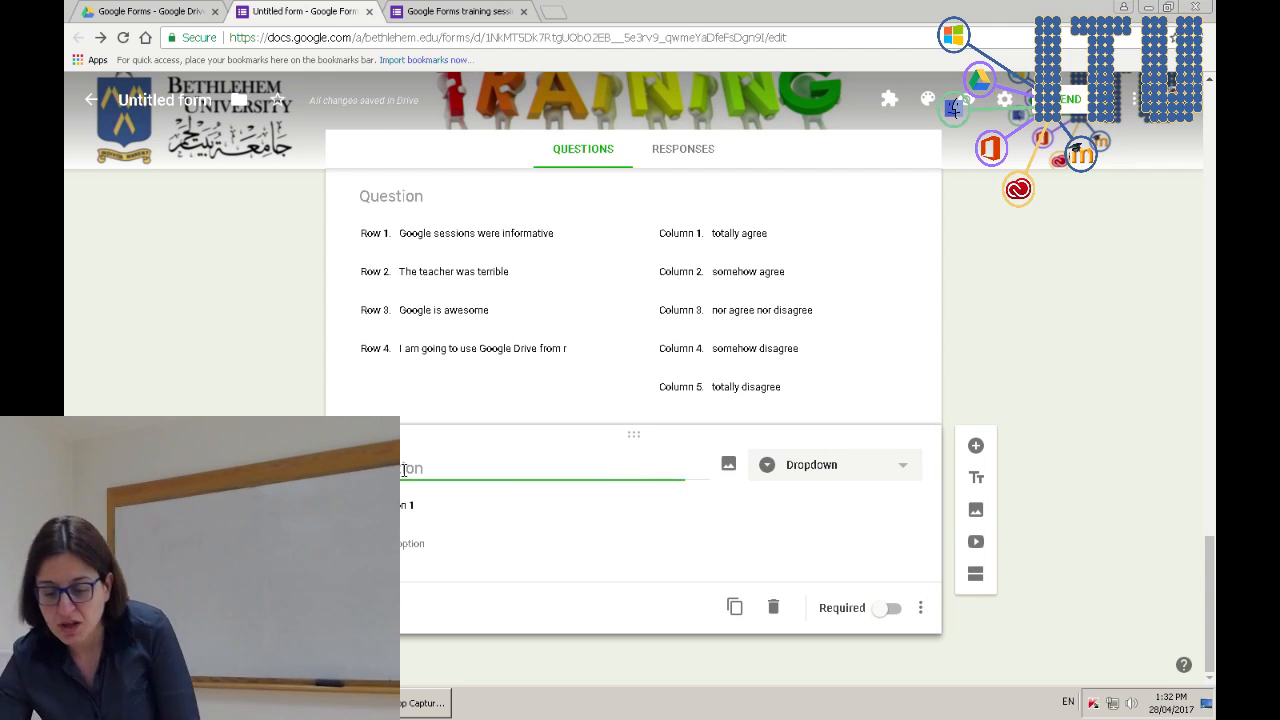
type("Whall do you pr")
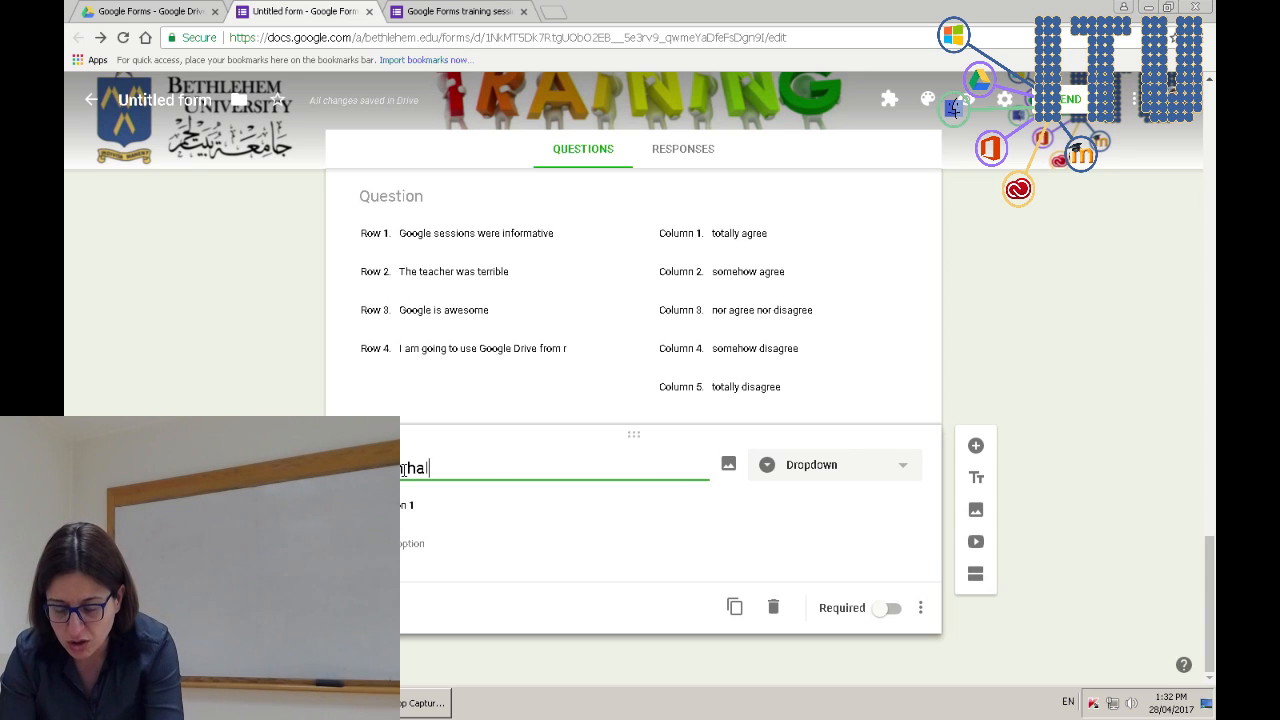
type("efe")
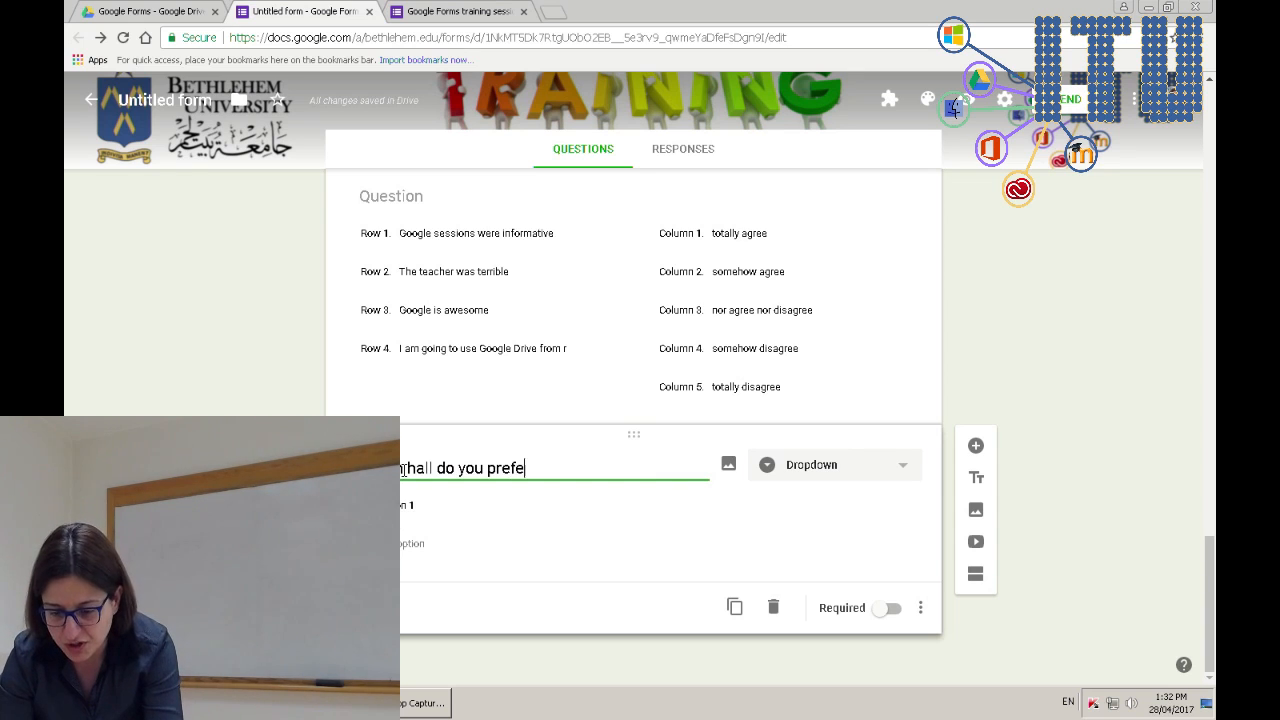
type("r to do the s")
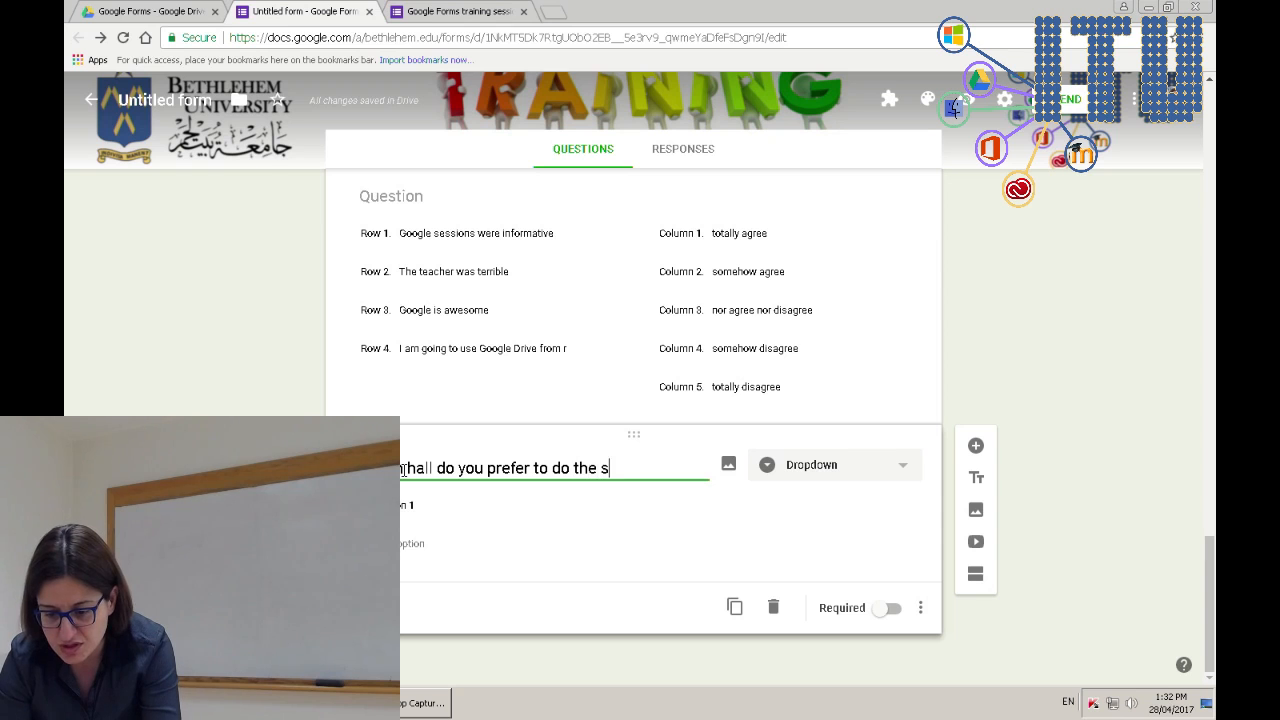
type("ession in")
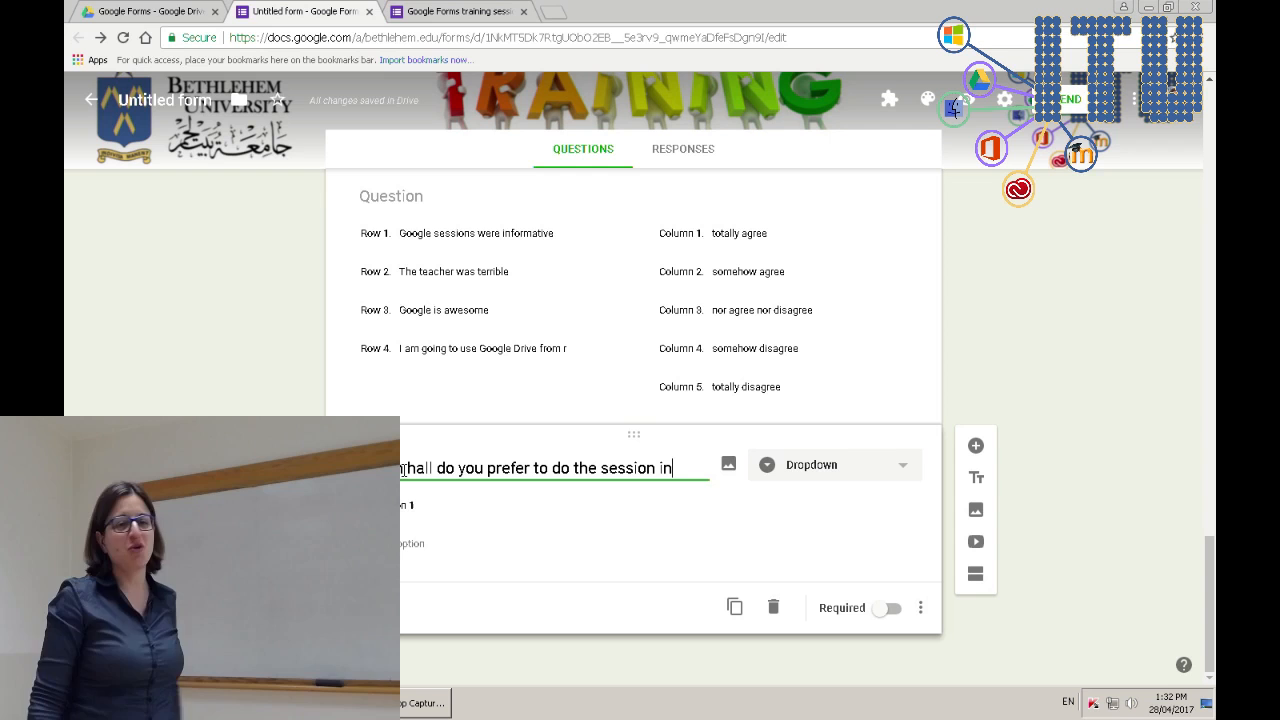
- Name the first two dropdown choices Furno Hall and Sansour Hall
left_click(447, 504)
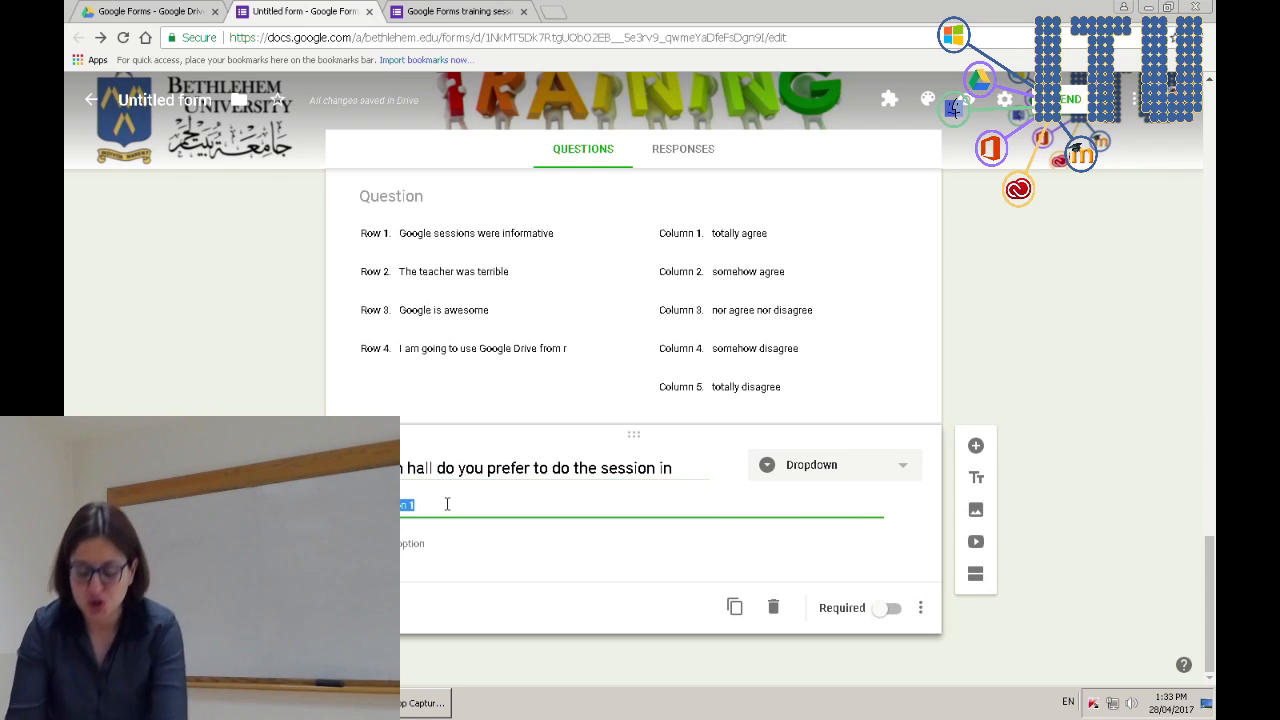
key("BackSpace")
type("all")
key("Tab")
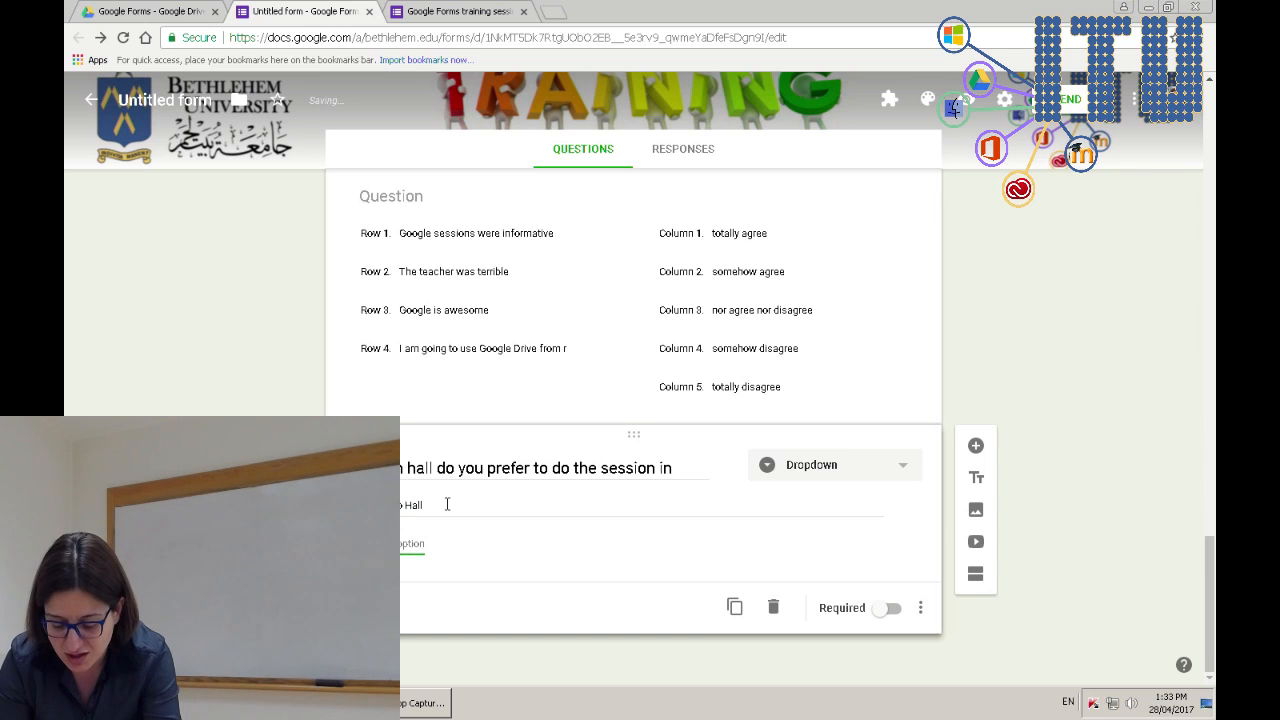
key("Return")
type("our Hall")
key("Tab")
key("Tab")
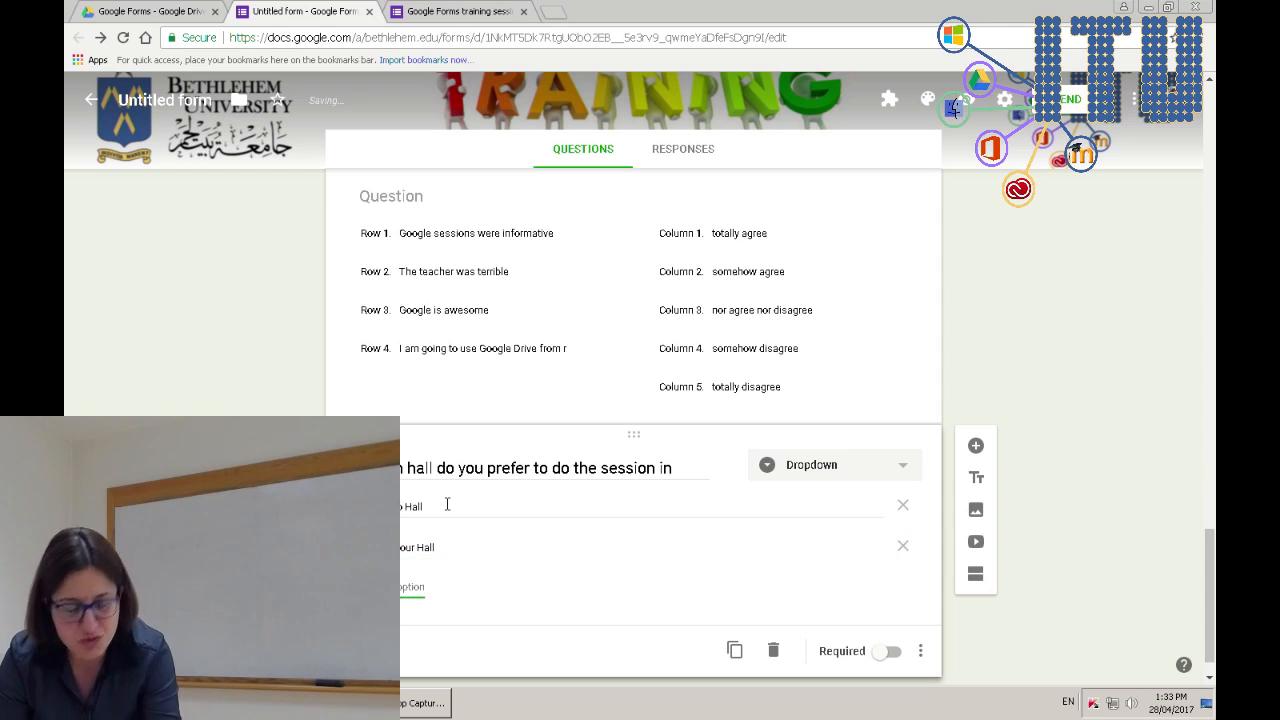
- Add three more hall choices, including Br. Joe Hall, for five in total
key("Return")
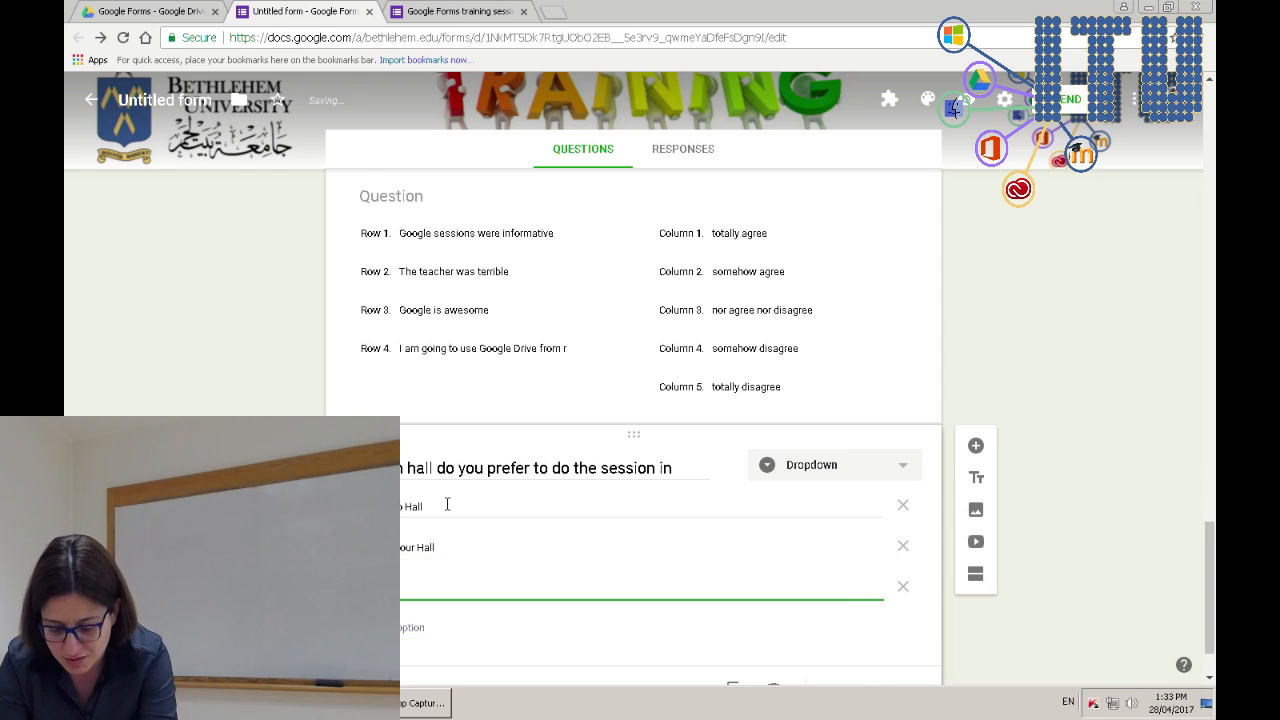
type("oe Hall")
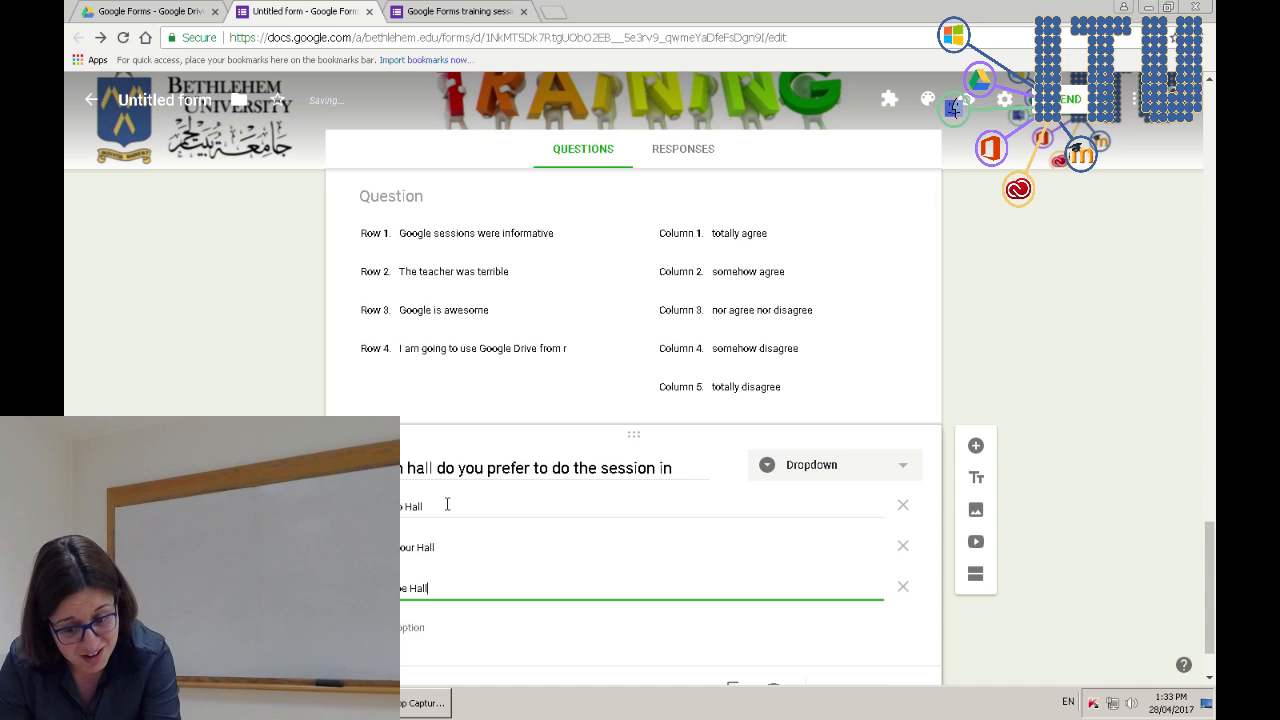
key("Return")
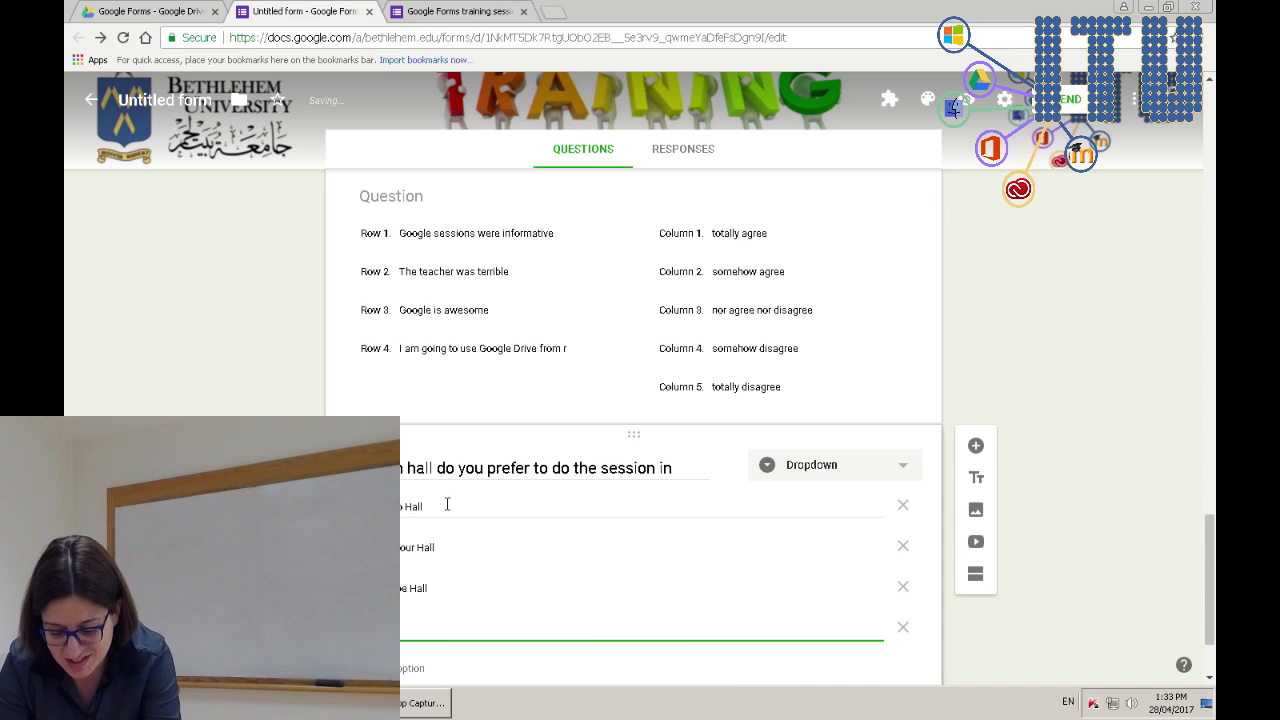
type("l")
key("Return")
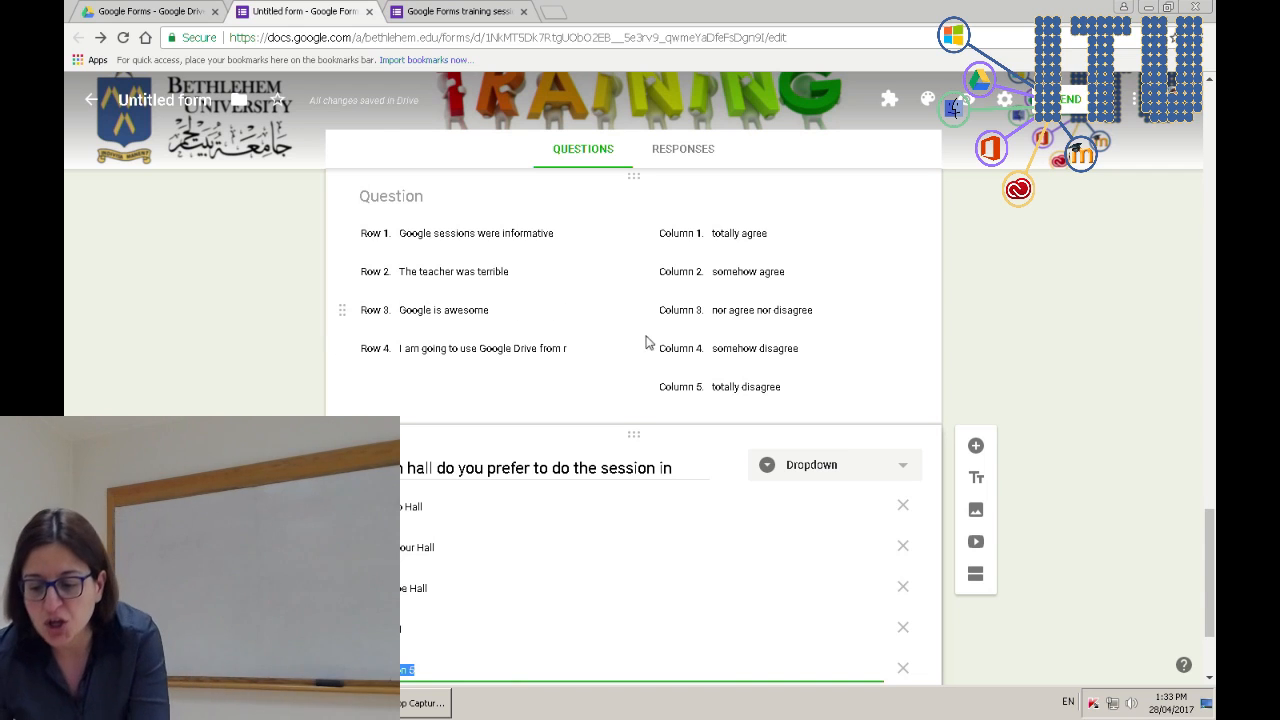
scroll(1060, 457, "down", 2)
left_click(1018, 495)
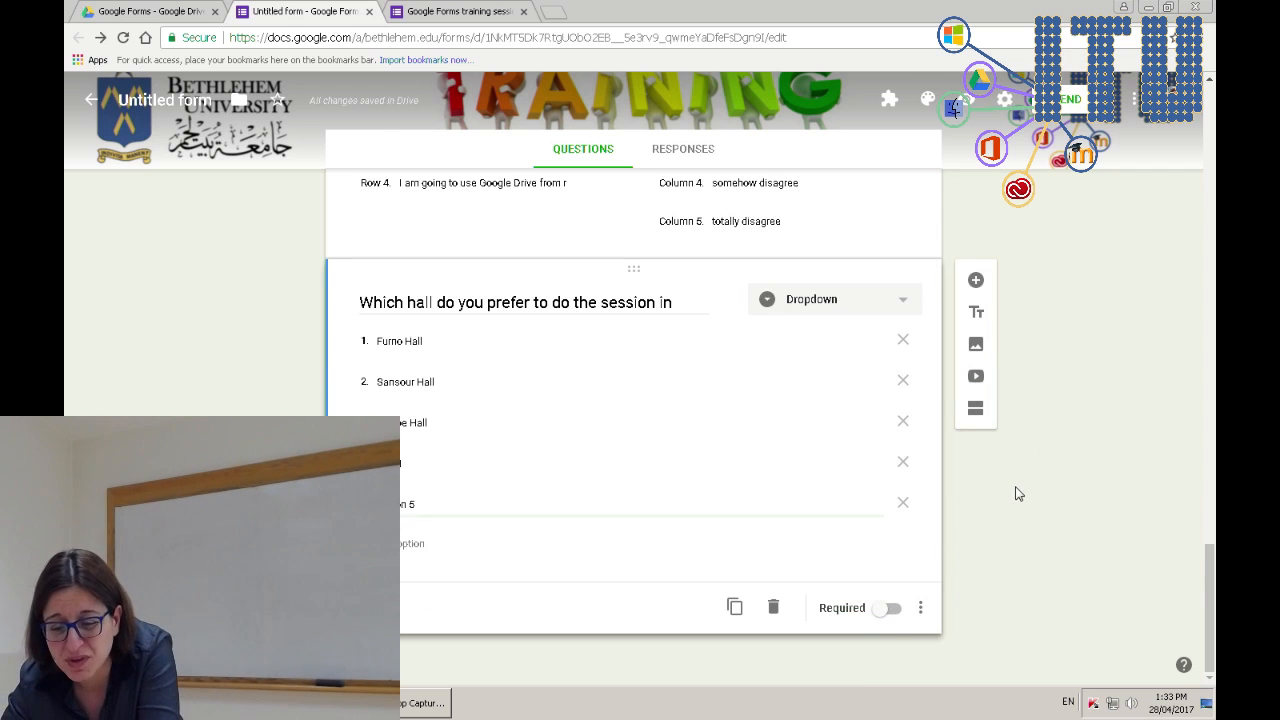
- Reload the live form, enter a name, and continue to the next section
left_click(442, 11)
key("F5")
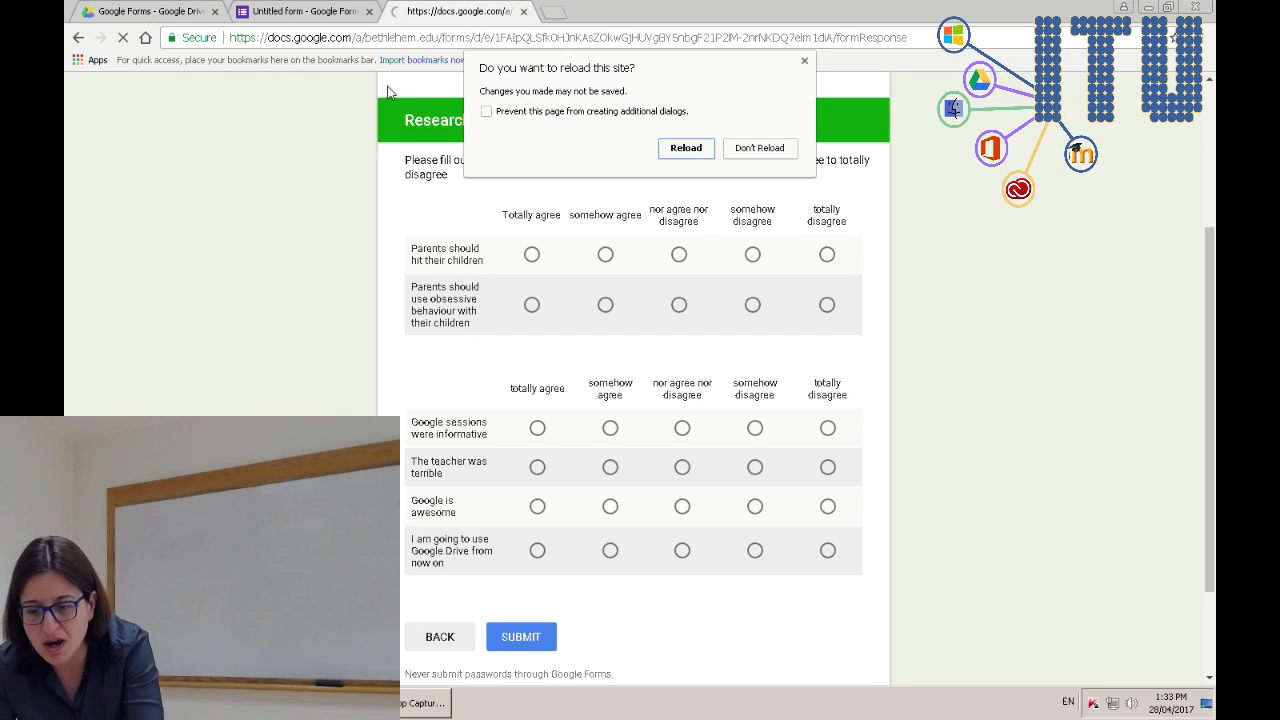
left_click(697, 150)
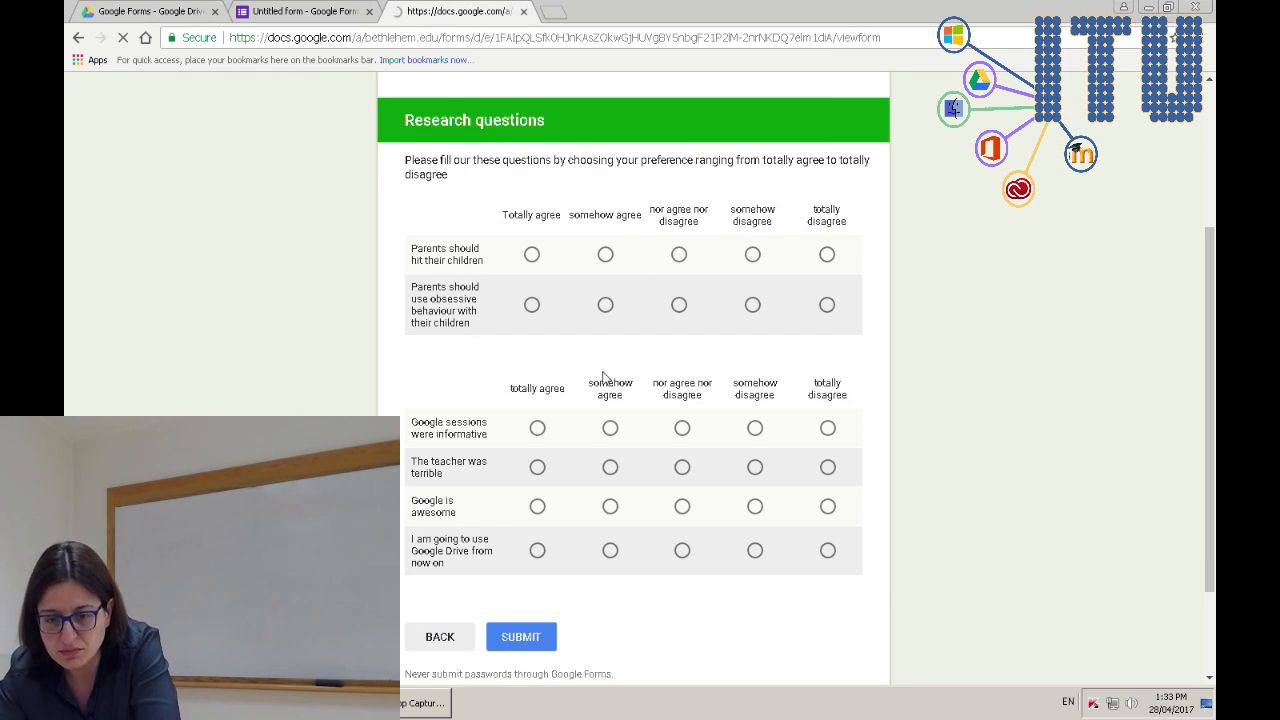
scroll(600, 377, "down", 10)
left_click(453, 512)
type("s")
scroll(503, 528, "down", 5)
left_click(440, 522)
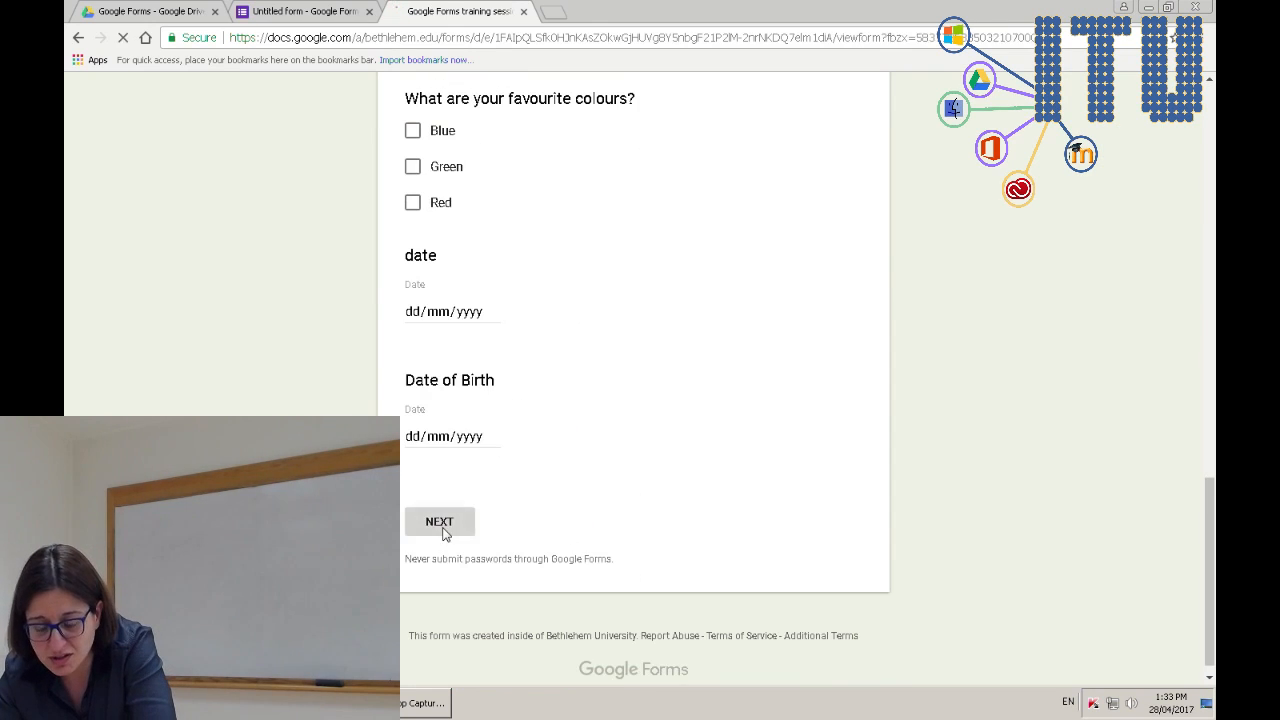
- Answer the hall question with Br. Joe Hall
scroll(771, 543, "down", 5)
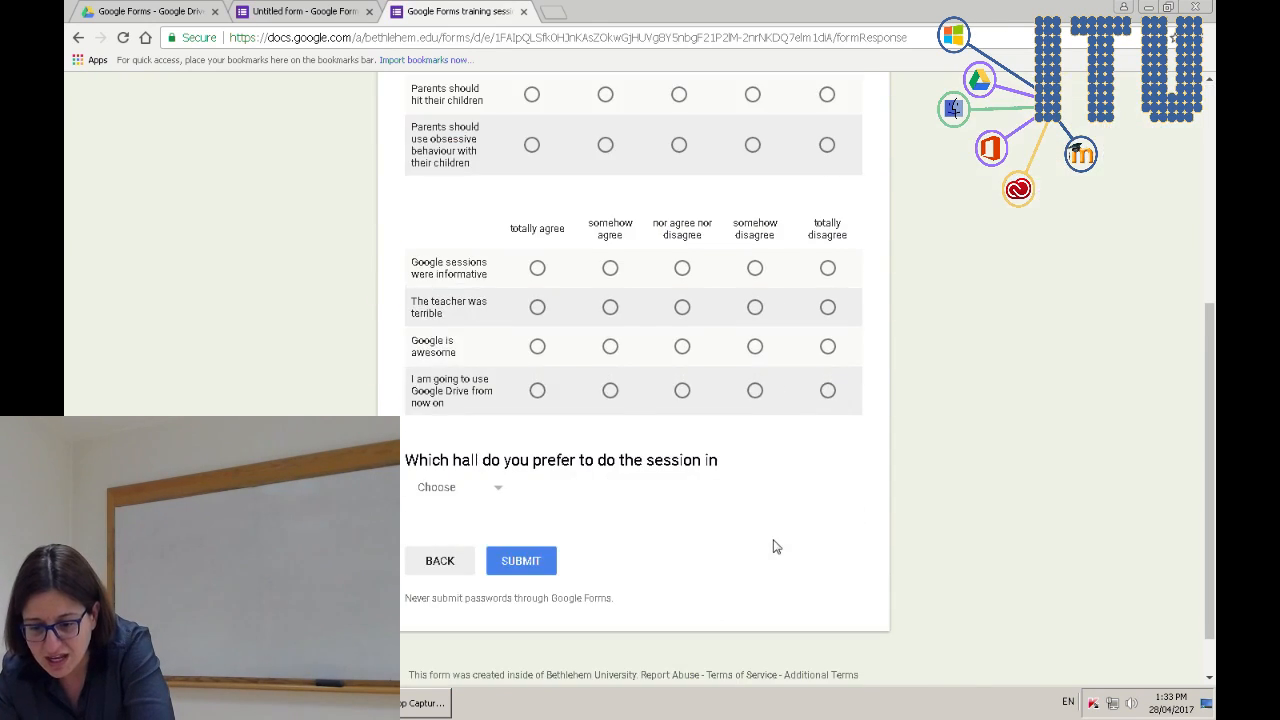
left_click(500, 488)
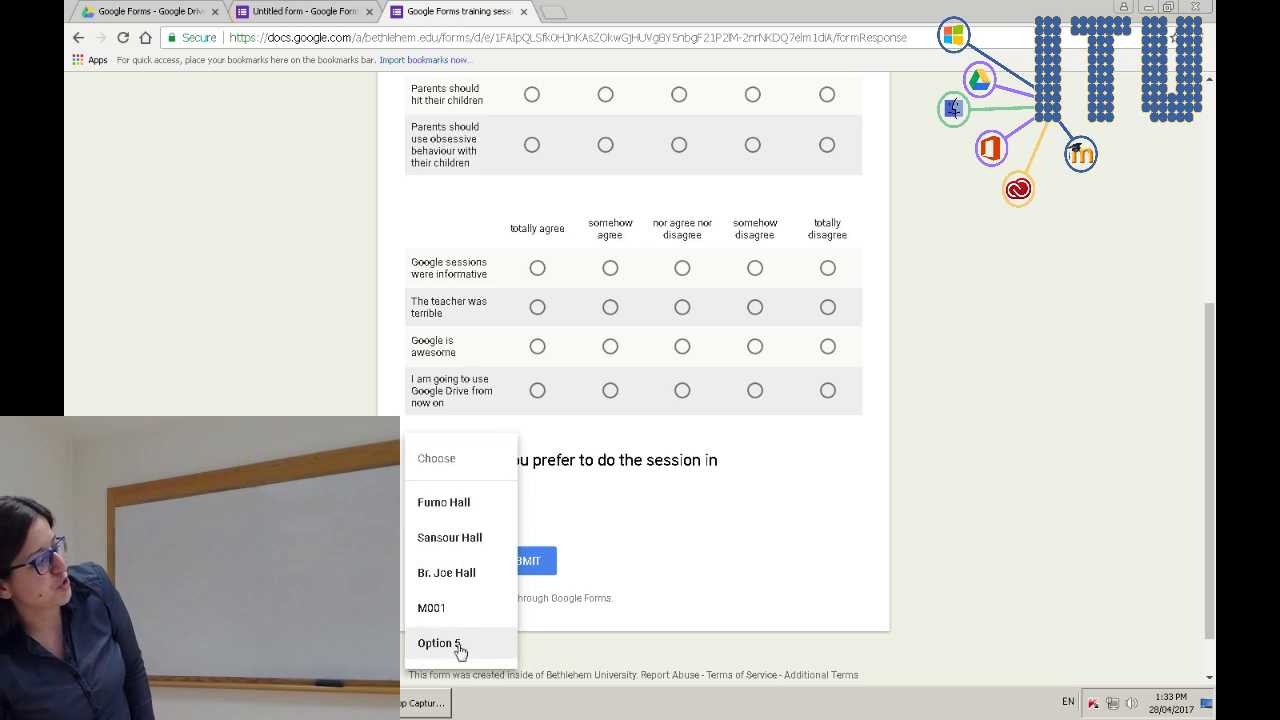
left_click(458, 576)
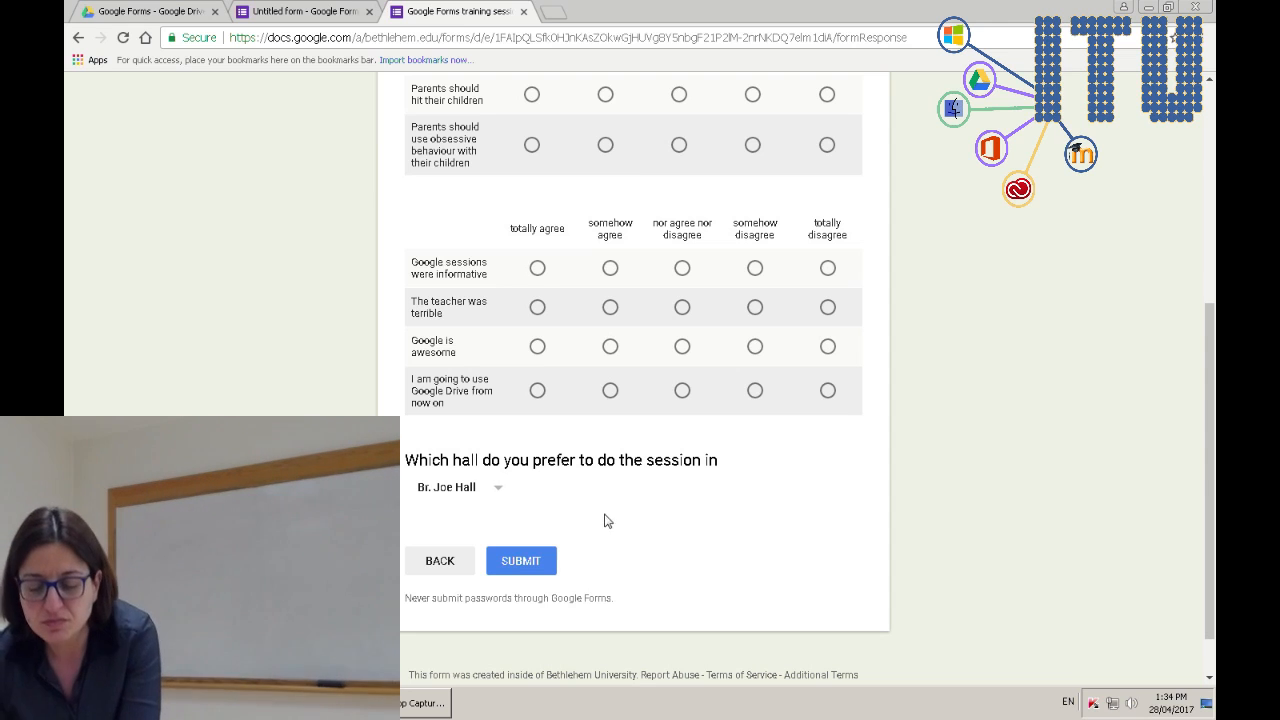
- Add a Linear scale question below the hall question with its range set to 1–10
left_click(268, 11)
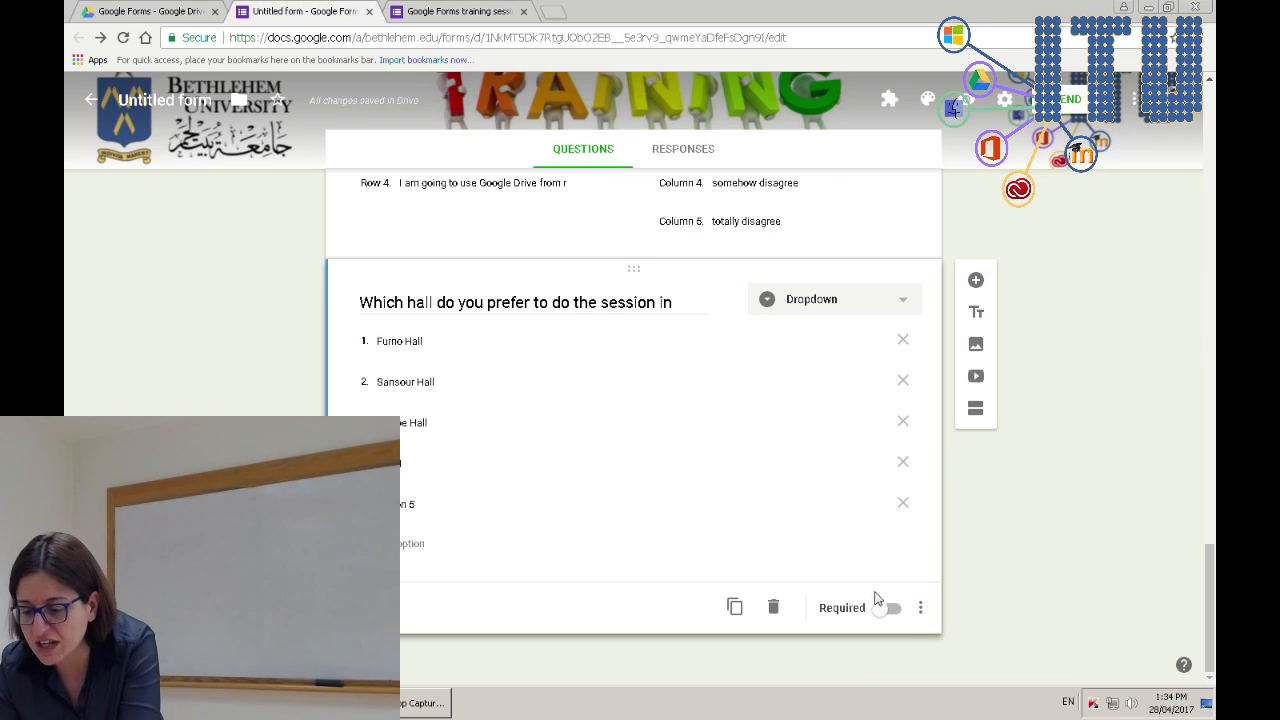
left_click(975, 280)
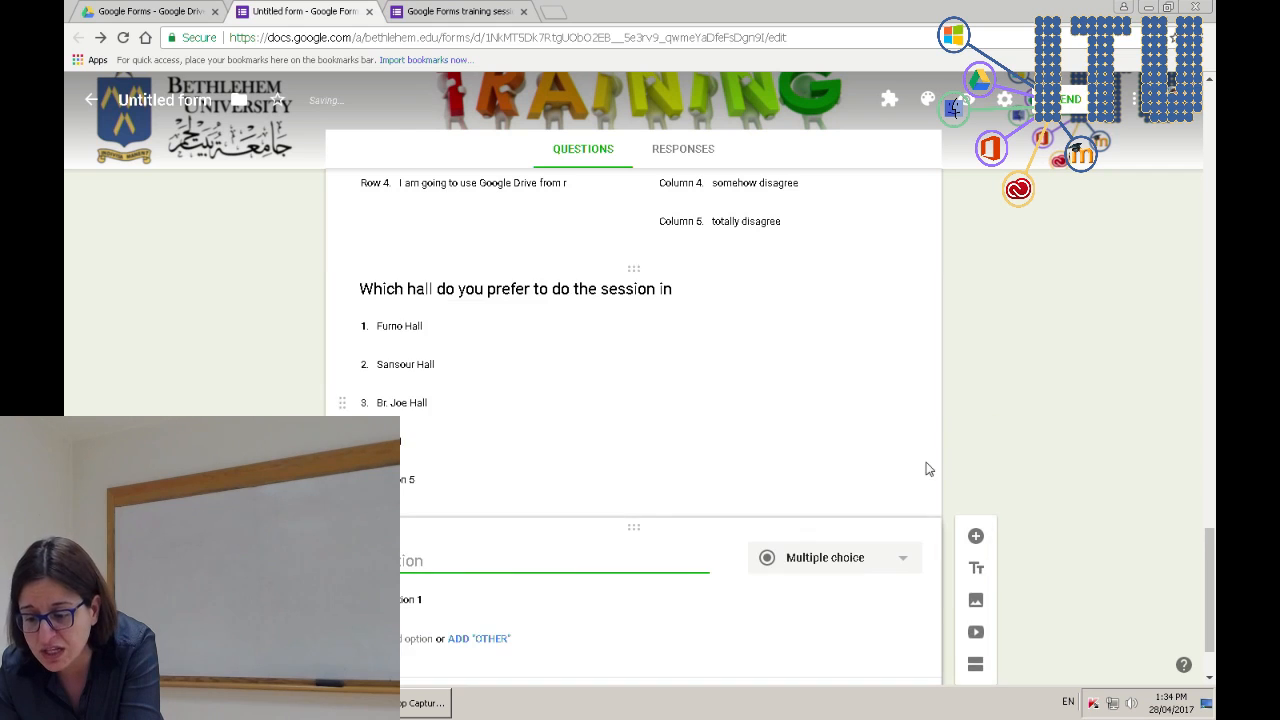
left_click(862, 462)
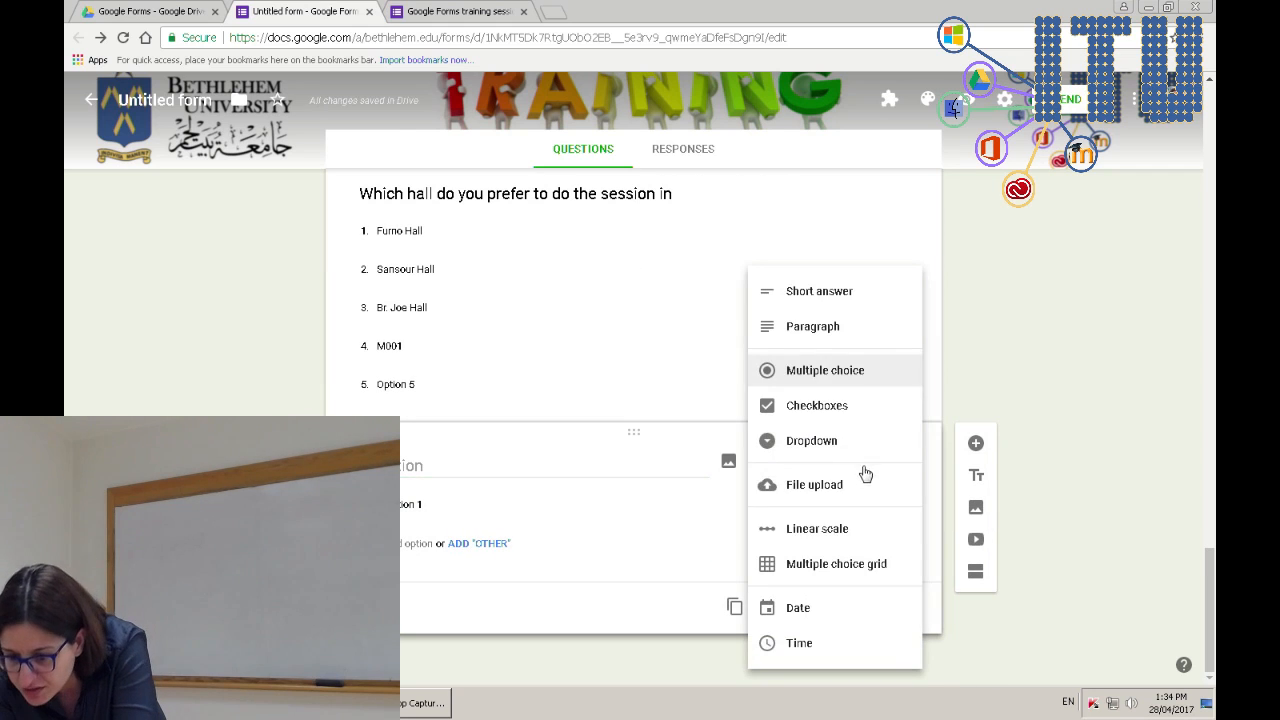
left_click(855, 530)
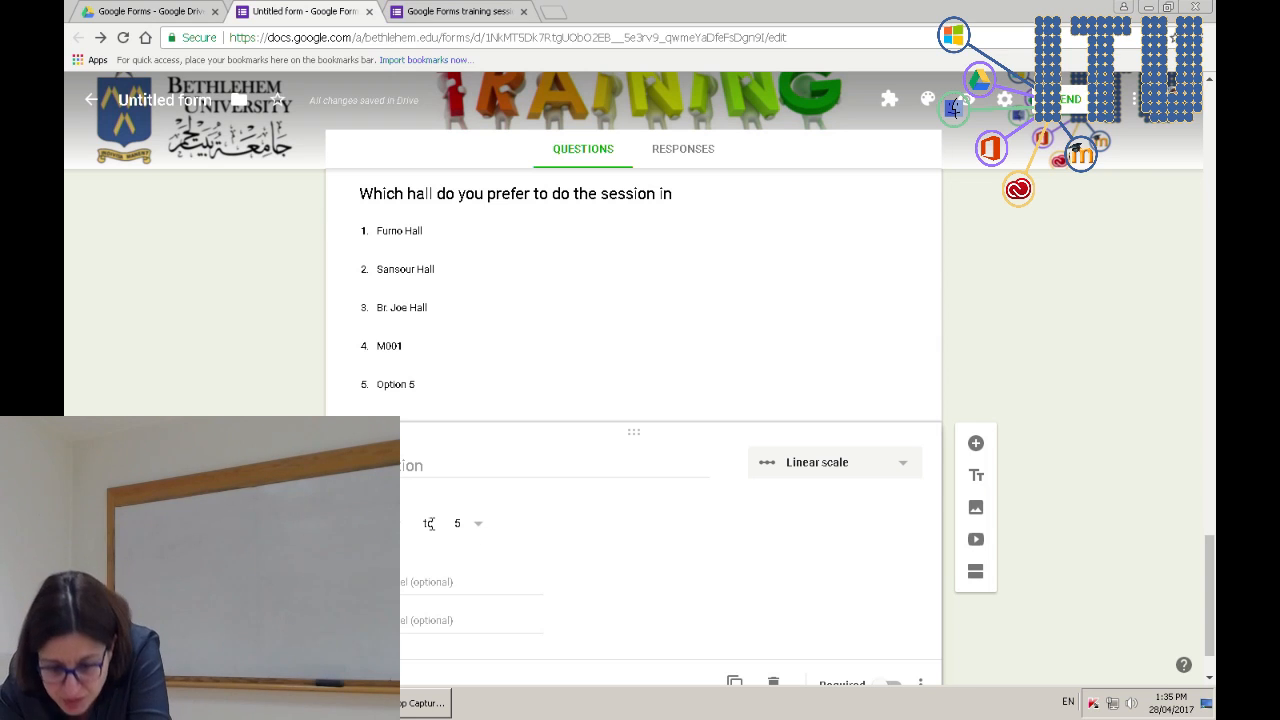
left_click(390, 523)
scroll(388, 490, "up", 3)
scroll(388, 490, "down", 2)
scroll(388, 490, "down", 1)
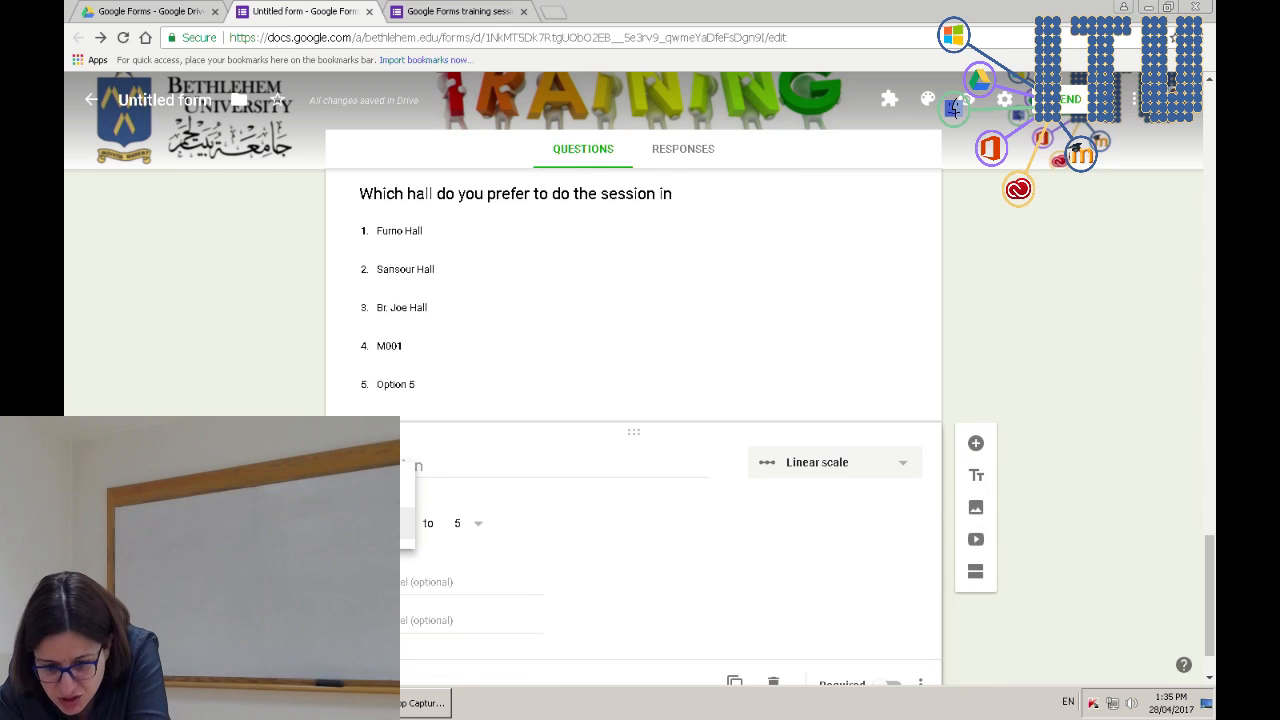
left_click(414, 523)
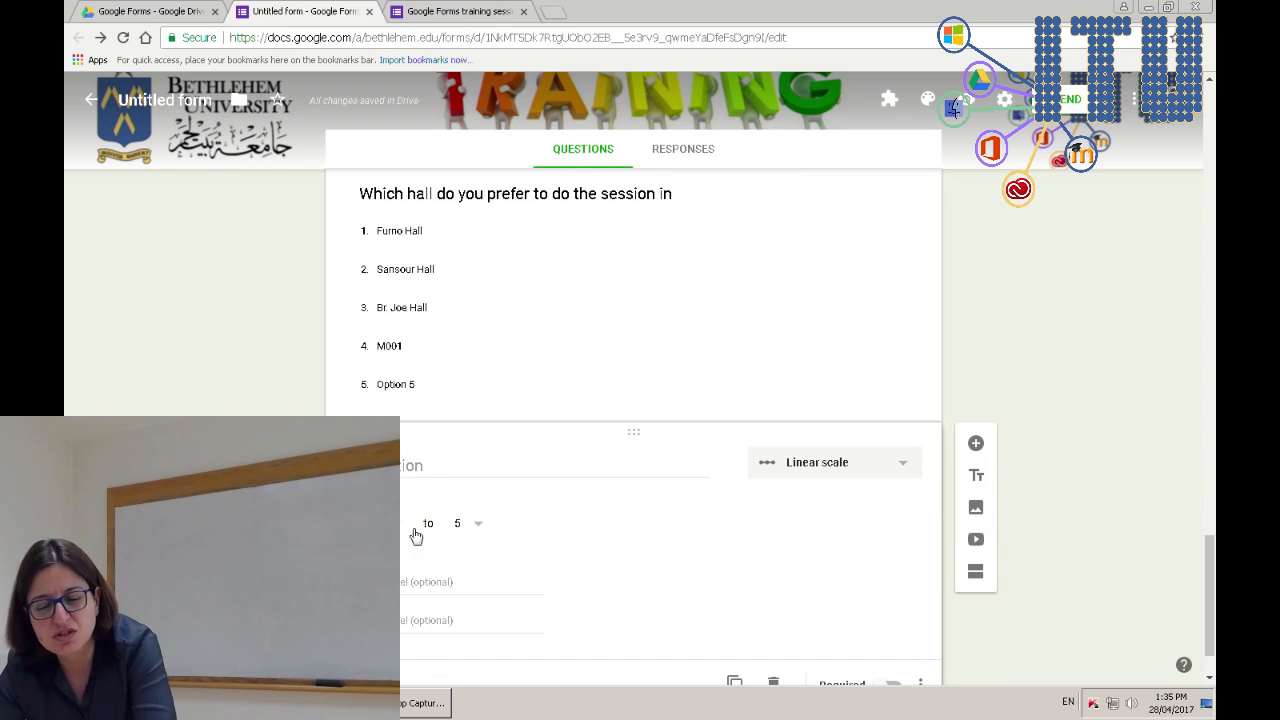
left_click(478, 526)
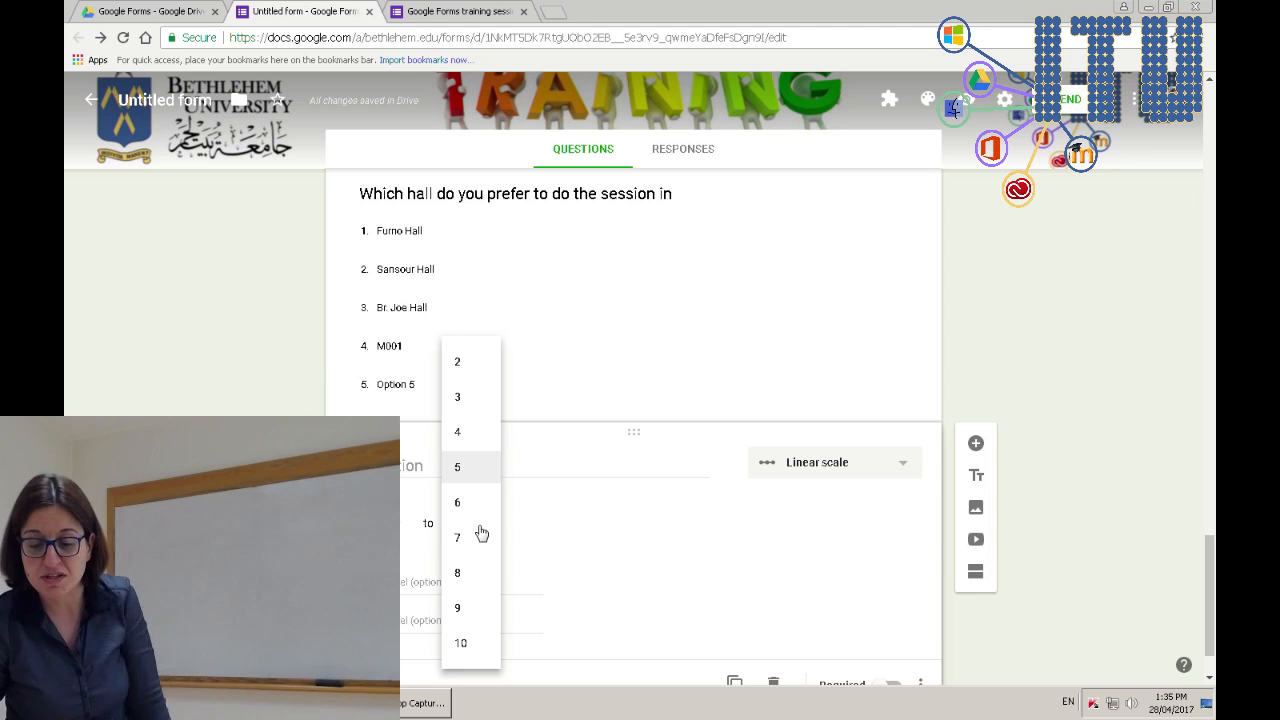
left_click(464, 644)
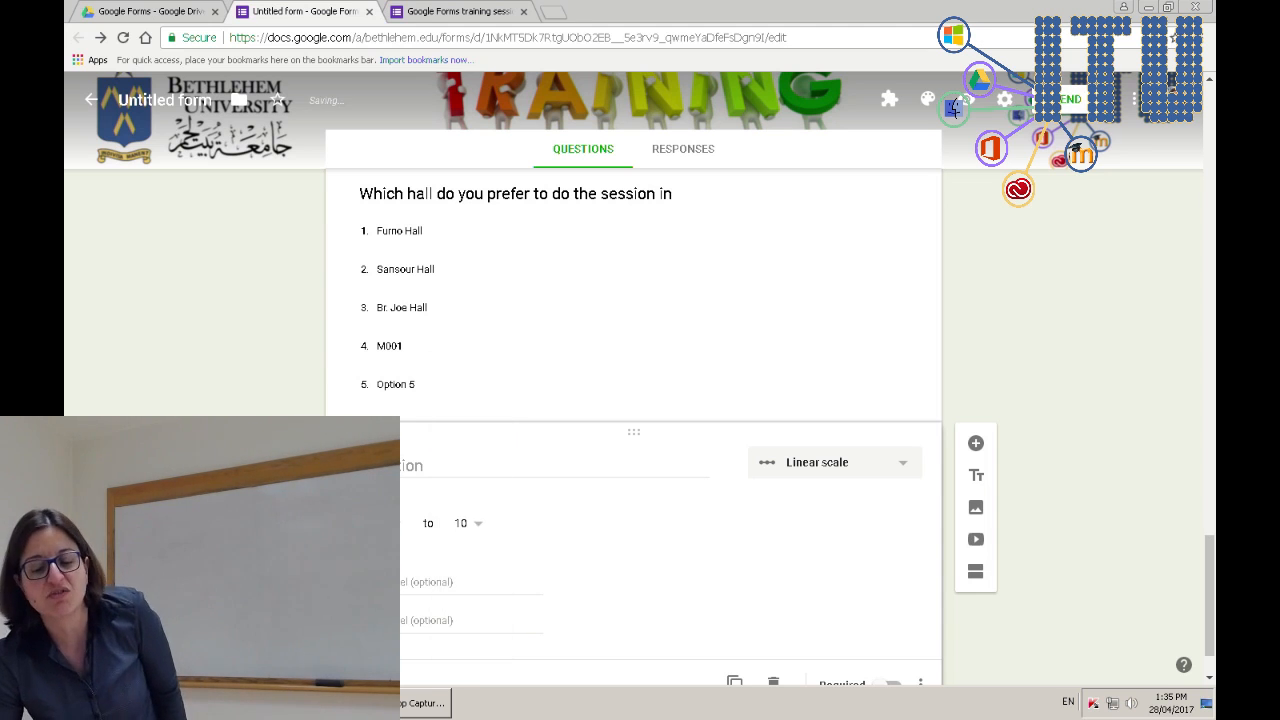
- Label the scale ends and title the question 'Rate your satisfaction with the course'
left_click(416, 589)
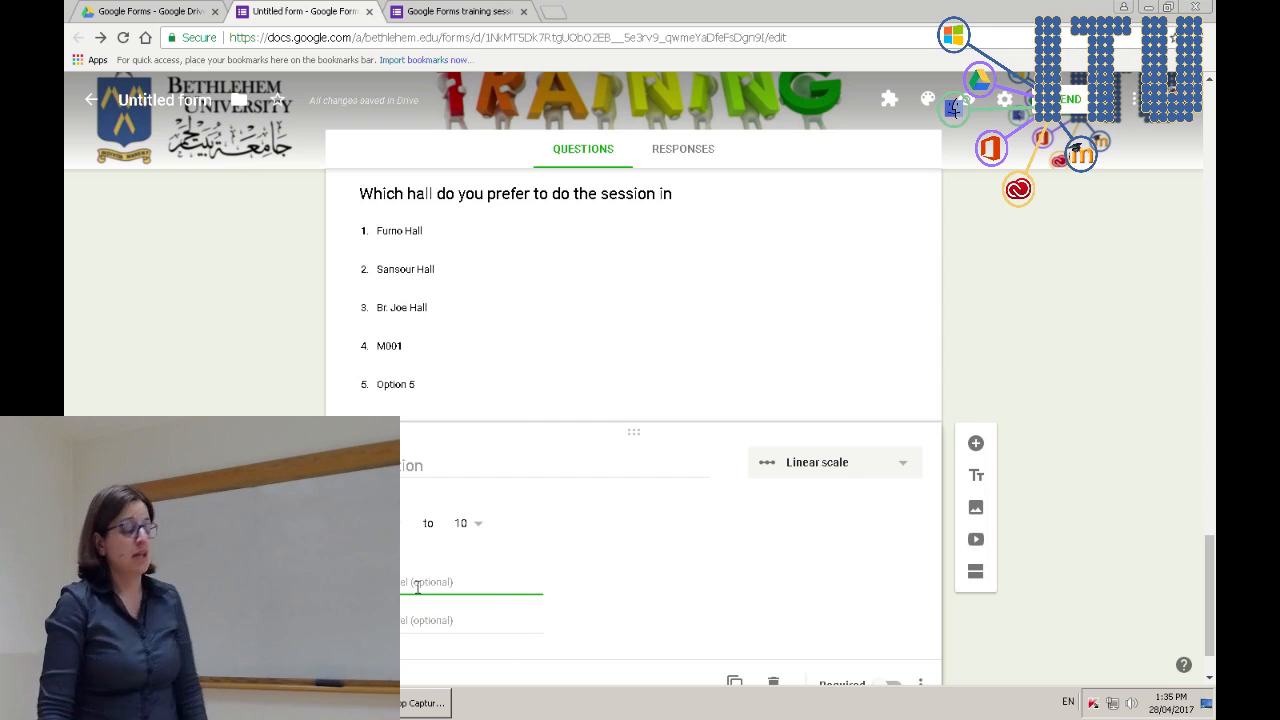
type("min")
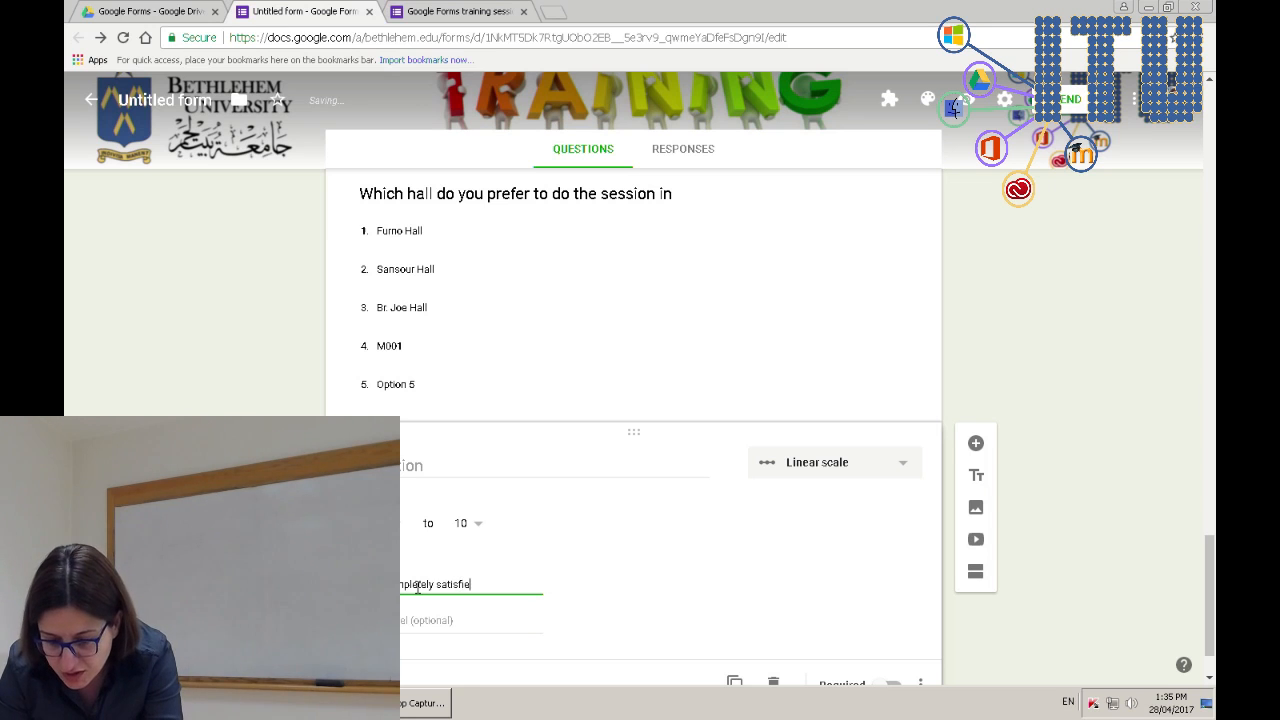
left_click(419, 622)
type("Not sa")
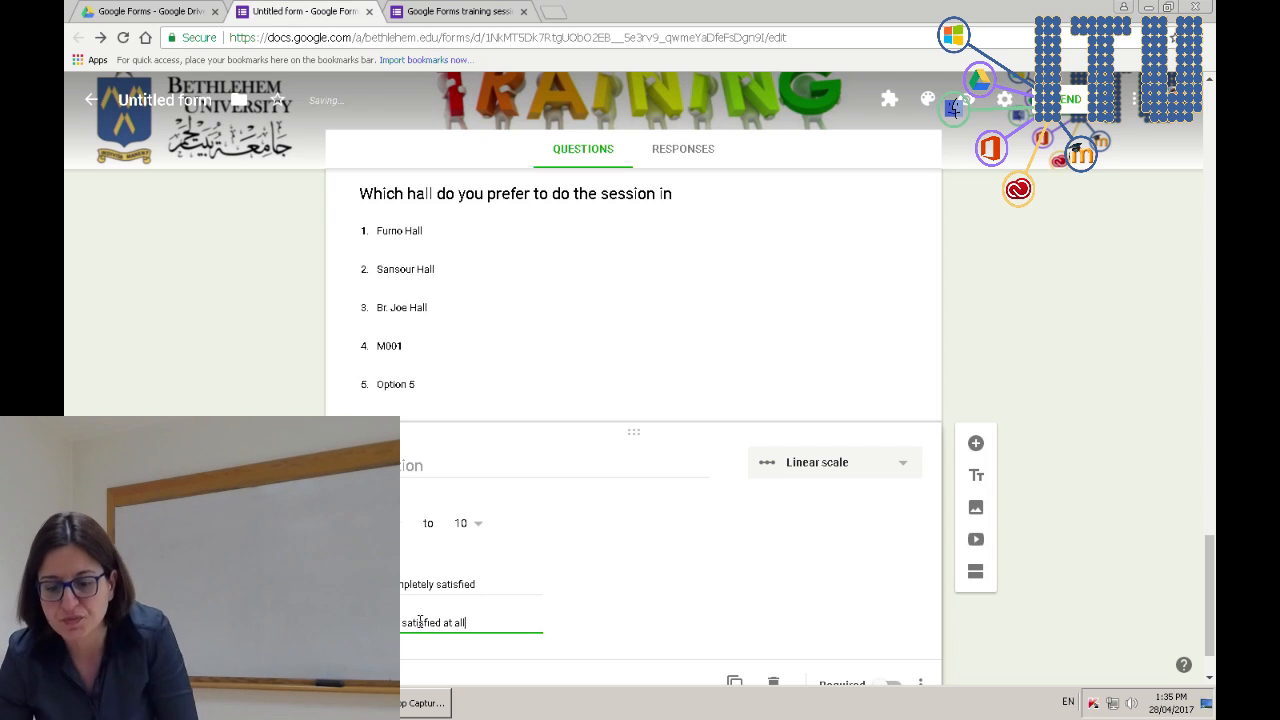
left_click(476, 467)
type("our satisfaction ")
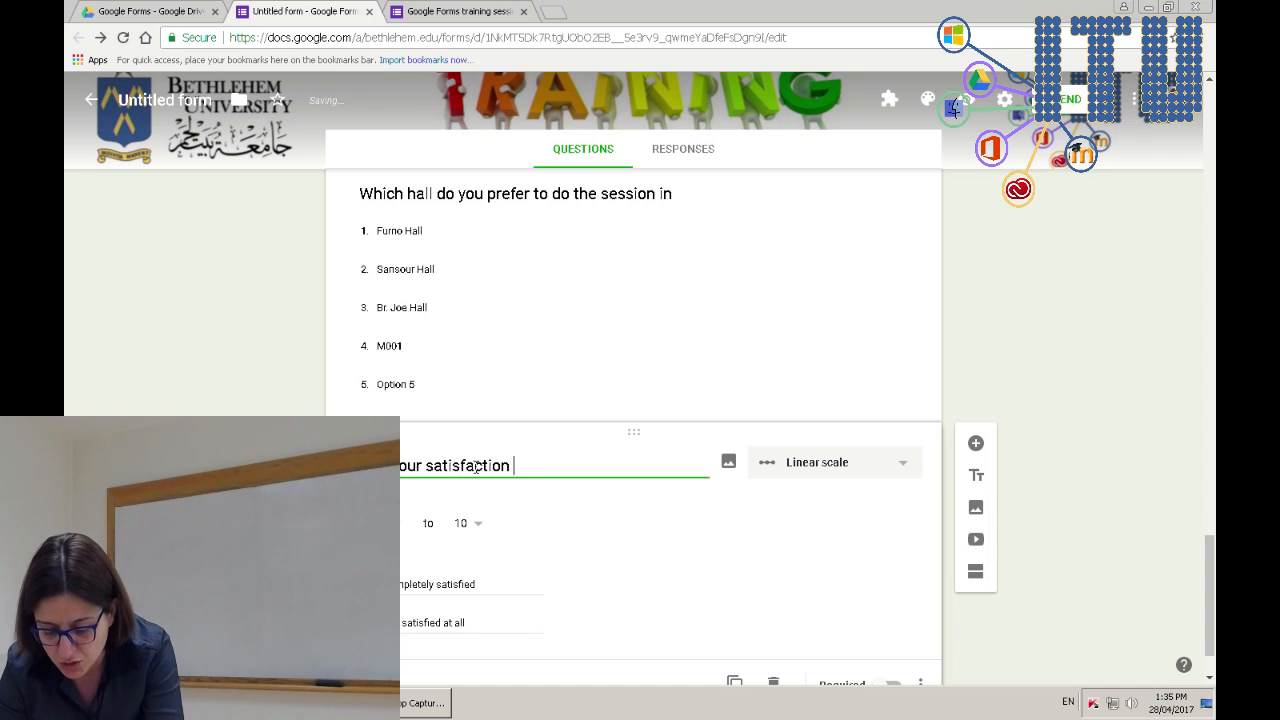
type("with the course")
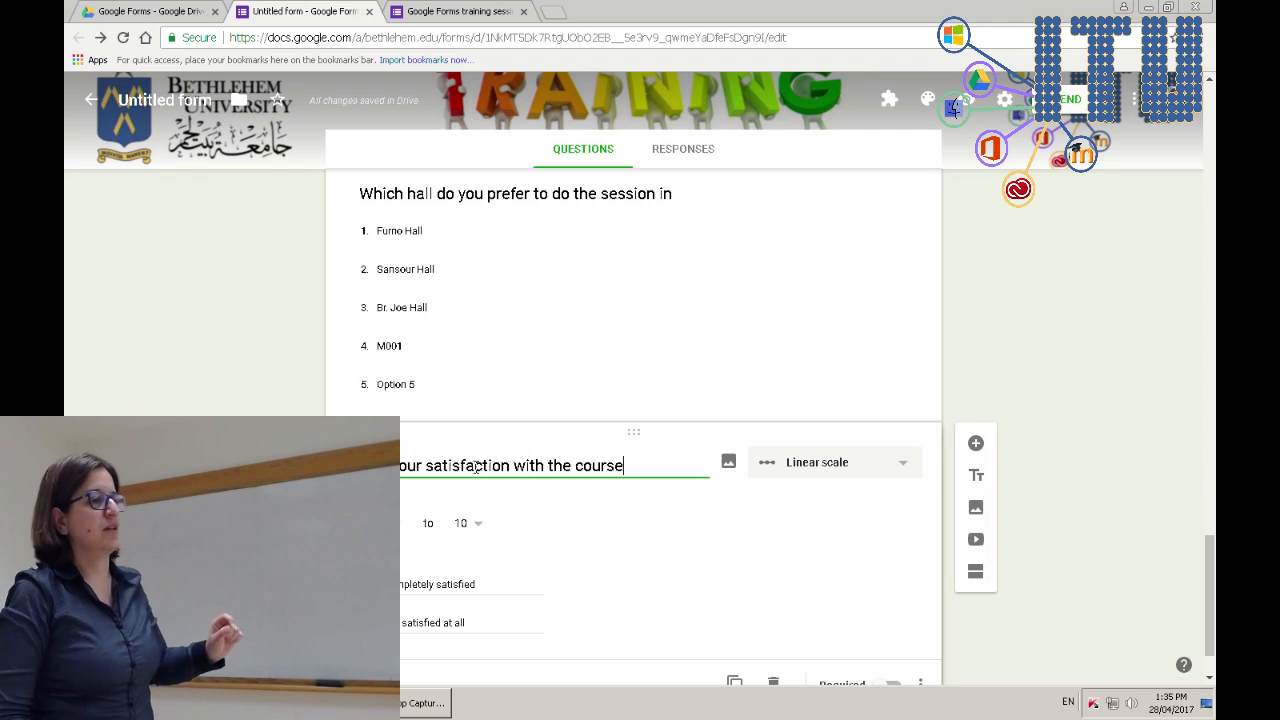
scroll(725, 509, "down", 1)
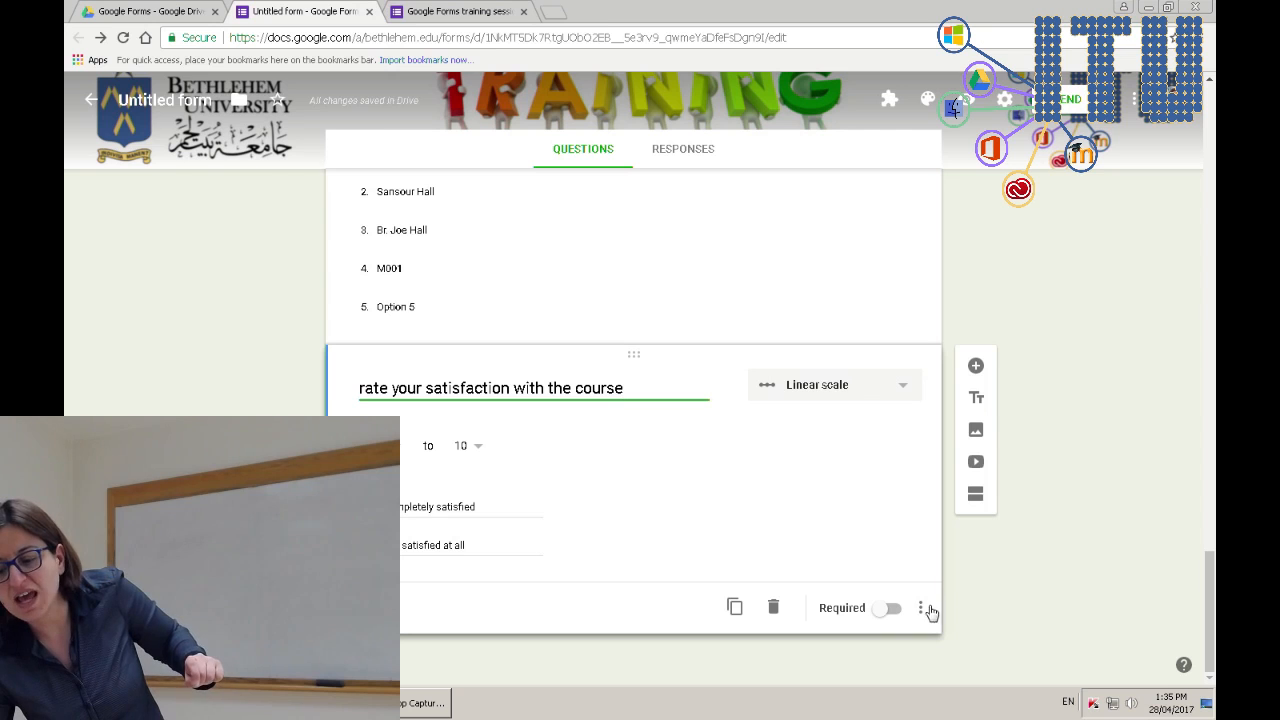
- Show a description on the satisfaction question and type its text ending '…your personal'
left_click(921, 608)
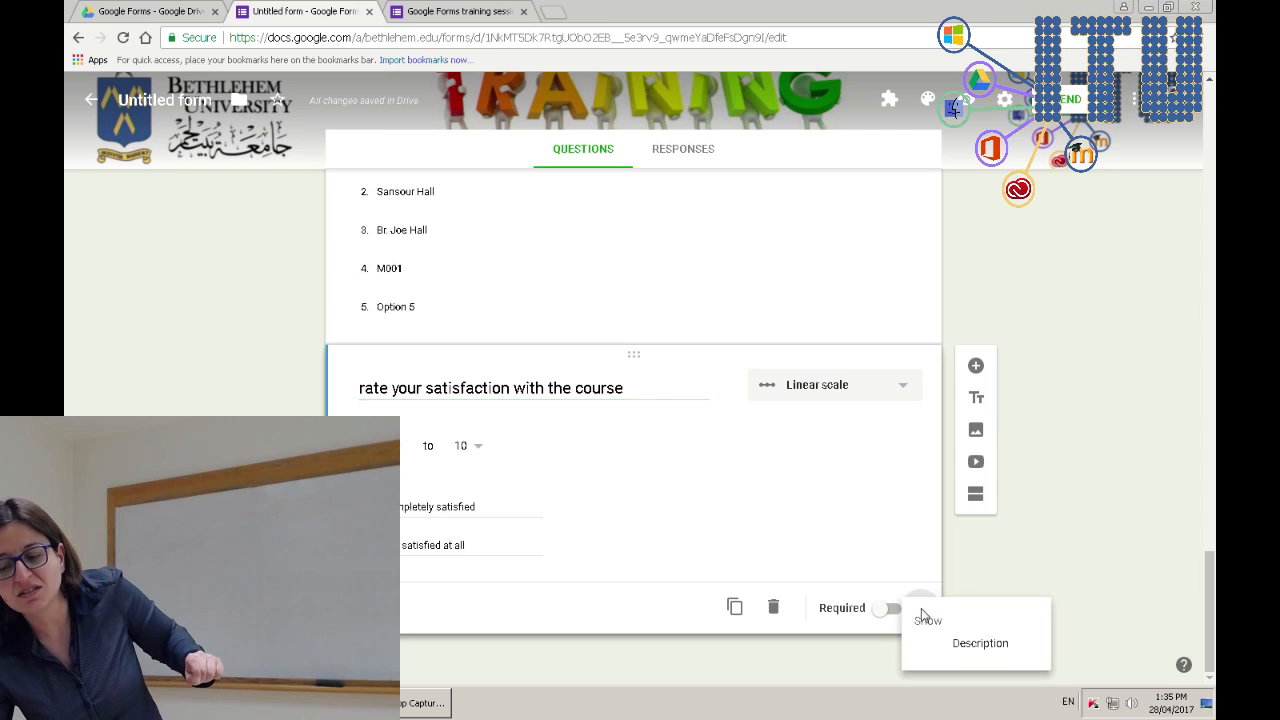
left_click(964, 658)
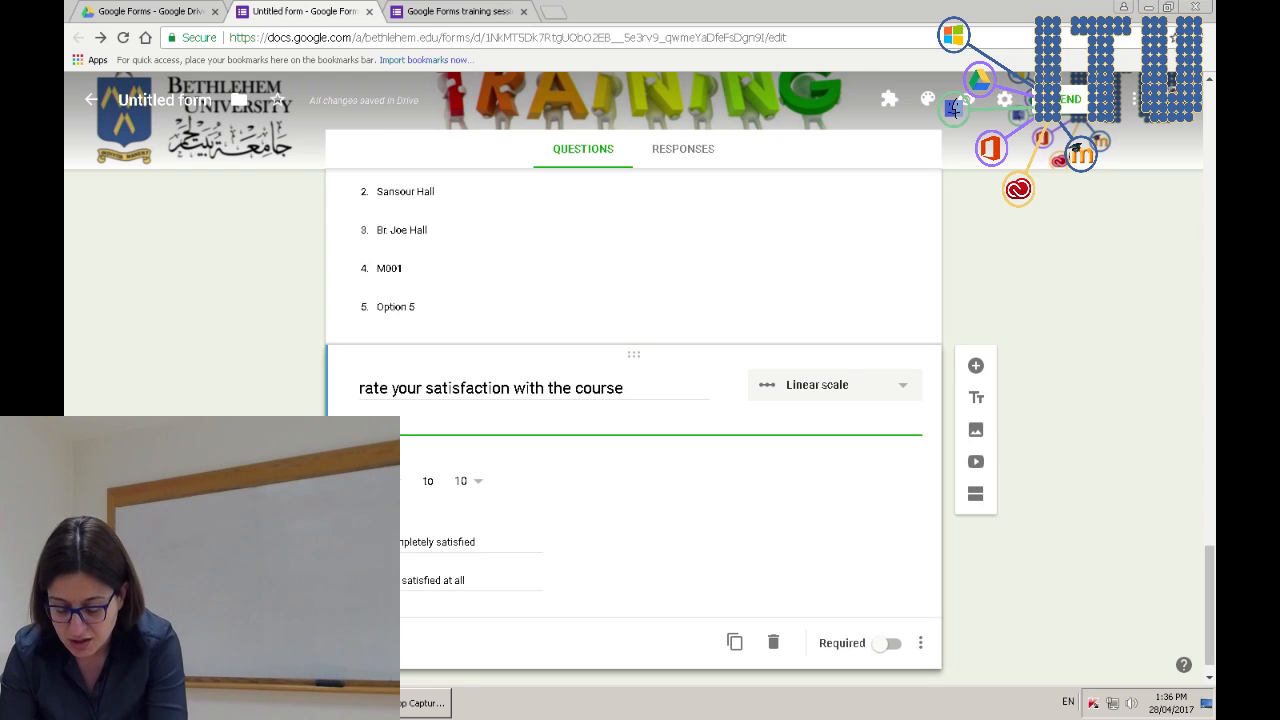
type("ve your personal opinion of")
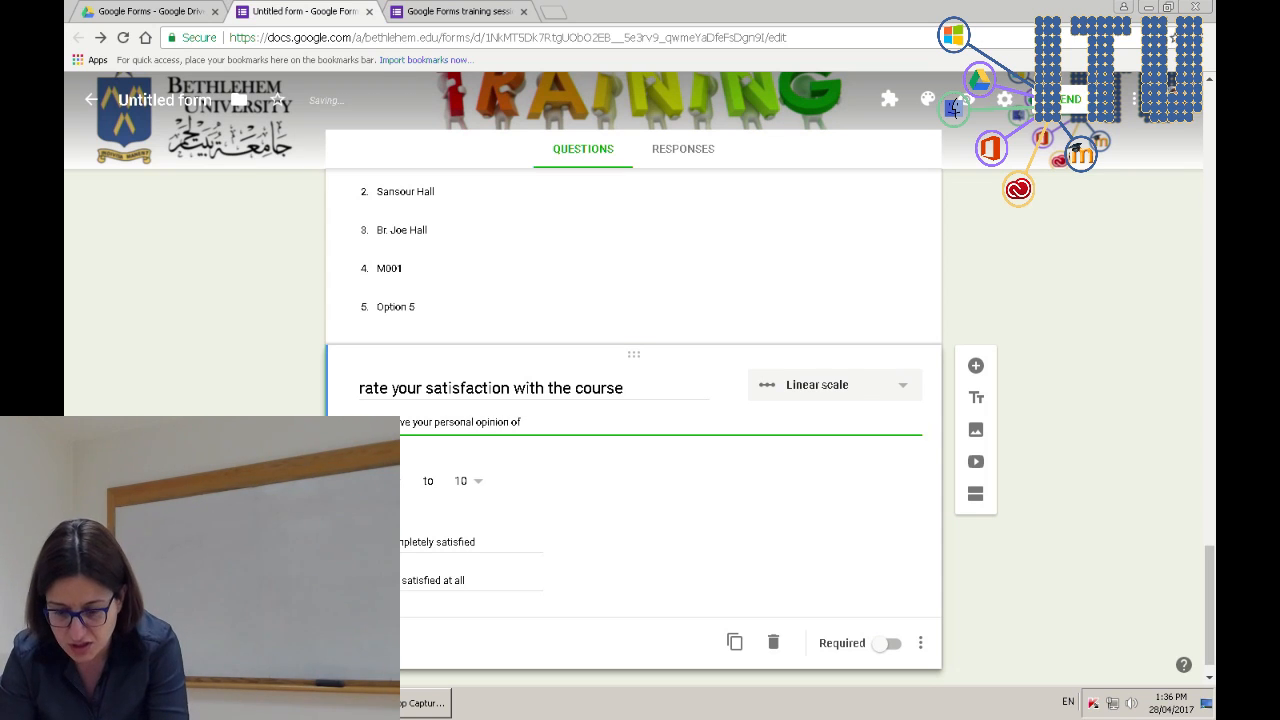
key("BackSpace")
key("BackSpace")
key("BackSpace")
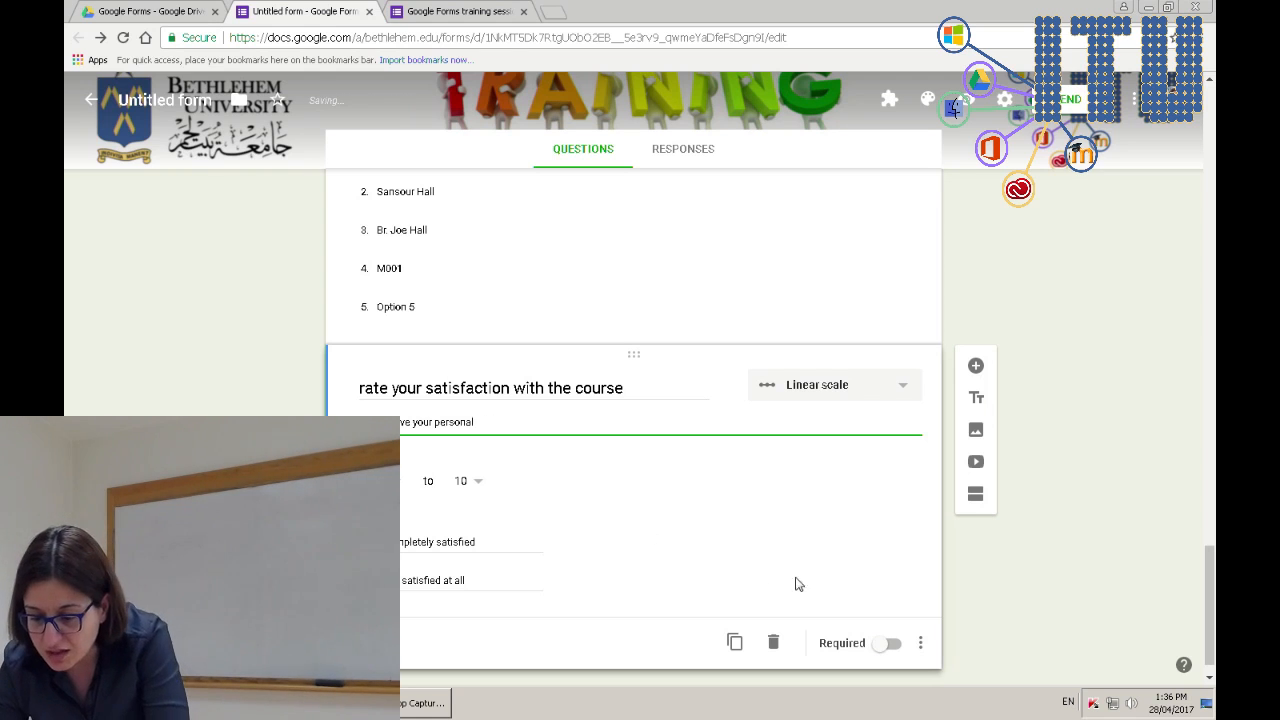
- Reload the live form, enter a name, and go to the next page to view the 1–10 satisfaction scale
left_click(425, 10)
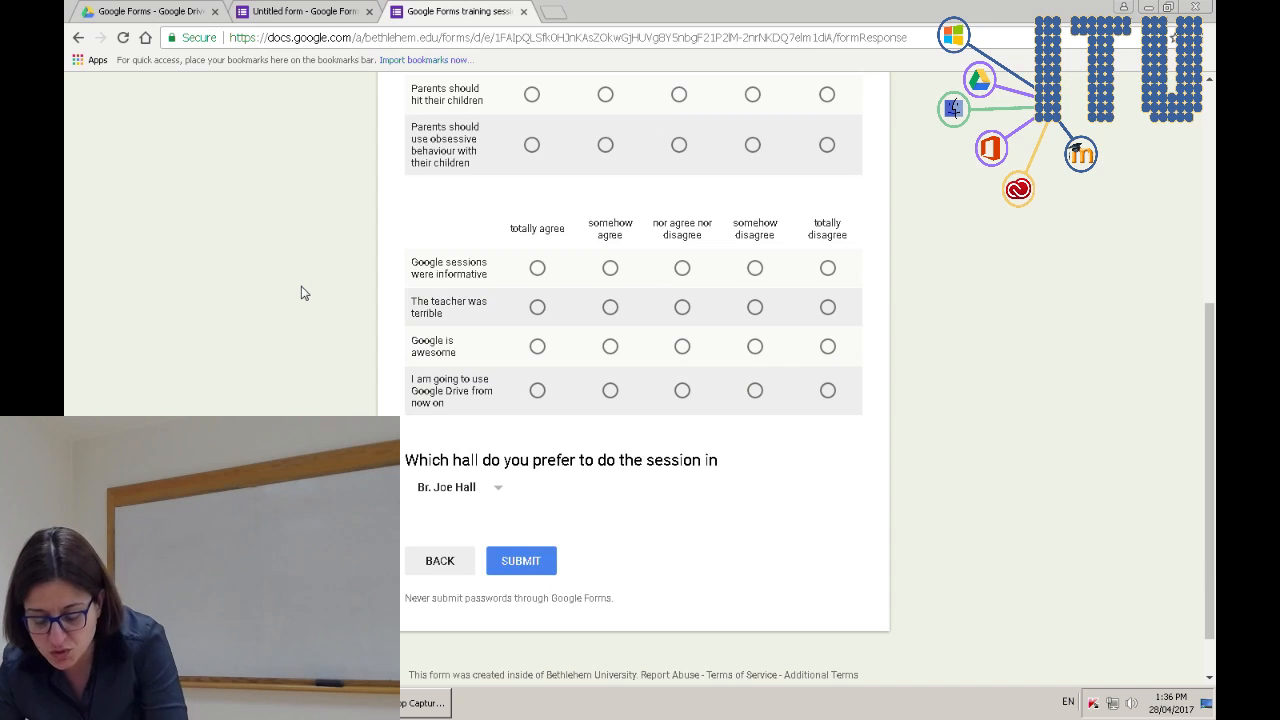
key("F5")
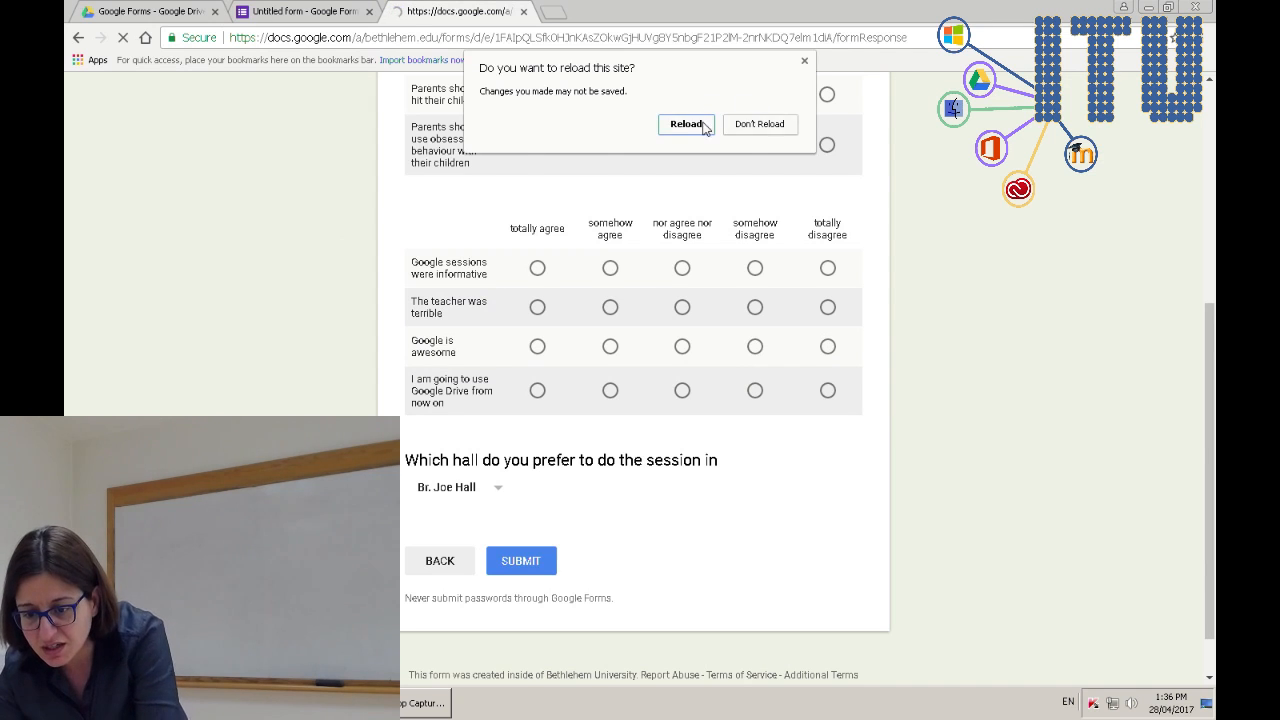
key("Return")
scroll(510, 446, "down", 9)
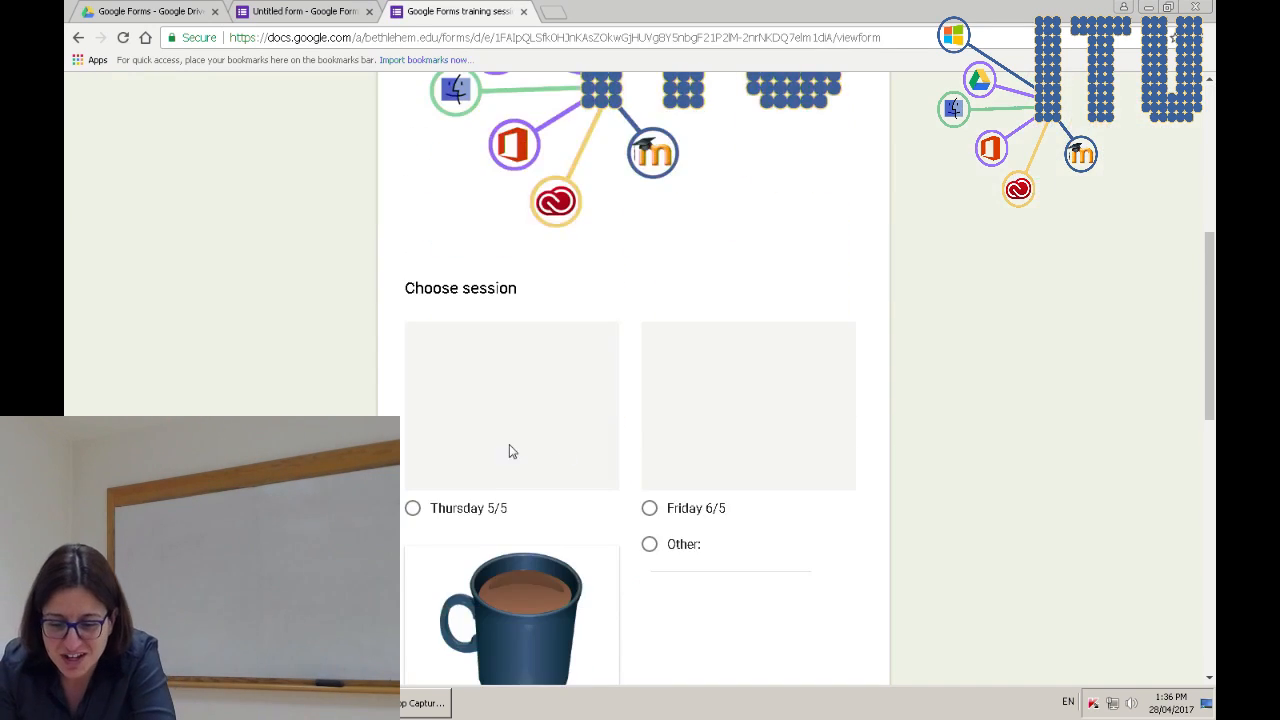
left_click(457, 433)
type("S")
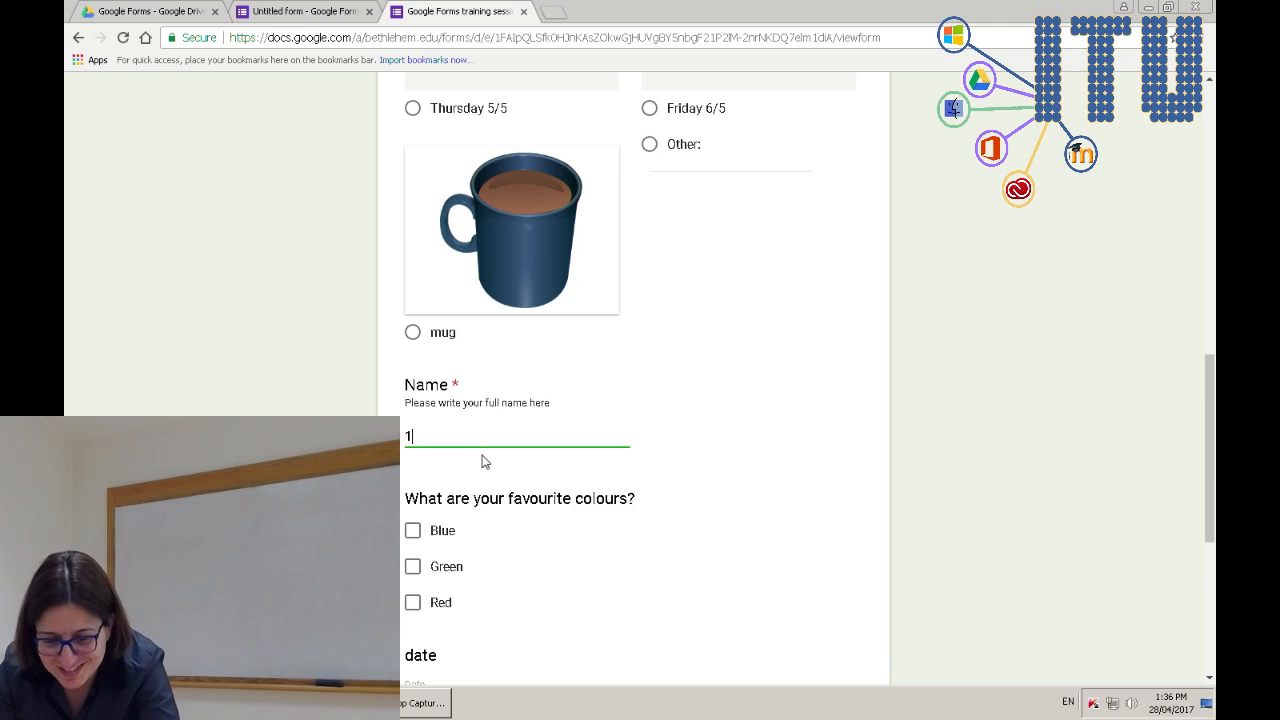
scroll(480, 457, "down", 4)
left_click(452, 503)
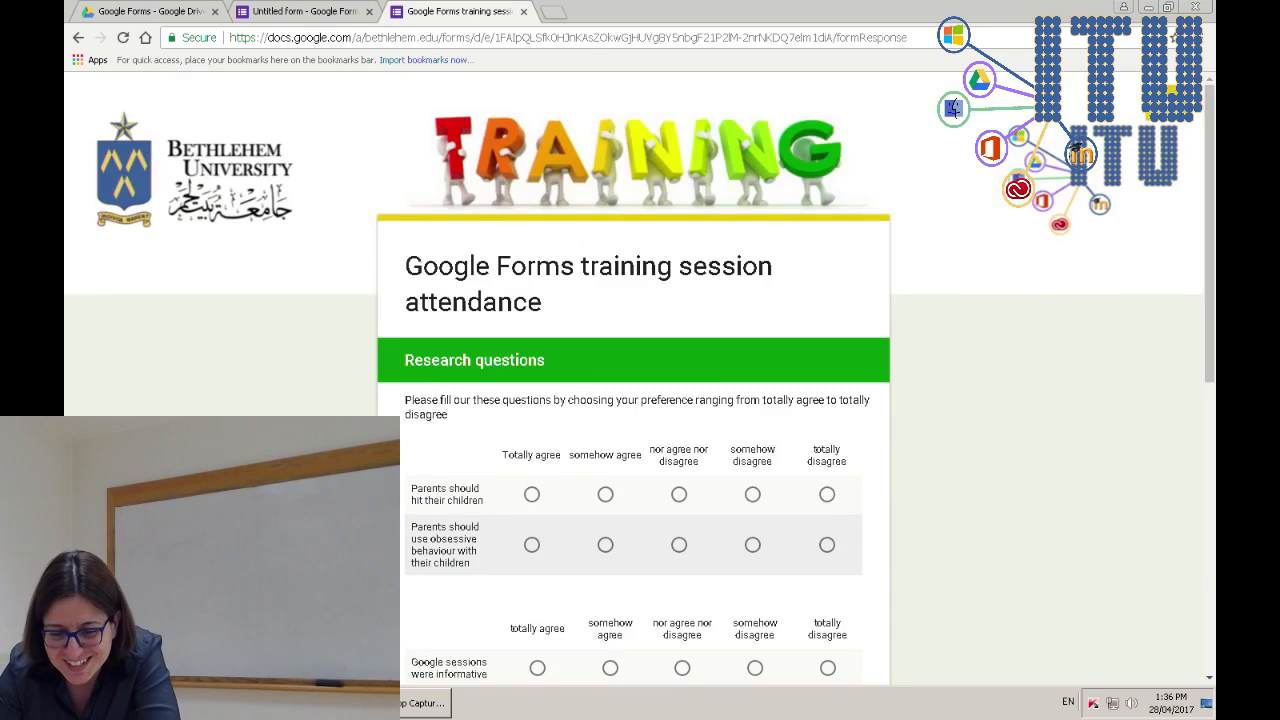
scroll(606, 430, "down", 10)
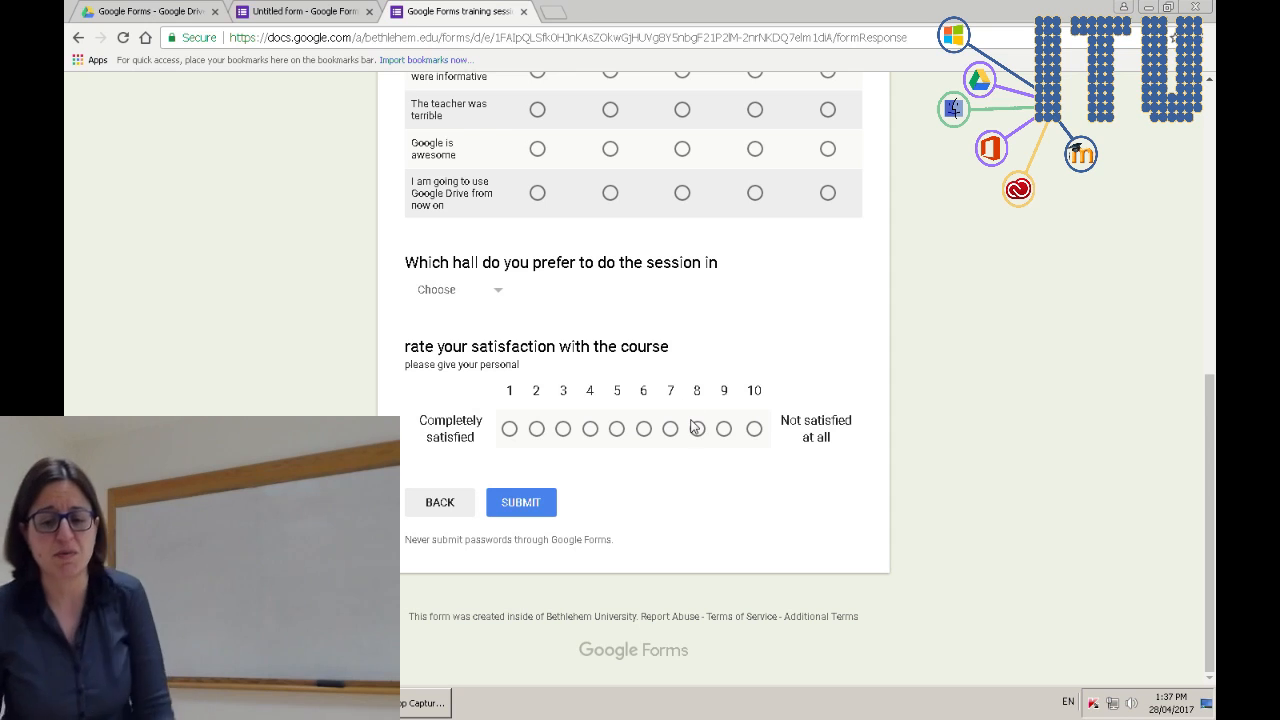
left_click(278, 10)
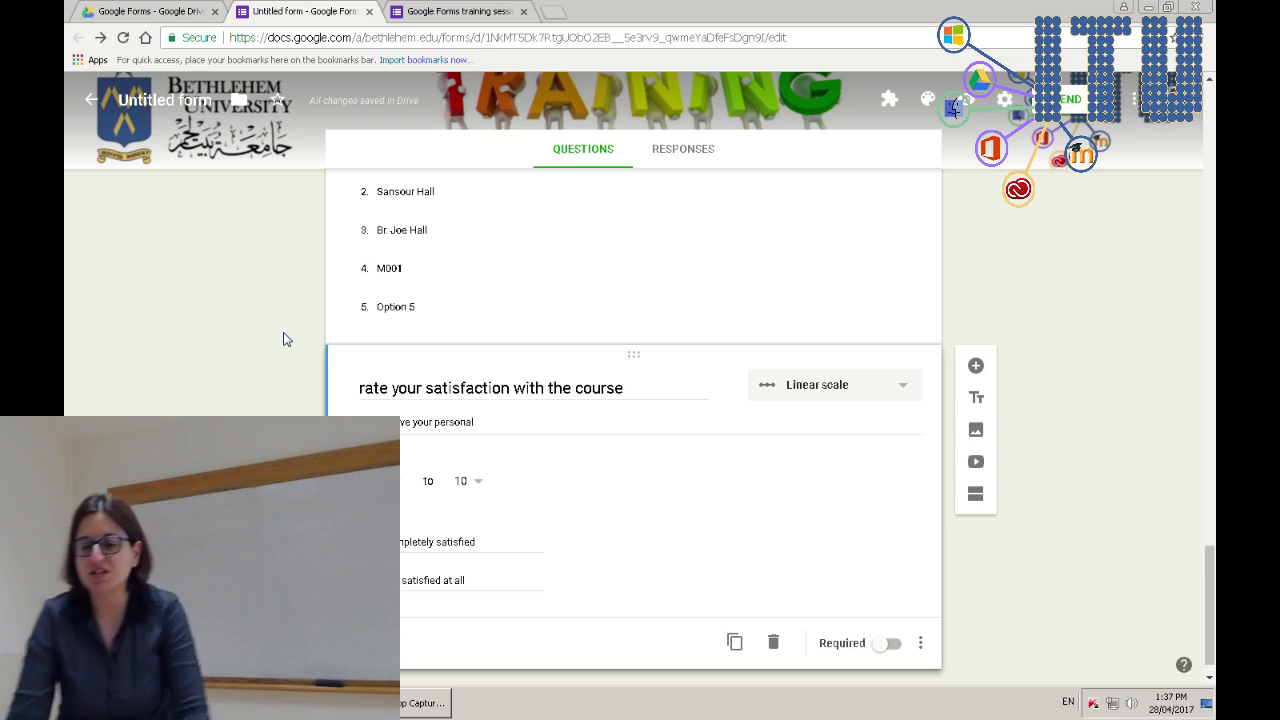
- Switch off Required on the Name question so it becomes optional
scroll(285, 345, "up", 15)
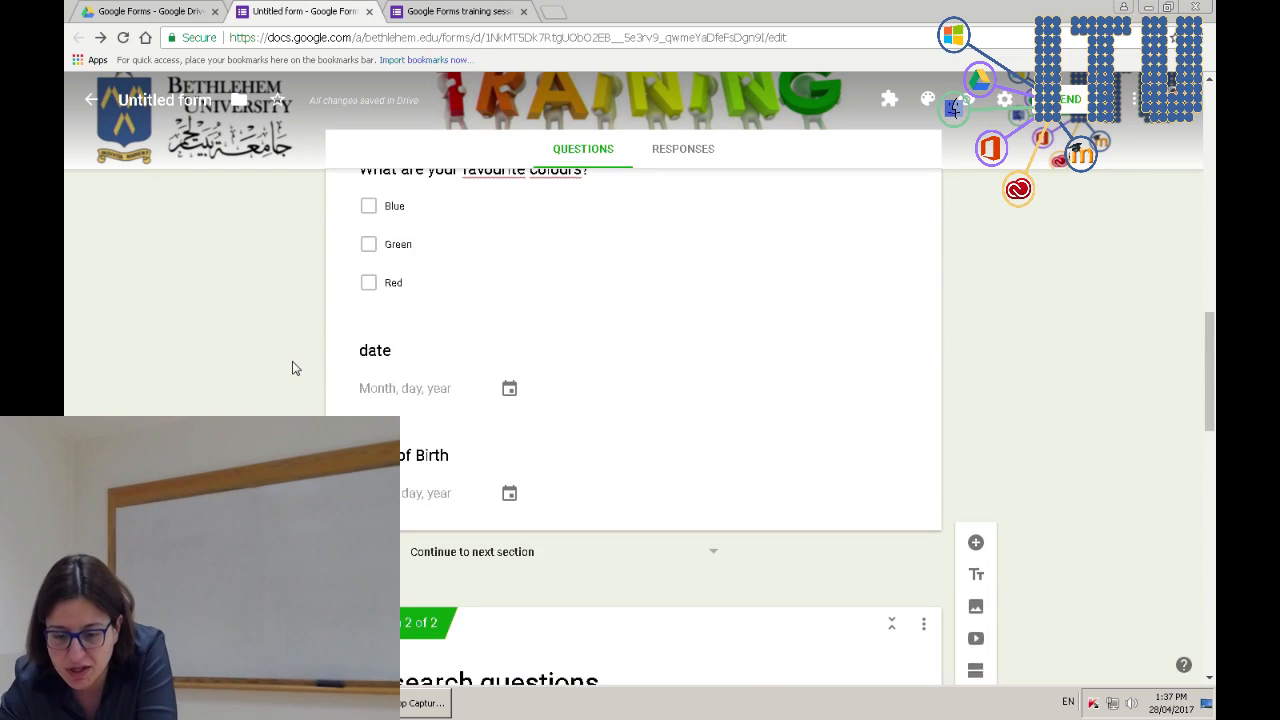
scroll(292, 365, "down", 5)
scroll(293, 369, "up", 10)
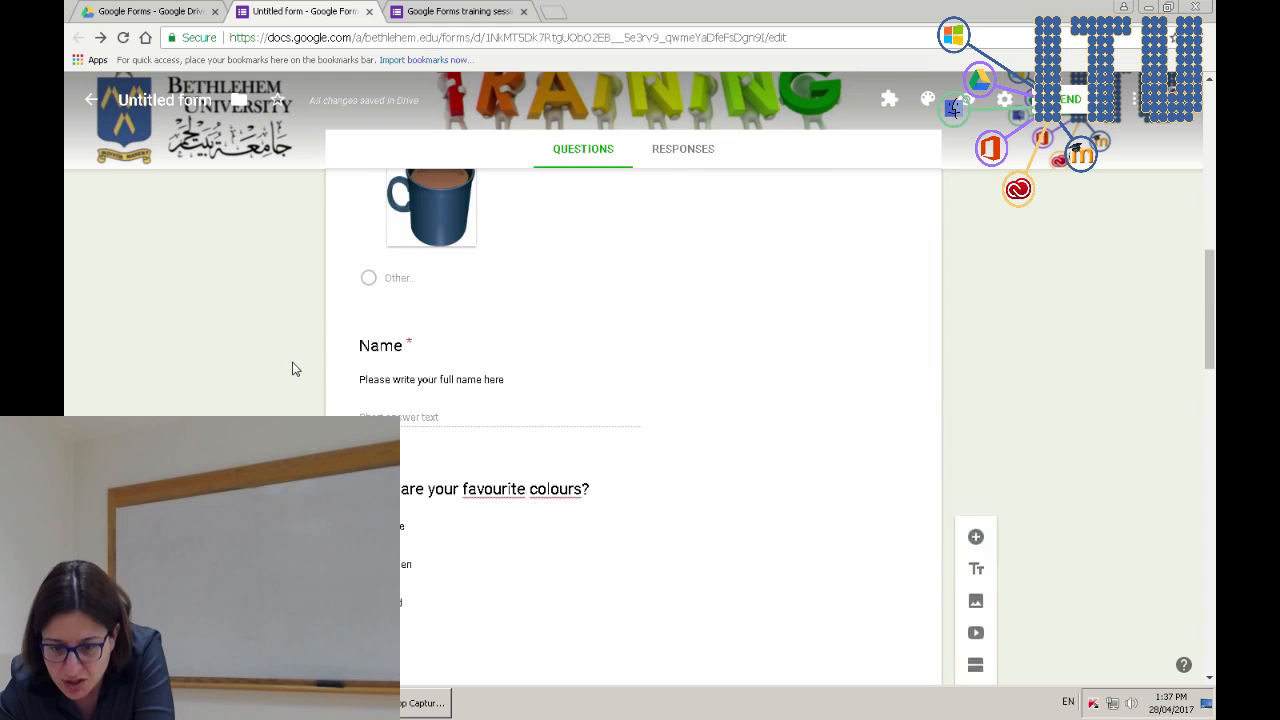
scroll(293, 369, "up", 3)
scroll(293, 369, "down", 7)
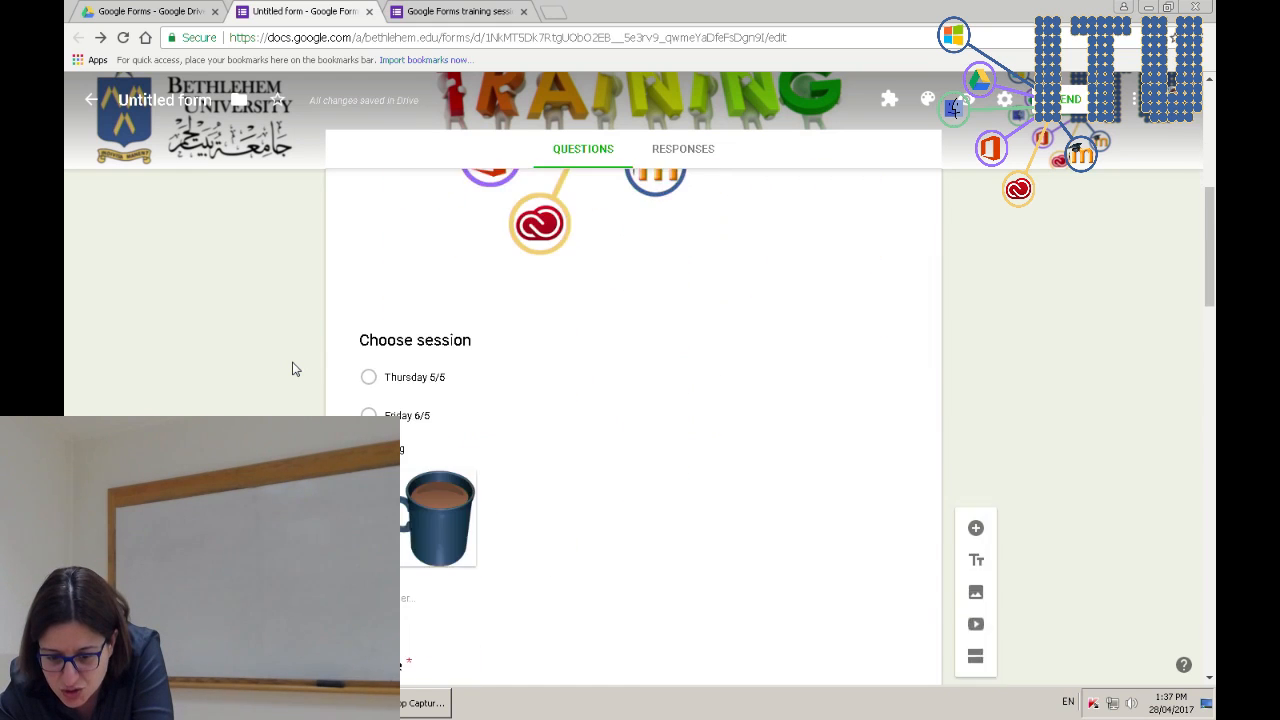
left_click(392, 278)
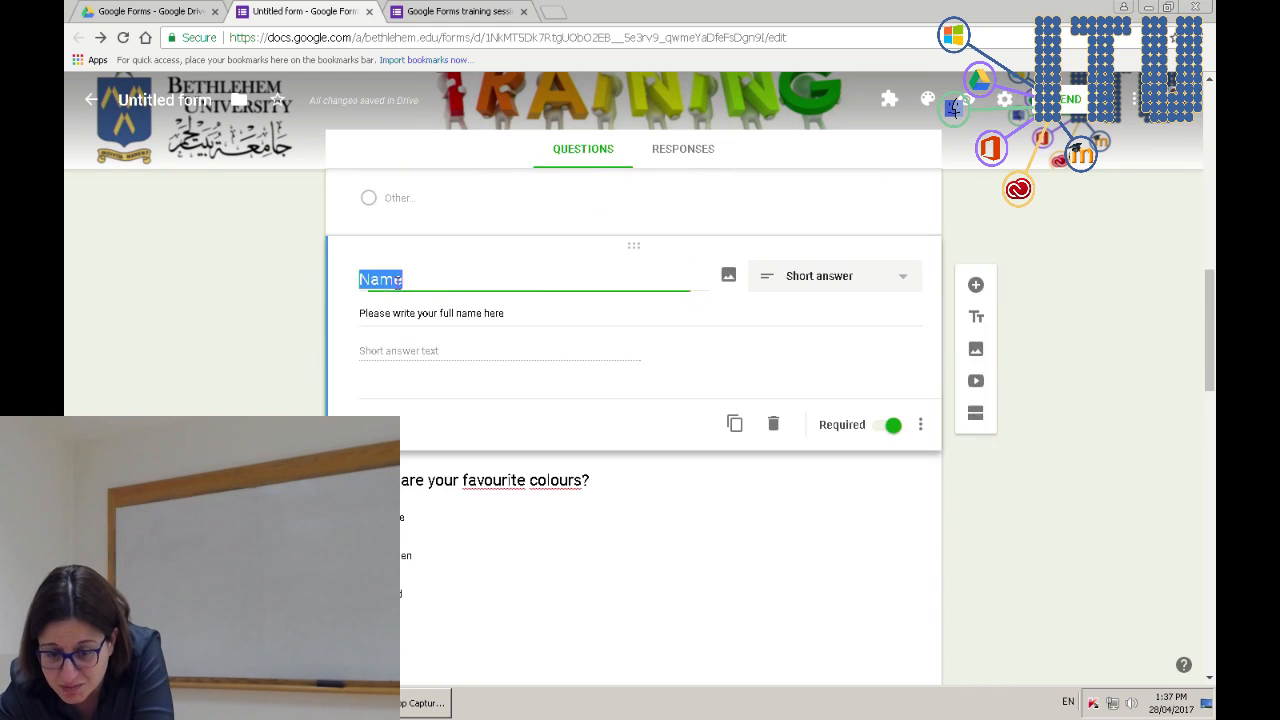
left_click(890, 428)
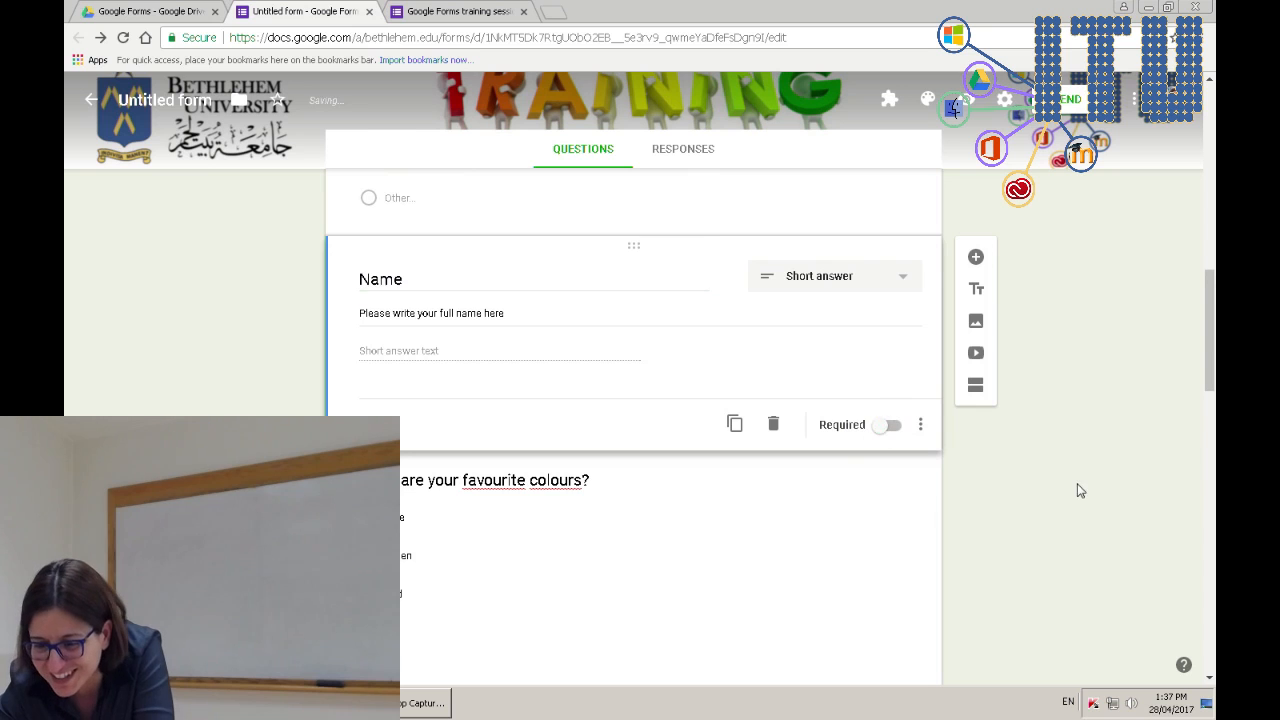
scroll(1049, 512, "down", 10)
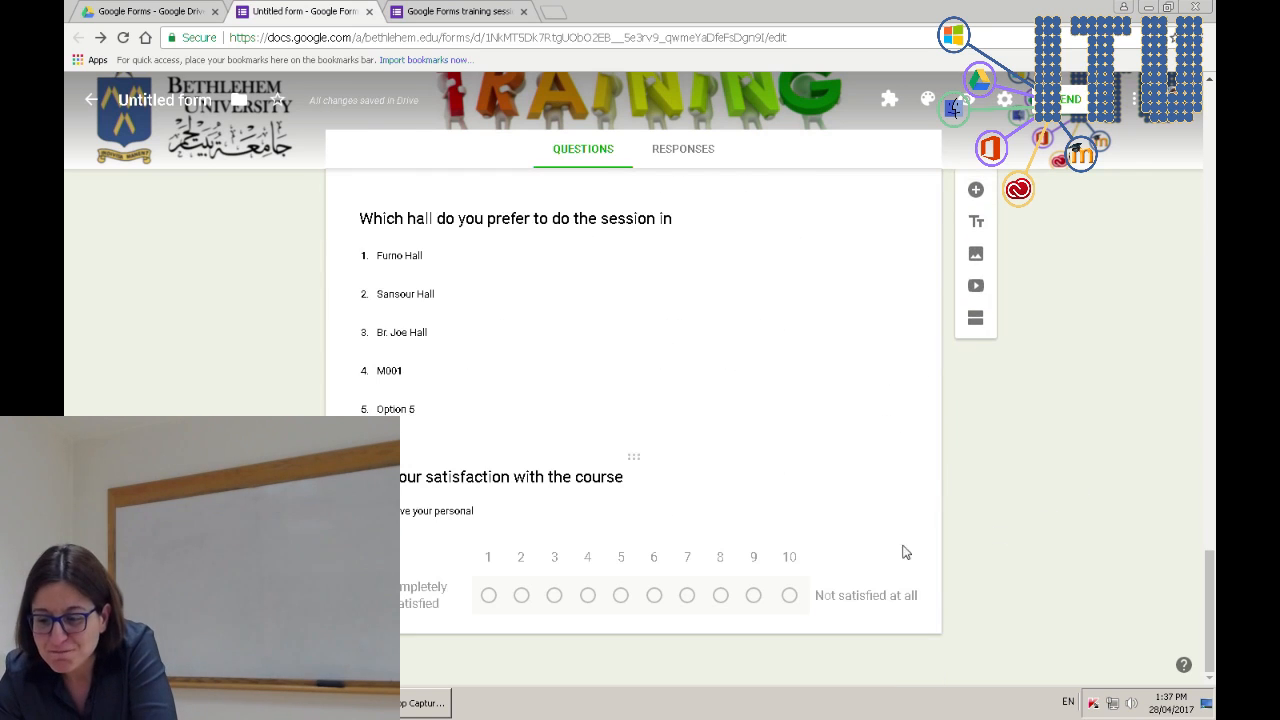
left_click(850, 480)
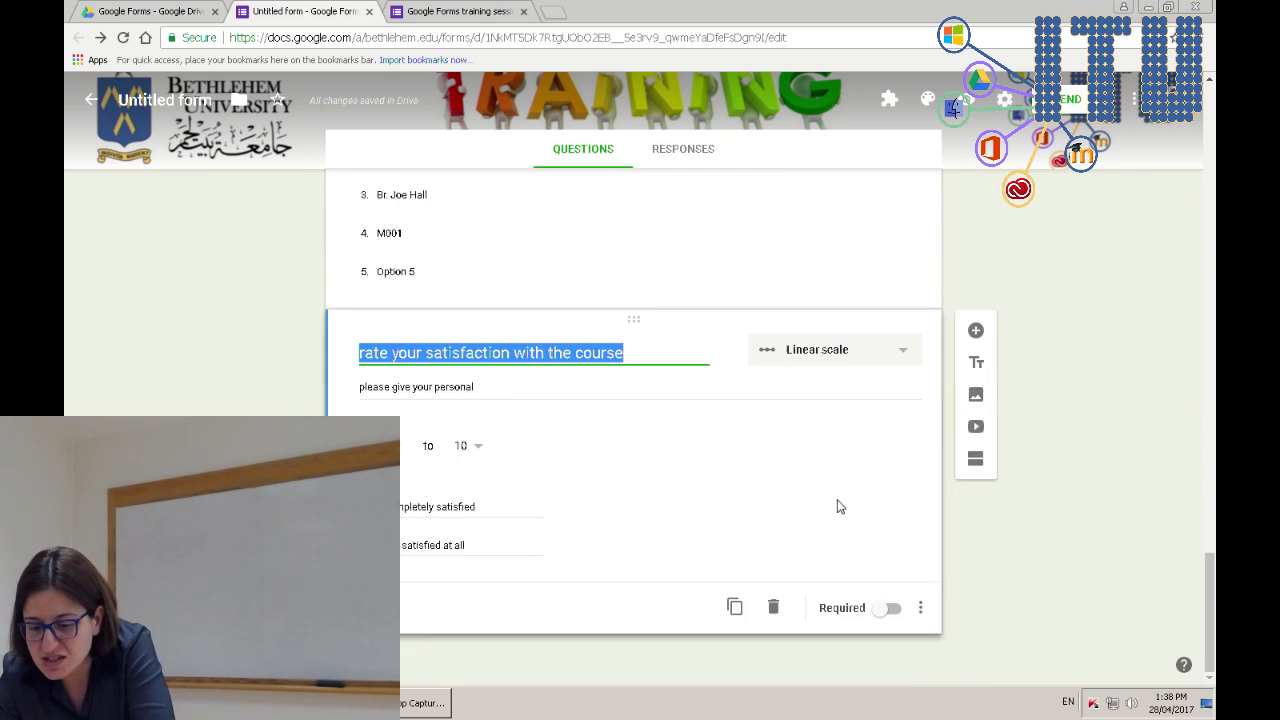
- Add a Short answer email address question described as 'please write your email here'
left_click(975, 330)
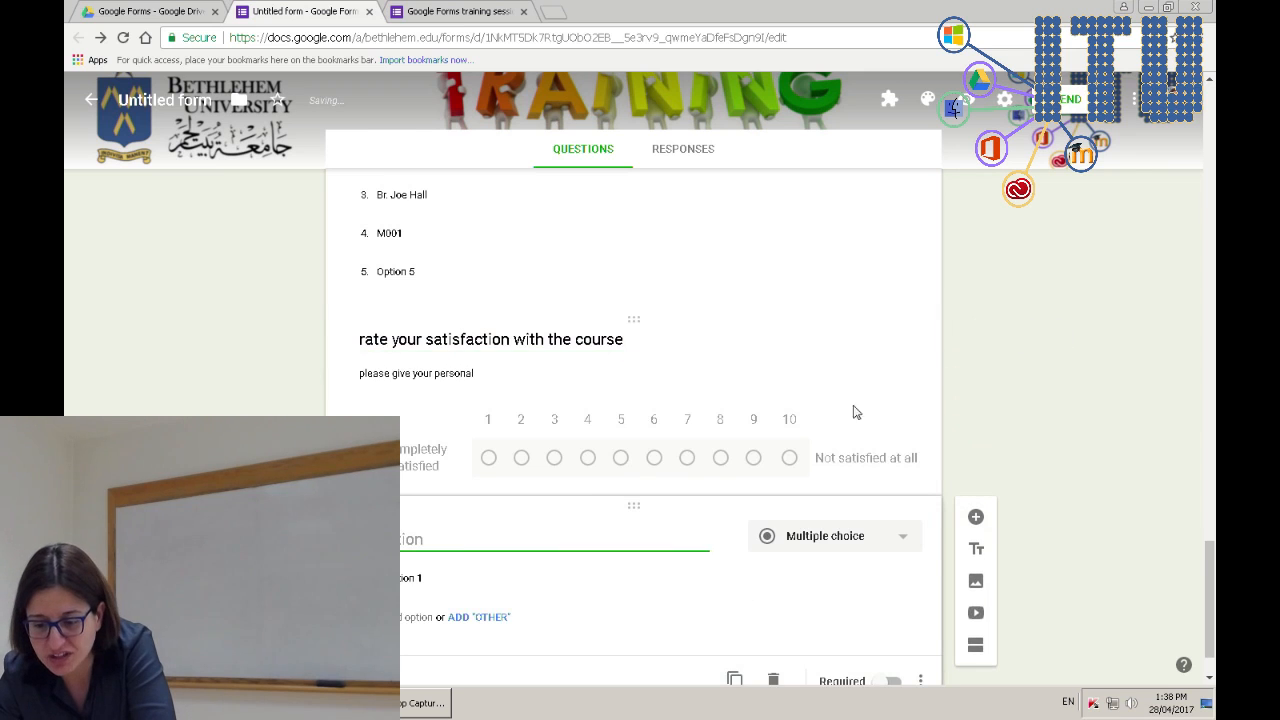
left_click(820, 467)
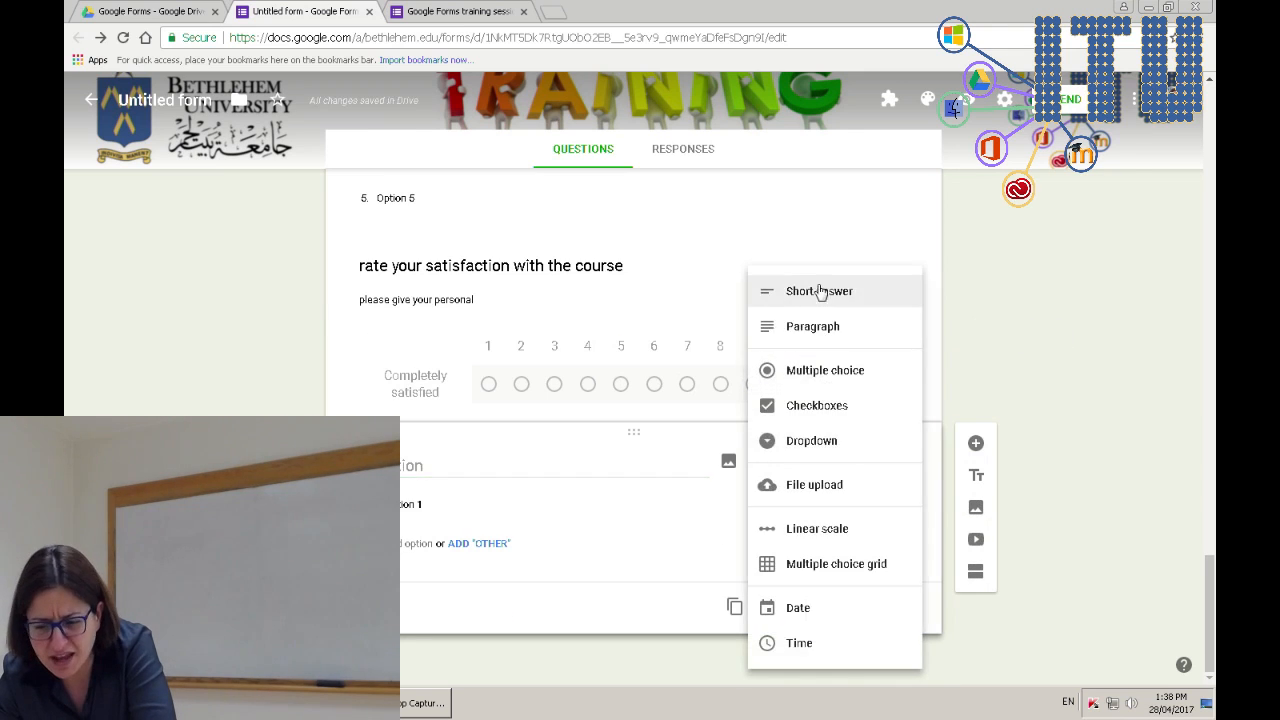
left_click(809, 289)
left_click(435, 500)
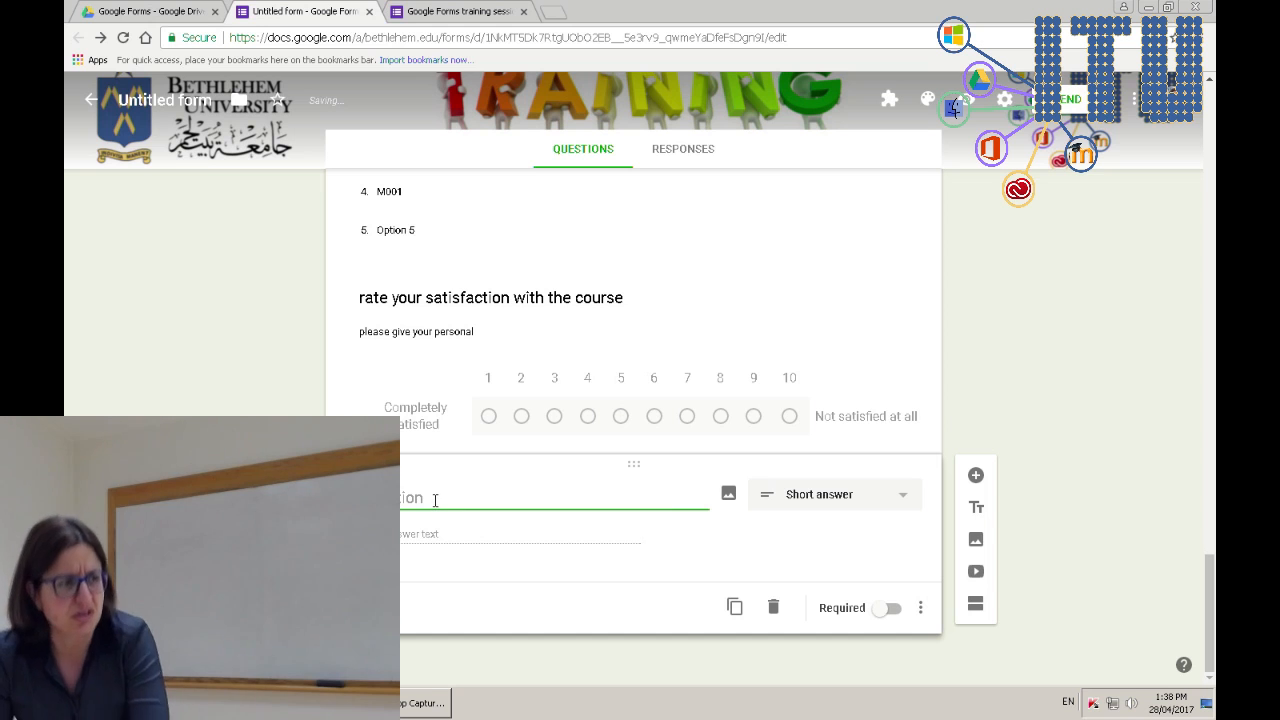
type("name")
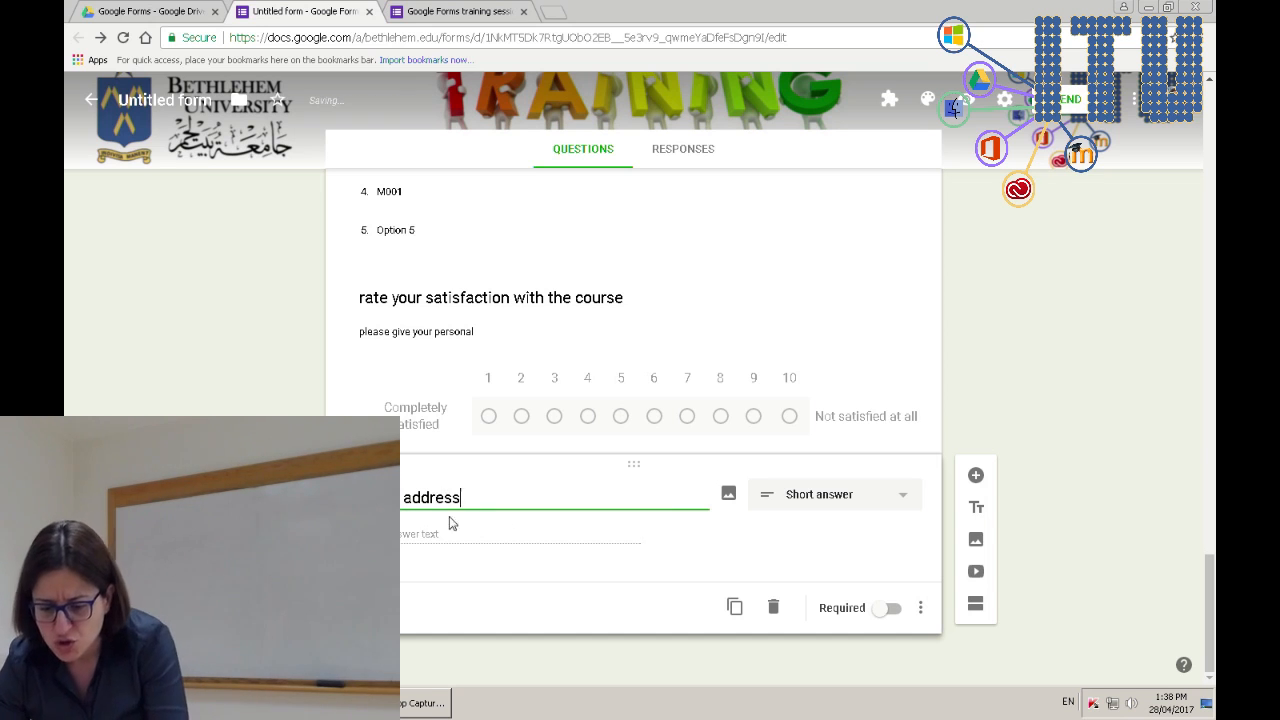
left_click(920, 608)
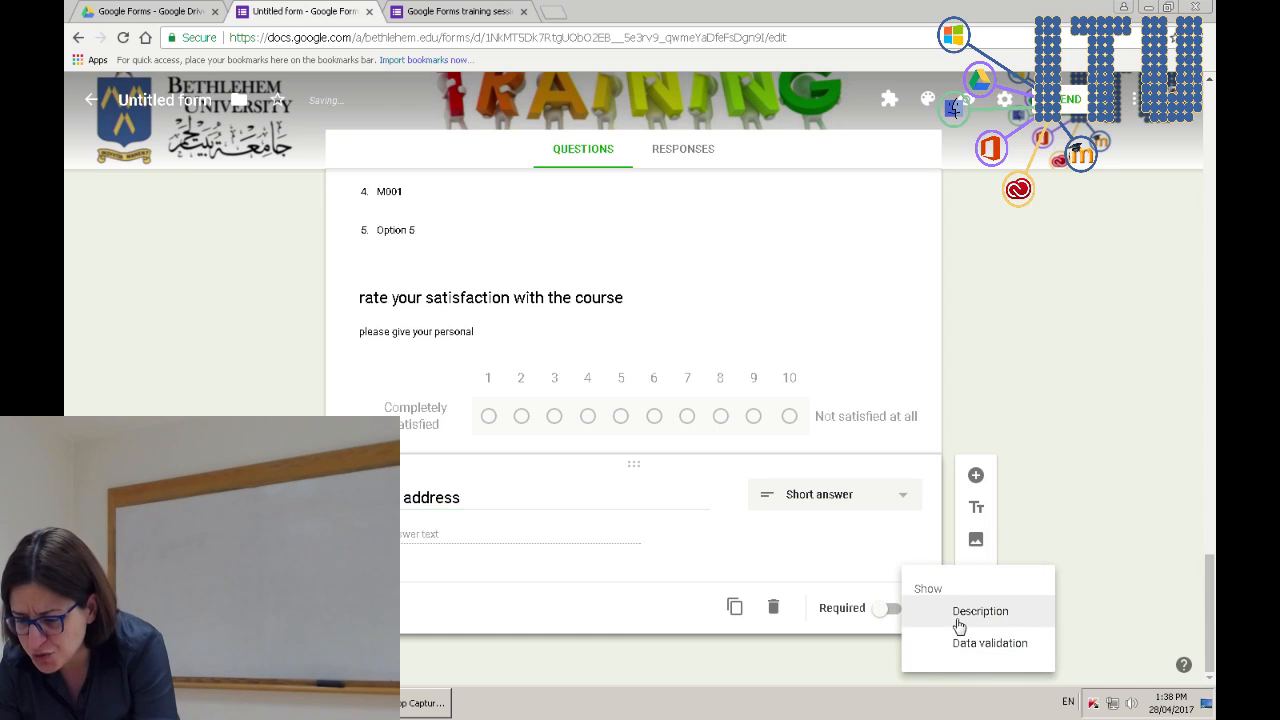
left_click(958, 614)
type("please write")
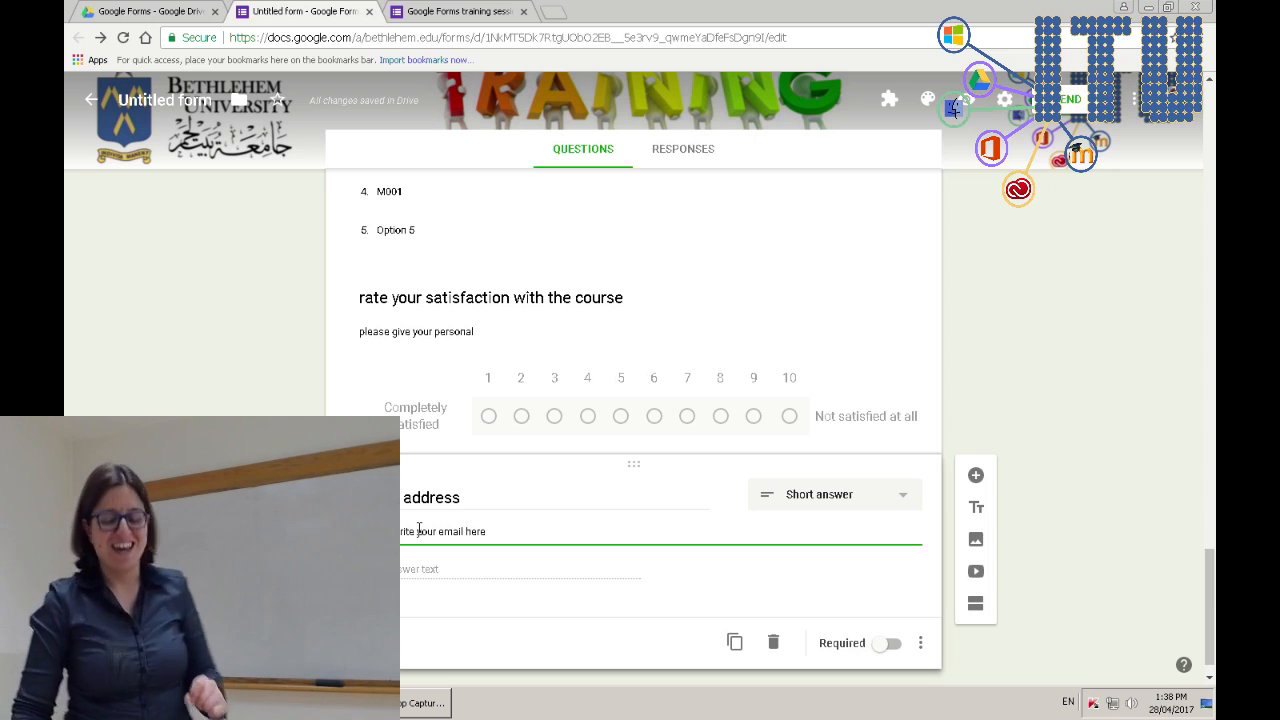
- Add response validation to the email question and change its type from Number to Text
left_click(921, 646)
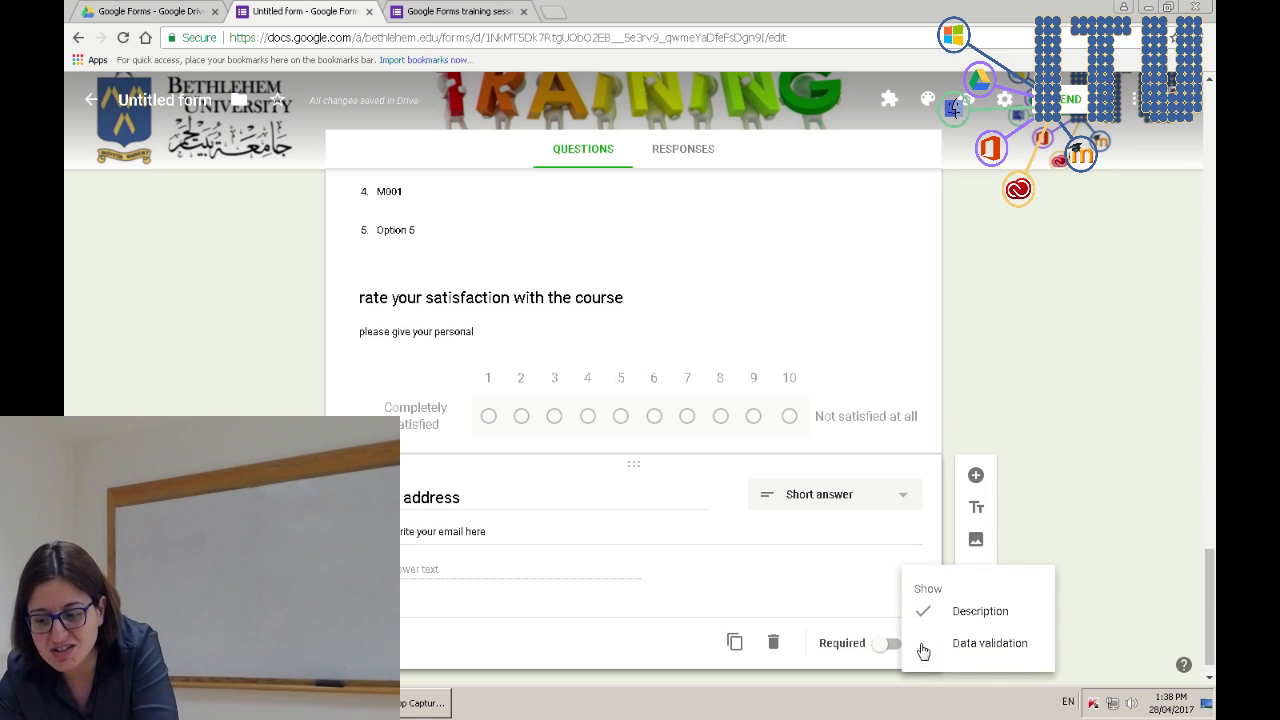
left_click(990, 648)
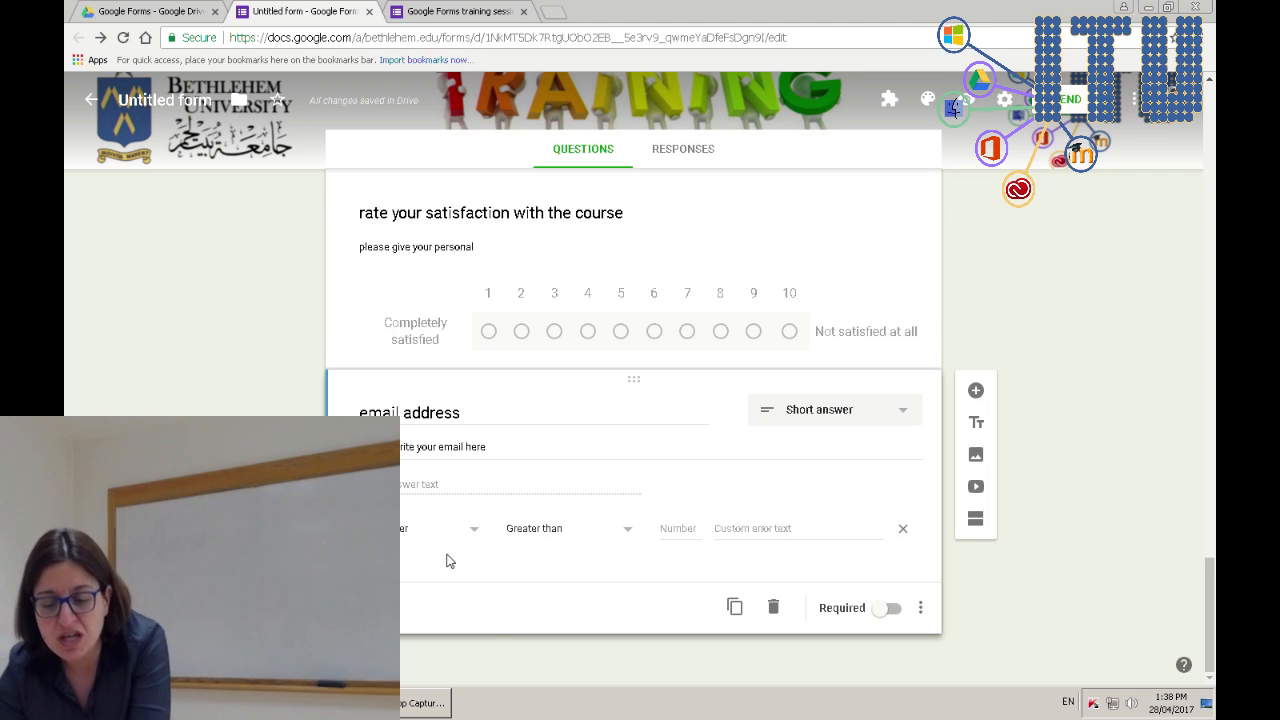
left_click(477, 540)
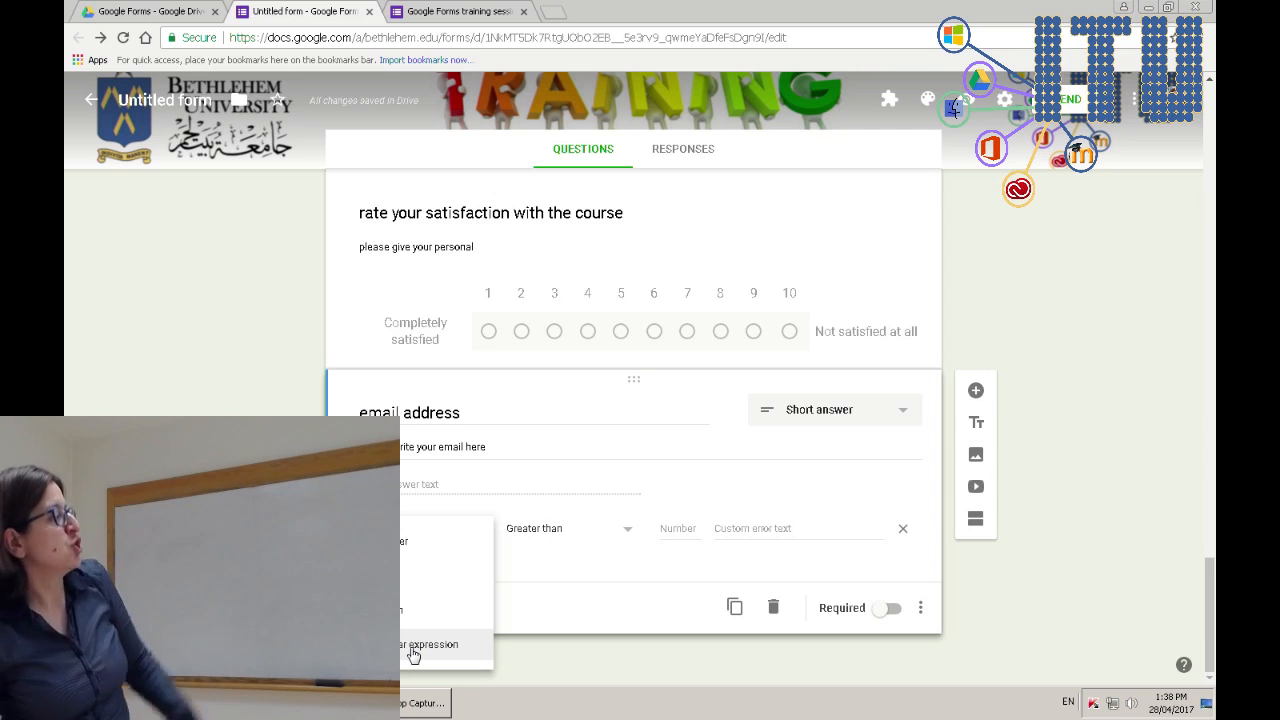
left_click(411, 546)
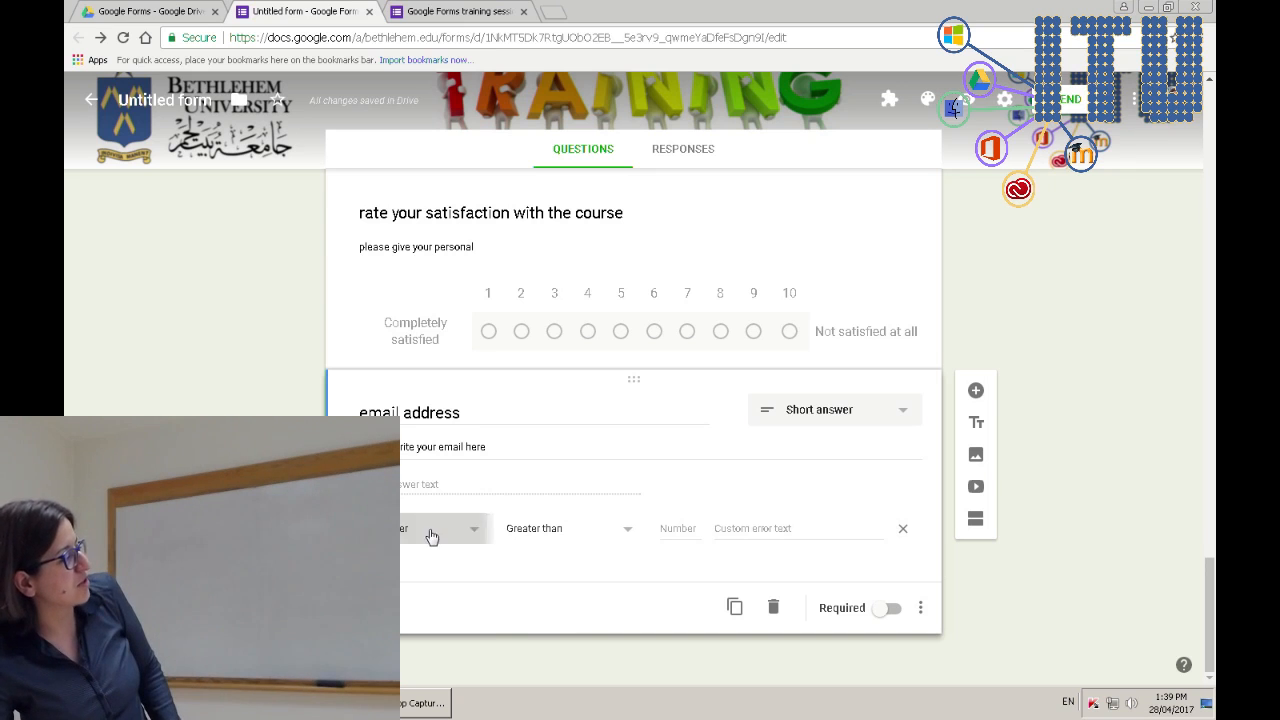
left_click(430, 532)
left_click(411, 584)
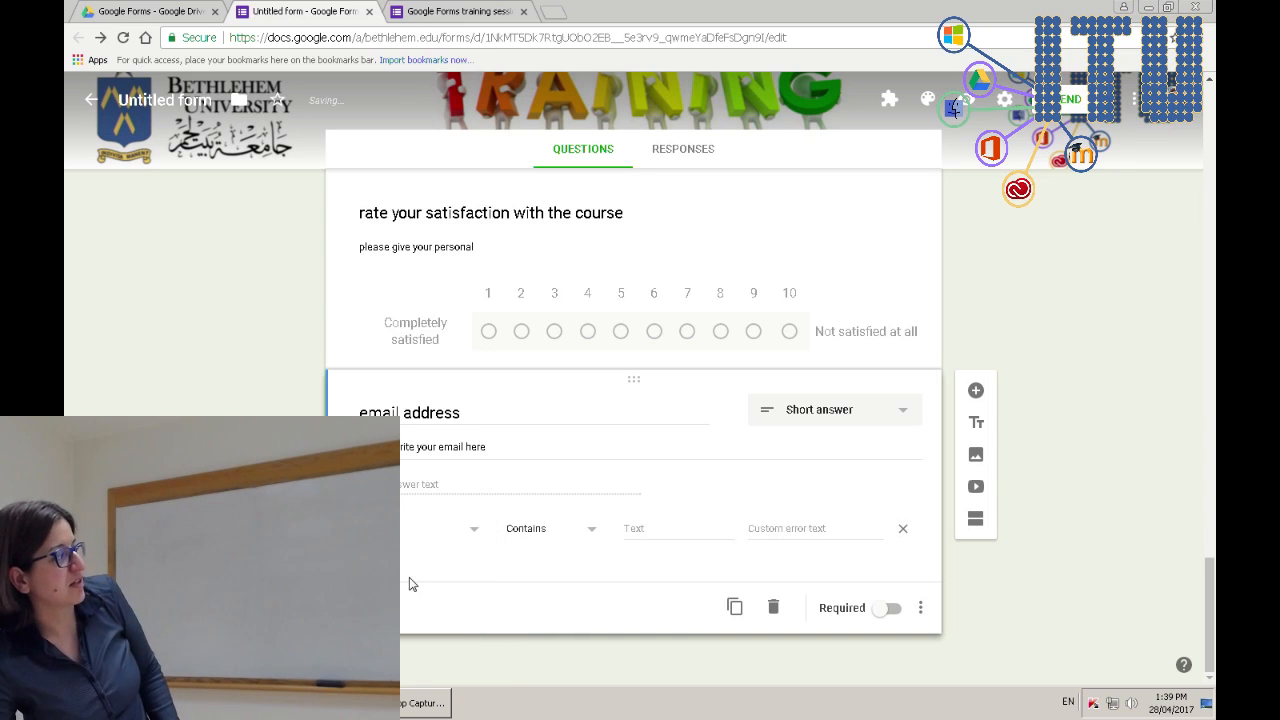
left_click(577, 534)
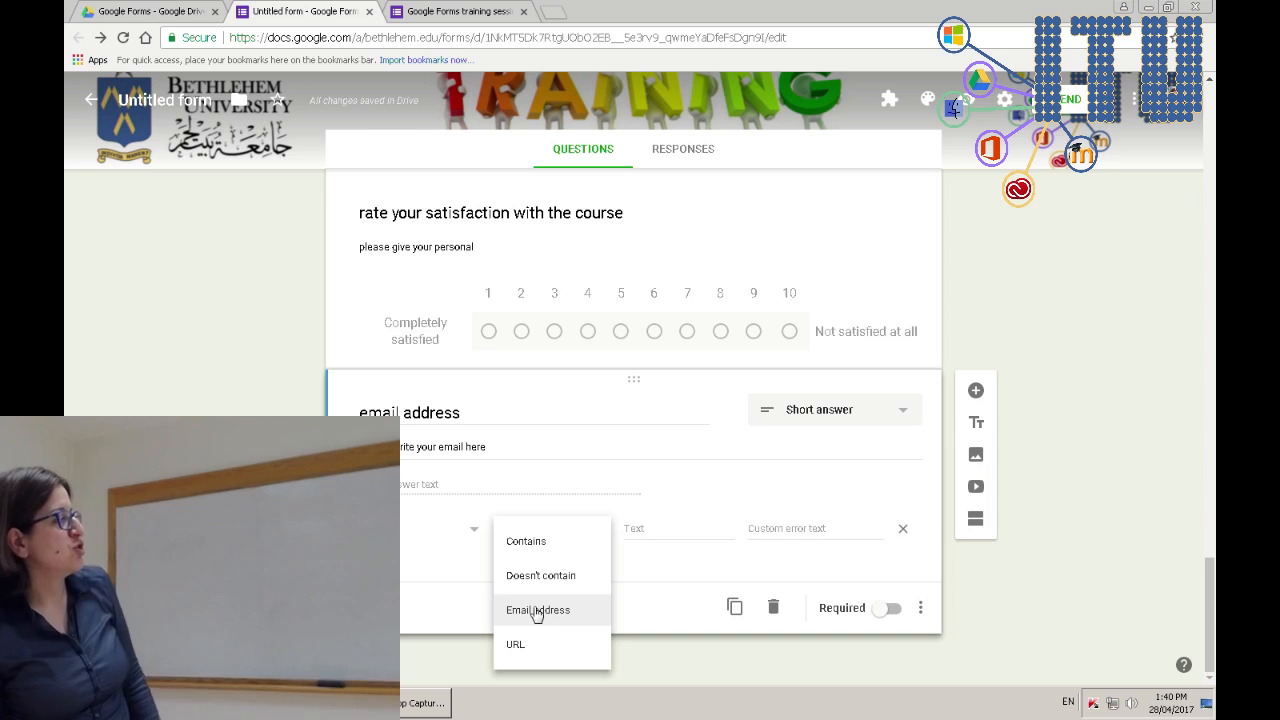
left_click(542, 550)
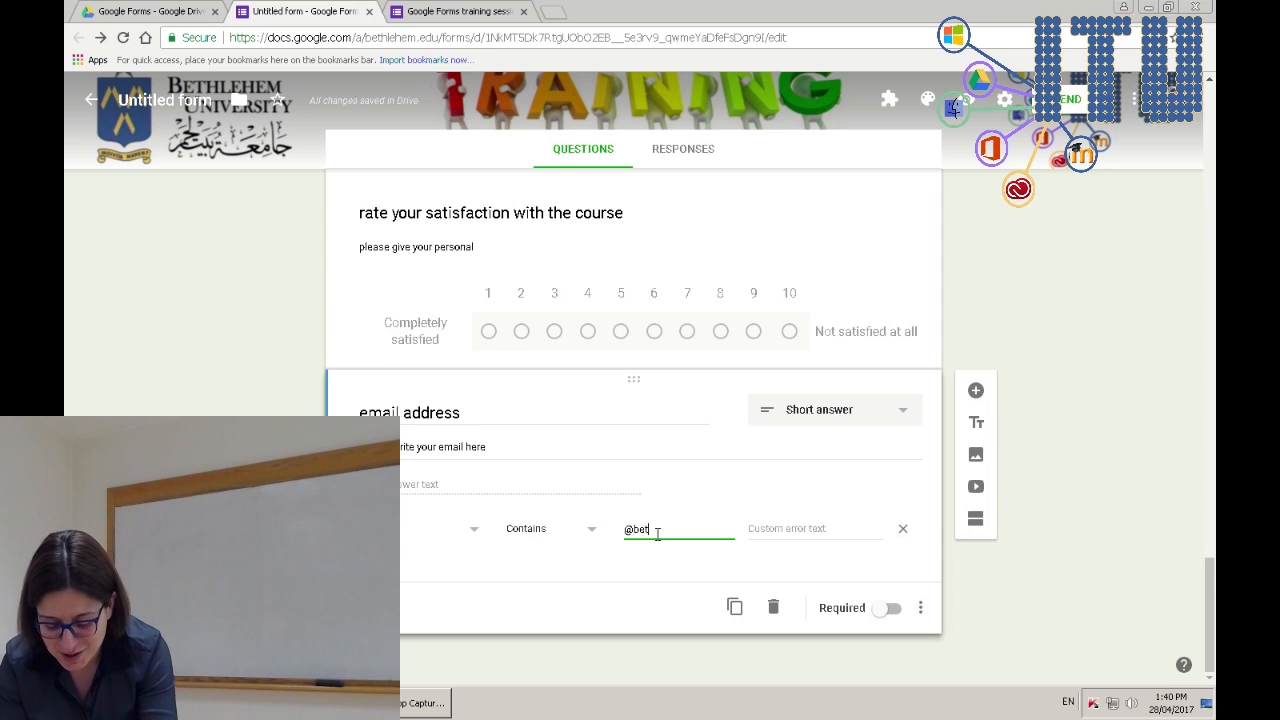
type("m.edu")
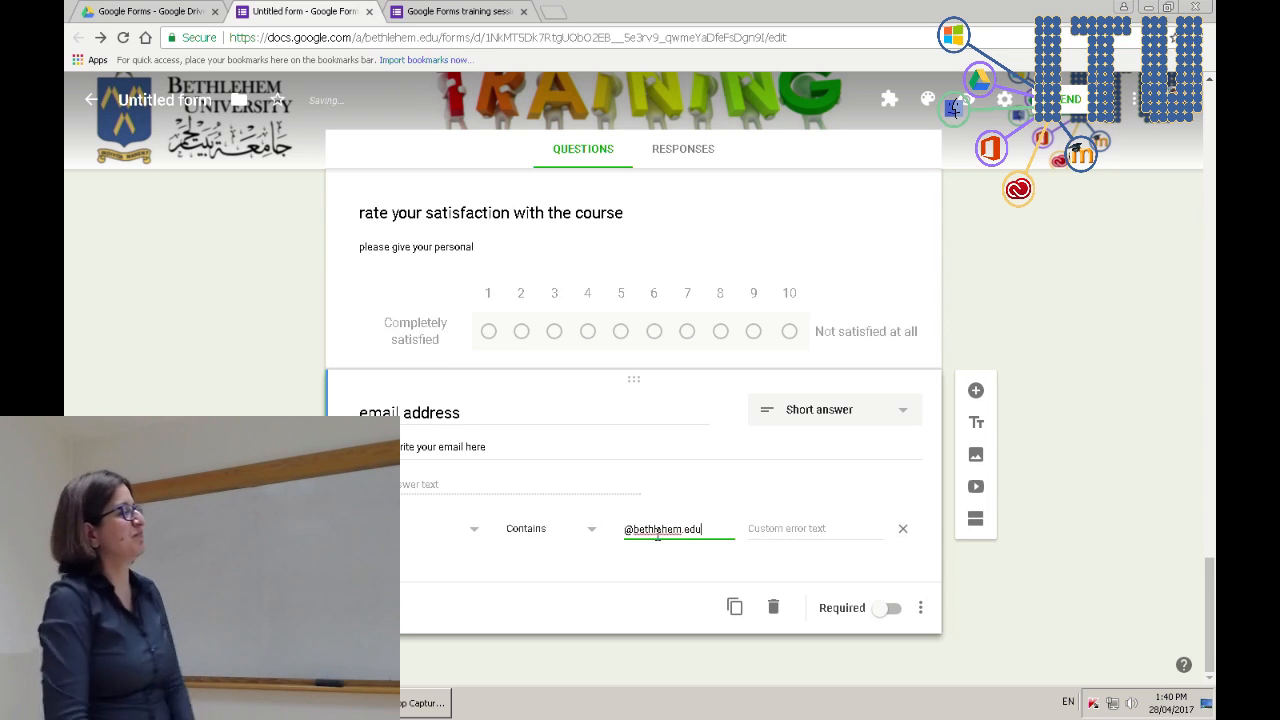
left_click(776, 528)
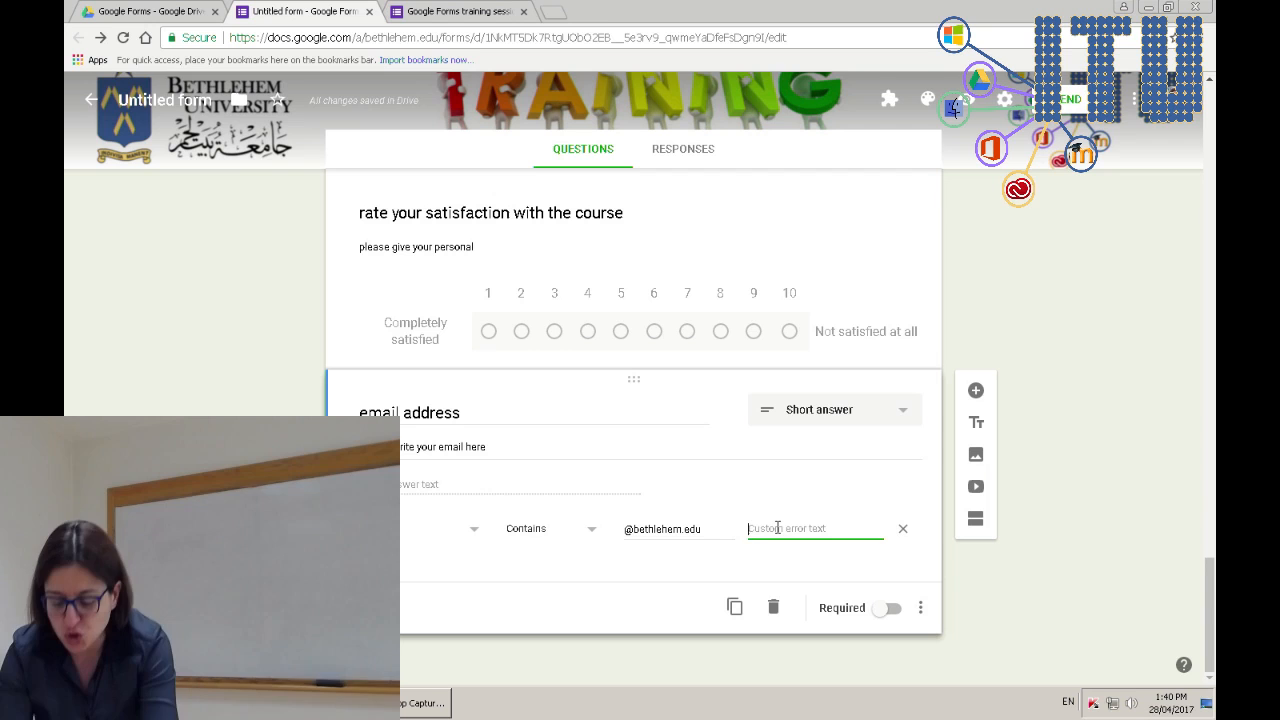
type("You")
type(" must pr")
type("ovide your bethlehem un")
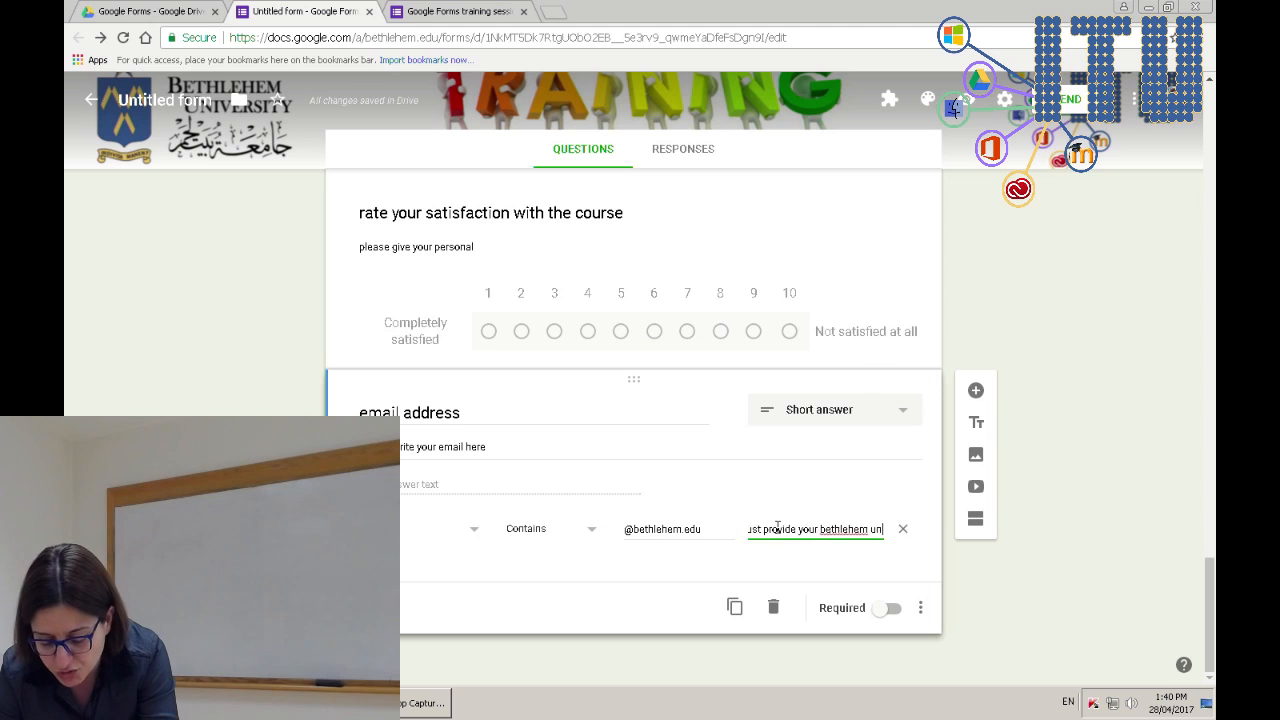
type("iv")
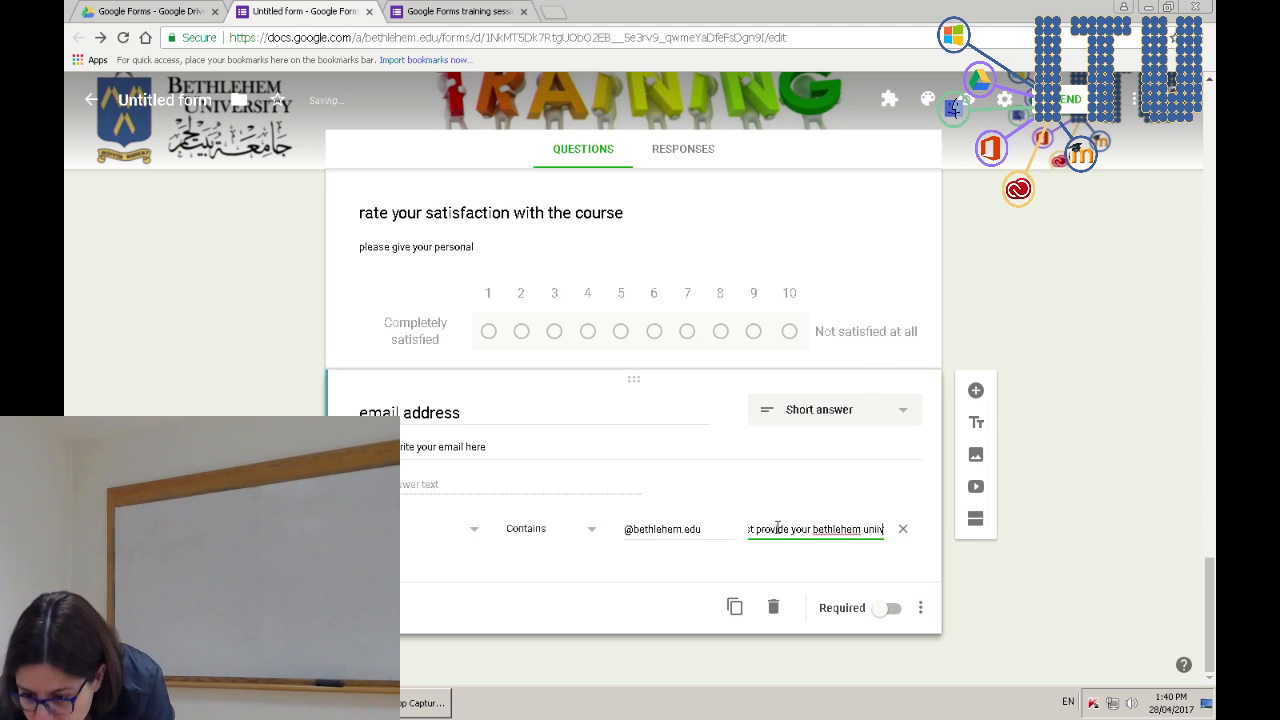
type("ivers")
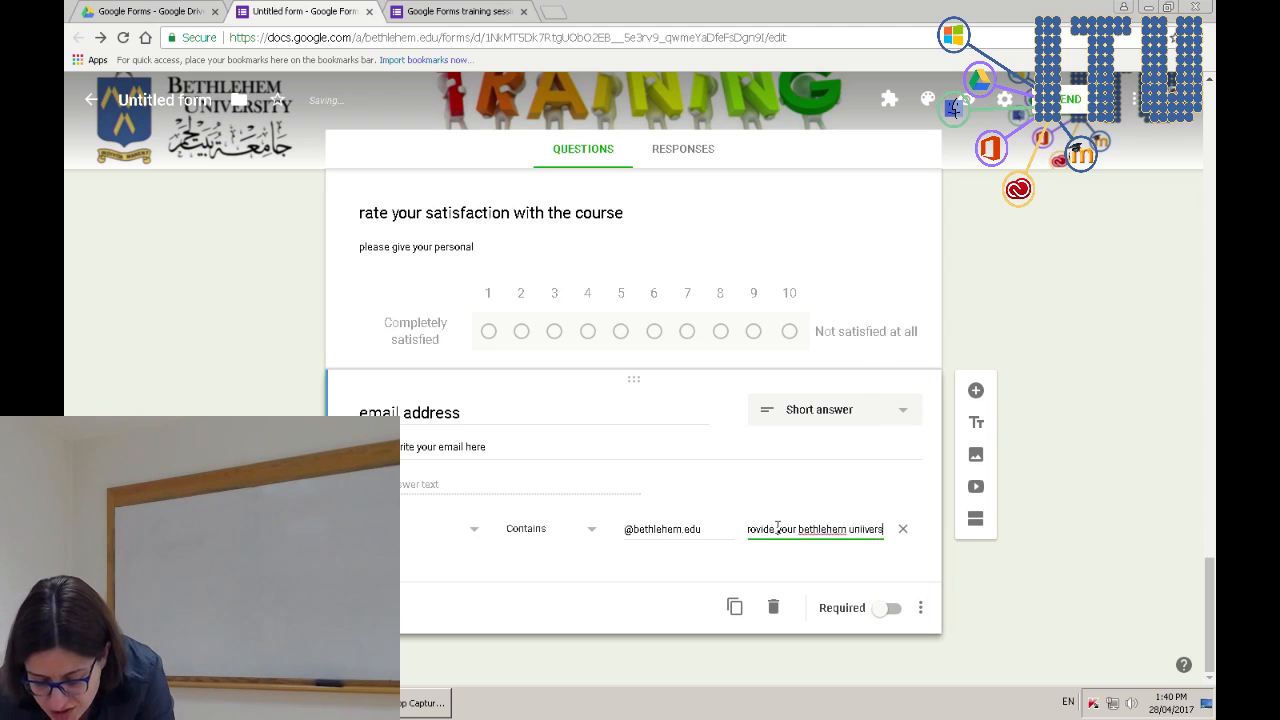
type("ity email address")
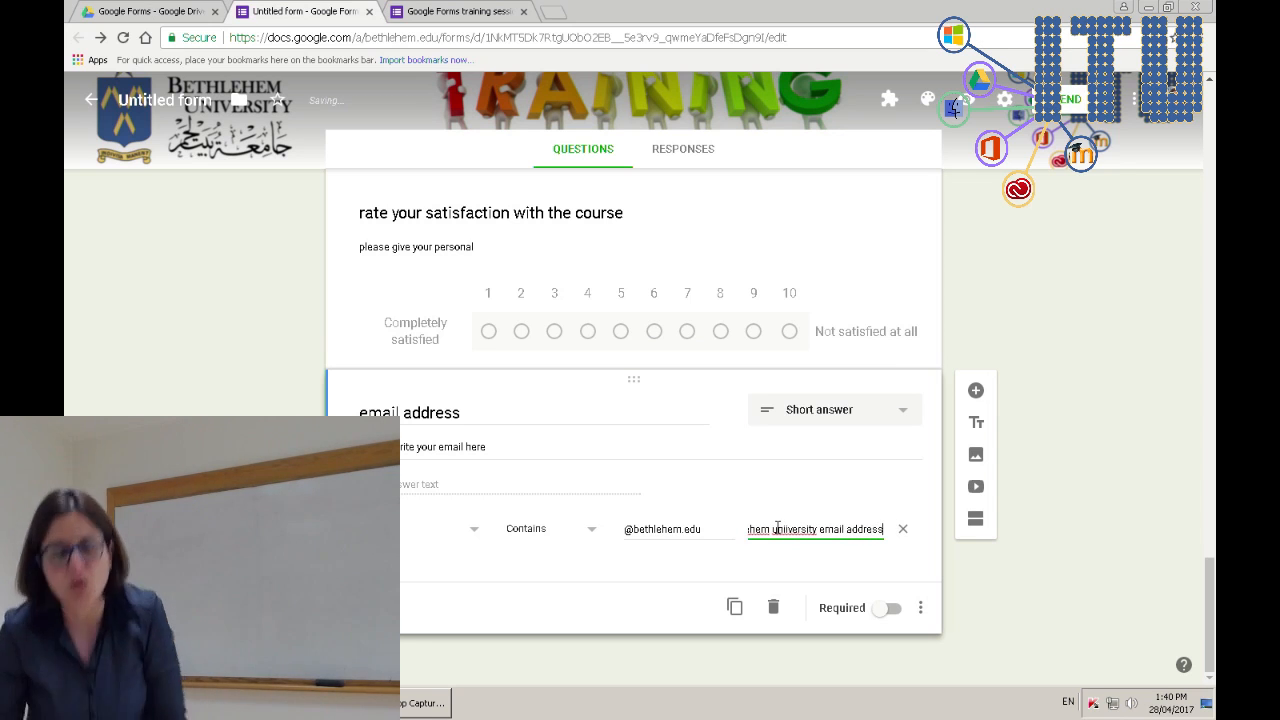
left_click(894, 610)
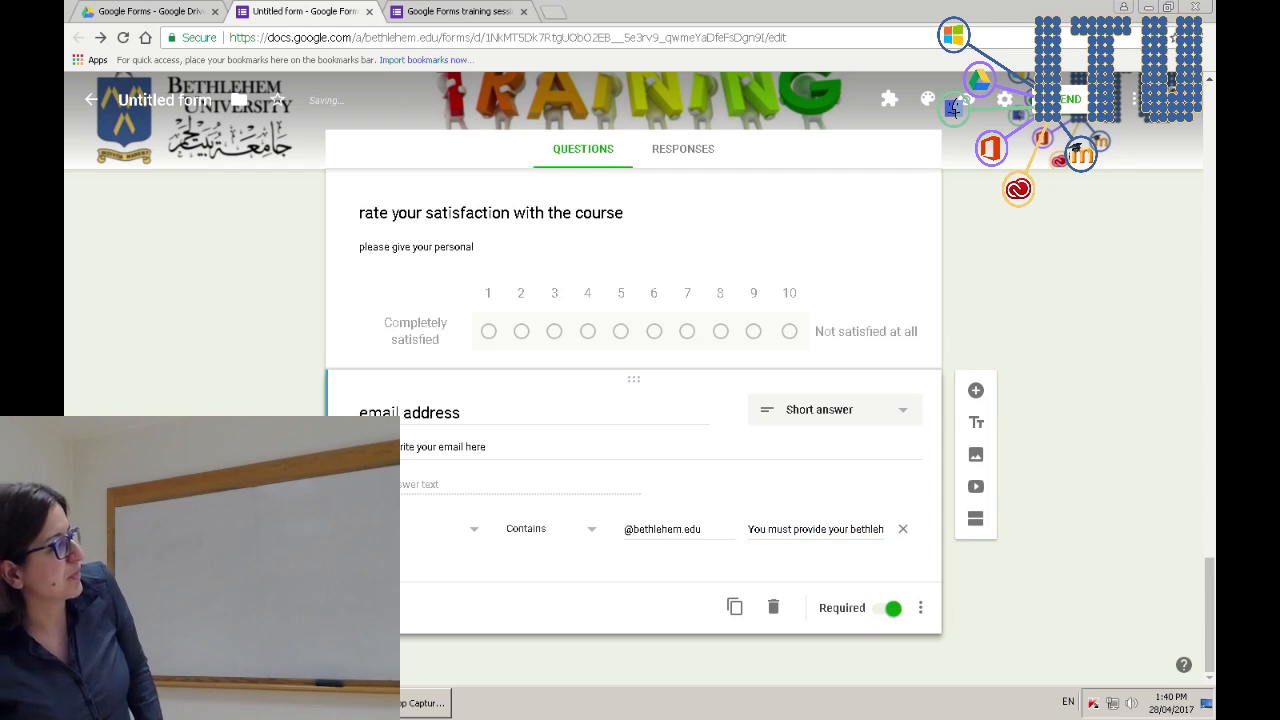
- Reload the live form preview and advance to its second page
left_click(462, 12)
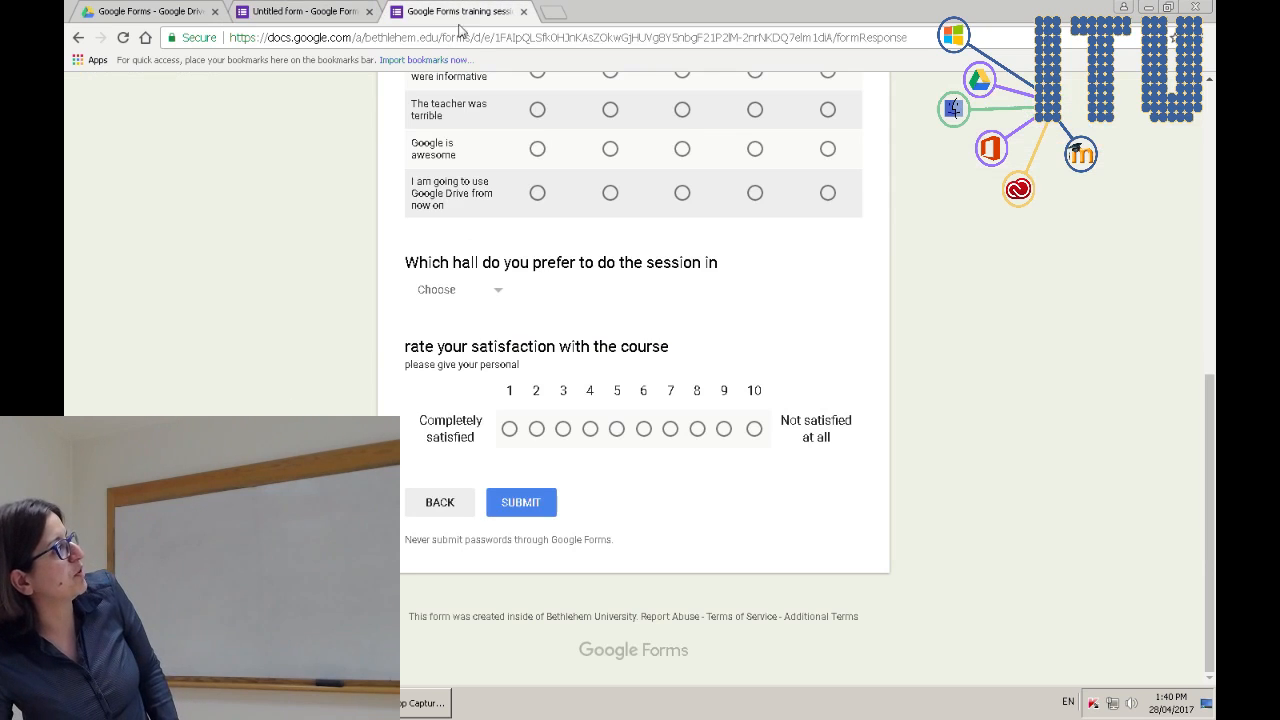
key("F5")
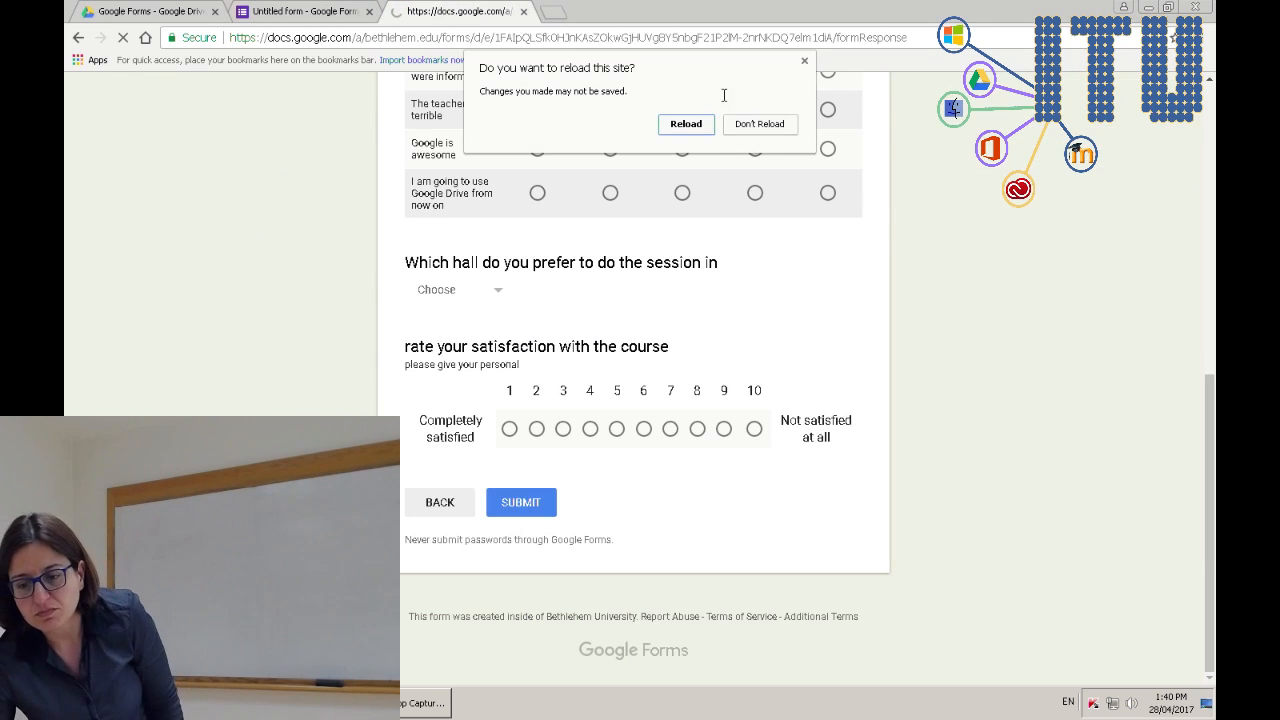
left_click(686, 123)
scroll(653, 408, "down", 15)
left_click(438, 503)
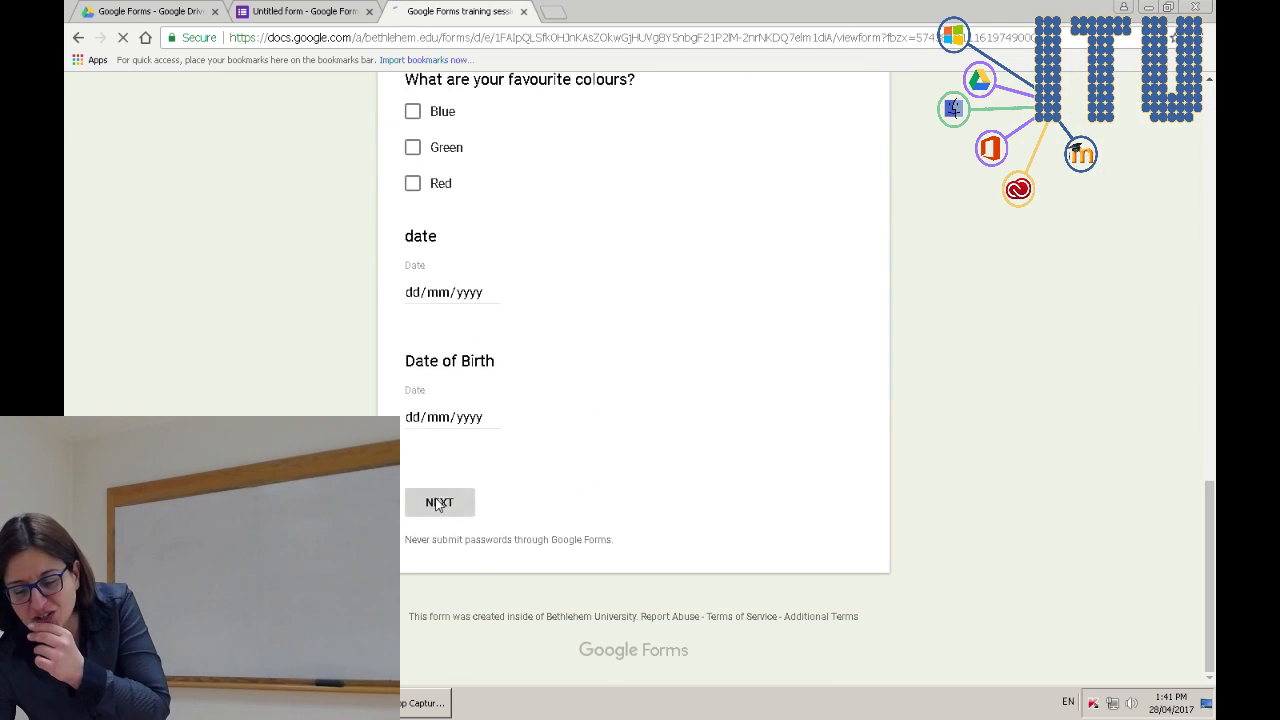
- Test the email field with invalid entries, then enter a bethlehem.edu address
scroll(835, 508, "down", 2)
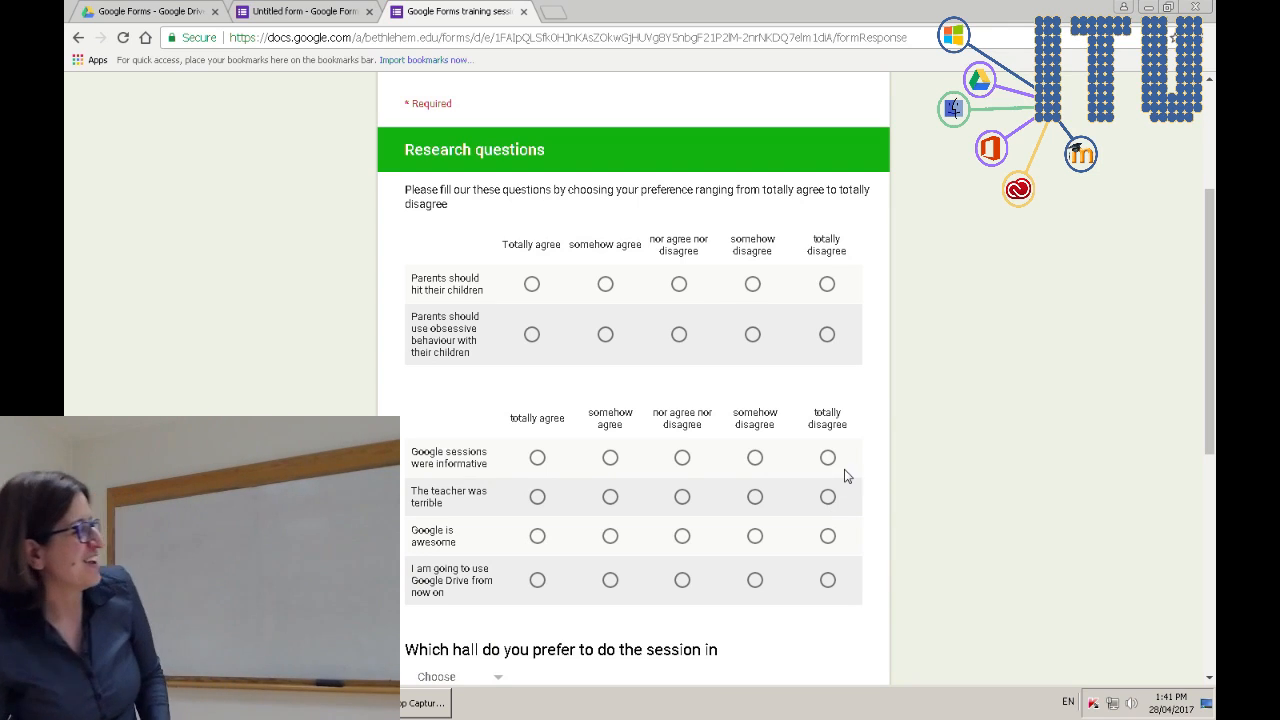
scroll(844, 476, "down", 5)
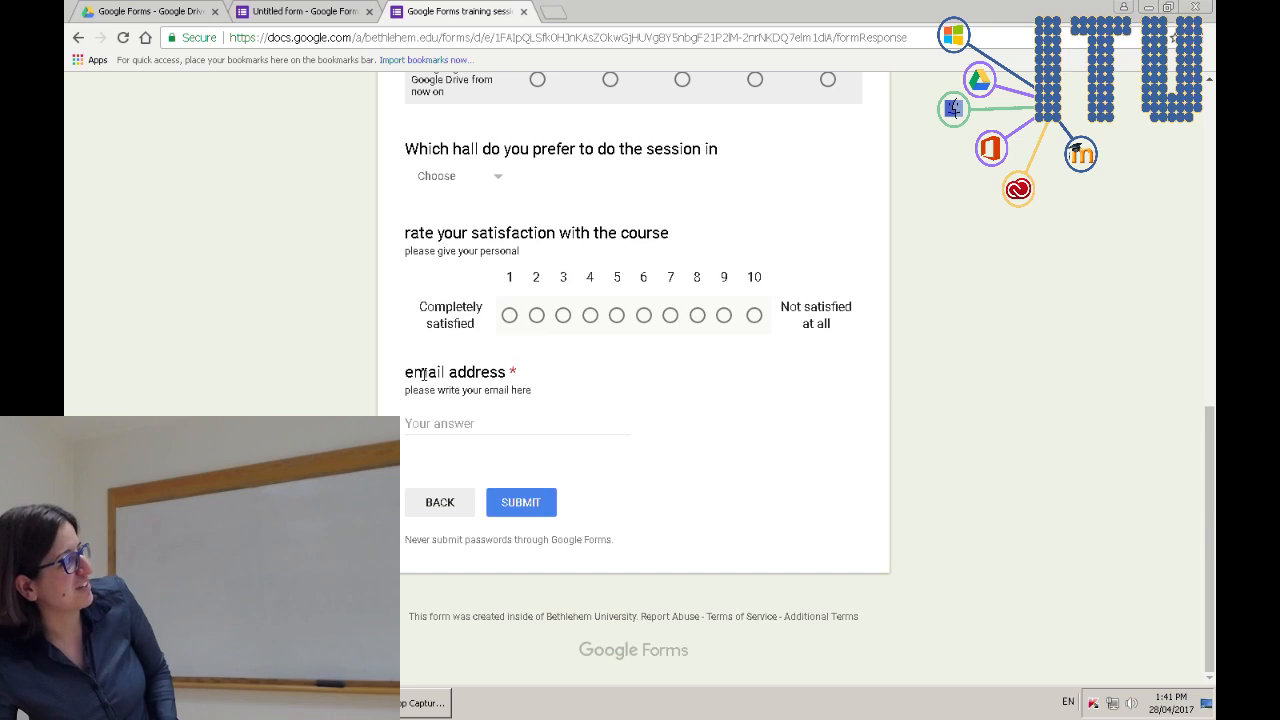
left_click(420, 424)
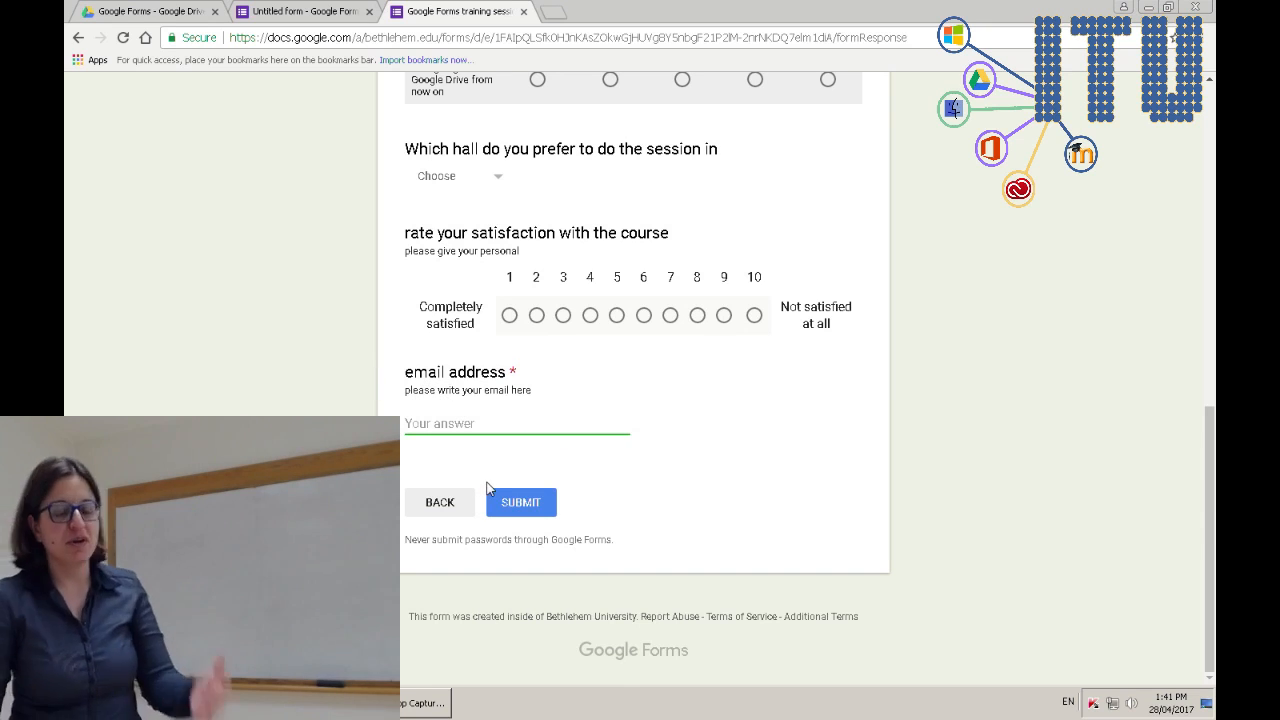
type("zkjdfhsdljah")
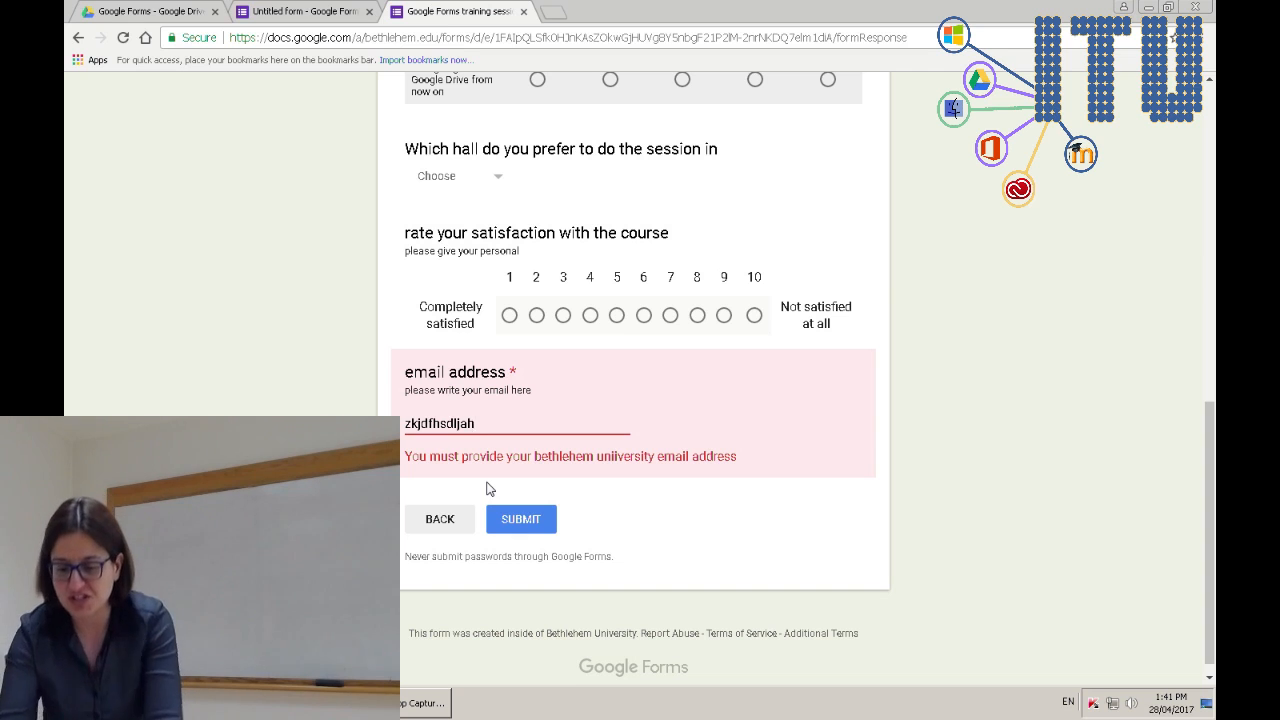
key("BackSpace")
key("BackSpace")
key("BackSpace")
key("BackSpace")
key("BackSpace")
key("BackSpace")
key("BackSpace")
key("BackSpace")
key("BackSpace")
key("BackSpace")
key("BackSpace")
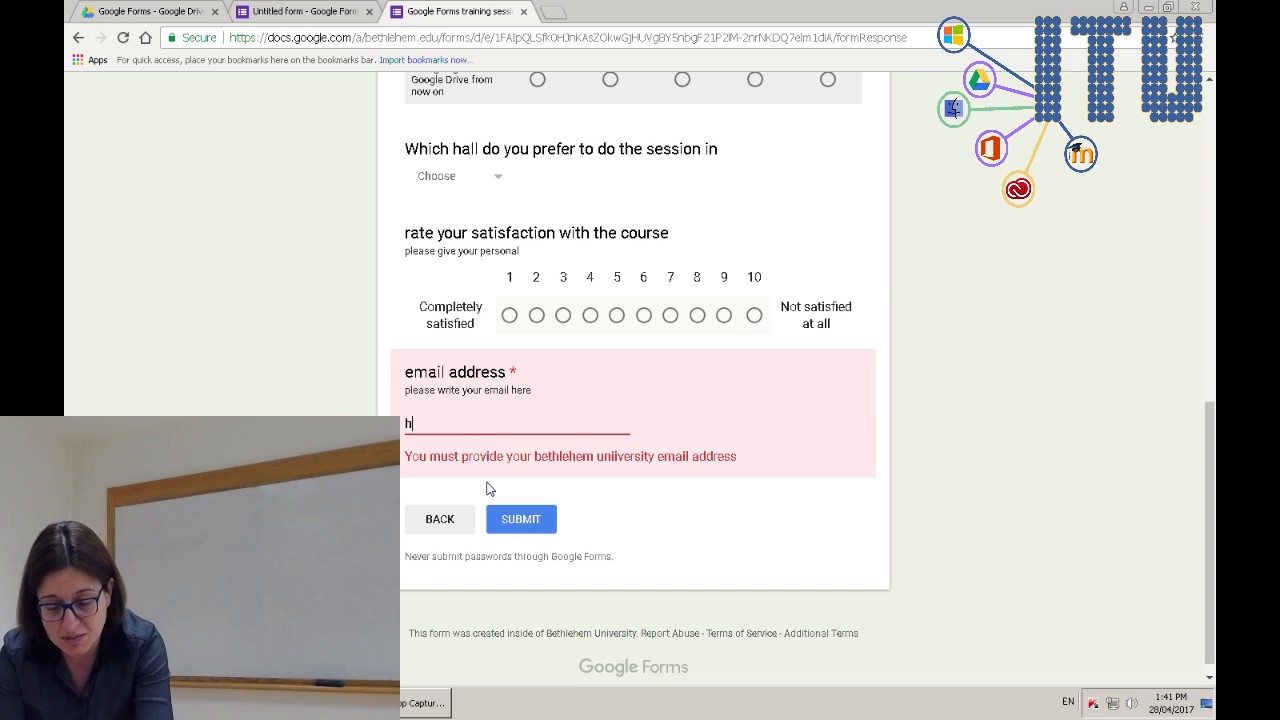
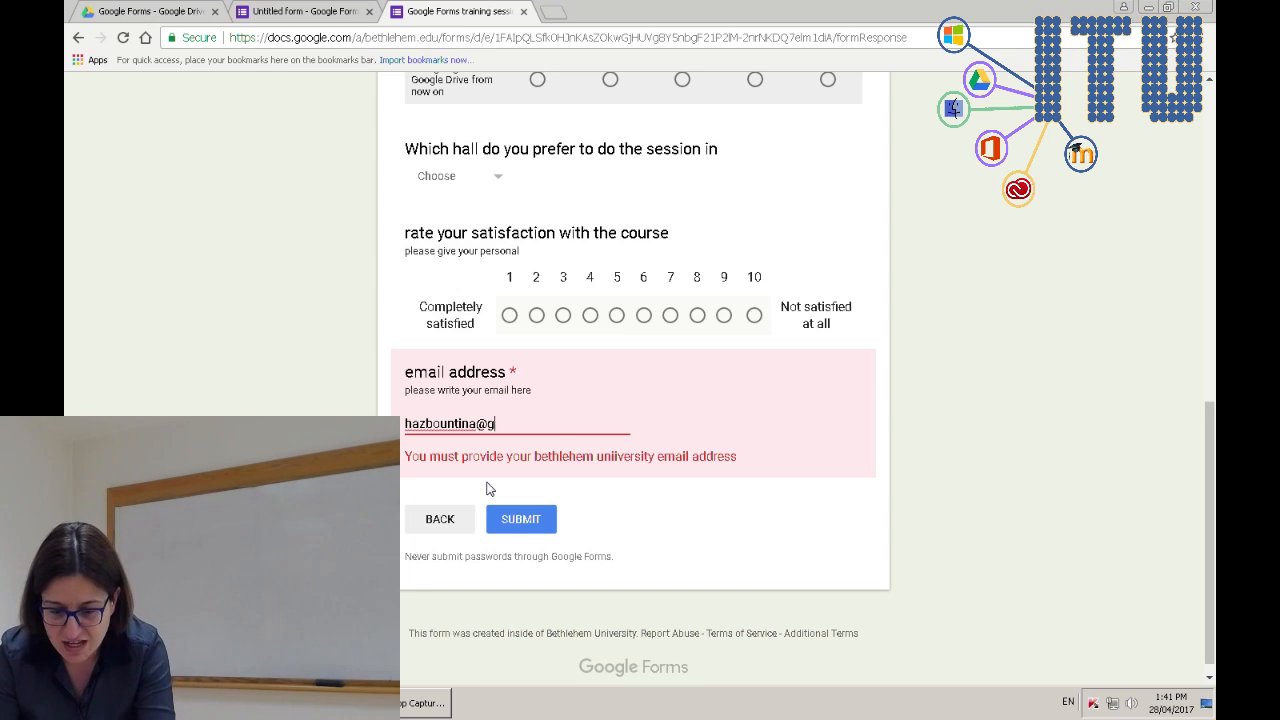
type("@bewthlehem.edu")
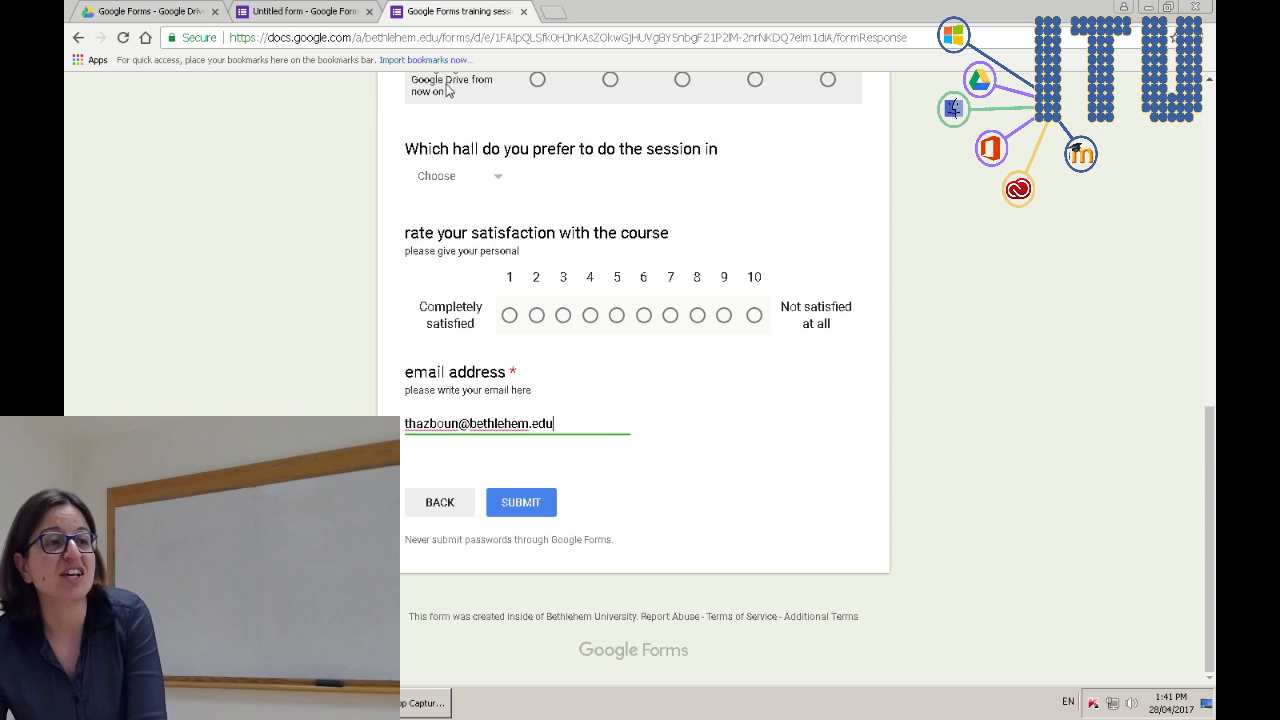
- Back in the editor, switch the email validation to Number, then back to Text
left_click(300, 11)
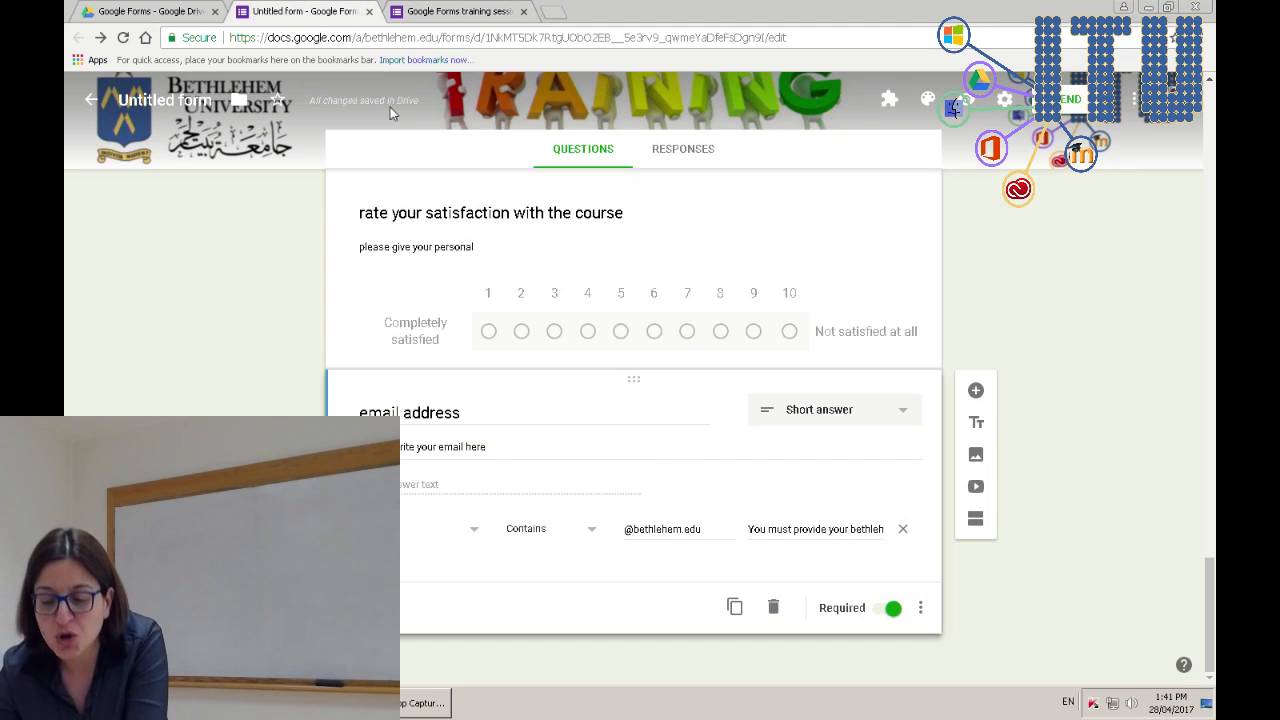
left_click(418, 538)
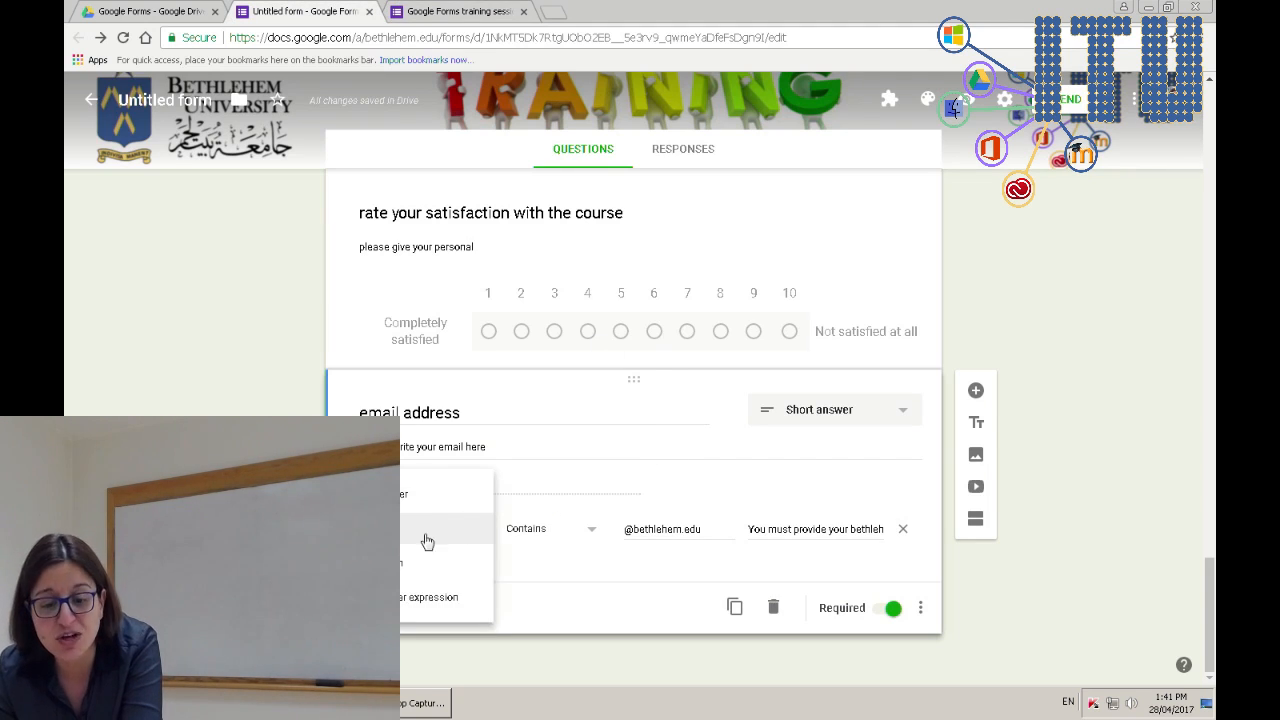
left_click(403, 507)
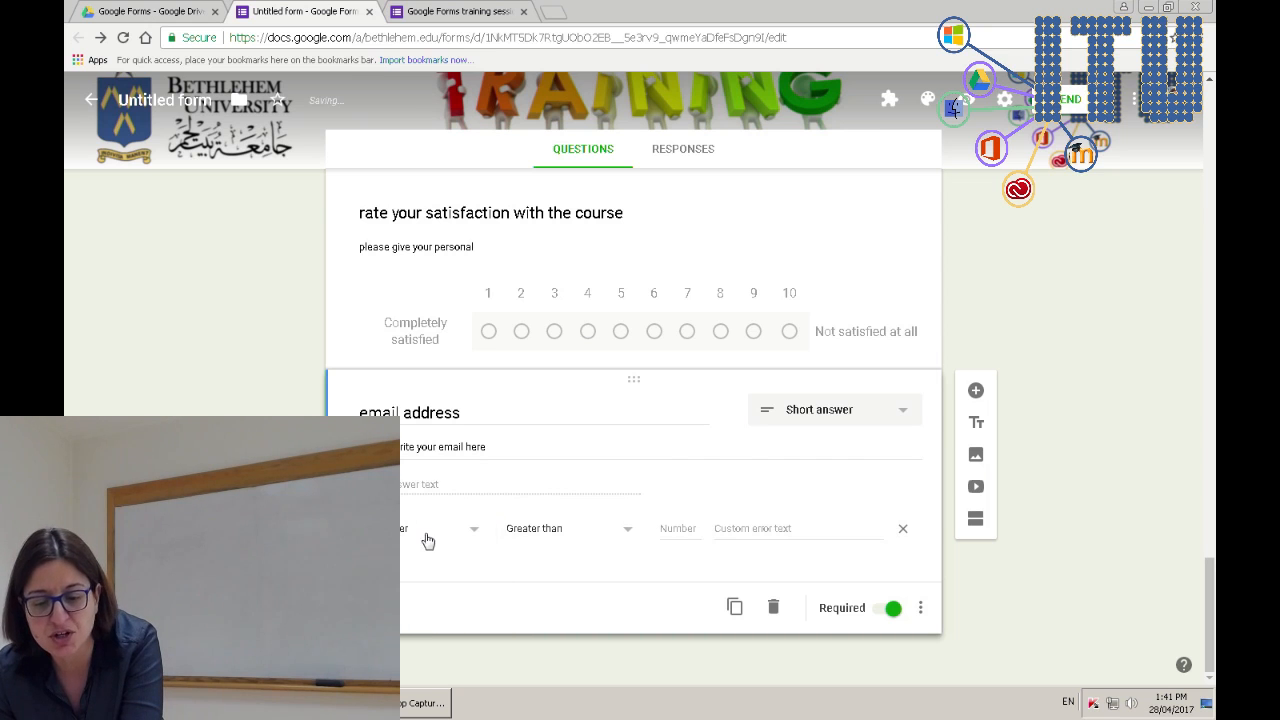
left_click(543, 534)
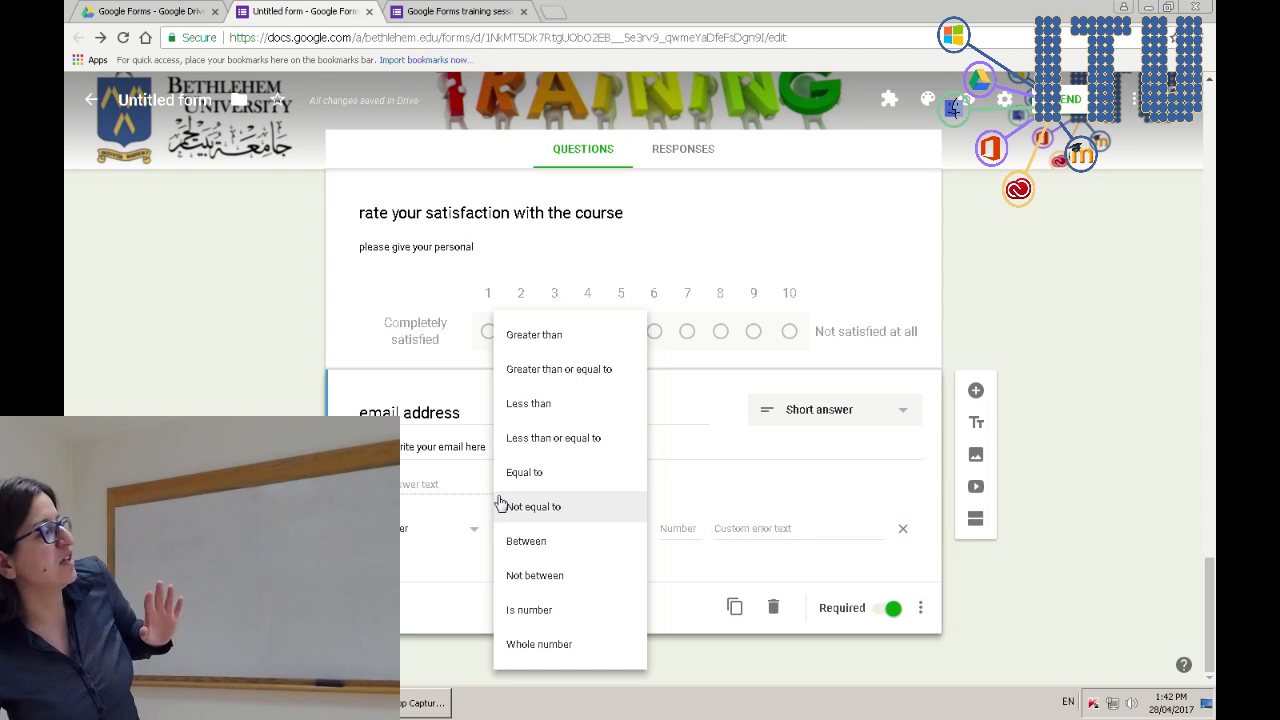
left_click(446, 574)
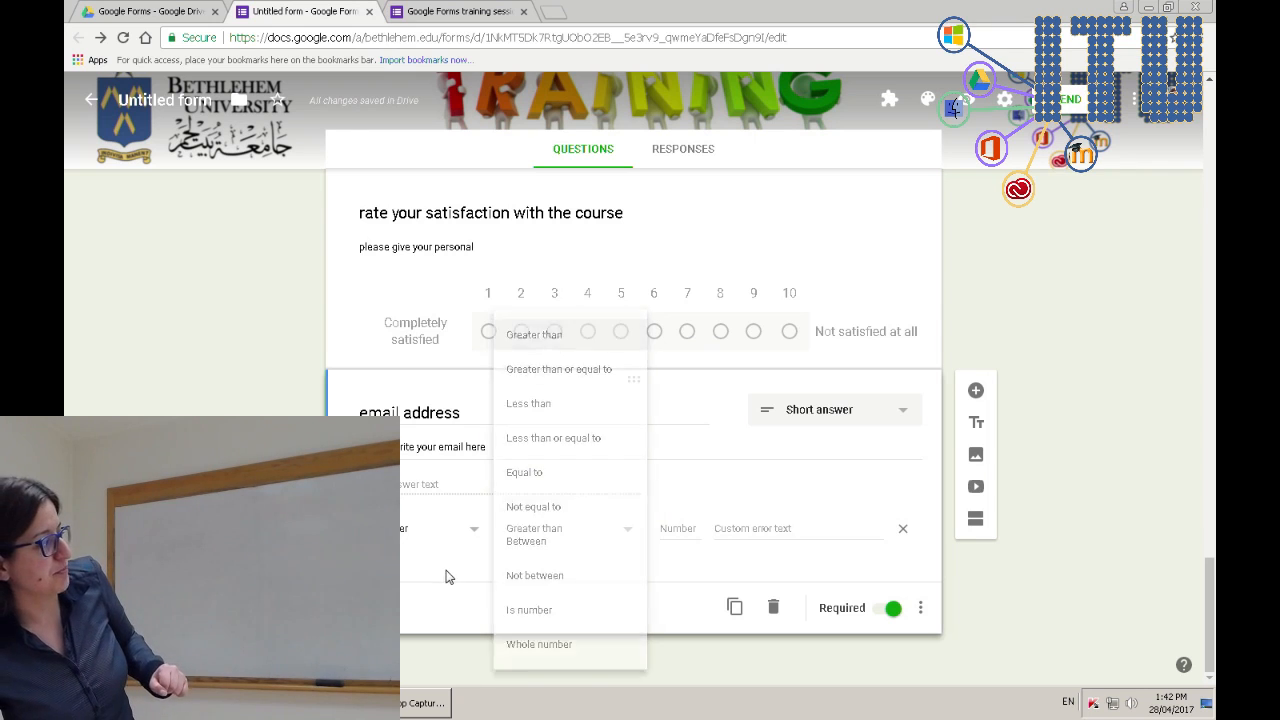
left_click(441, 530)
left_click(430, 580)
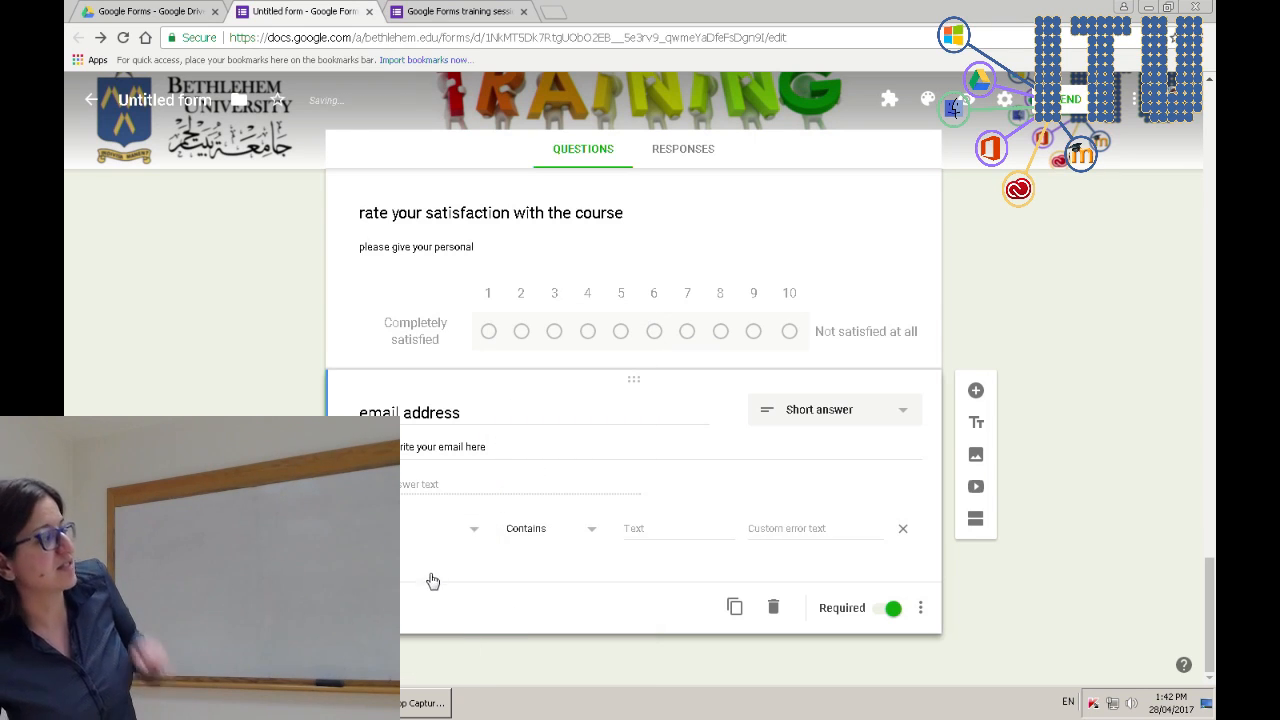
- Change the email validation to a Length rule using Maximum character count
left_click(535, 532)
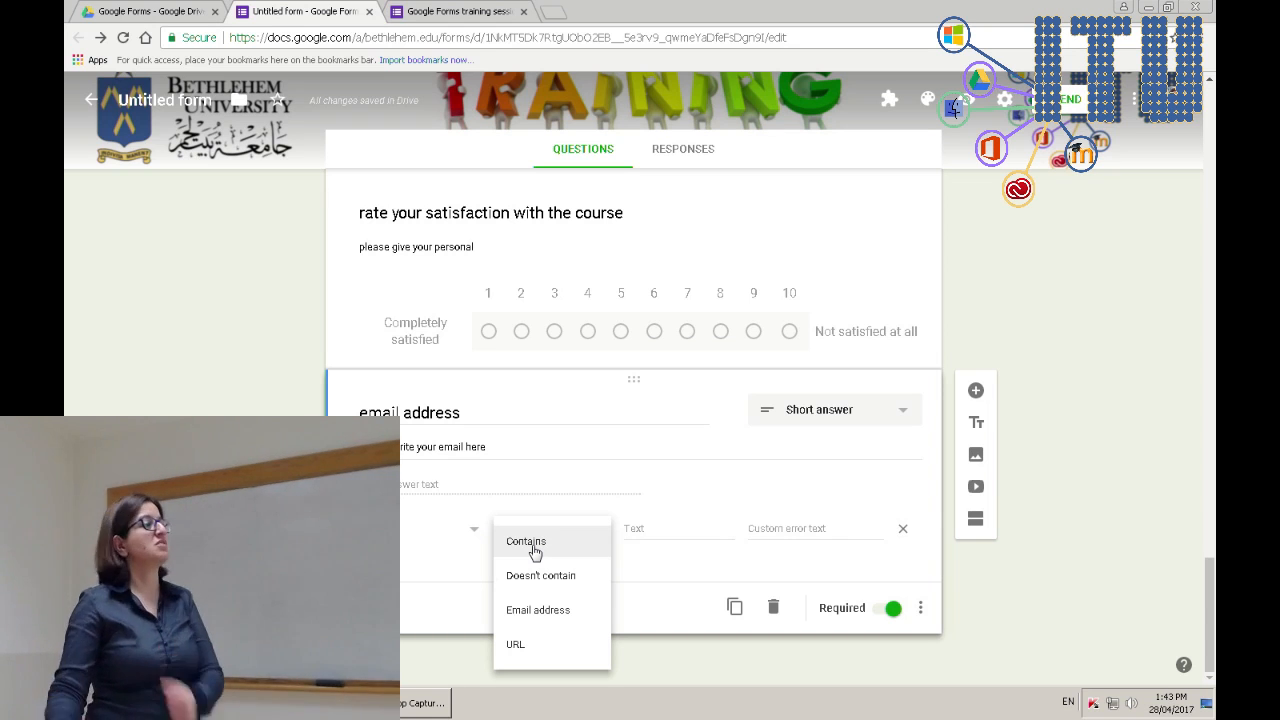
left_click(459, 540)
left_click(423, 566)
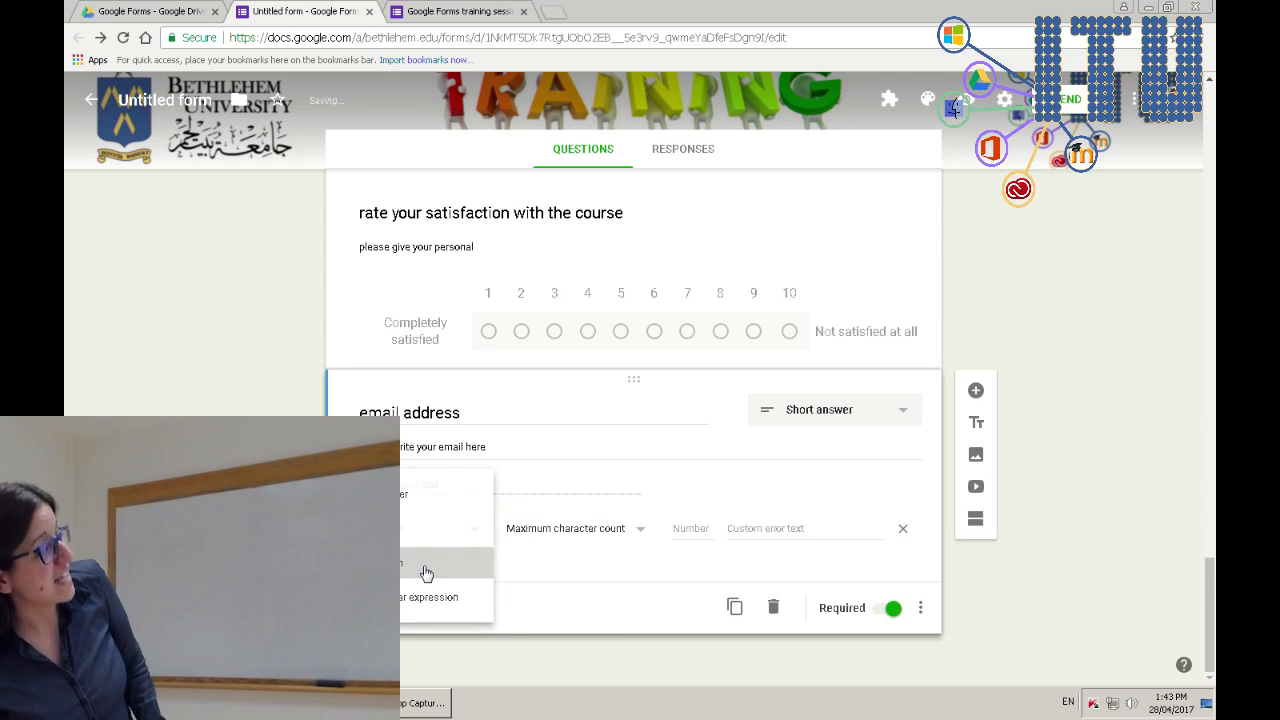
left_click(609, 530)
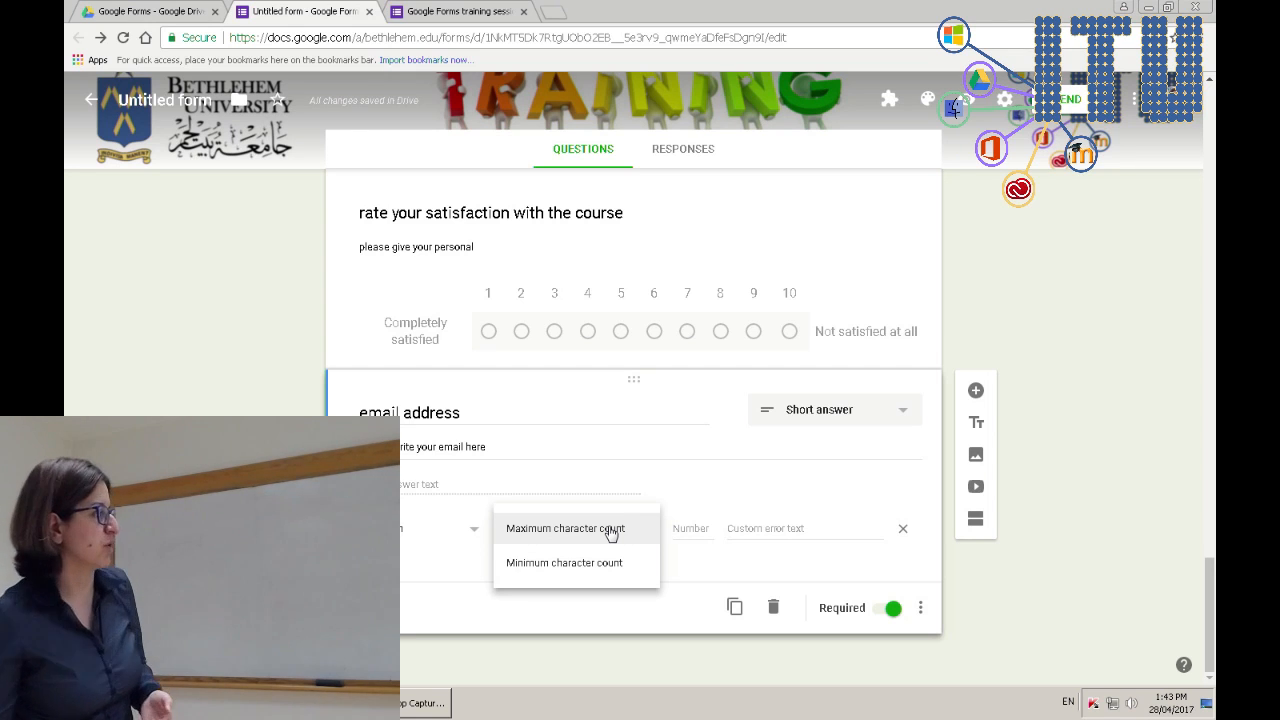
left_click(416, 545)
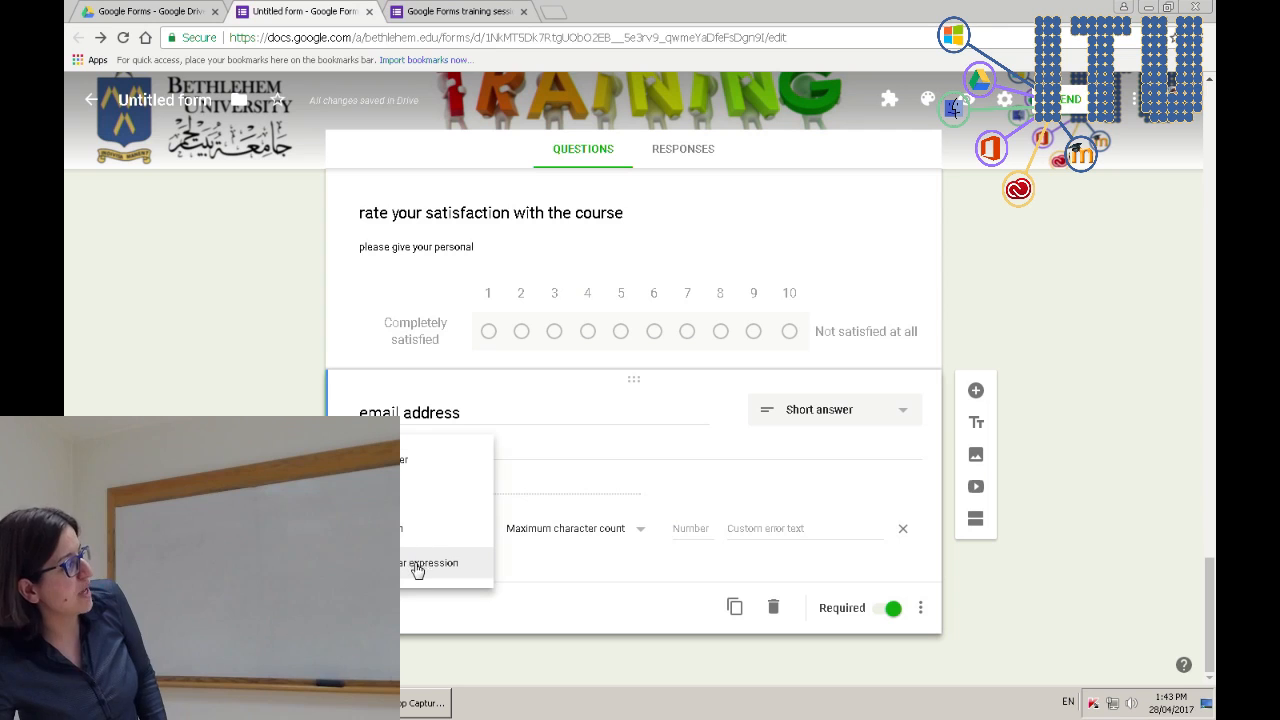
- Try a Regular expression Matches rule, then switch the email validation back to Text
left_click(416, 566)
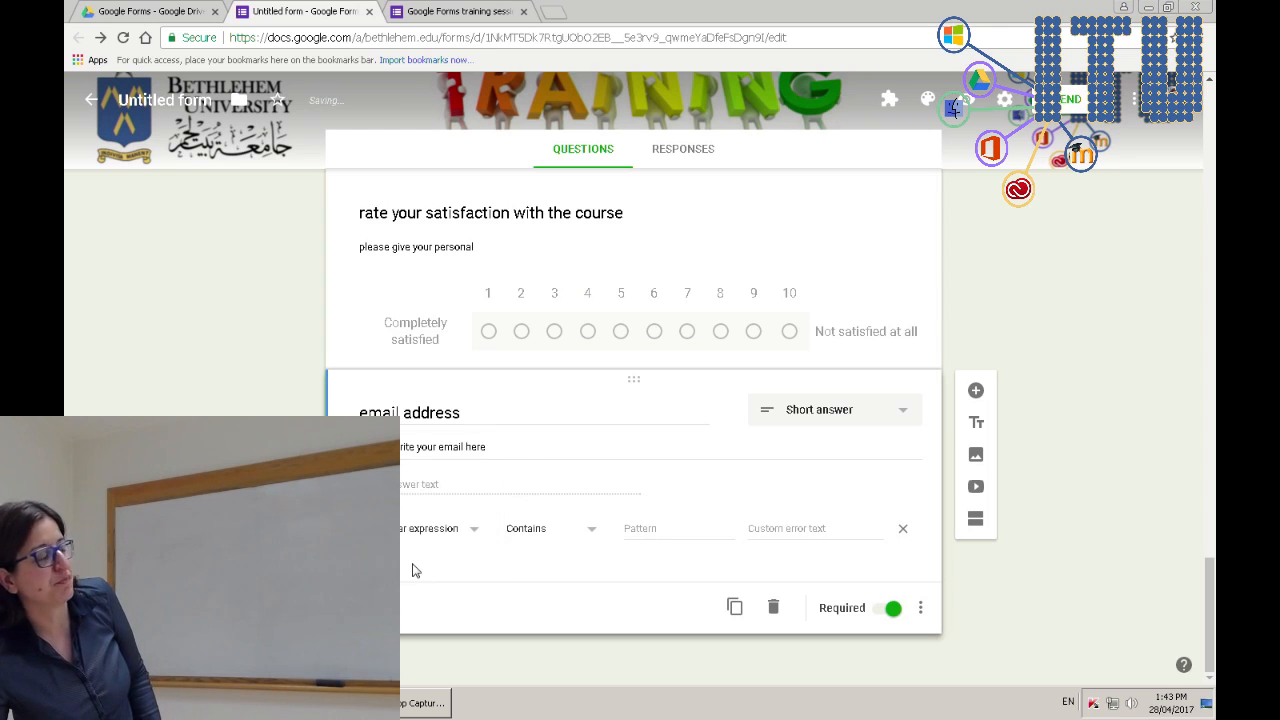
left_click(539, 532)
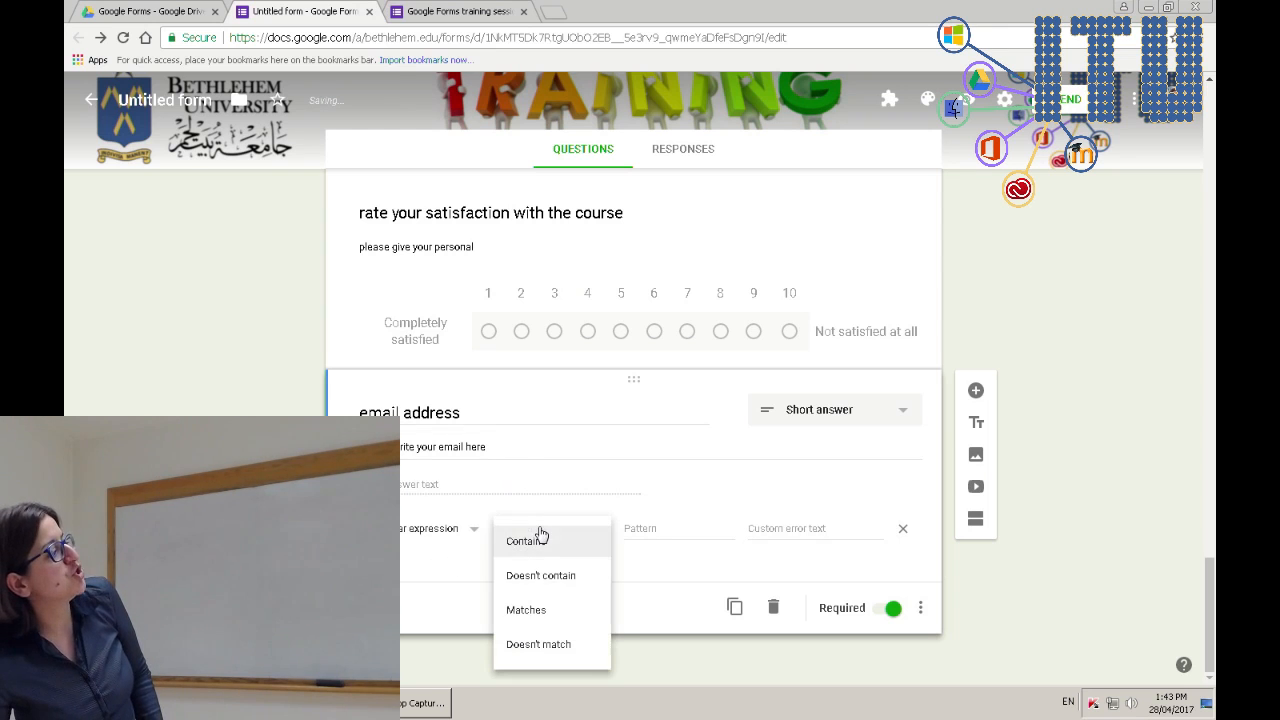
left_click(546, 609)
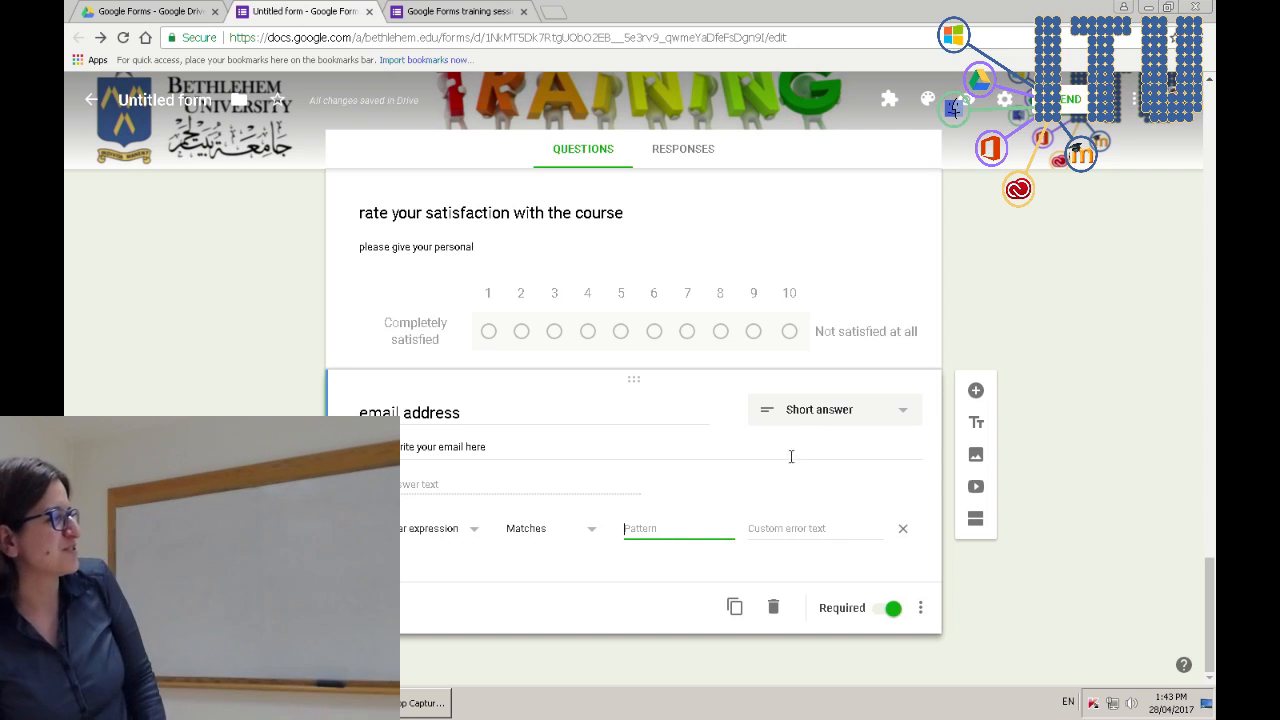
left_click(603, 590)
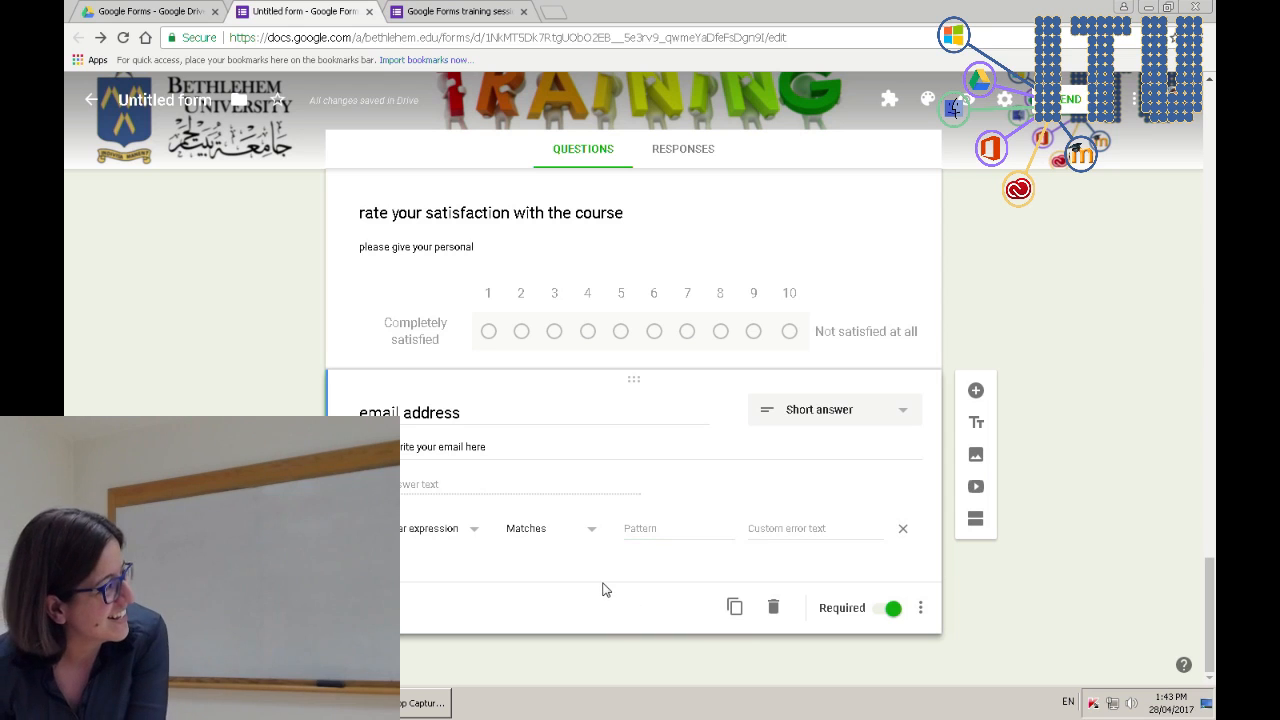
left_click(420, 529)
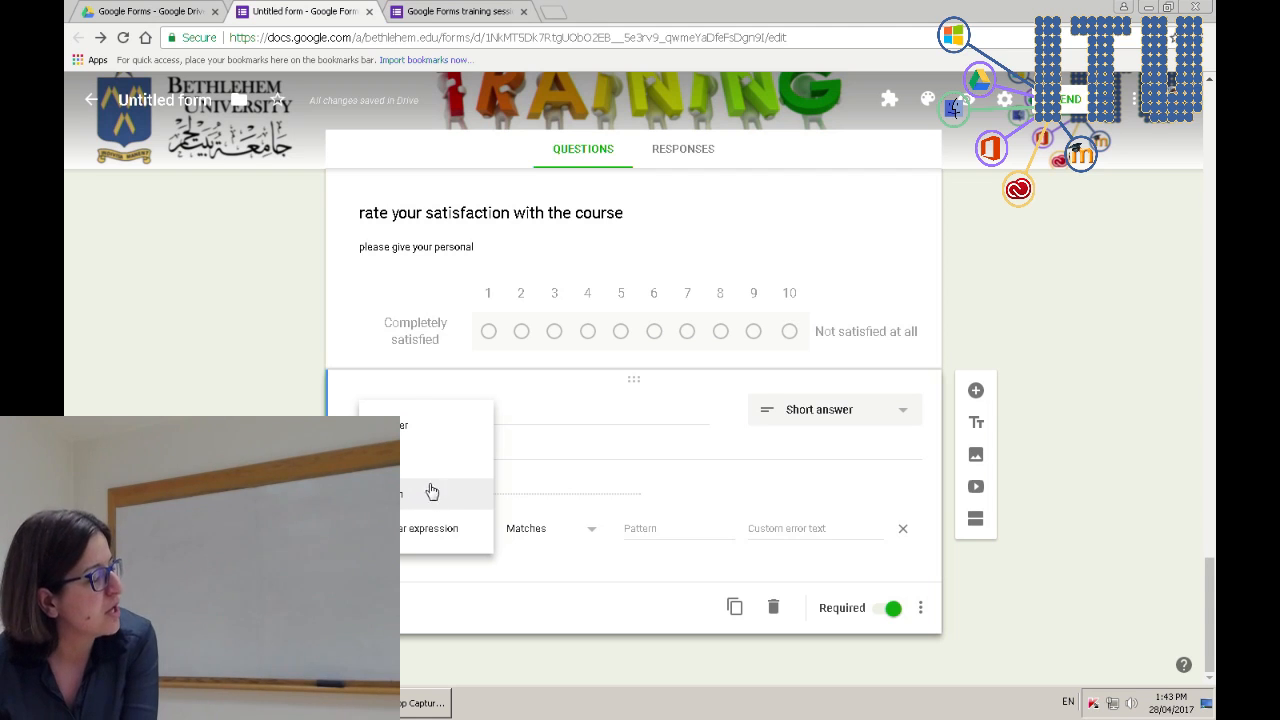
left_click(406, 462)
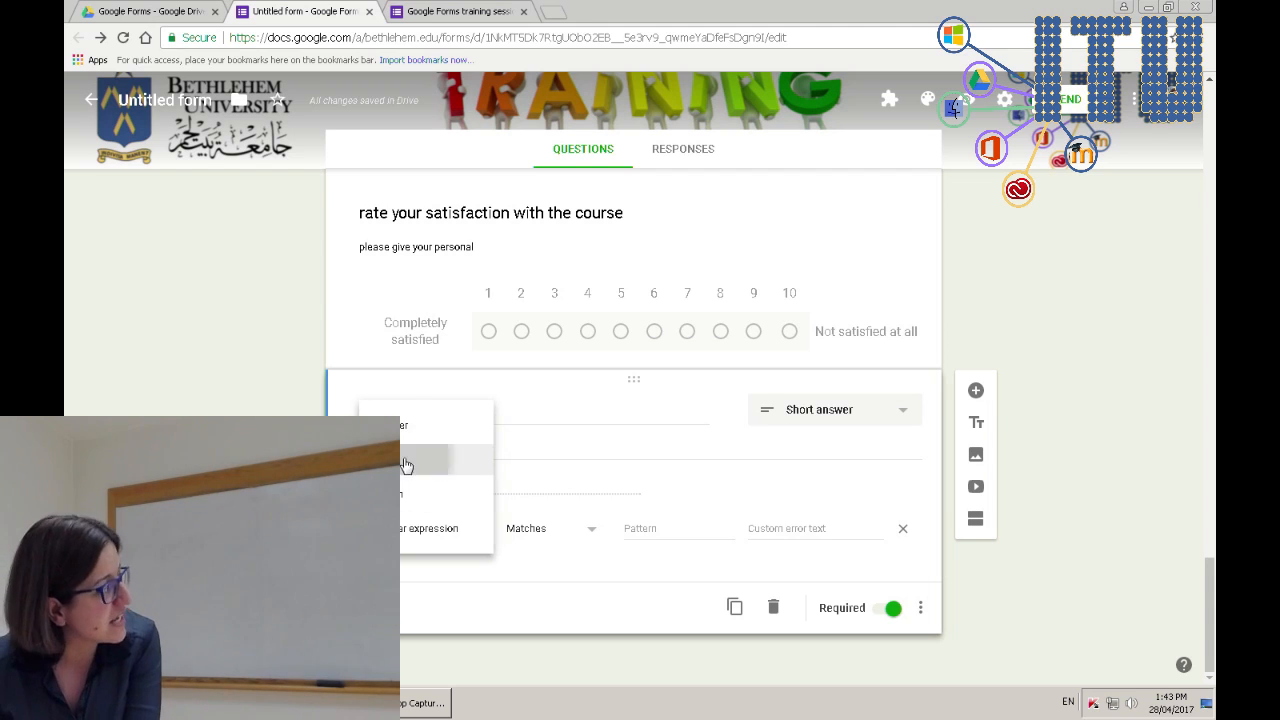
left_click(545, 531)
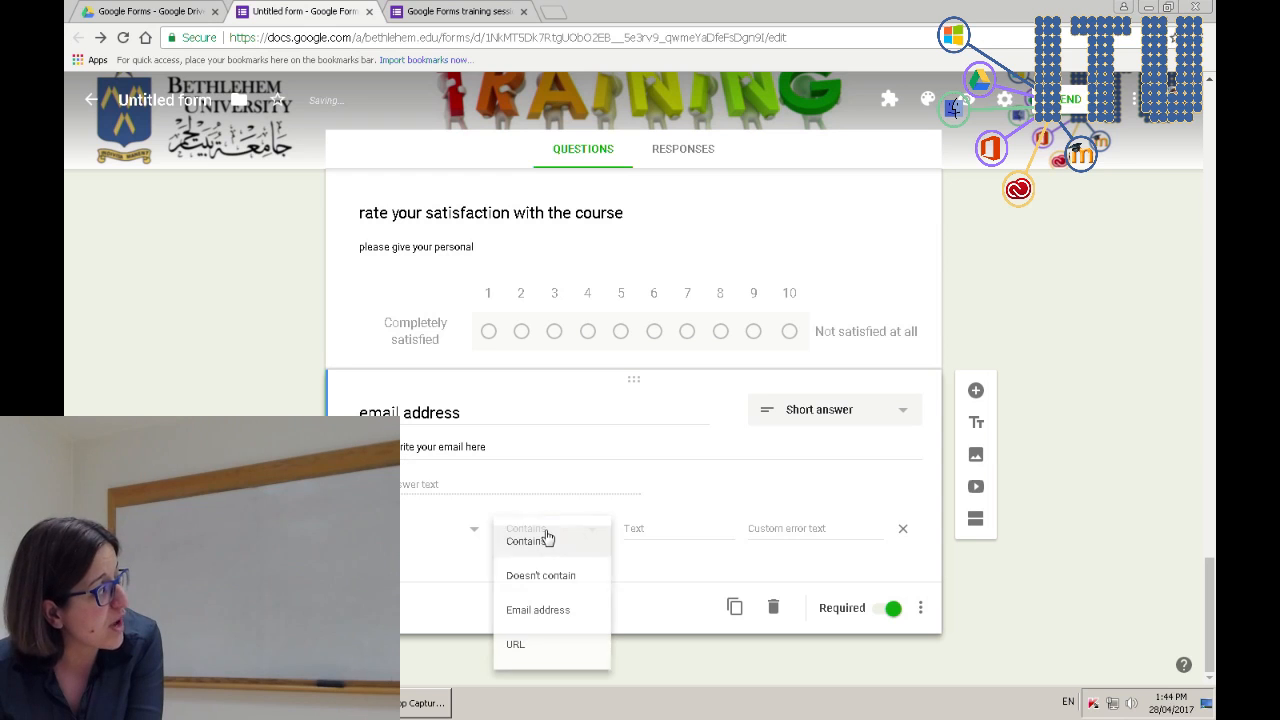
- Set the email question's text validation condition to Email address
left_click(541, 612)
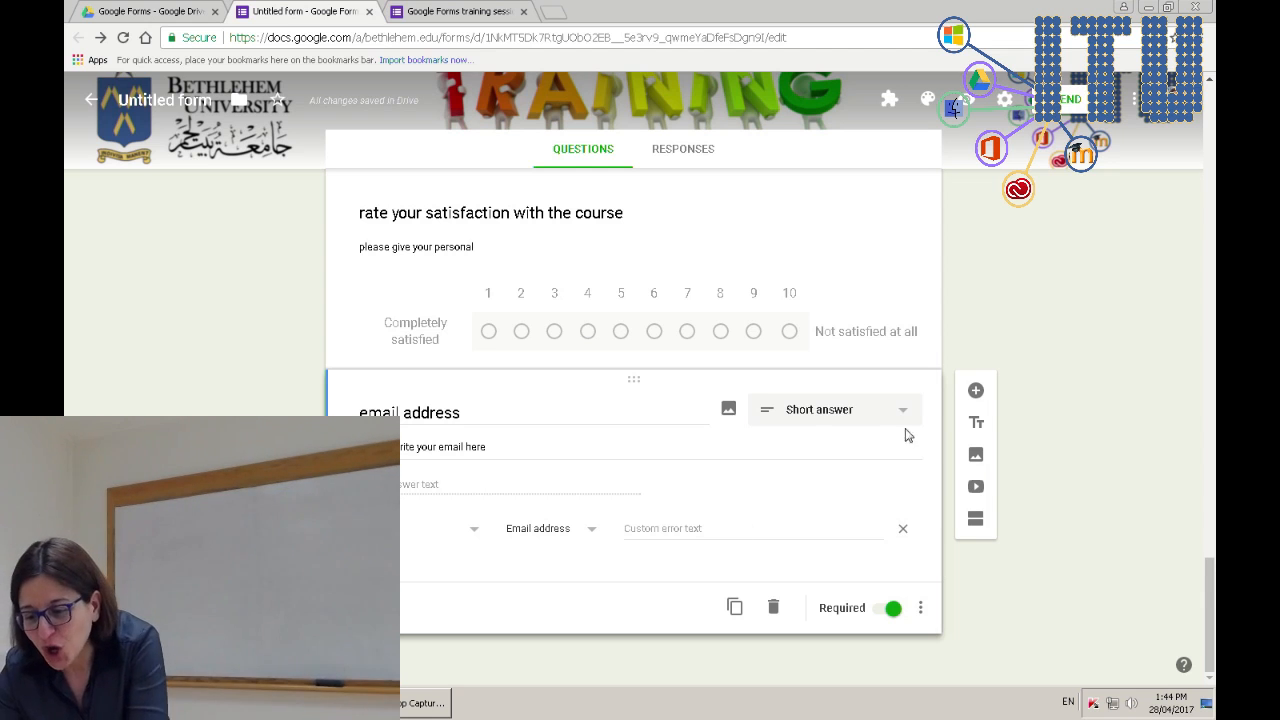
left_click(920, 608)
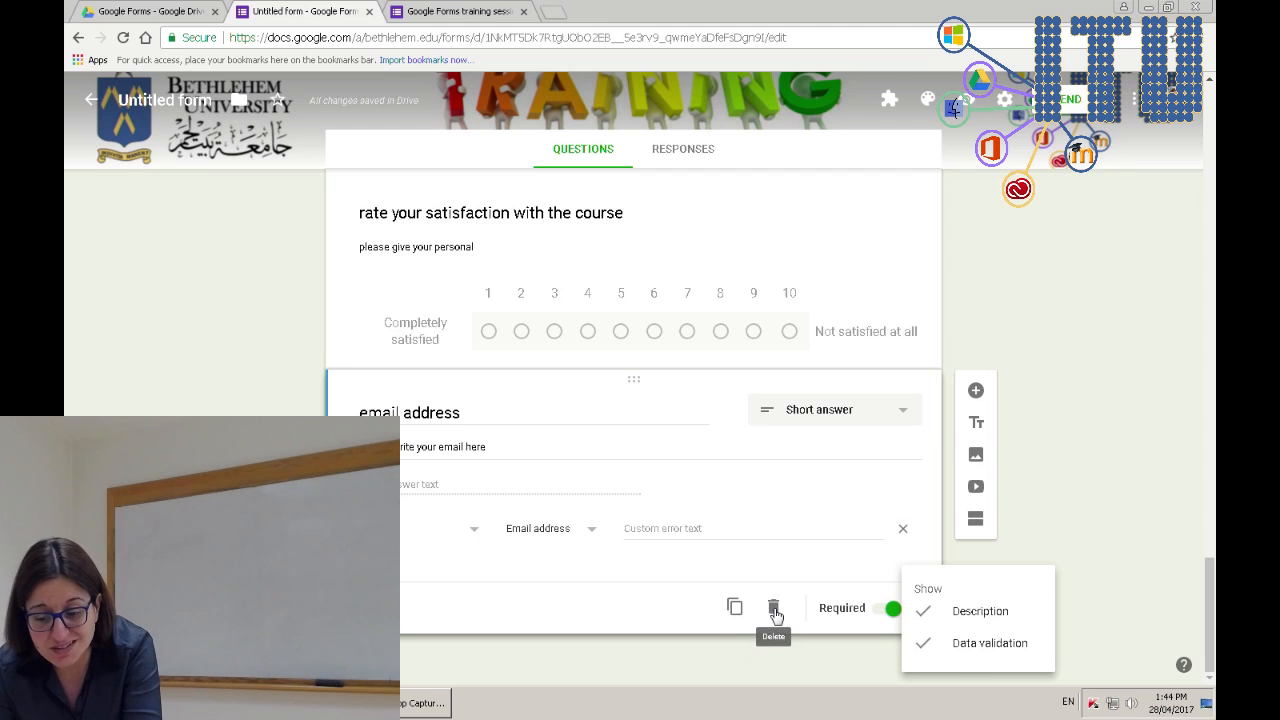
left_click(1101, 483)
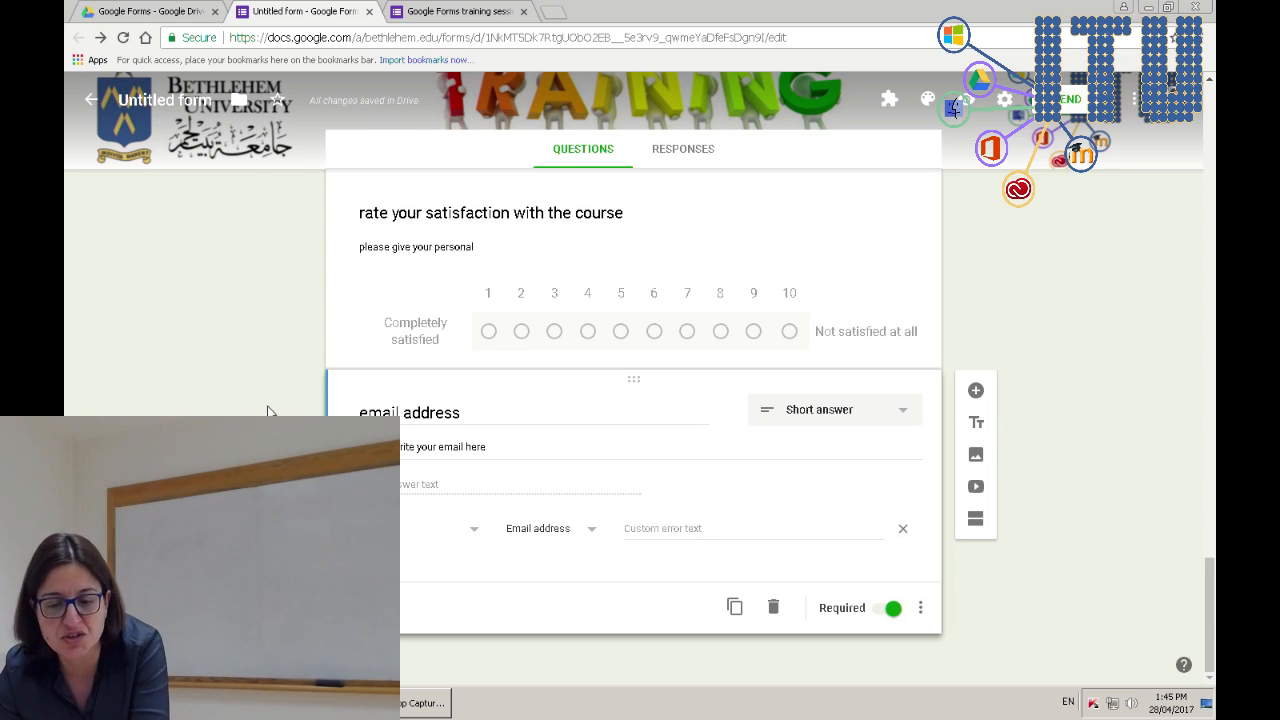
- Add a section with a cleared title after the Which hall question, then refresh the live preview
scroll(266, 413, "up", 10)
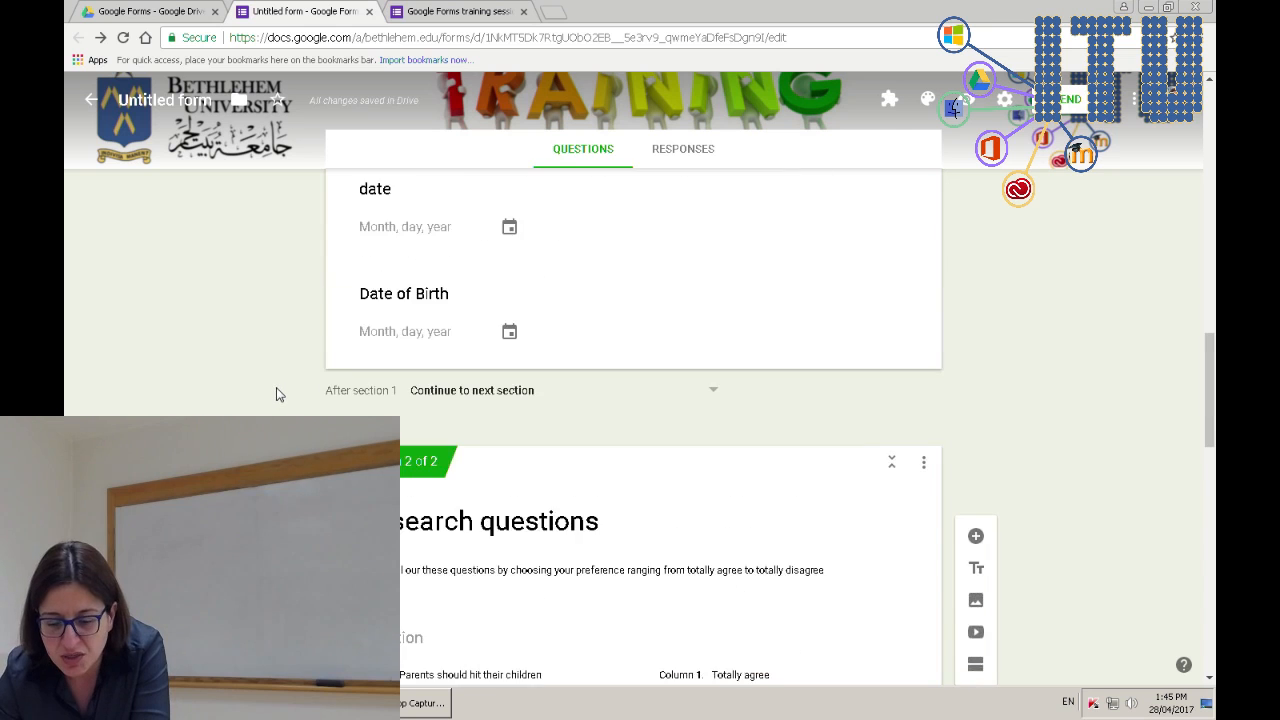
scroll(276, 398, "down", 4)
scroll(278, 395, "down", 5)
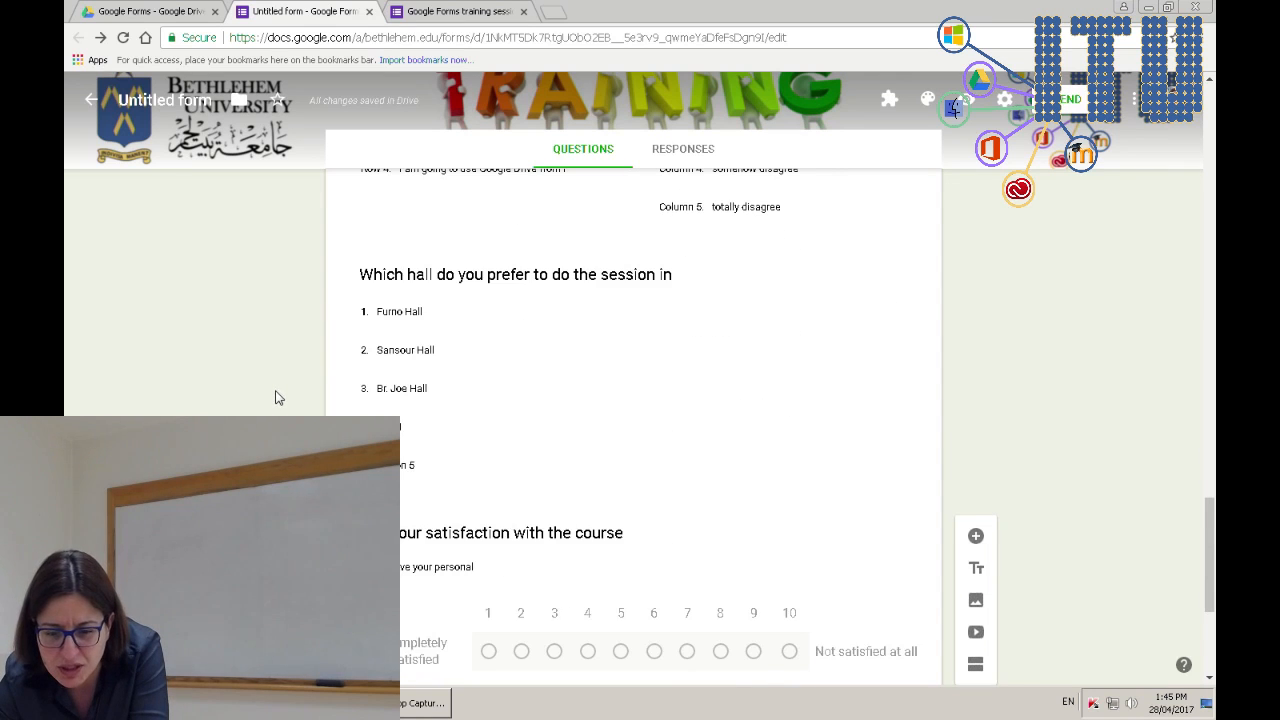
left_click(449, 277)
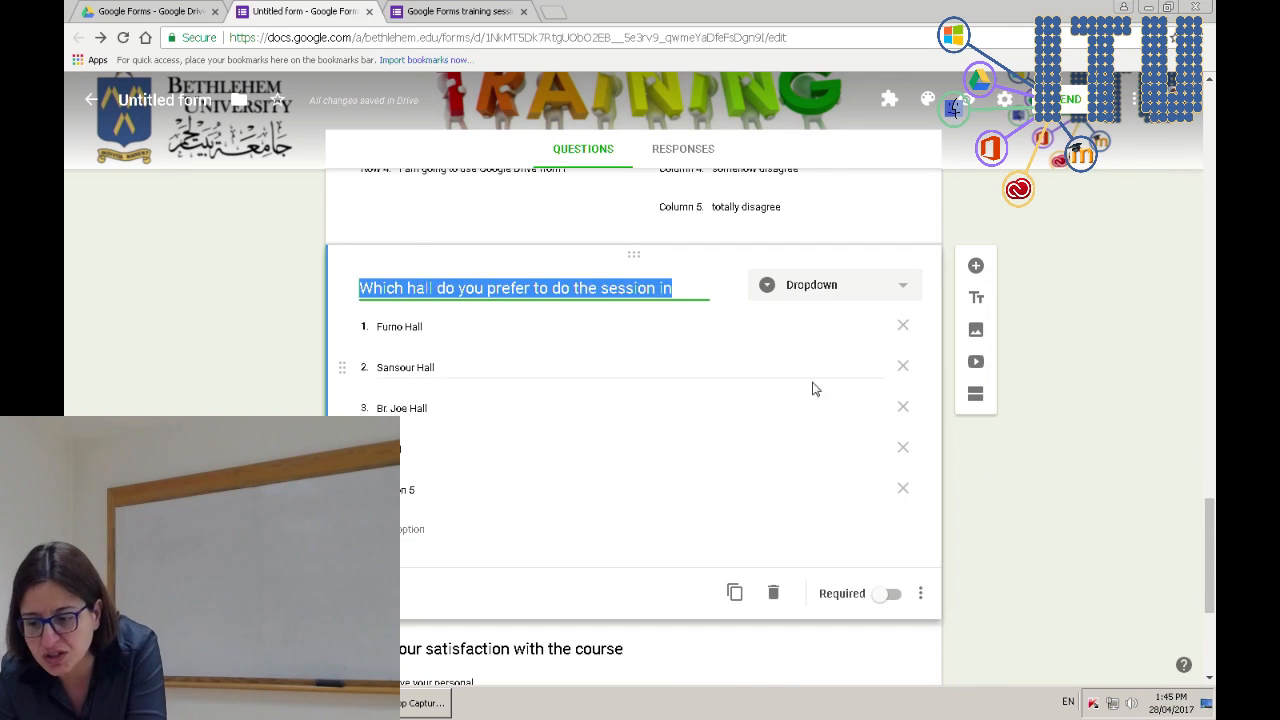
left_click(976, 298)
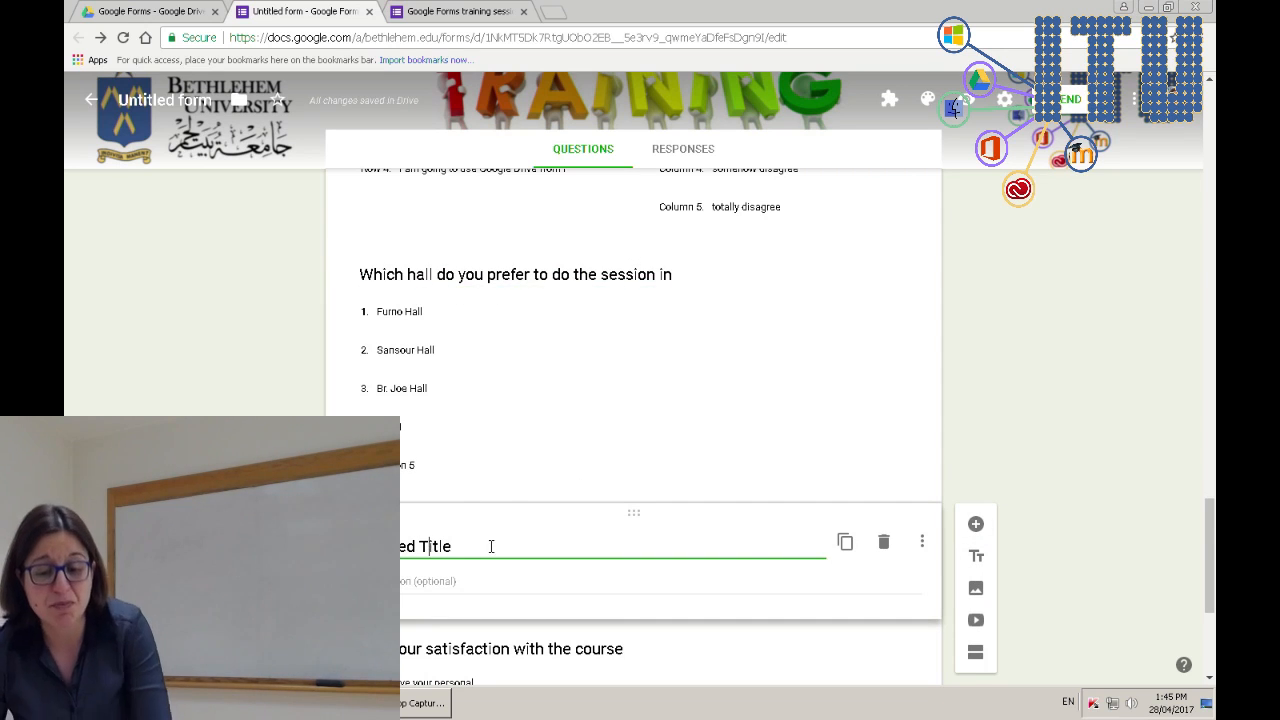
key("ctrl+a")
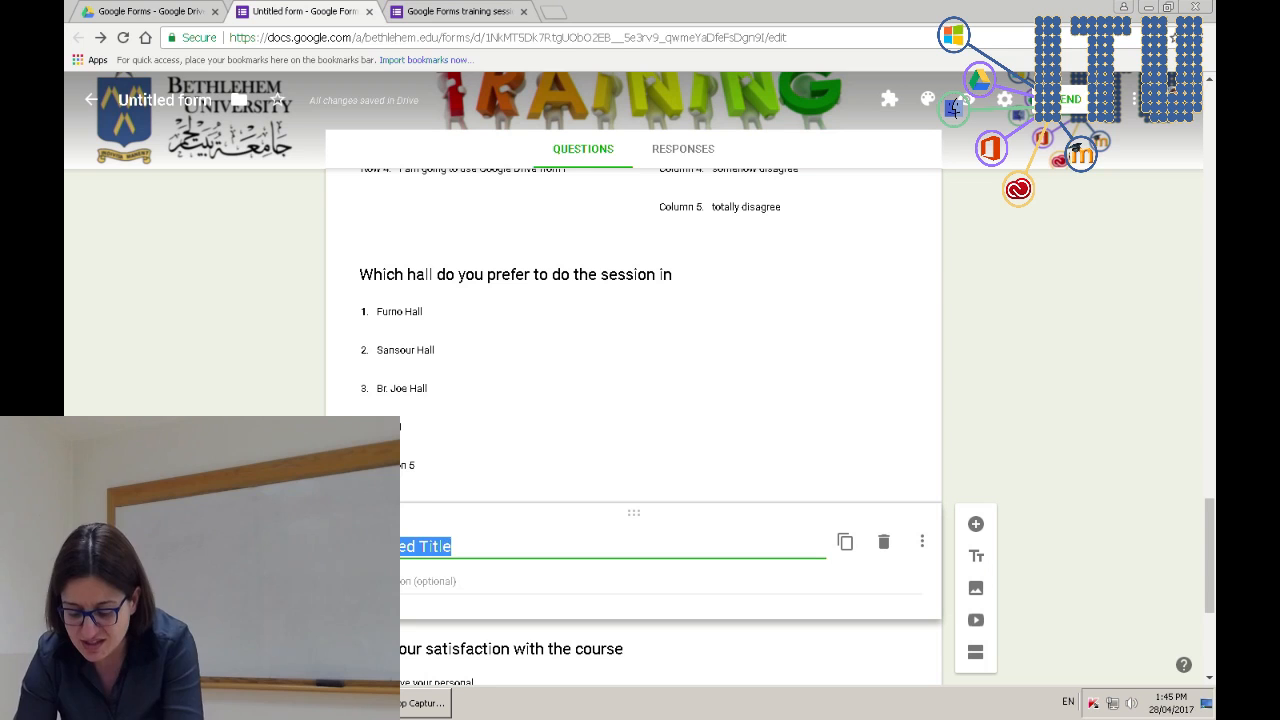
key("BackSpace")
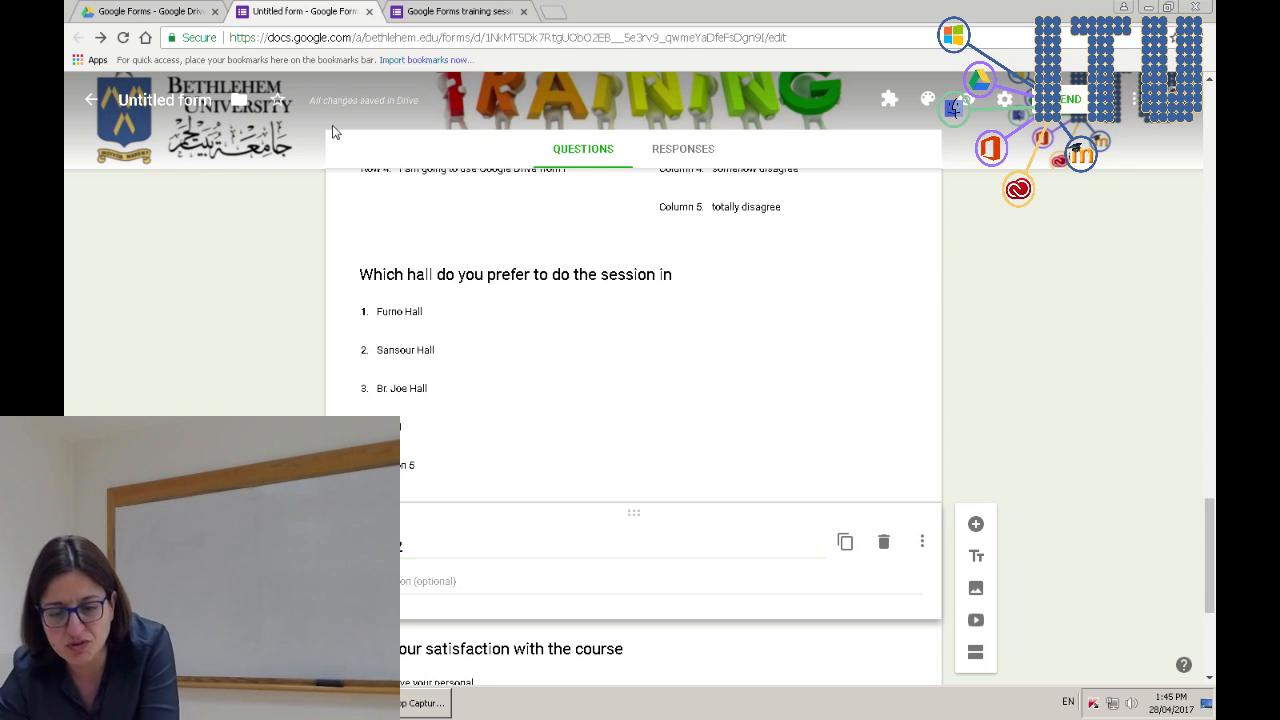
key("ctrl+Tab")
key("F5")
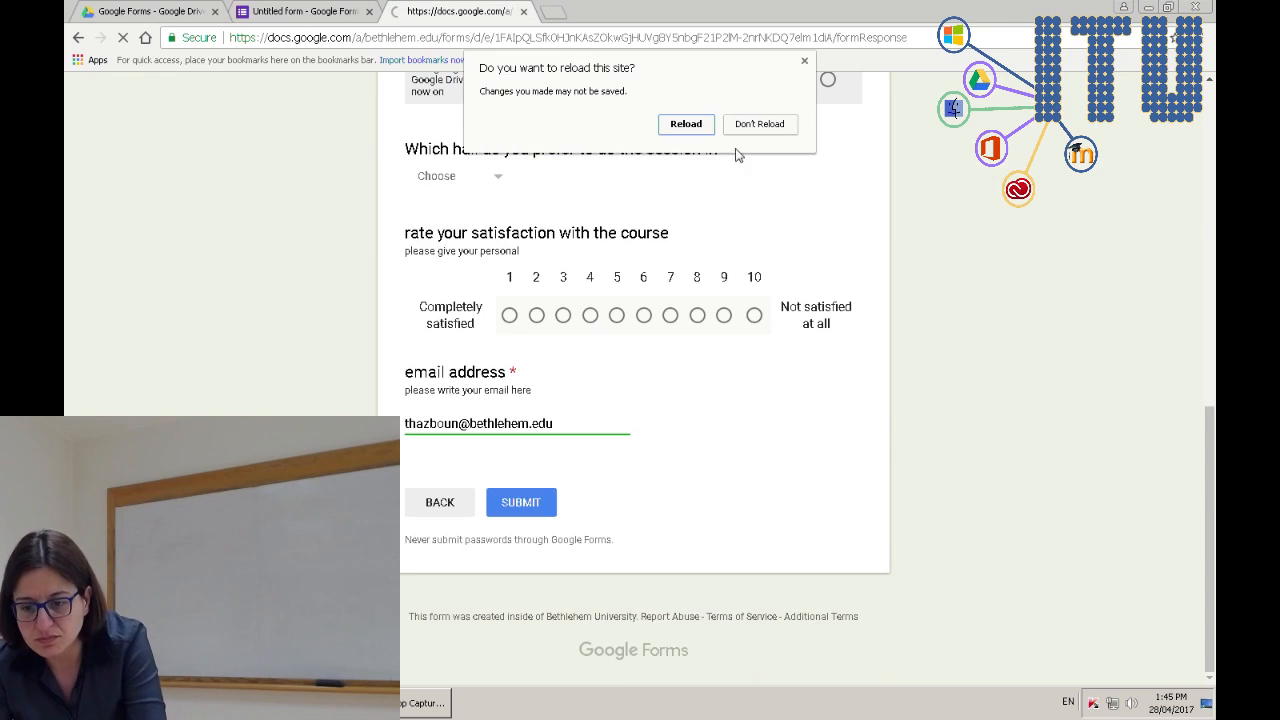
- Confirm the reload and advance to the form's second page to see Part 2
left_click(700, 126)
scroll(654, 577, "down", 15)
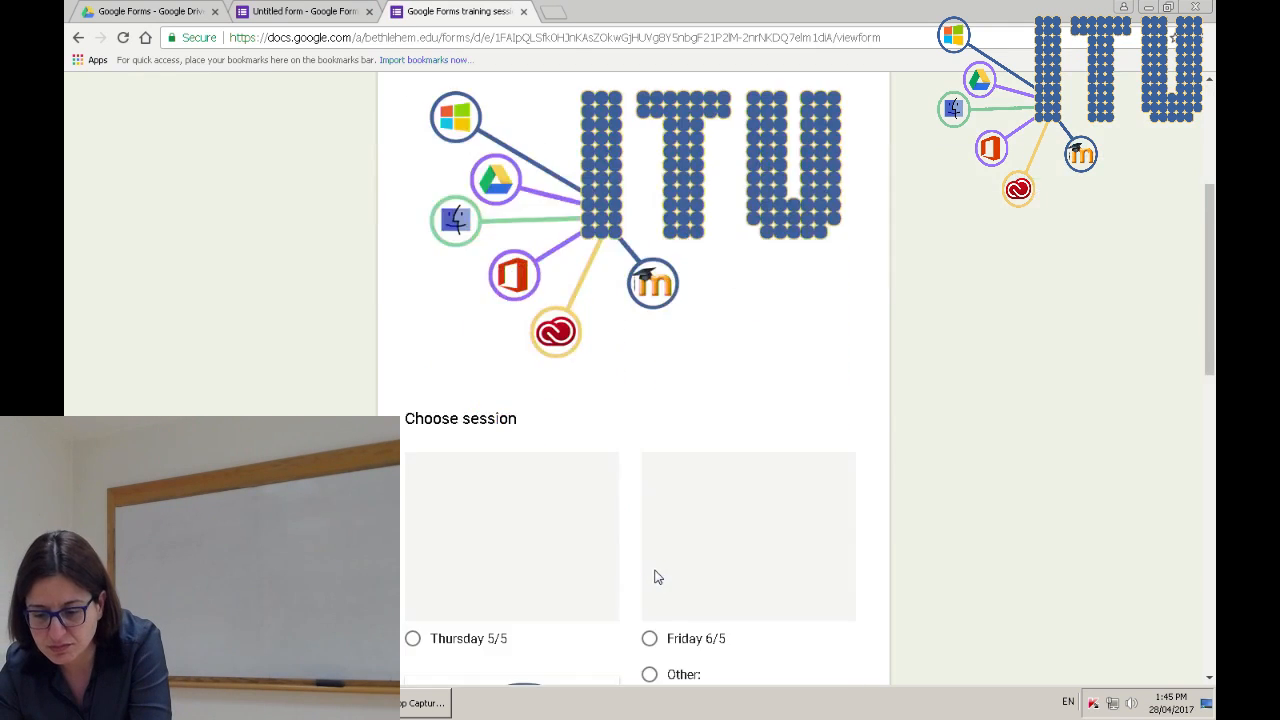
left_click(440, 504)
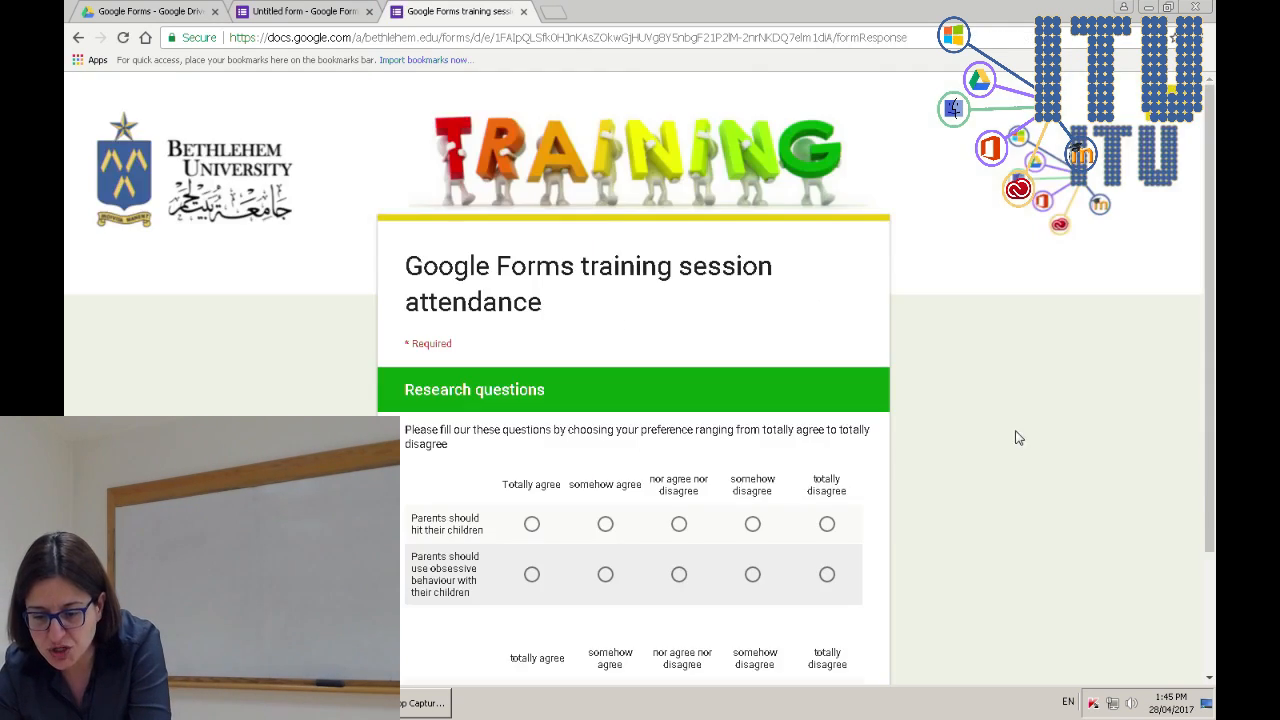
scroll(983, 431, "down", 6)
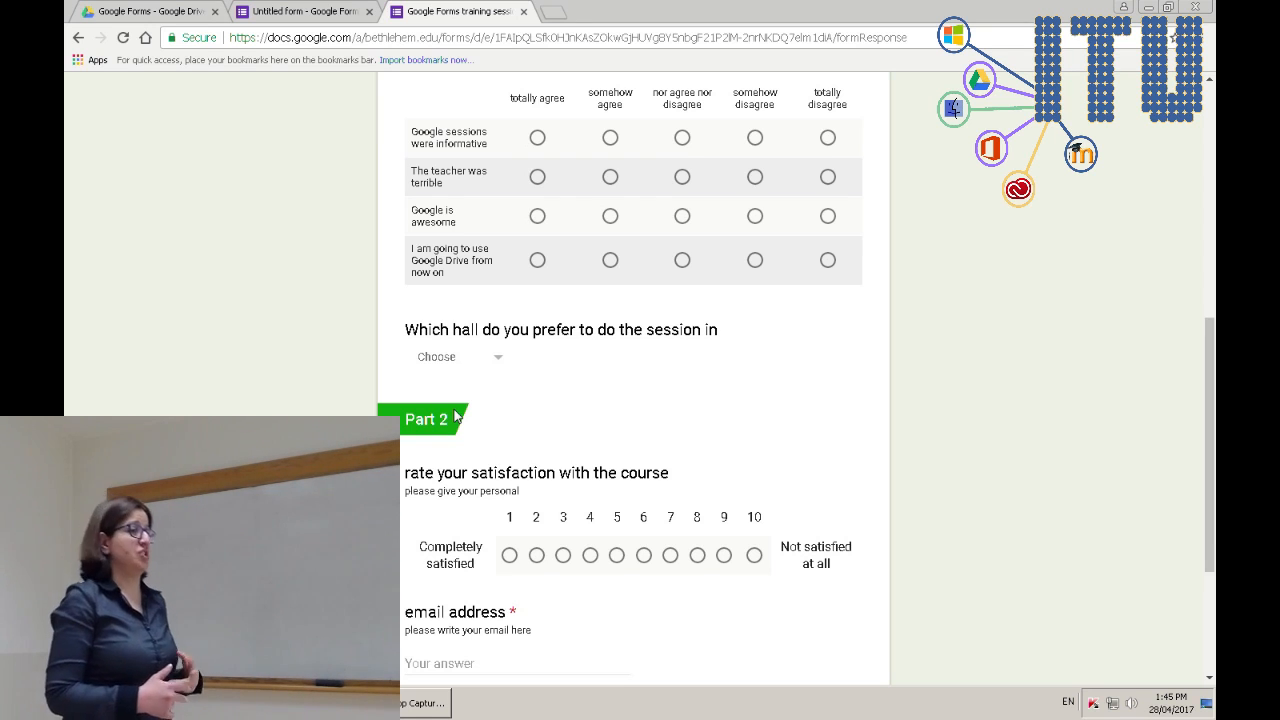
- Return to the form editor and scroll to the Part 2 section card
left_click(300, 11)
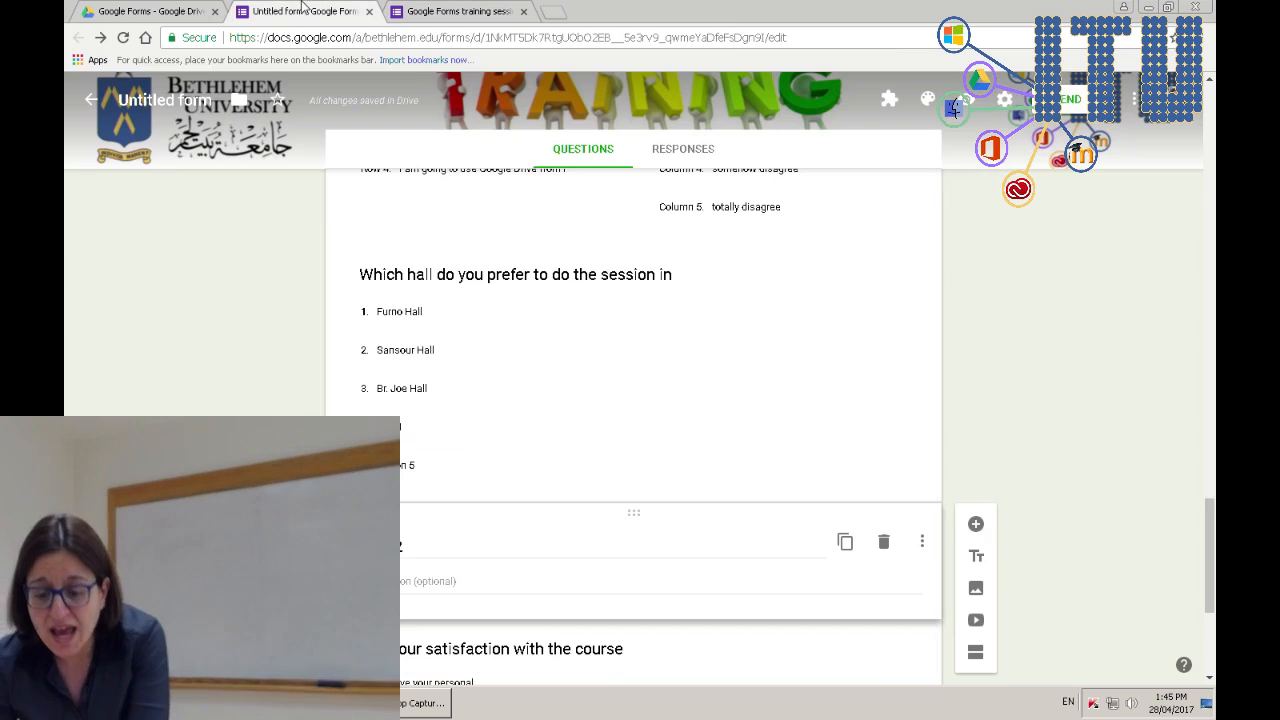
scroll(1080, 558, "down", 3)
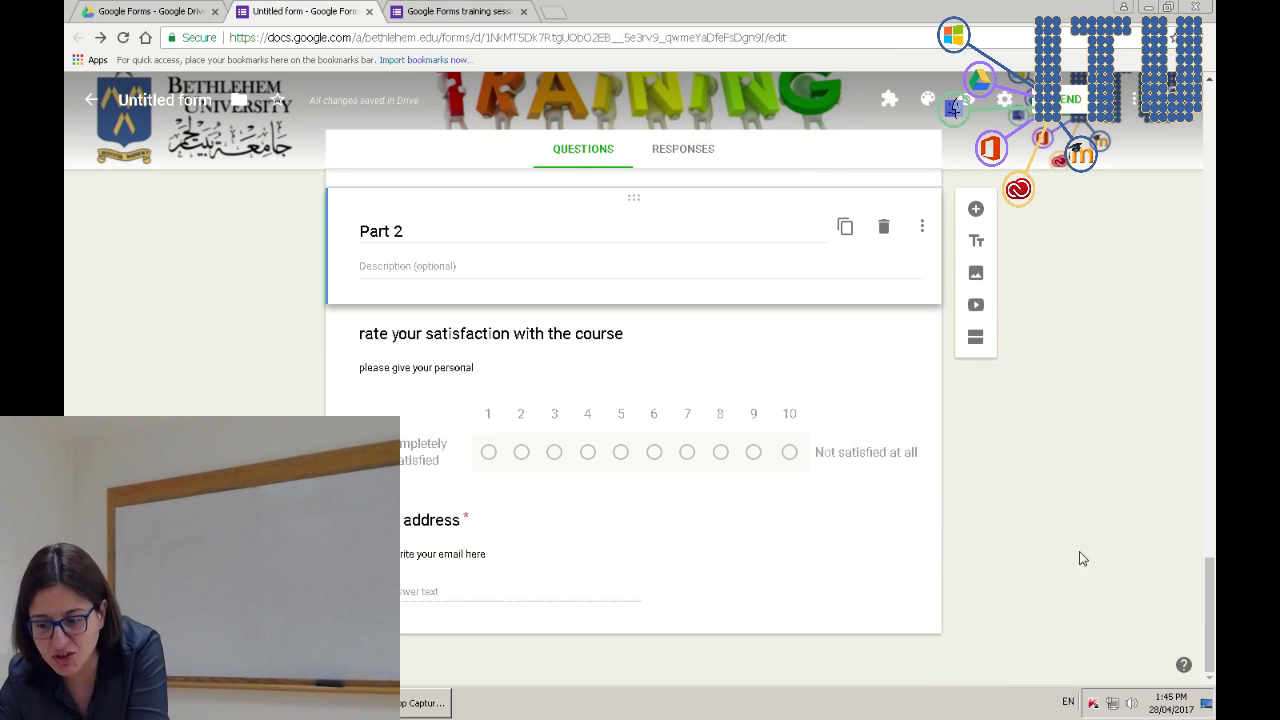
- Embed the ITU channel trailer found by searching YouTube for 'itu bethlehem u', then add a question below it
left_click(976, 307)
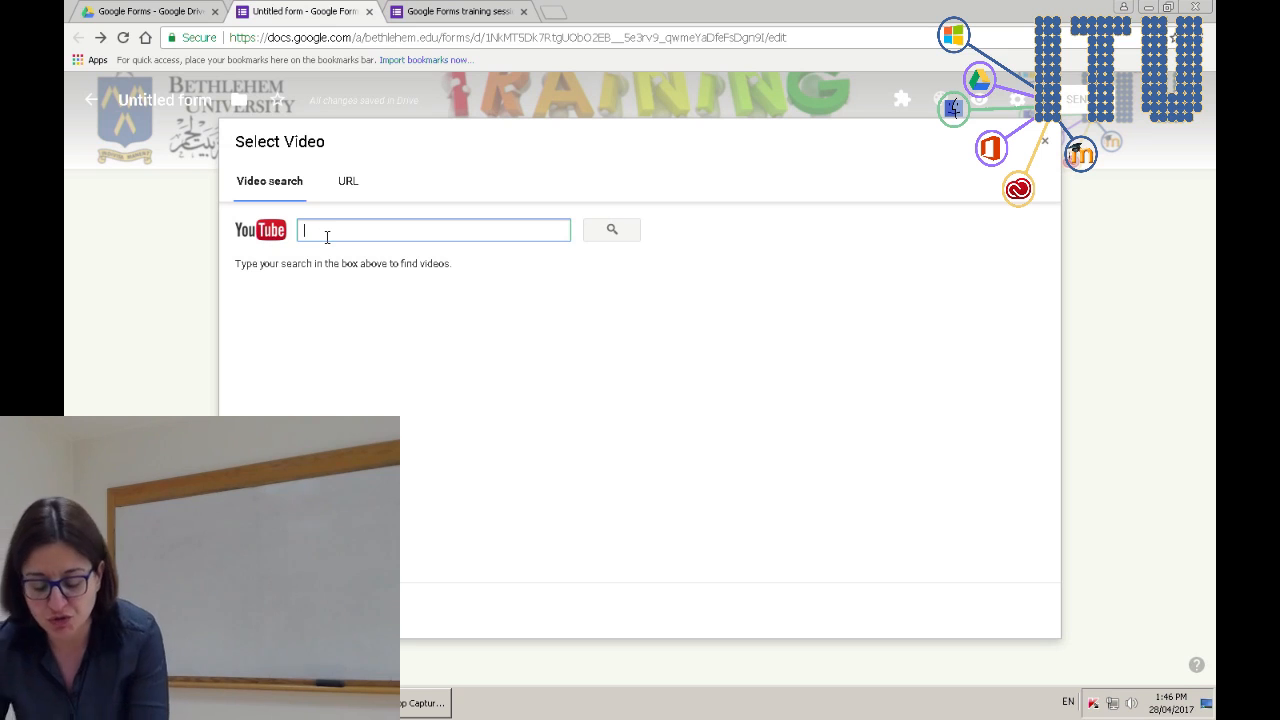
type("itu")
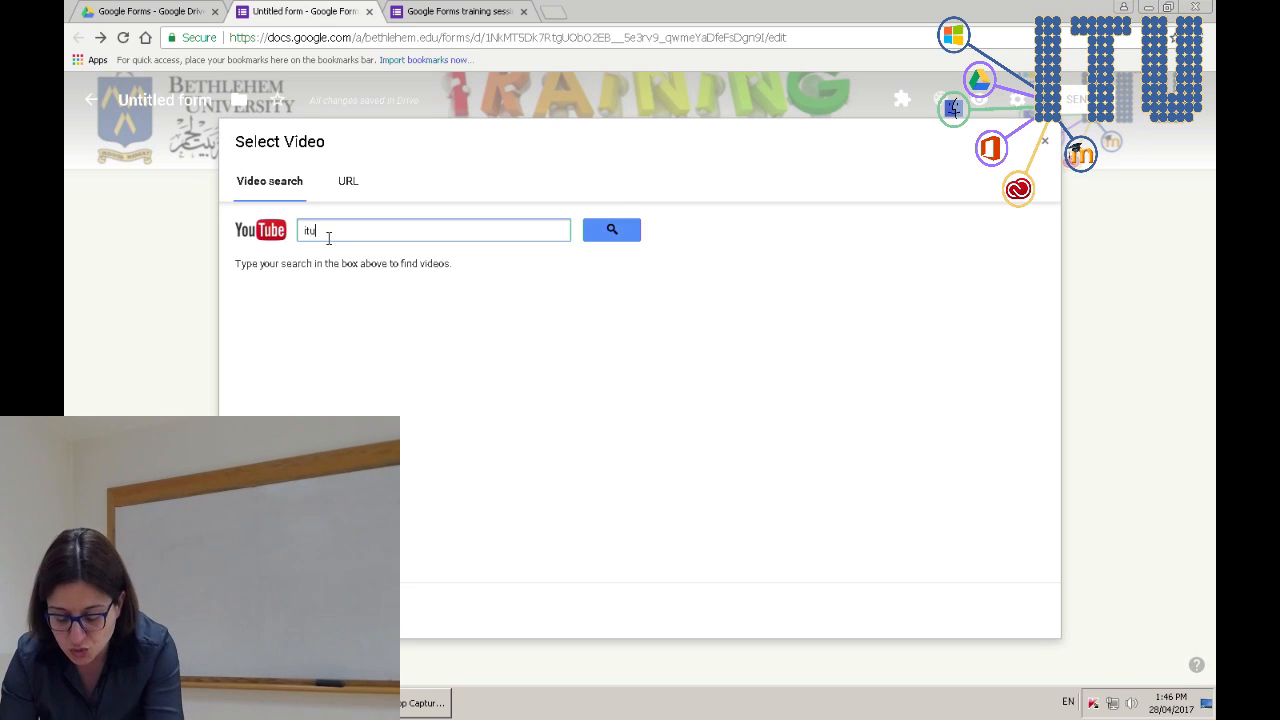
type(" bethlehem university")
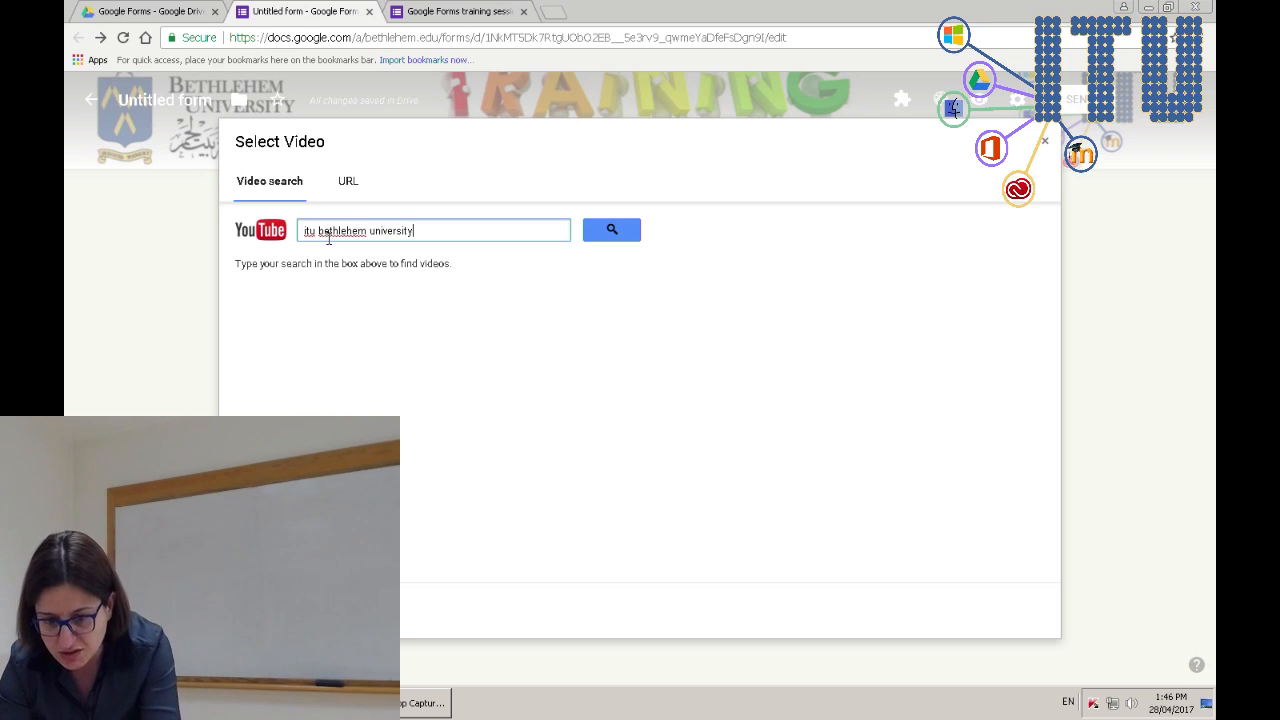
key("Return")
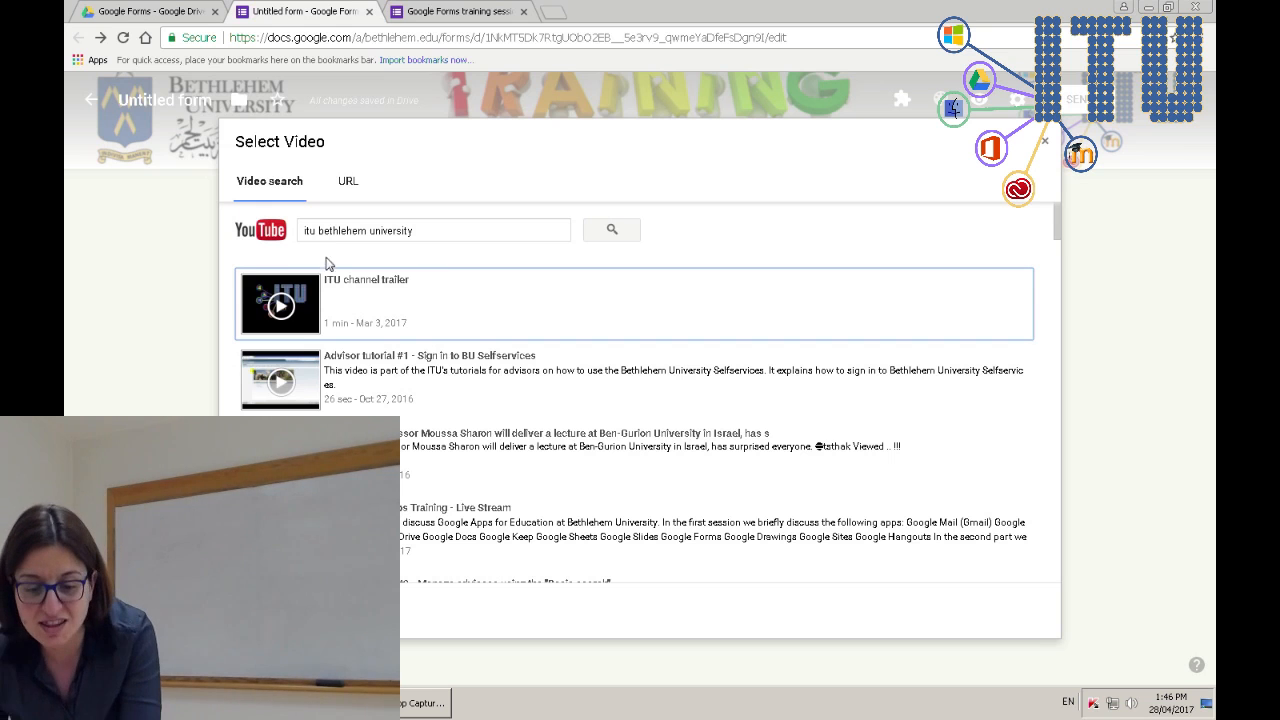
left_click(301, 311)
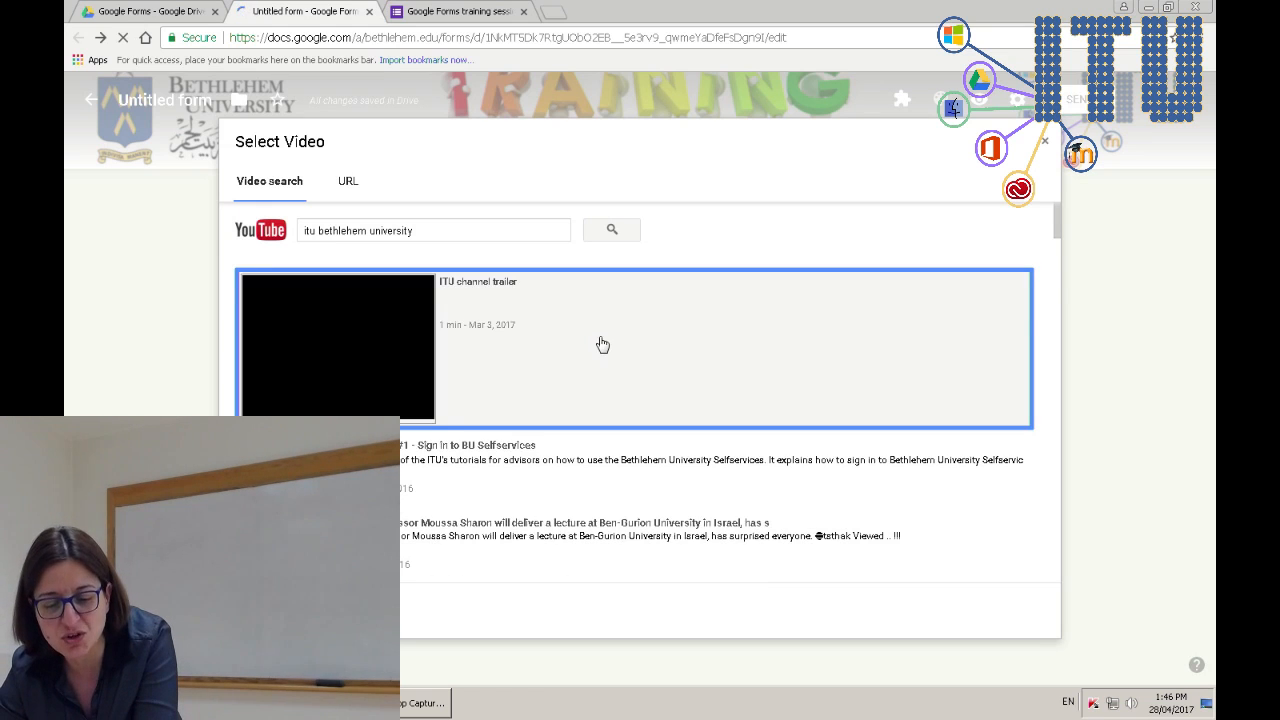
left_click(264, 610)
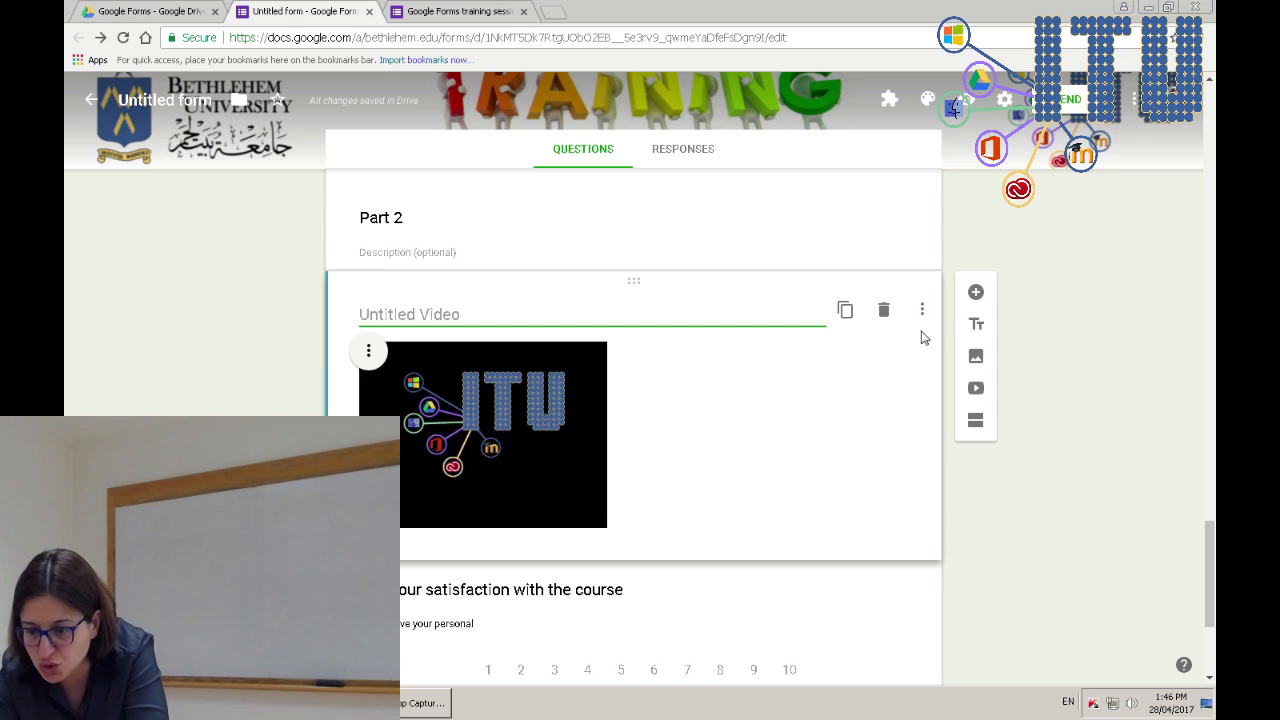
left_click(976, 292)
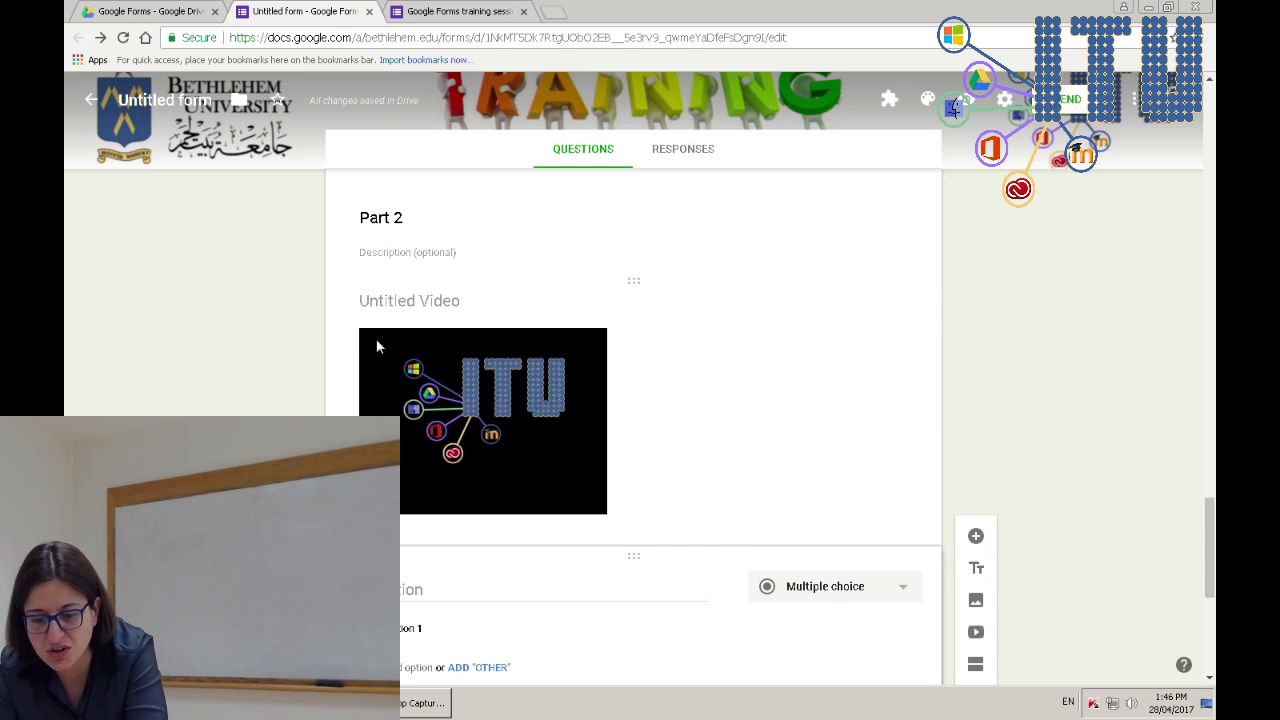
- Reload the editor and live form, then advance to the Part 2 page
key("F5")
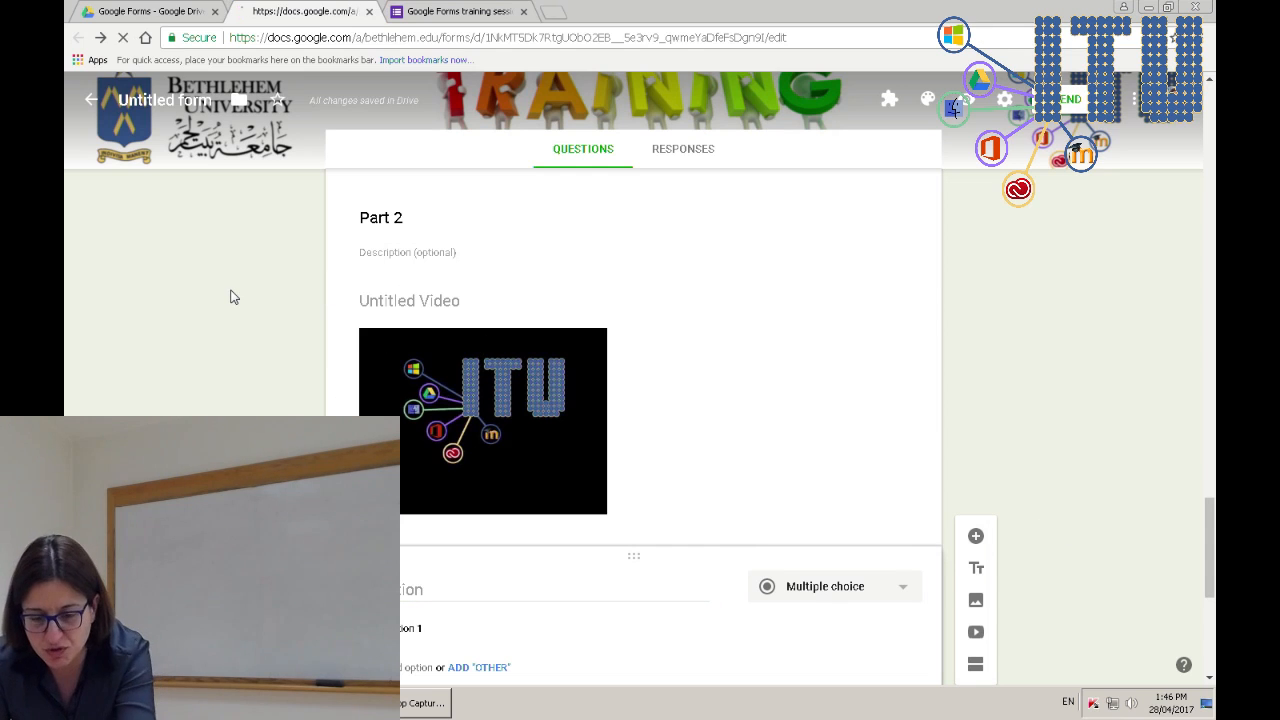
key("ctrl+Tab")
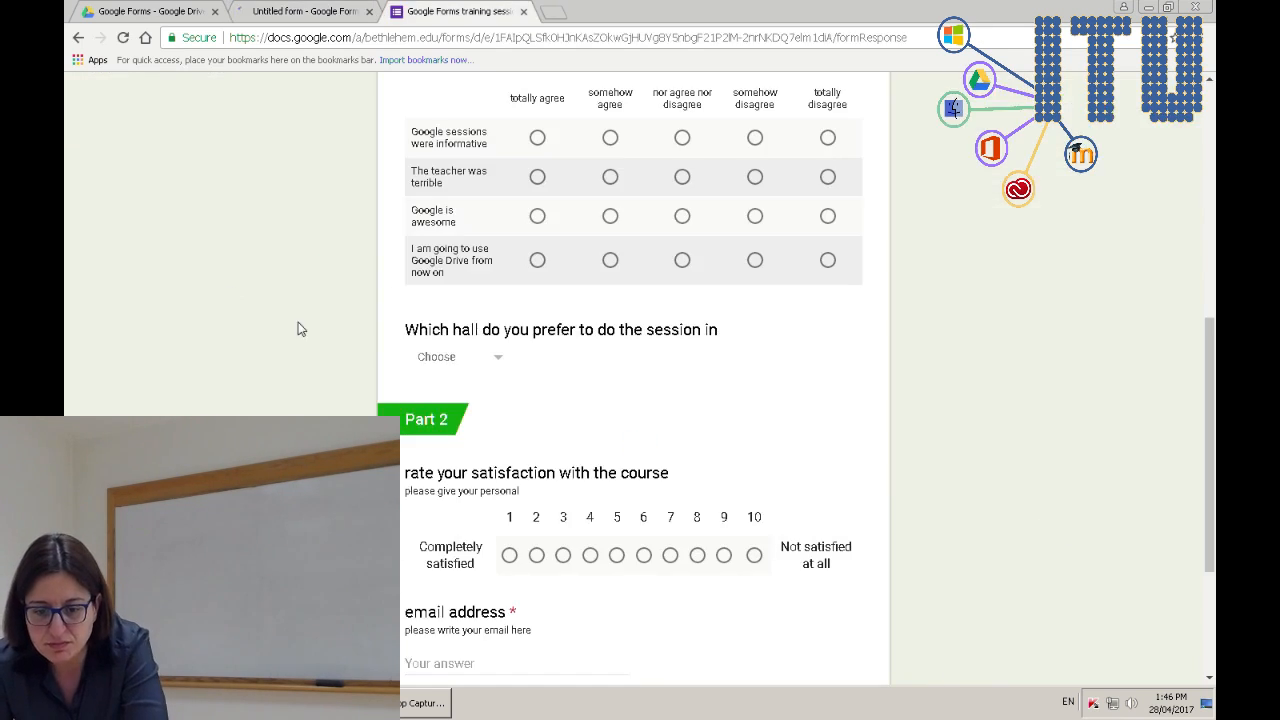
key("F5")
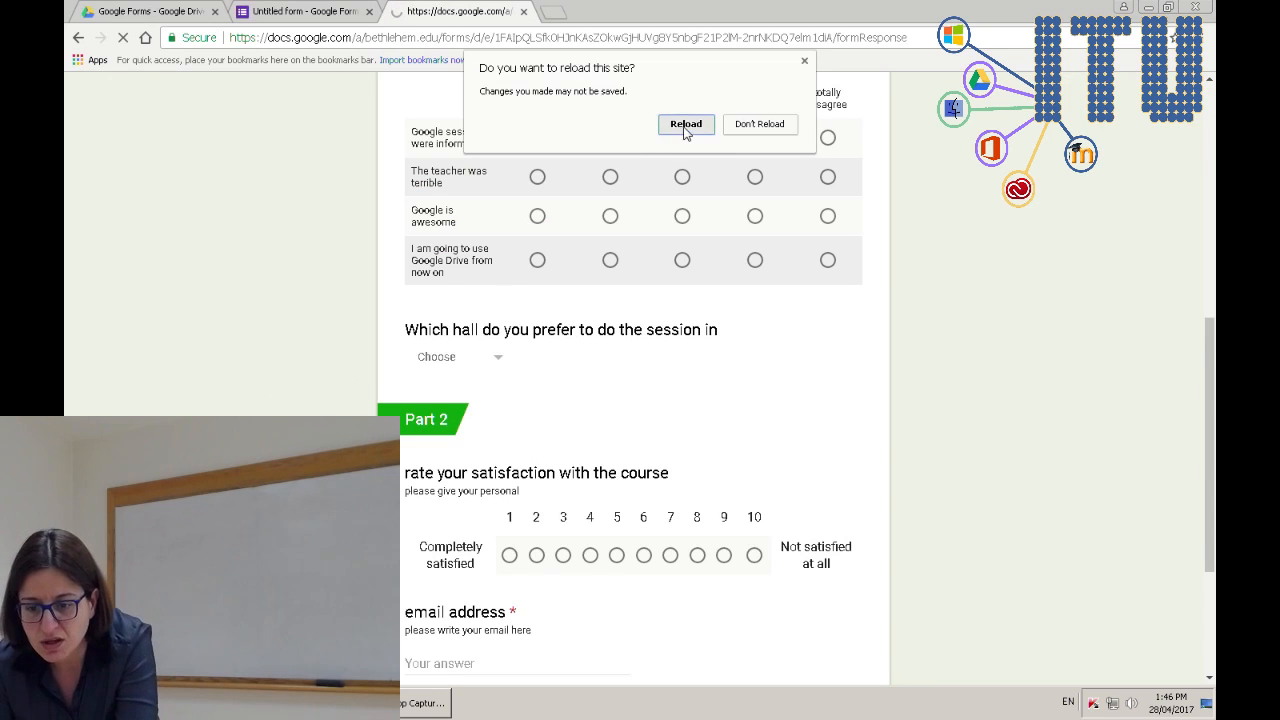
left_click(678, 127)
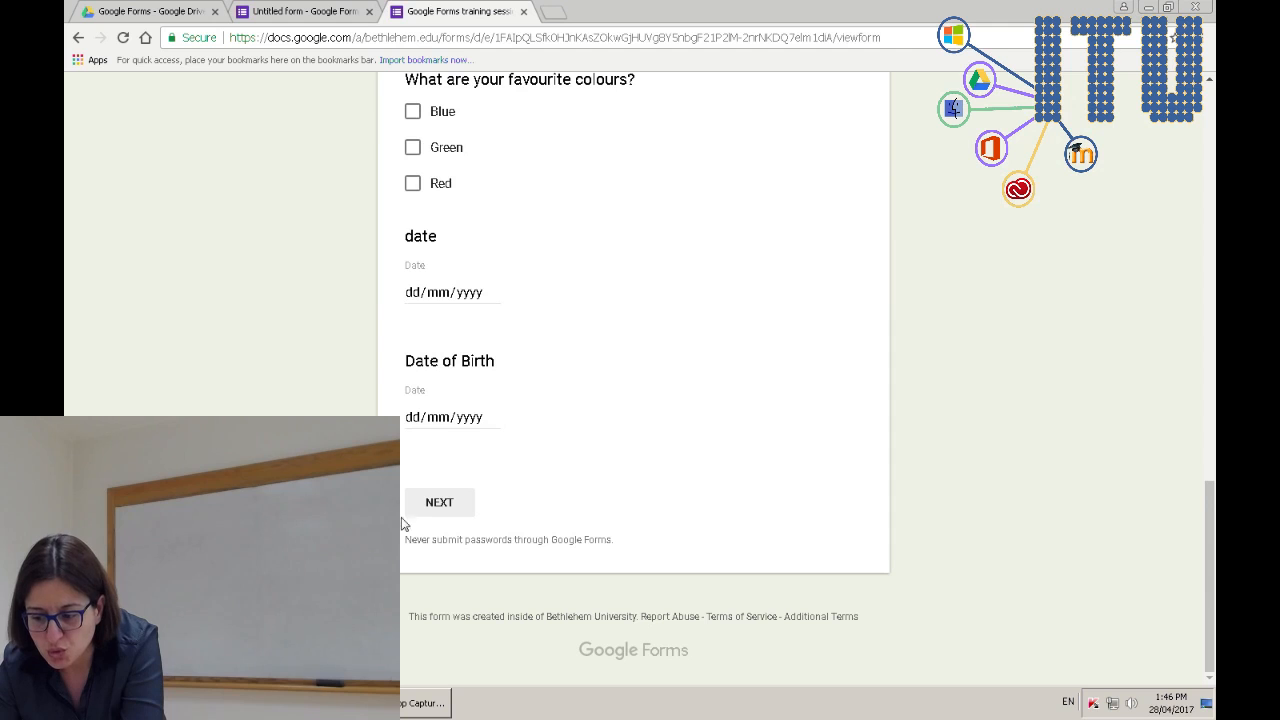
left_click(446, 514)
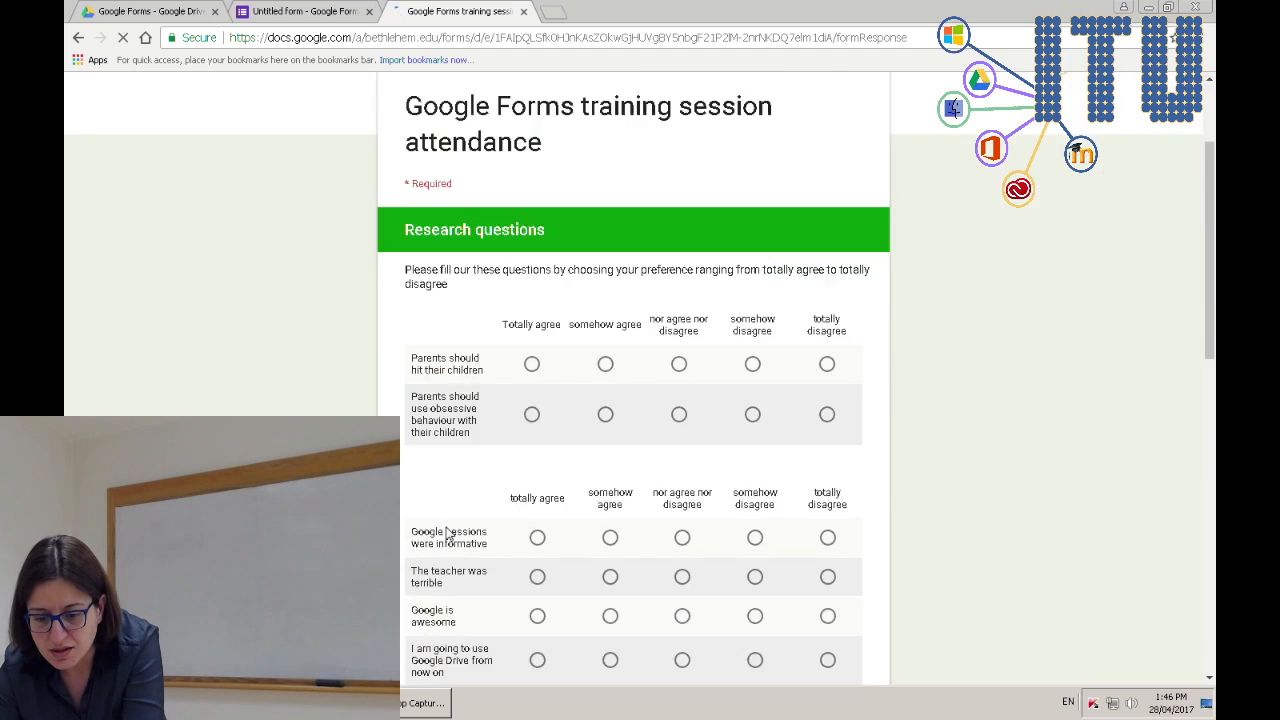
scroll(446, 536, "down", 6)
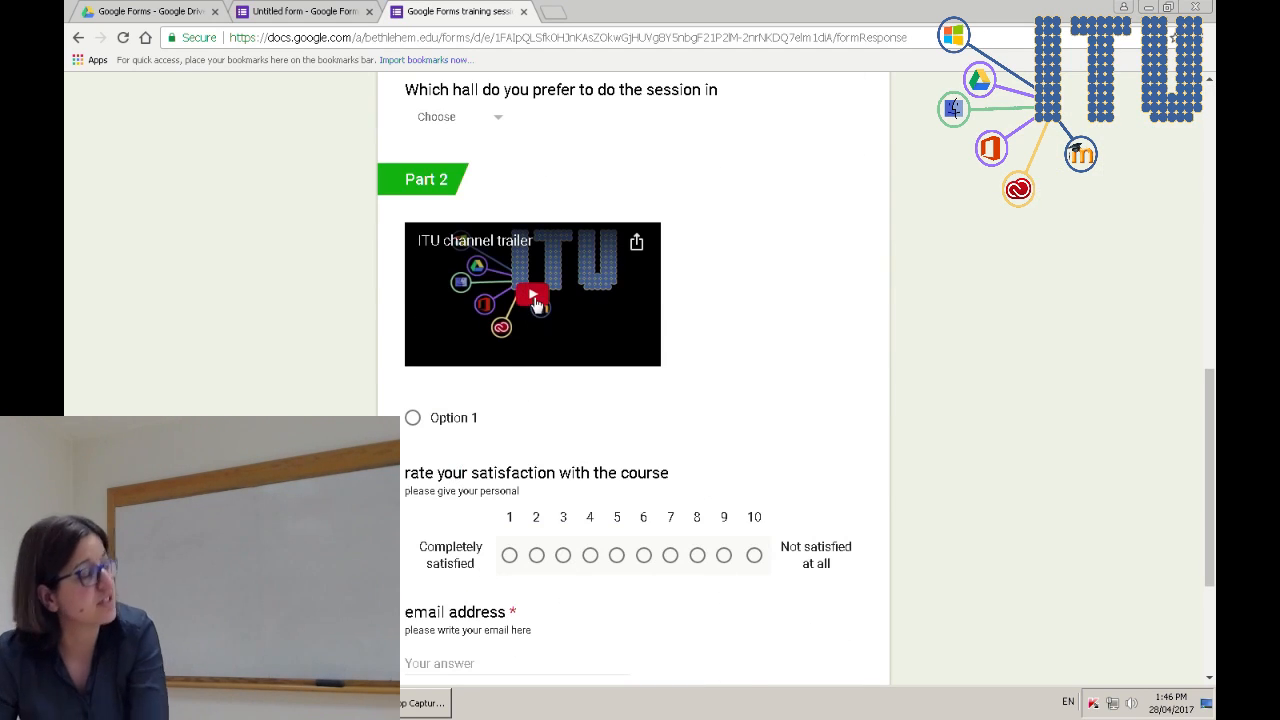
- Play the embedded ITU channel trailer, try full screen, pause it, and return to the editor
left_click(535, 300)
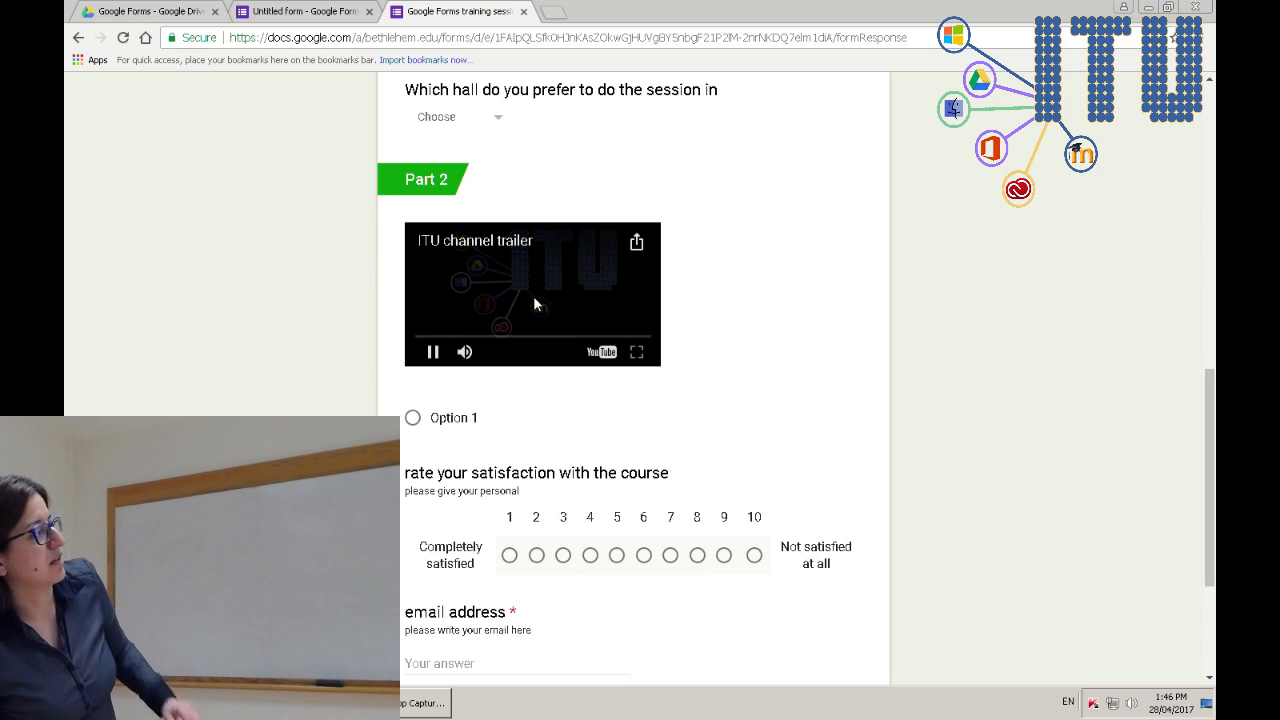
left_click(637, 353)
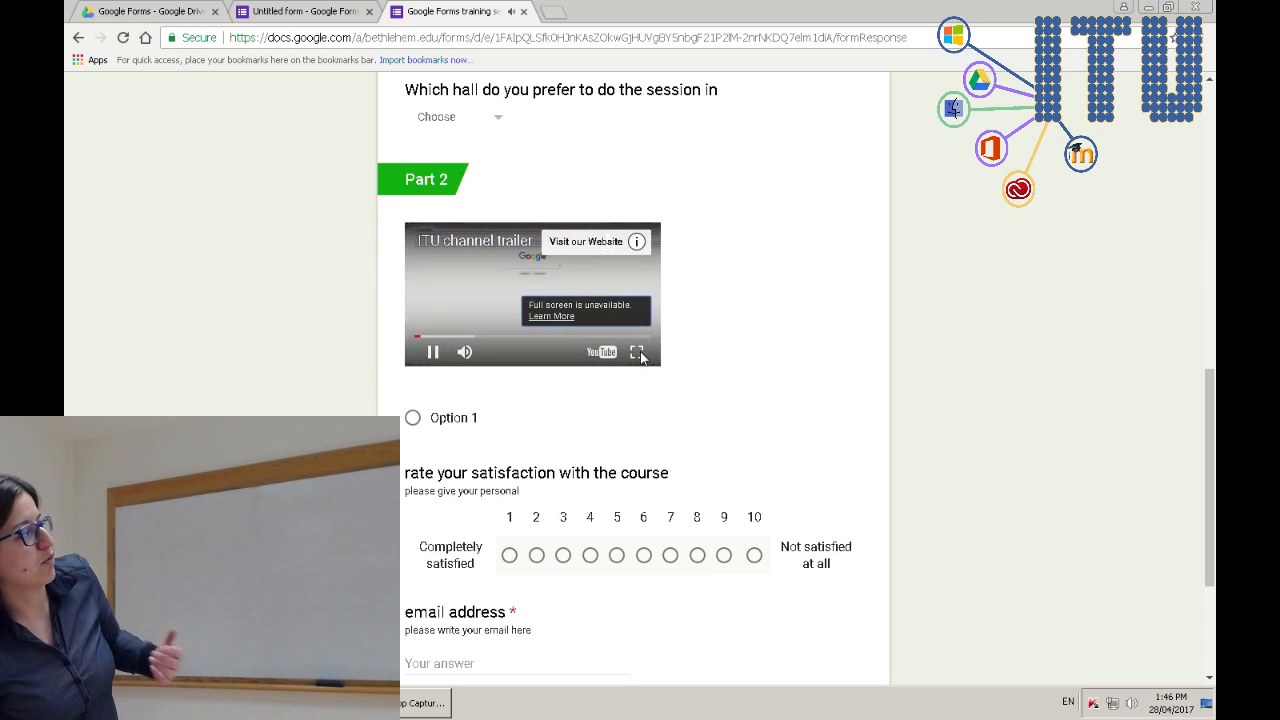
left_click(436, 355)
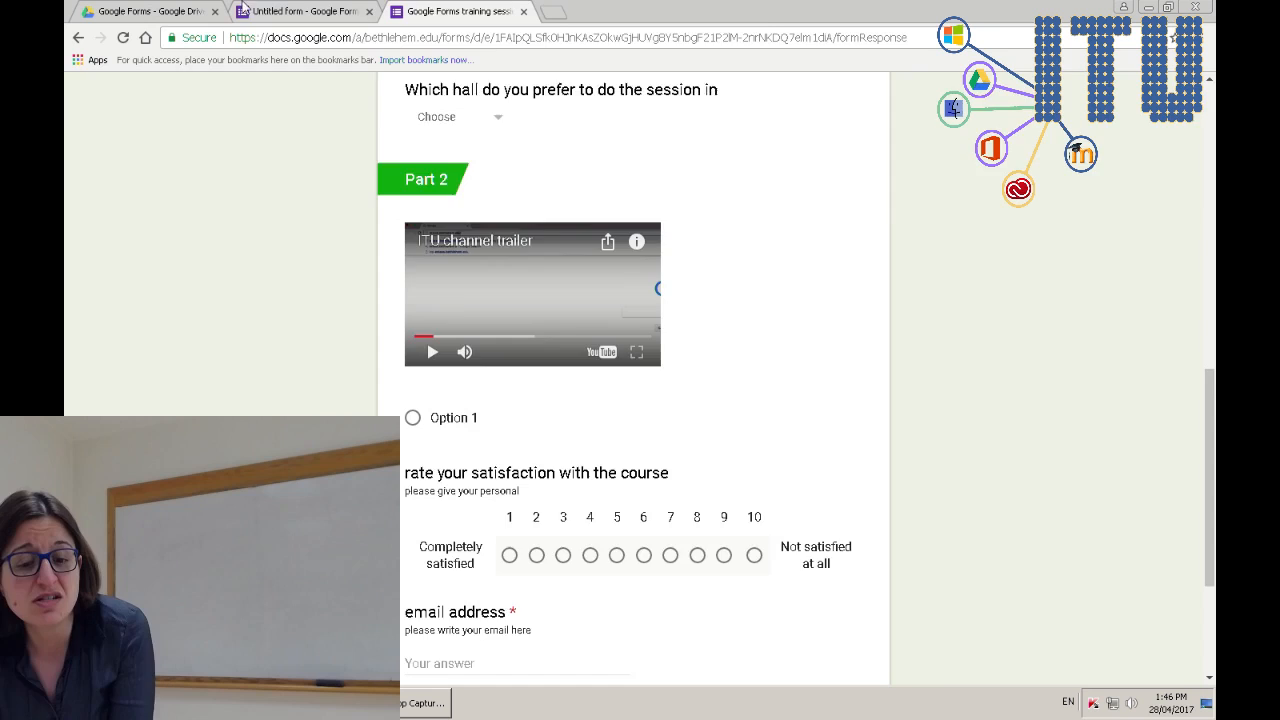
left_click(250, 11)
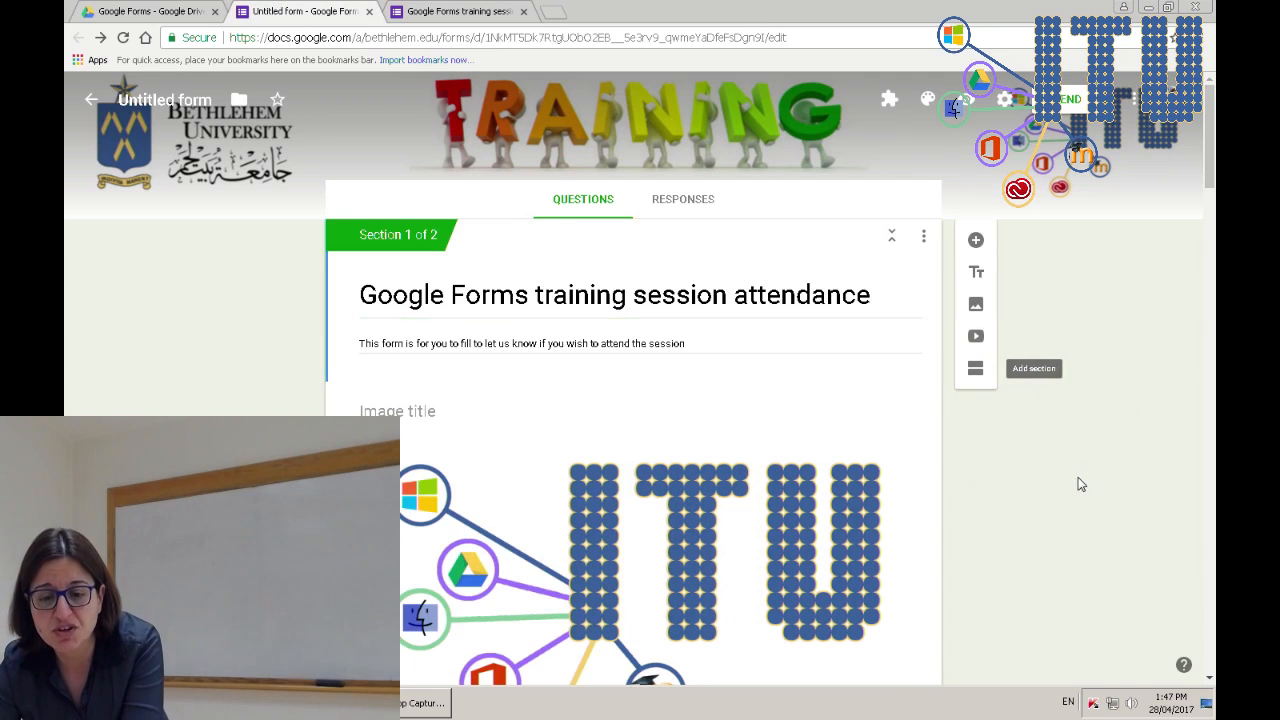
- Check the Research questions section's options menu without changing anything
scroll(1080, 483, "down", 10)
scroll(1080, 483, "down", 4)
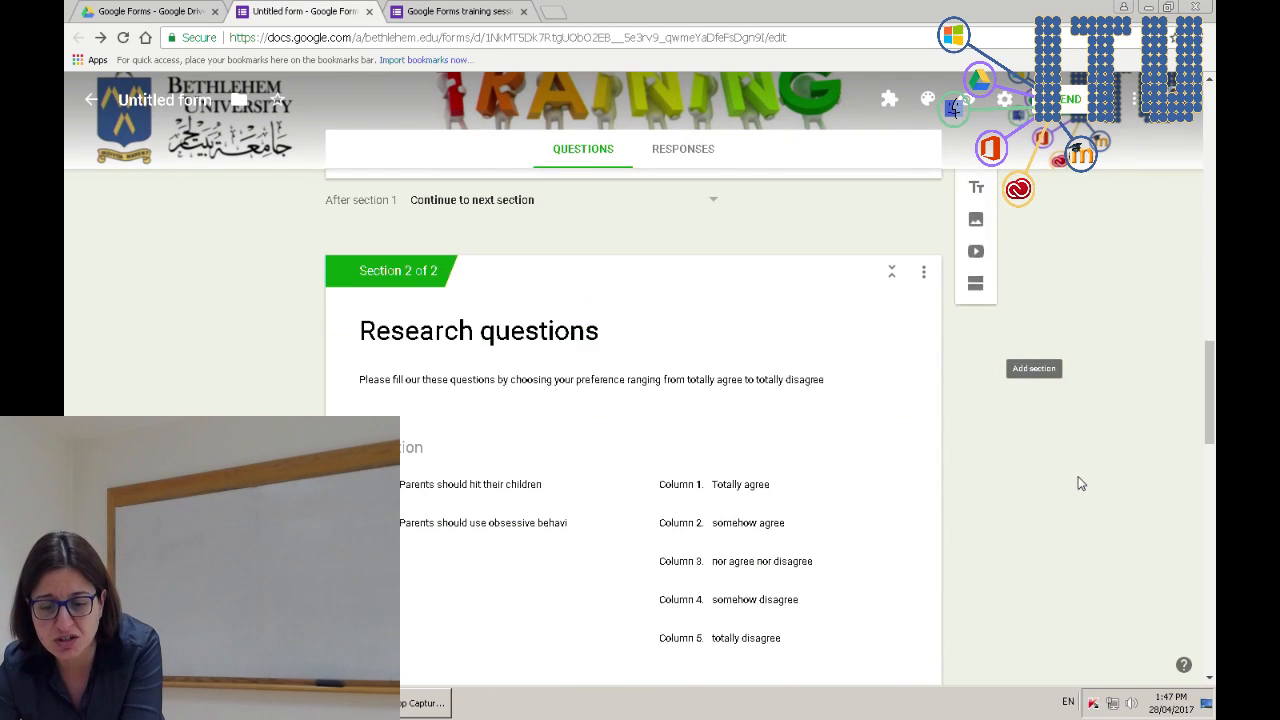
left_click(925, 278)
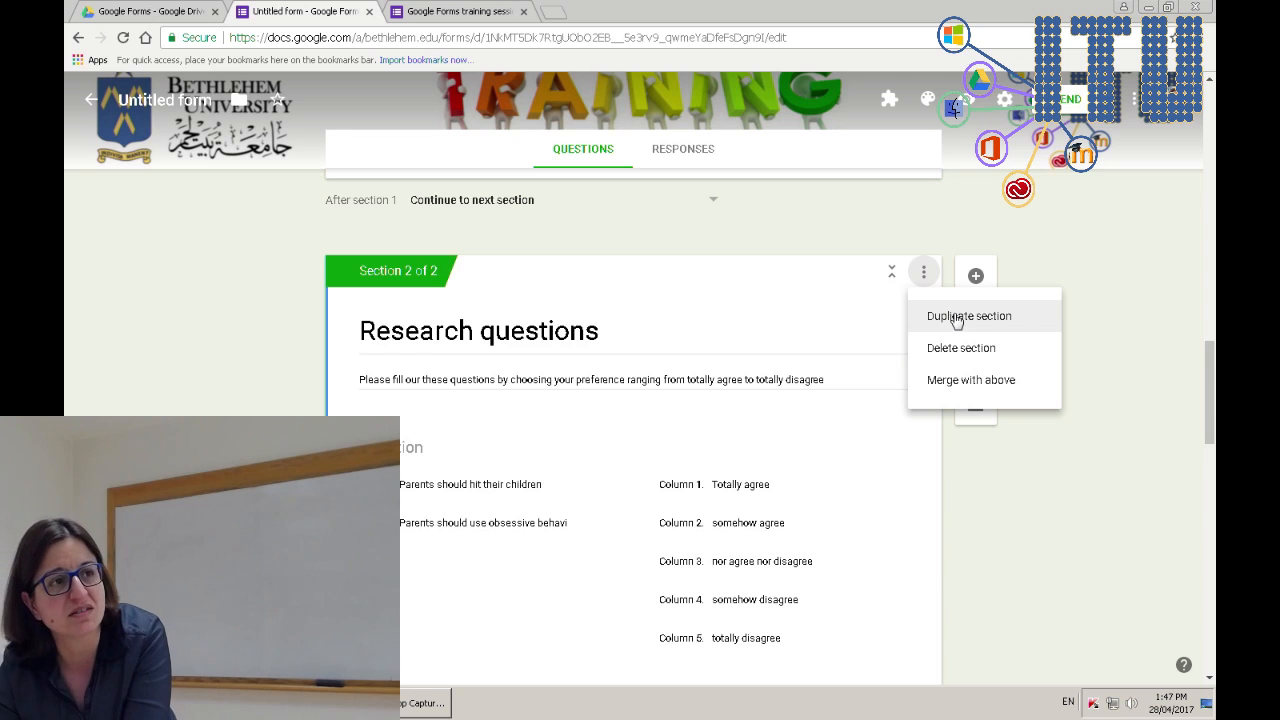
left_click(222, 335)
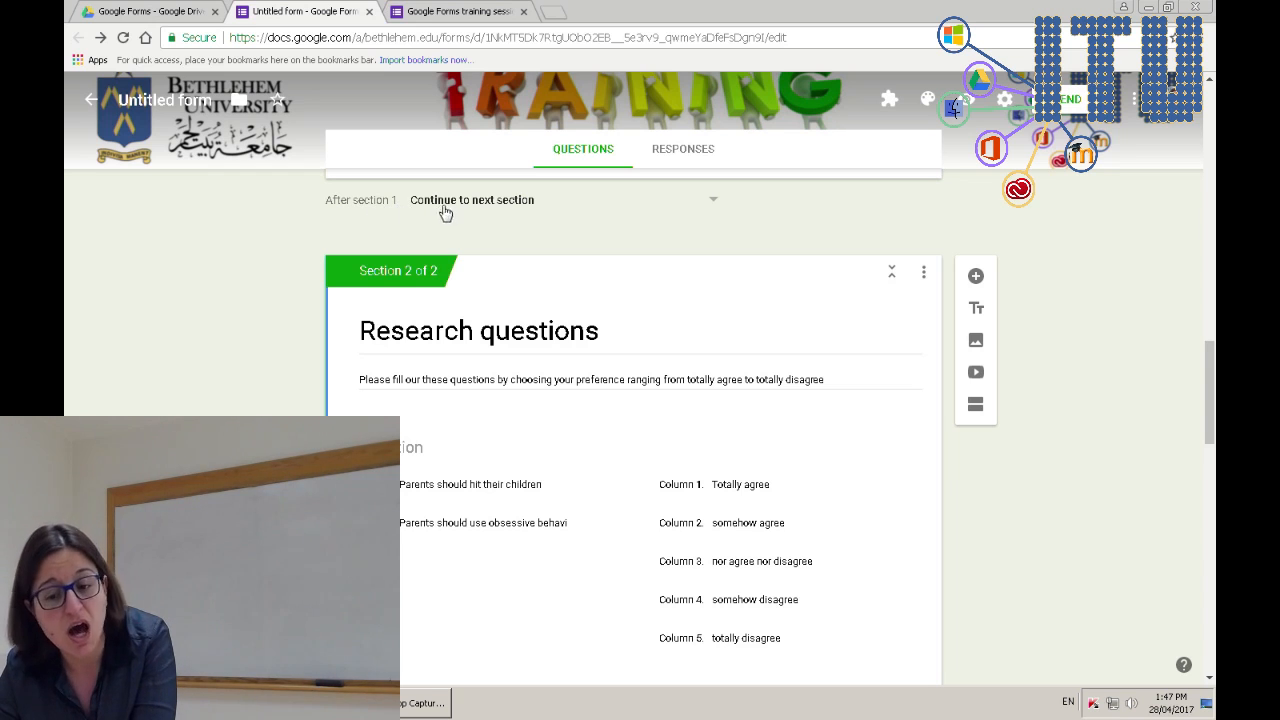
- Review where section 1 leads, leave it unchanged, and scroll down to the email question
left_click(513, 210)
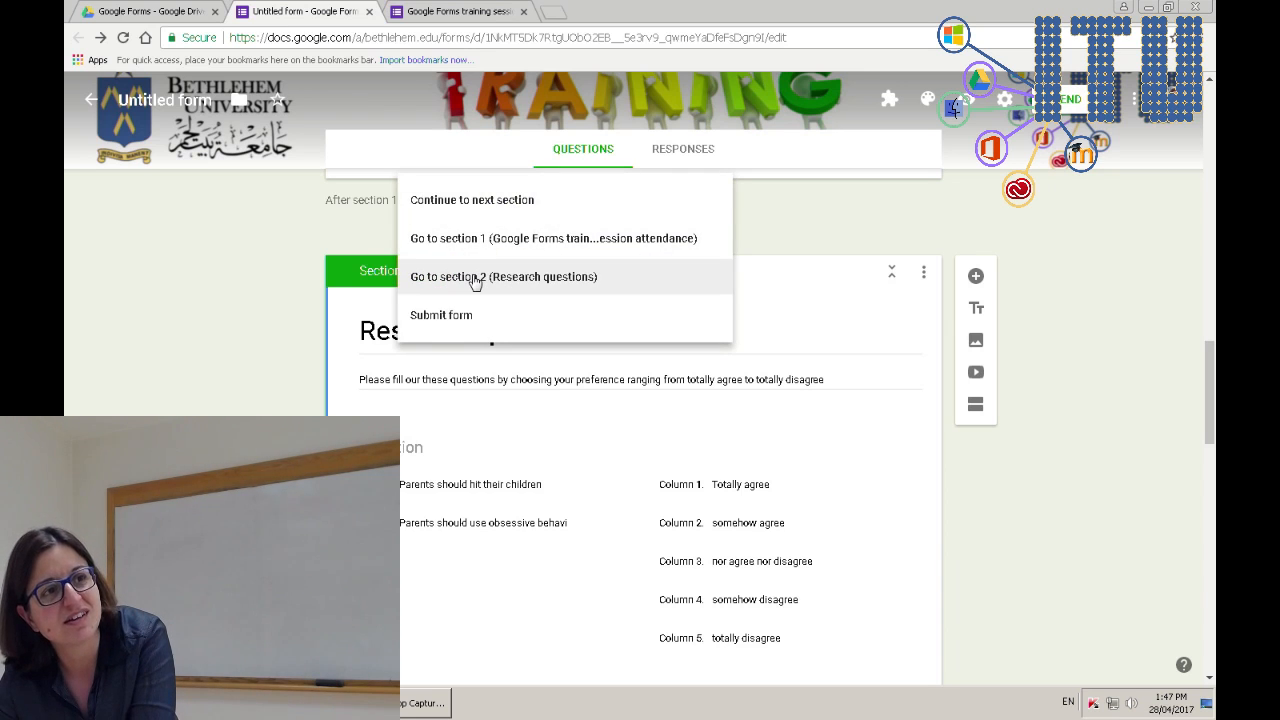
left_click(288, 220)
scroll(288, 271, "down", 5)
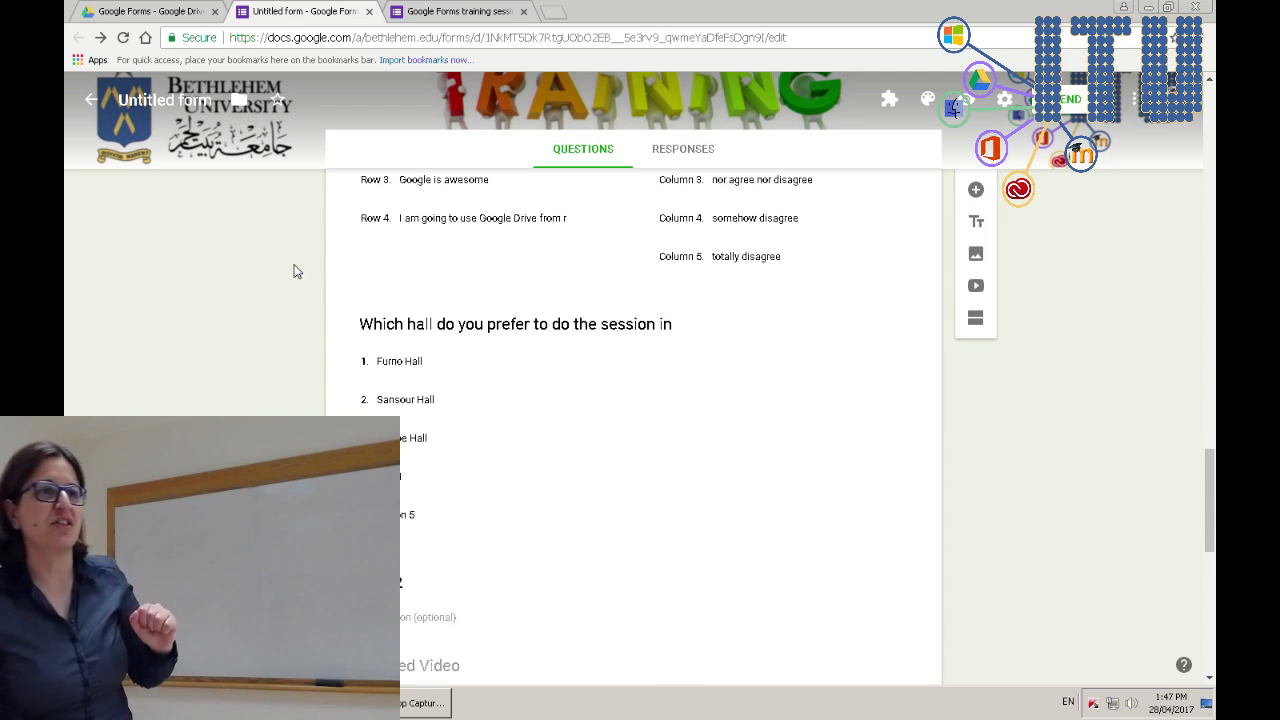
scroll(462, 296, "down", 10)
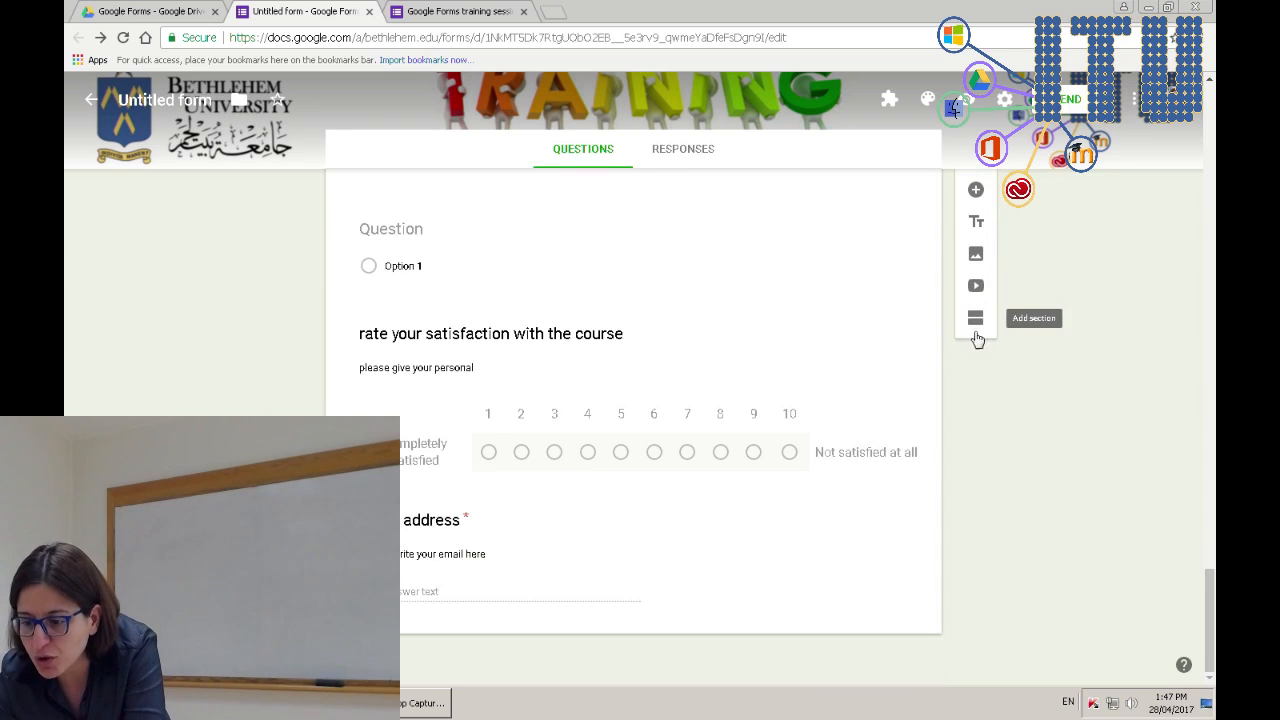
- Add a new section after the email question and set section 1 to go to section 3
left_click(700, 605)
left_click(975, 518)
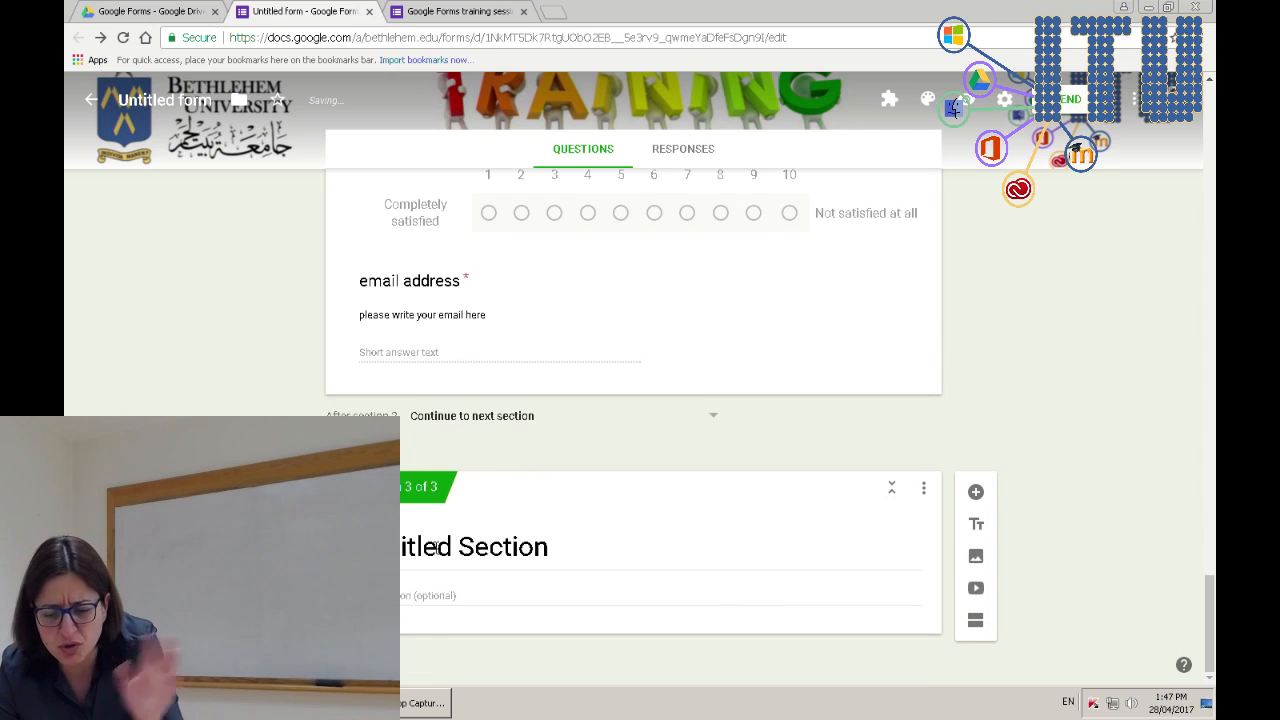
scroll(633, 420, "up", 10)
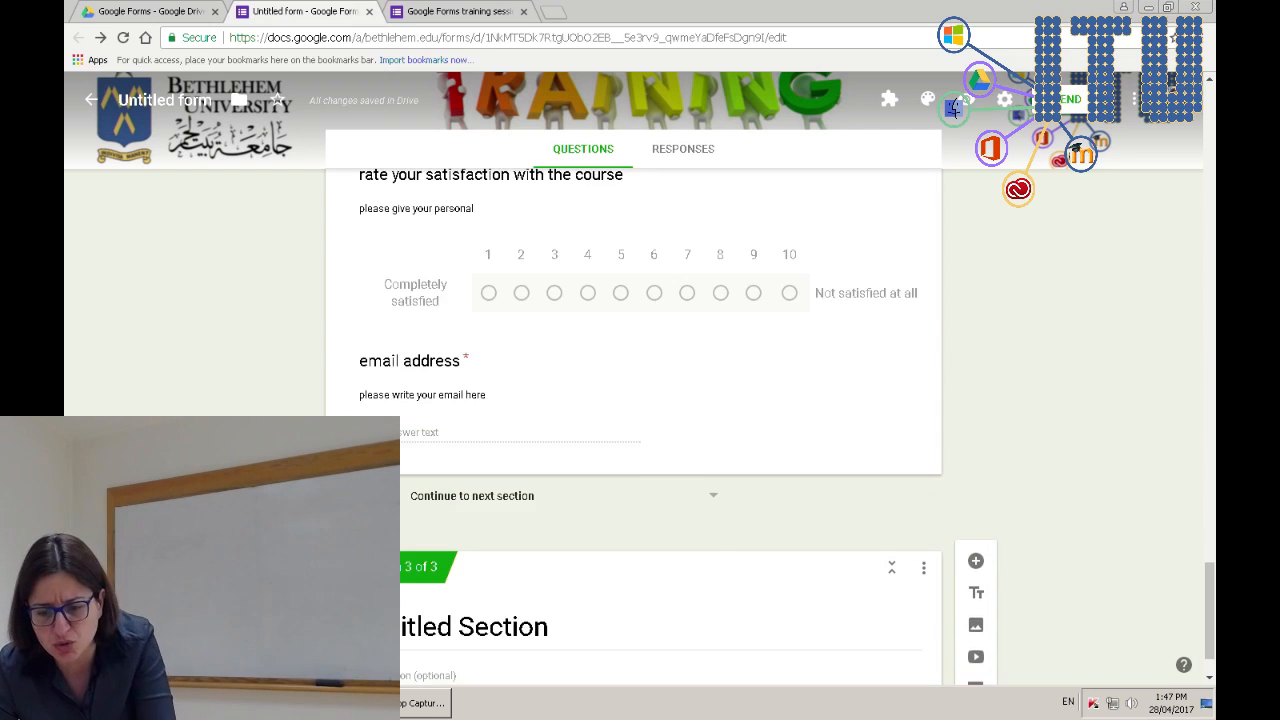
scroll(413, 456, "up", 3)
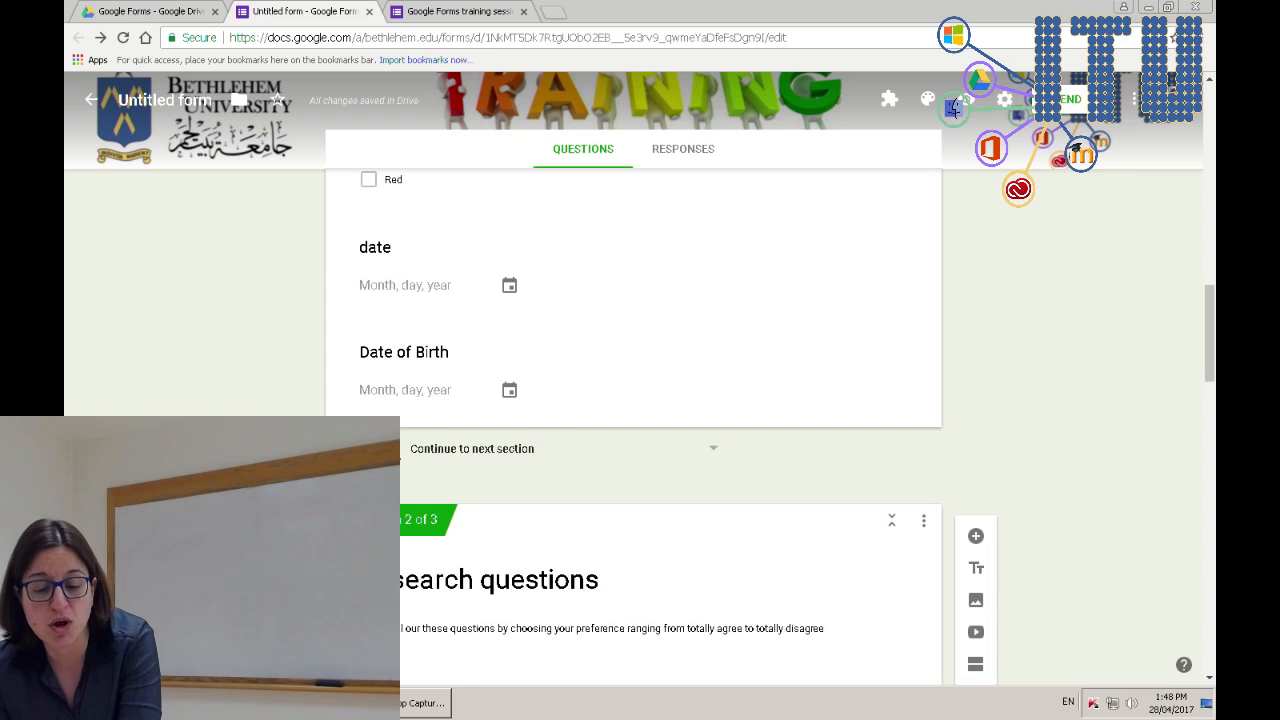
left_click(463, 456)
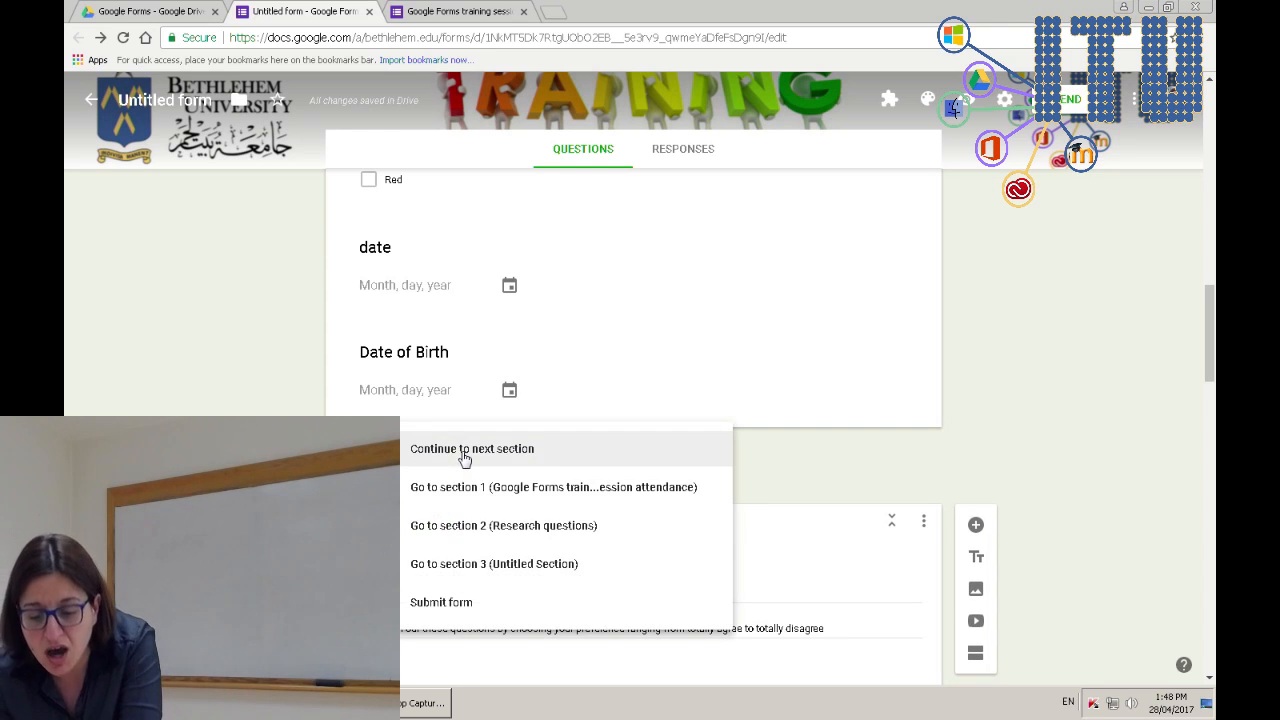
left_click(463, 566)
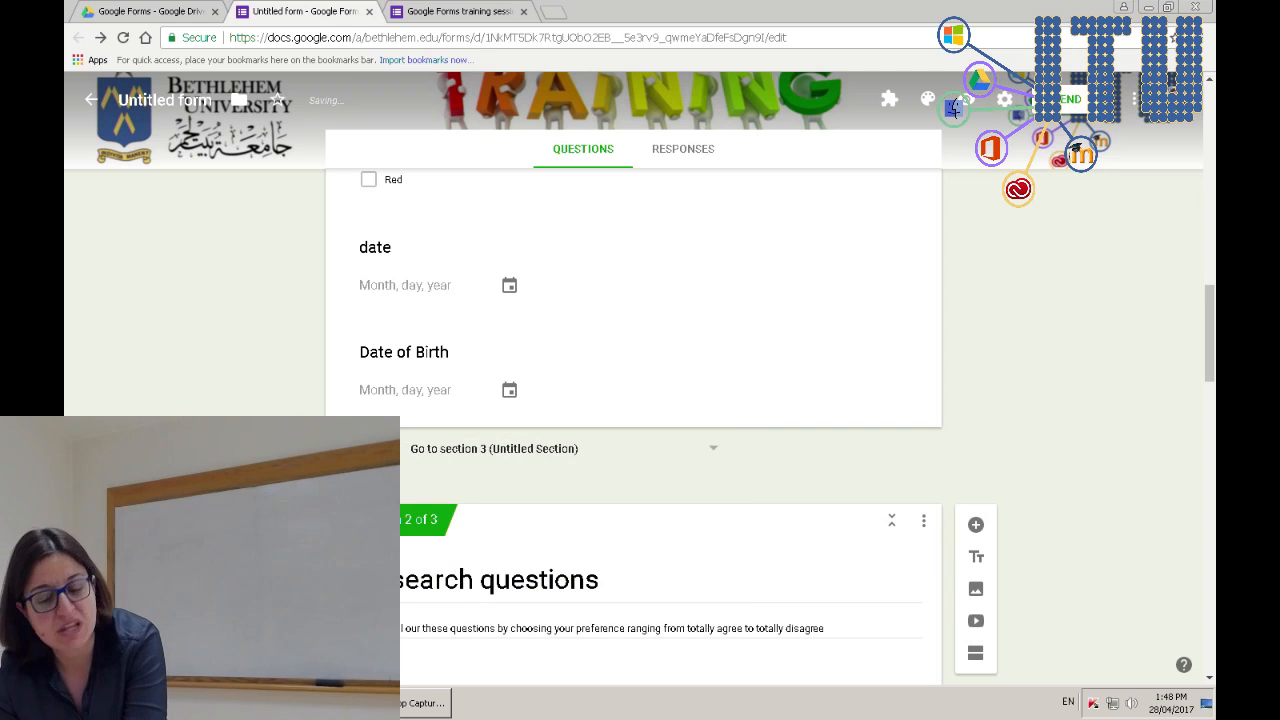
left_click(452, 11)
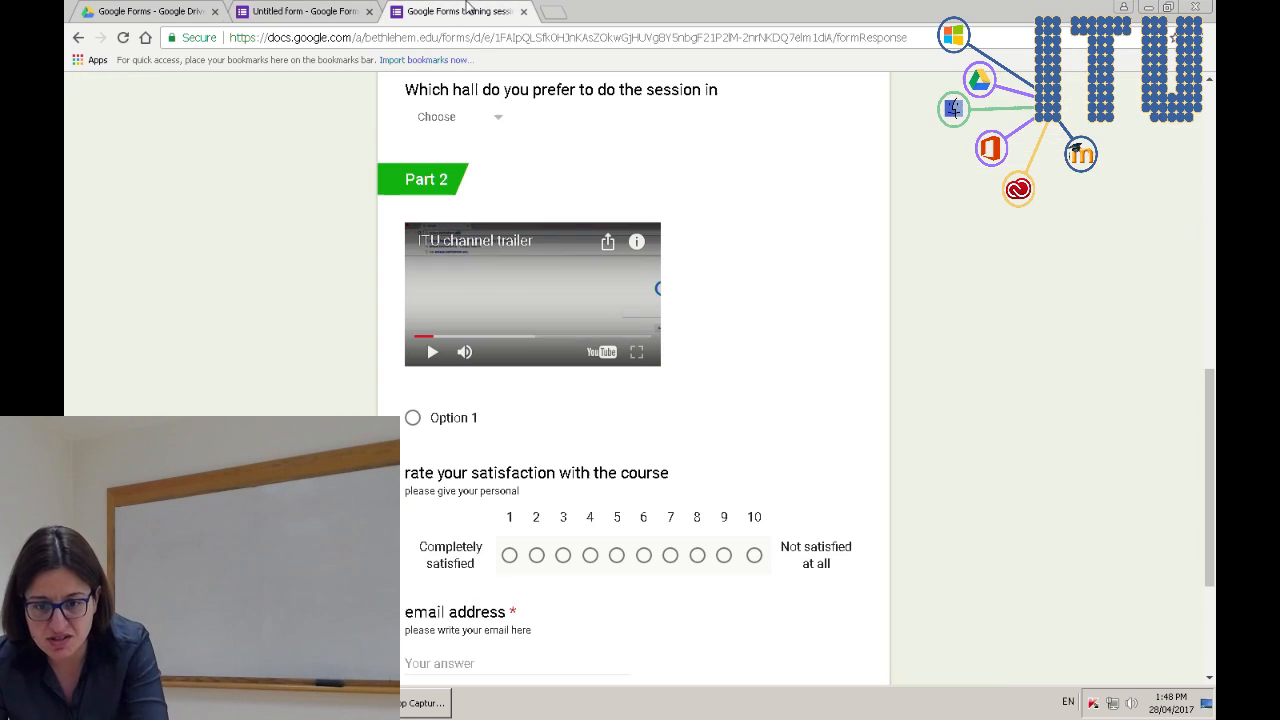
key("F5")
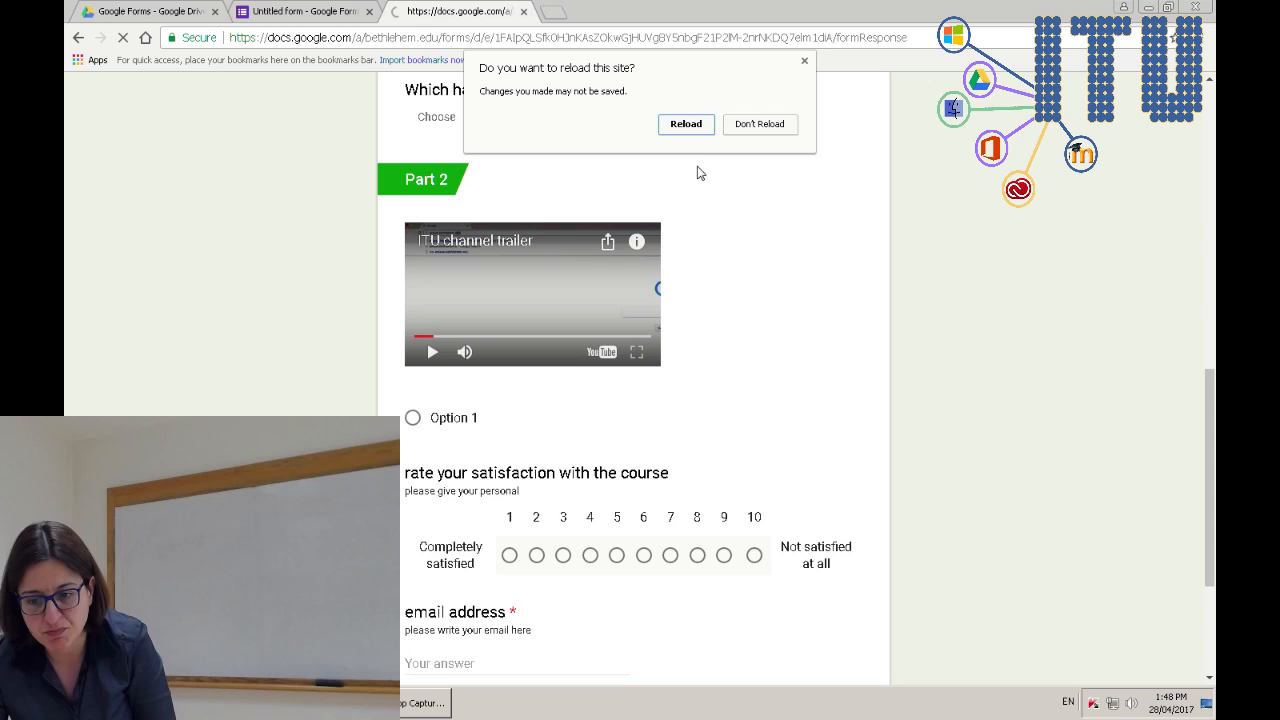
left_click(700, 125)
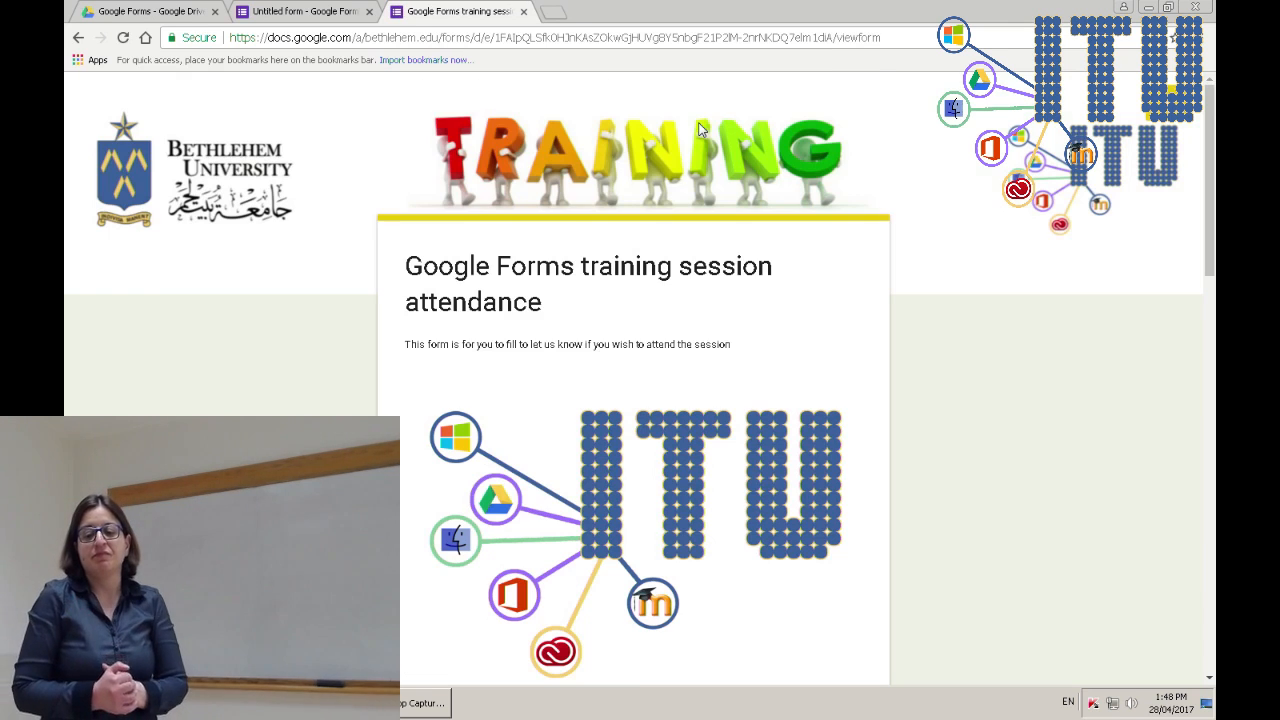
scroll(685, 246, "down", 15)
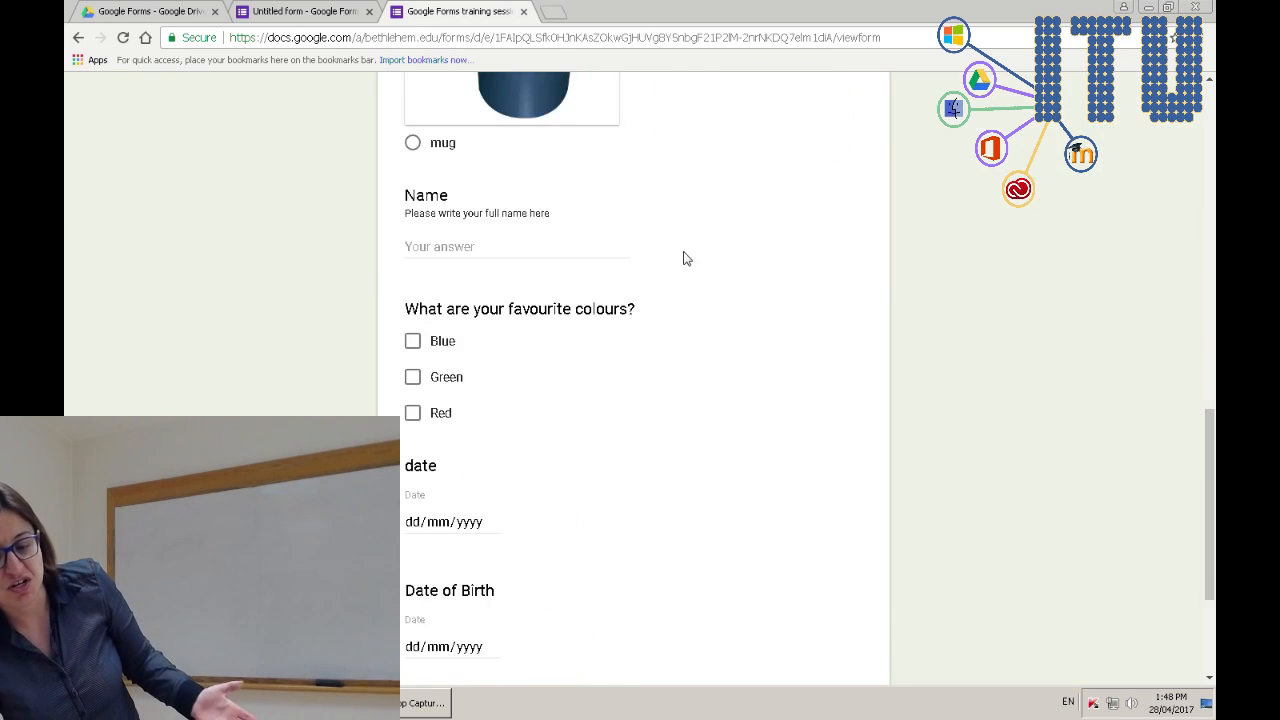
left_click(458, 503)
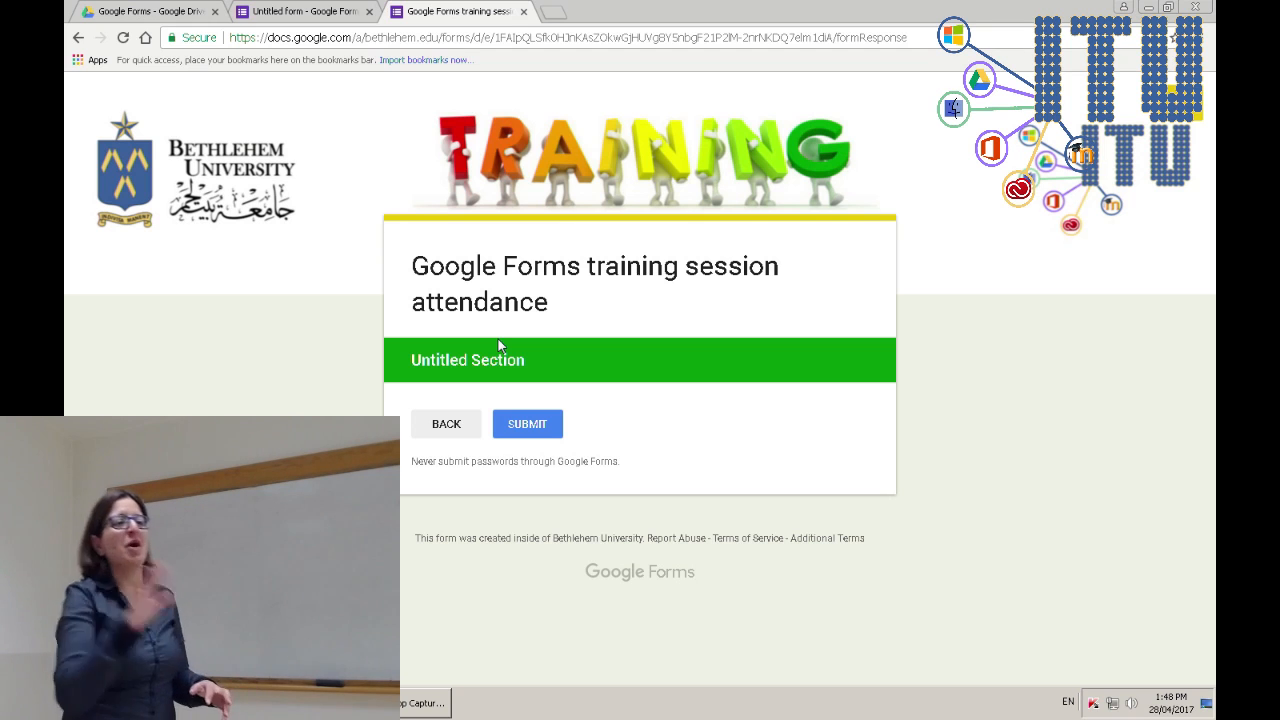
left_click(346, 10)
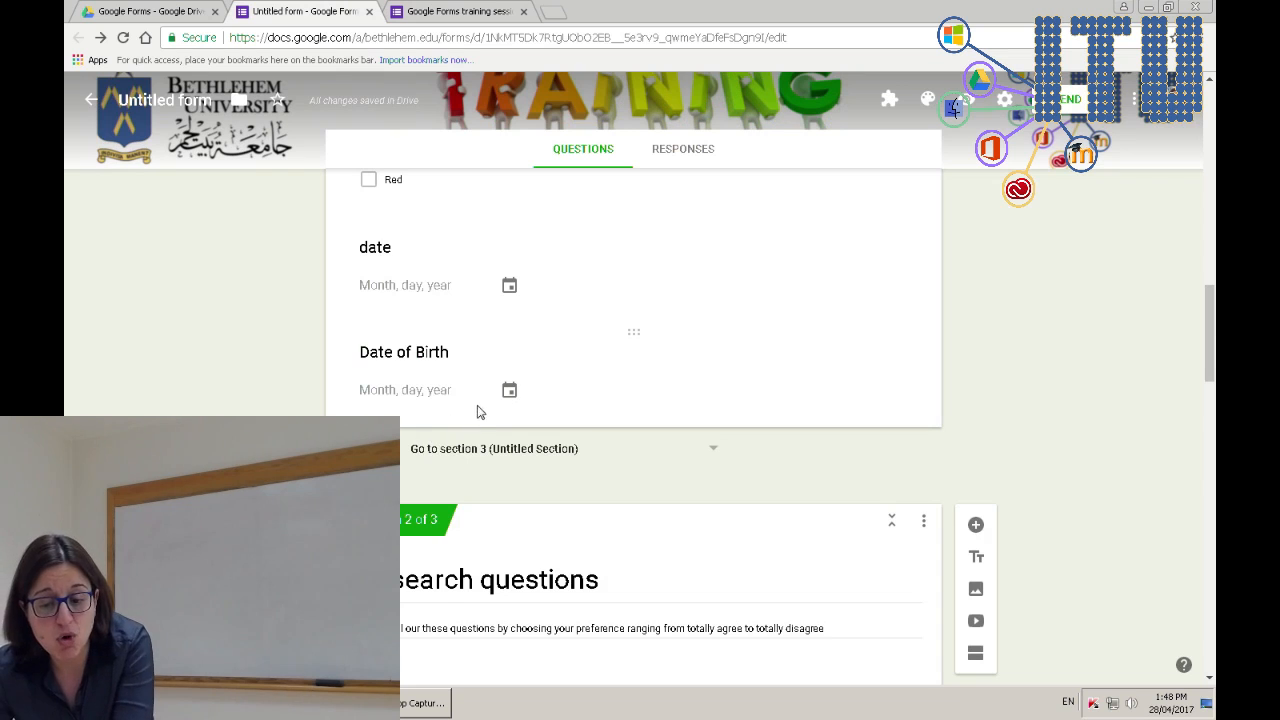
- Inspect the Date of Birth question's extra options without changing anything
left_click(450, 400)
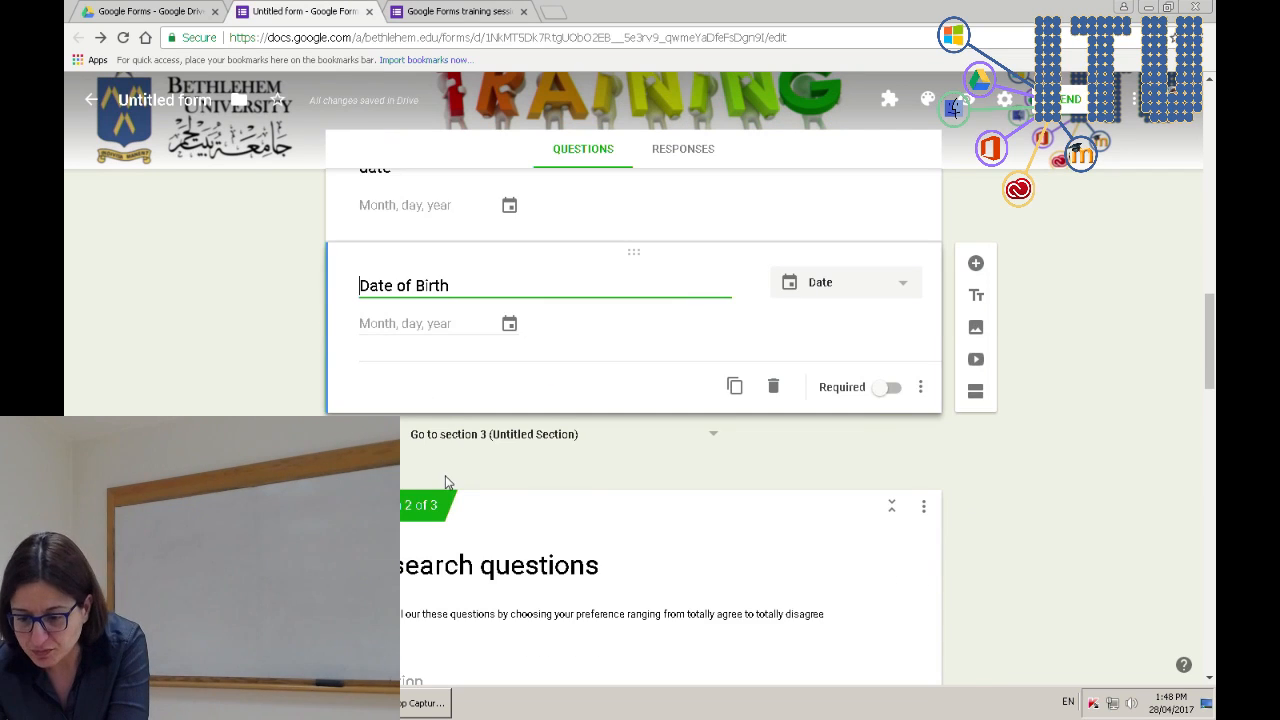
left_click(920, 387)
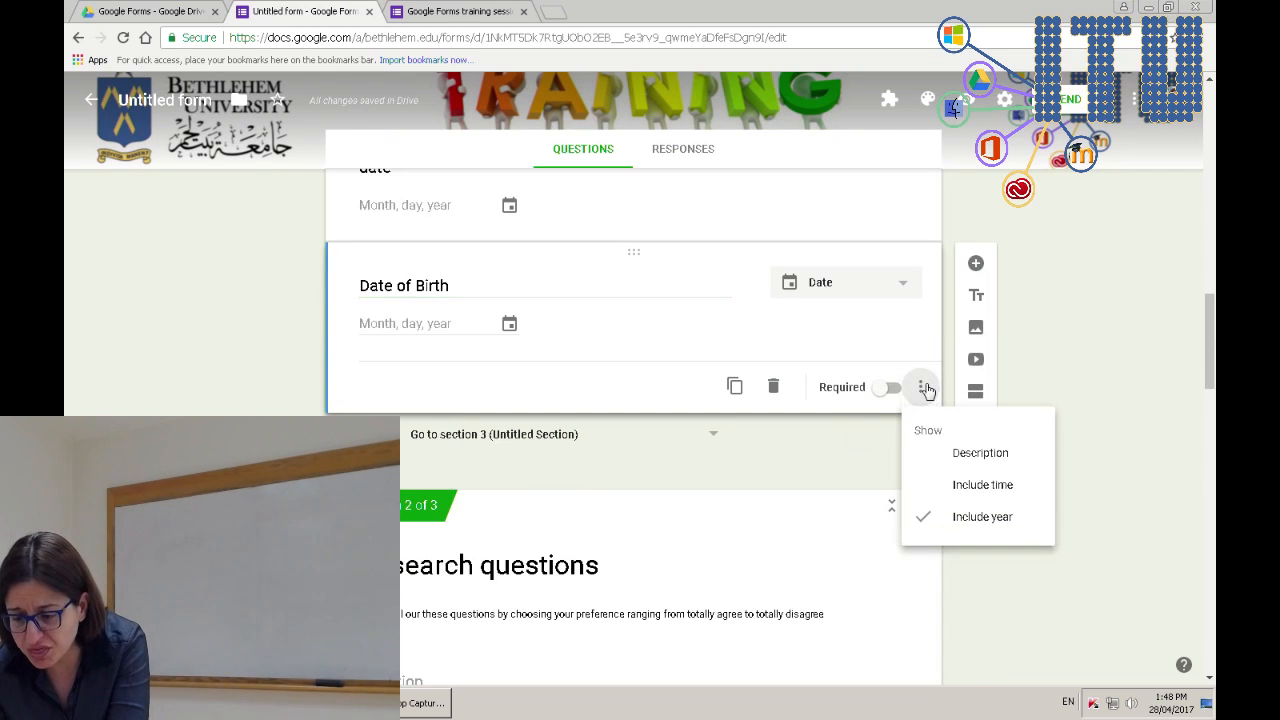
key("Escape")
- Keep section 1 routing to section 3, then open the form's Settings
left_click(503, 438)
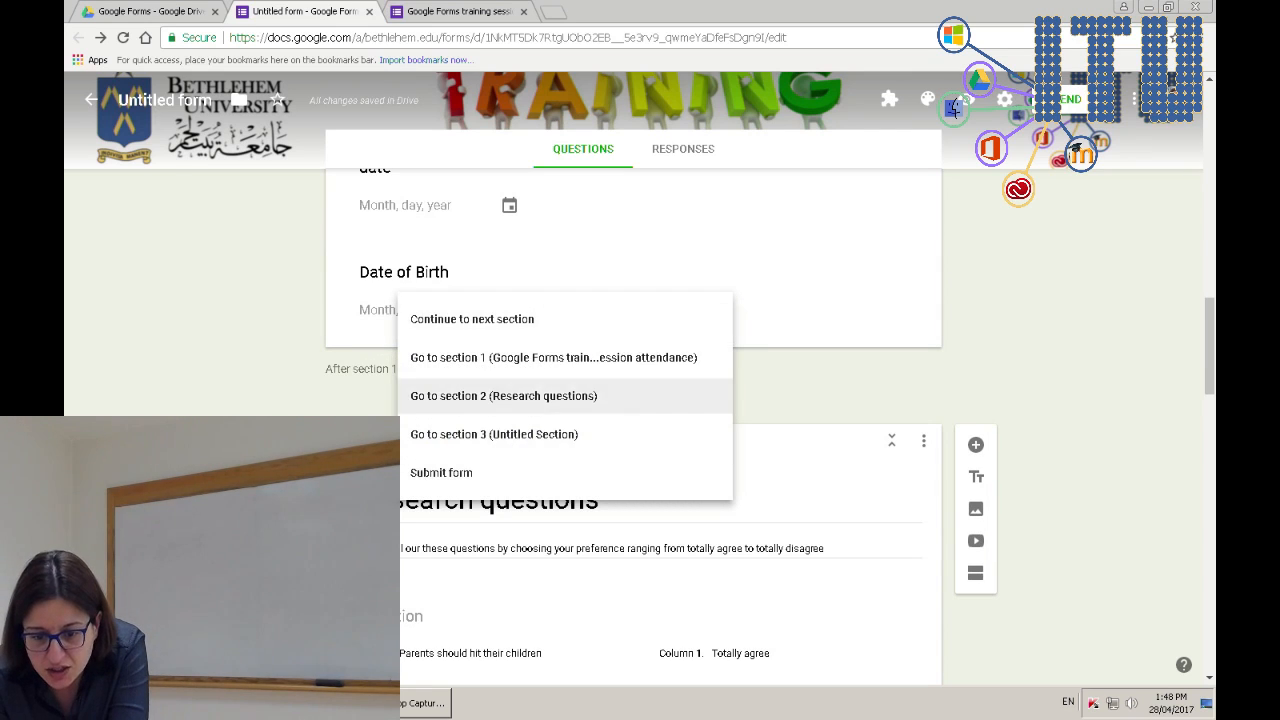
left_click(494, 434)
scroll(574, 523, "up", 3)
scroll(578, 518, "up", 10)
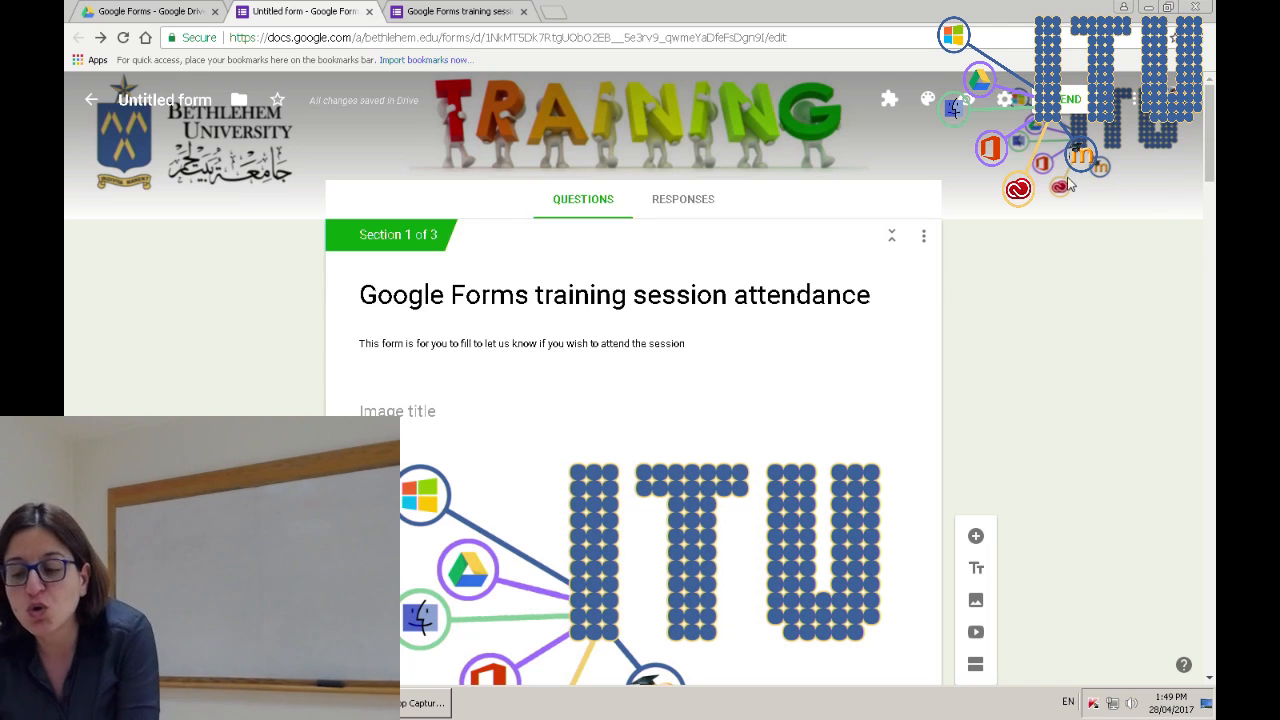
left_click(1008, 104)
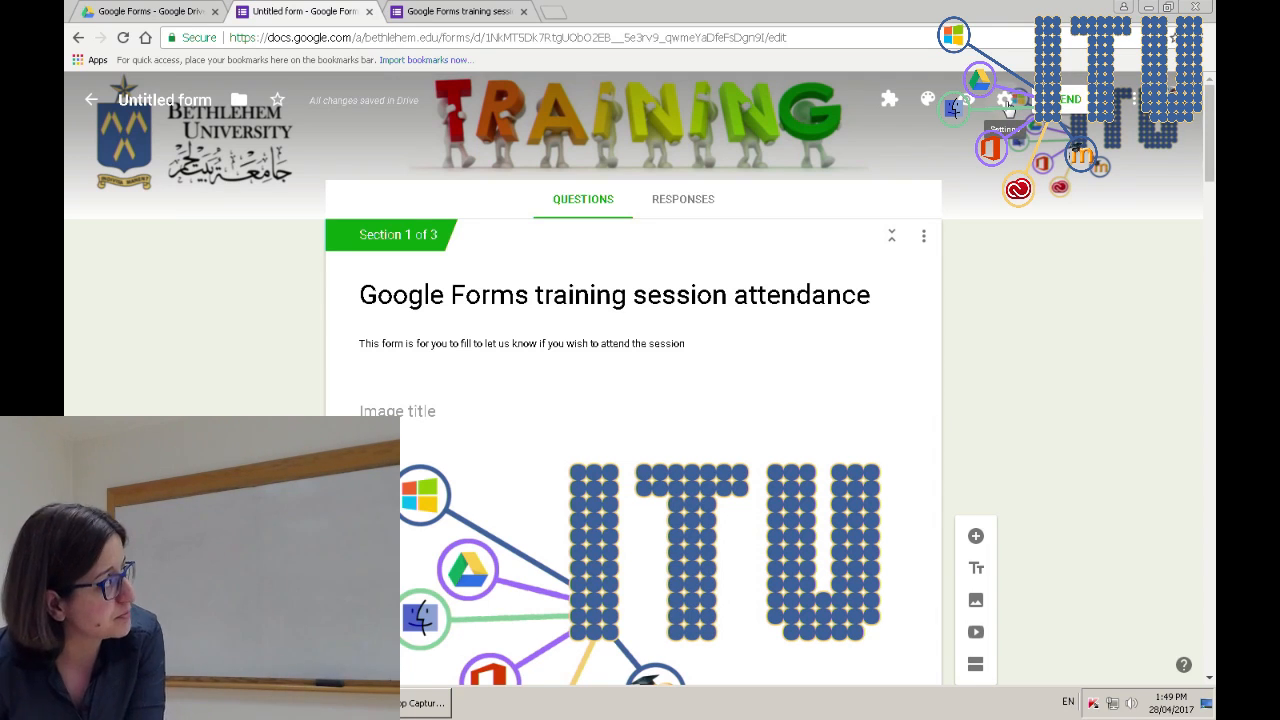
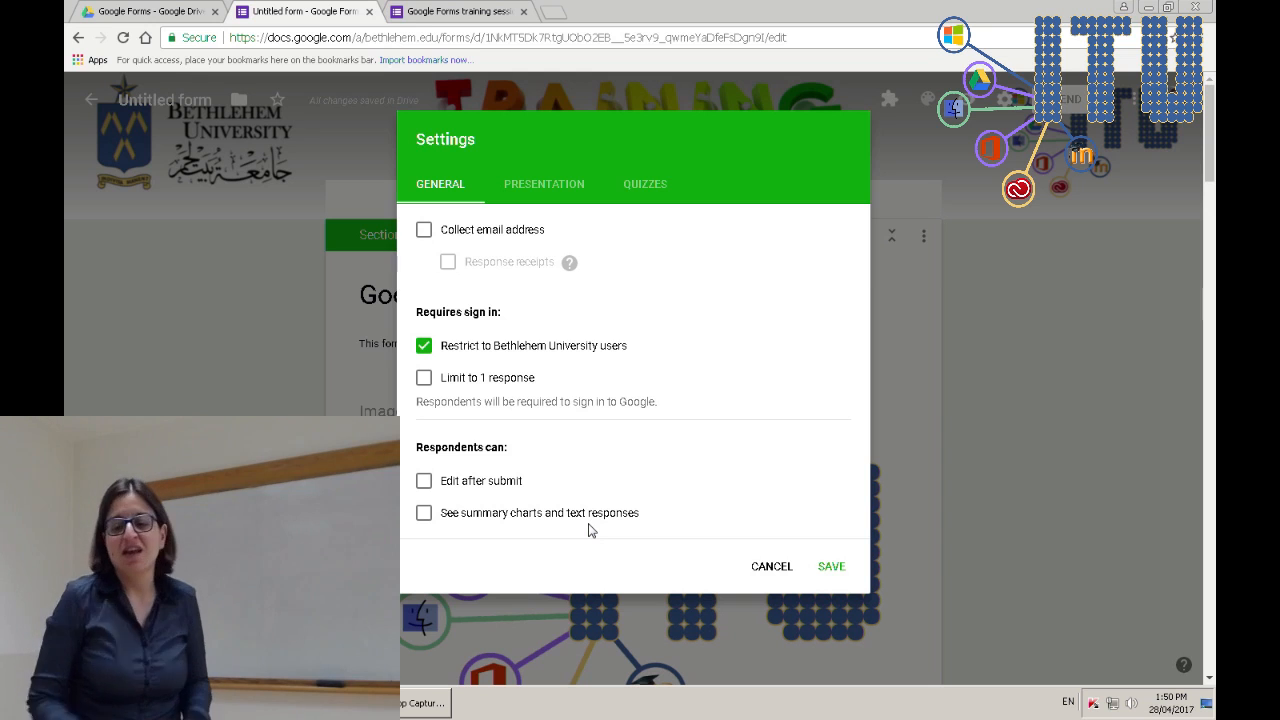
- Switch the form's Settings dialog to the Presentation tab
left_click(553, 190)
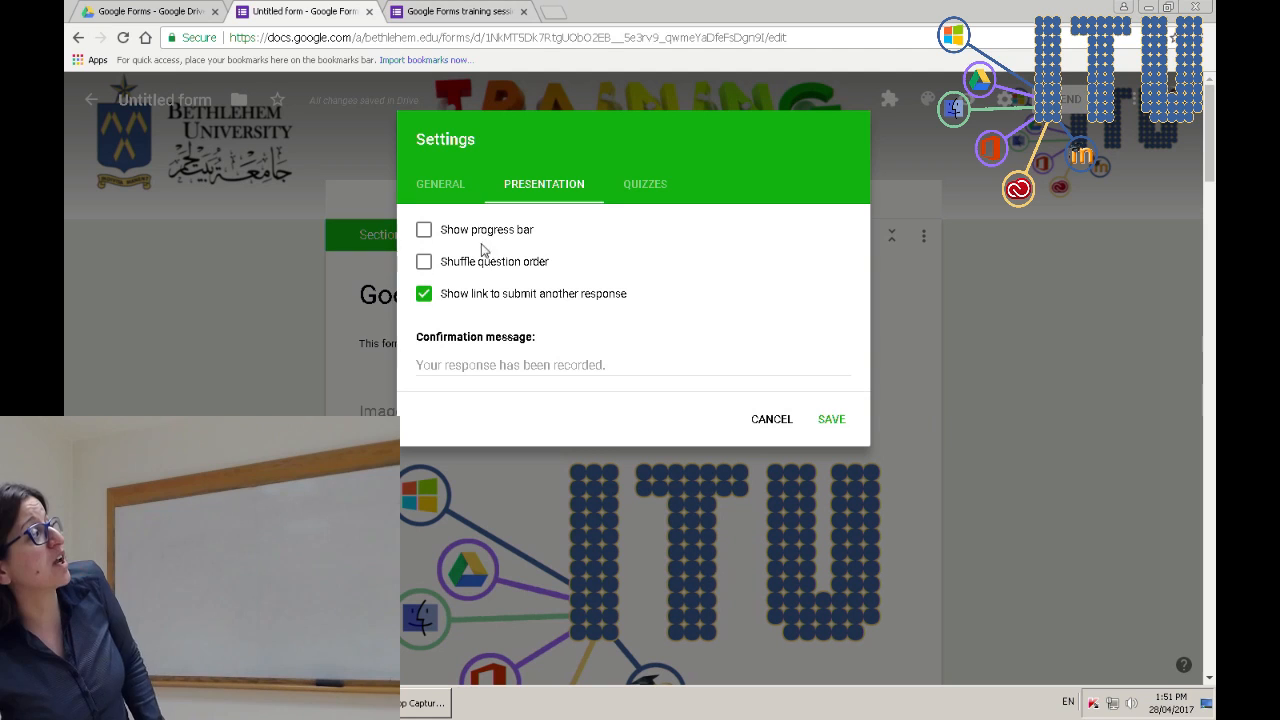
- Enable the progress bar, keep question shuffling off, and begin the confirmation message 'Thank y'
left_click(487, 262)
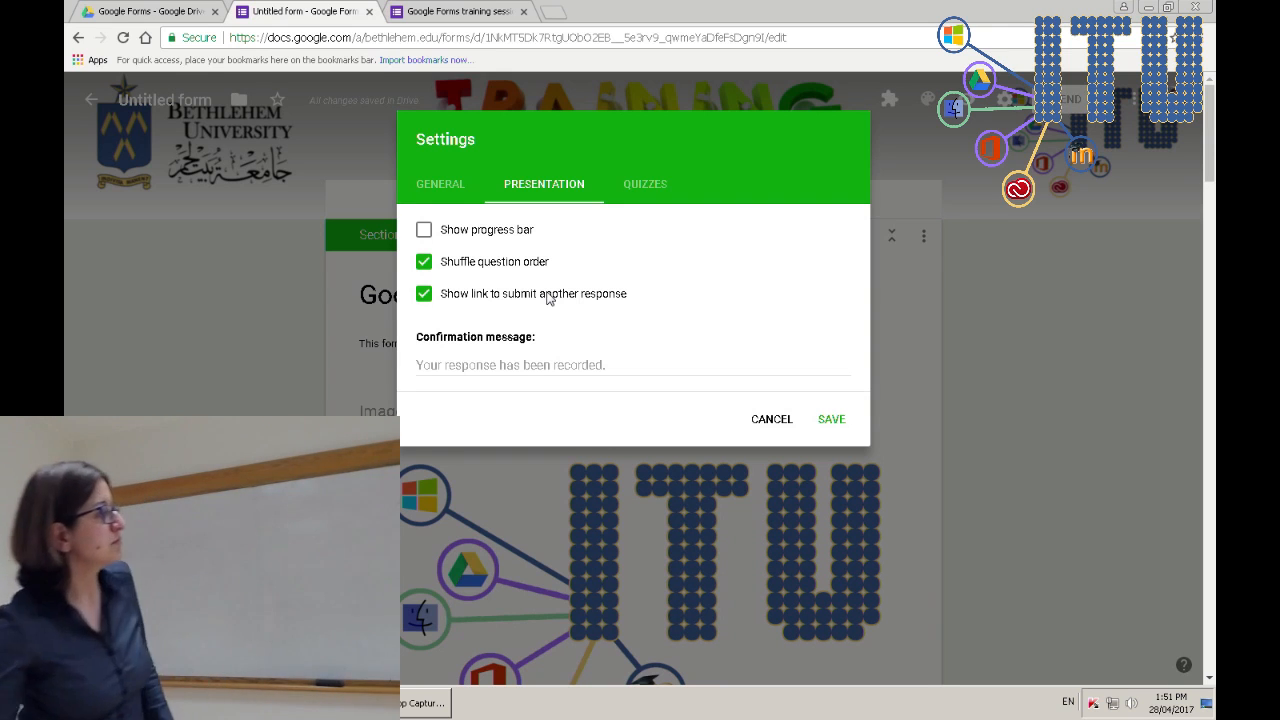
left_click(526, 371)
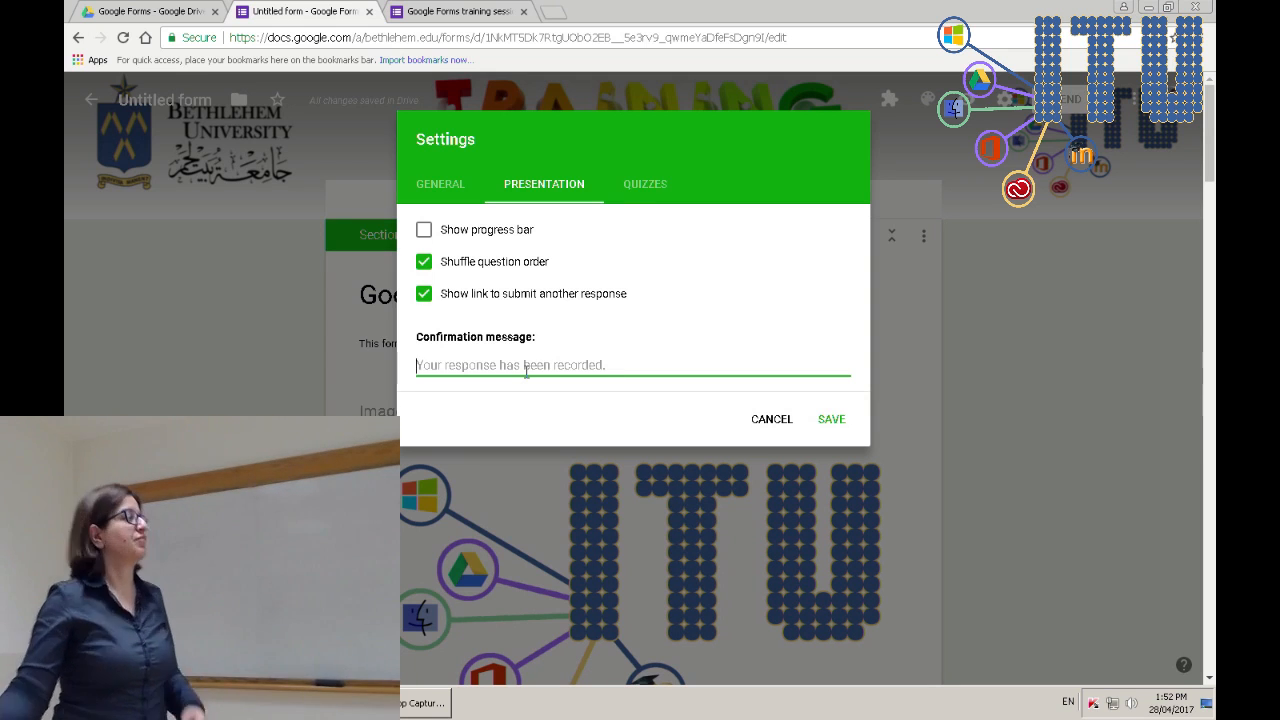
left_click(636, 190)
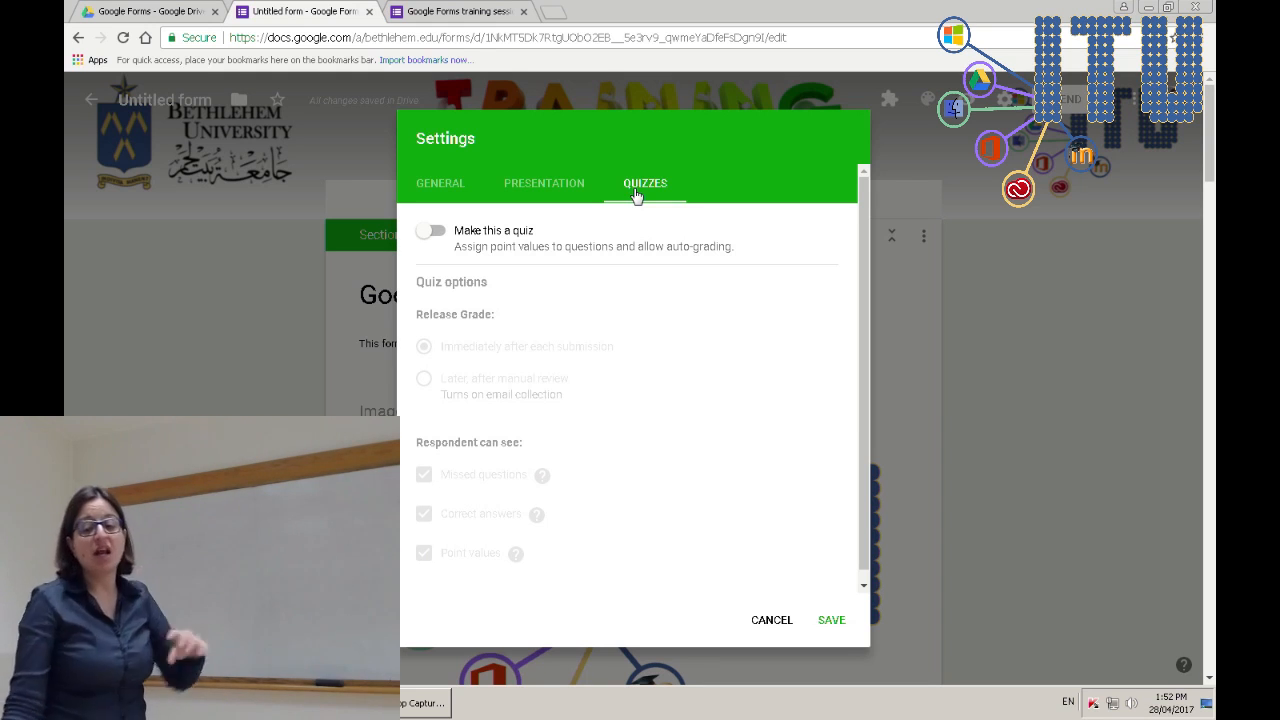
left_click(569, 192)
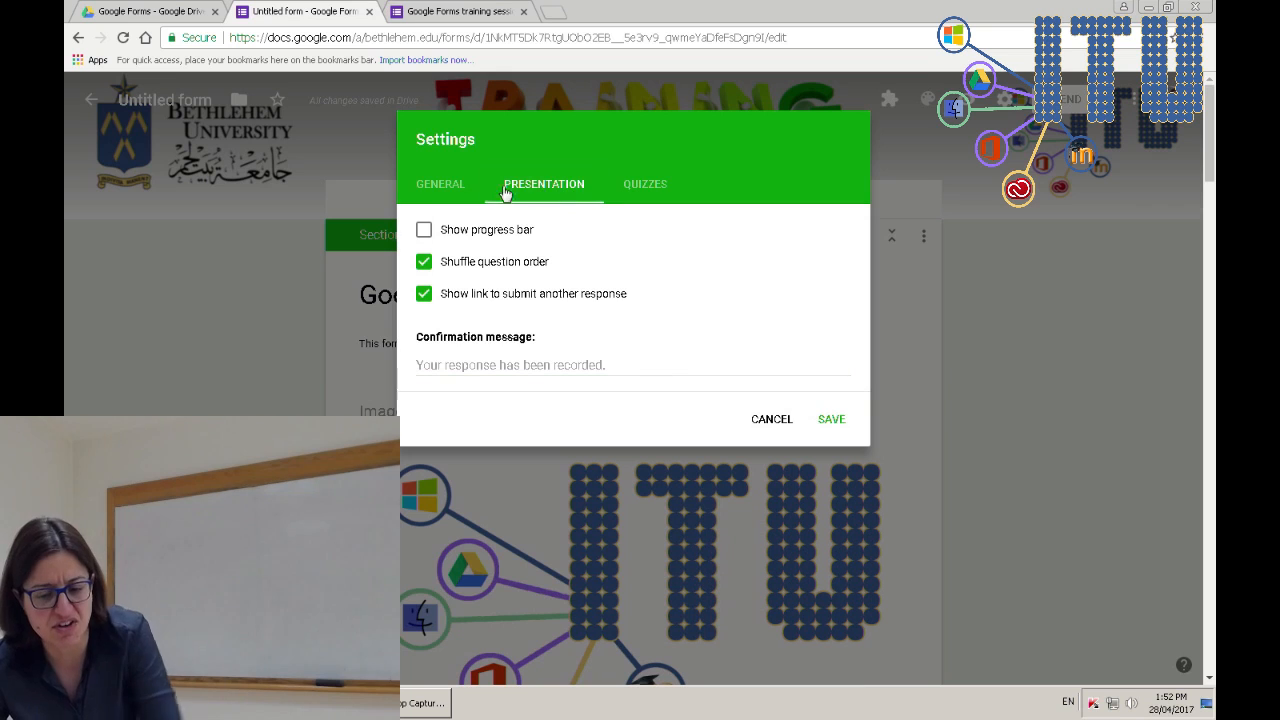
left_click(424, 231)
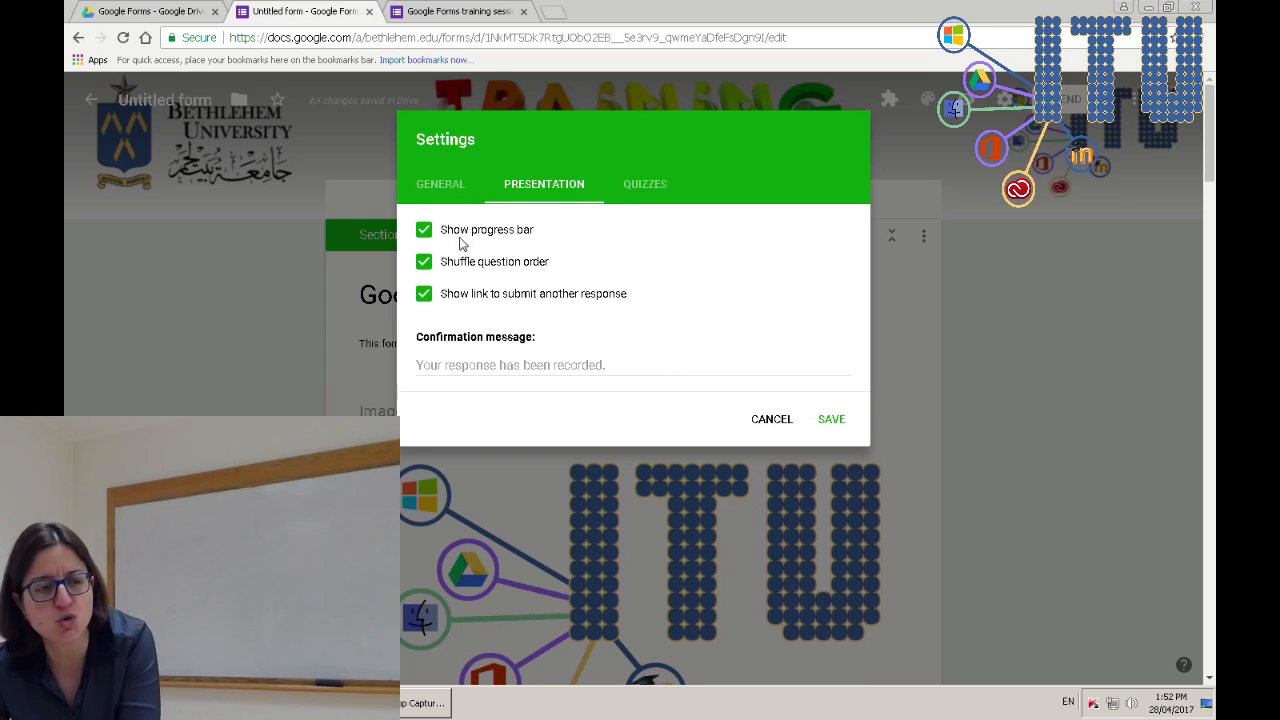
left_click(424, 262)
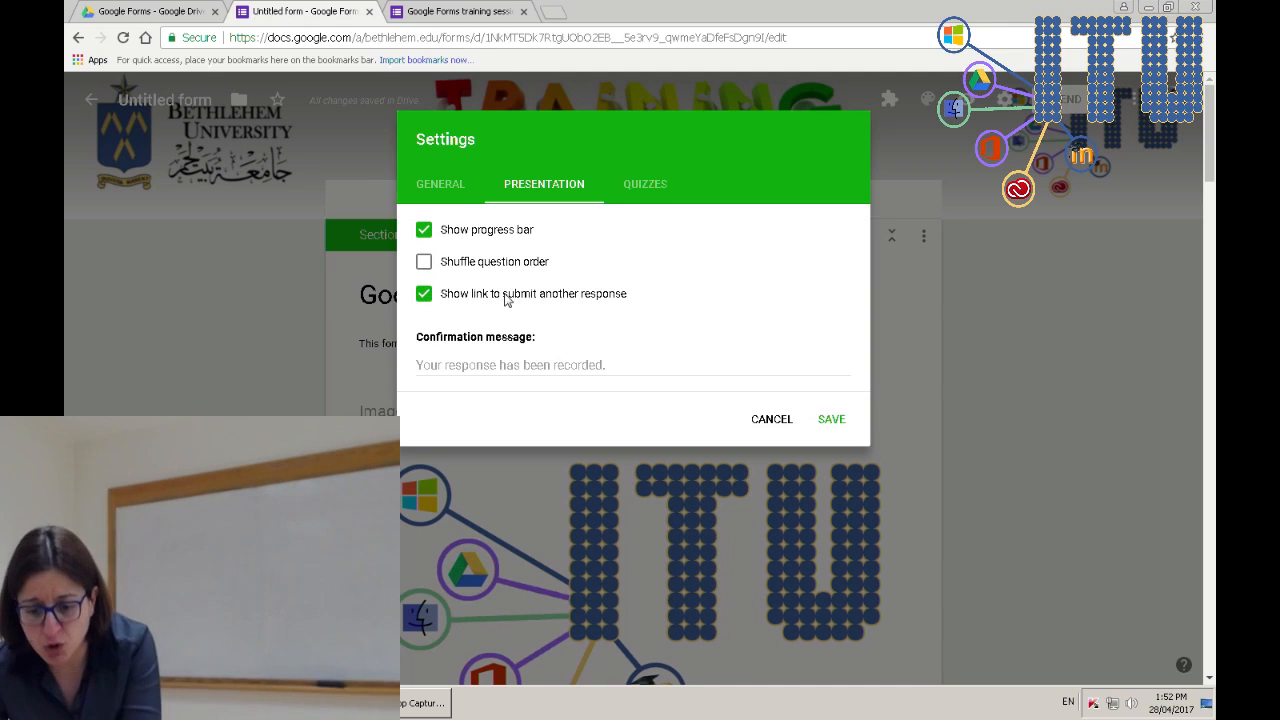
left_click(538, 366)
type("Thank you for filling my survey")
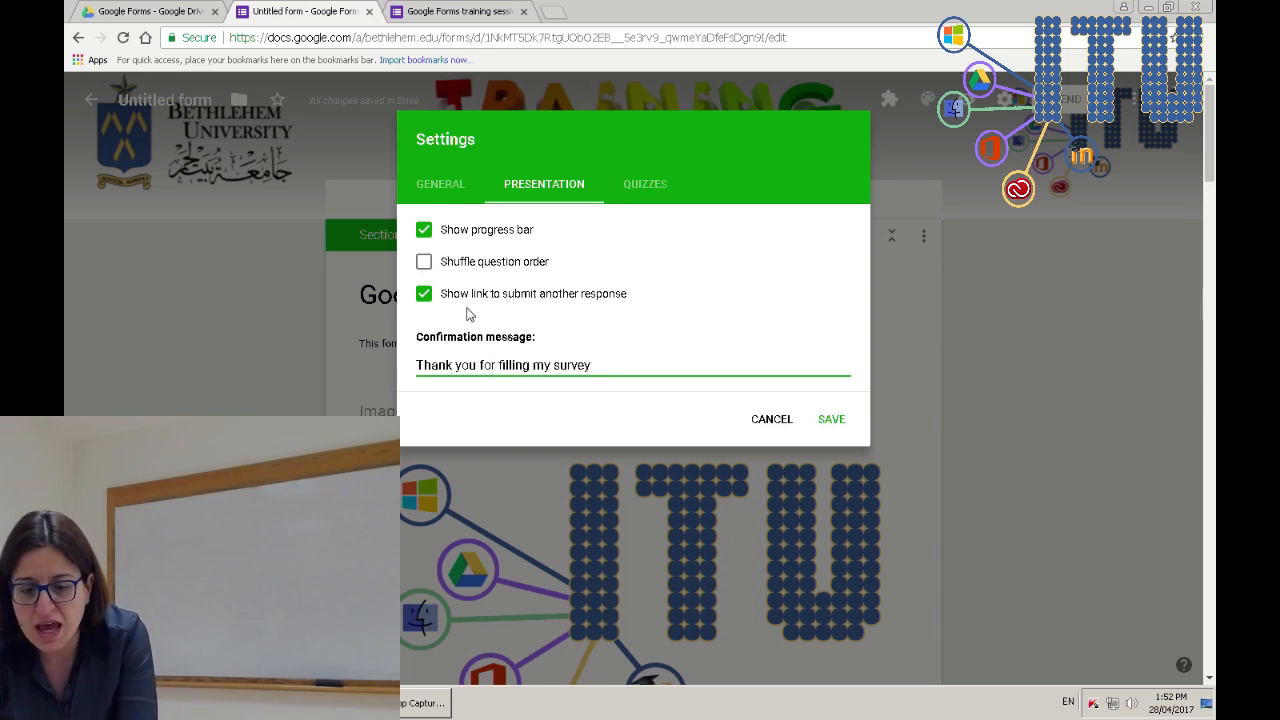
- Limit respondents to 1 response, let them see summary charts and text responses, and save
left_click(436, 186)
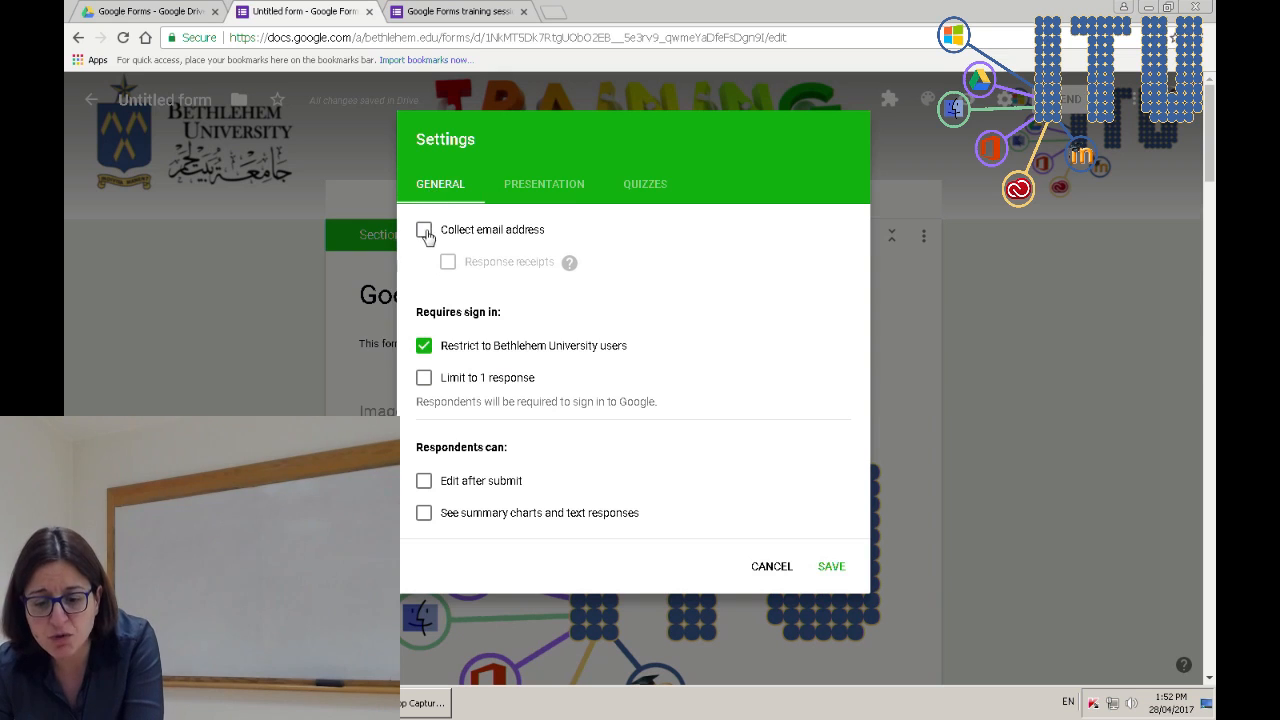
left_click(424, 380)
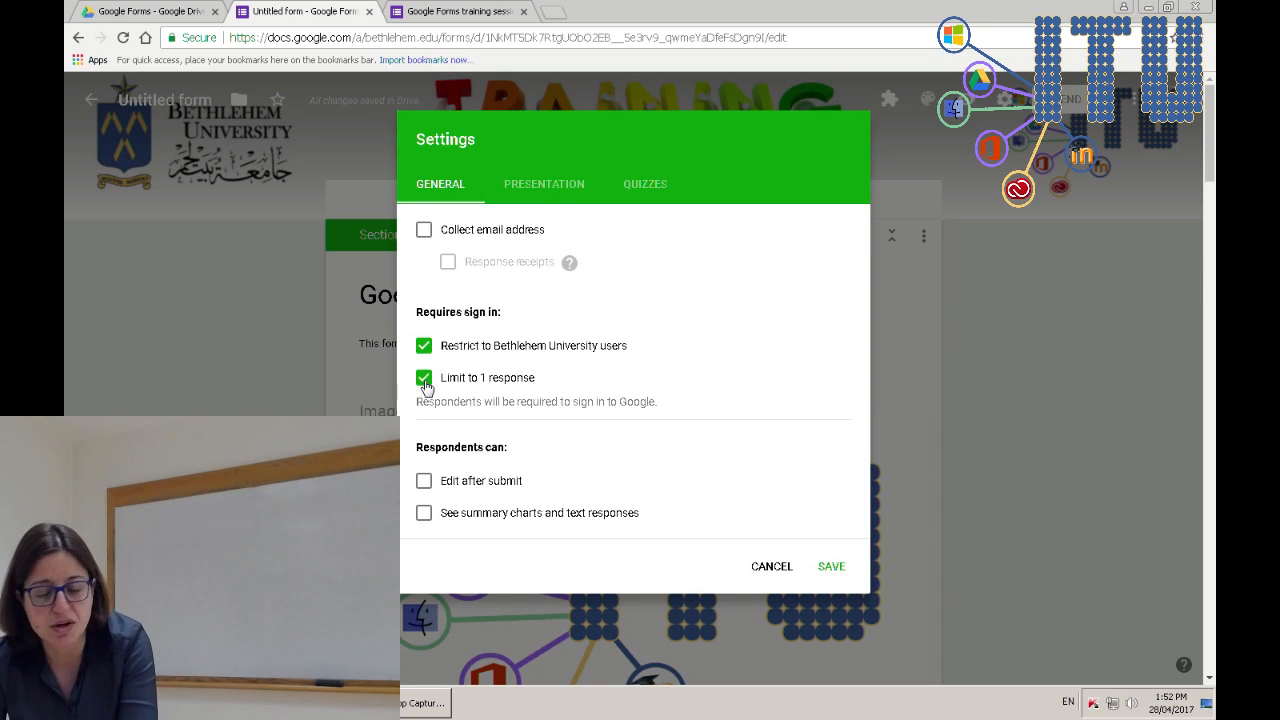
left_click(424, 514)
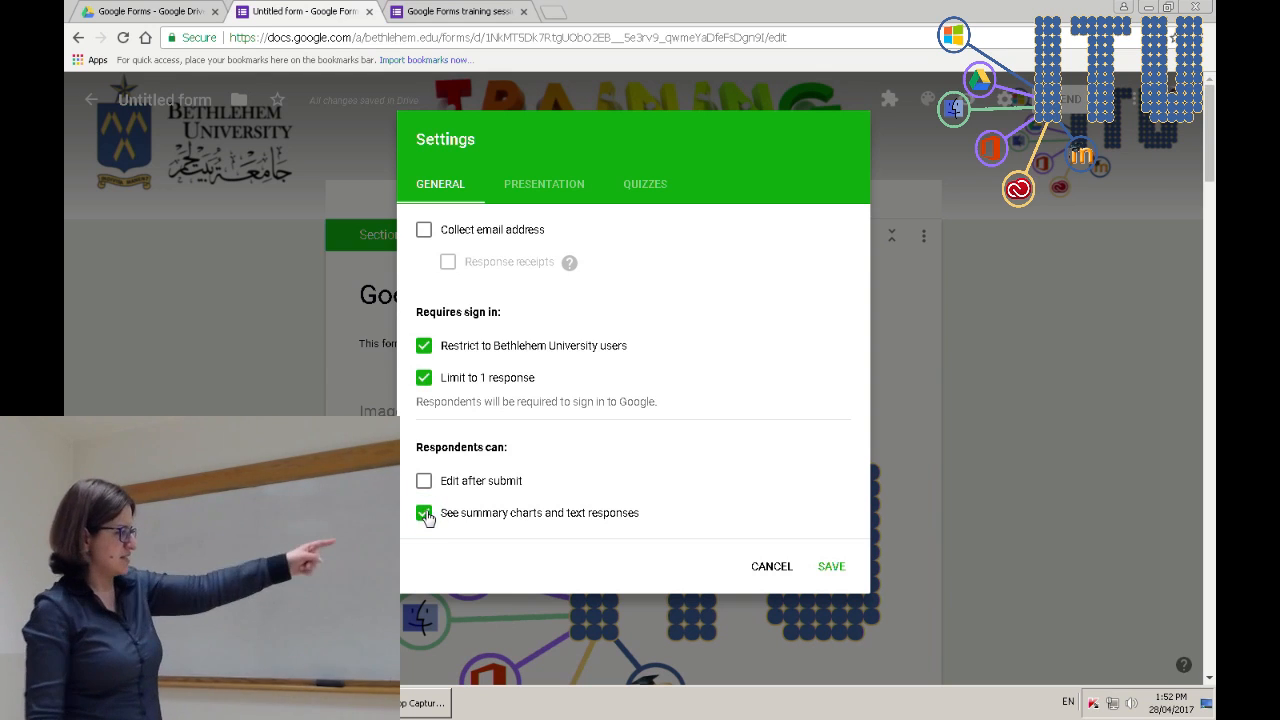
left_click(836, 574)
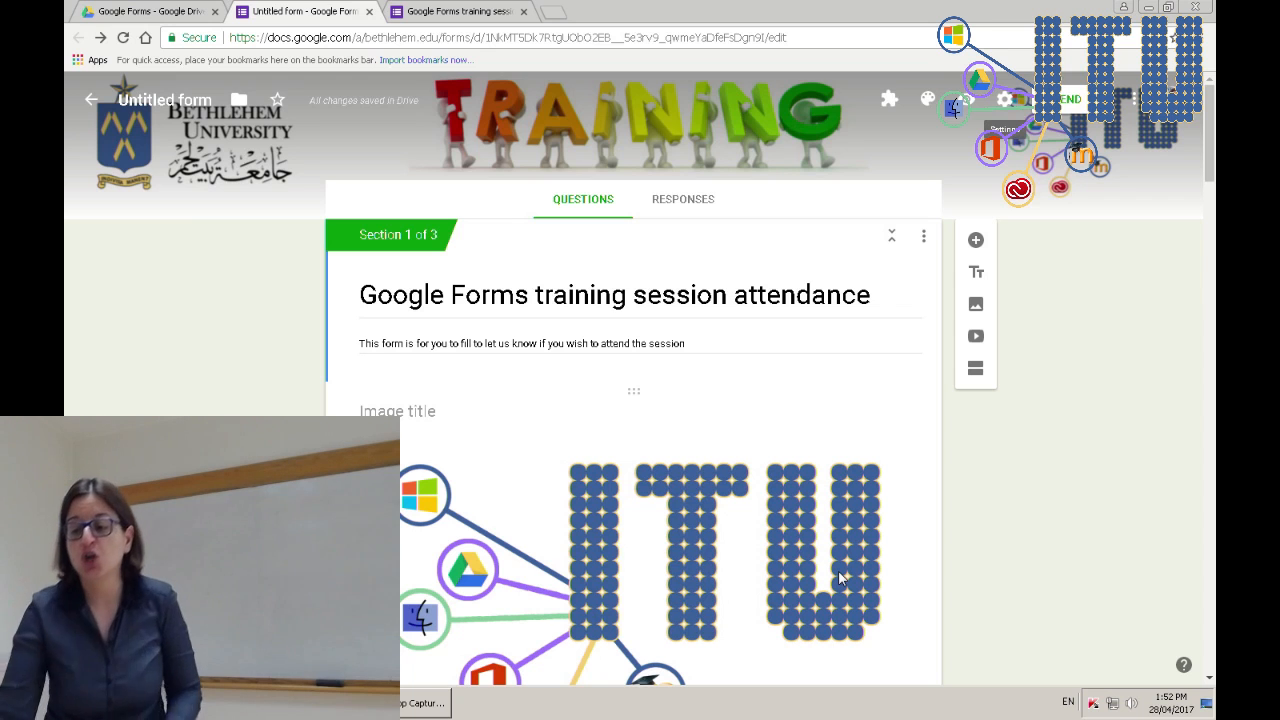
left_click(1068, 104)
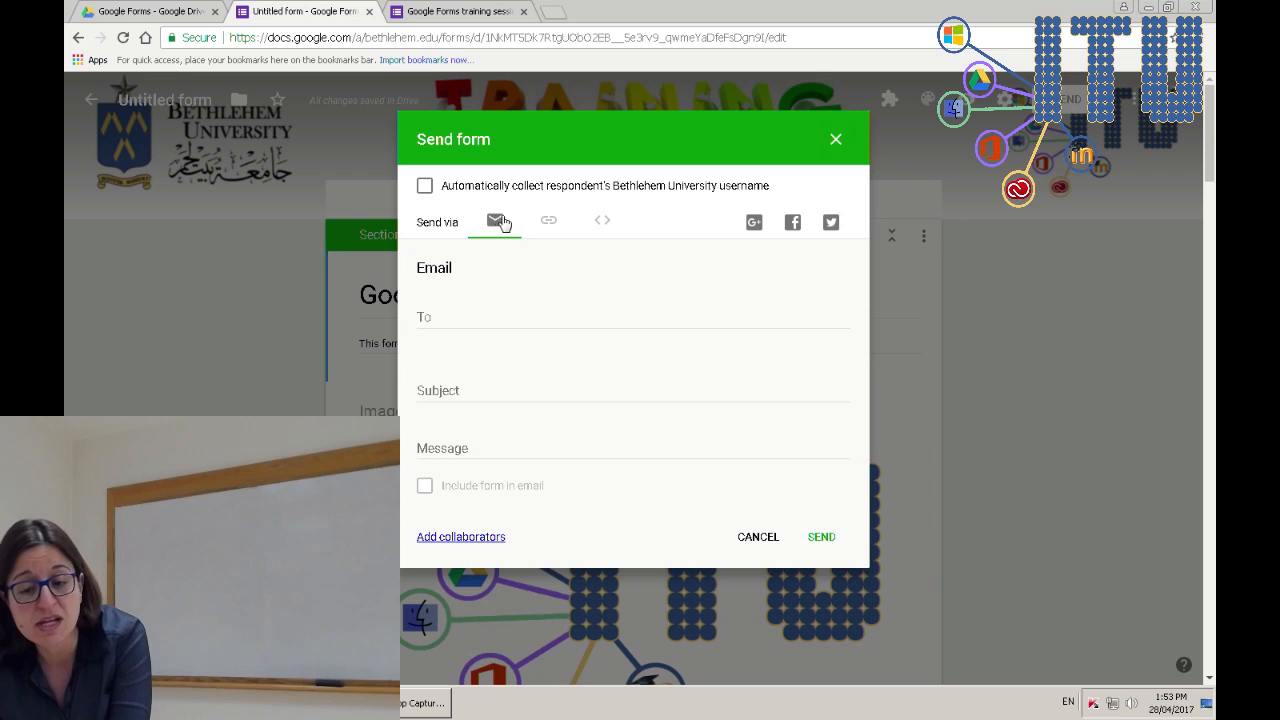
- Copy the form's link shortened to a goo.gl URL
left_click(549, 222)
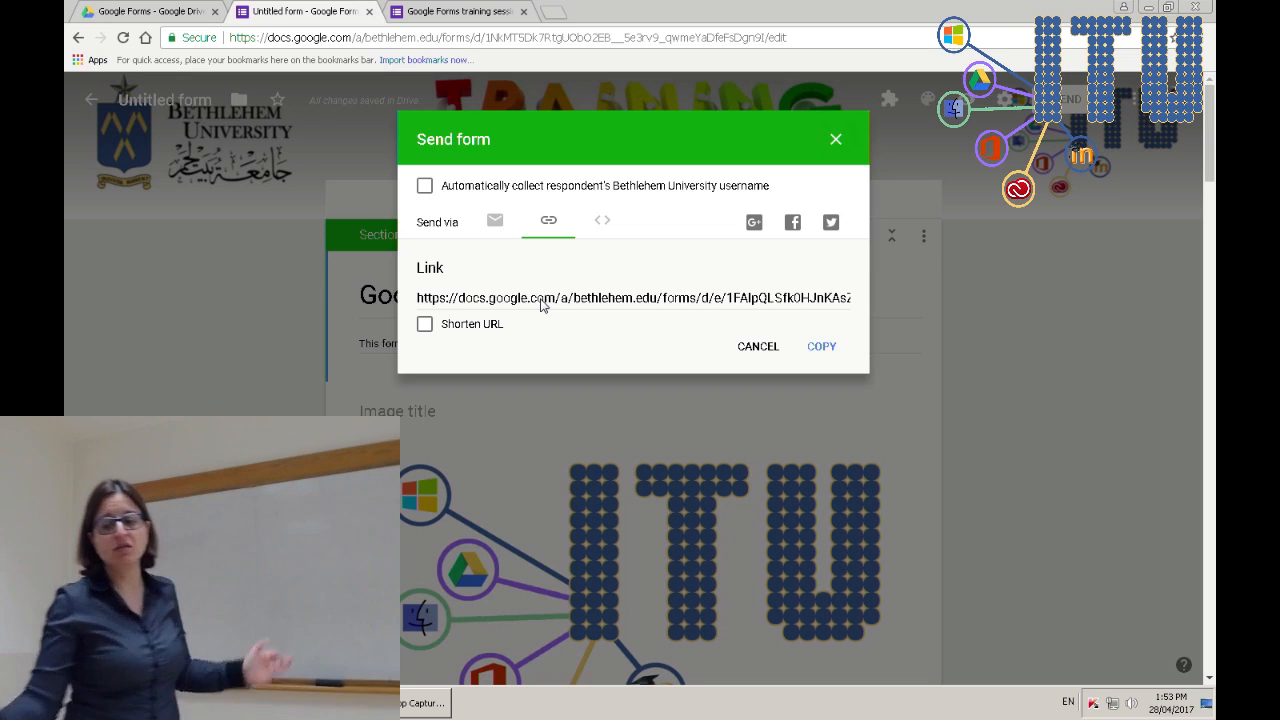
left_click(603, 222)
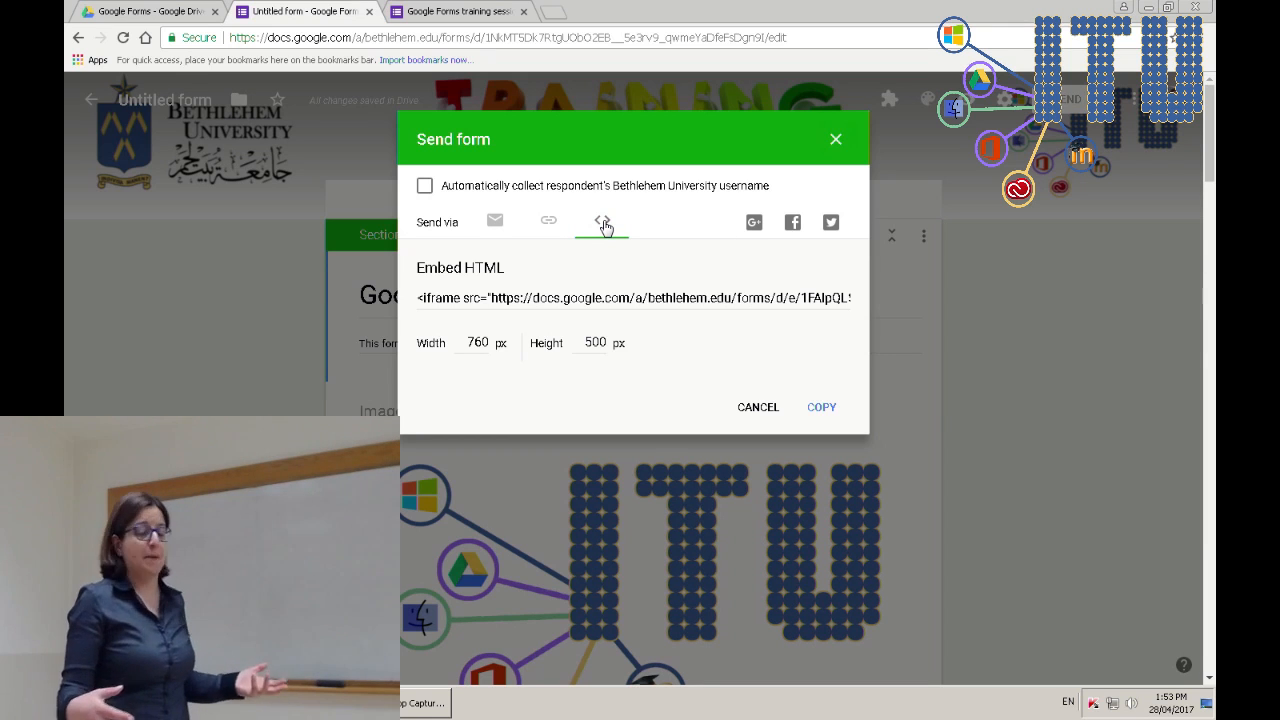
left_click(547, 224)
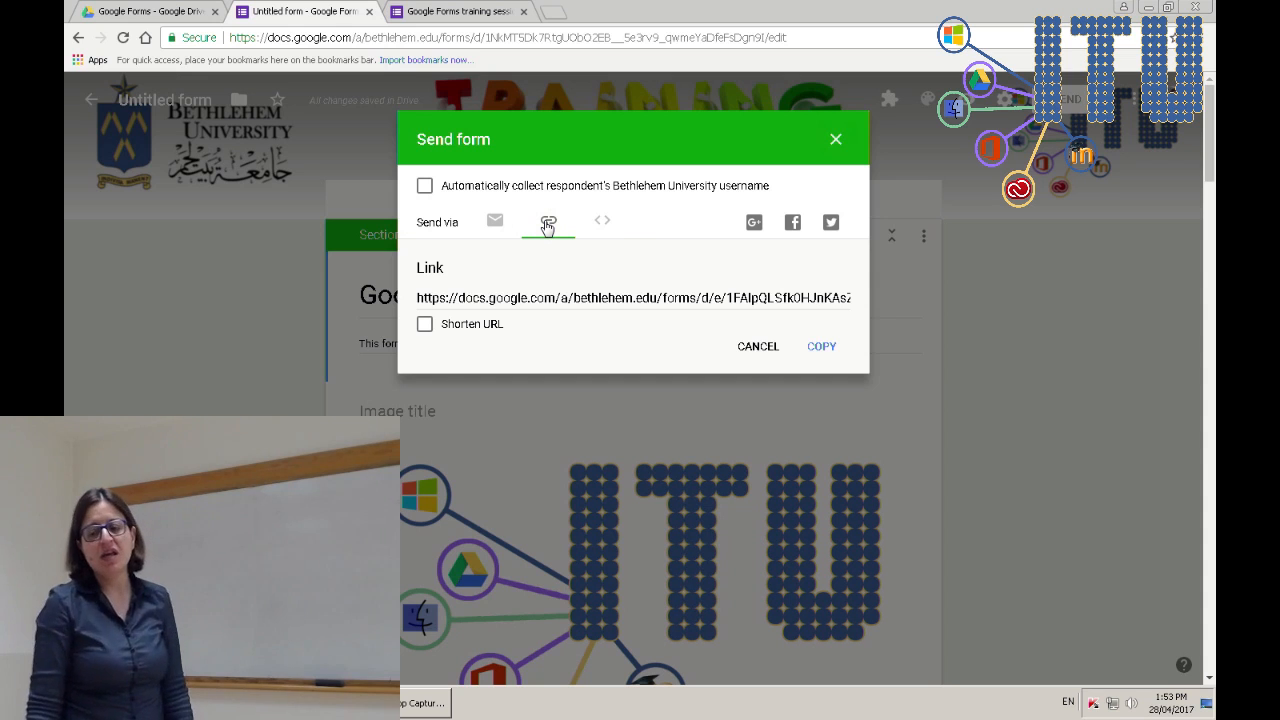
left_click(426, 330)
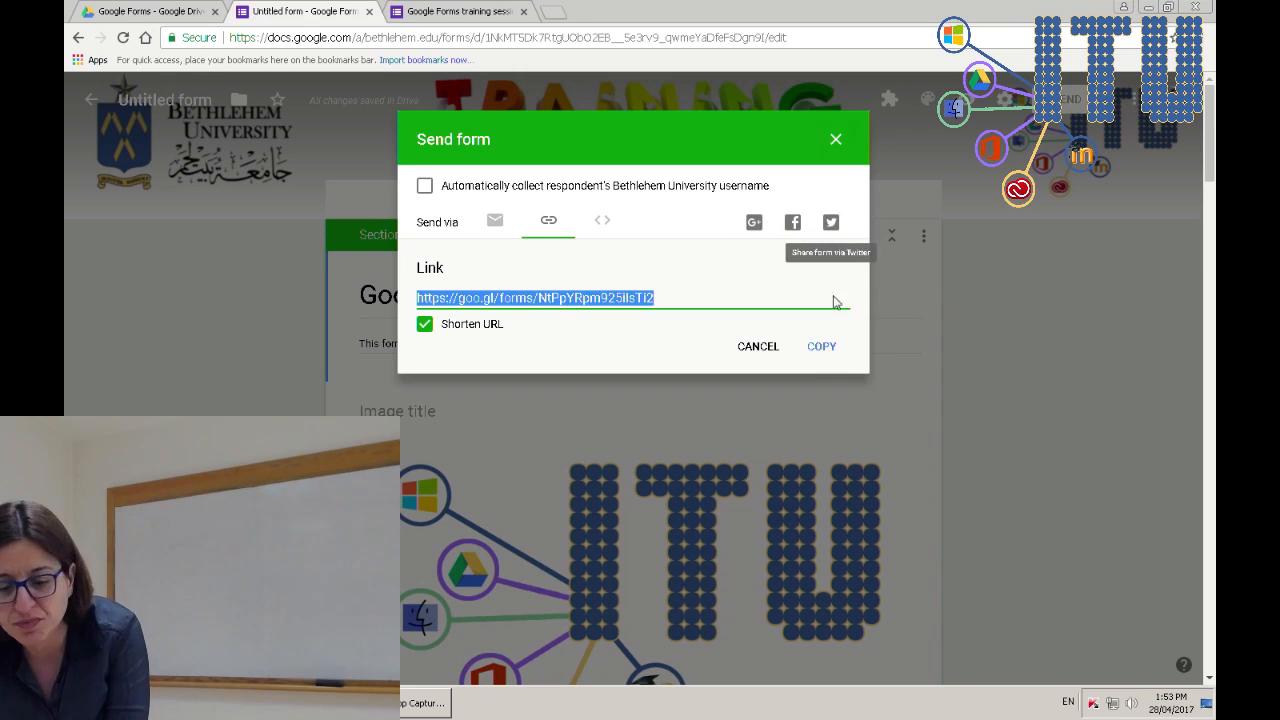
left_click(821, 347)
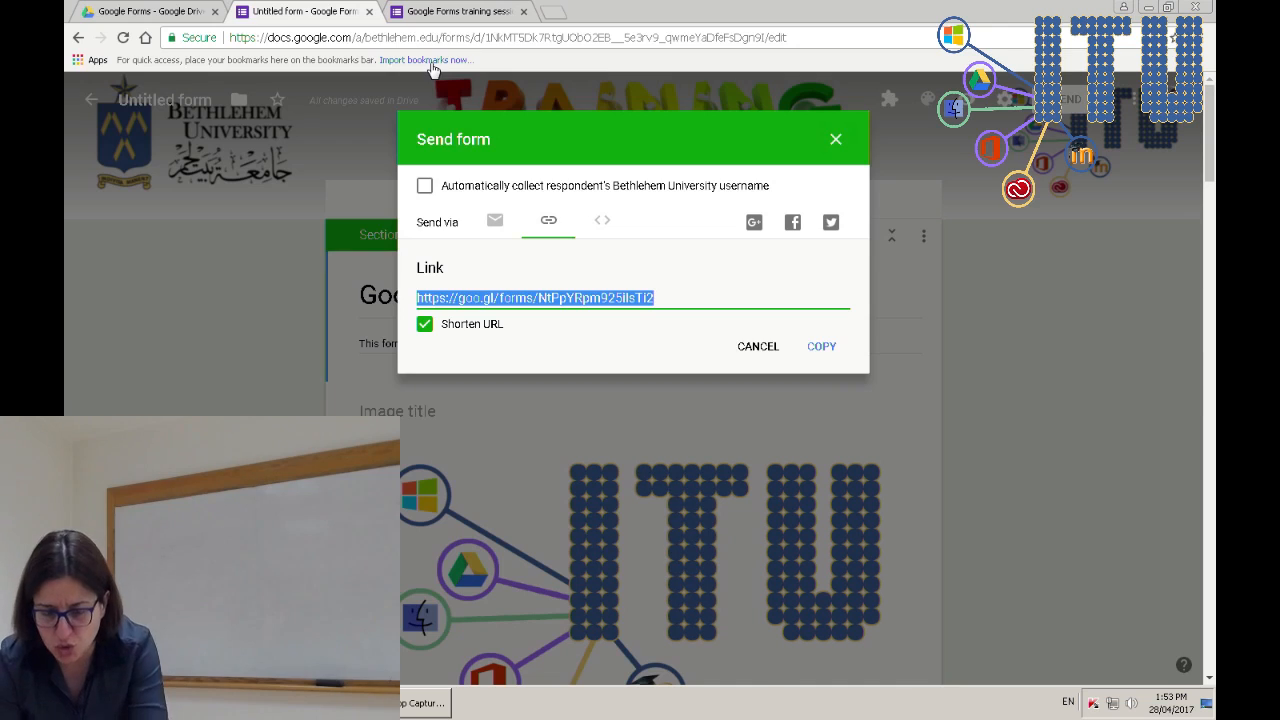
key("ctrl+shift+n")
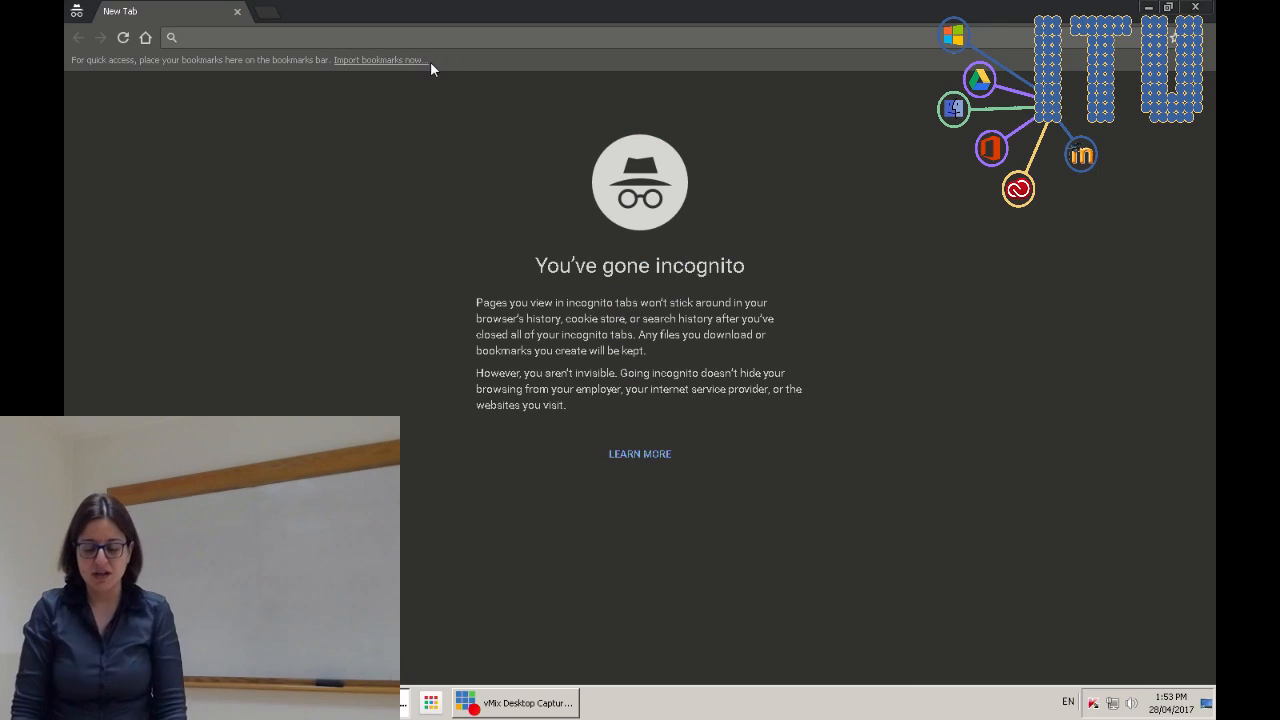
- Load the copied form link in incognito and sign in with the university account e-mail and password
type("https://goo.gl/forms/NtPpYRpm925IlsTl2")
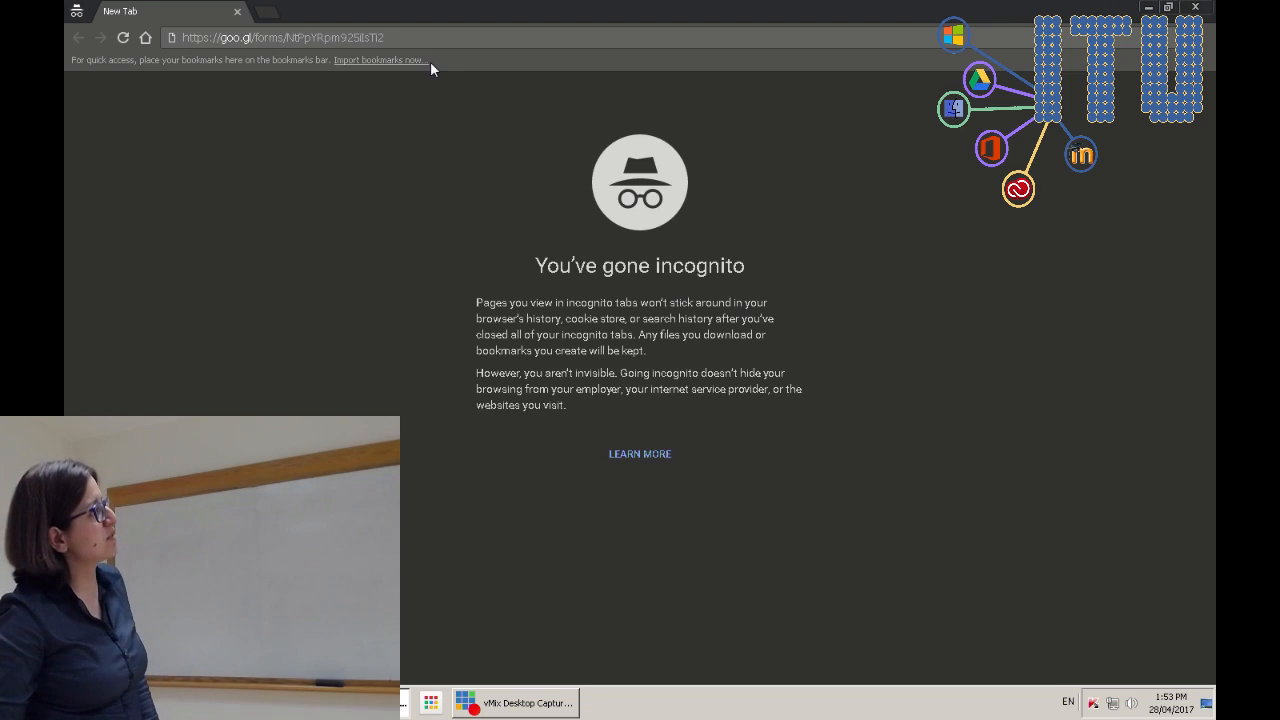
key("Return")
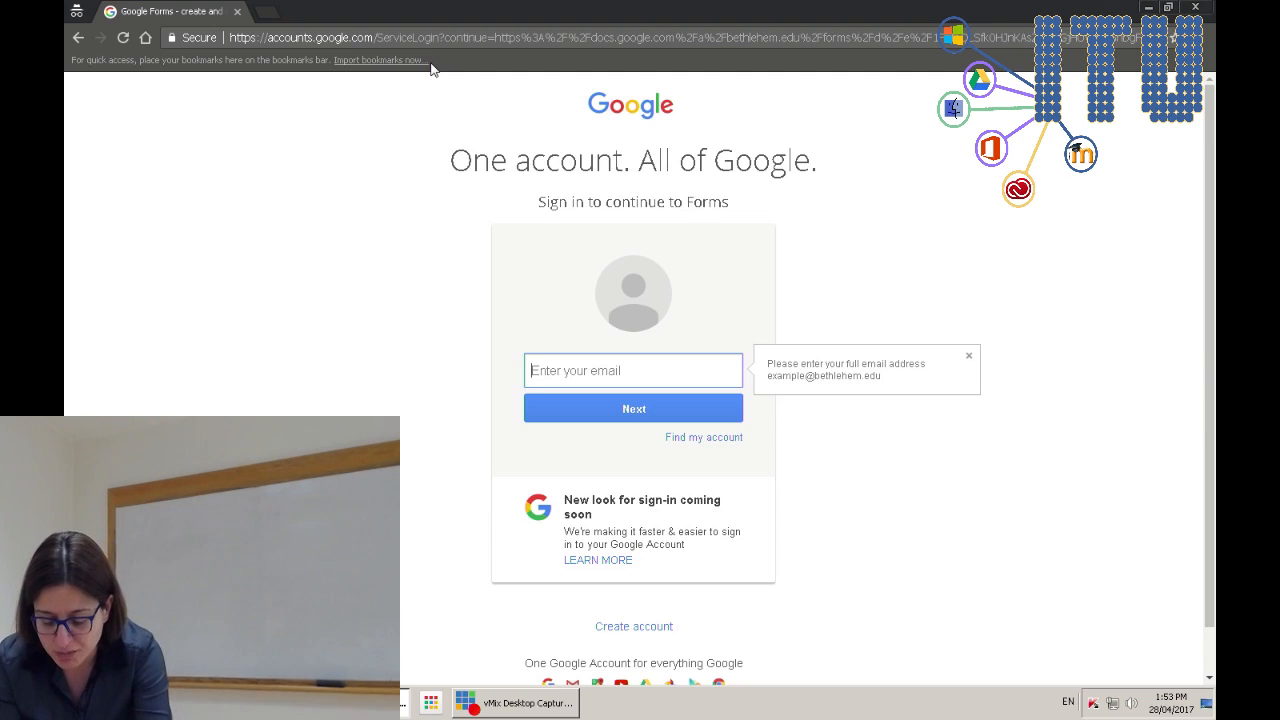
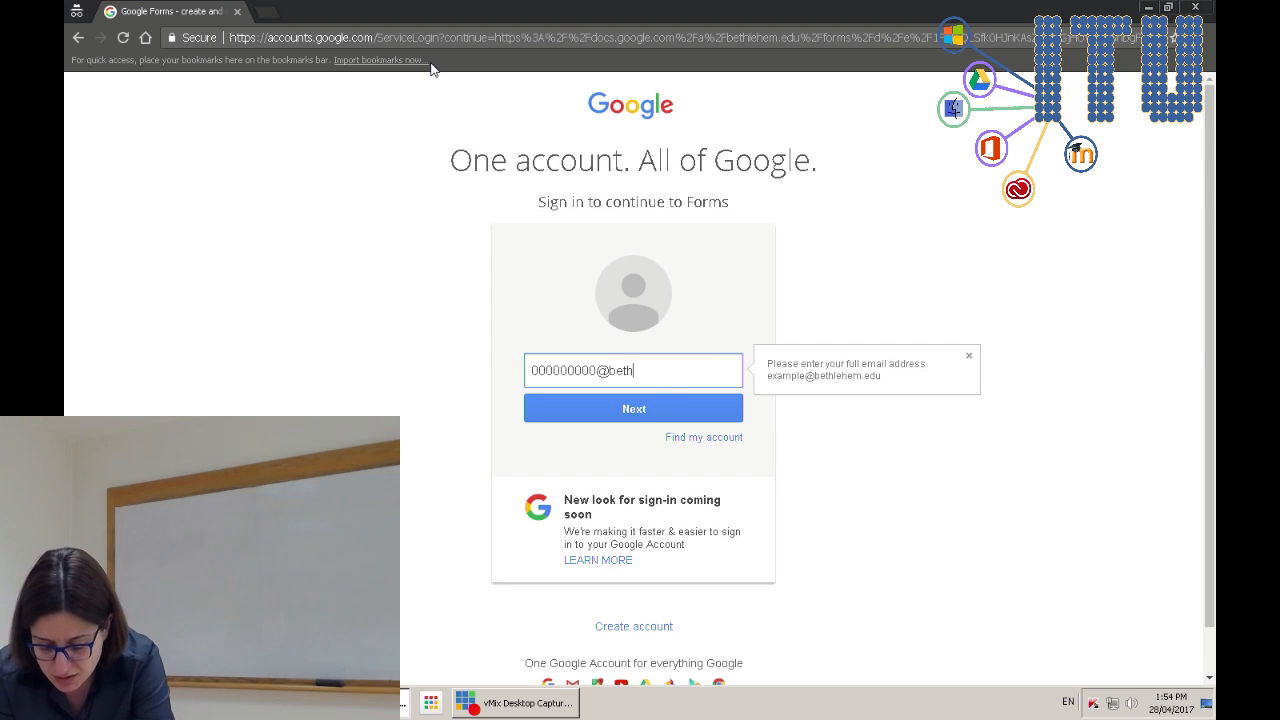
key("Return")
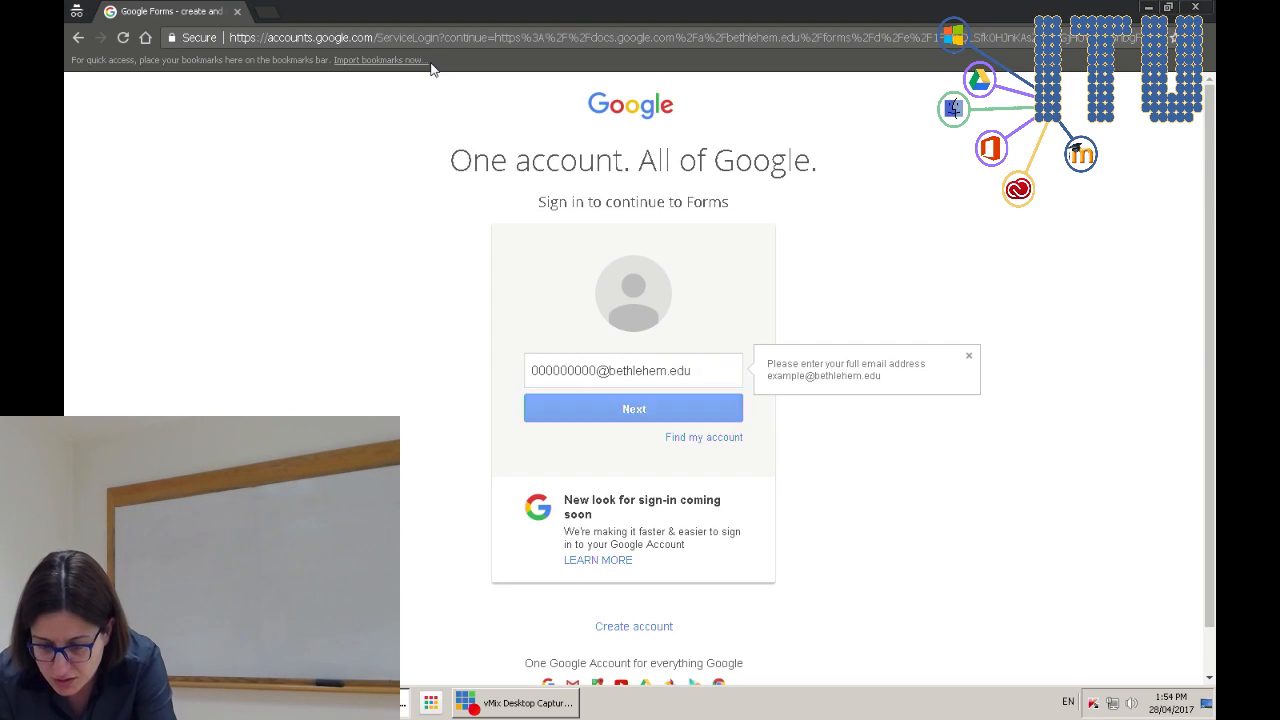
type("*")
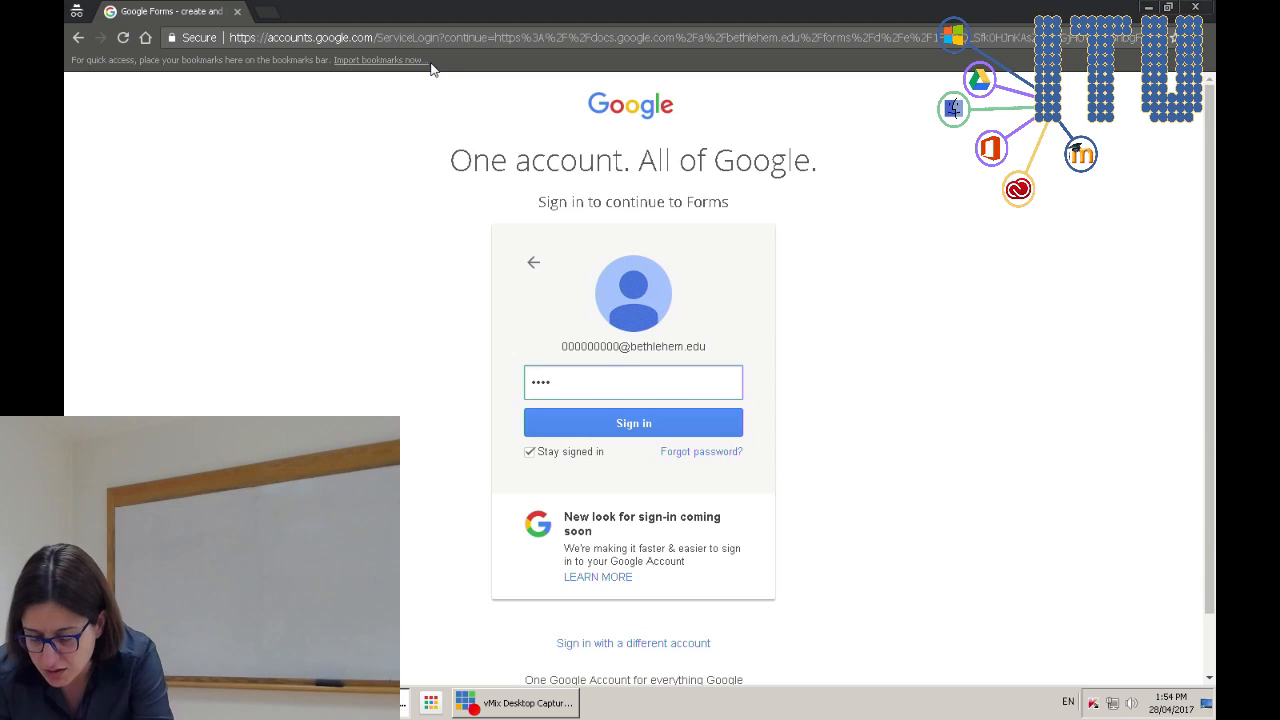
key("Return")
type("******")
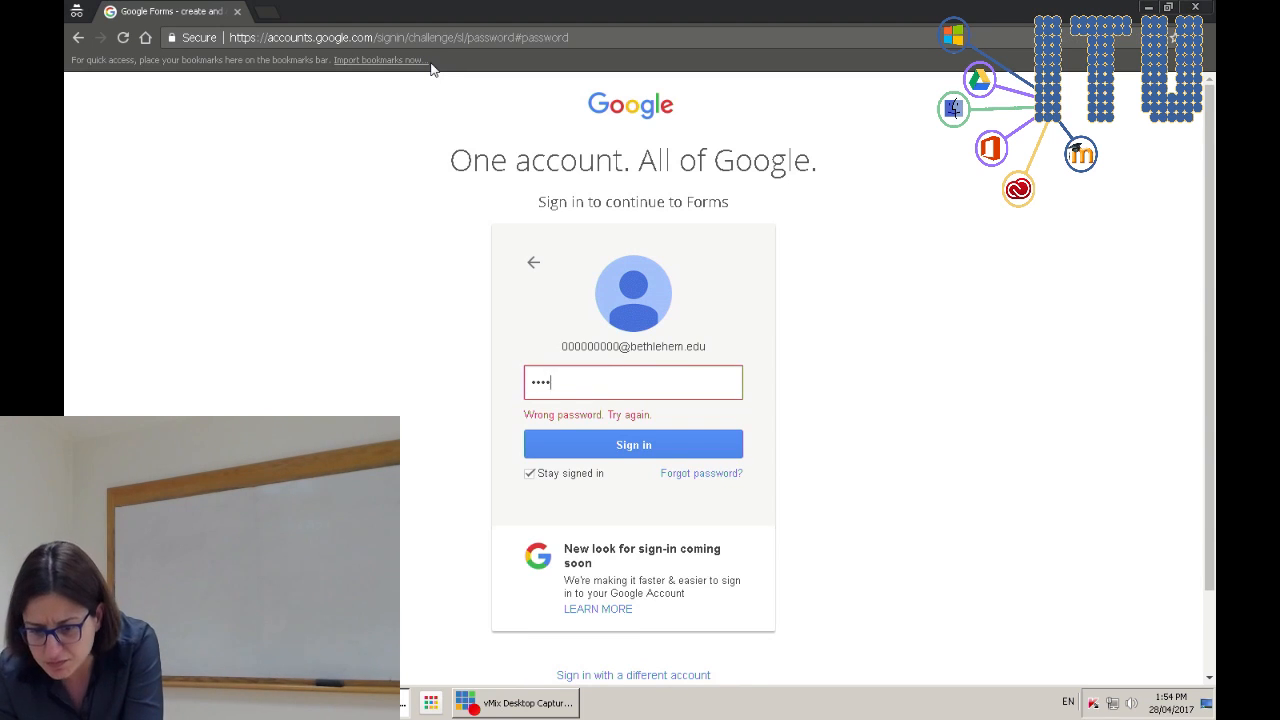
key("Return")
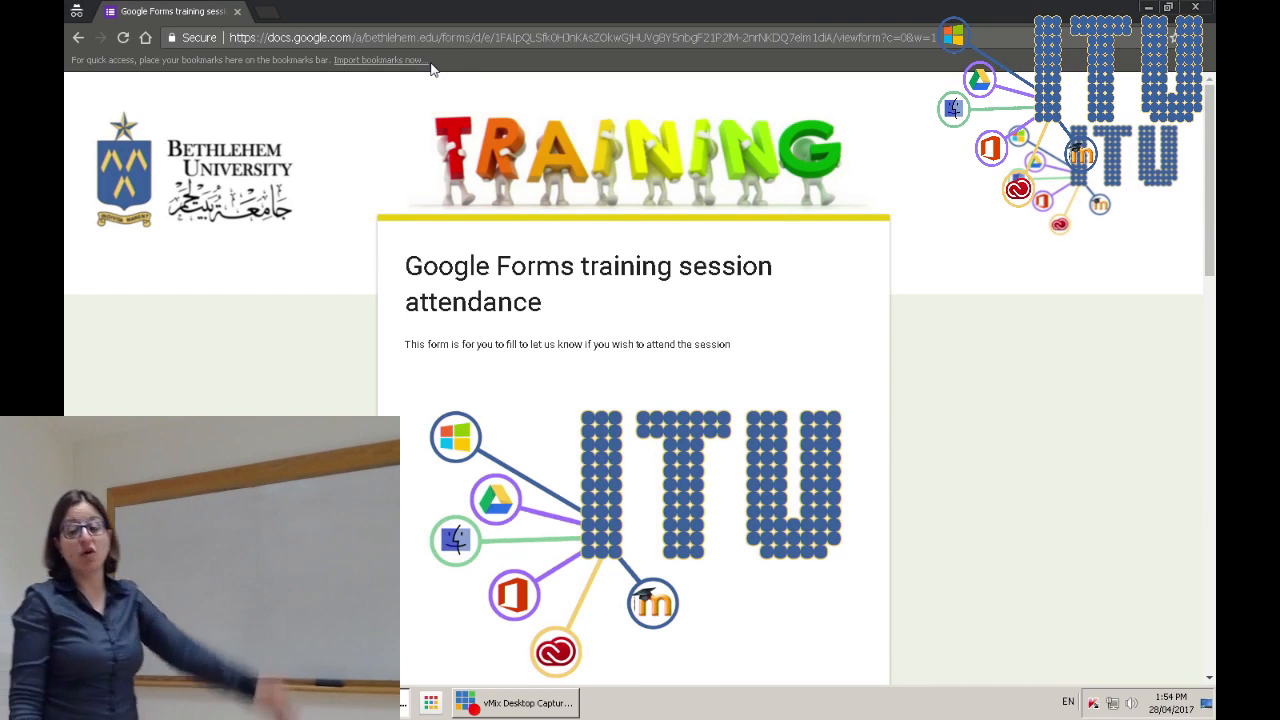
- Advance to page 3 of 3 and submit the test response
scroll(490, 276, "down", 2)
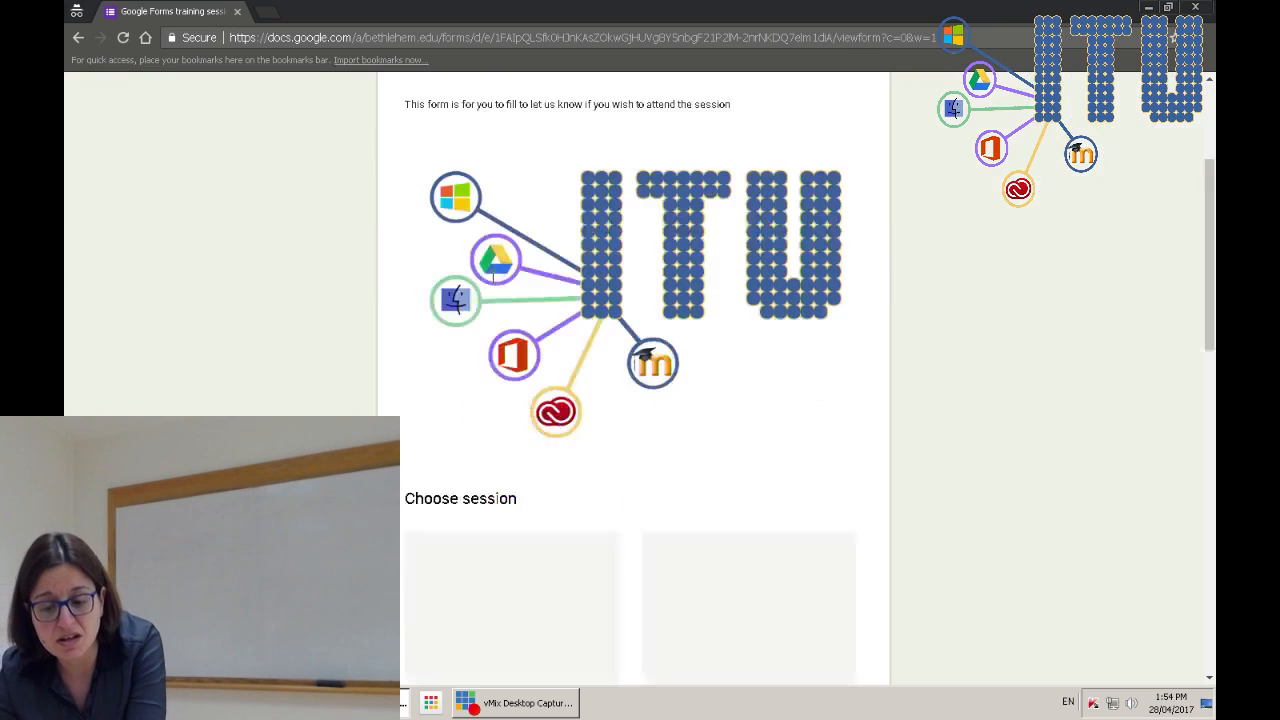
scroll(491, 280, "down", 9)
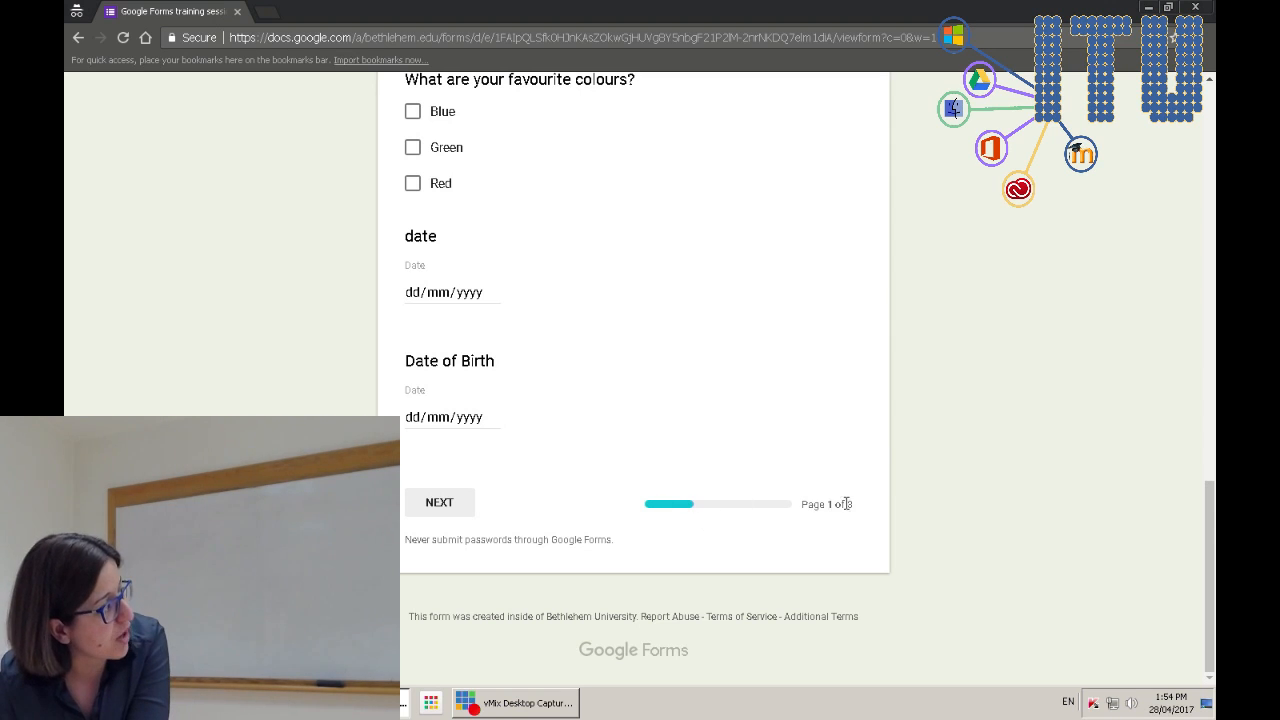
left_click(444, 504)
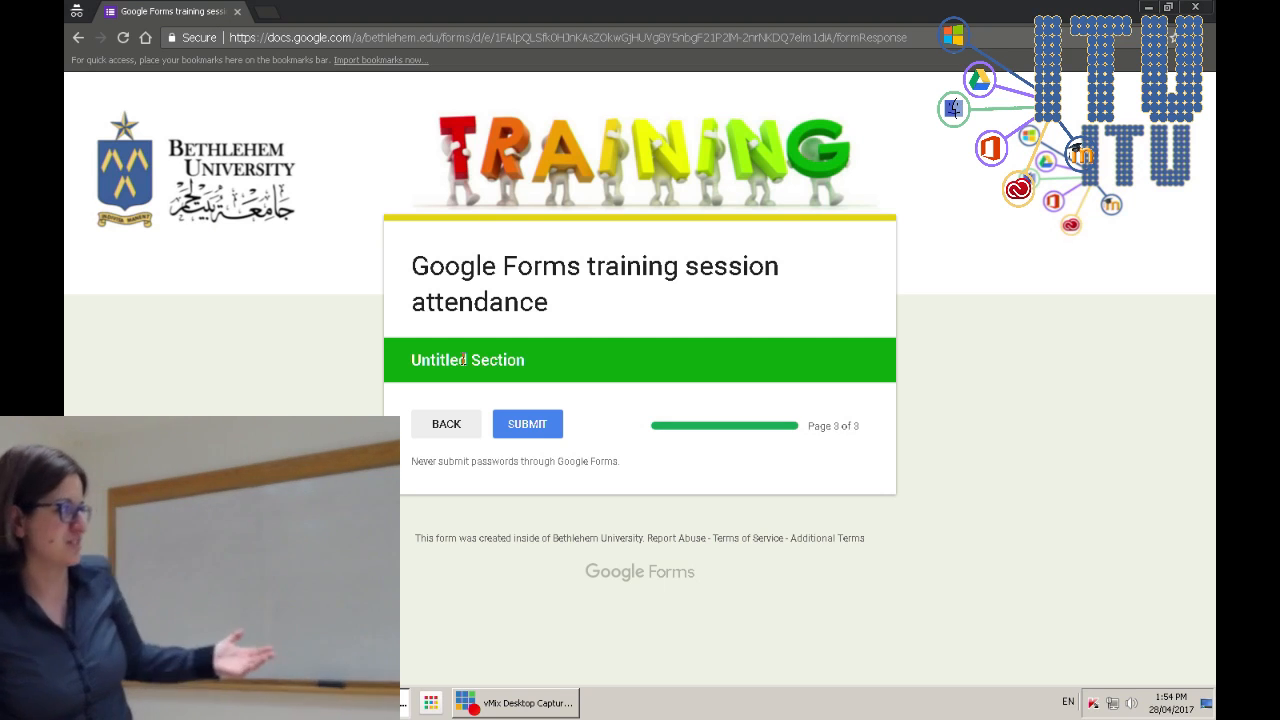
left_click(525, 428)
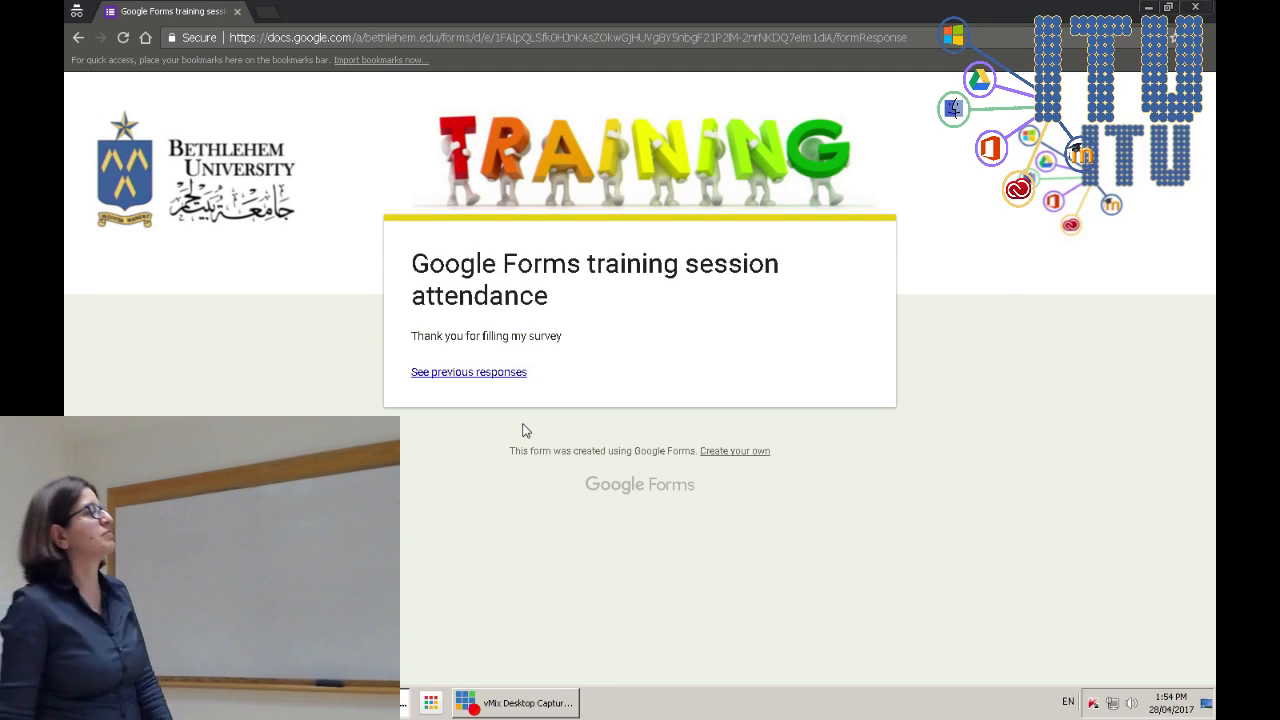
- Review the previous-responses summary in a new tab, then return to the thank-you page
left_click(456, 374)
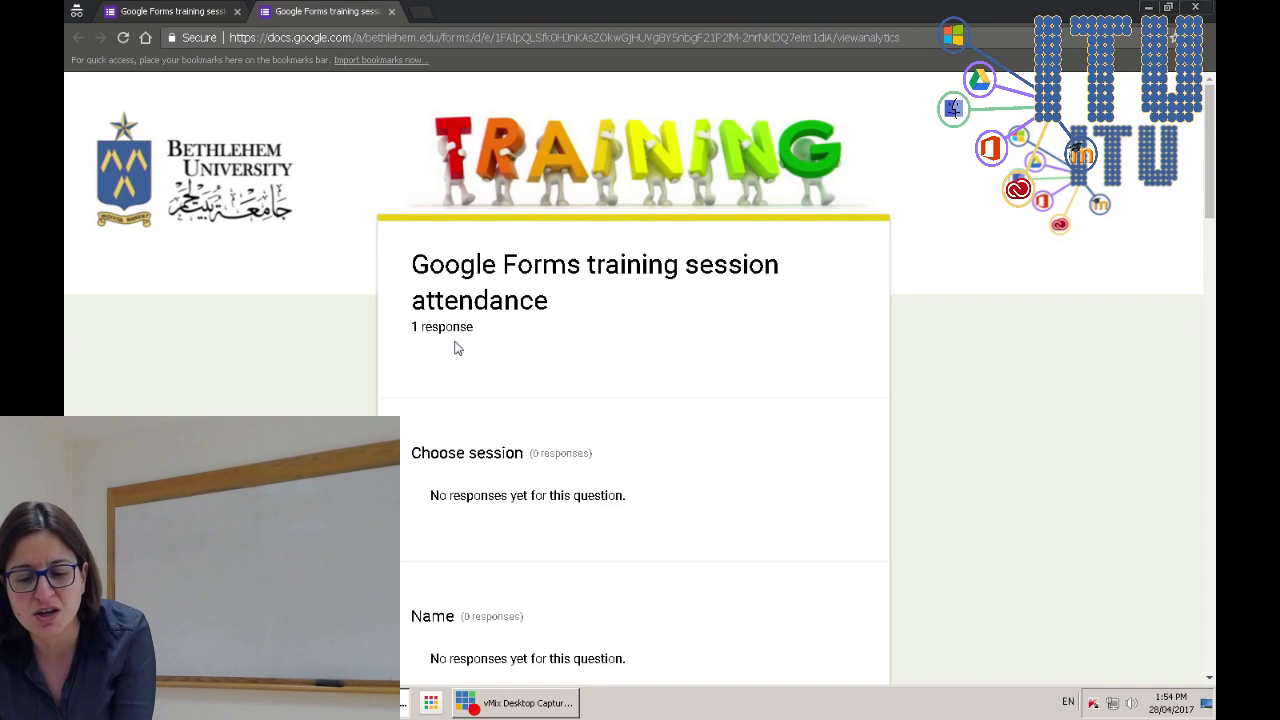
scroll(543, 517, "down", 7)
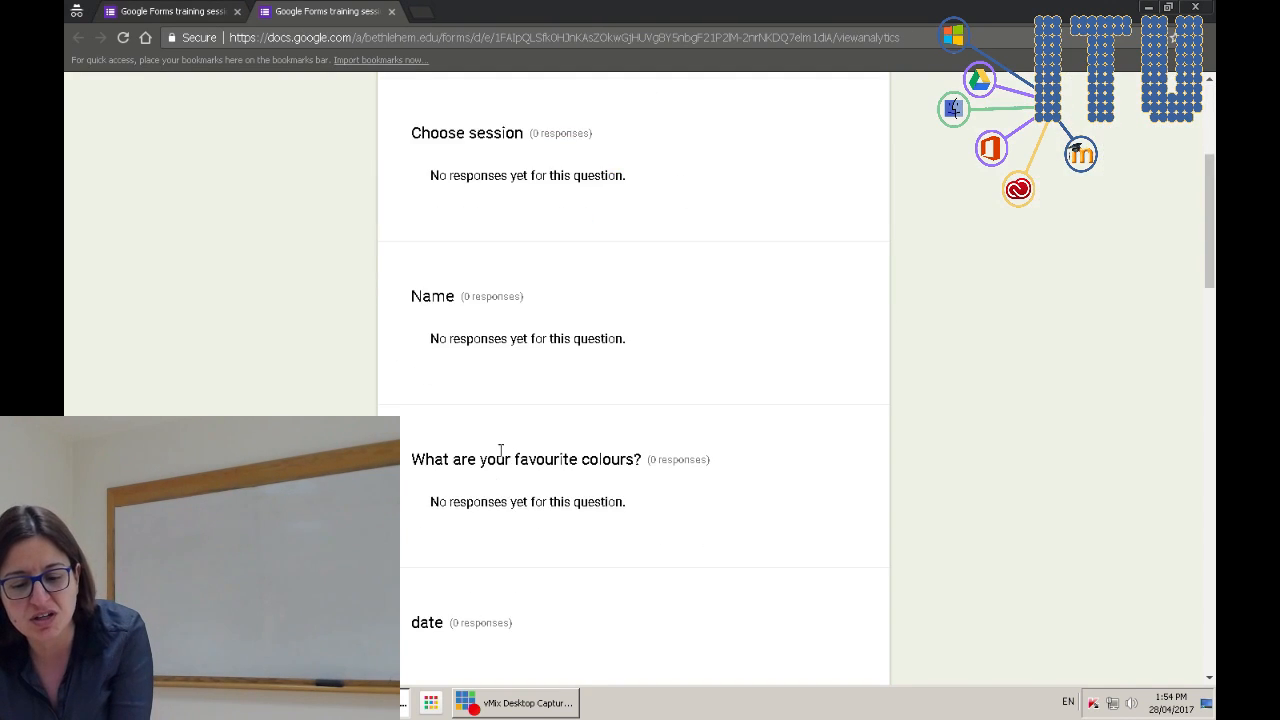
scroll(483, 518, "down", 4)
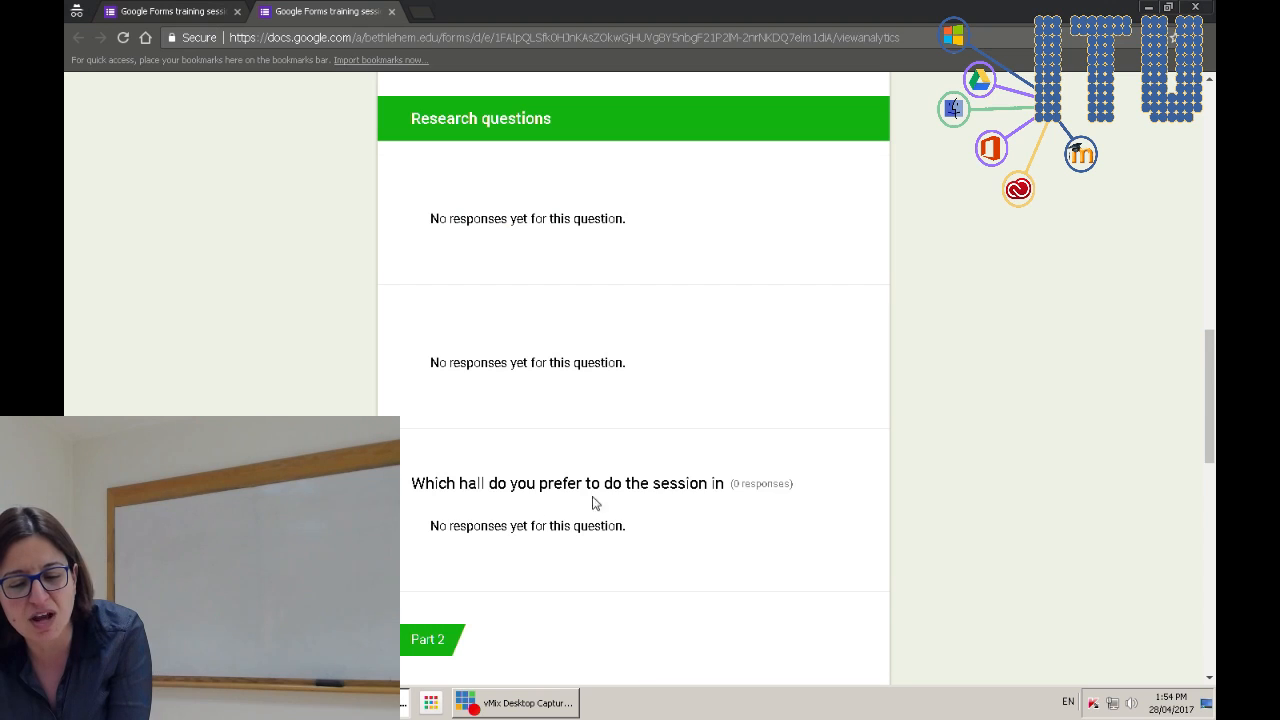
scroll(645, 447, "down", 4)
scroll(634, 489, "up", 15)
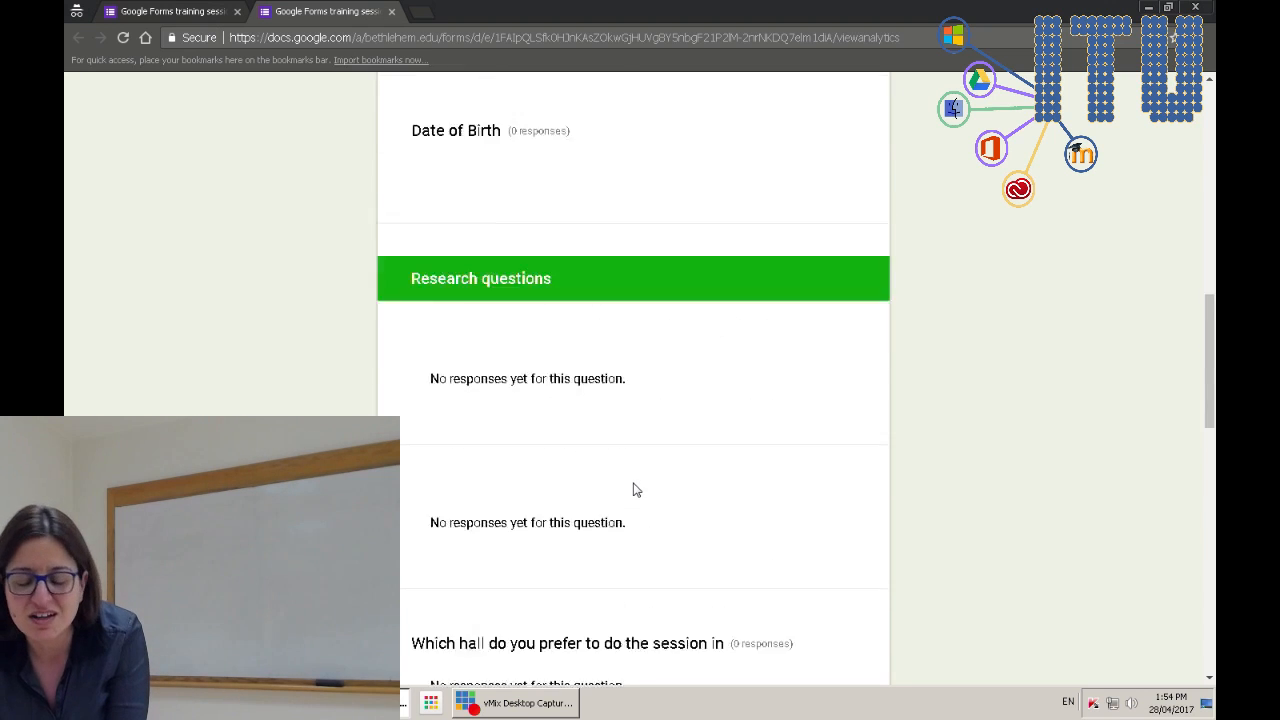
left_click(212, 9)
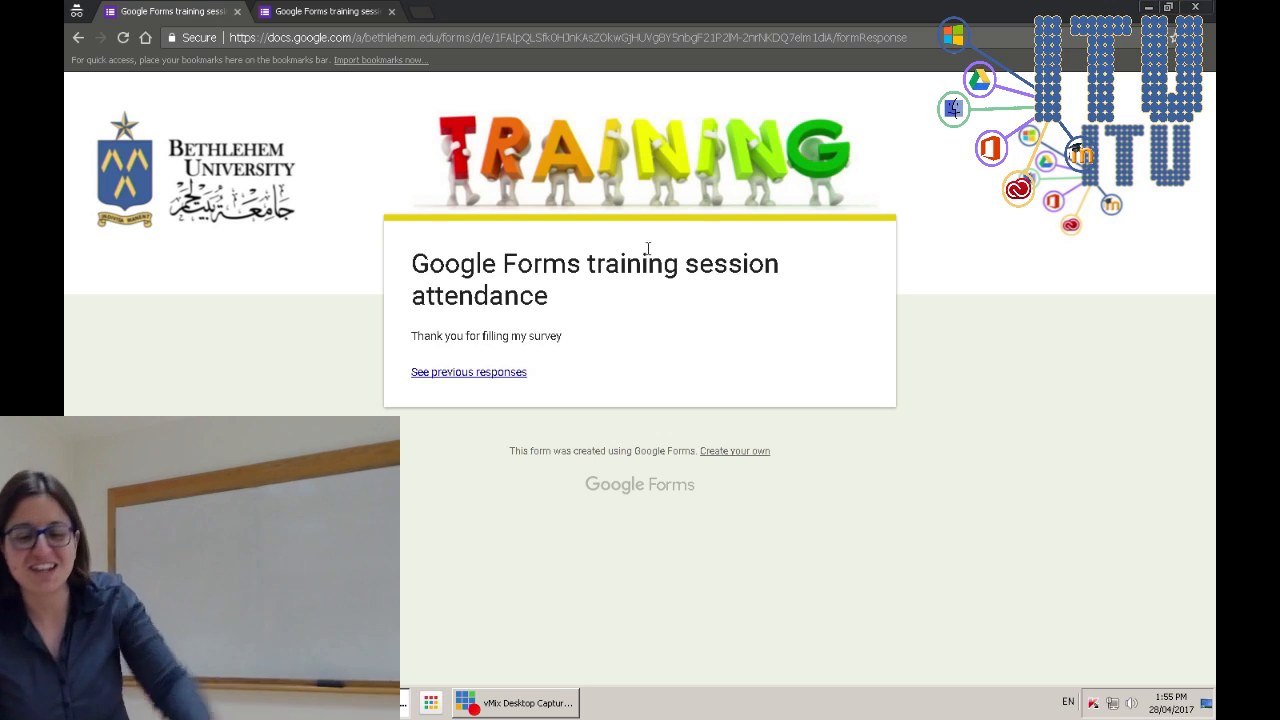
- Back in the editor, close the Send form dialog and view the Responses tab showing 1 response
left_click(232, 655)
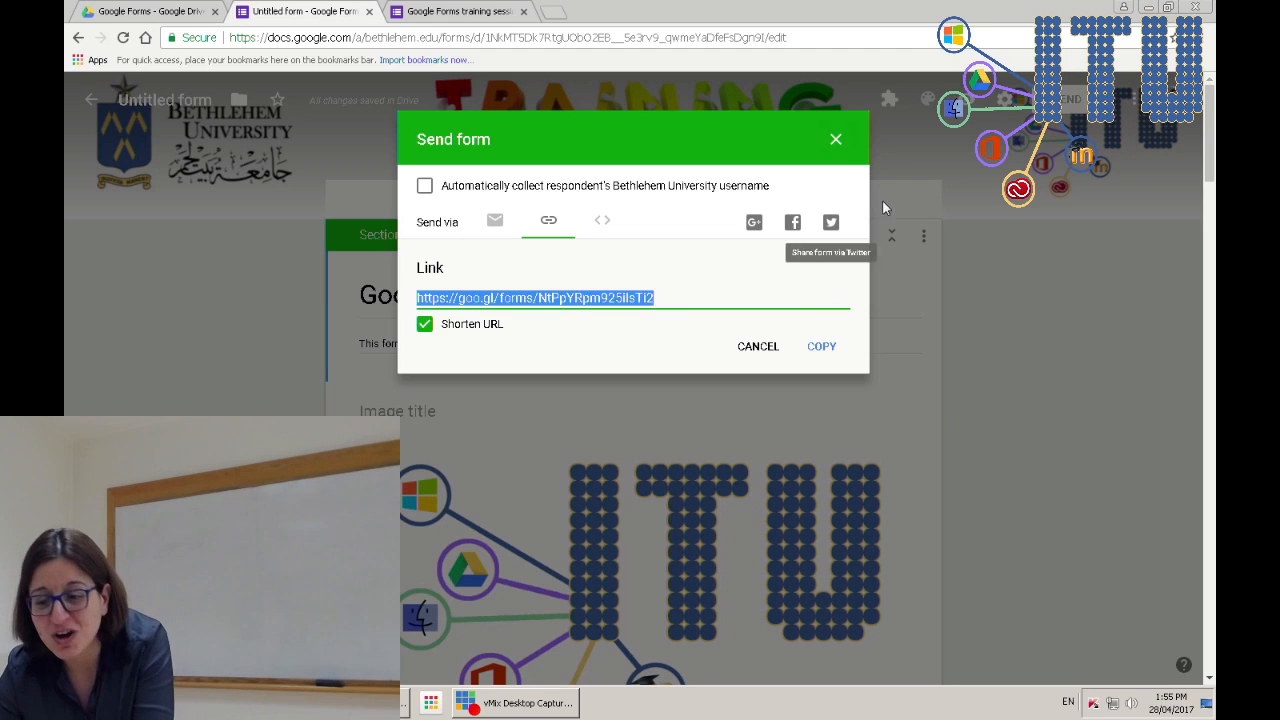
left_click(836, 139)
left_click(307, 376)
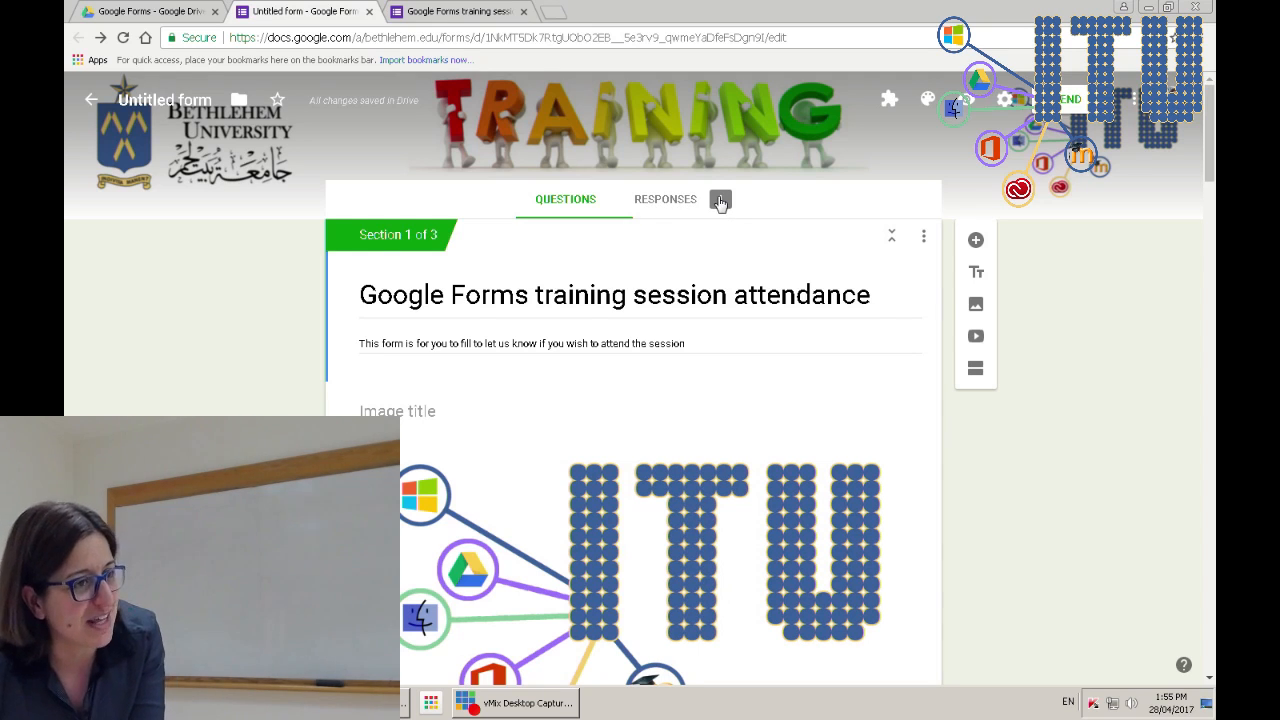
left_click(668, 200)
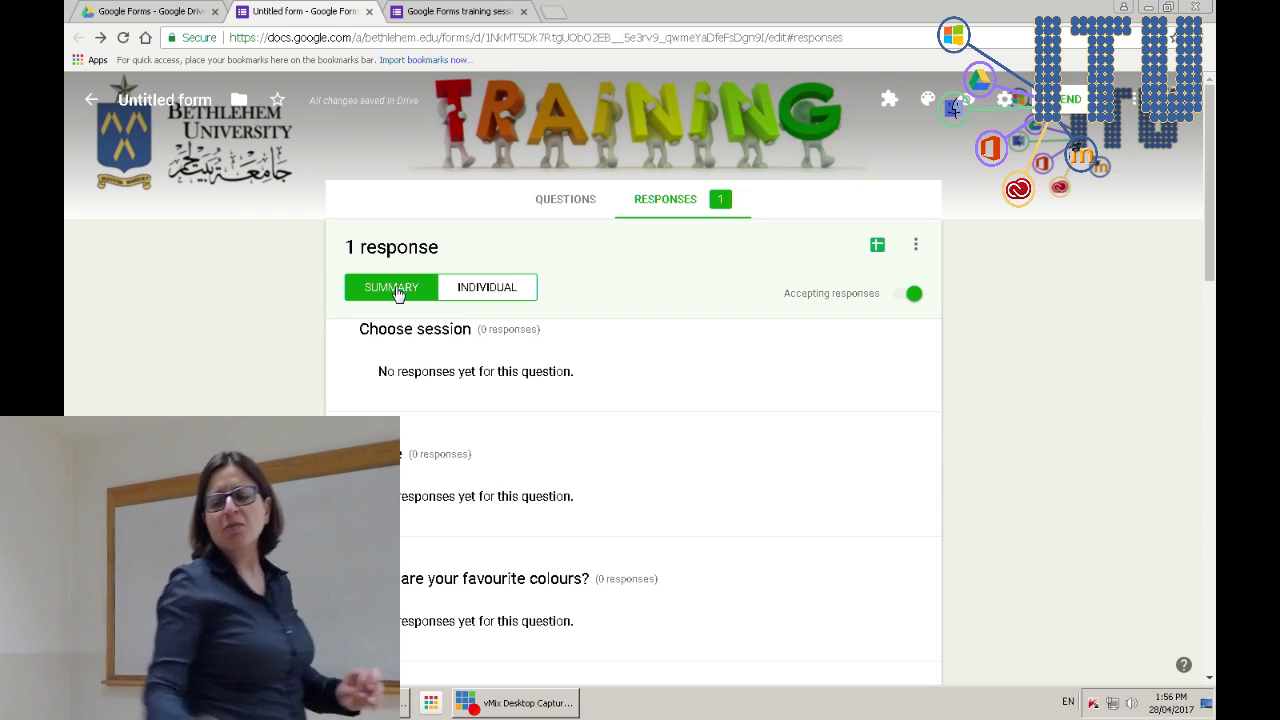
- Open the starred 'April Training Sessions registeration' spreadsheet from Google Drive
left_click(155, 8)
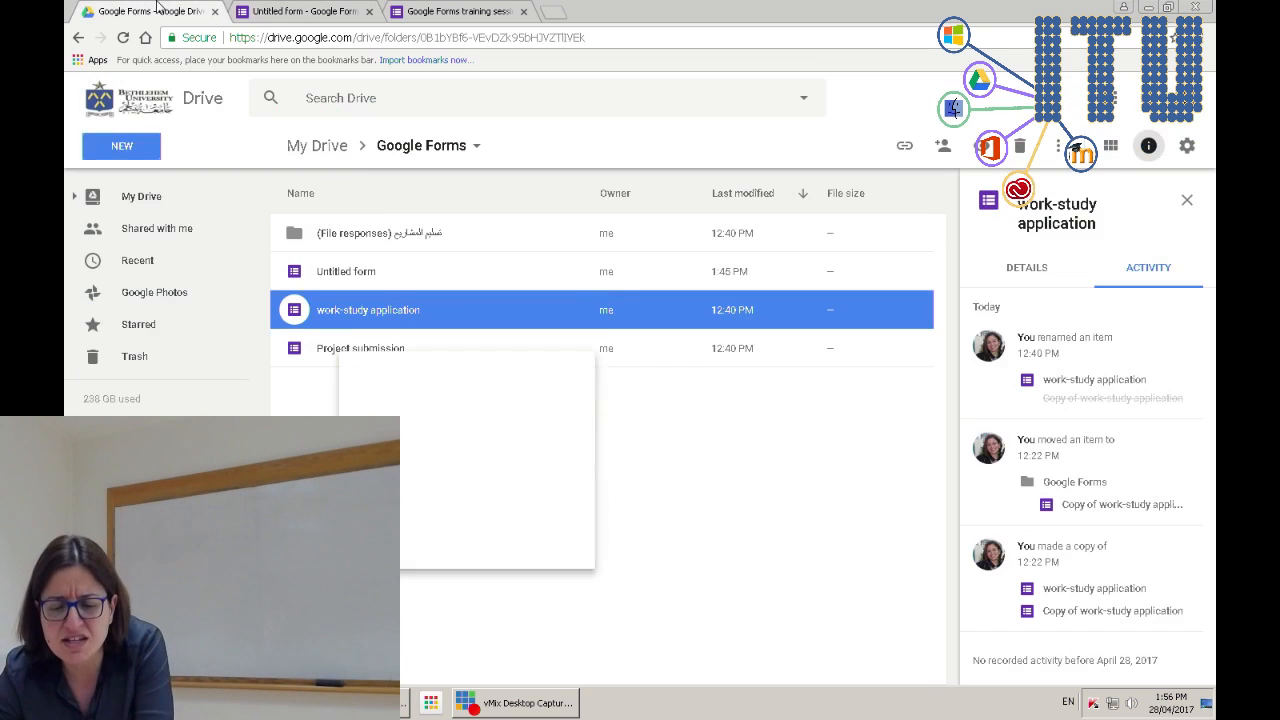
left_click(410, 284)
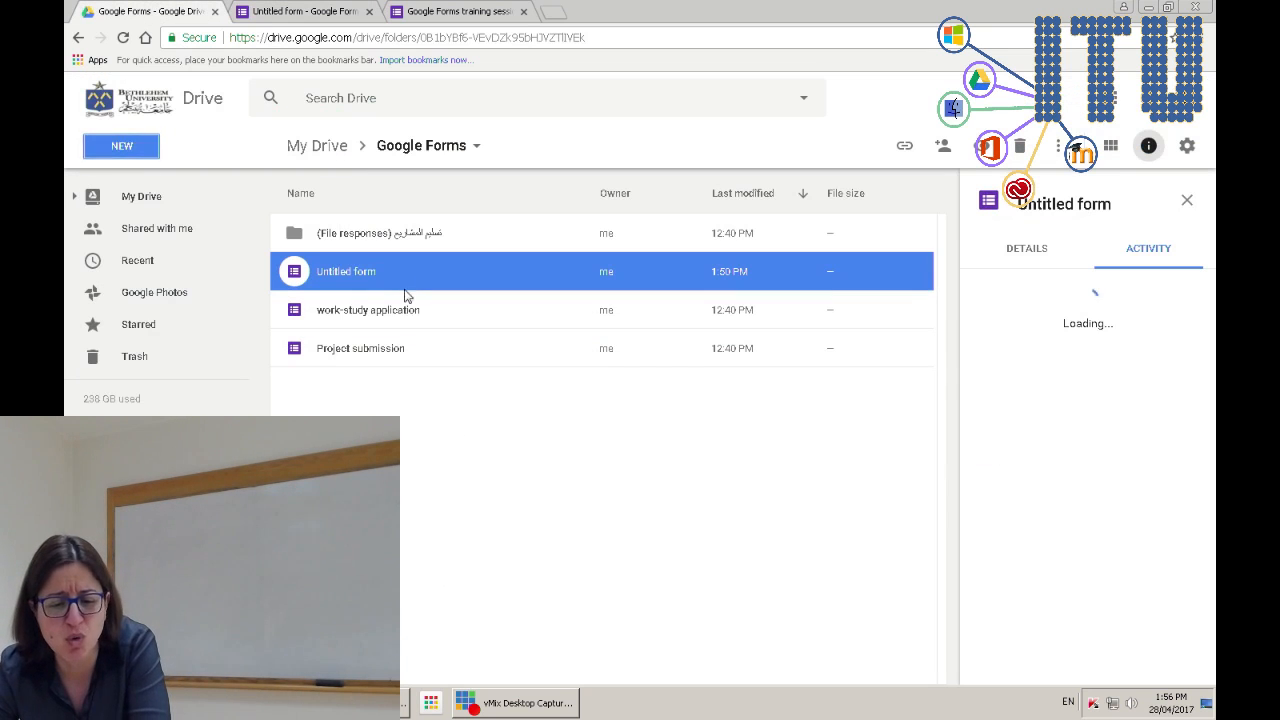
left_click(335, 152)
left_click(382, 400)
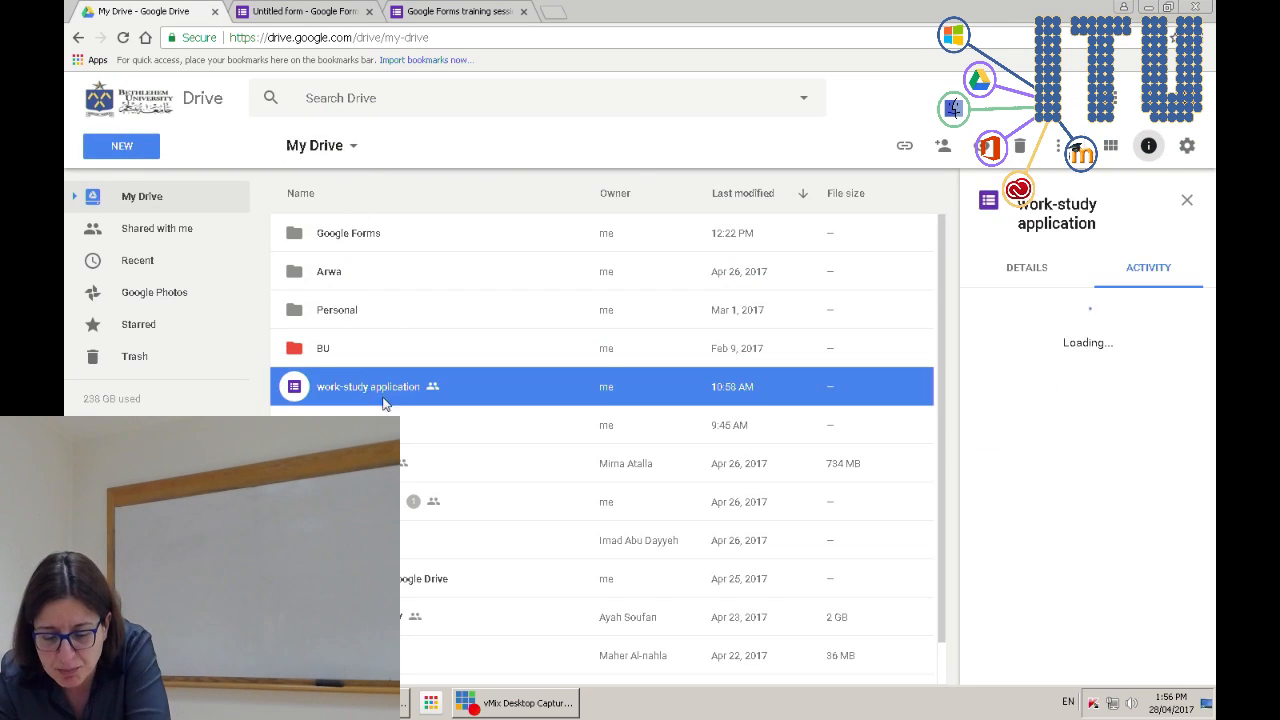
scroll(407, 498, "down", 1)
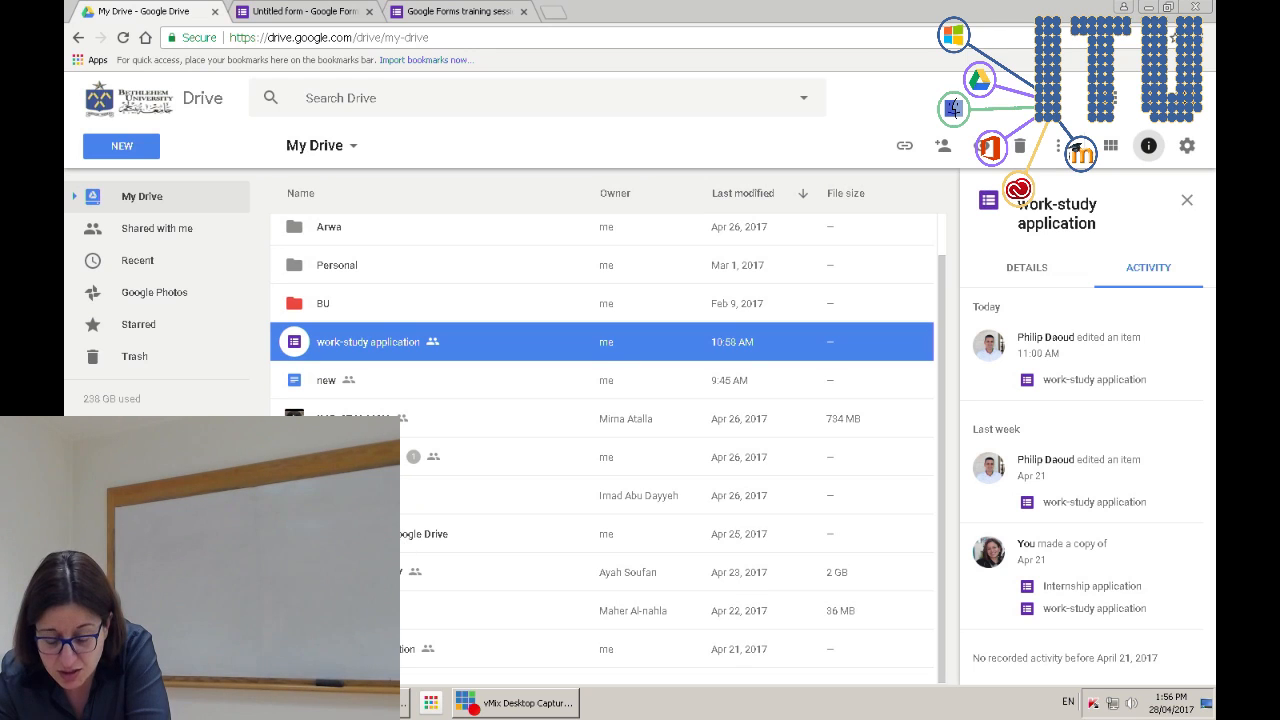
scroll(314, 206, "up", 1)
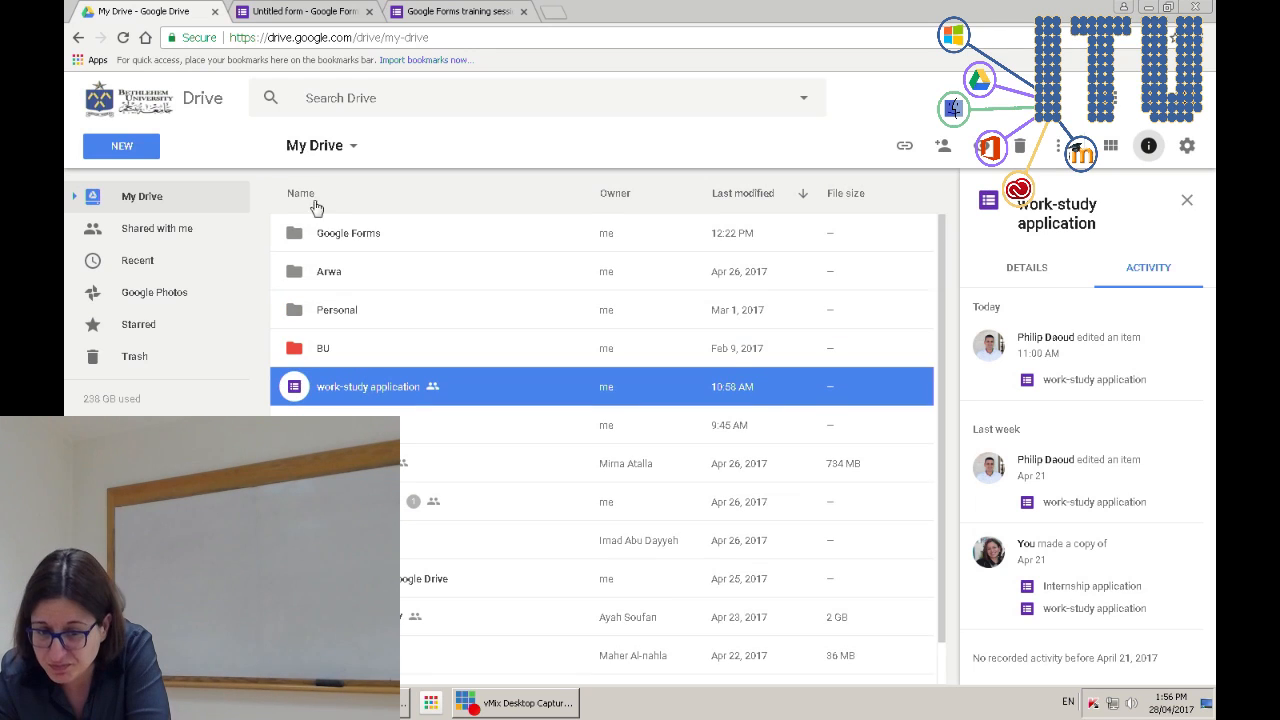
left_click(357, 236)
left_click(153, 325)
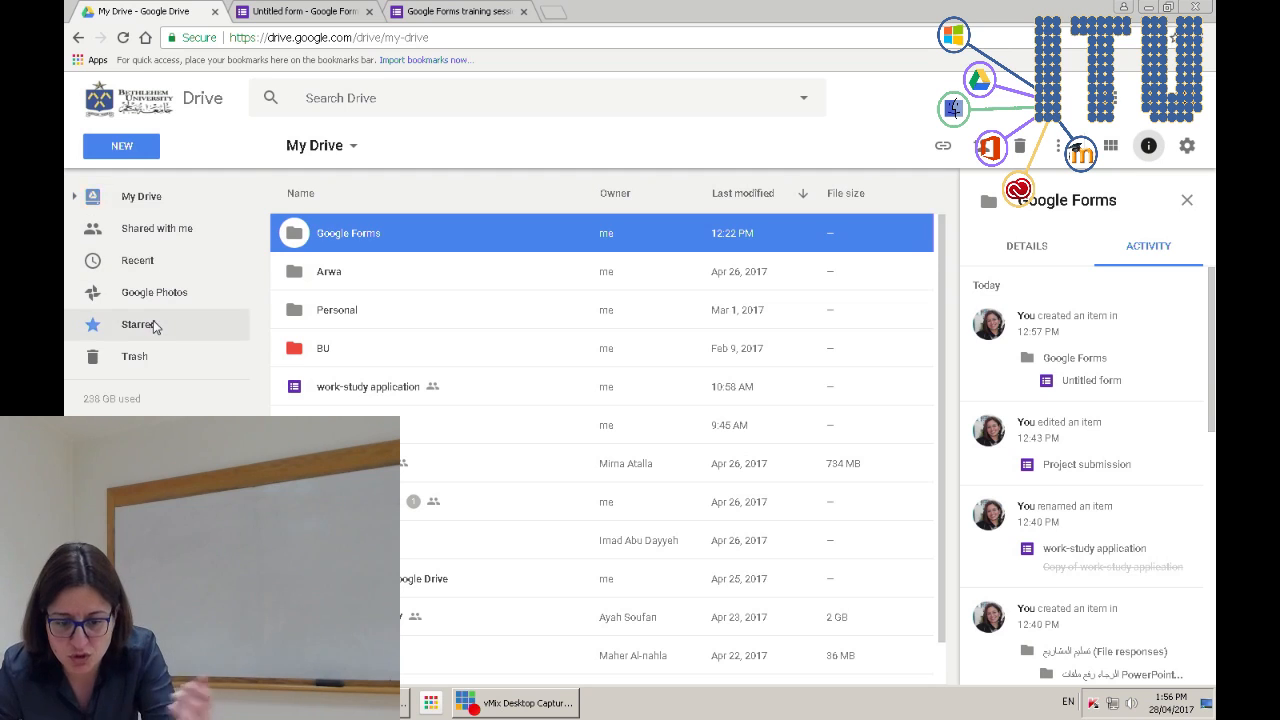
double_click(372, 278)
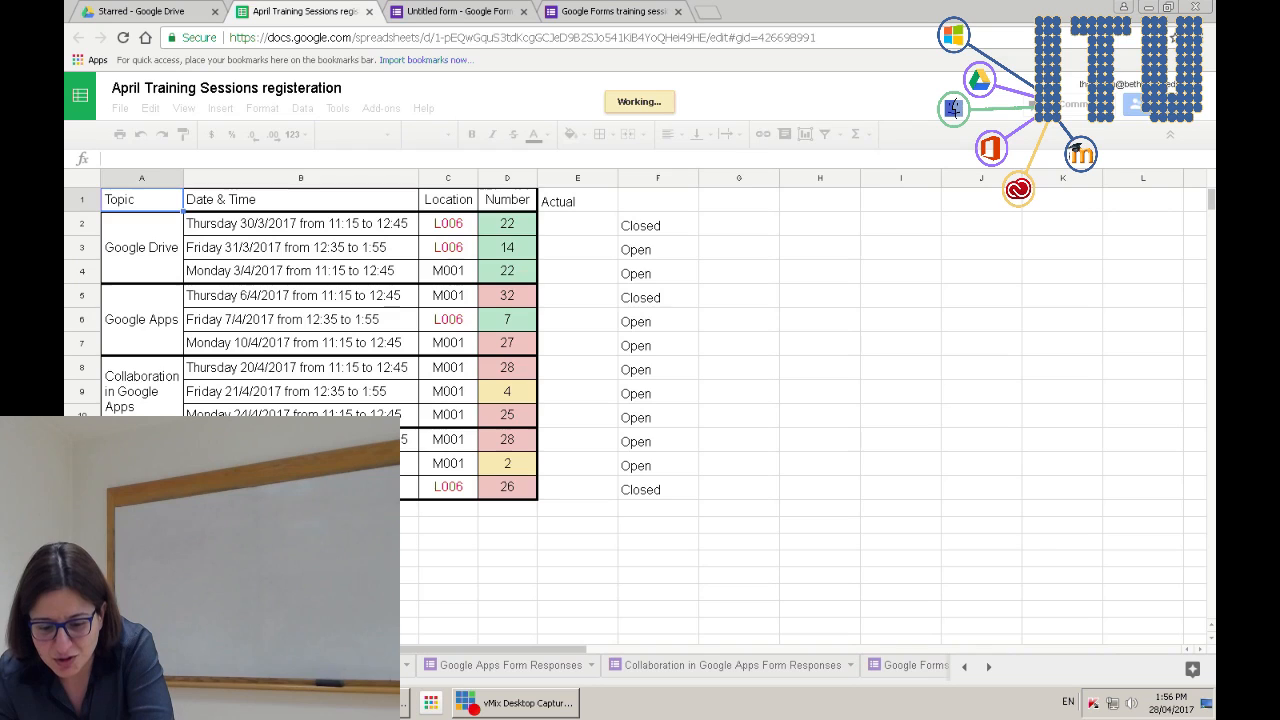
- Select a form responses sheet and open its linked 'Google Drive' form via Form > Edit form
left_click(320, 592)
left_click(325, 665)
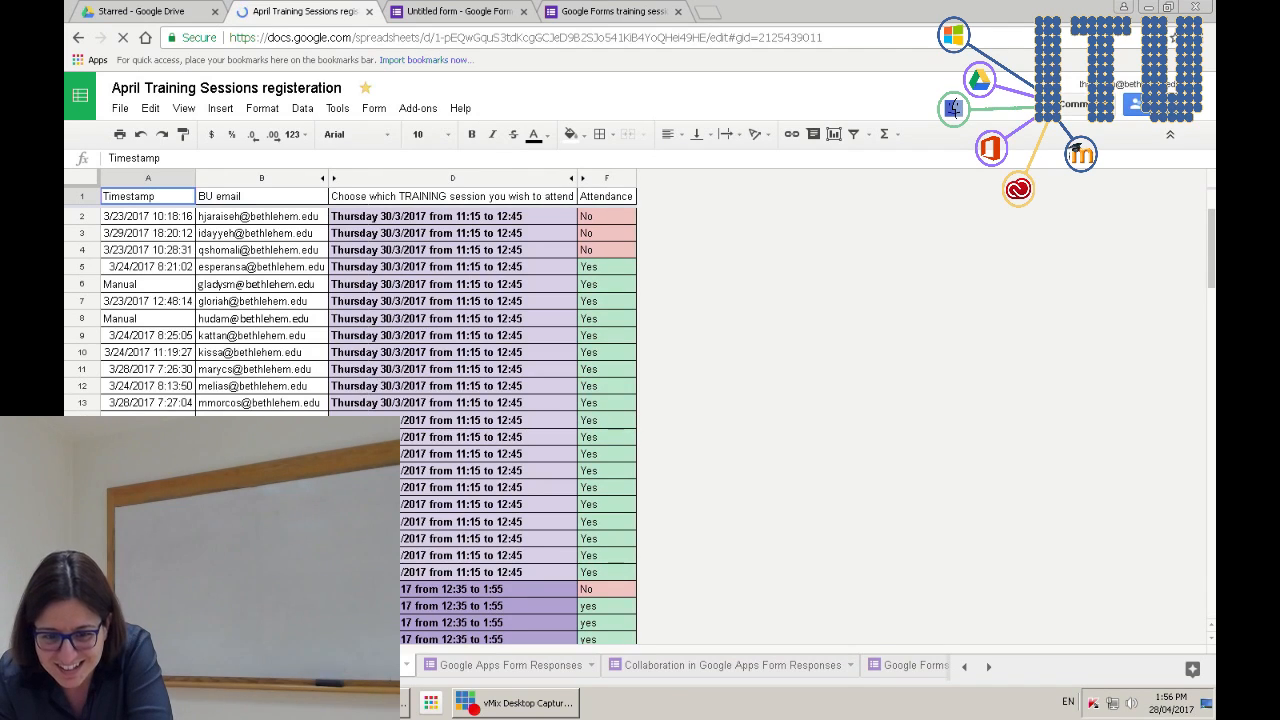
left_click(373, 109)
left_click(398, 137)
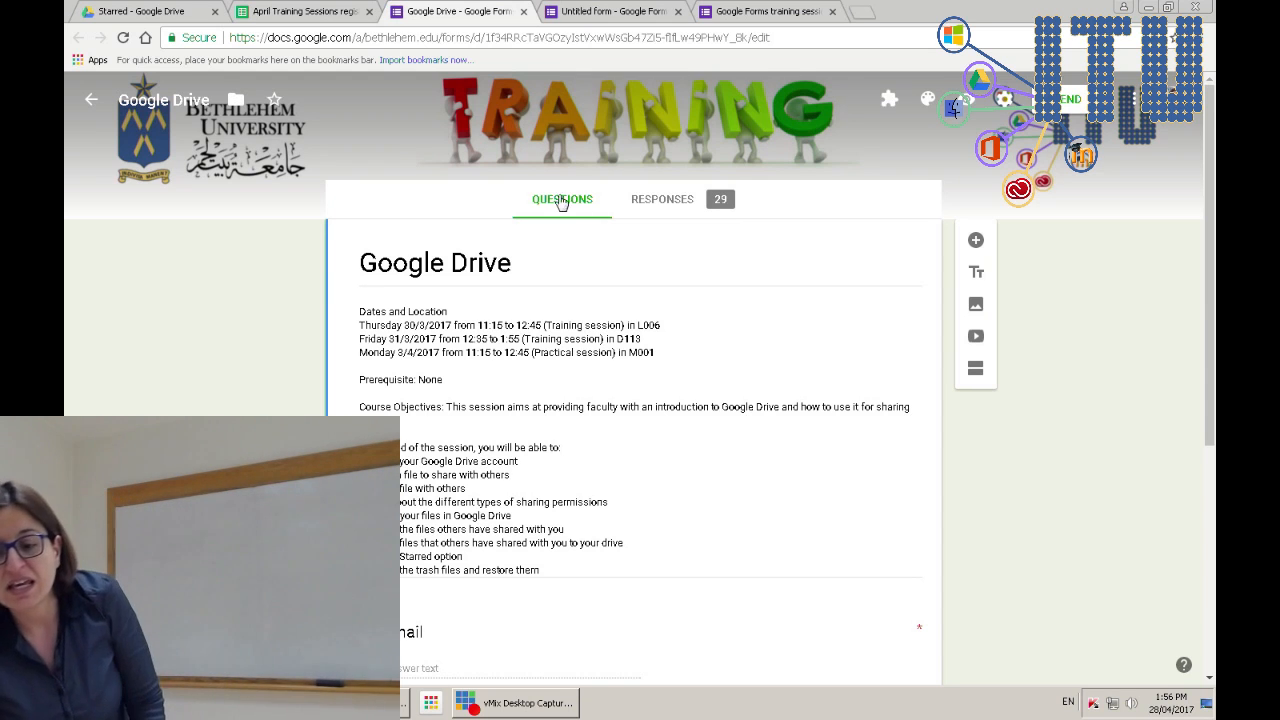
- Review the summary of the Google Drive form's 29 responses
left_click(684, 207)
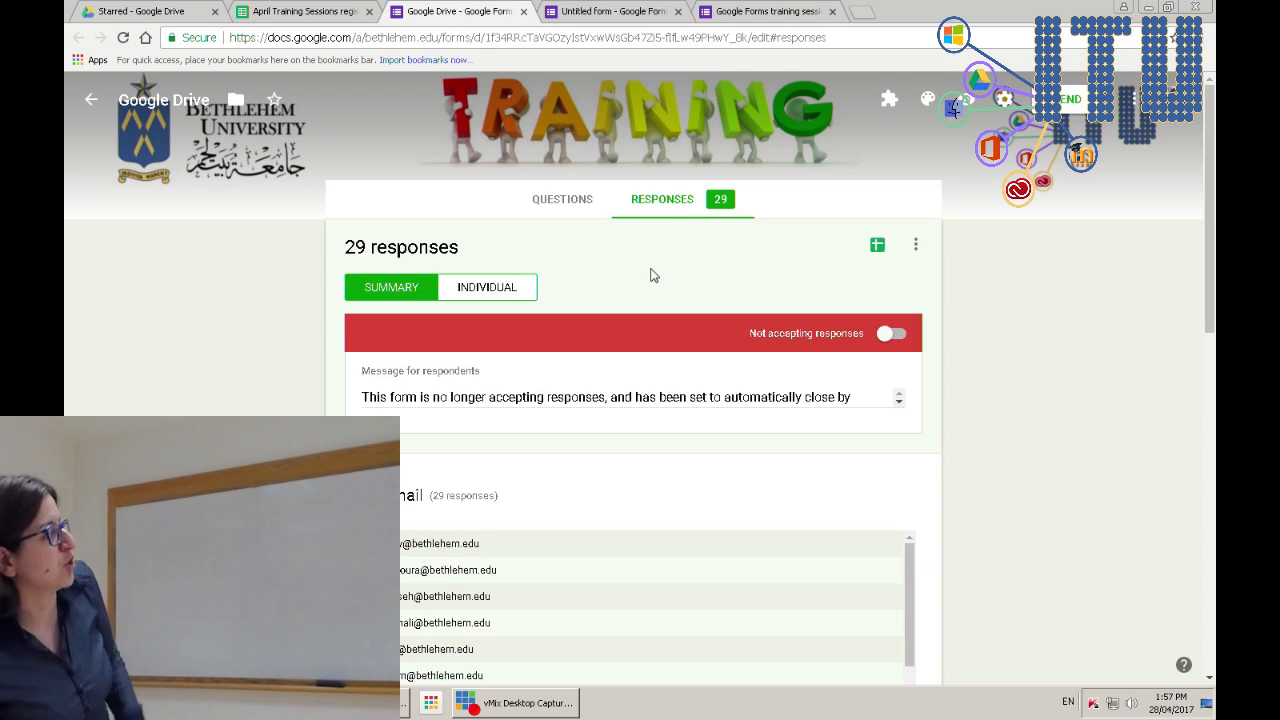
scroll(430, 450, "down", 5)
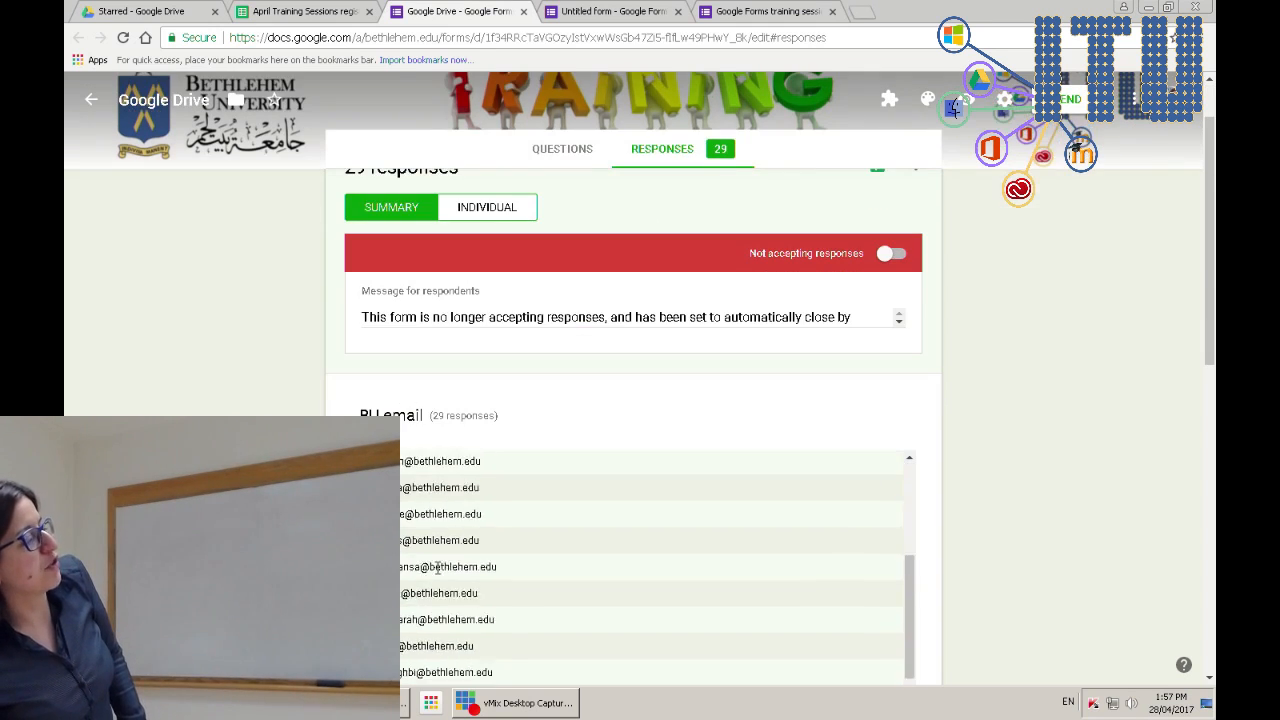
scroll(425, 505, "down", 3)
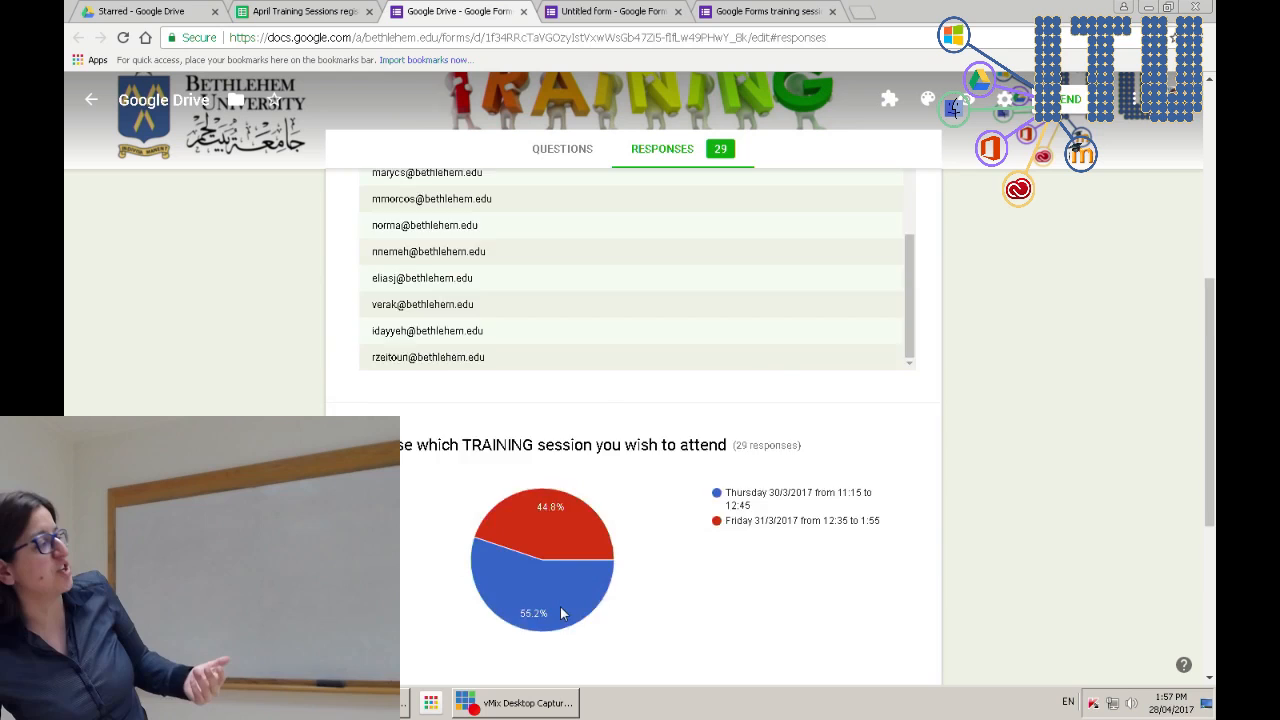
scroll(562, 612, "down", 3)
scroll(560, 614, "up", 15)
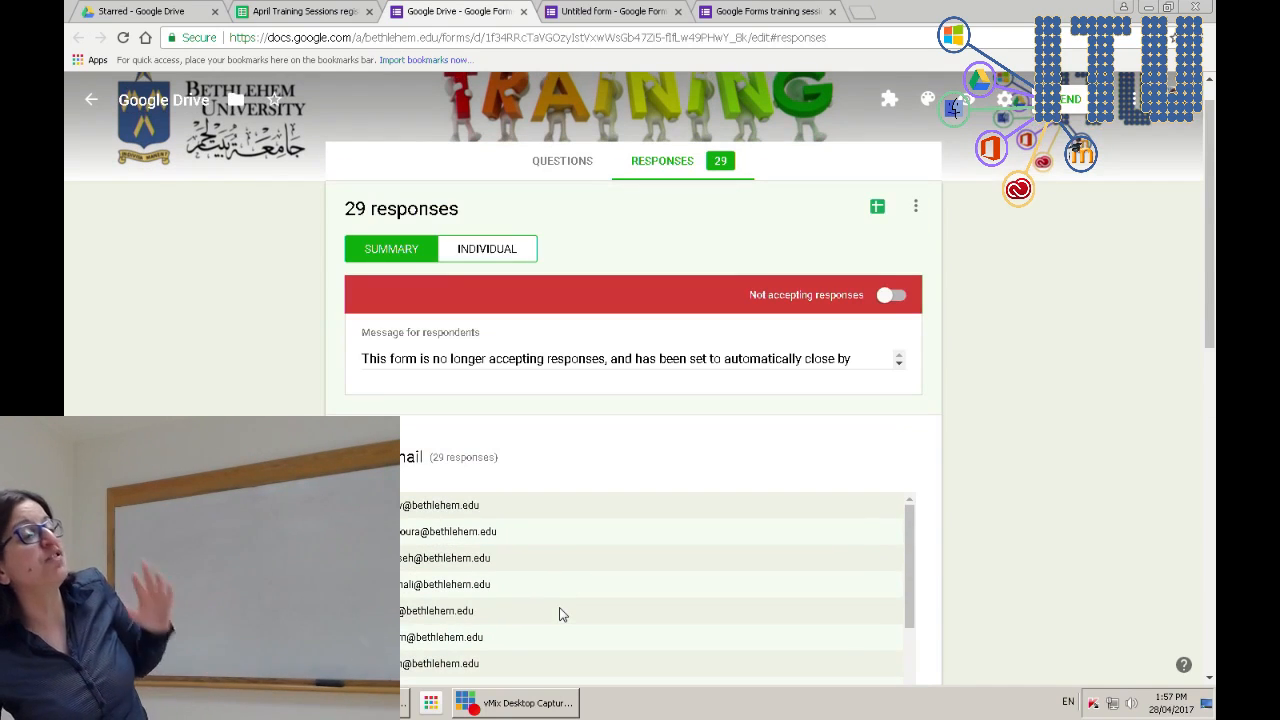
- Switch to individual responses and advance to response 3 of 29
left_click(498, 250)
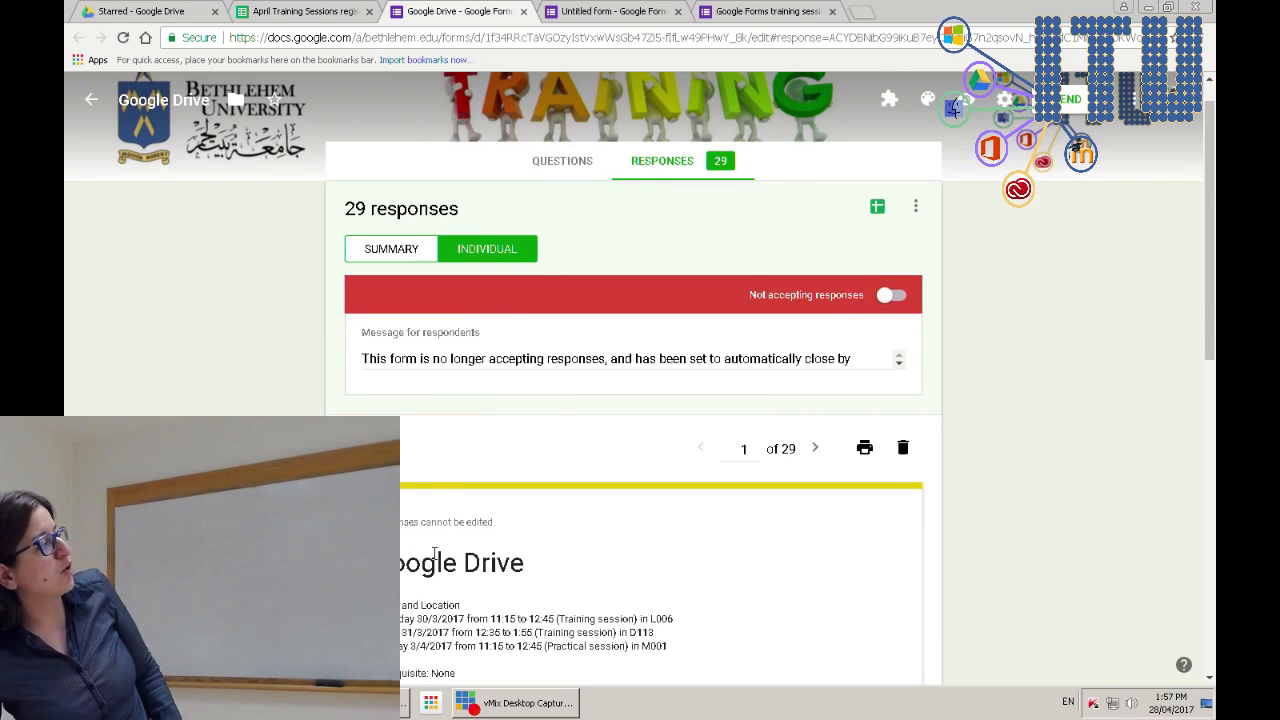
scroll(686, 549, "down", 8)
scroll(686, 556, "up", 8)
left_click(810, 488)
scroll(760, 571, "down", 3)
scroll(760, 571, "up", 3)
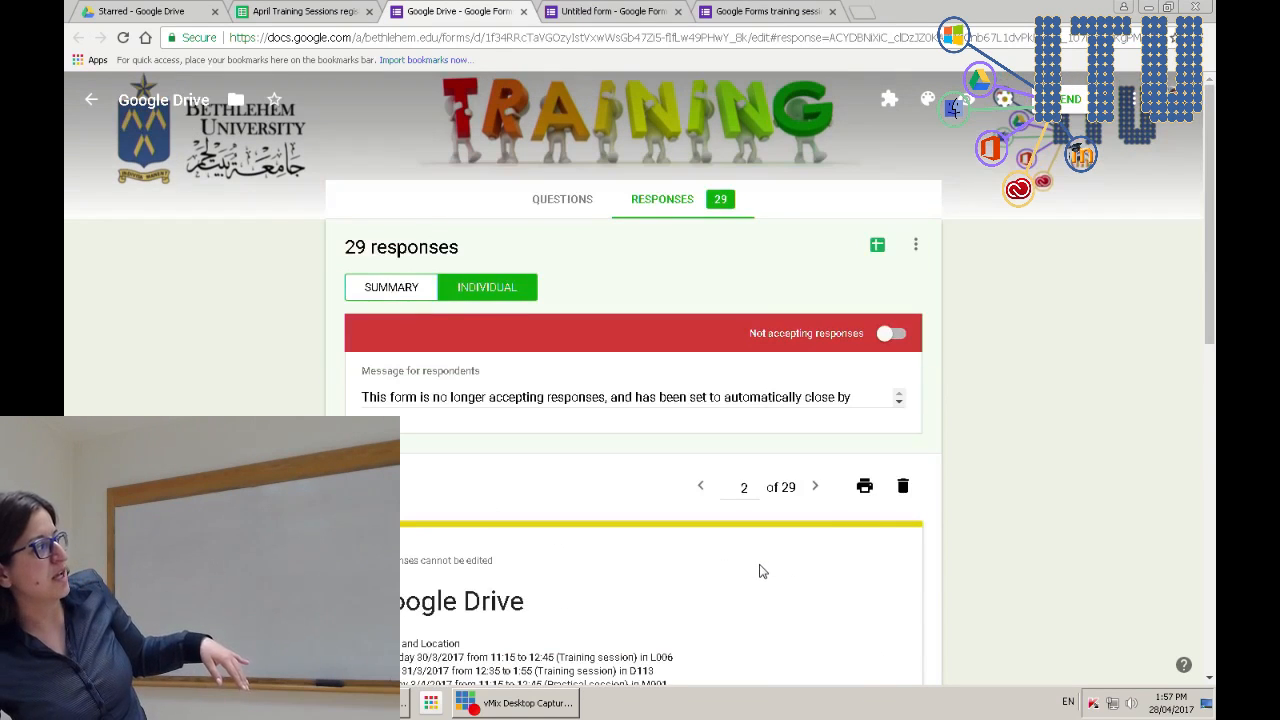
left_click(814, 488)
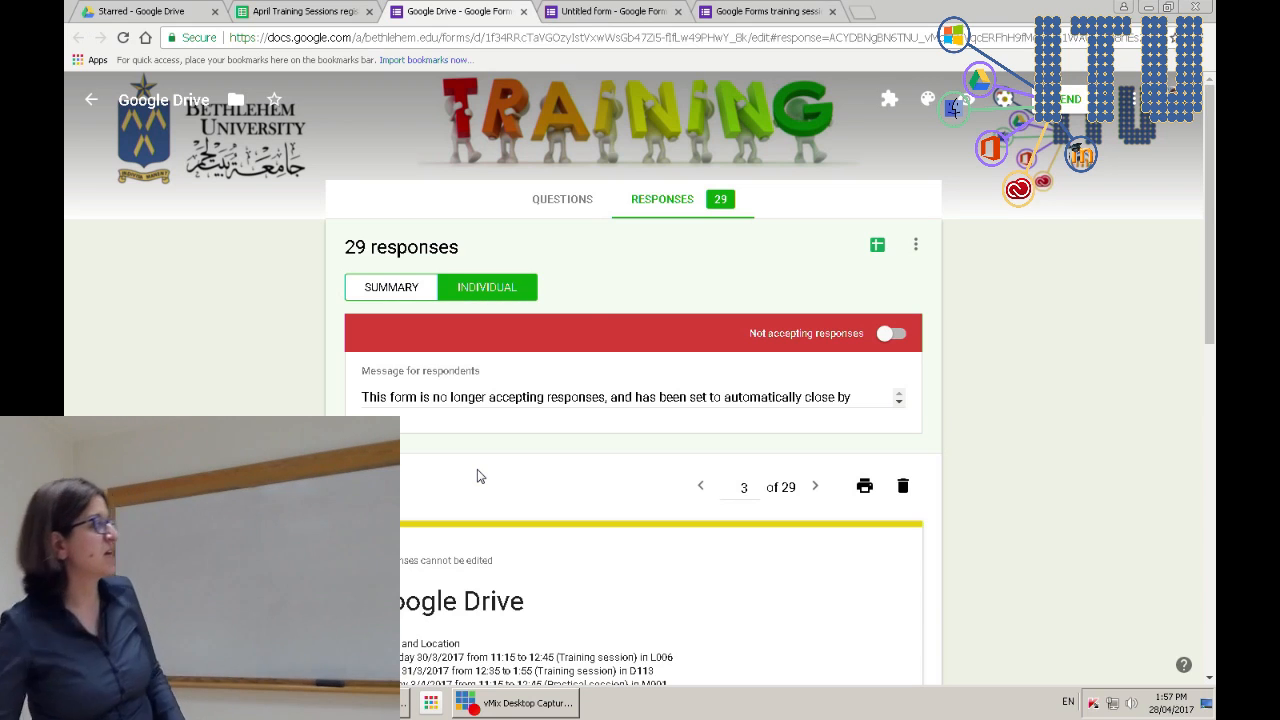
- Show the linked 'April Training Sessions registeration' sheet and select the Yes attendance entry in F14
left_click(878, 247)
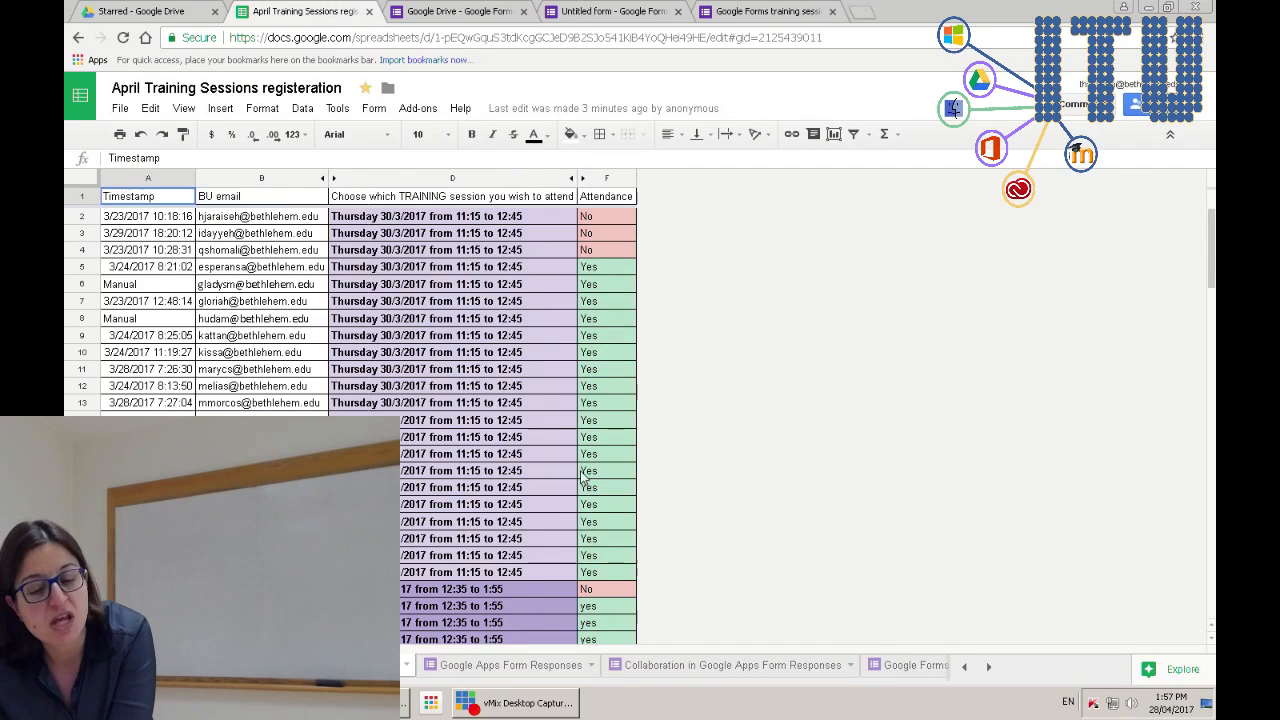
left_click(590, 421)
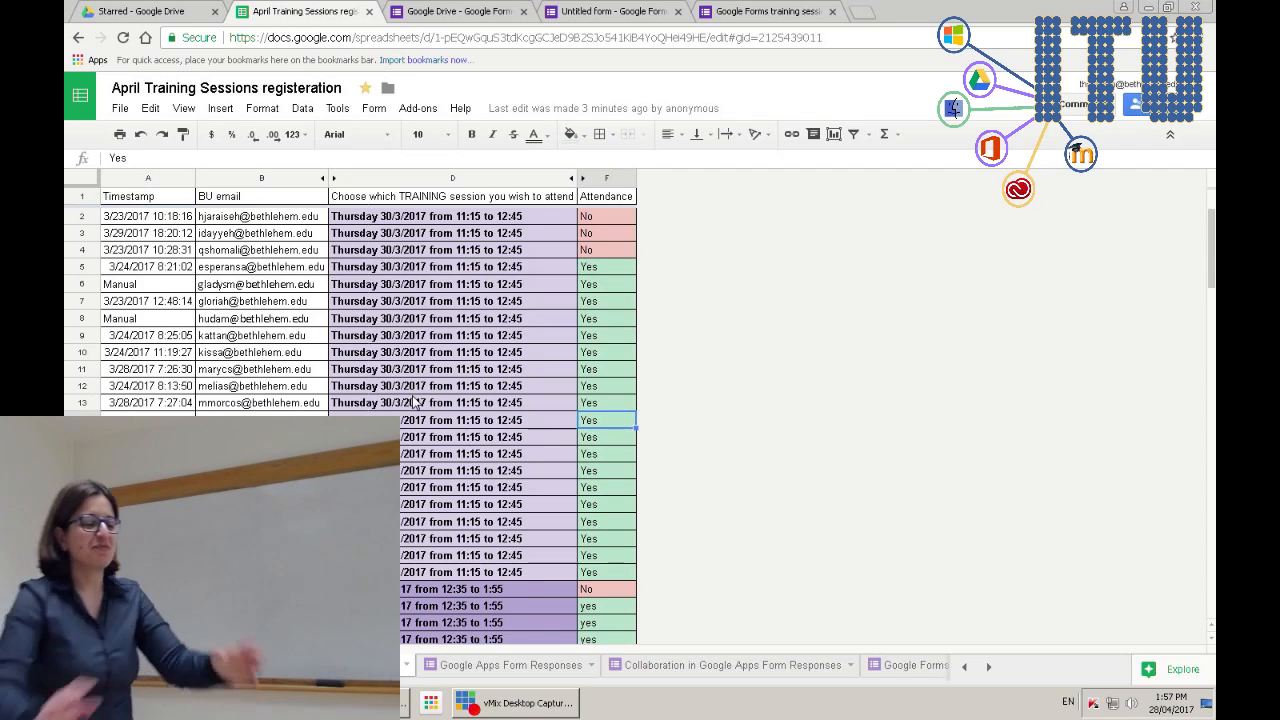